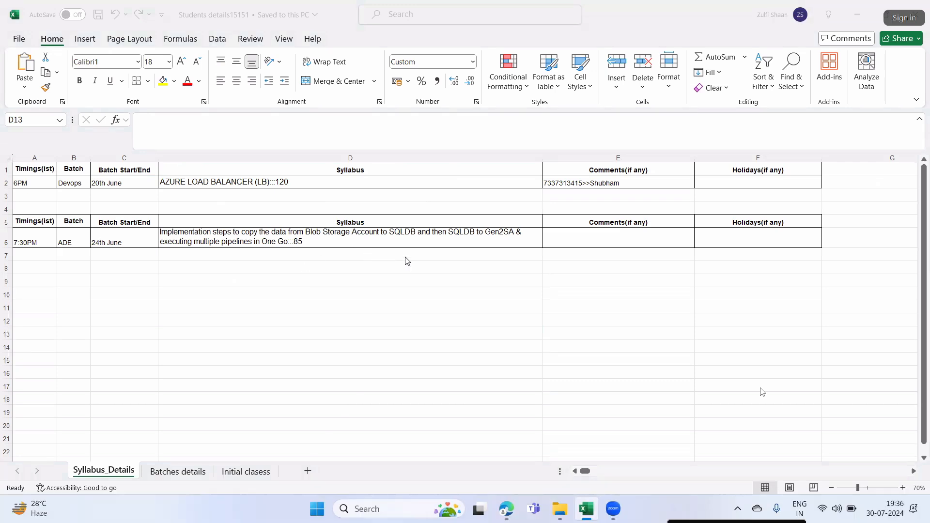
- Switch from the Excel syllabus workbook to the Nareshit folder in File Explorer
left_click(399, 275)
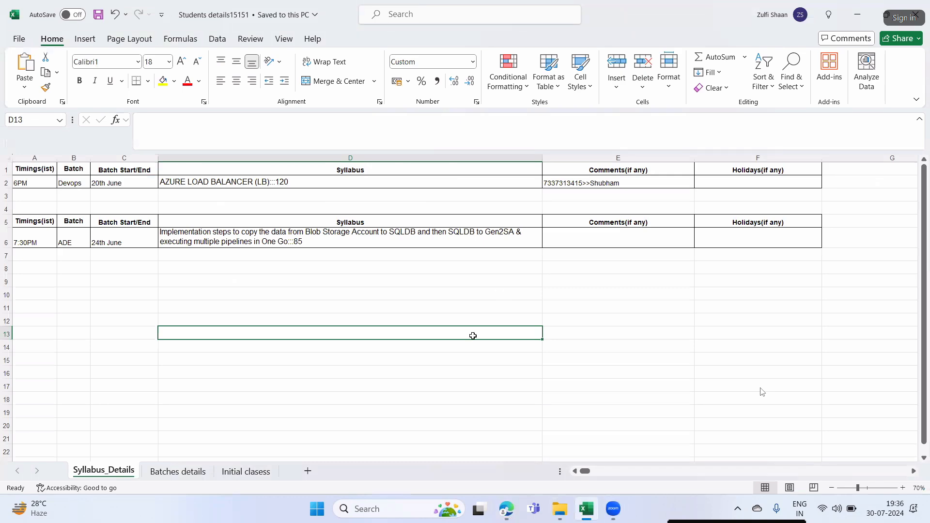
left_click(559, 509)
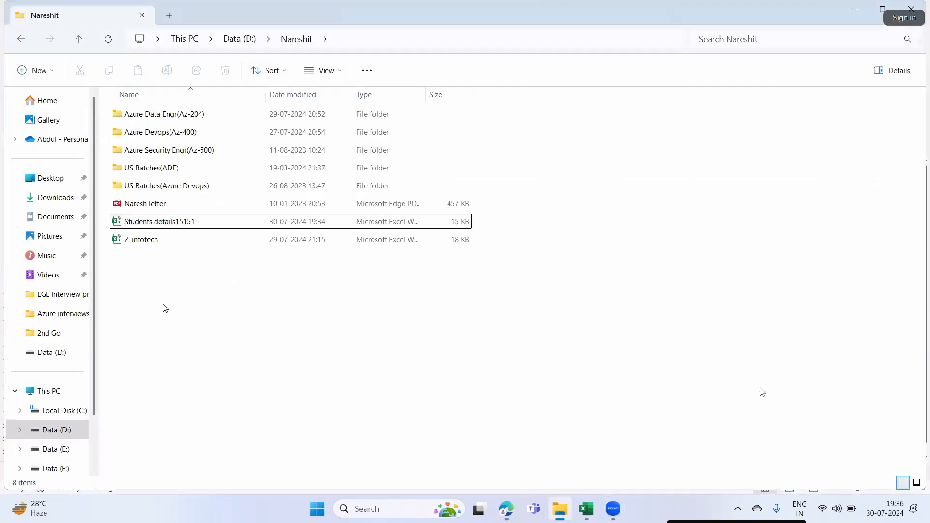
- Open the Azure Data Engr(Az-204) folder, pick the DP-203 study material, then return to Excel
double_click(175, 121)
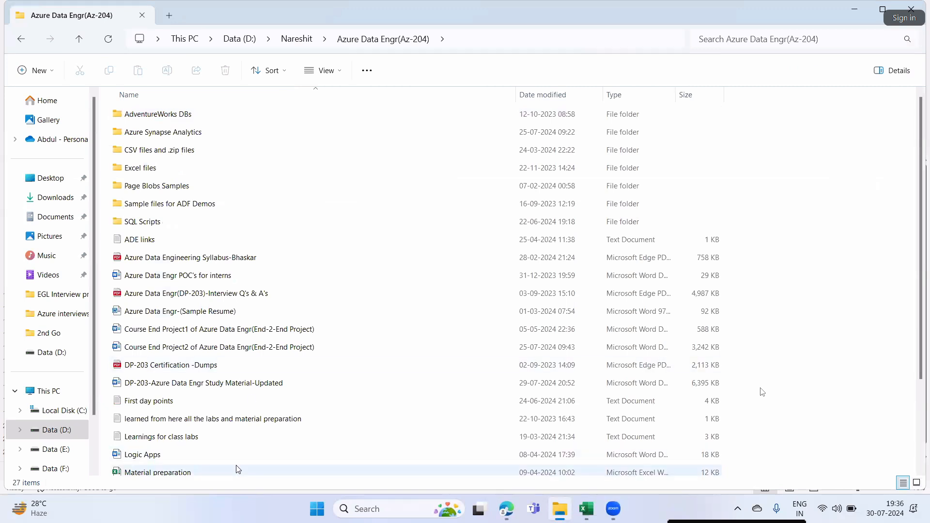
left_click(254, 387)
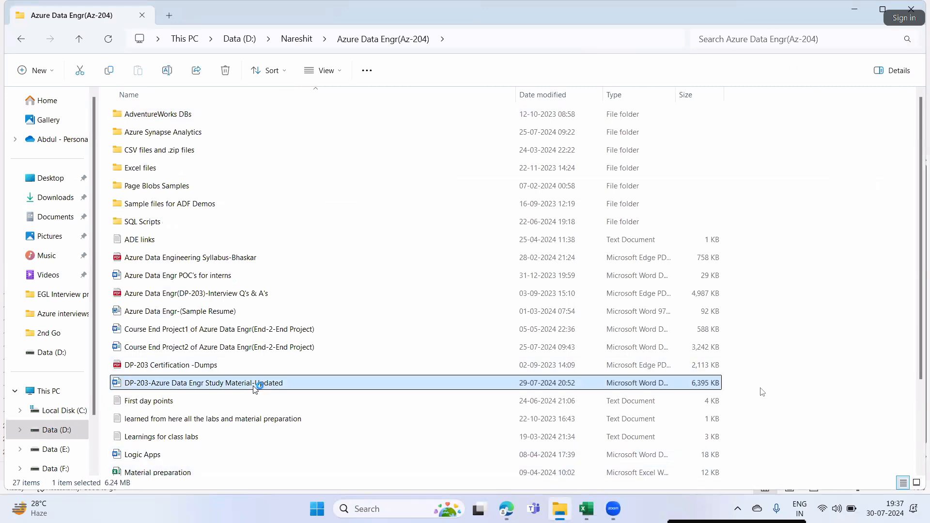
left_click(589, 512)
mouse_move(598, 508)
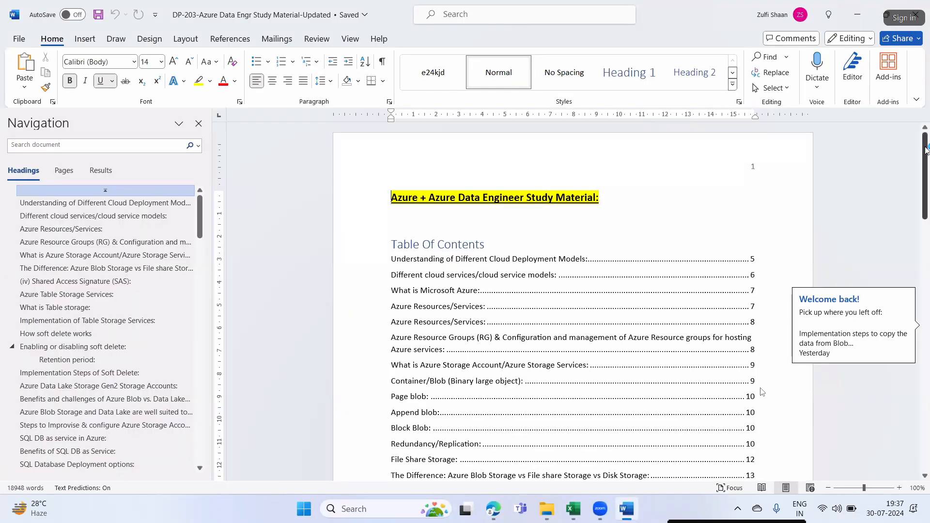
- Scroll the study material to page 85's Blob Storage to SQLDB to Gen2SA section
left_click_drag(925, 154, 928, 446)
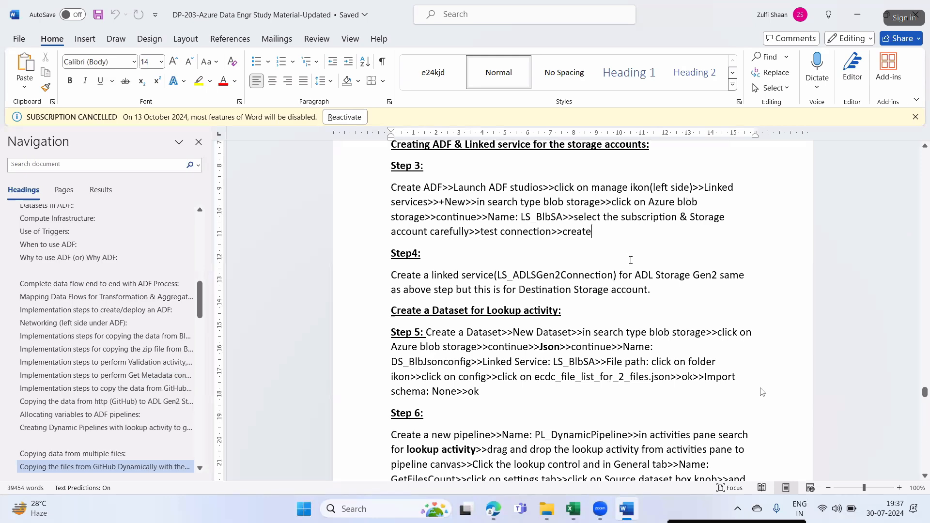
scroll(631, 245, "down", 7)
mouse_move(924, 338)
left_mouse_down()
mouse_move(928, 344)
mouse_move(928, 332)
left_mouse_up()
scroll(705, 304, "up", 1)
scroll(711, 325, "down", 5)
scroll(712, 325, "down", 10)
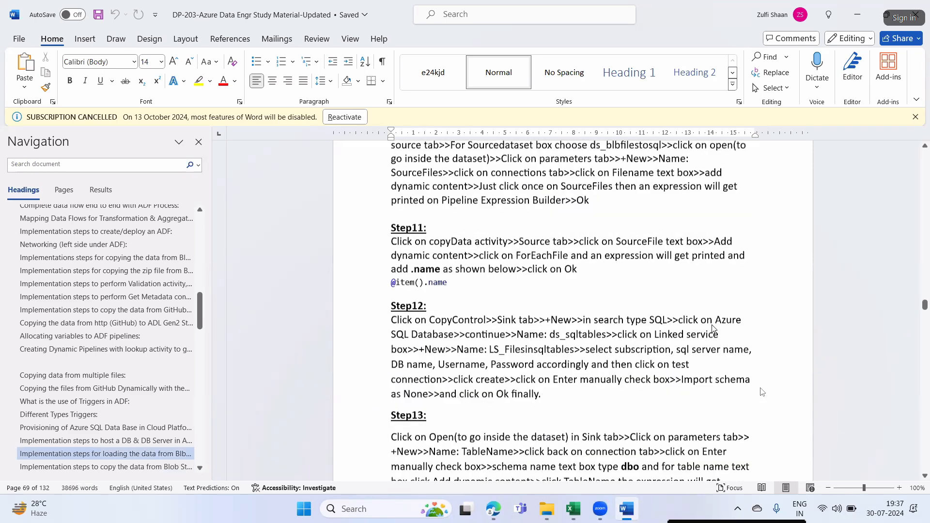
scroll(712, 325, "down", 1)
scroll(709, 322, "down", 10)
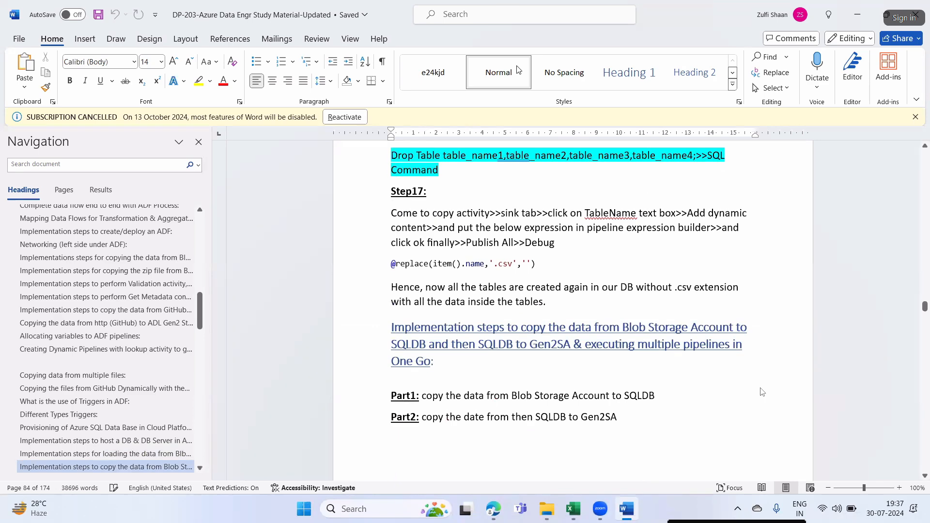
scroll(565, 287, "down", 2)
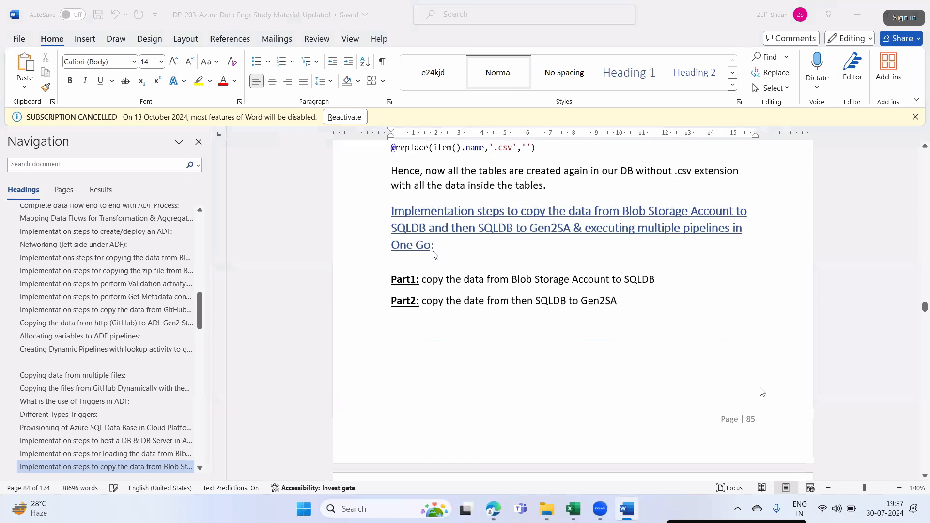
- Select the 'Implementation steps… One Go:' section heading
left_click(436, 251)
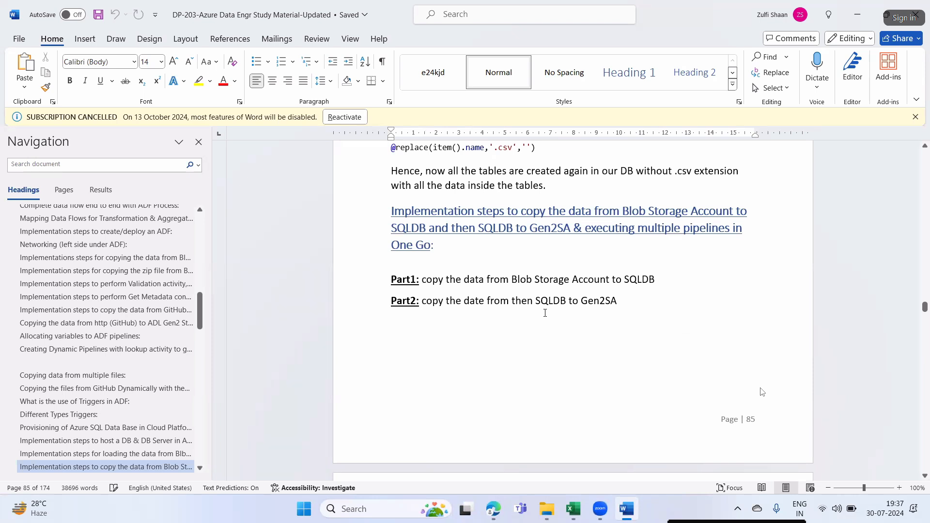
left_click_drag(433, 245, 391, 211)
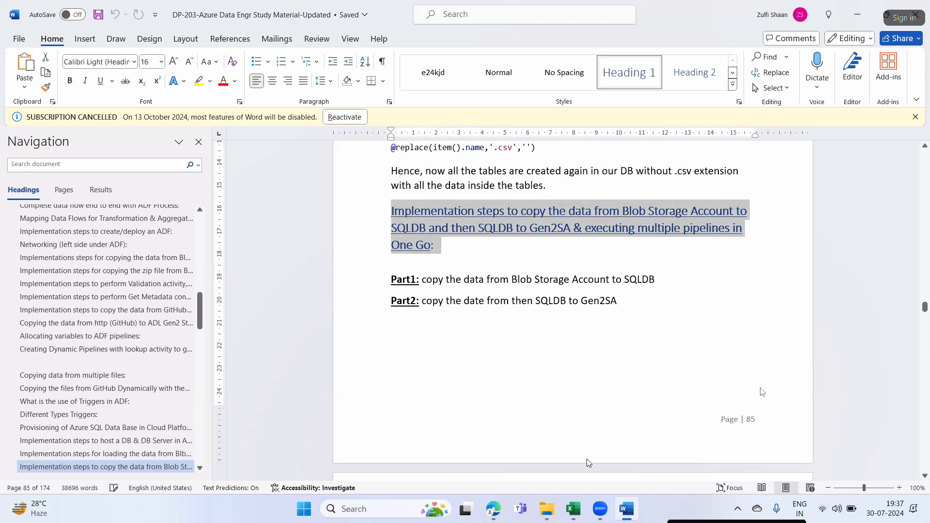
key("super+r")
- Launch Notepad, write 'Every time till now', and maximize the window
left_click(106, 472)
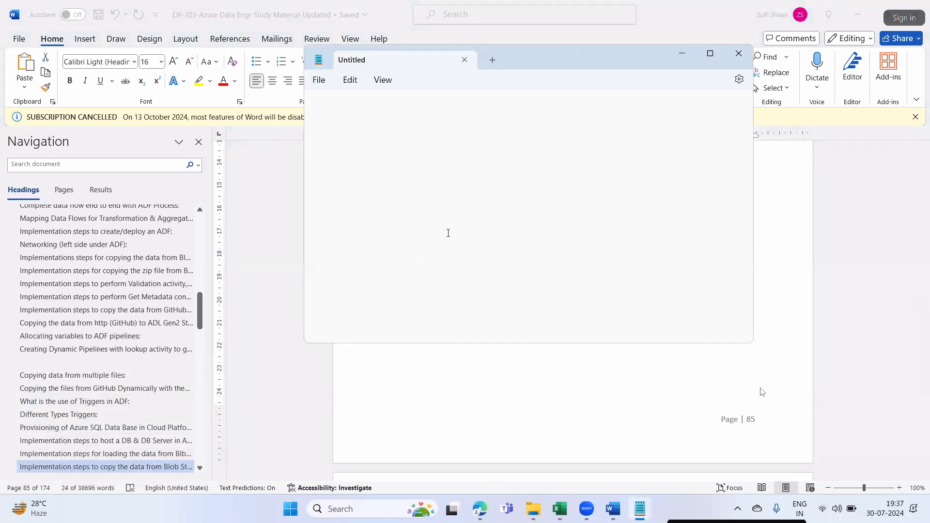
type("Every time till now")
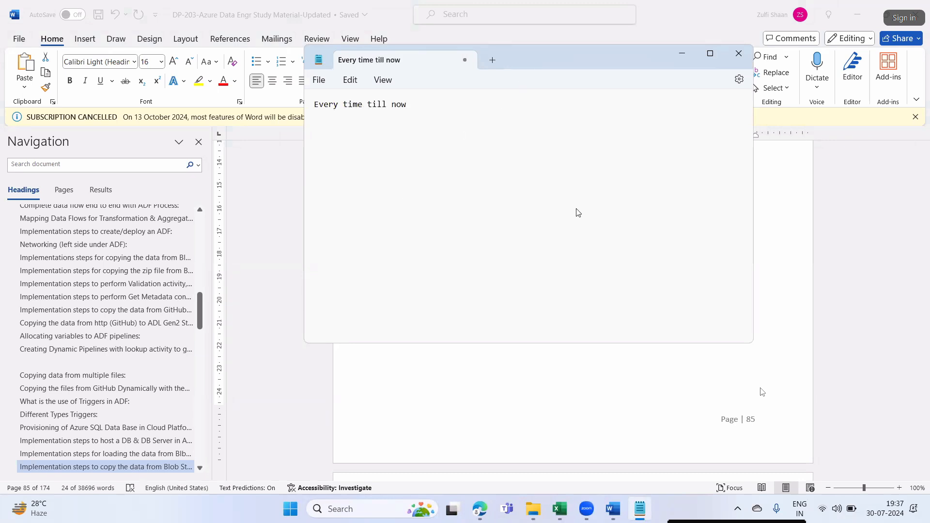
double_click(582, 49)
double_click(573, 5)
left_click(707, 53)
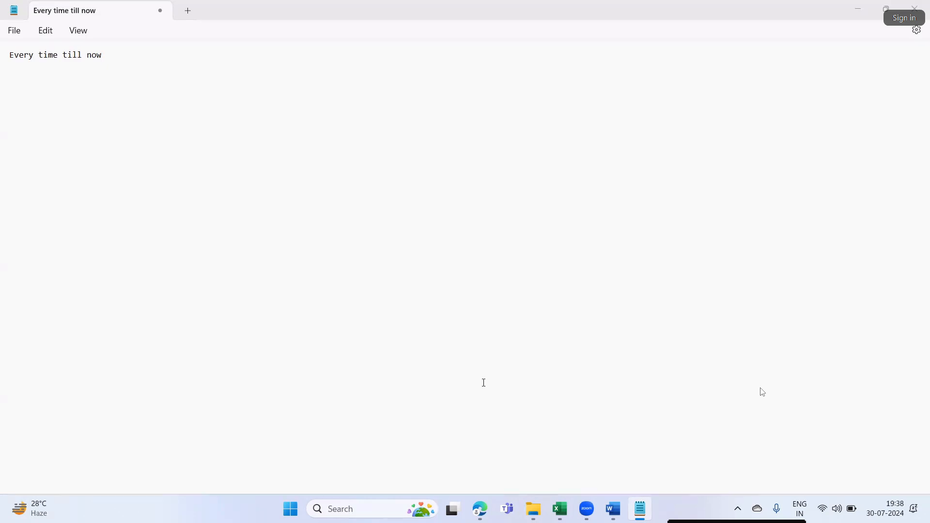
- Show the Azure account panel and send 'pls sen me sir' in the meeting chat
left_click(479, 508)
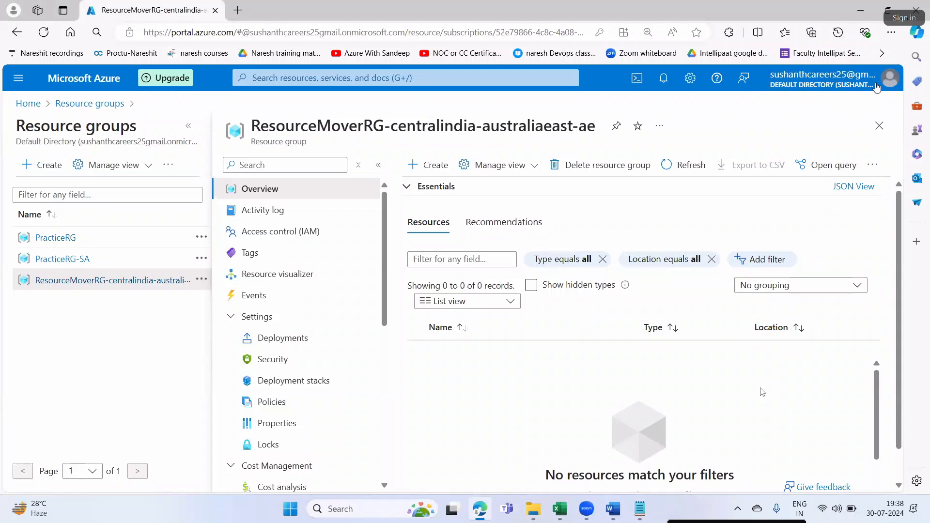
left_click(874, 86)
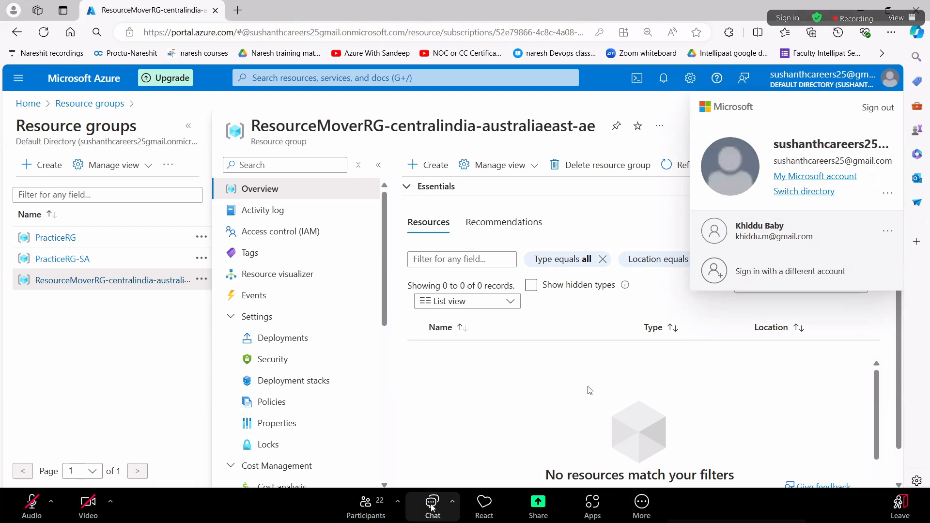
left_click(433, 507)
type("pls sen")
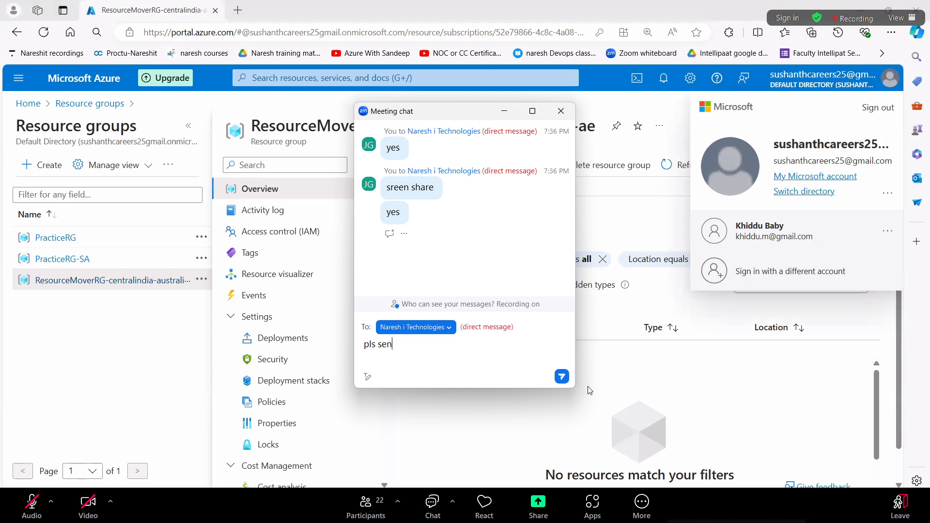
type(" me ")
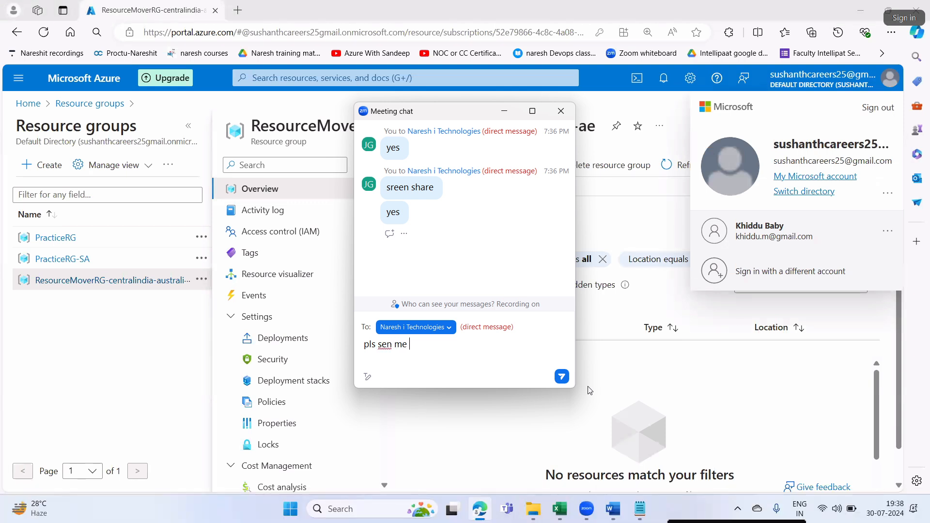
type("sir")
key("Return")
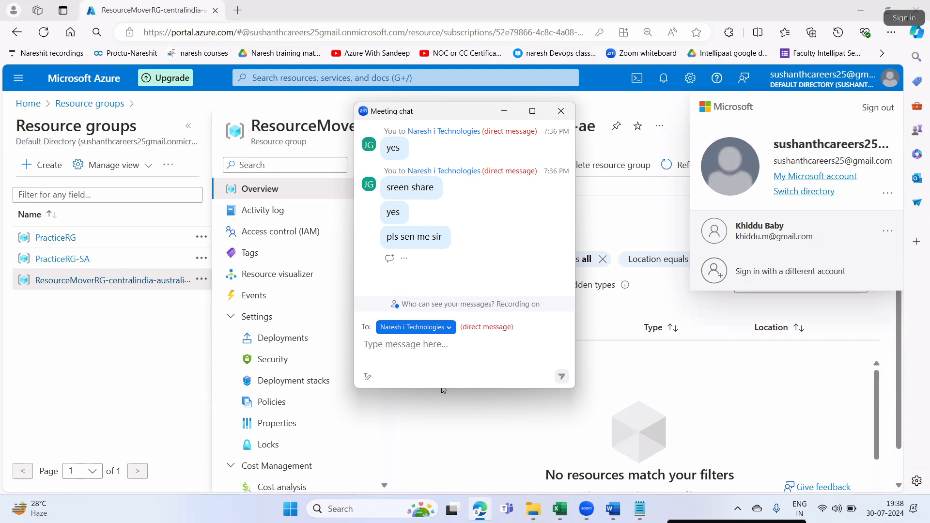
left_click(560, 113)
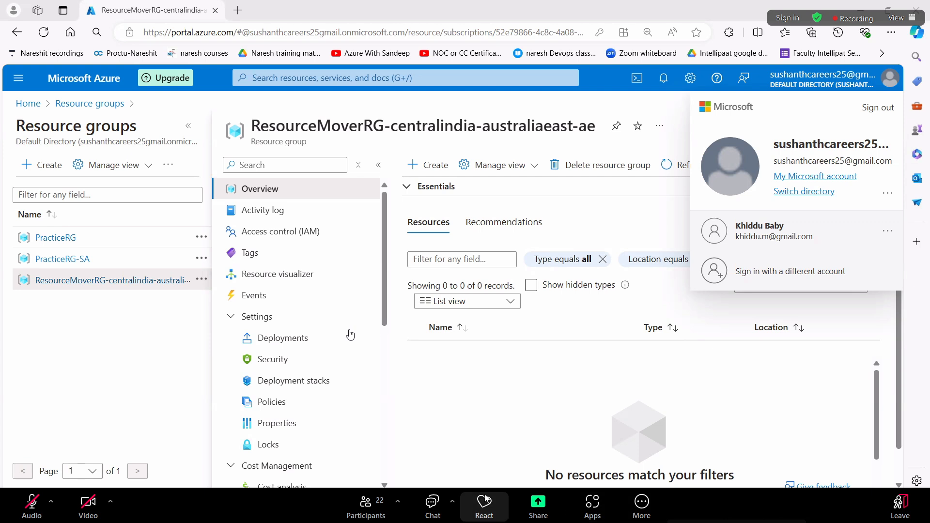
- Reopen the meeting chat and send the reply 'ok sir thanu'
left_click(433, 506)
type("ok sir")
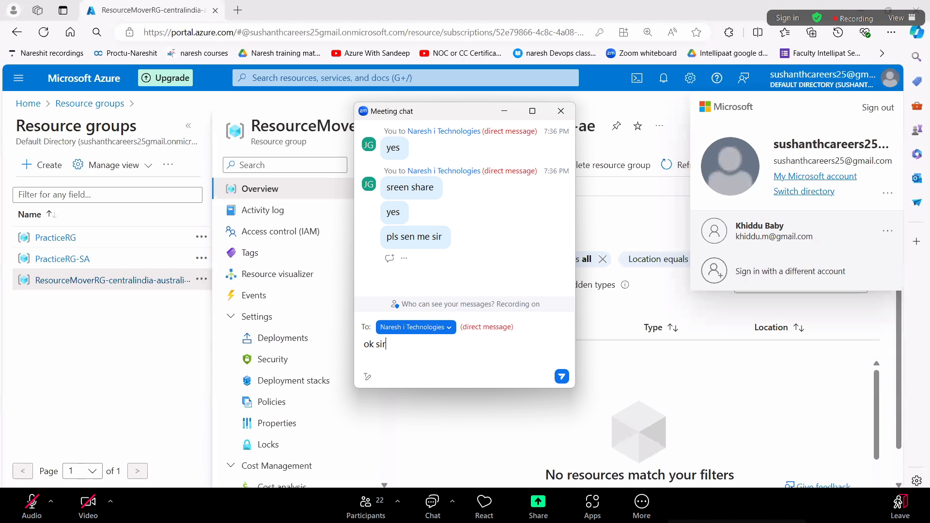
type(" than")
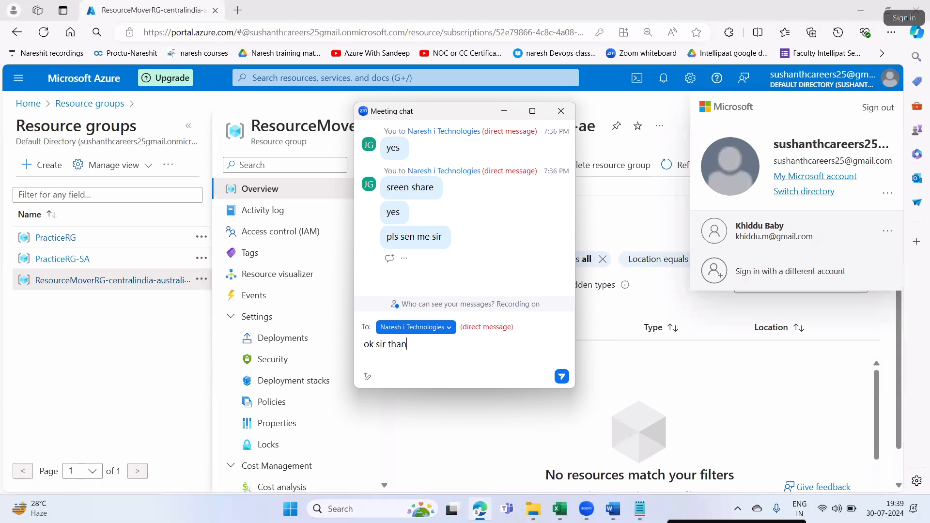
type("u")
key("Return")
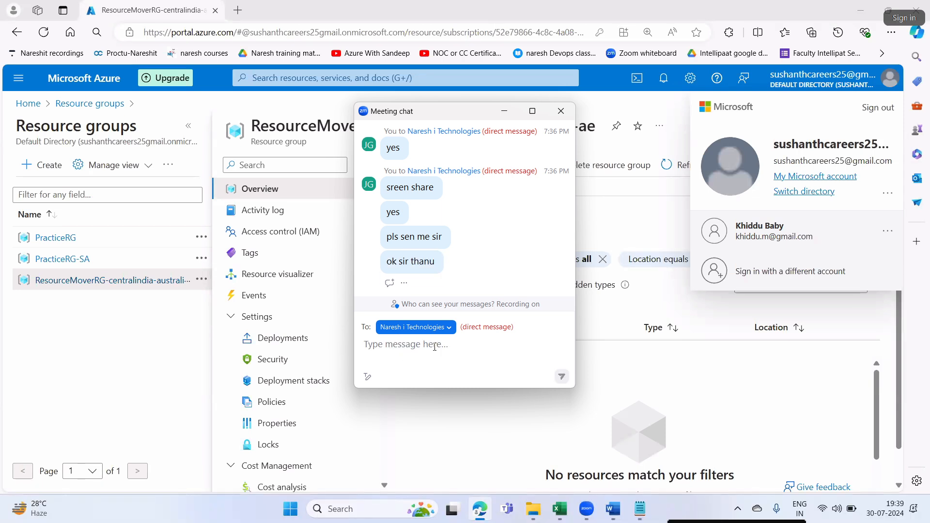
- Close the meeting chat and dismiss the Azure account panel
left_click(561, 110)
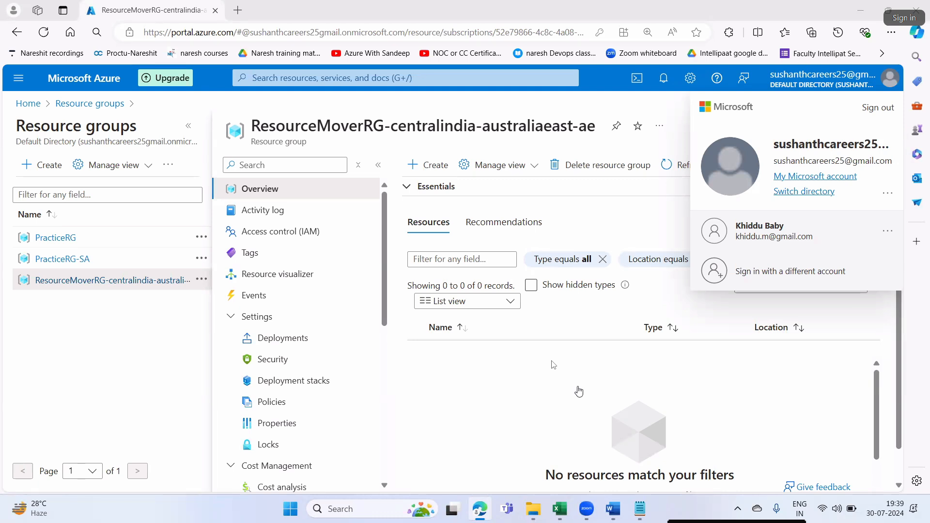
left_click(580, 389)
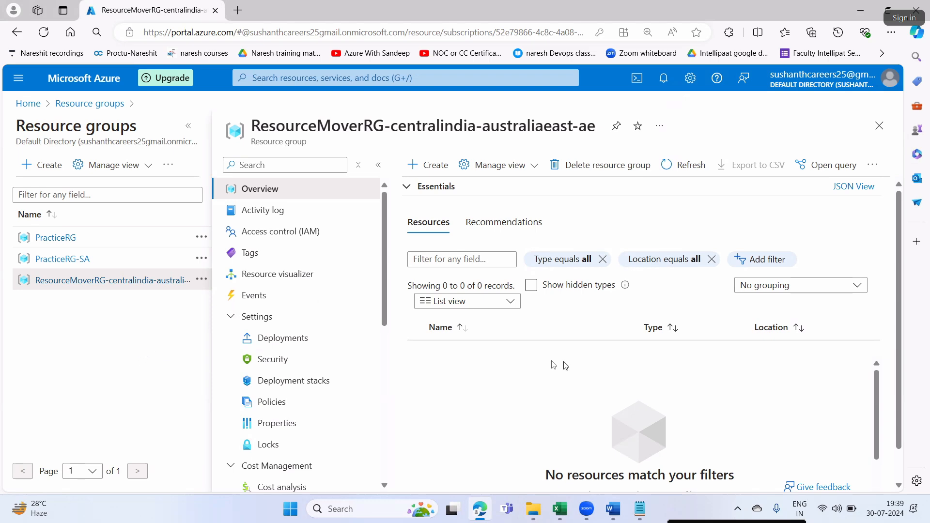
- In the note, write 'we have created 1 ADF pipeline for 1 lab' and start a new line
left_click(613, 509)
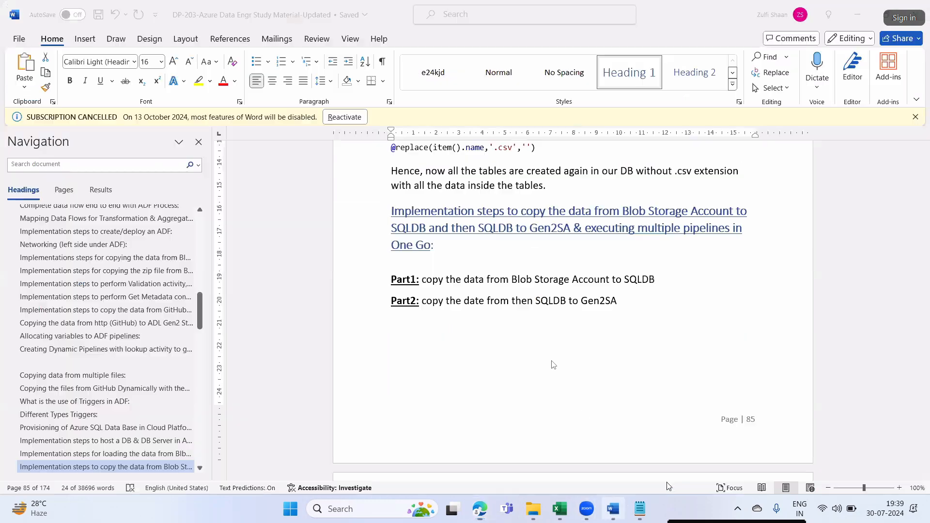
left_click(640, 508)
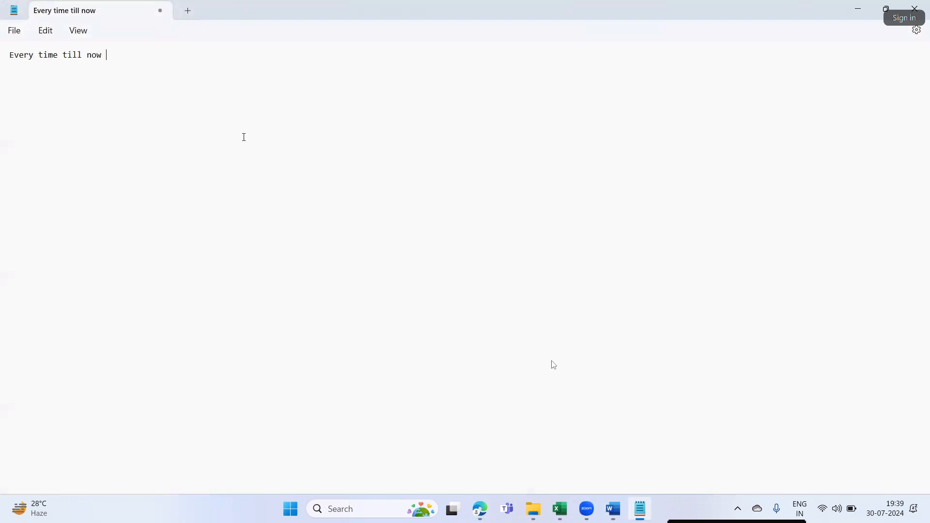
scroll(177, 108, "up", 7)
type("we have creatd")
key("BackSpace")
type("ed one")
key("BackSpace")
key("BackSpace")
key("BackSpace")
key("BackSpace")
type("1 ADF pipeline ")
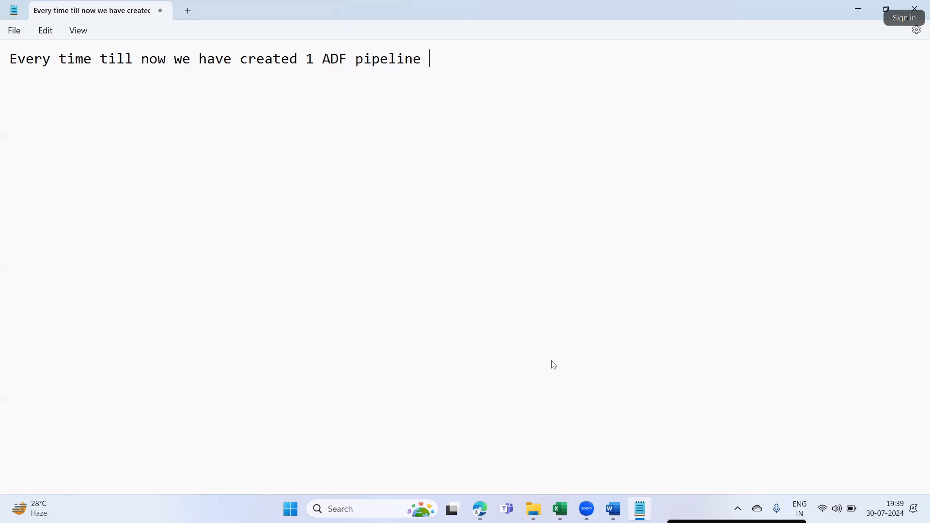
type("for 1 lab")
key("Return")
- Add that this lab creates 3 pipelines: 1st & 2nd for business requirements, 3rd executes them
type("But")
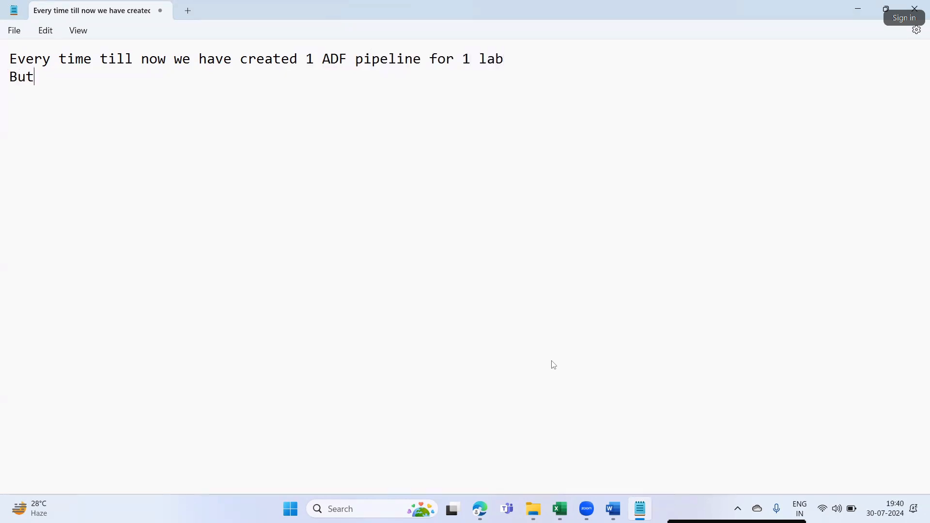
type(" for this 1")
key("BackSpace")
type("lab we")
key("BackSpace")
key("BackSpace")
type("are")
key("BackSpace")
key("BackSpace")
key("BackSpace")
key("BackSpace")
key("BackSpace")
type("are g")
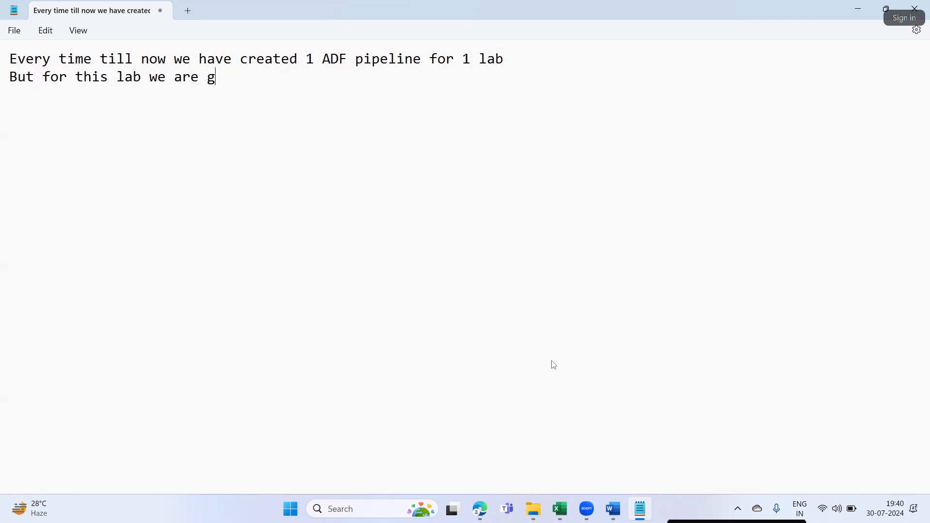
type("oing to create 3 pipelines.")
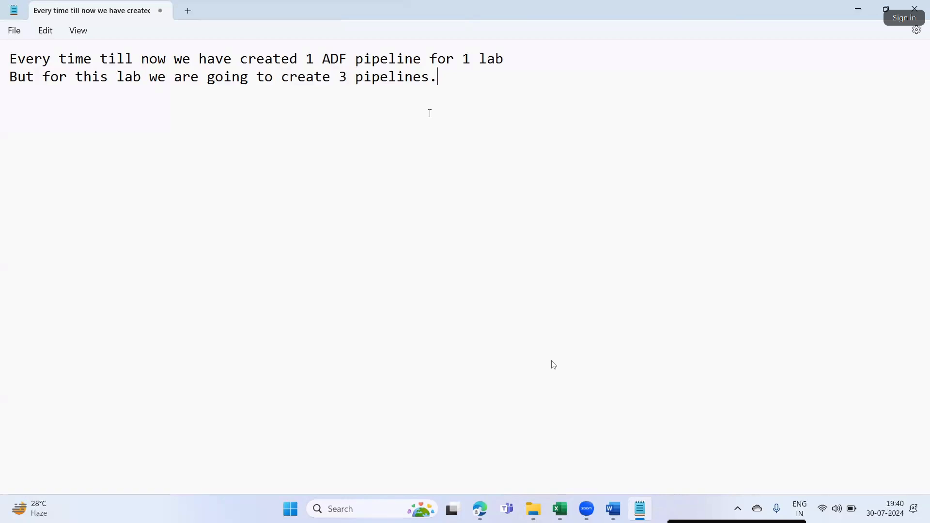
type("2 pipelines ")
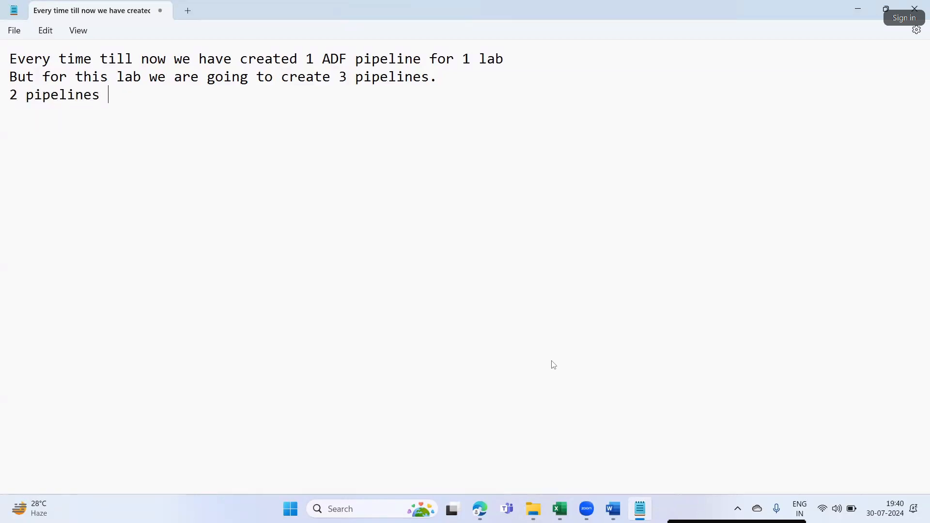
type("is for buisness ")
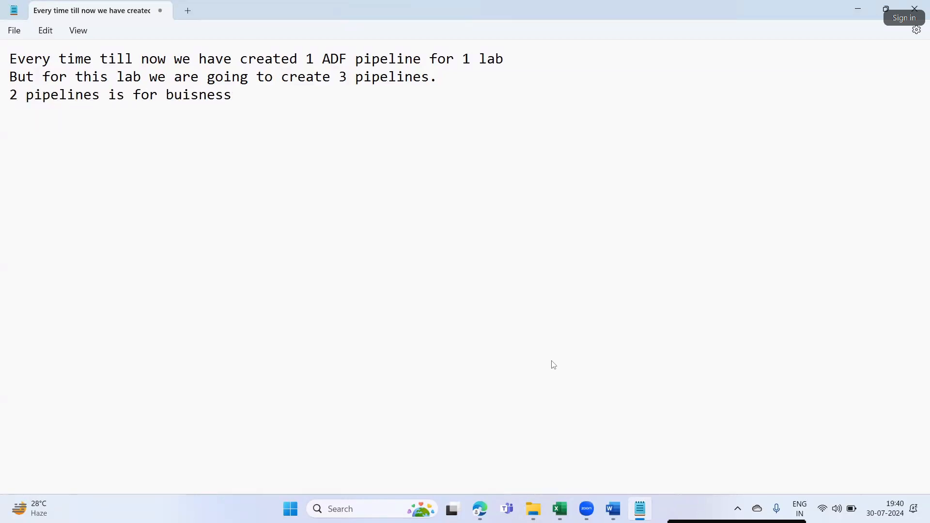
key("BackSpace")
key("BackSpace")
key("BackSpace")
key("BackSpace")
key("BackSpace")
key("BackSpace")
key("BackSpace")
type("siness requiremnts")
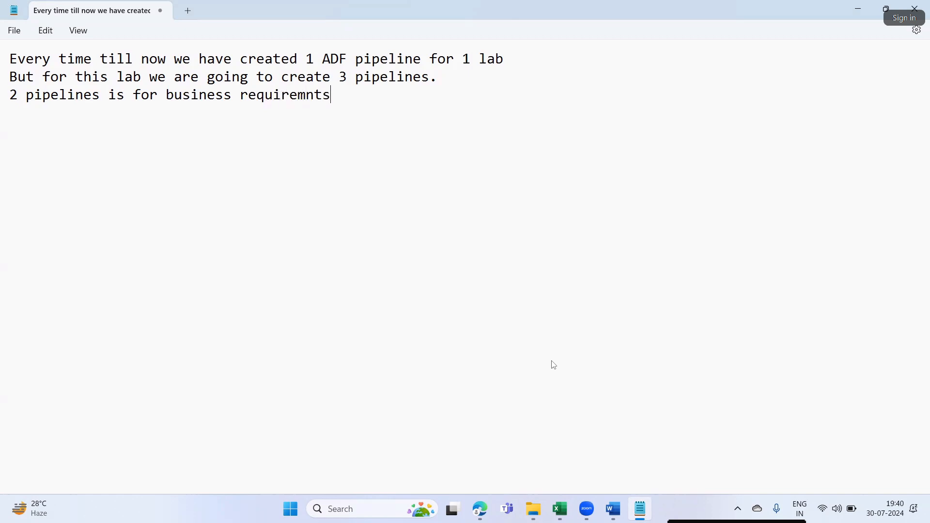
type(" &")
type("3rd pi")
type("pelines")
key("BackSpace")
key("BackSpace")
type("is to execute the 1st & 2nd pipelines")
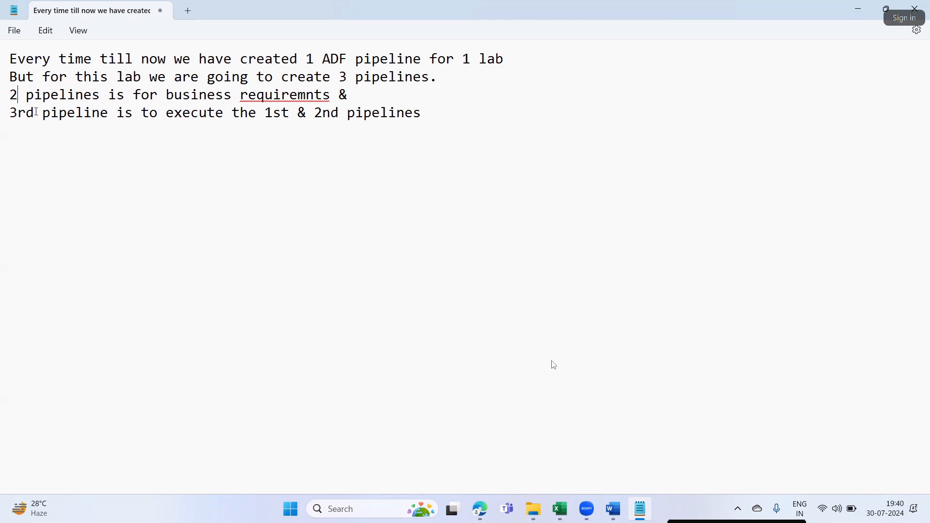
key("BackSpace")
type("1st & 2n")
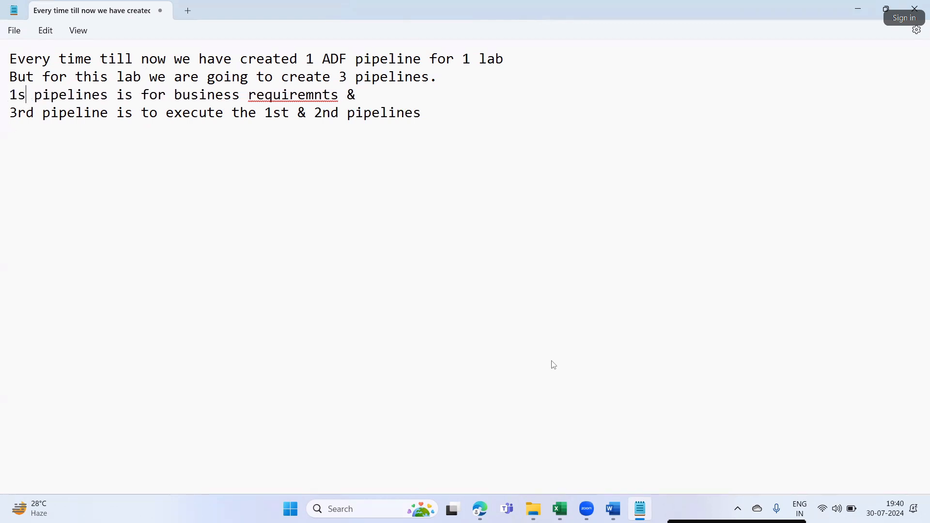
type("d")
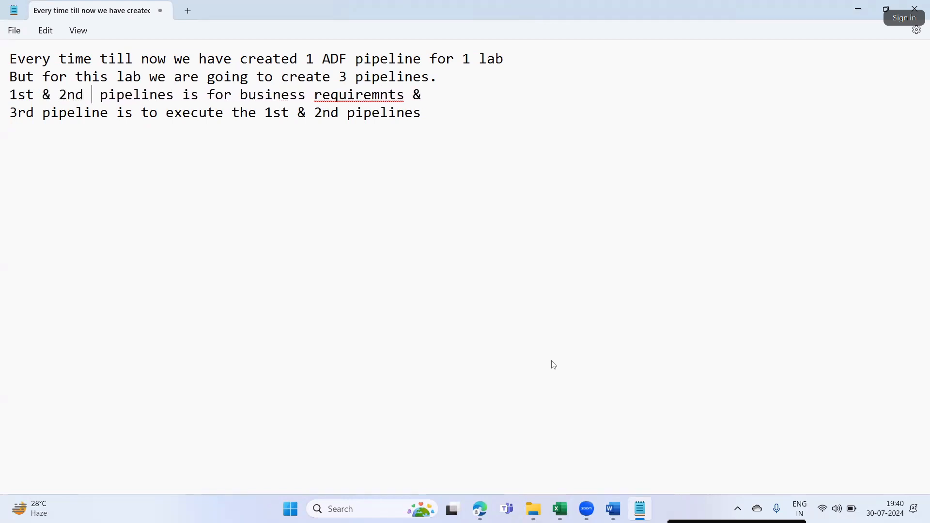
- Fix 'requiremnts' to 'requirements' and highlight the 1st, 2nd and 3rd pipeline mentions
left_click(384, 92)
type("e")
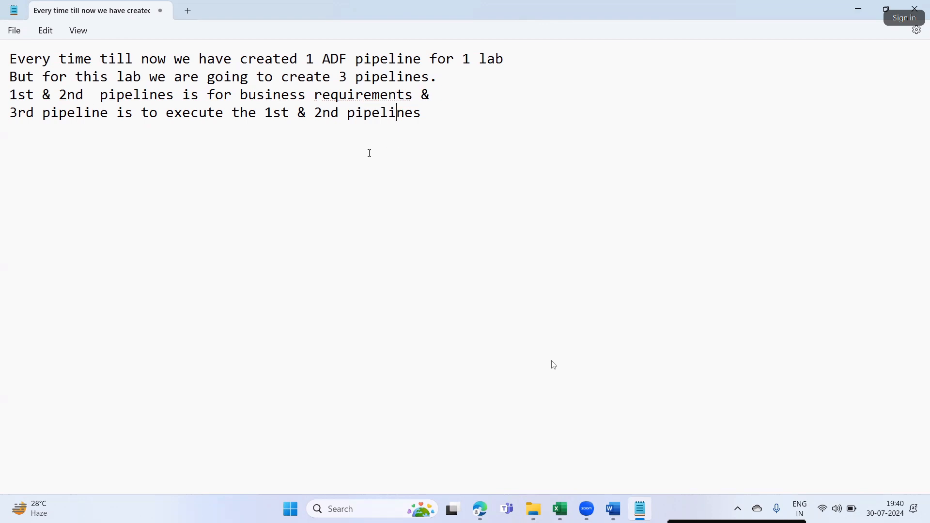
left_click_drag(27, 113, 18, 113)
left_click(265, 113)
left_click_drag(296, 116, 465, 131)
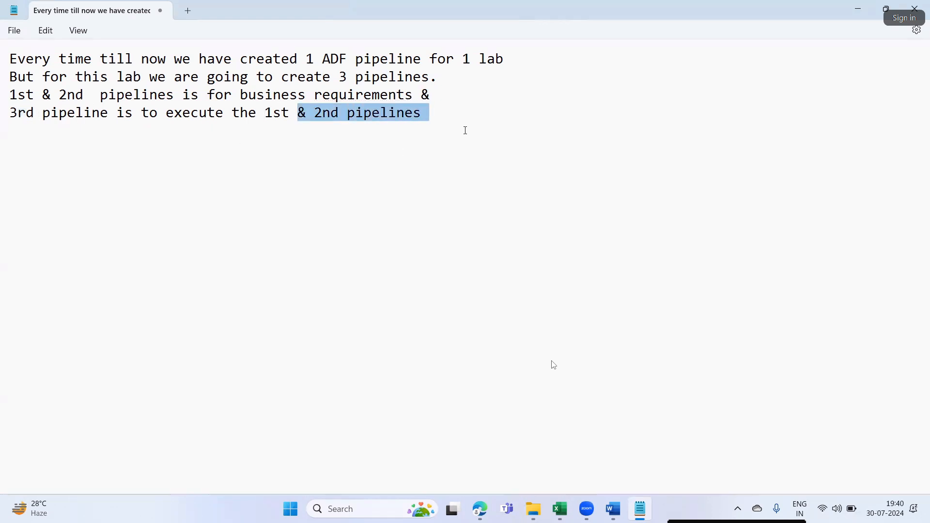
left_click(464, 130)
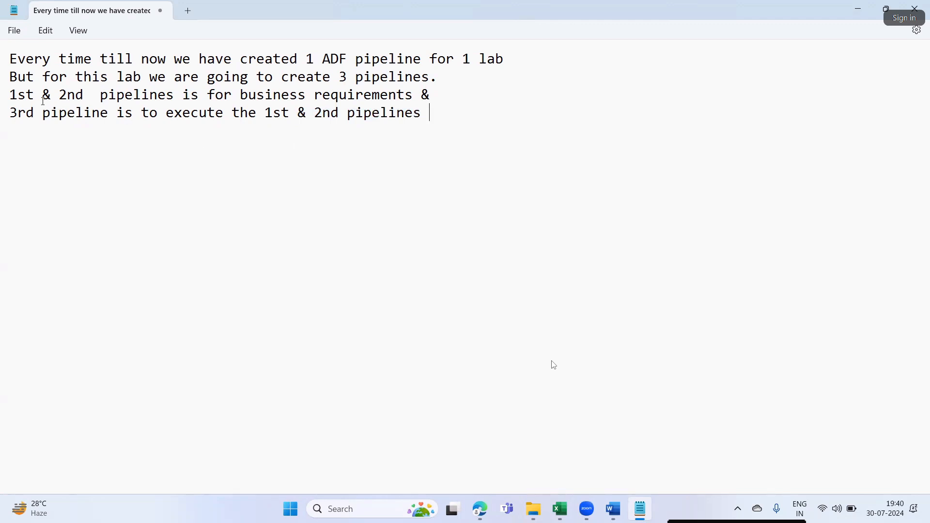
left_click_drag(36, 97, 107, 100)
left_click_drag(90, 113, 3, 96)
left_click(83, 112)
left_click_drag(59, 96, 92, 98)
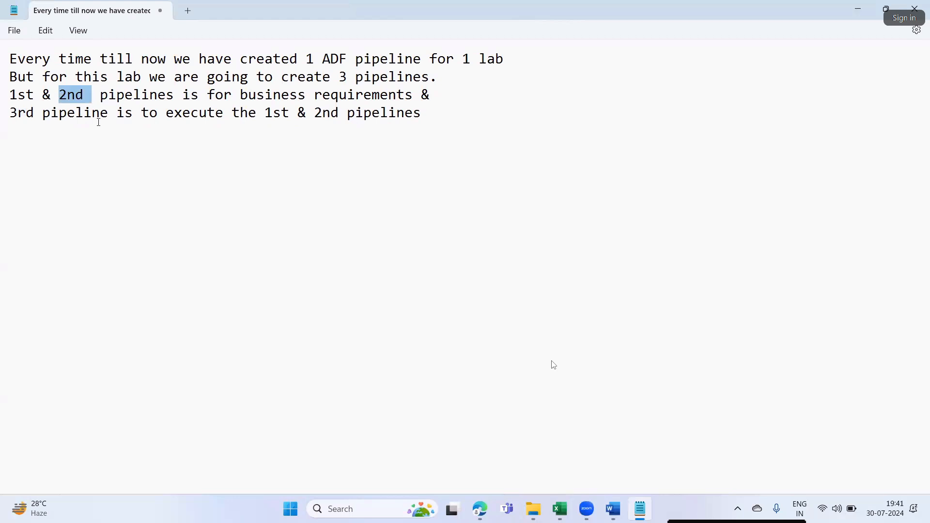
left_click(92, 113)
- Highlight the business-requirements line and the 3rd-pipeline execution line while explaining them
triple_click(18, 99)
left_click(100, 113)
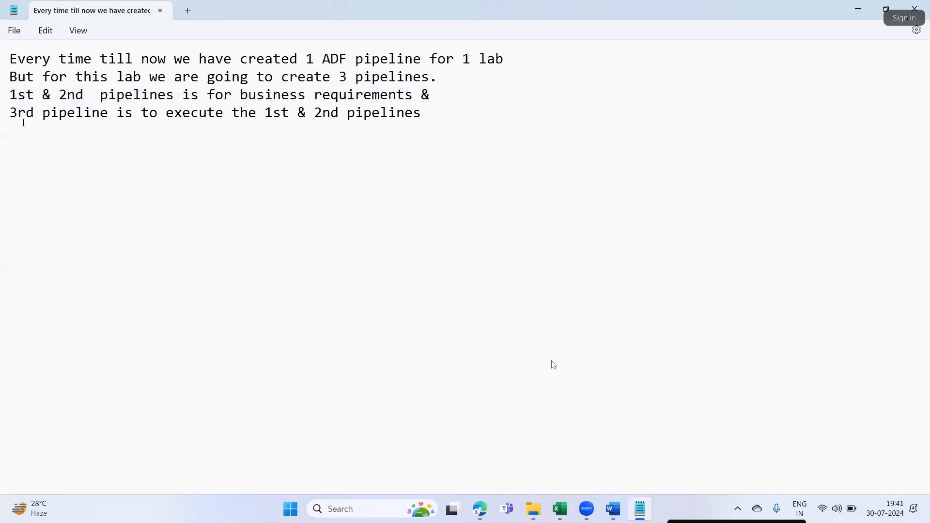
left_click_drag(13, 113, 106, 147)
left_click(101, 113)
left_click_drag(107, 114, 8, 116)
left_click_drag(159, 117, 422, 124)
left_click(281, 199)
triple_click(23, 118)
left_click_drag(256, 116, 436, 118)
left_click(433, 149)
left_click(611, 508)
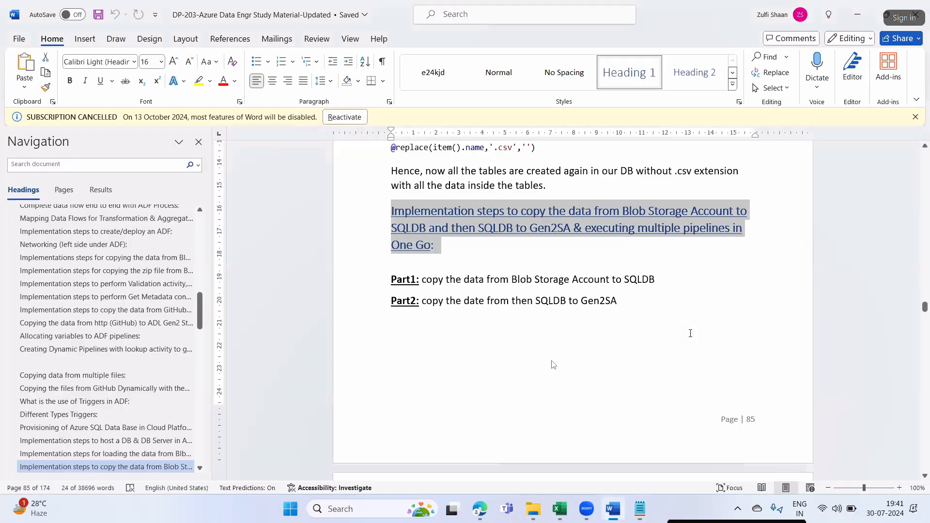
- Scroll down and highlight the Part1 and Part2 lines of the implementation steps
scroll(550, 295, "down", 3)
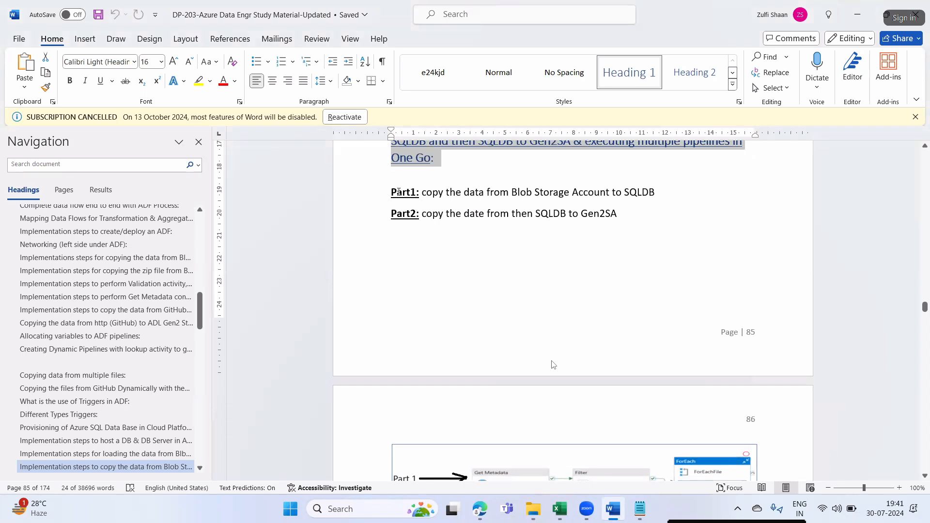
left_click_drag(398, 192, 421, 190)
left_click(446, 297)
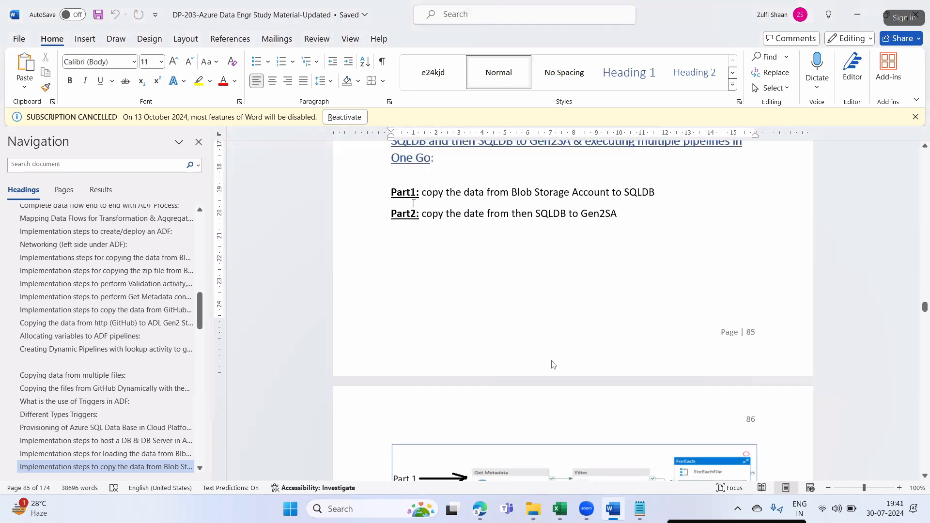
left_click_drag(402, 189, 654, 191)
left_click(439, 279)
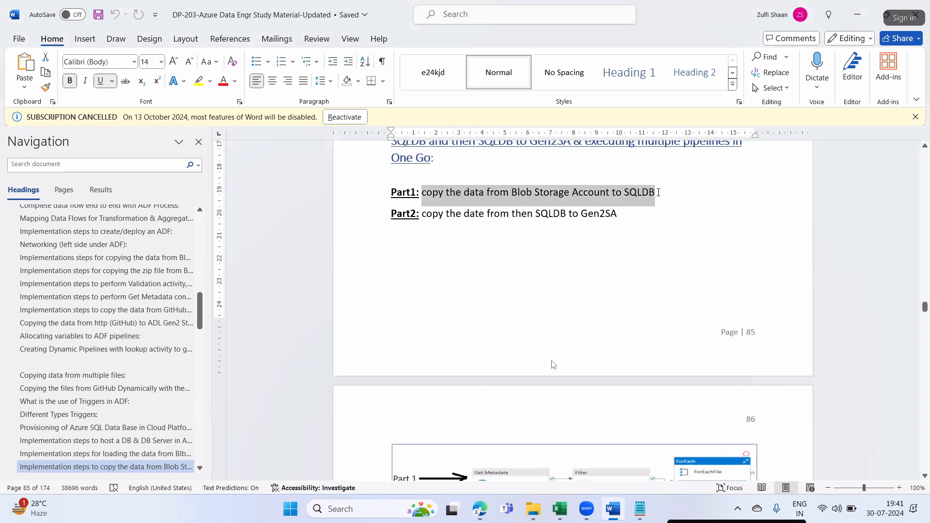
left_click(475, 212)
left_click_drag(481, 194, 671, 192)
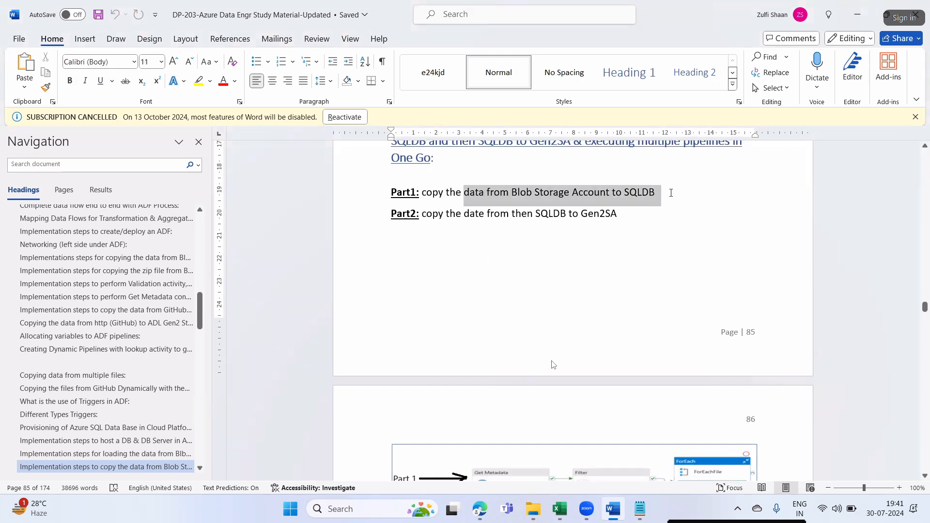
left_click(422, 219)
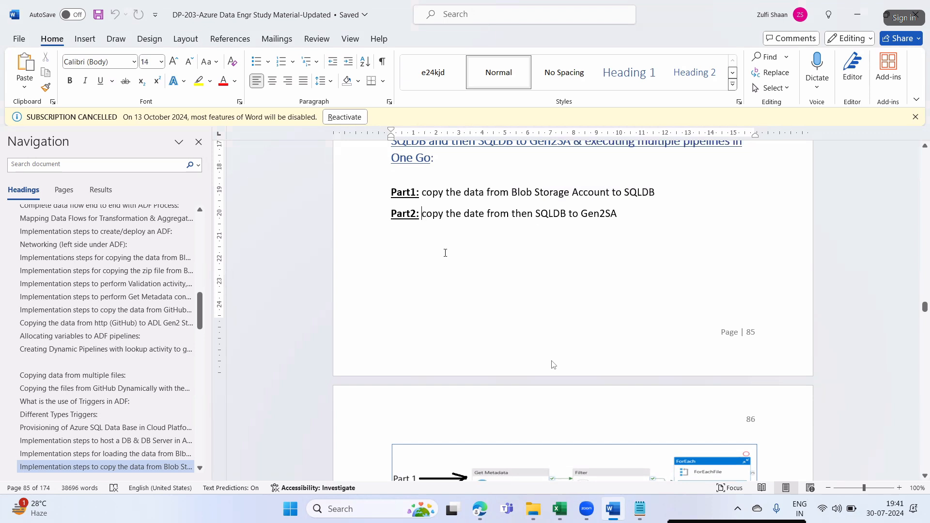
left_click_drag(426, 214, 484, 214)
- Change 'date' to 'data' in the Part2 line
left_click(489, 227)
key("BackSpace")
type("a")
- Highlight the Blob-to-SQLDB route in Part1 and the 'then SQLDB' route in Part2
left_click_drag(547, 215, 586, 216)
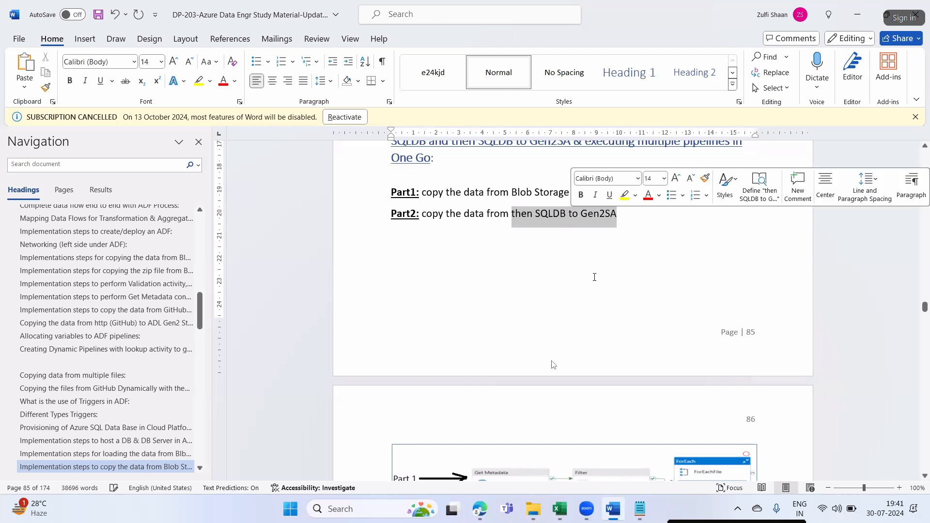
left_click(559, 268)
left_click_drag(521, 193, 534, 193)
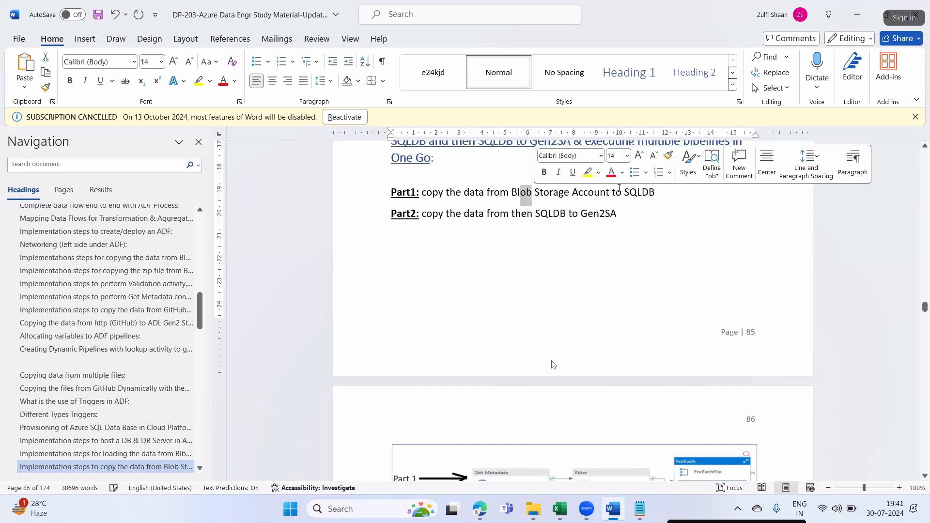
left_click_drag(613, 192, 658, 195)
left_click_drag(488, 215, 615, 215)
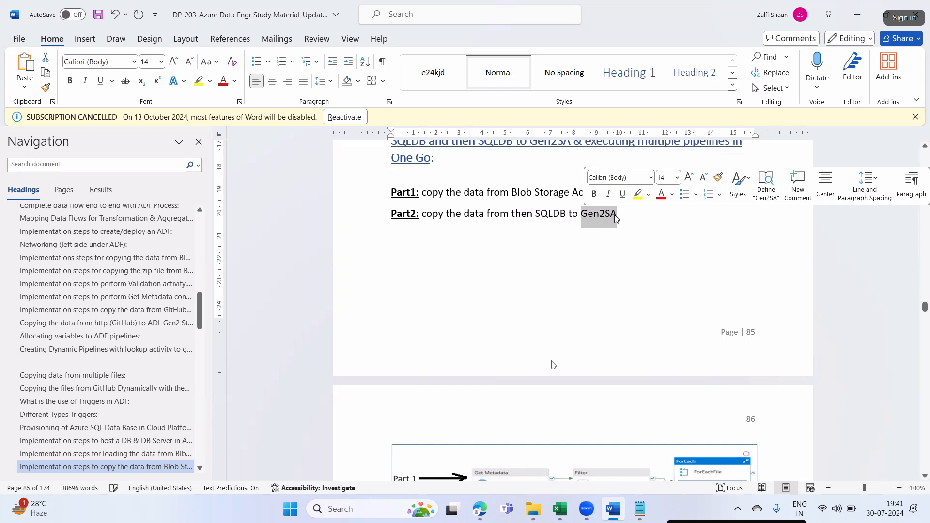
left_click_drag(497, 193, 517, 193)
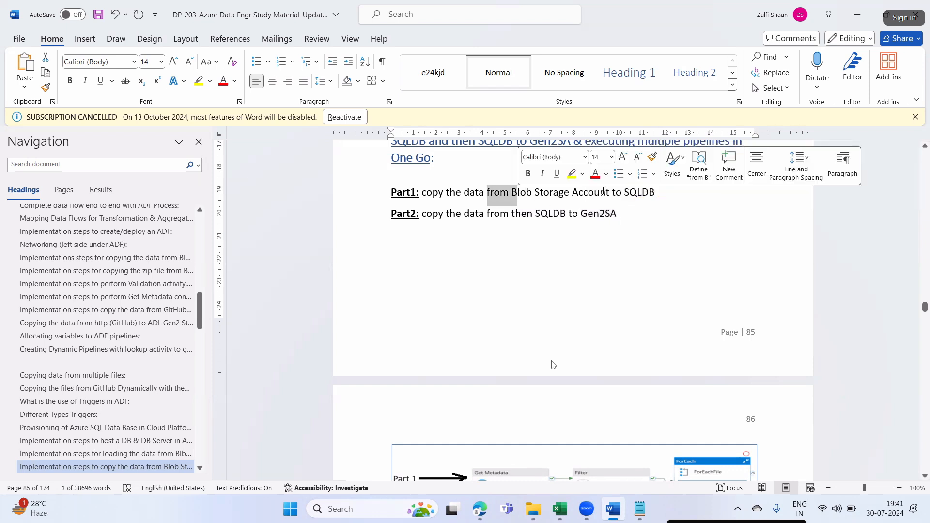
left_click_drag(606, 193, 637, 195)
left_click_drag(487, 215, 613, 228)
left_click(611, 233)
- Scroll to page 86 to show Part 2's GetTables Lookup feeding the ForEachTable copy loop
scroll(604, 332, "down", 5)
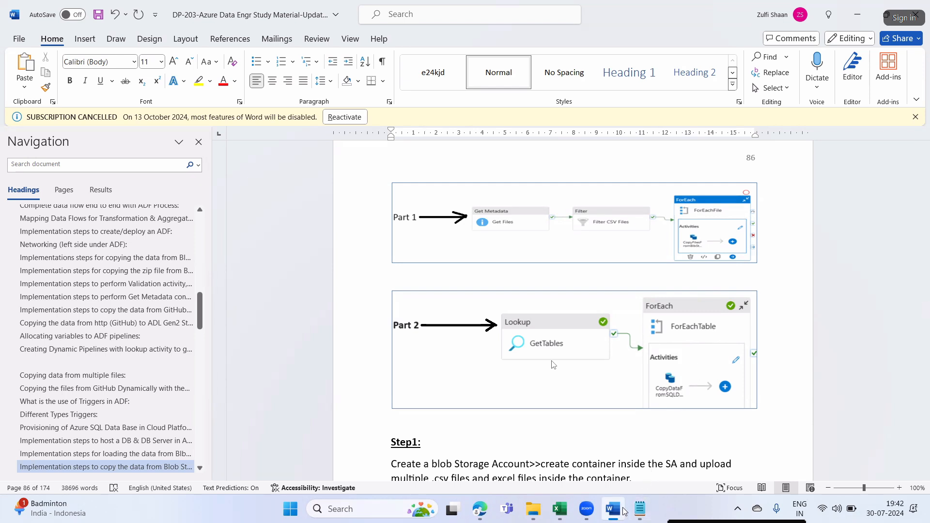
- Launch Microsoft Paint from the Run box
key("super+r")
type("notepad")
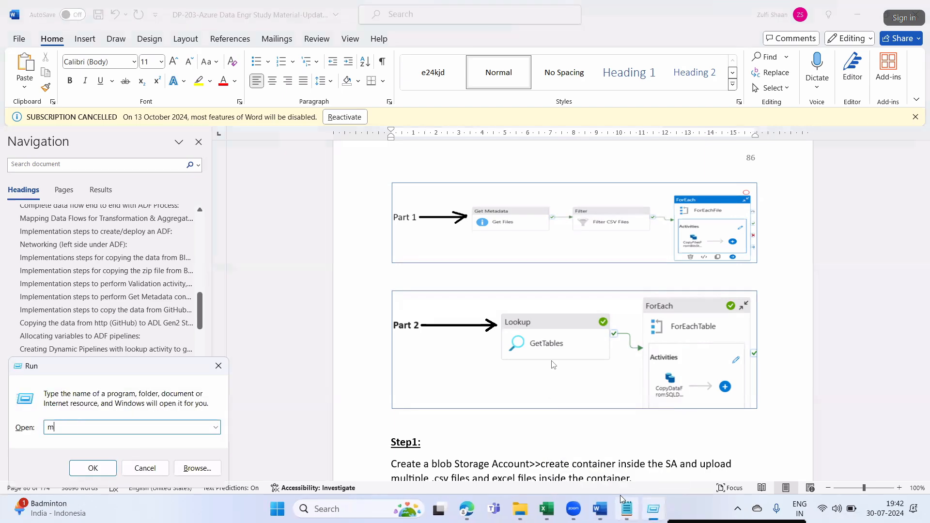
key("Return")
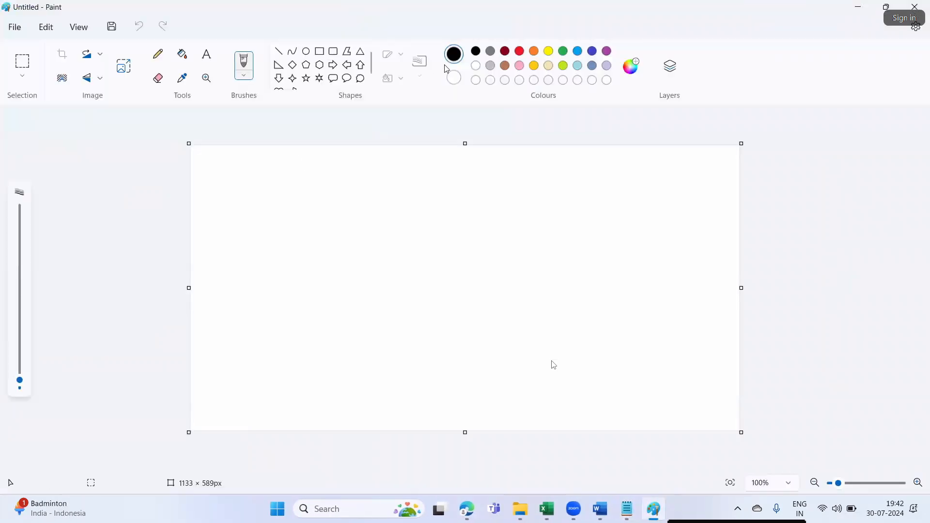
- Draw four black rectangle outlines in a row across the middle of the canvas
left_click(319, 51)
left_click_drag(228, 257, 275, 288)
left_click(315, 291)
left_click_drag(333, 254, 416, 293)
left_click(448, 351)
left_click_drag(533, 250, 575, 285)
left_click_drag(609, 243, 670, 293)
left_click(311, 199)
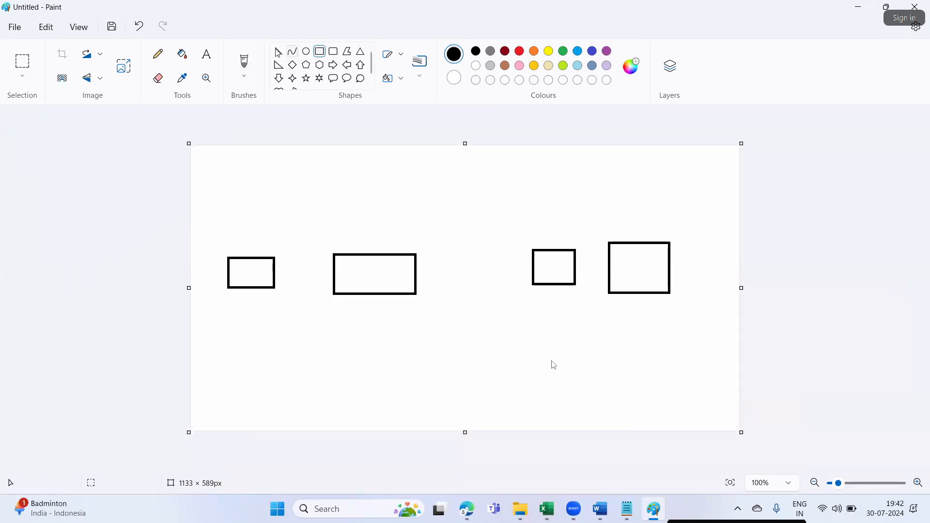
- Label the first rectangle 'B' for Blob
left_click(212, 58)
left_click_drag(237, 266, 294, 279)
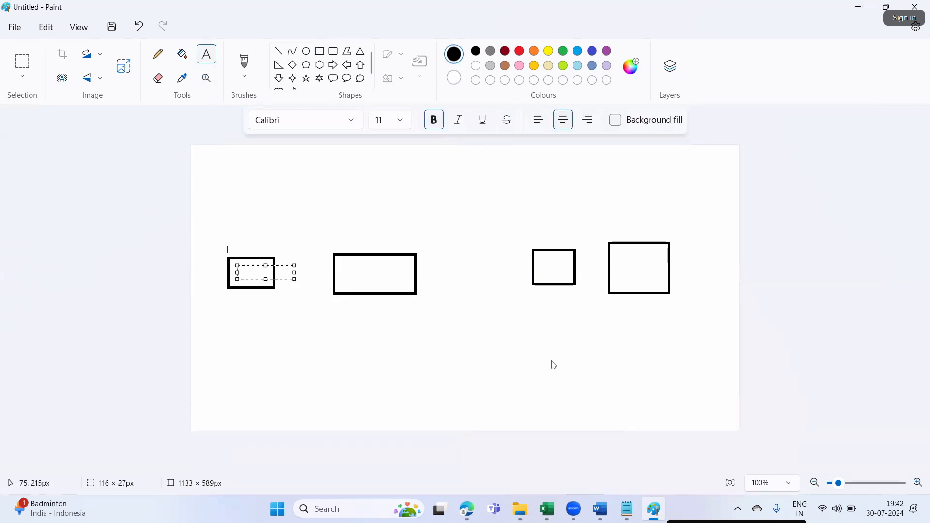
type("Blob")
left_click_drag(256, 266, 237, 265)
left_click(294, 362)
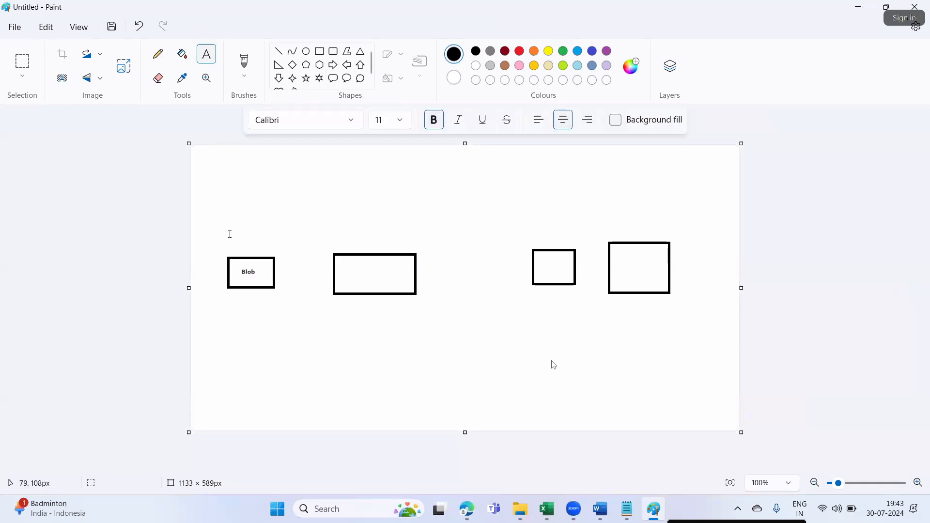
- Add a 'Source' label below the Blob box, correcting the 'Srouce' typo
left_click_drag(233, 299, 257, 311)
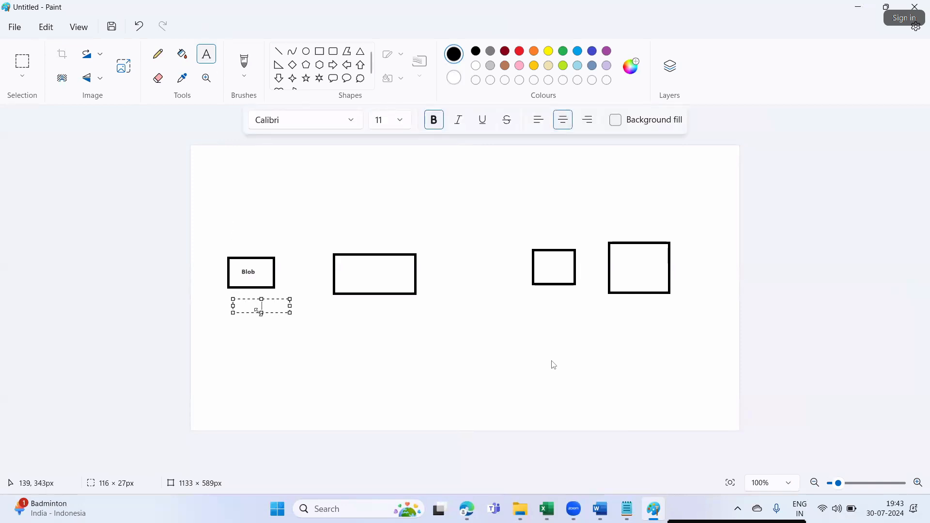
type("Srouce")
key("BackSpace")
key("BackSpace")
key("BackSpace")
key("BackSpace")
type("ource")
left_click_drag(261, 313, 231, 291)
left_click(272, 333)
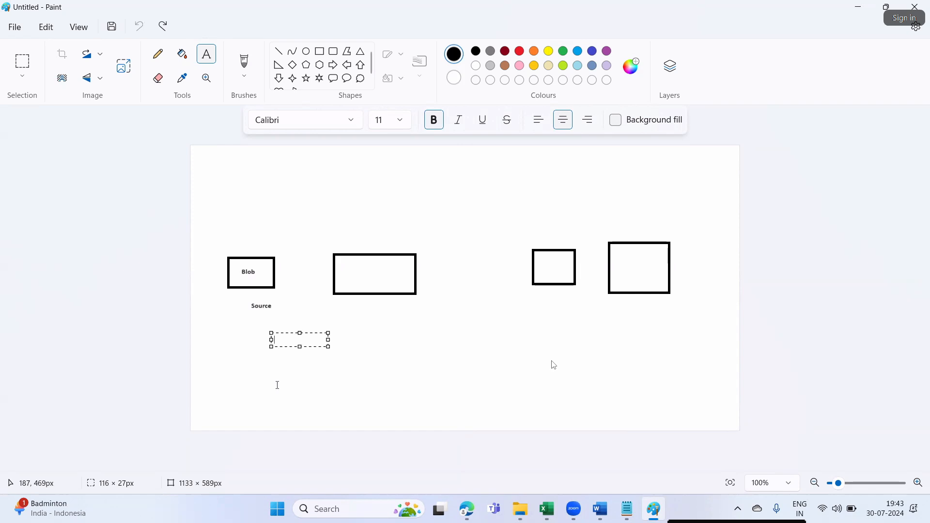
- Erase the misplaced Source label and retype 'Source' neatly beneath the Blob box
left_click(158, 78)
left_click_drag(260, 315, 261, 306)
left_click(206, 53)
left_click_drag(230, 294, 287, 307)
type("Source")
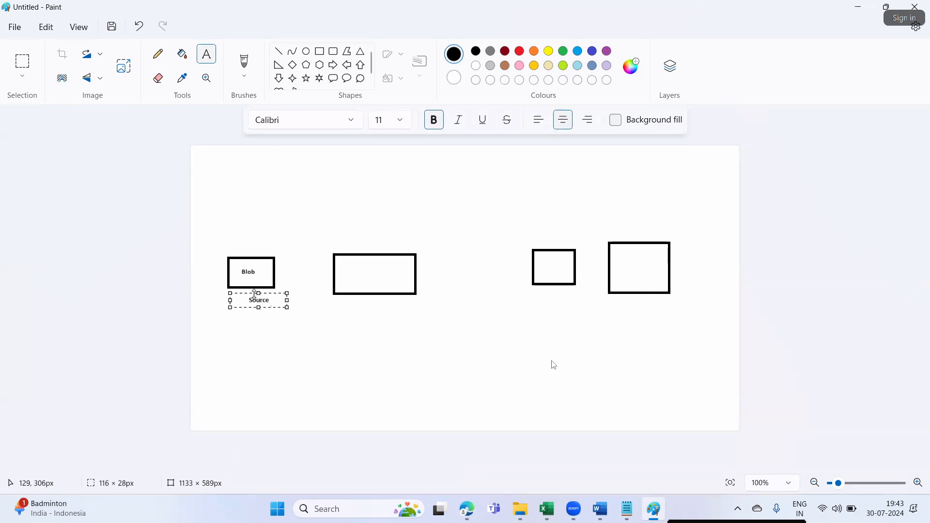
left_click_drag(287, 293, 269, 288)
left_click(341, 365)
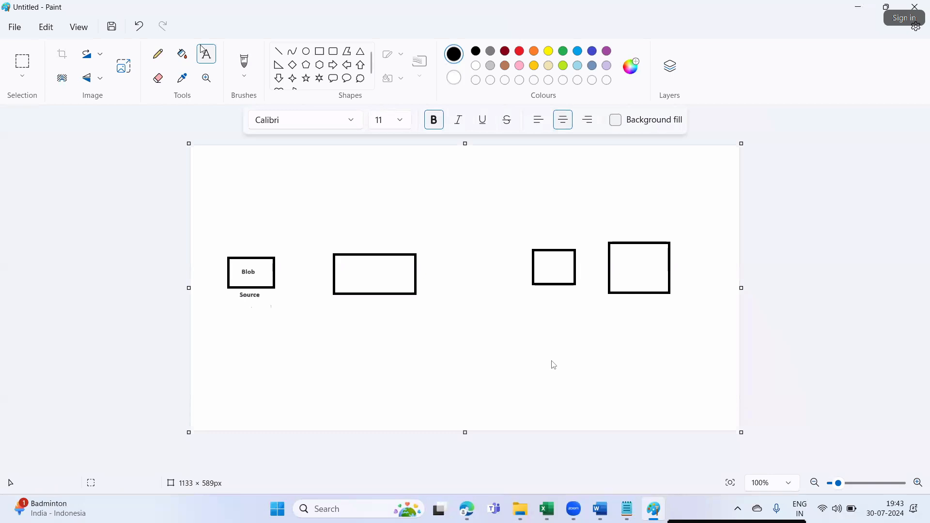
- Label the middle rectangle 'SQL DB' with 'Destination' centred below it
left_click_drag(348, 265, 404, 284)
type("SQL DB")
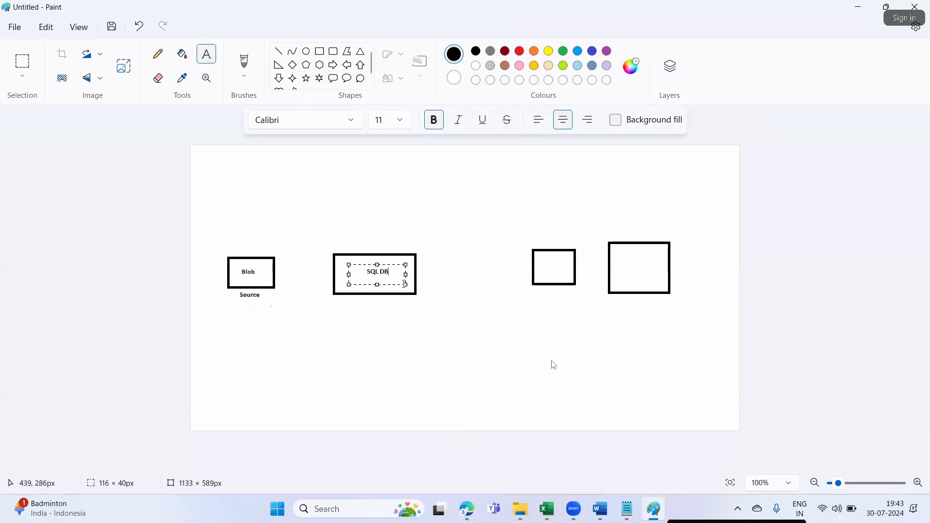
left_click(414, 346)
left_click_drag(351, 302, 411, 318)
left_click(422, 346)
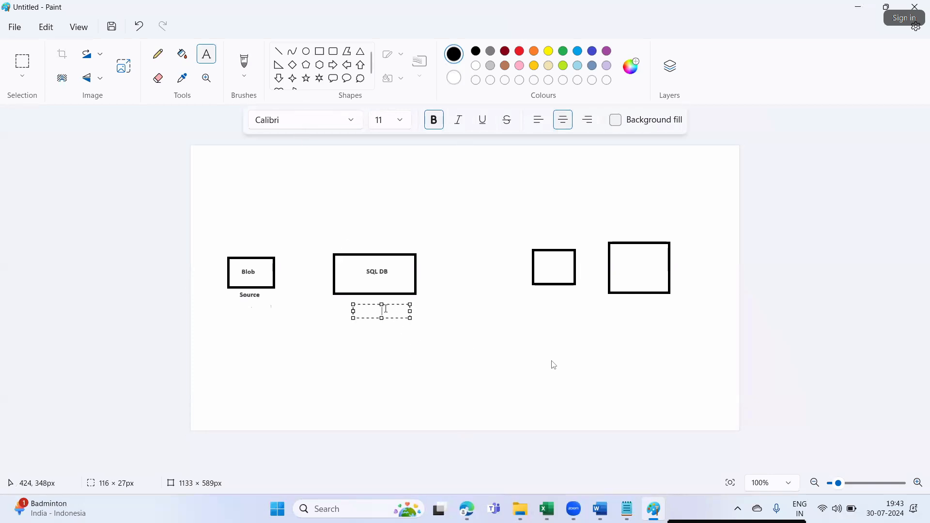
type("Destination")
left_click_drag(373, 306, 364, 297)
left_click(405, 360)
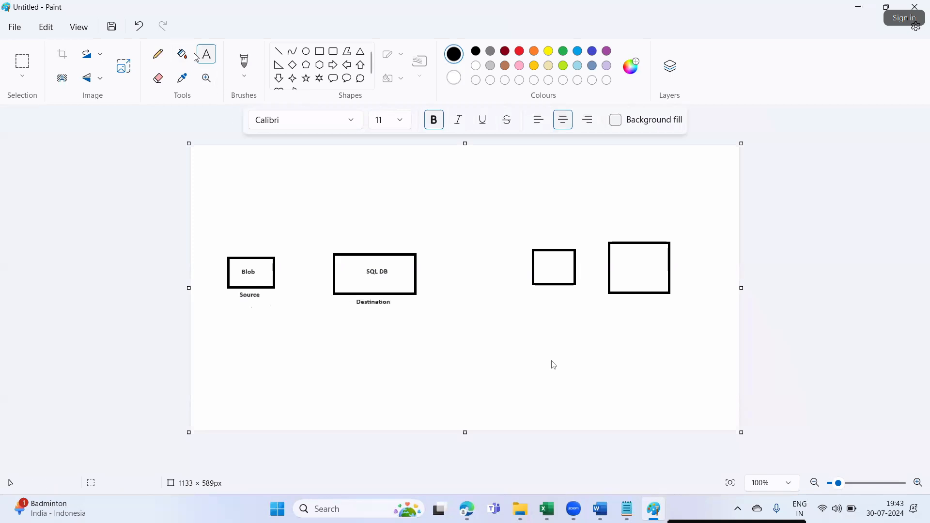
- Enclose the Blob and SQL DB boxes in a large rectangle captioned 'Pipeline1'
left_click(319, 51)
left_click_drag(218, 239, 434, 319)
left_click(206, 54)
left_click_drag(270, 327, 337, 345)
type("Pipeline1")
left_click(338, 411)
left_click(536, 386)
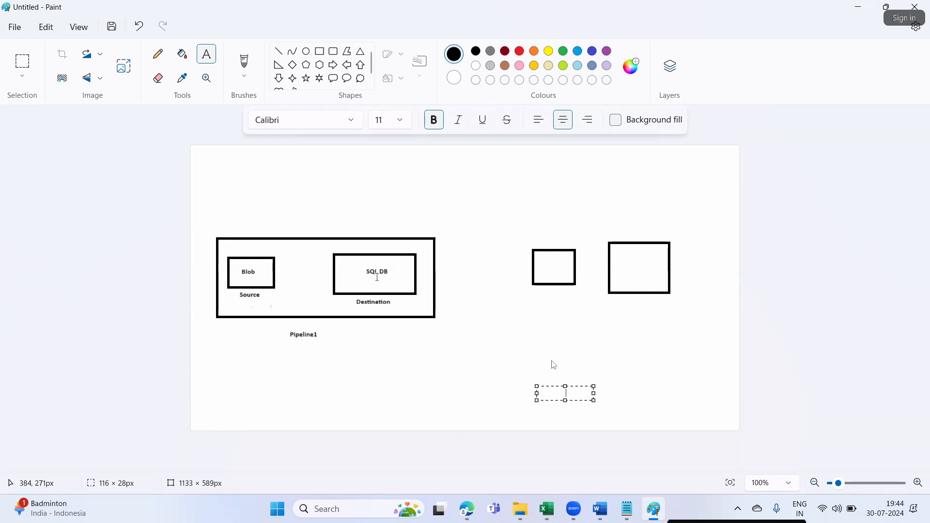
- Label the small right square 'SQL DB' with 'Source' beneath it
left_click(215, 54)
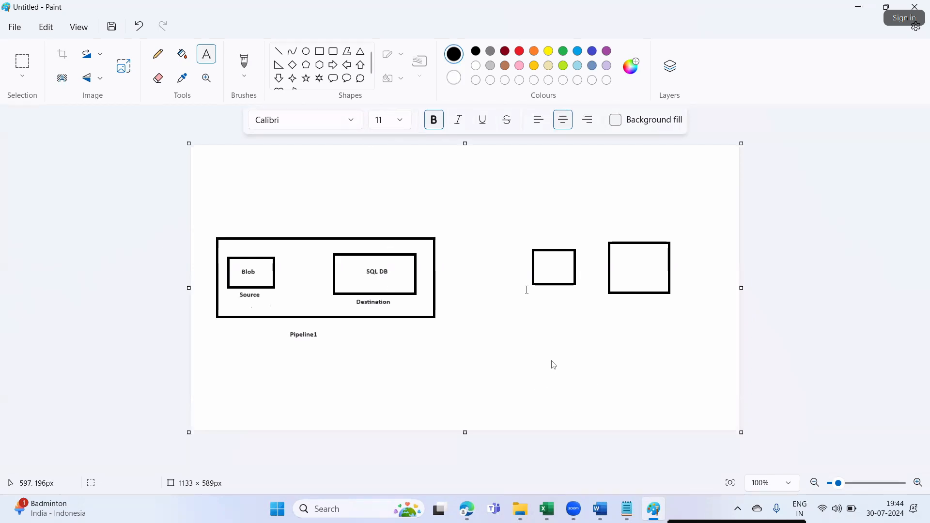
left_click_drag(541, 291, 598, 305)
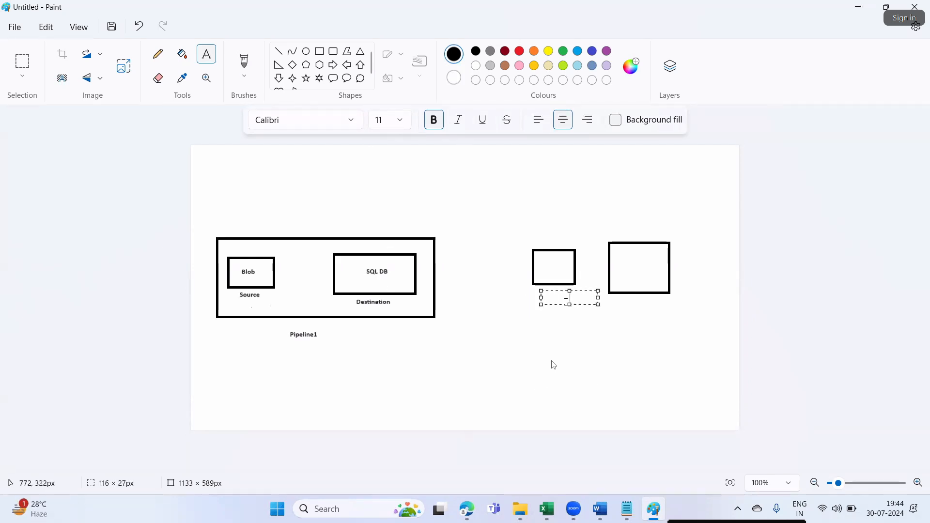
type("Source")
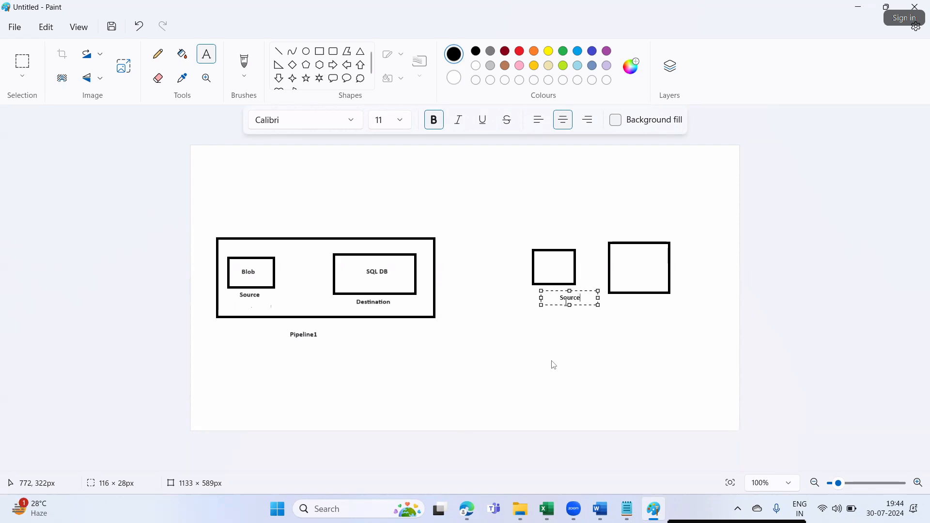
mouse_move(564, 290)
left_mouse_down()
mouse_move(555, 289)
mouse_move(593, 304)
mouse_move(552, 285)
mouse_move(571, 289)
left_mouse_up()
left_click(554, 365)
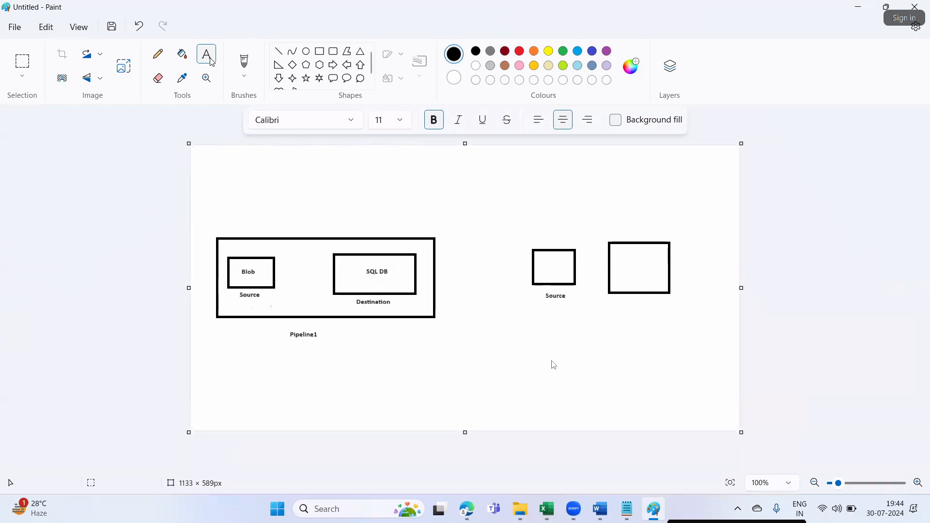
left_click_drag(542, 257, 561, 272)
type("SQL DB")
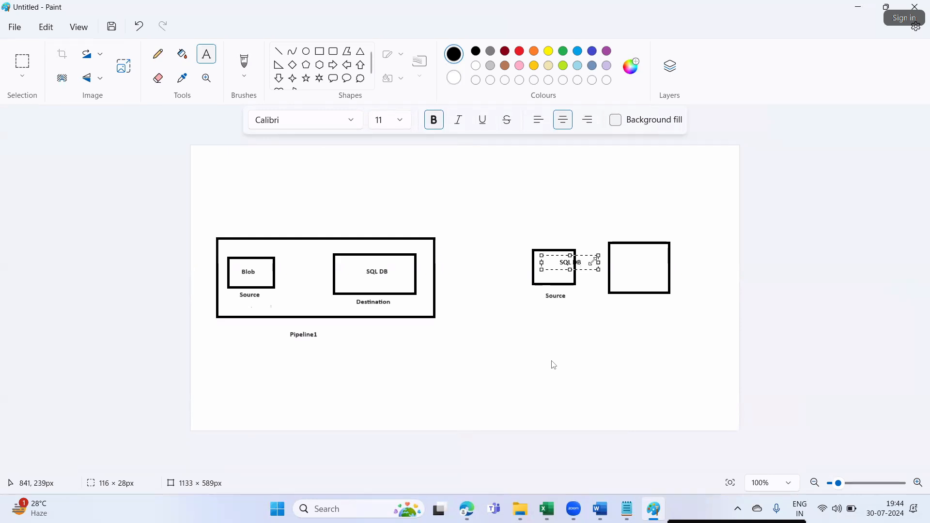
left_click_drag(598, 262, 530, 256)
left_click(552, 367)
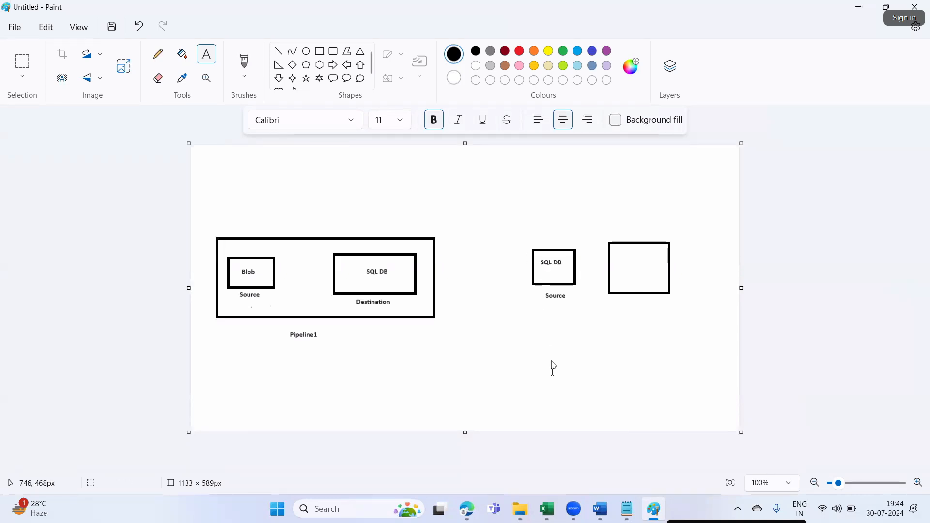
- Label the far-right box 'Data Lake Gen2' over 'Destination', then draw a line from Blob to SQL DB
left_click(206, 68)
left_click_drag(631, 300, 672, 317)
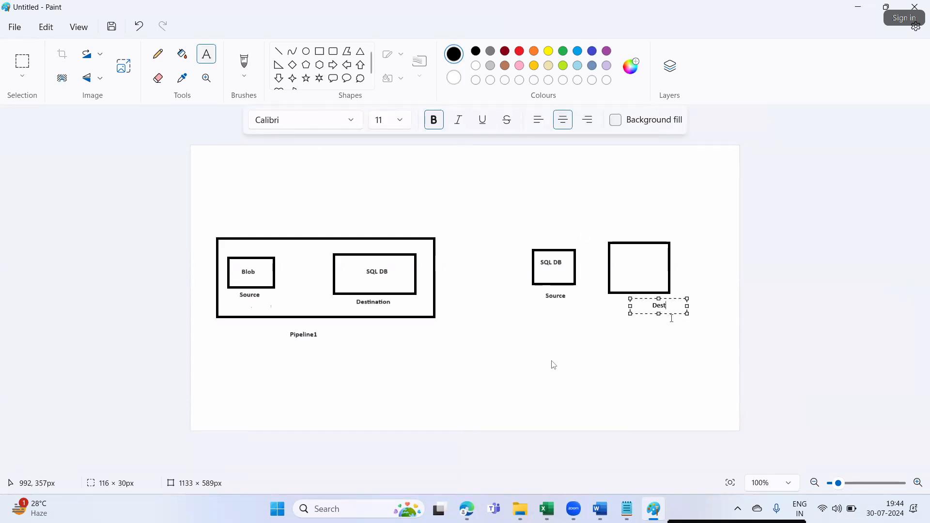
type("Destination")
left_click_drag(648, 297, 597, 307)
left_click(654, 315)
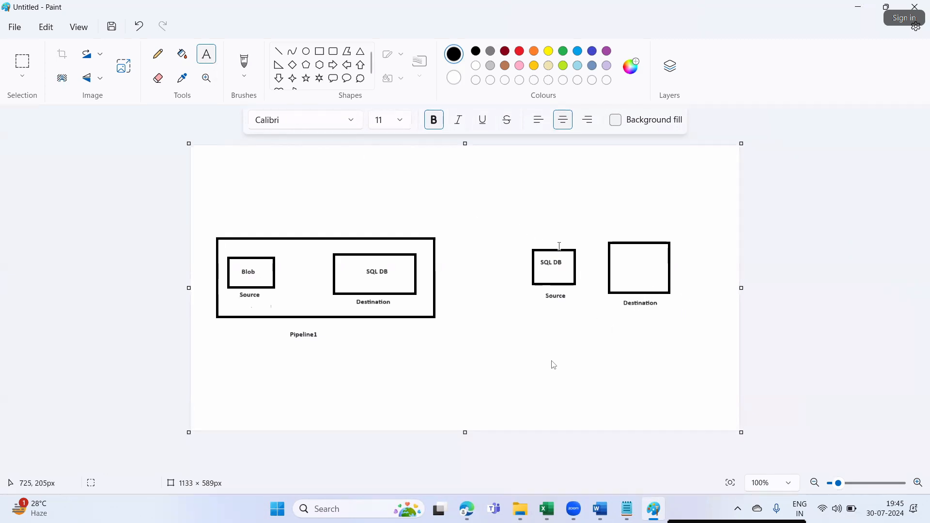
left_click_drag(621, 246, 677, 280)
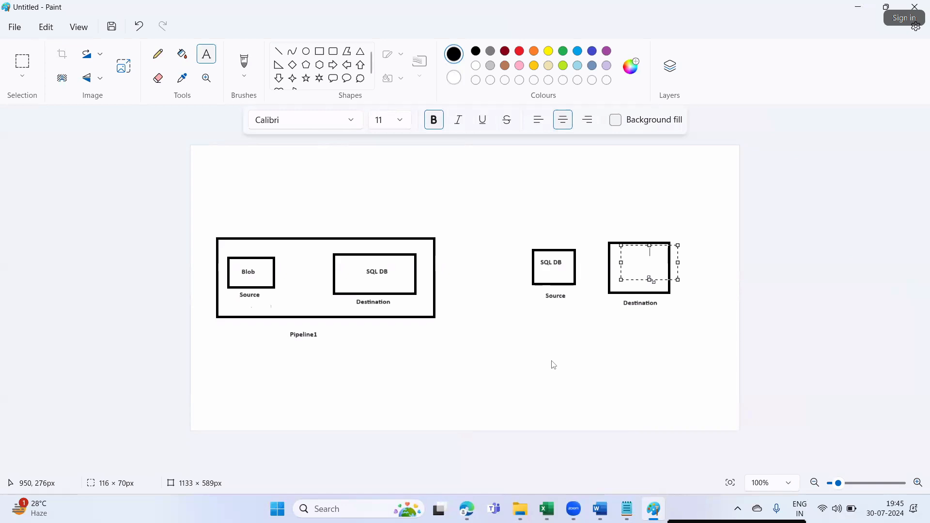
type("Data Lake Gen2")
left_click_drag(648, 245, 599, 269)
left_click(603, 325)
left_click(279, 51)
left_click_drag(276, 272, 335, 272)
- Connect SQL DB to Data Lake Gen2 with a line and add arrowheads to both connectors
left_click(411, 380)
left_click_drag(574, 264, 610, 265)
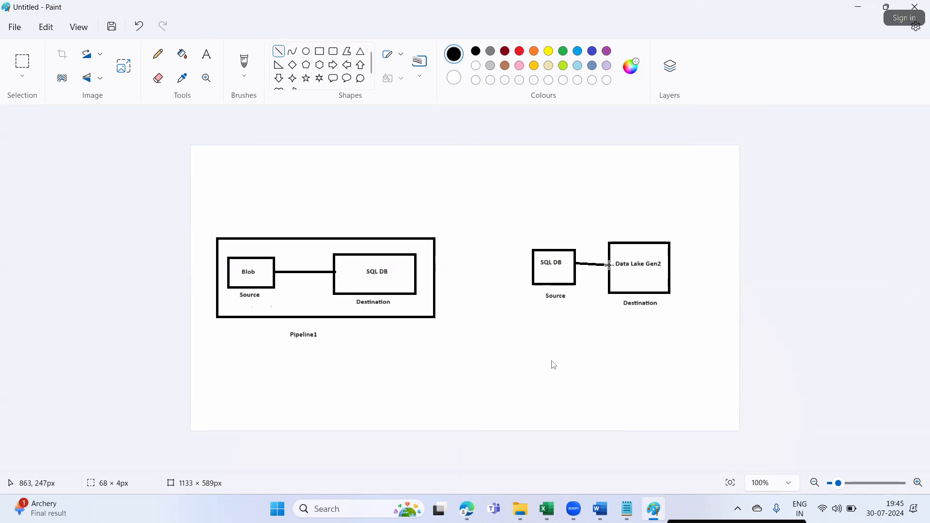
left_click_drag(609, 264, 612, 263)
left_click(571, 356)
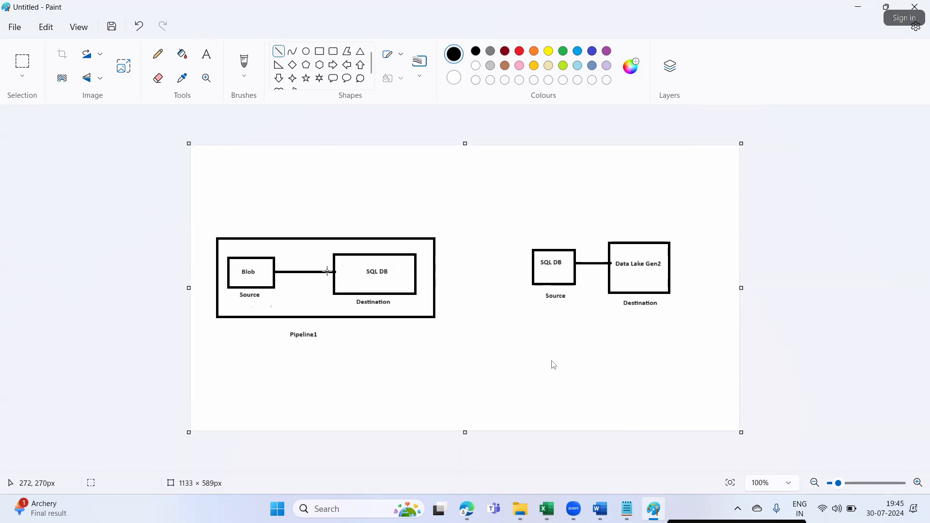
mouse_move(334, 272)
left_mouse_down()
mouse_move(325, 264)
mouse_move(335, 273)
left_mouse_up()
left_click(331, 346)
left_click_drag(476, 369, 480, 369)
mouse_move(610, 264)
left_mouse_down()
mouse_move(603, 258)
mouse_move(603, 271)
left_mouse_up()
left_click(599, 318)
left_click(595, 313)
- Enclose the right pair in a rectangle captioned 'Pipeline2'
left_click(319, 51)
mouse_move(513, 226)
left_mouse_down()
mouse_move(583, 281)
mouse_move(706, 322)
mouse_move(693, 323)
left_mouse_up()
left_click(538, 394)
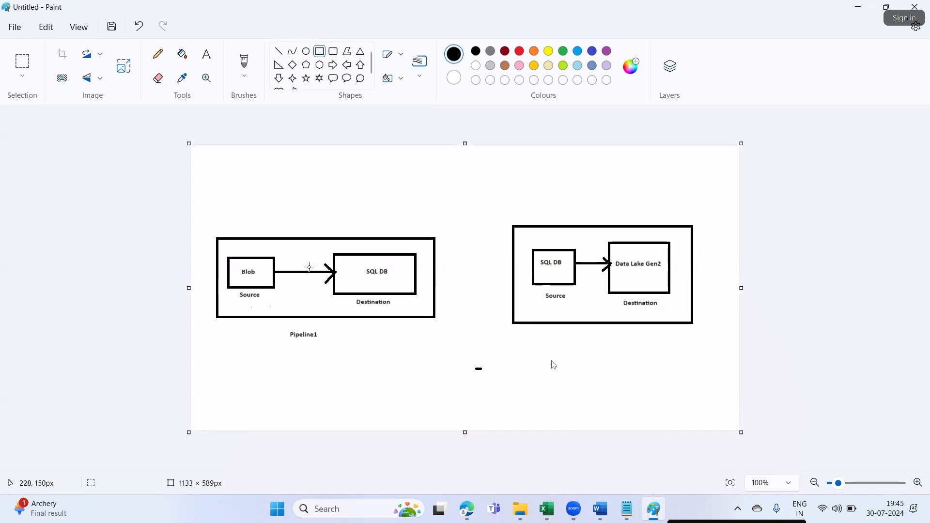
left_click(206, 54)
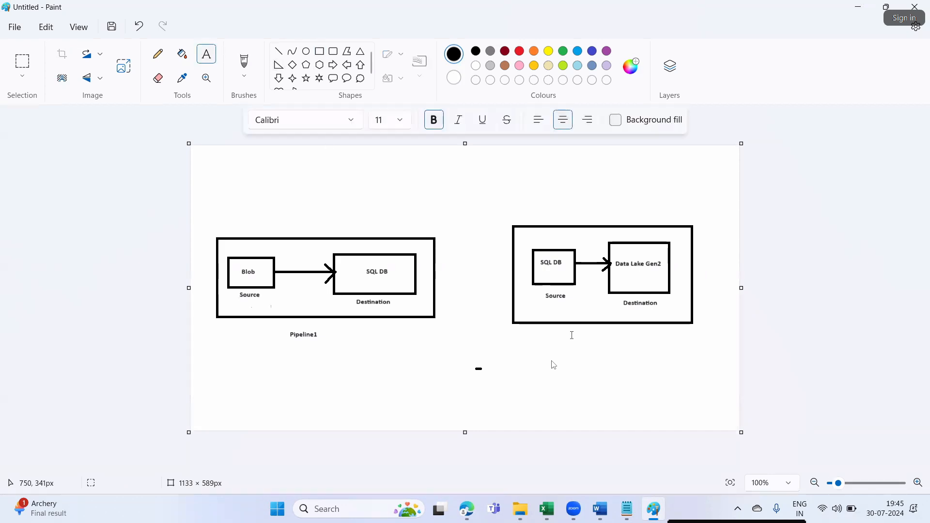
left_click_drag(576, 333, 621, 353)
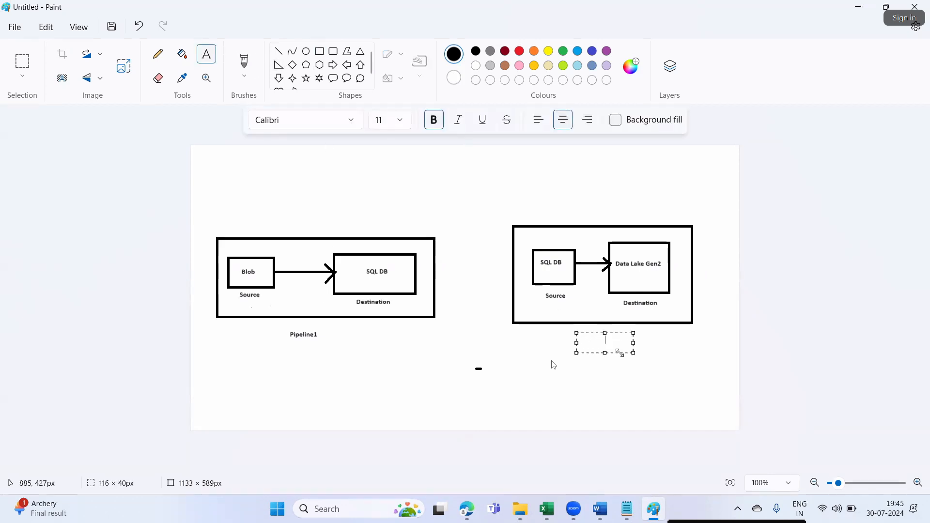
type("Pipeline2")
left_click(517, 379)
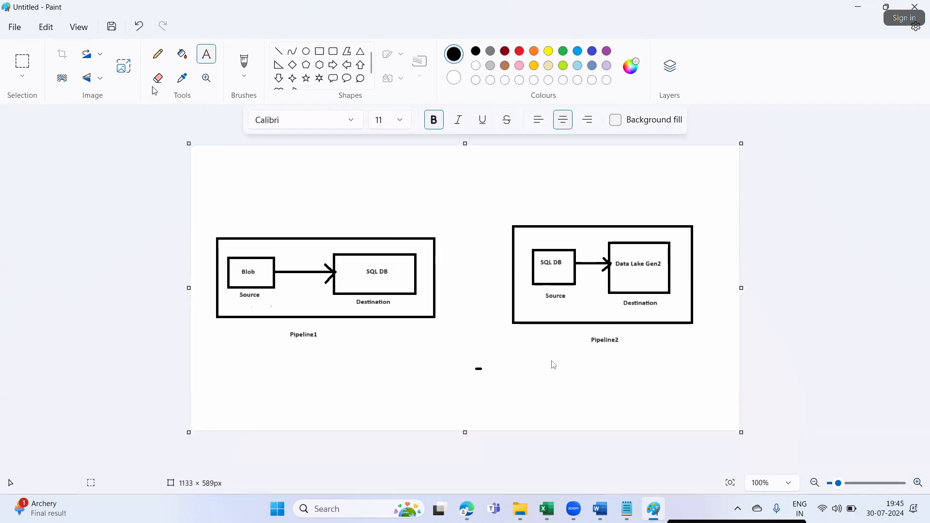
- Draw a wide box near the bottom captioned 'Pipeline3'
left_click(319, 55)
left_click_drag(355, 363, 632, 419)
left_click(441, 435)
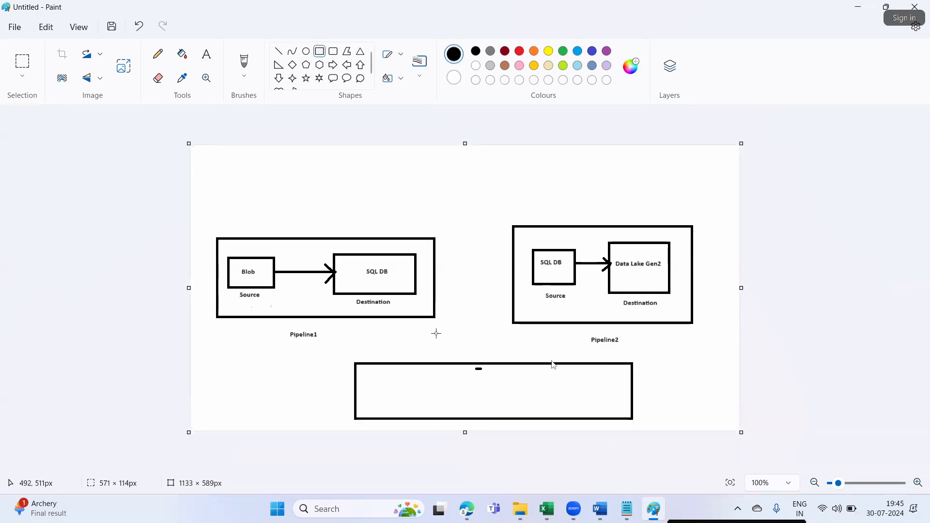
left_click(206, 54)
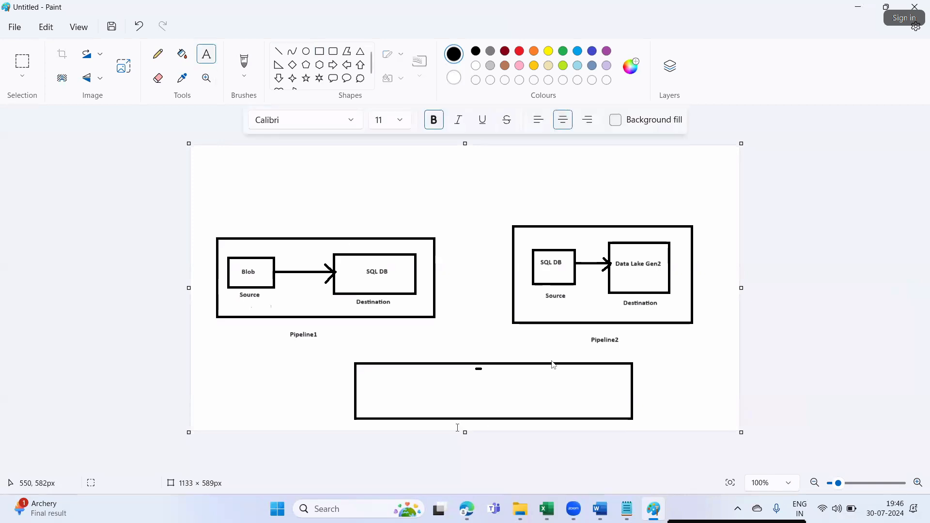
left_click_drag(446, 345, 502, 359)
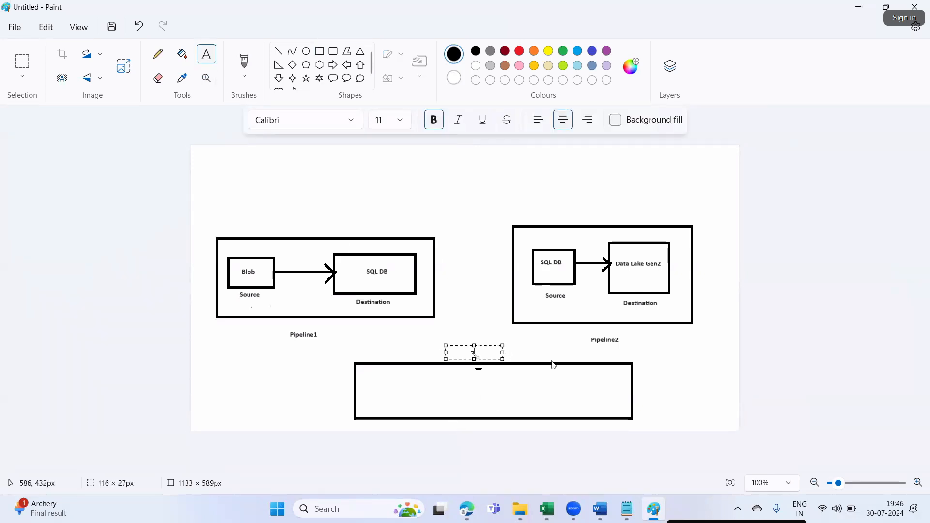
type("Pipeline3")
left_click(497, 383)
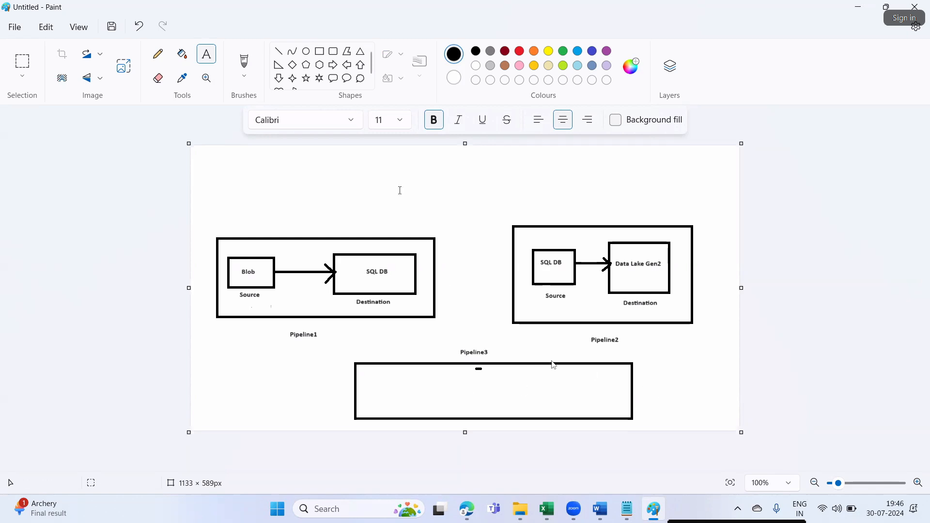
- Draw arrows from Pipeline1 and Pipeline2 down into the Pipeline3 box
left_click(279, 51)
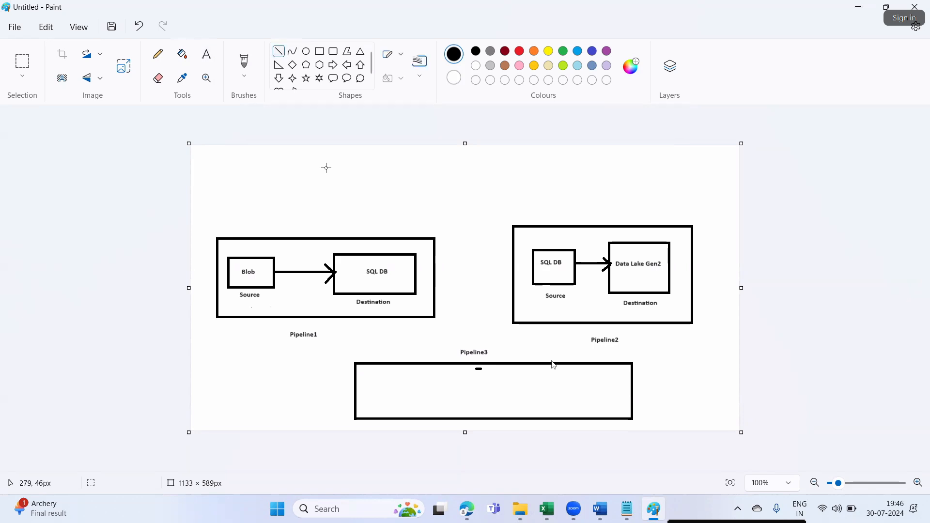
left_click_drag(369, 318, 406, 361)
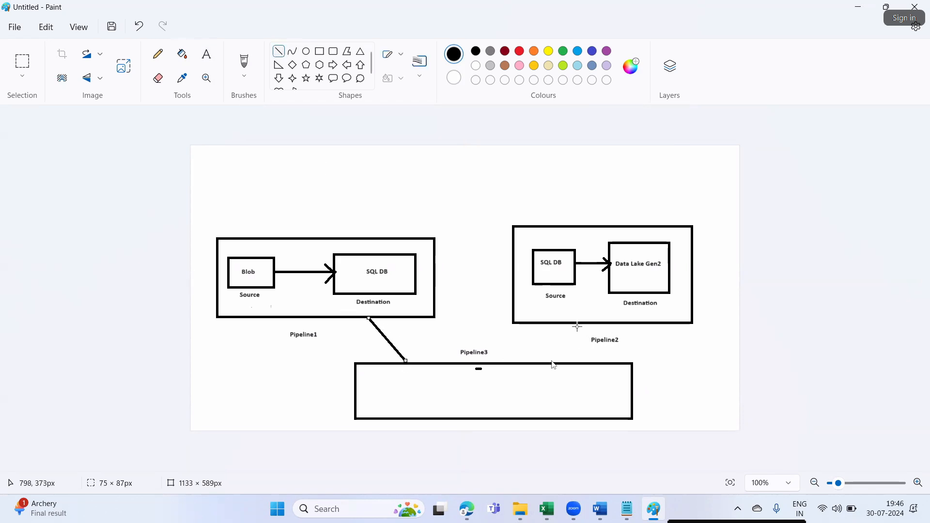
left_click_drag(575, 325, 546, 363)
left_click(618, 379)
left_click_drag(406, 361, 396, 357)
left_click(720, 399)
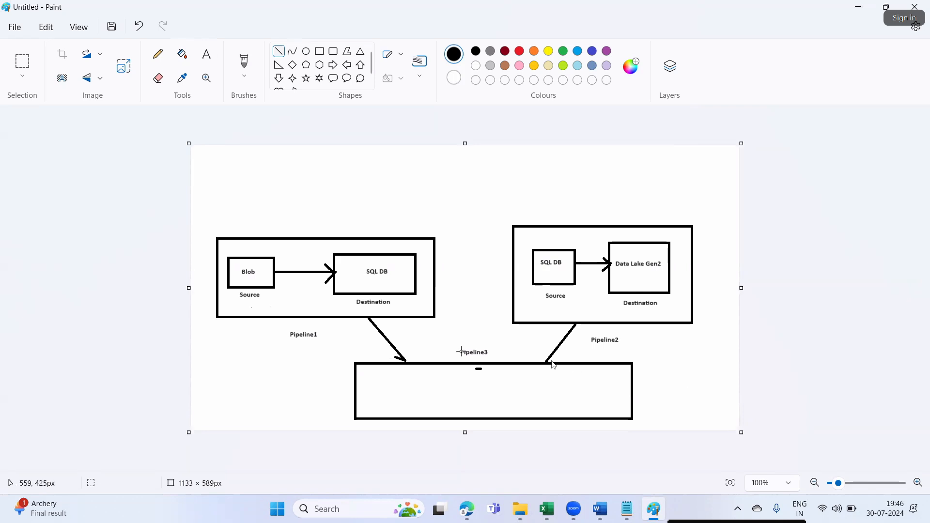
left_click_drag(405, 360, 405, 349)
left_click(667, 377)
mouse_move(543, 361)
left_mouse_down()
mouse_move(545, 351)
mouse_move(556, 359)
left_mouse_up()
left_click(666, 390)
left_click(661, 392)
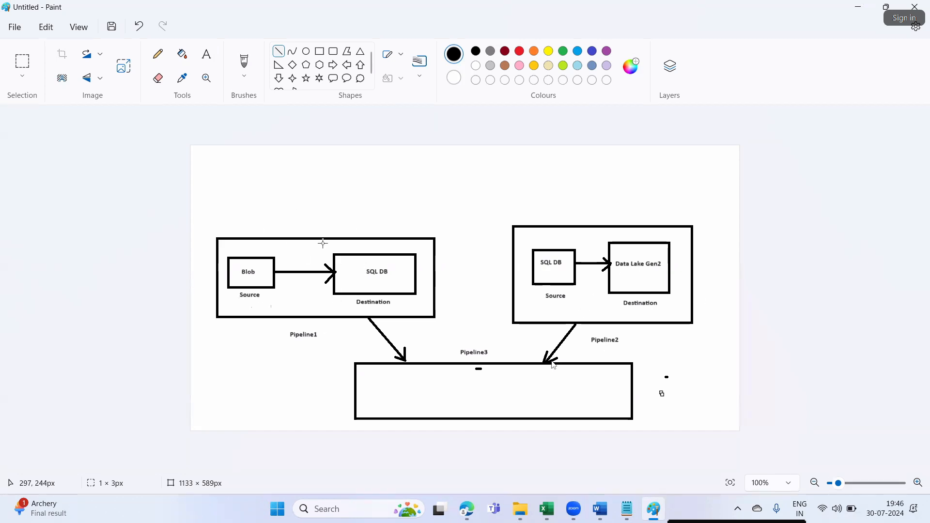
- Draw tick marks above Pipeline1, above Pipeline2 and inside the Pipeline3 box
left_click(158, 54)
left_click_drag(304, 225, 345, 155)
left_click_drag(587, 222, 662, 160)
left_click_drag(439, 388, 508, 361)
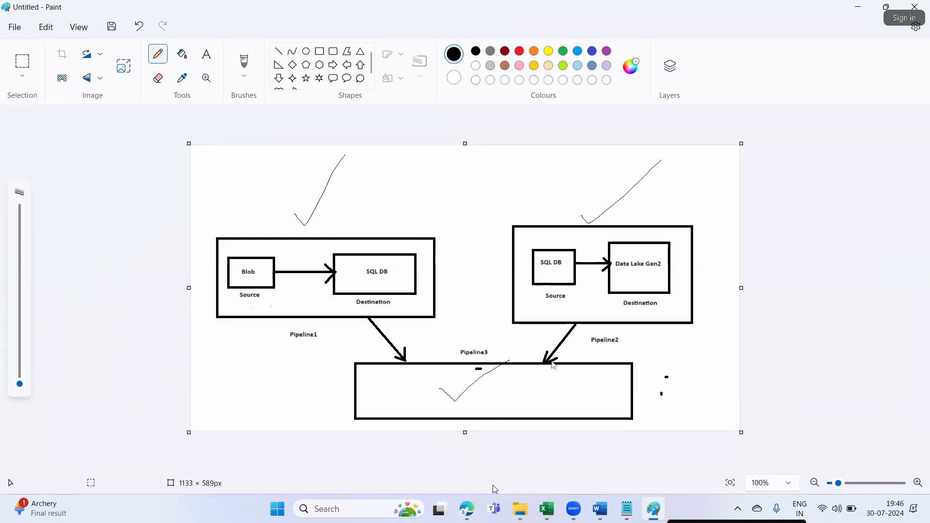
- Write 'Pipeline 1 & Pipeline2 is actually getting executed in Pipeline' inside the bottom box
left_click(206, 54)
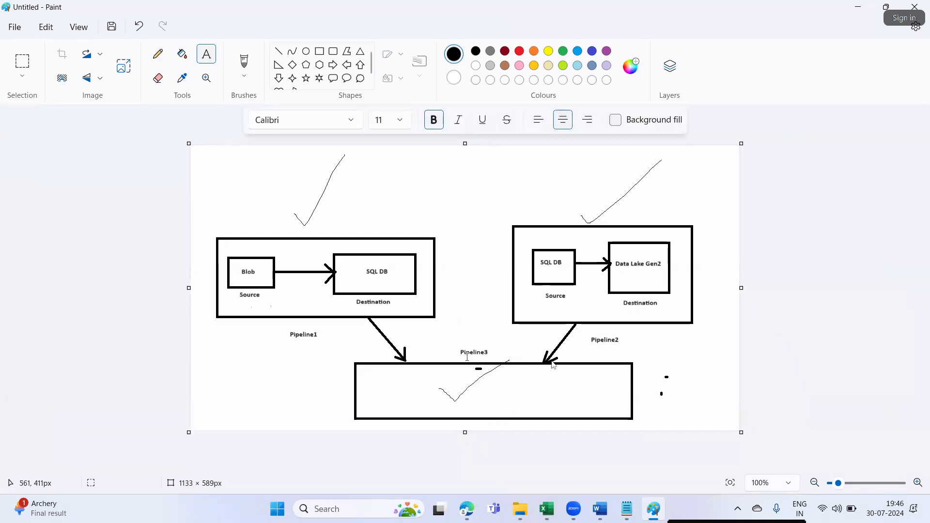
left_click_drag(489, 382, 588, 411)
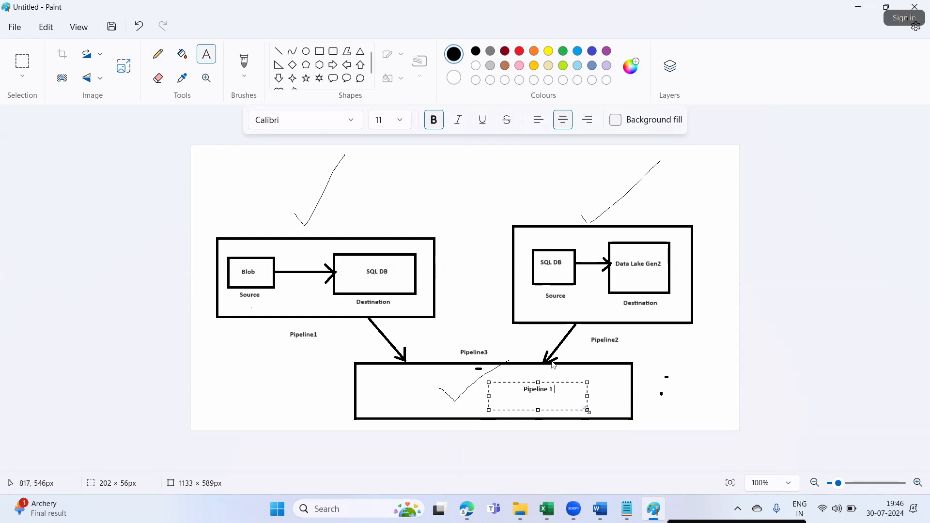
type("Pipeline 1 & Pipeline2 is acaut")
key("BackSpace")
key("BackSpace")
key("BackSpace")
type("tually get")
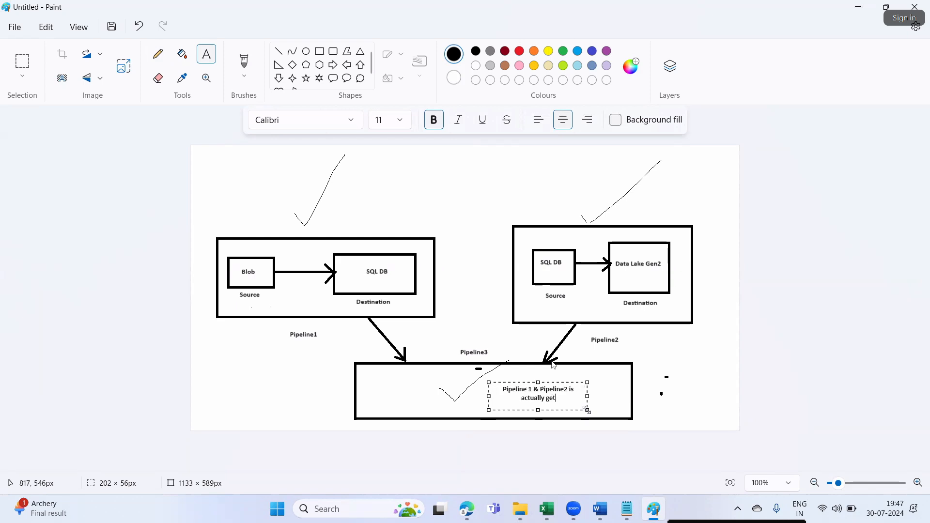
type("ting executed in Pipeline3")
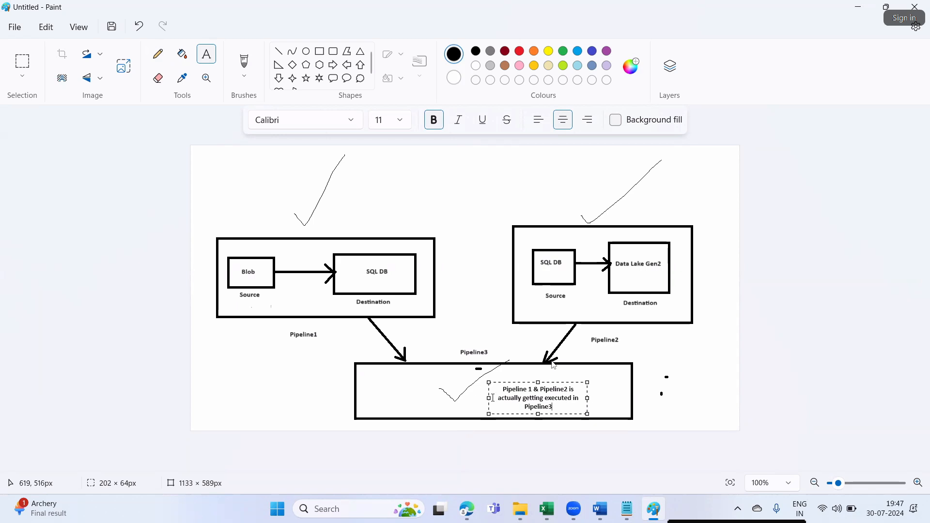
left_click_drag(489, 398, 468, 395)
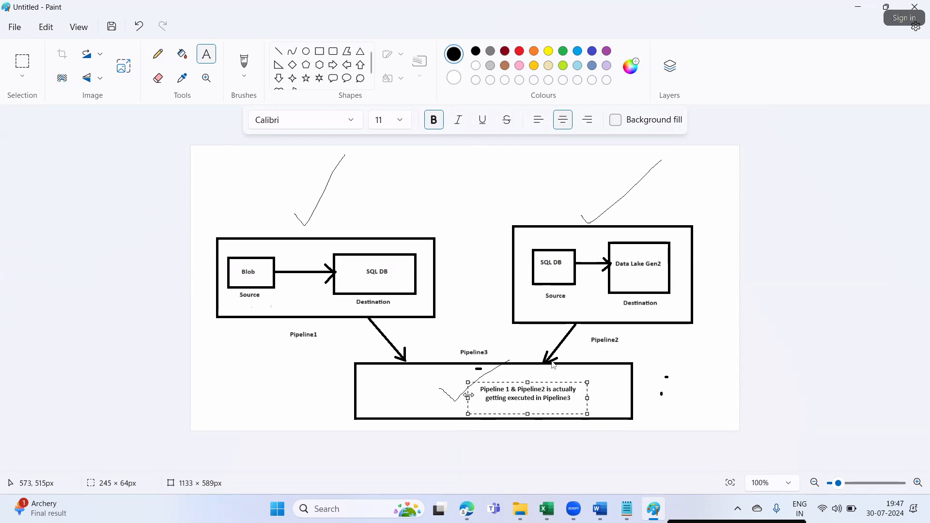
left_click(659, 402)
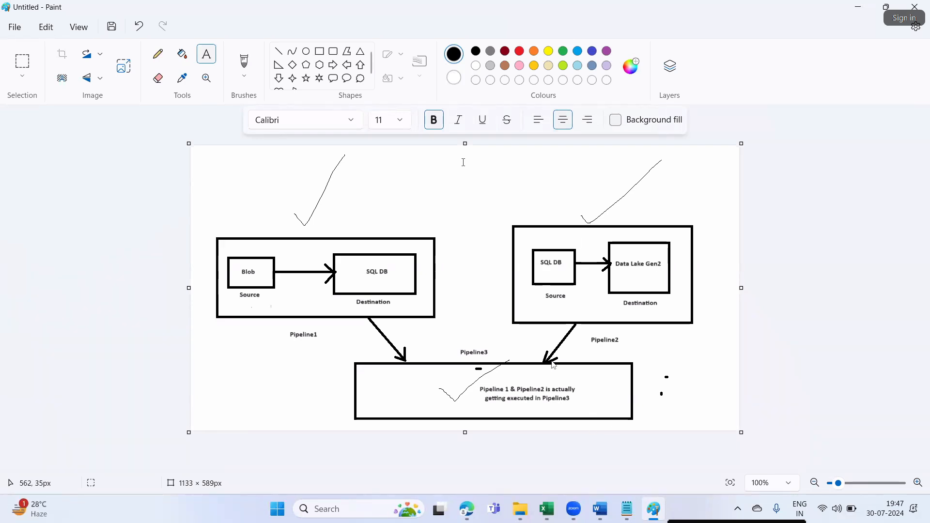
- Draw a tick beside the Pipeline3 label and bring Word back to the front
left_click(158, 54)
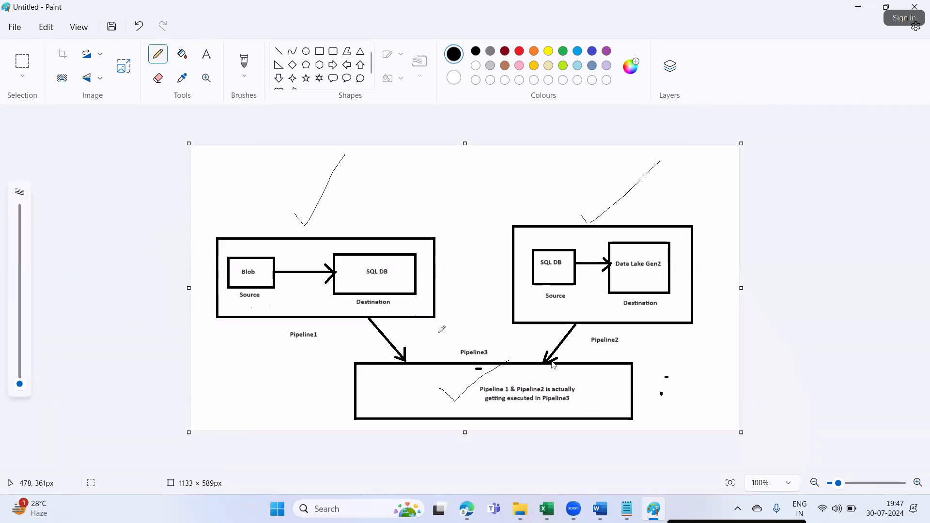
left_click_drag(457, 357, 471, 340)
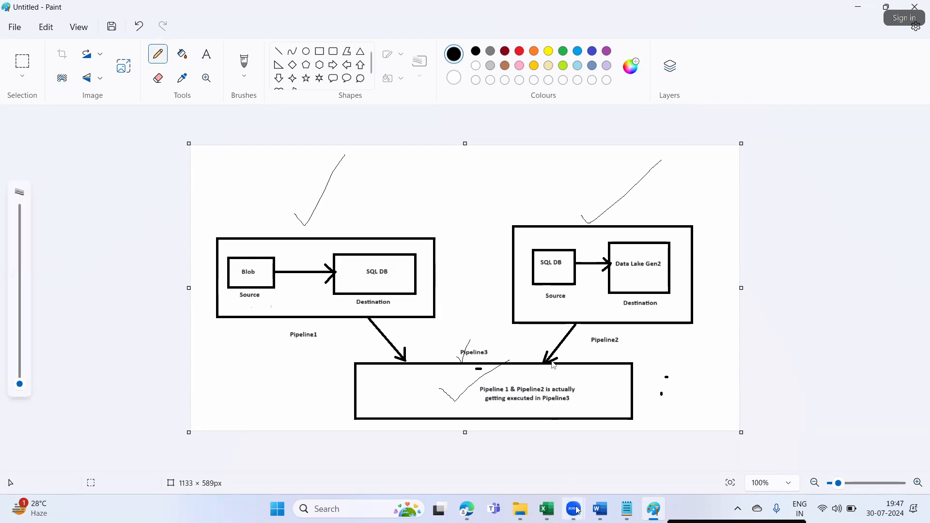
left_click(600, 508)
- Scroll the Word document to Steps 1–3 of the blob-to-SQL copy instructions
scroll(606, 349, "down", 2)
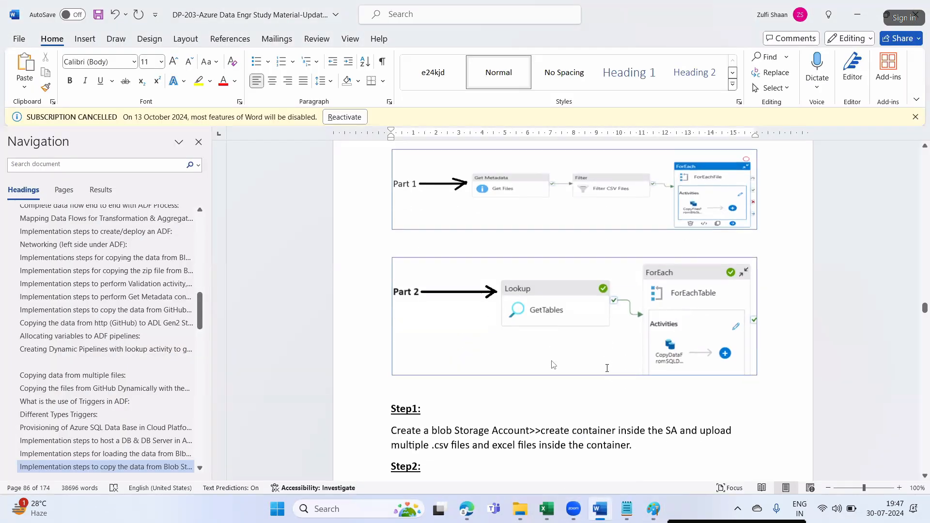
scroll(562, 267, "up", 2)
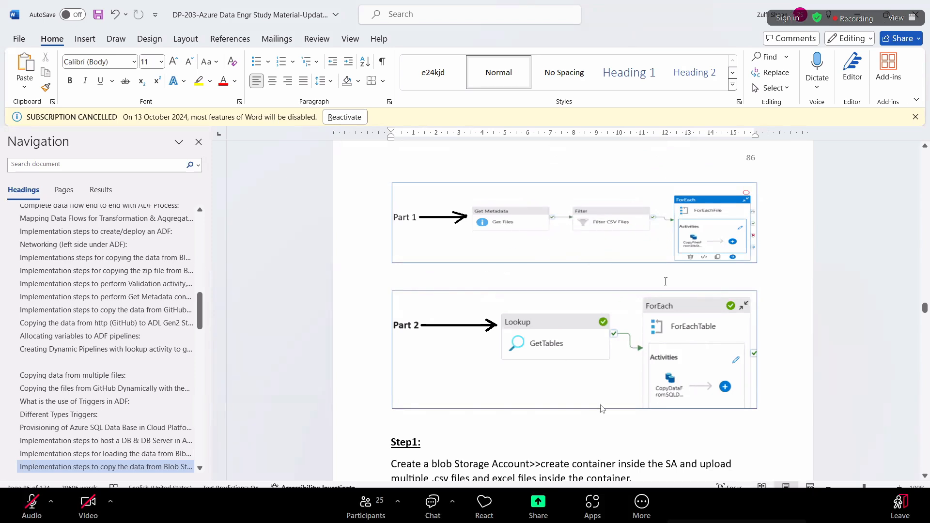
scroll(376, 435, "down", 2)
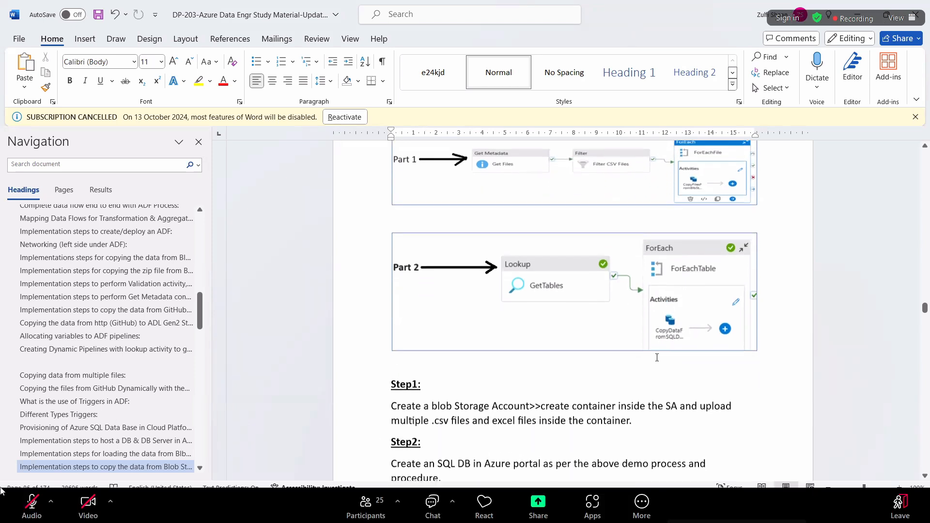
scroll(469, 296, "down", 3)
- Check the meeting's audio device options and try to unmute, dismissing the not-allowed message
left_click(50, 501)
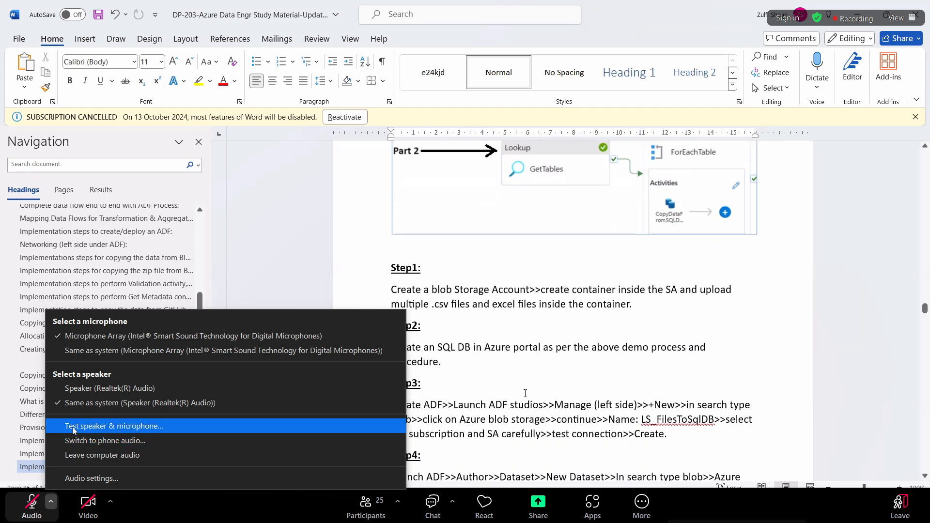
left_click(71, 390)
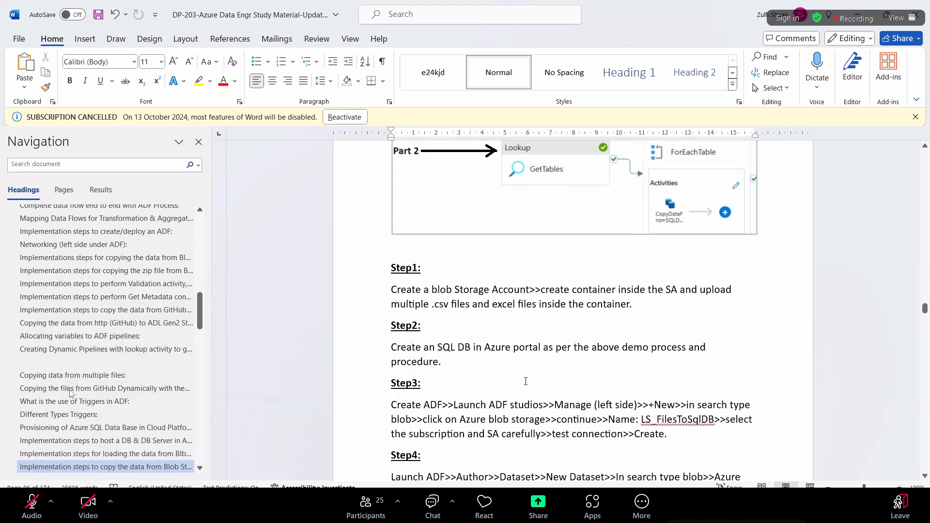
left_click(31, 504)
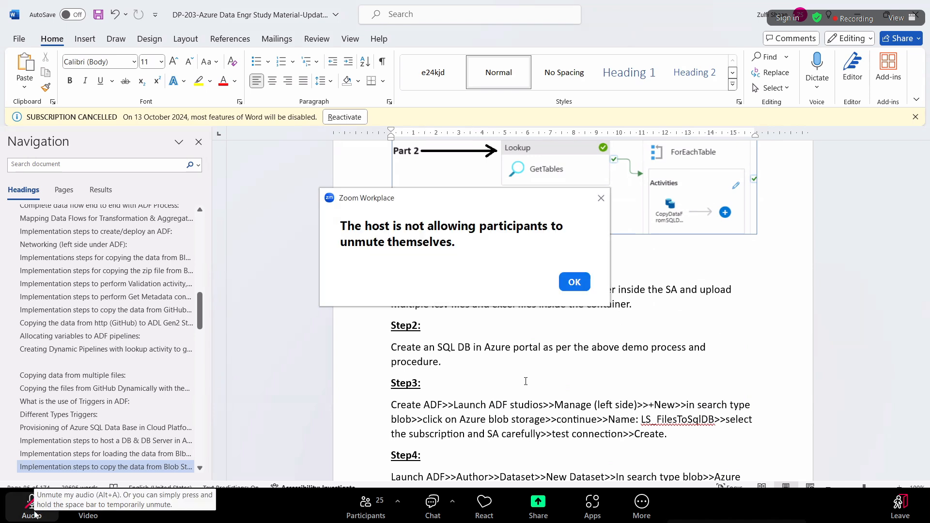
left_click(573, 282)
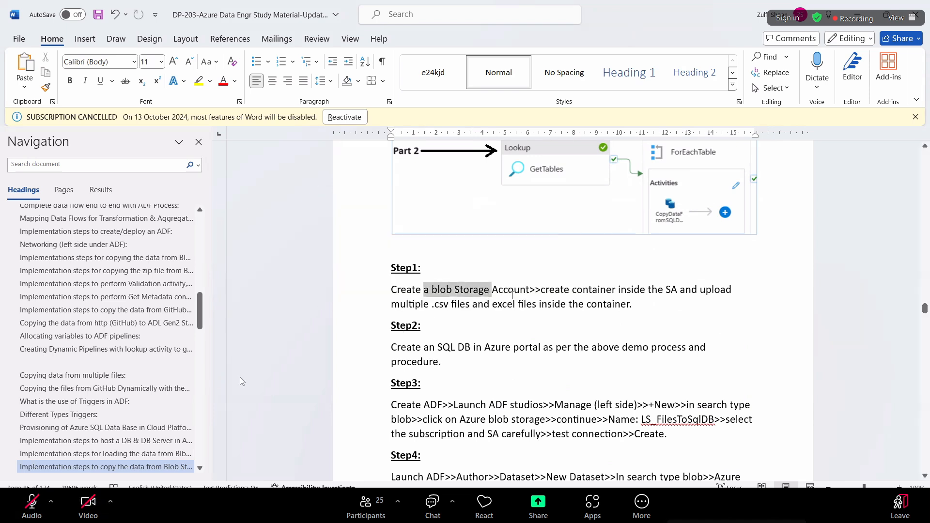
left_click(51, 504)
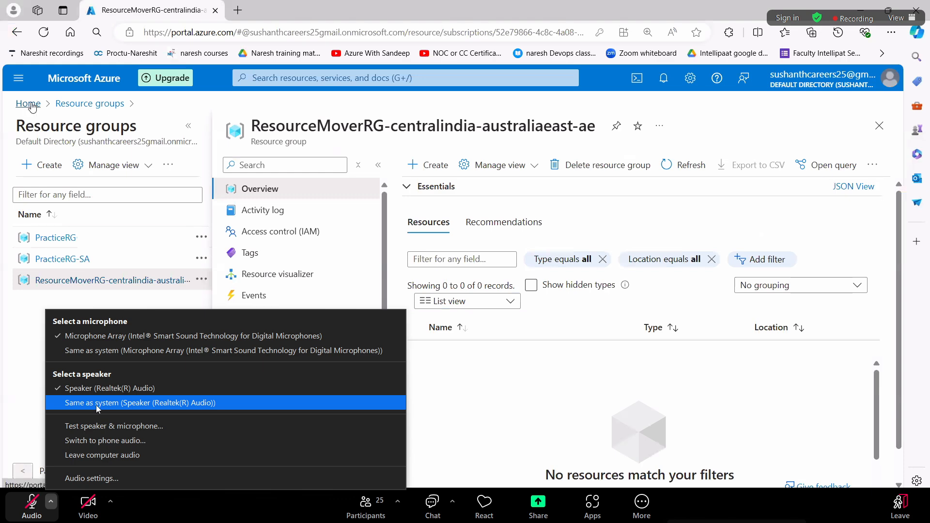
- Open the srccon container in storage account srcsa1994 using access key authentication
left_click(460, 172)
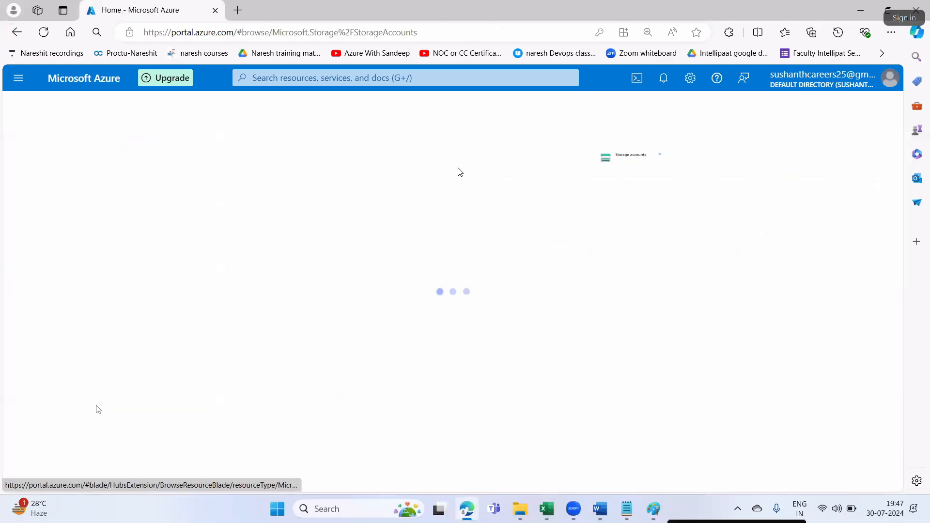
left_click(73, 291)
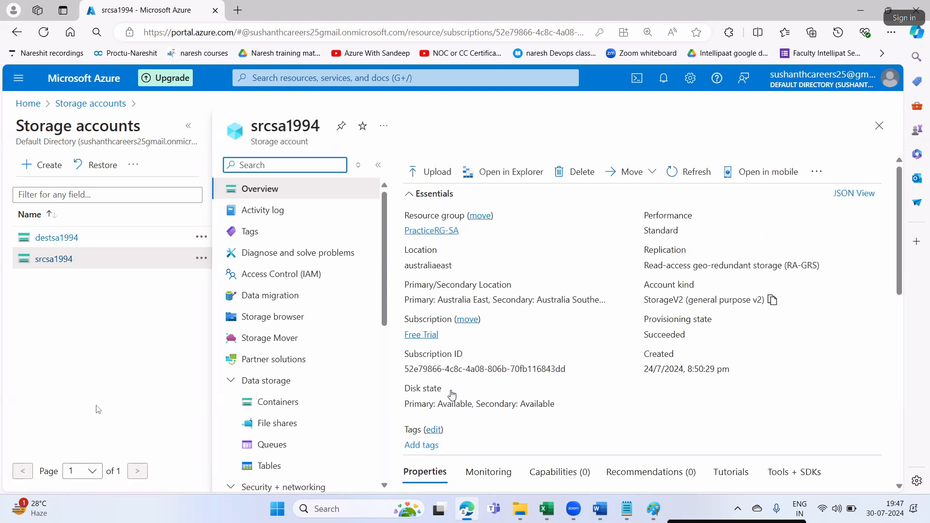
scroll(451, 394, "down", 3)
left_click(451, 390)
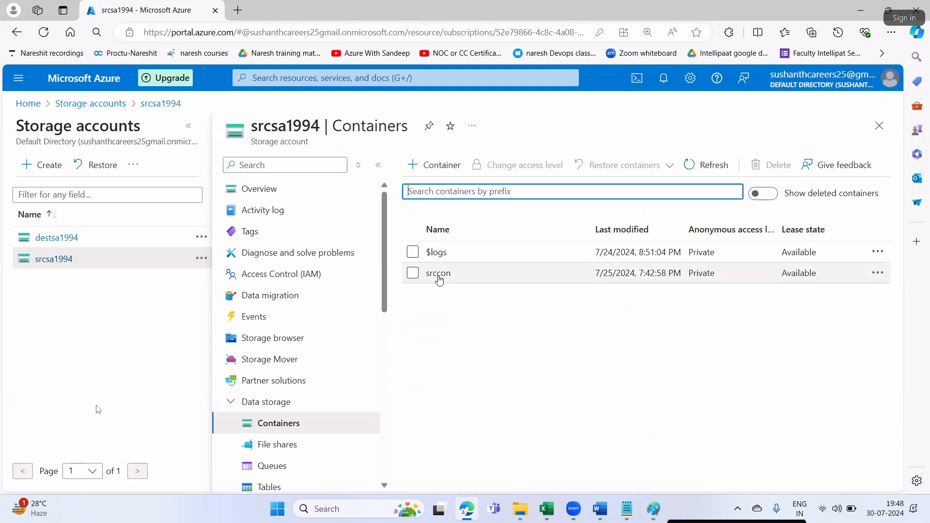
left_click(438, 275)
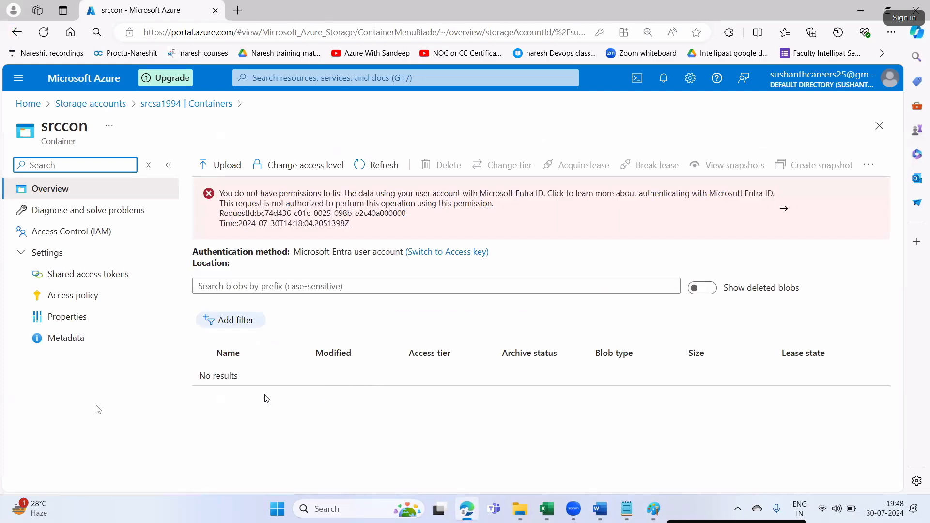
left_click(460, 251)
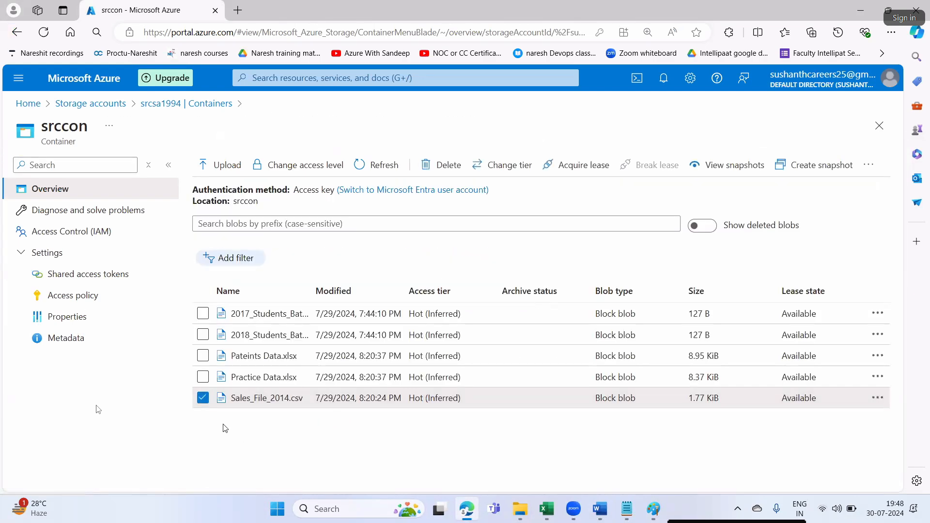
- Widen the Name column and view the details of 2018_Students_Batch.csv
left_click(201, 398)
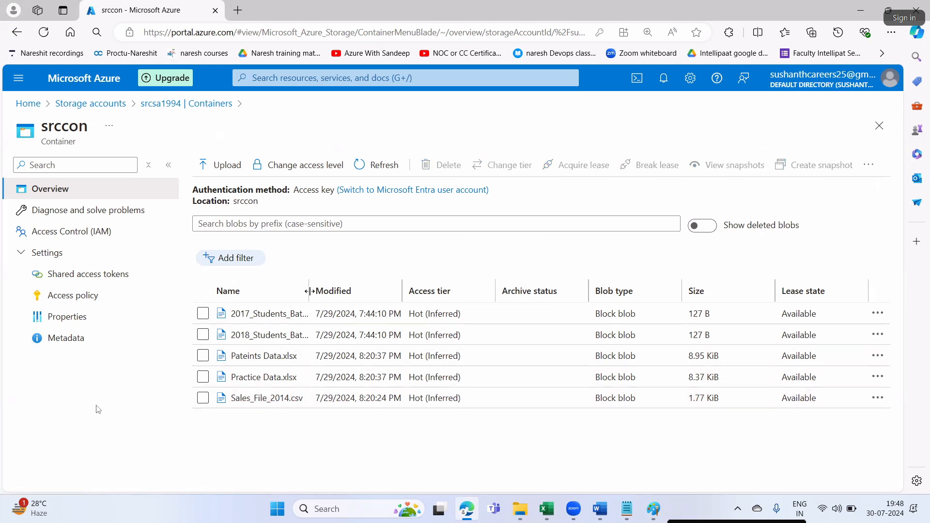
left_click_drag(310, 289, 401, 290)
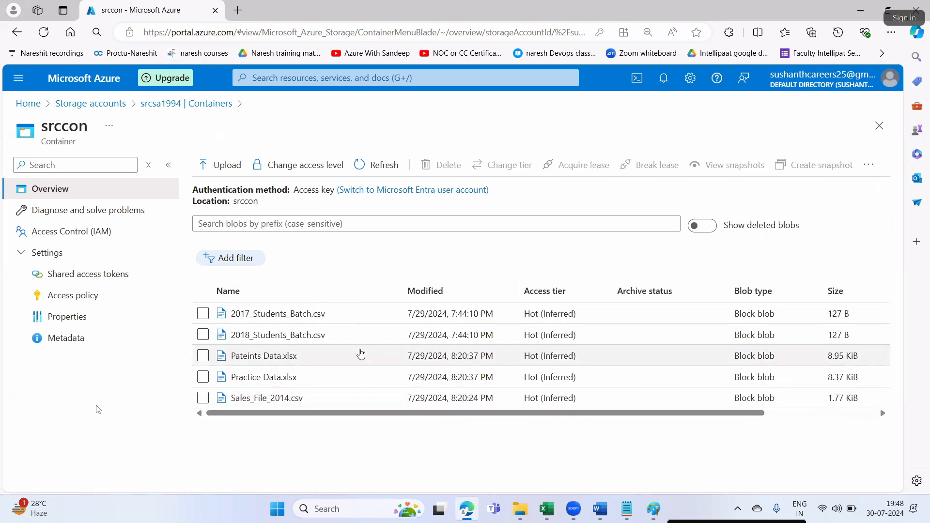
left_click(320, 335)
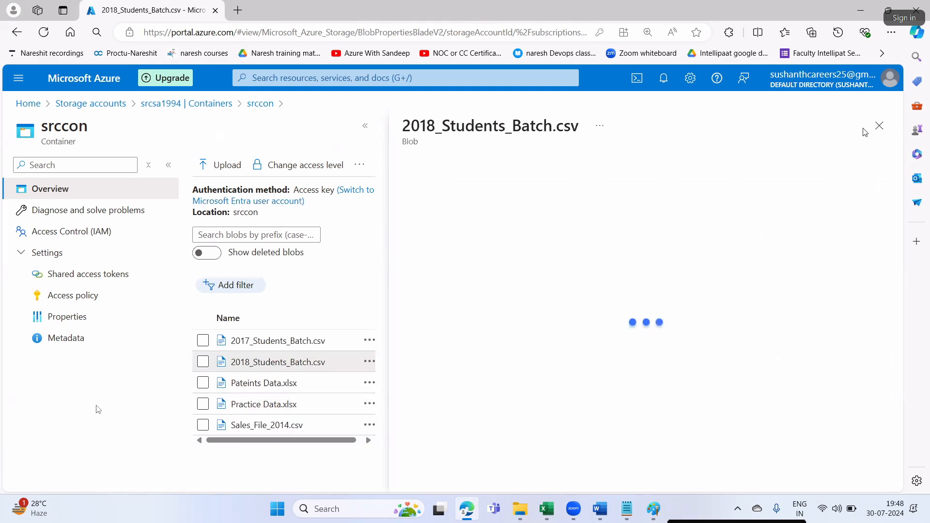
left_click(879, 133)
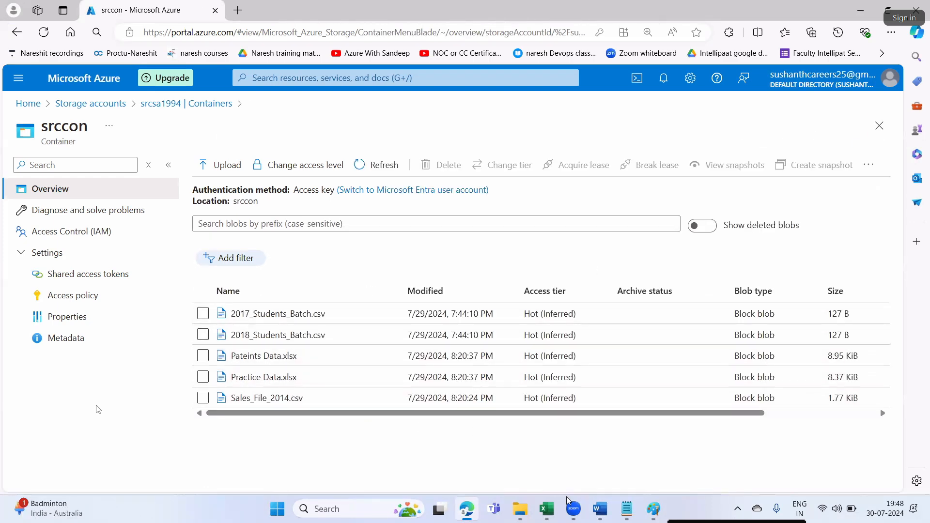
- Review the Step1 and Step2 paragraphs in Word, then return to the Azure portal Home
left_click(600, 509)
left_click_drag(631, 305, 471, 273)
left_click_drag(391, 347, 435, 369)
key("alt+Tab")
left_click(72, 78)
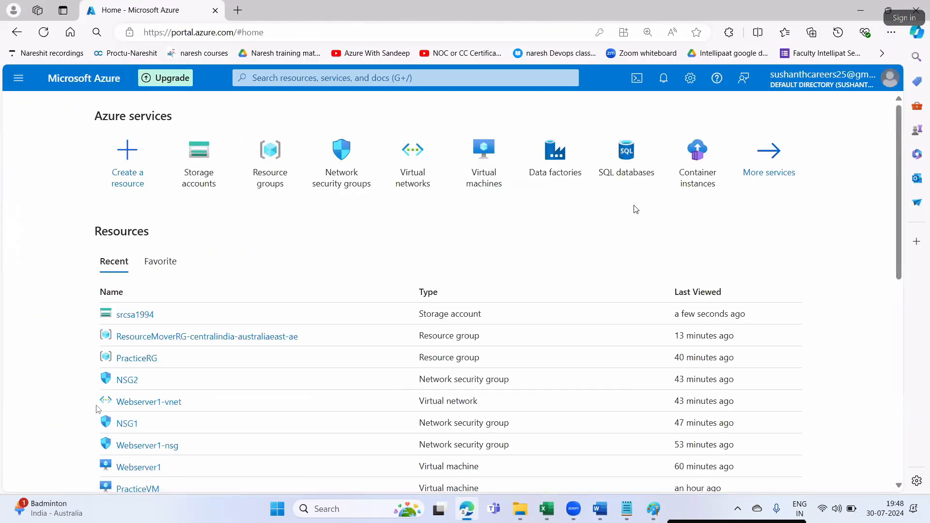
- Put the new database in resource group PracticeRG and name it DBinCloud
left_click(626, 154)
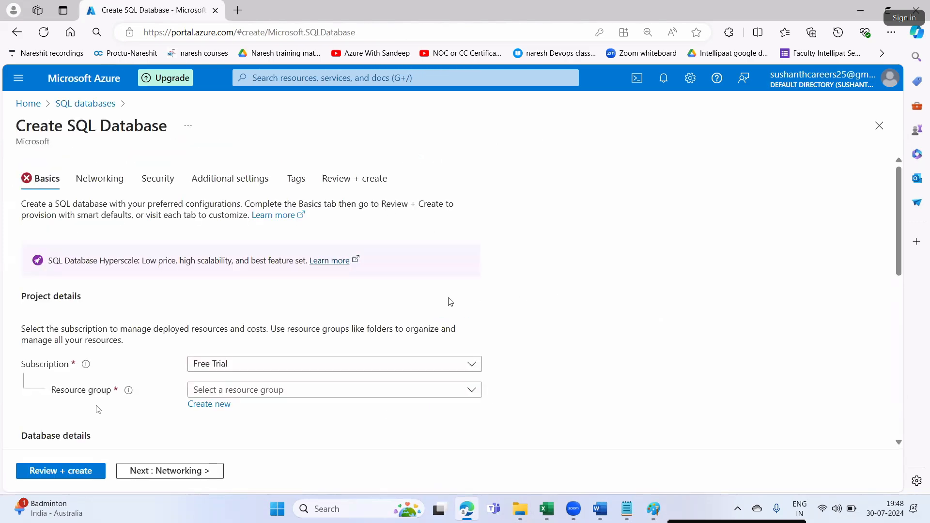
scroll(351, 328, "down", 2)
left_click(243, 269)
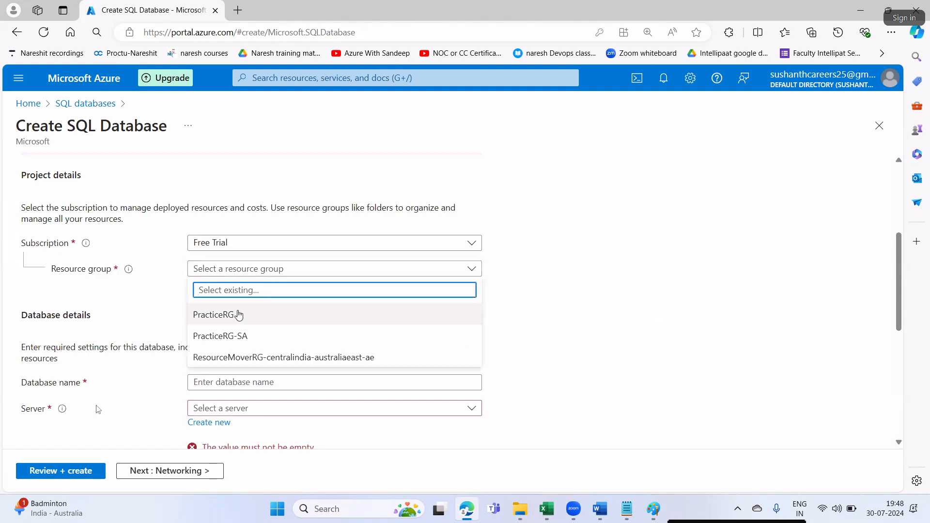
left_click(239, 314)
left_click(219, 384)
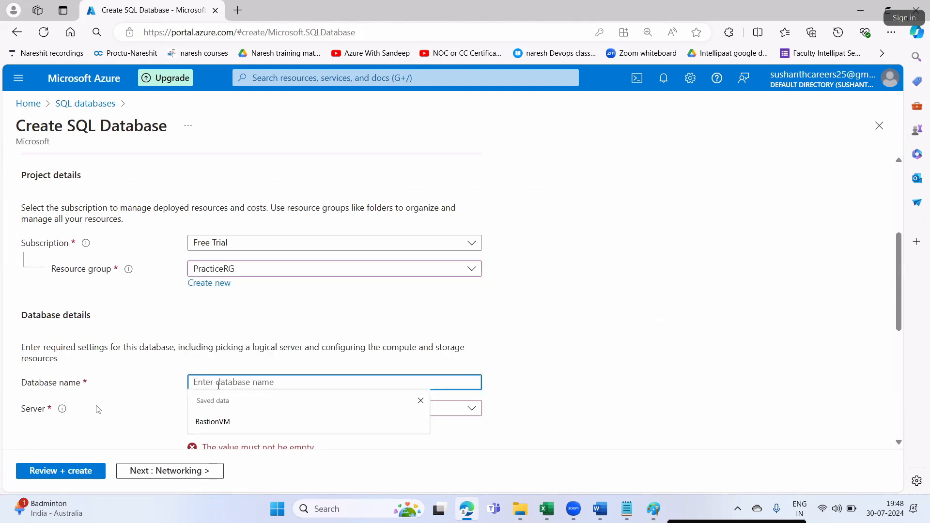
type("DBinCloud")
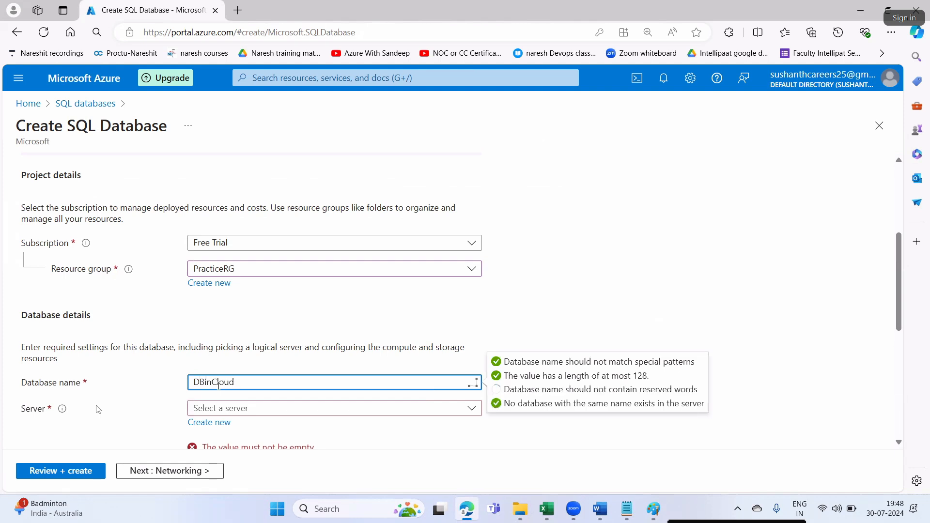
- Start a new server sqlserverinazure1911 in Australia East using both SQL and Entra authentication
left_click(209, 423)
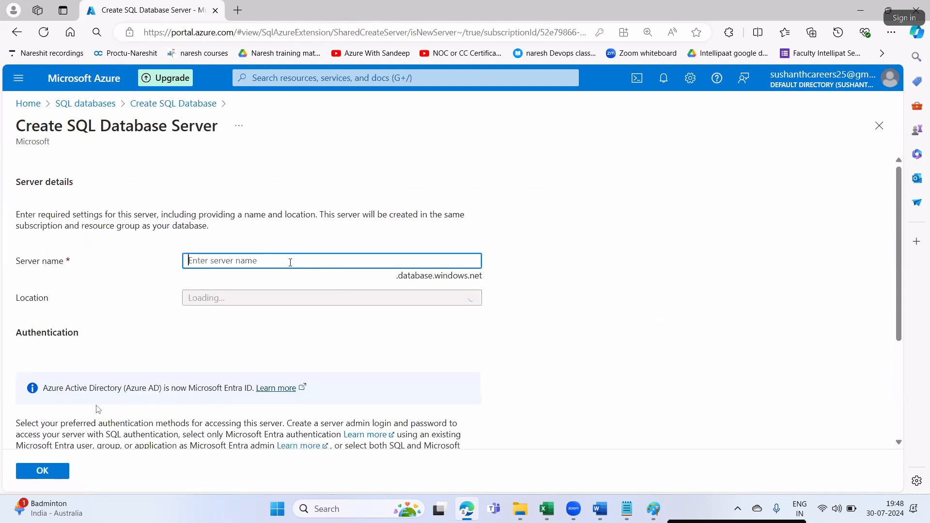
left_click(282, 258)
type("s")
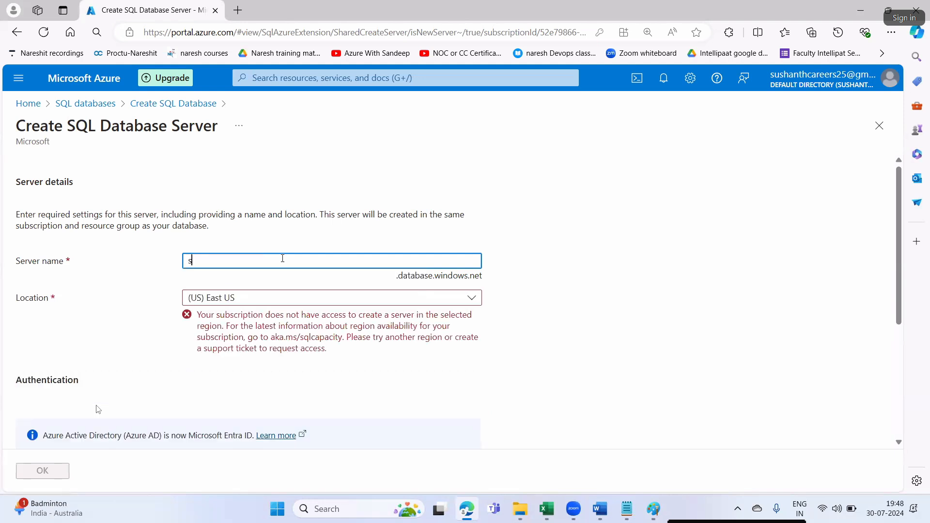
type("qlserverinazu")
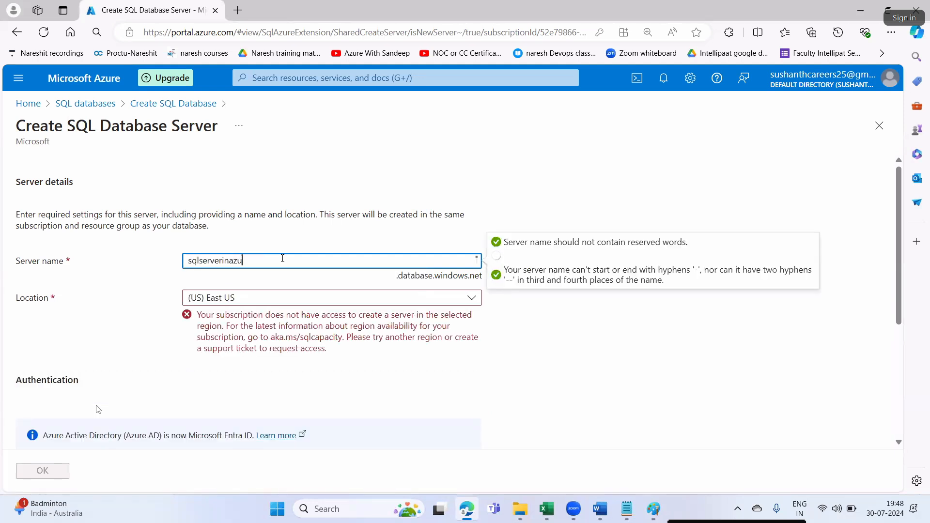
type("re1911")
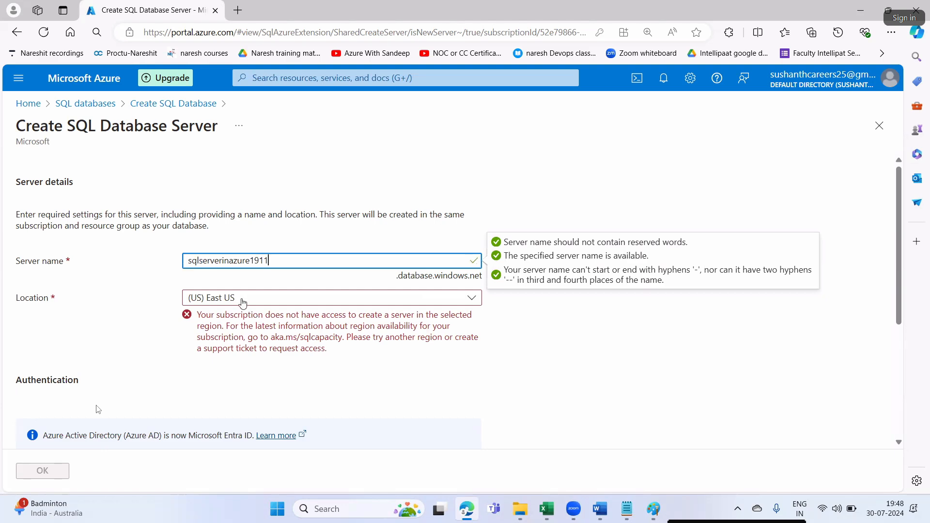
left_click(243, 301)
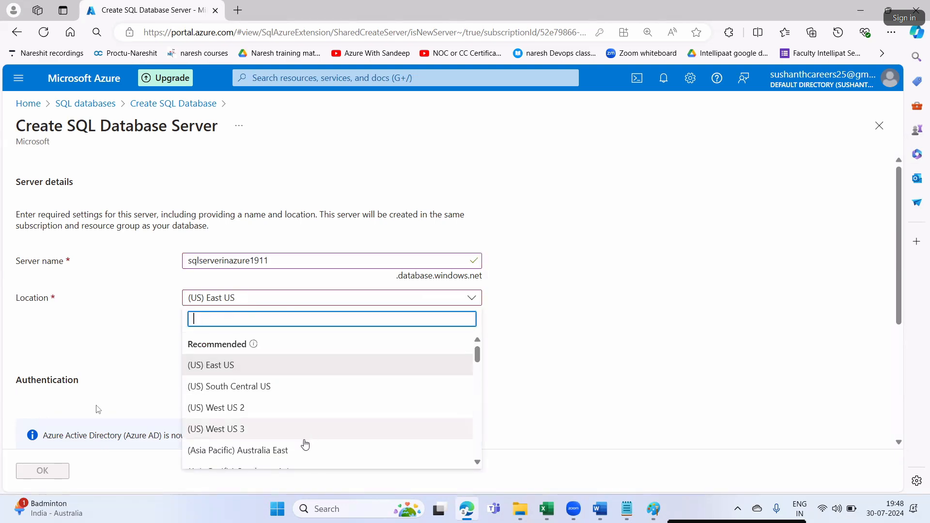
left_click(306, 449)
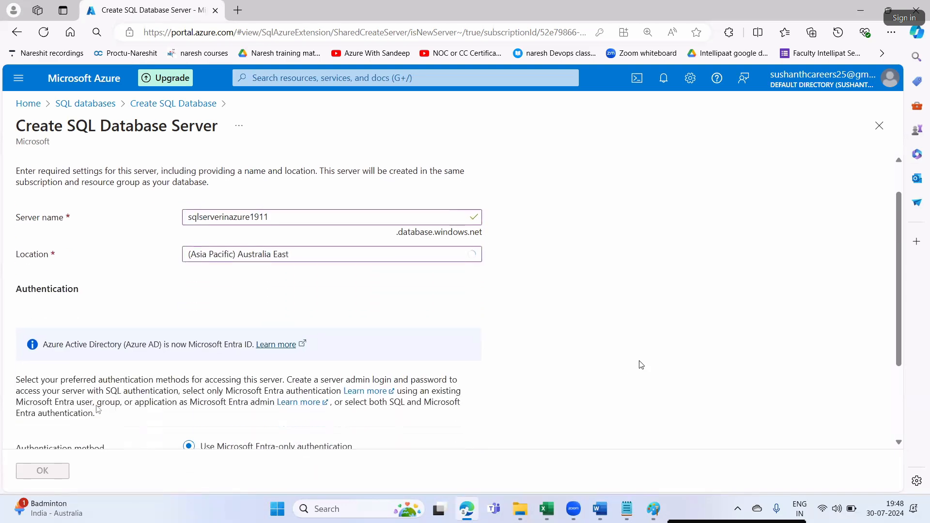
scroll(640, 366, "down", 3)
scroll(339, 401, "up", 1)
left_click(309, 409)
scroll(308, 406, "down", 3)
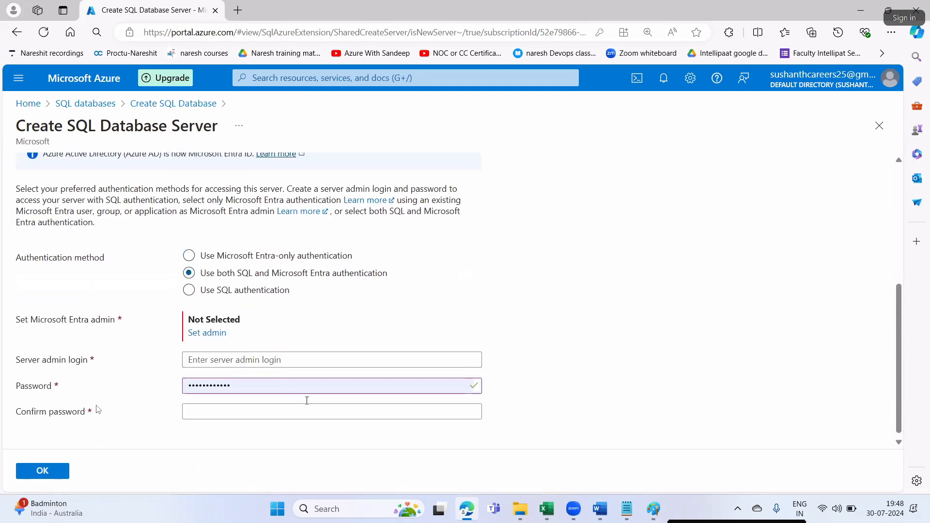
- Enter the server admin login and password, then attempt to confirm the server
left_click(254, 357)
type("Gareth")
left_click(215, 409)
type("P")
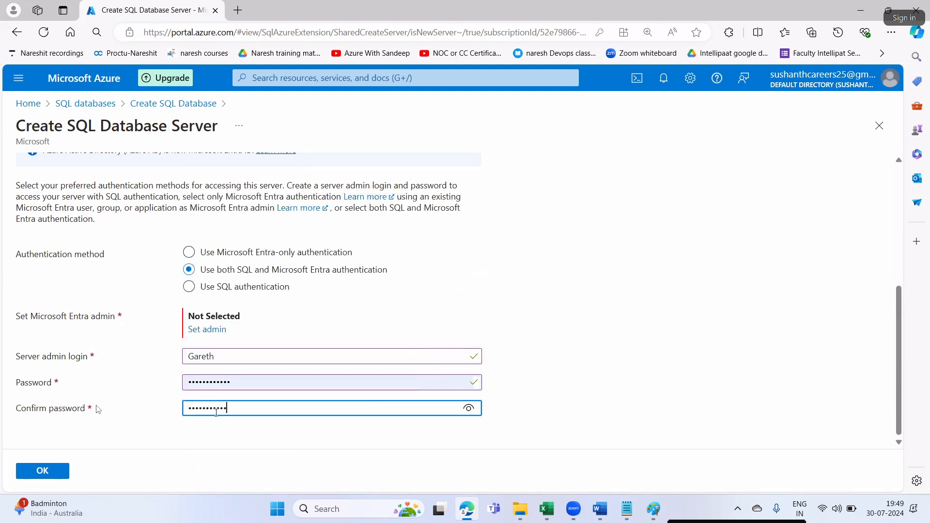
left_click(650, 351)
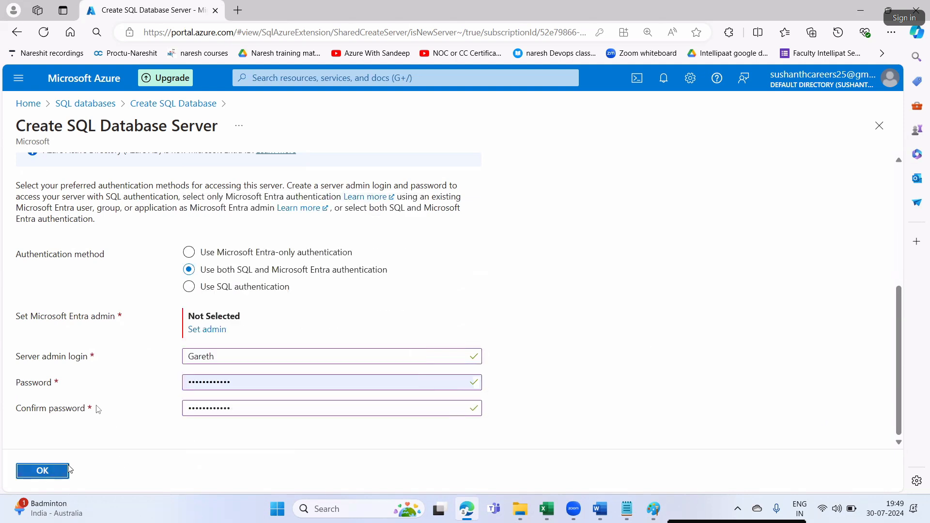
left_click(43, 471)
- Set the admin user found in the directory as Entra admin and confirm the new server
left_click(213, 329)
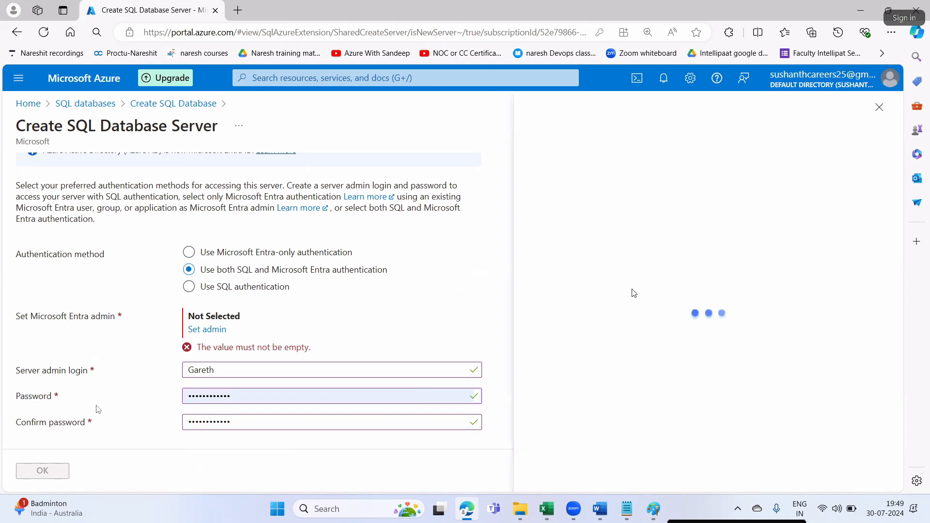
left_click(318, 208)
type("gareth")
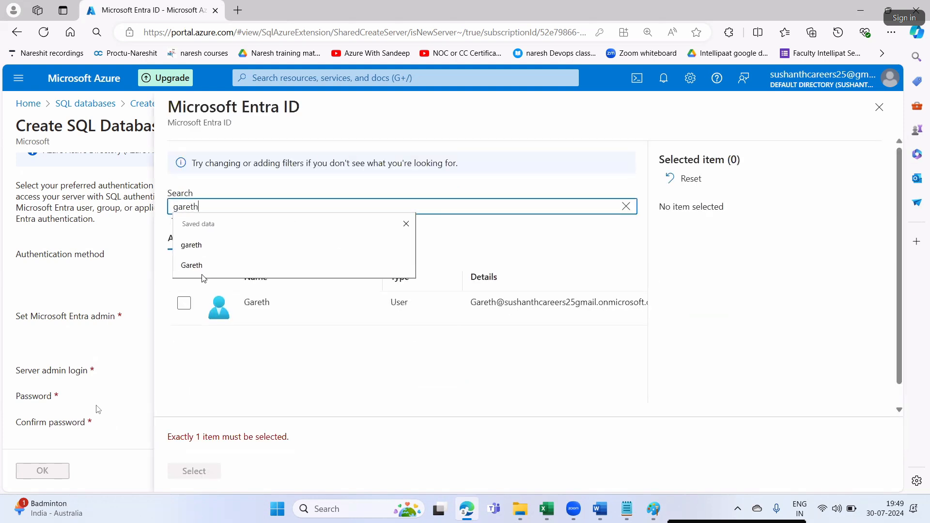
left_click(200, 267)
left_click(184, 304)
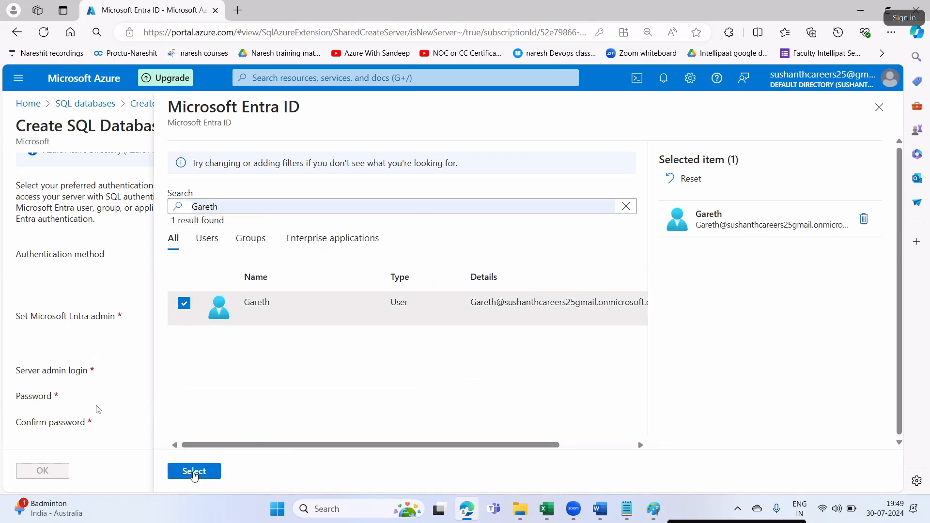
left_click(194, 472)
left_click(40, 476)
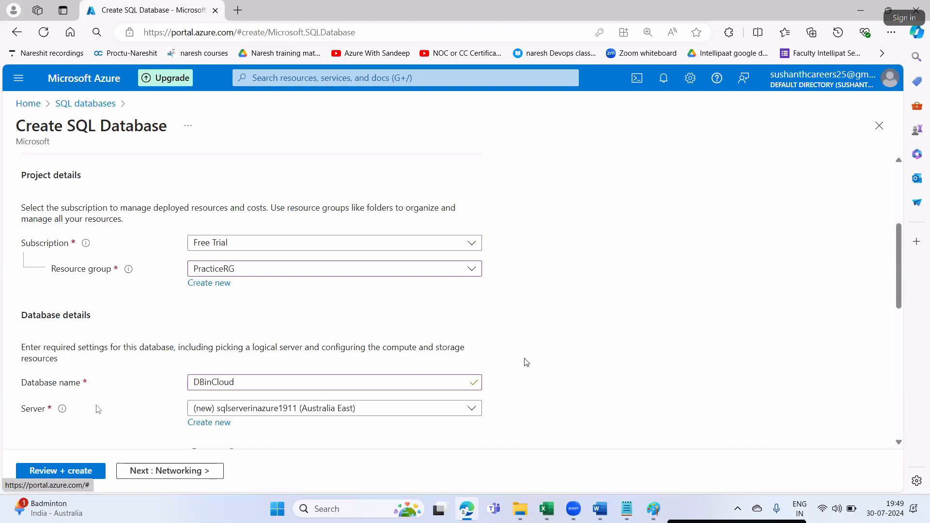
- Switch the workload environment to Development
scroll(527, 380, "down", 6)
scroll(529, 384, "up", 1)
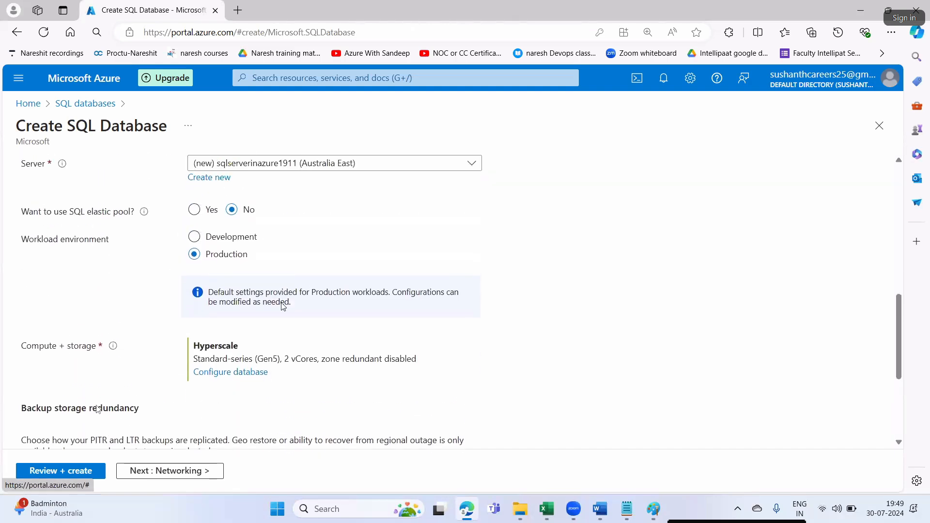
scroll(239, 275, "down", 4)
scroll(436, 310, "up", 5)
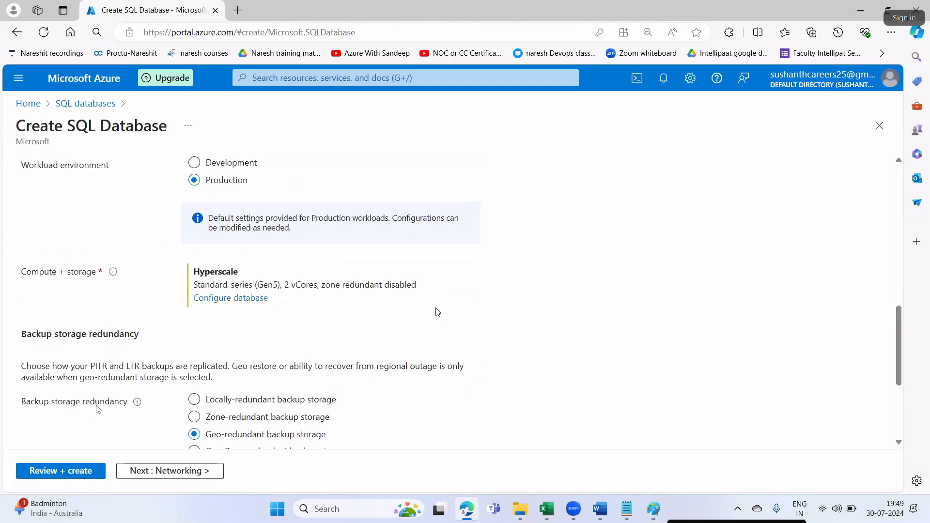
left_click(231, 283)
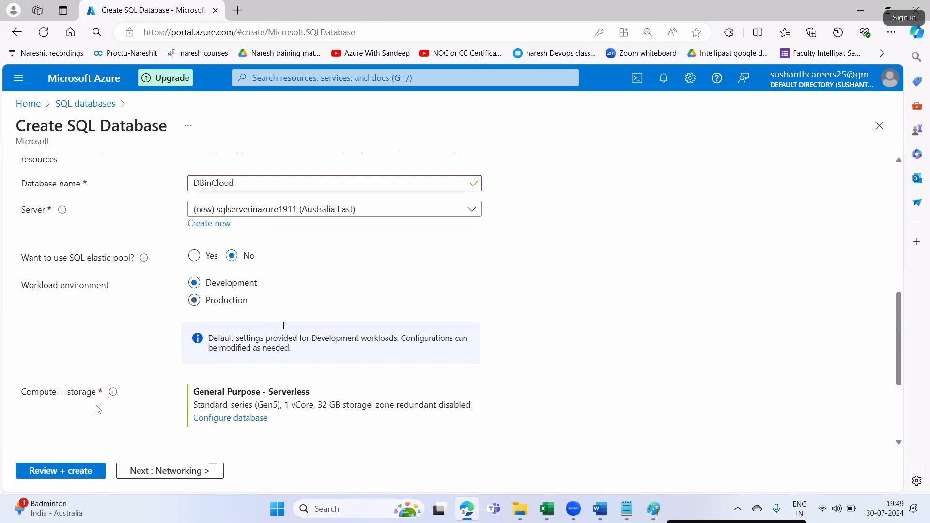
scroll(298, 364, "down", 2)
- Configure compute as Standard S1 with 20 DTUs and 20 GB max size, and apply
left_click(243, 297)
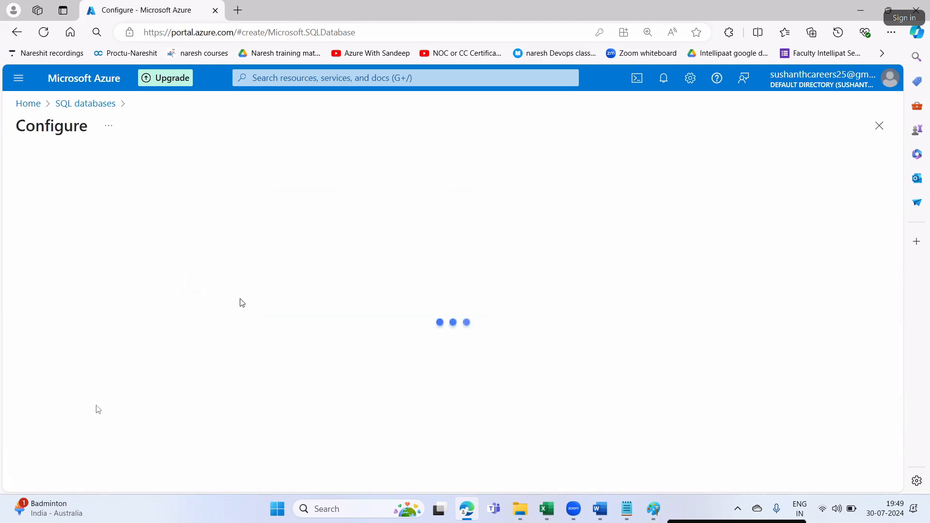
left_click(191, 312)
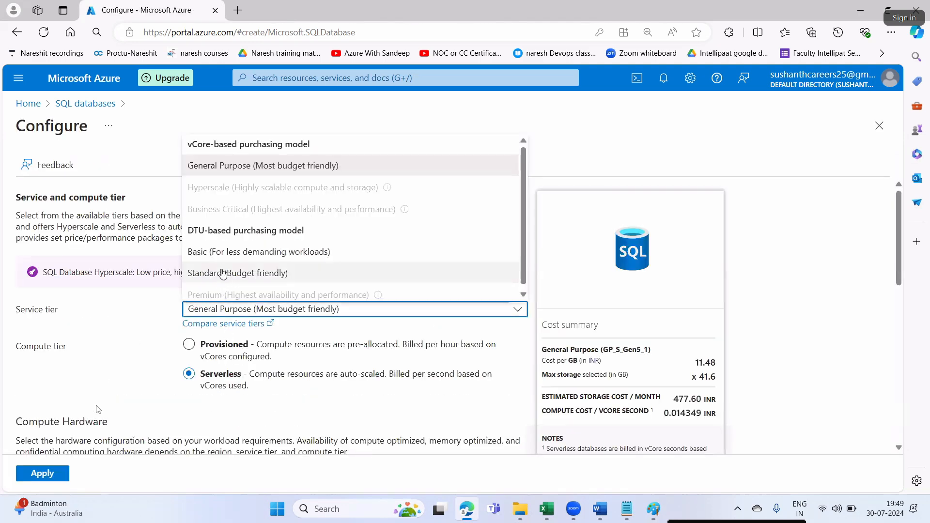
left_click(220, 273)
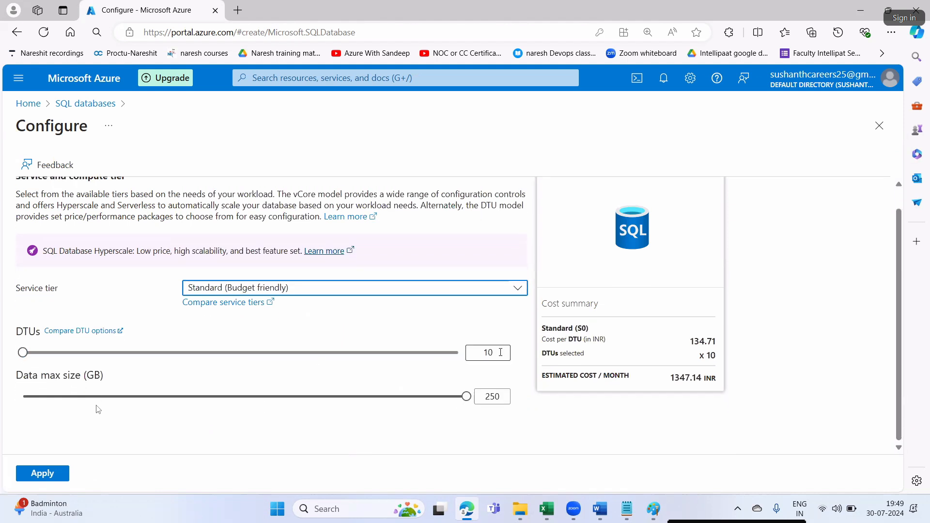
left_click(490, 352)
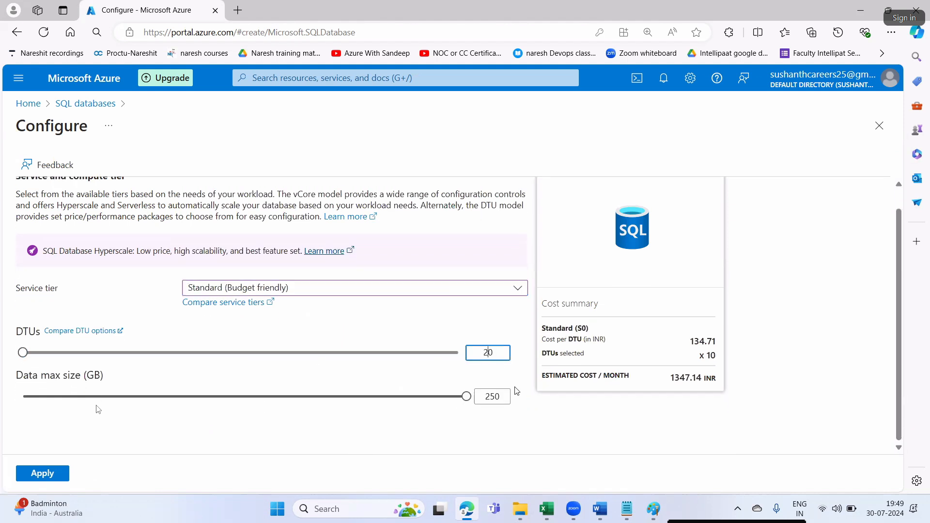
left_click(491, 397)
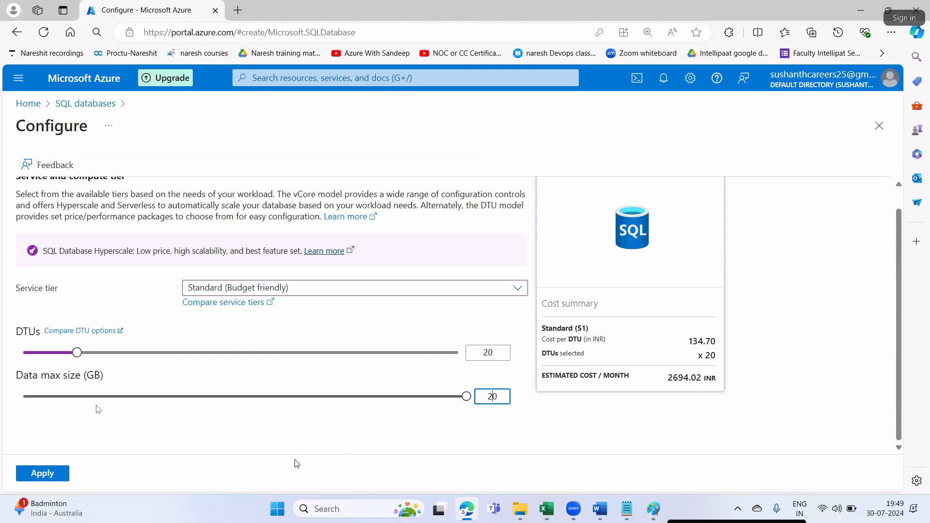
left_click(41, 475)
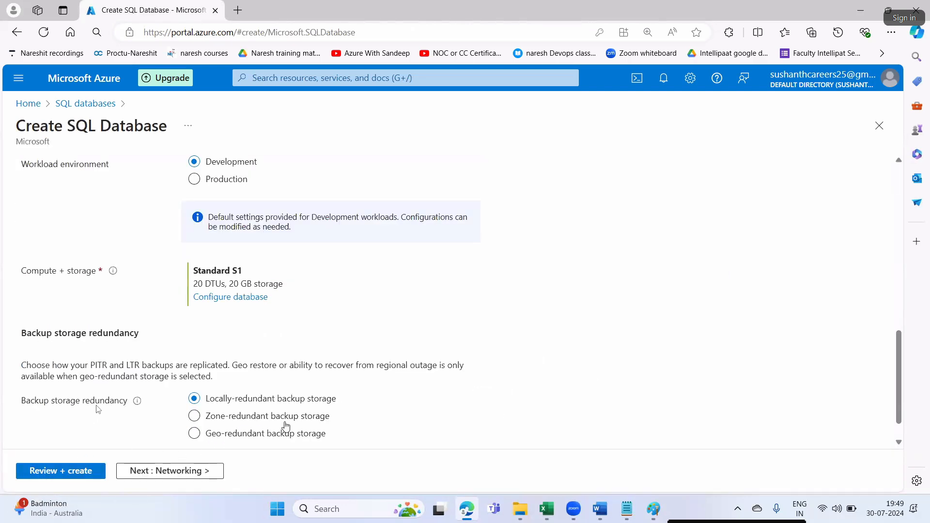
scroll(310, 382, "down", 1)
- Give the server a public endpoint allowing Azure services and the current client IP
left_click(169, 470)
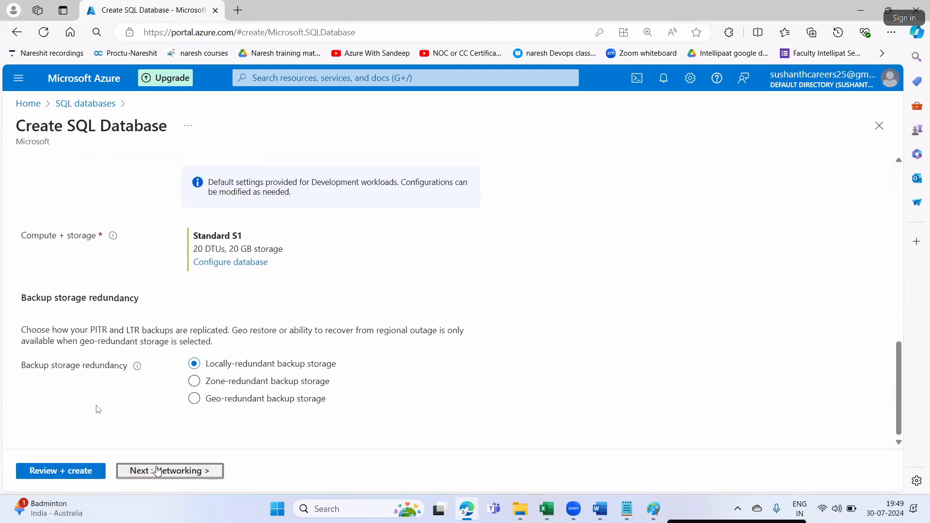
left_click(224, 312)
left_click(250, 436)
scroll(250, 436, "down", 3)
left_click(251, 353)
scroll(273, 411, "down", 4)
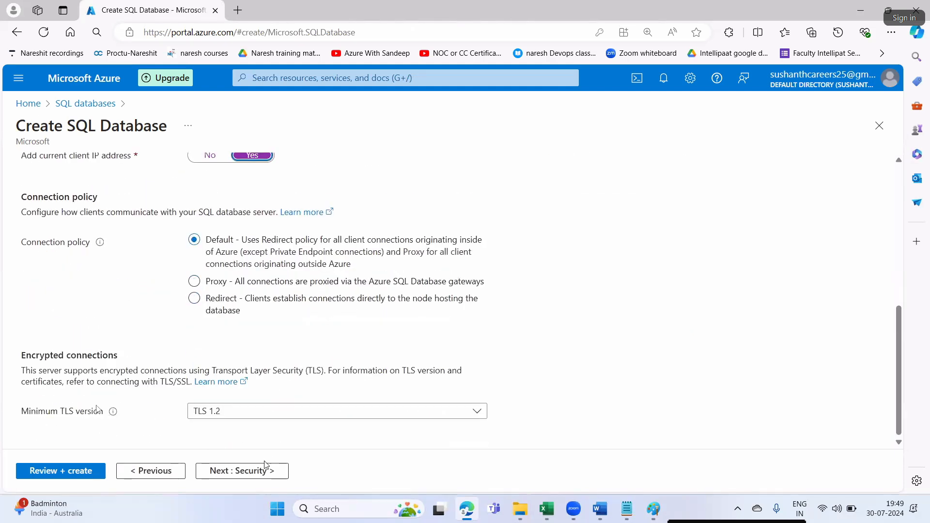
- Step through Security, Additional settings and Tags to Review + create, then create it
left_click(242, 470)
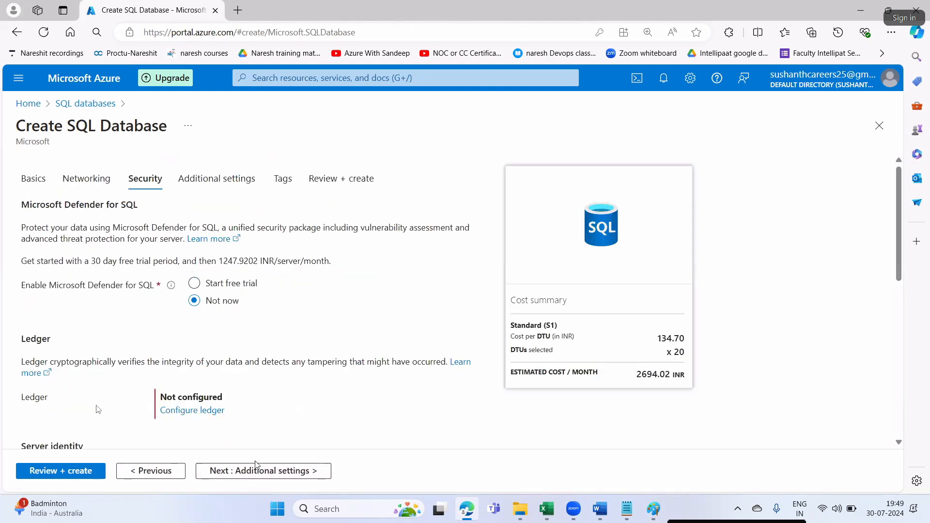
scroll(301, 379, "down", 3)
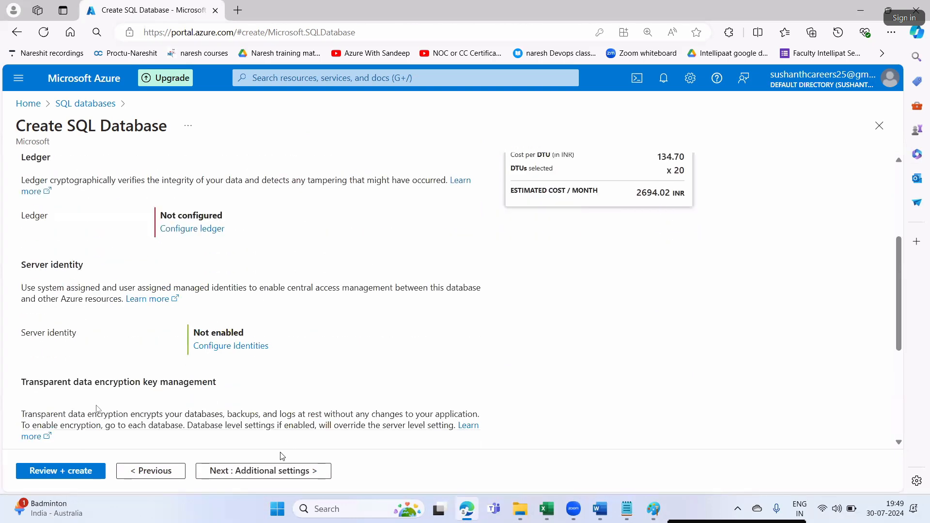
left_click(262, 474)
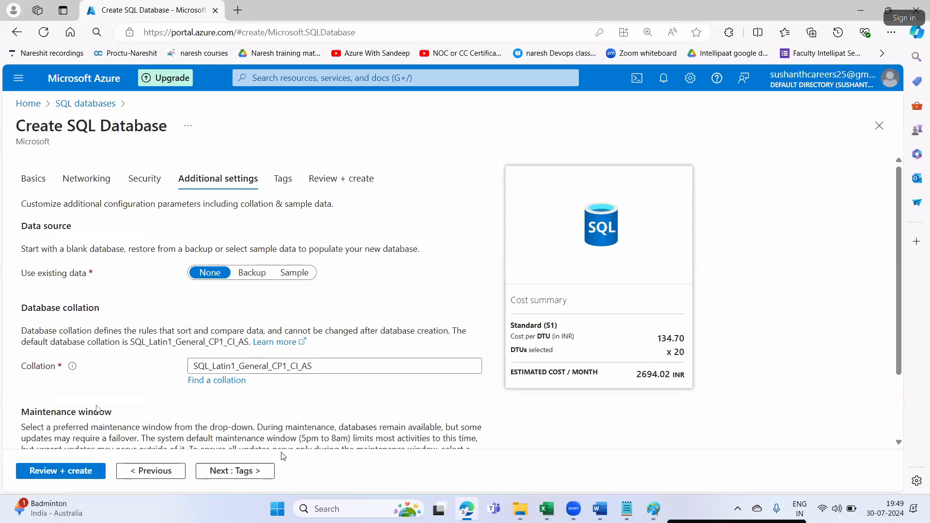
left_click(248, 474)
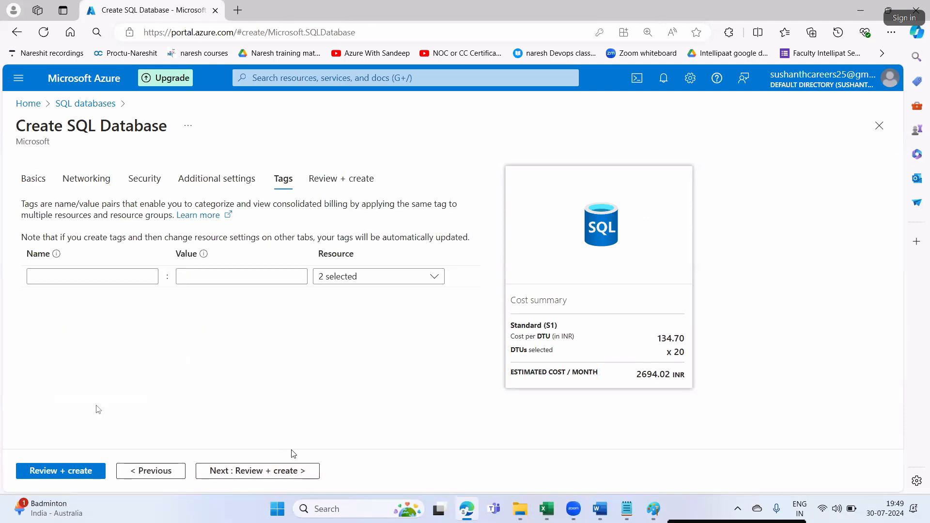
left_click(272, 472)
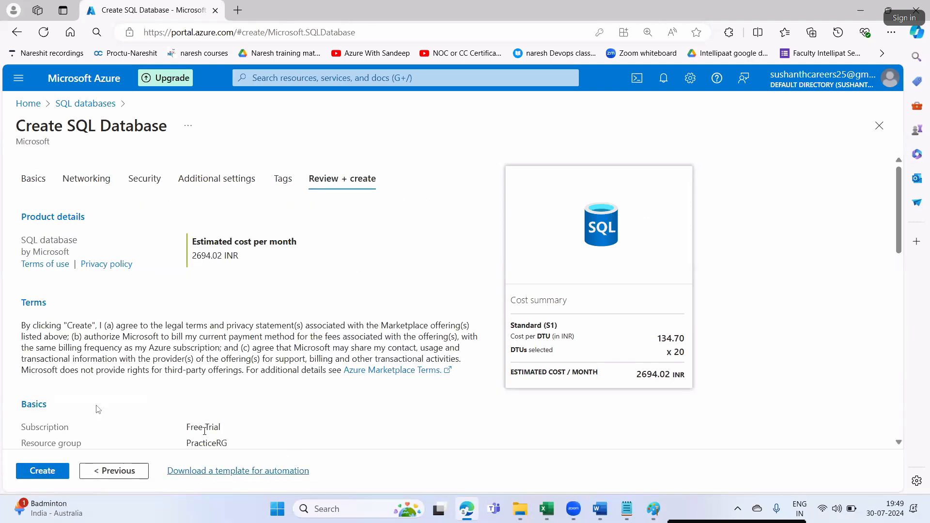
left_click(49, 473)
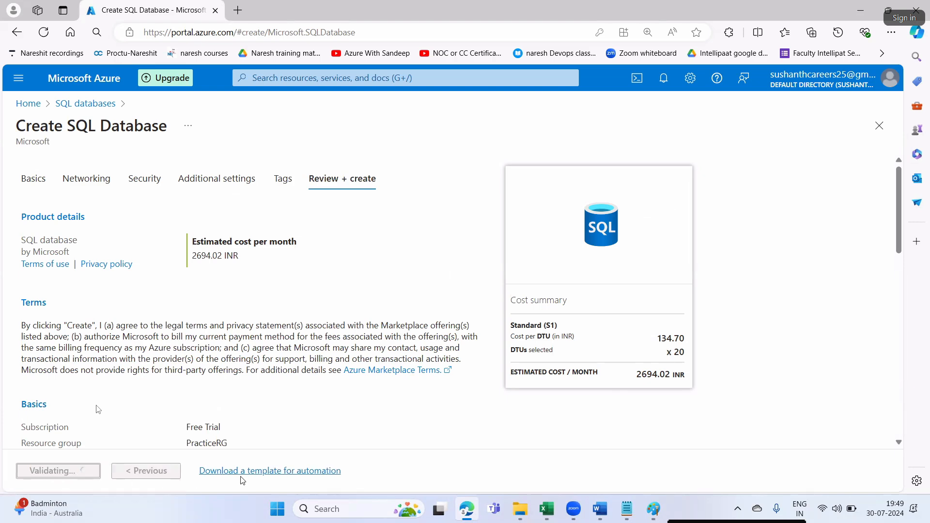
- In the Word notes, highlight the Step 3 linked service name and the test connection line
left_click(600, 509)
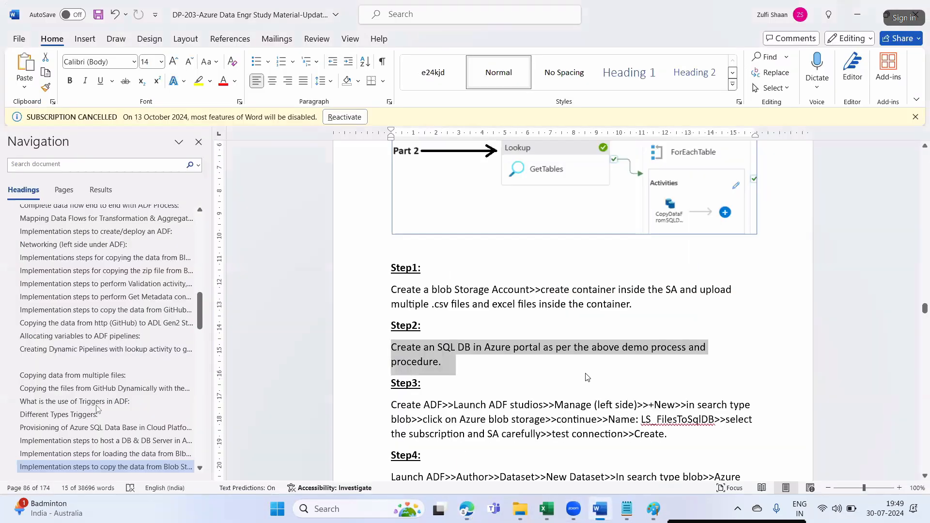
left_click(541, 356)
left_click_drag(561, 349, 564, 362)
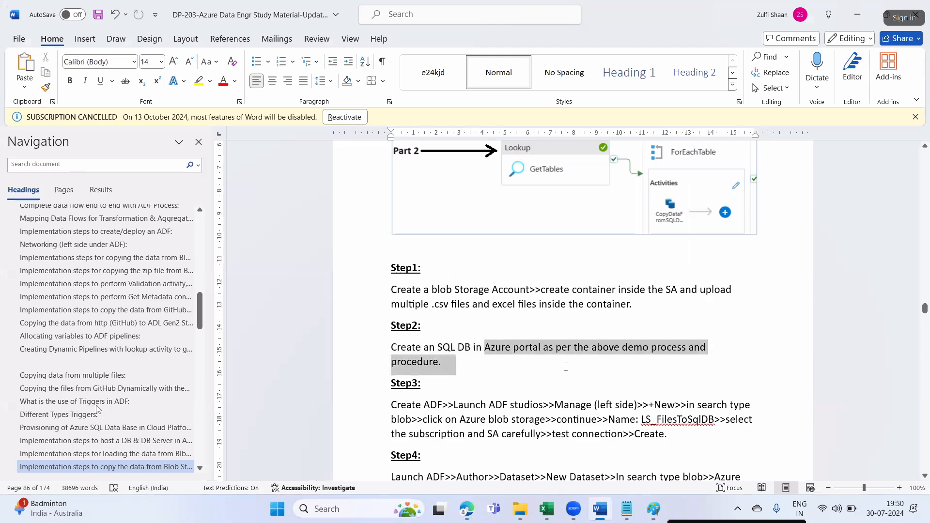
scroll(437, 295, "down", 4)
left_click(476, 290)
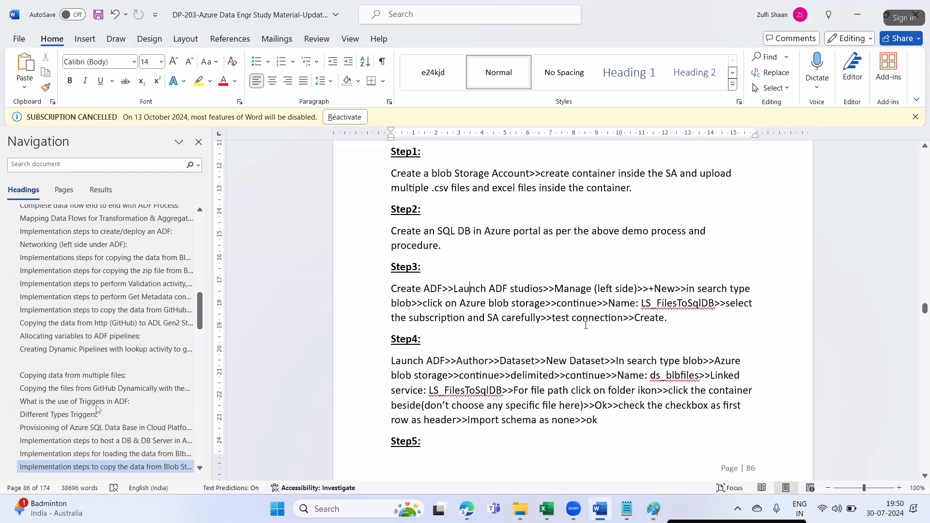
left_click_drag(657, 304, 692, 305)
left_click(561, 338)
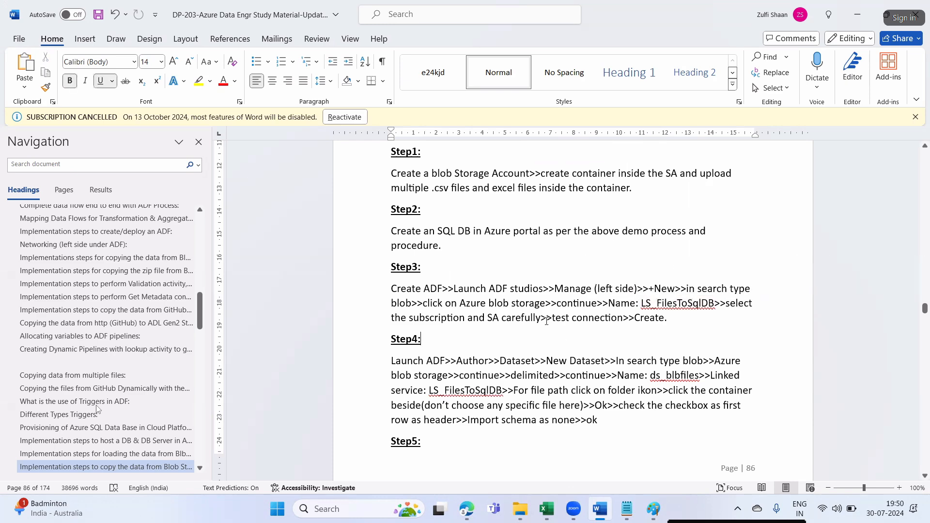
left_click_drag(542, 319, 620, 318)
scroll(534, 430, "down", 1)
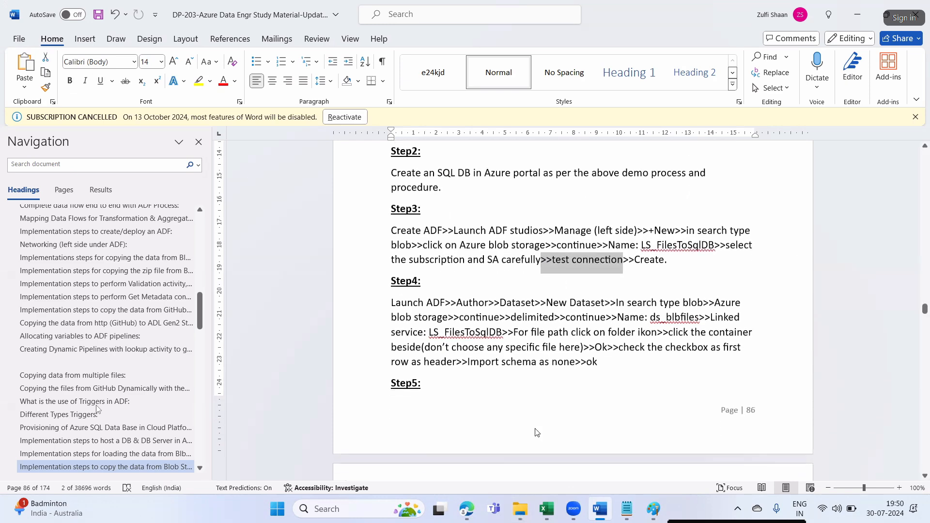
- Open the portal home in a new tab, sign in, and go to Data factories
left_click(466, 510)
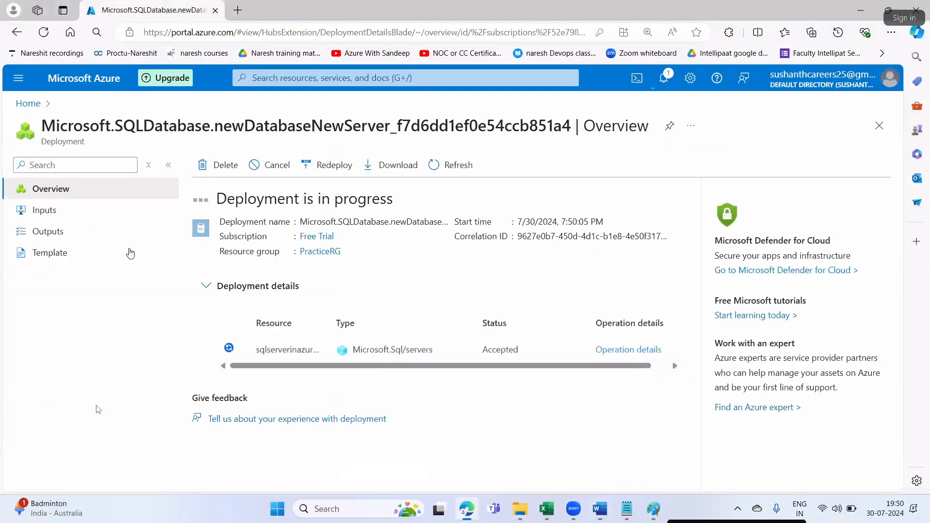
right_click(26, 109)
left_click(54, 117)
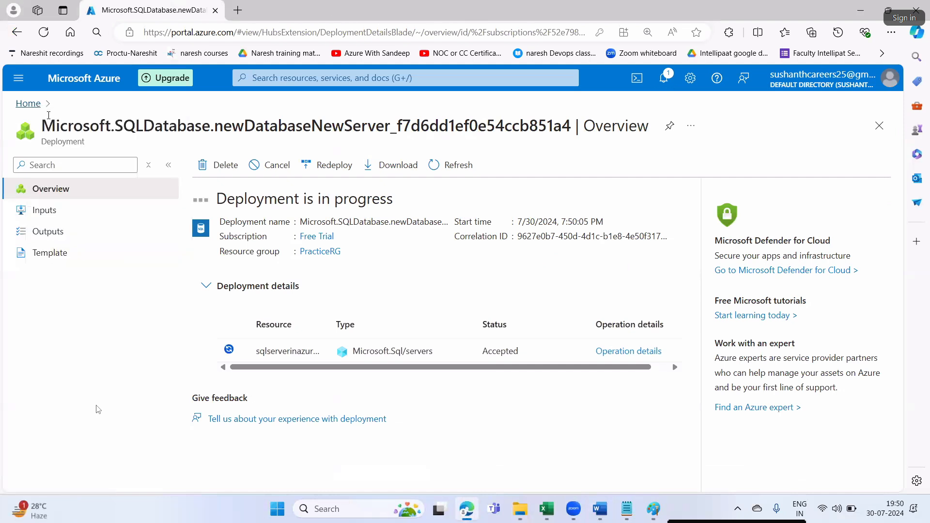
left_click(287, 11)
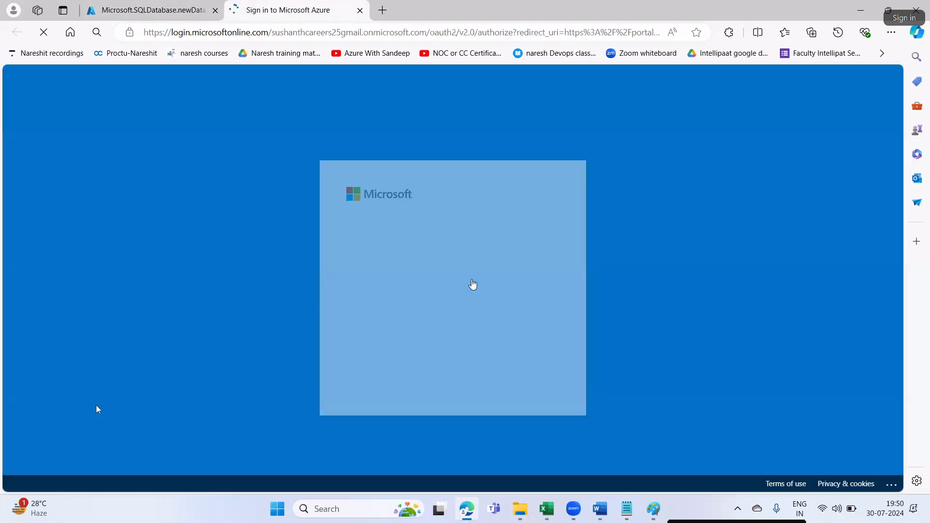
left_click(438, 270)
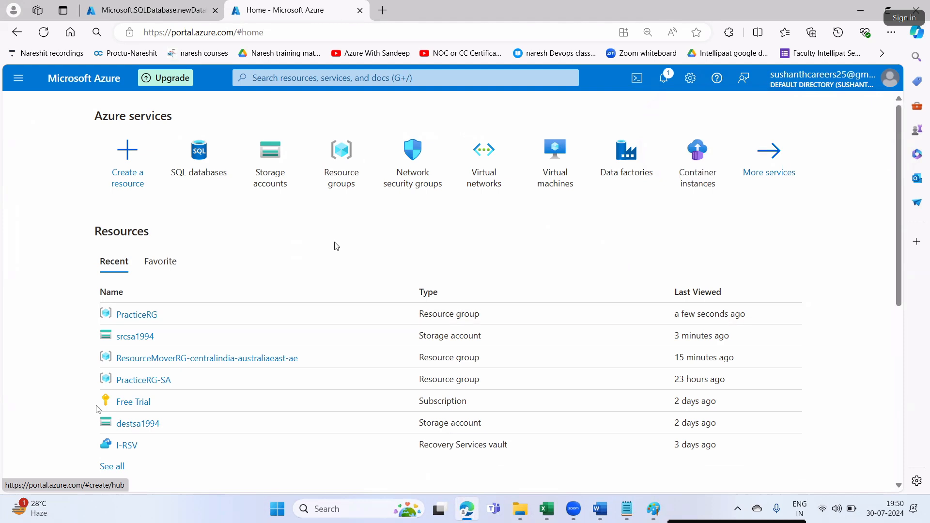
left_click(631, 168)
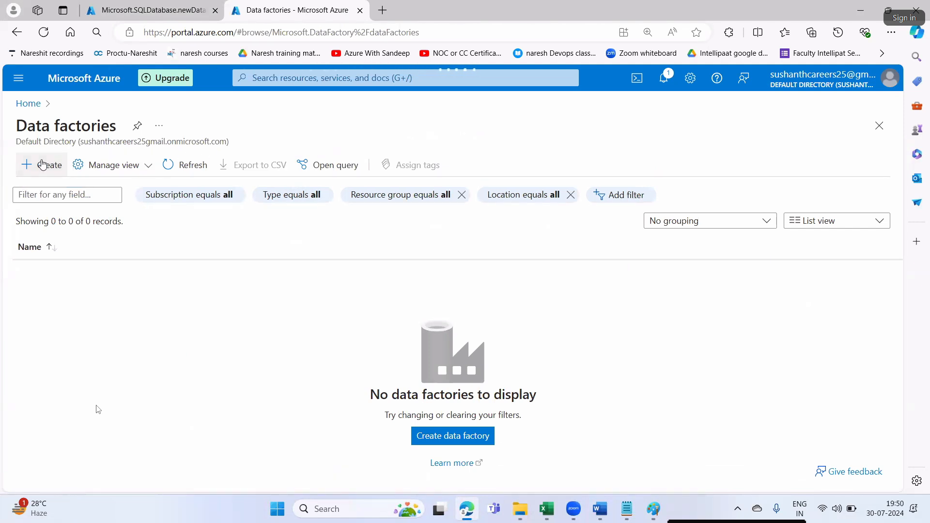
- Create data factory NareshADF1911 in PracticeRG via Review + create
left_click(43, 165)
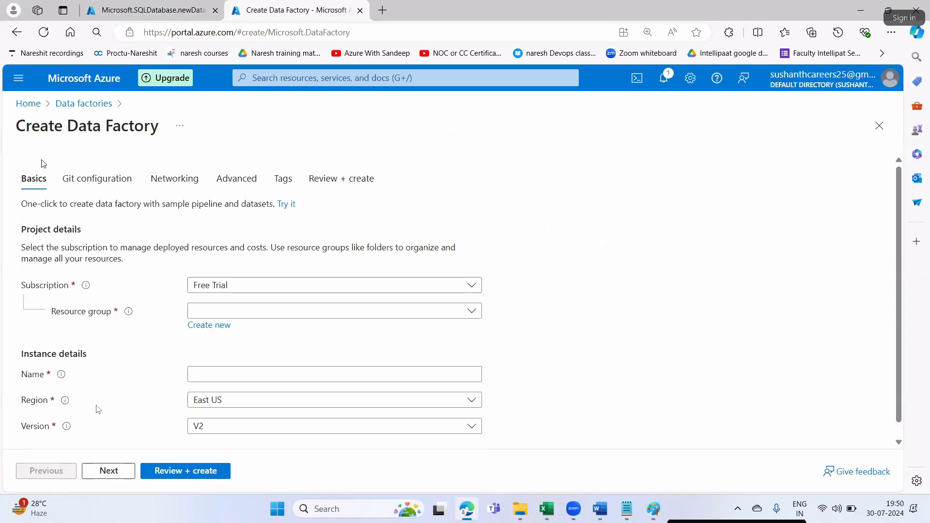
left_click(199, 311)
left_click(224, 363)
left_click(225, 376)
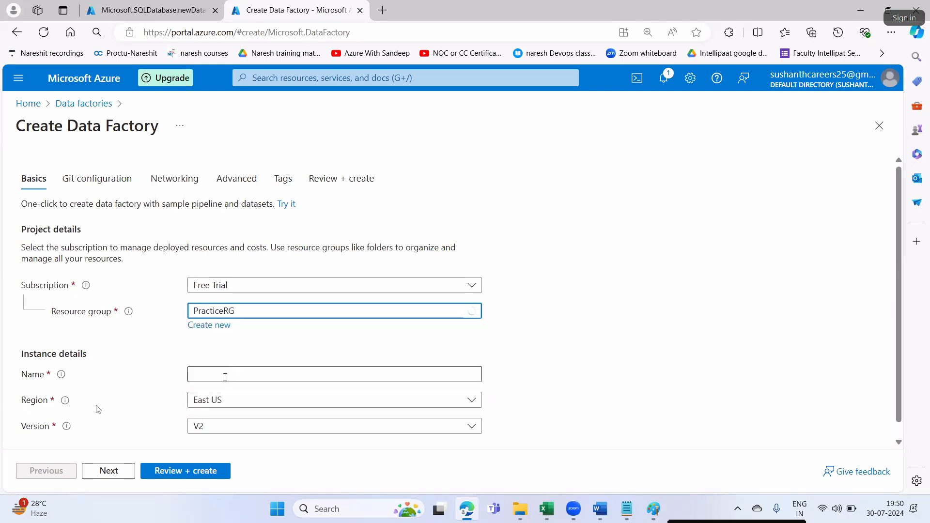
type("NareshAD")
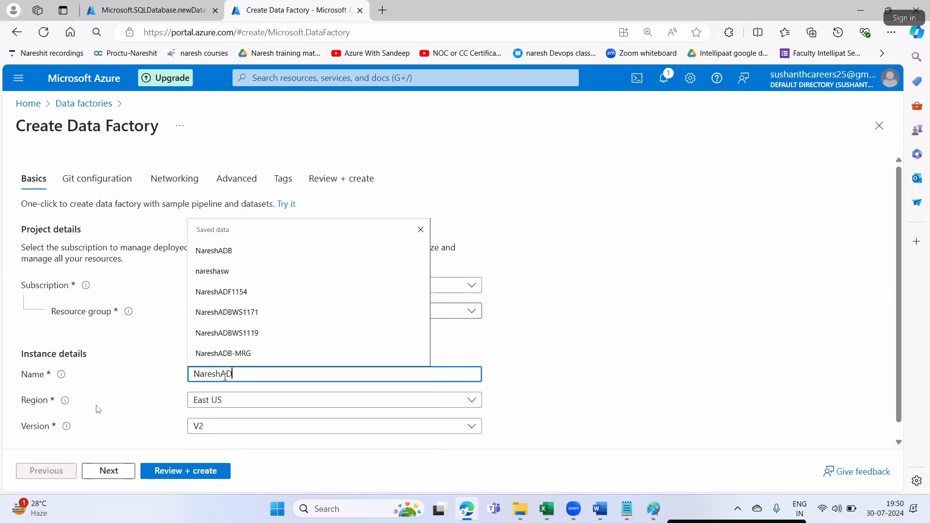
type("F1911")
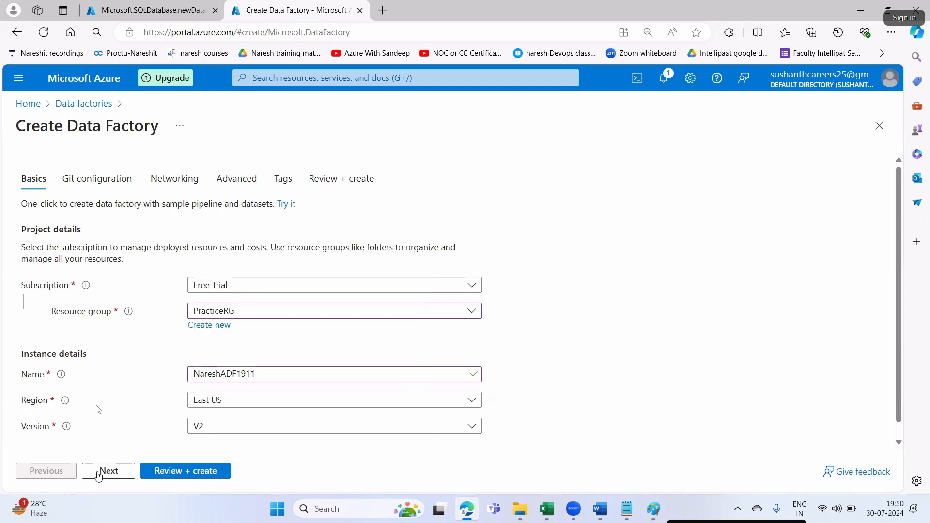
left_click(108, 471)
left_click(108, 471)
left_click(108, 471)
left_click(107, 470)
left_click(107, 471)
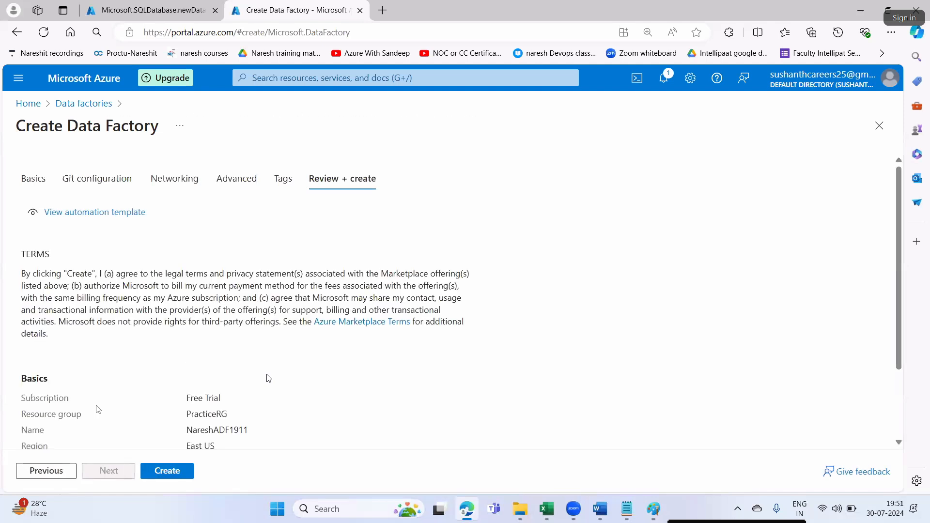
left_click(182, 475)
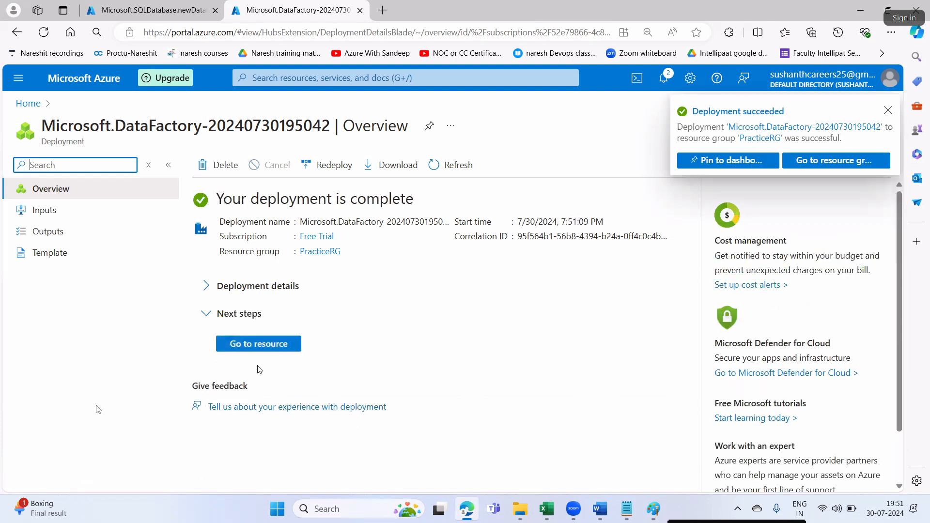
- Go to the NareshADF1911 resource, launch the studio, and open the Manage hub's linked services
left_click(266, 344)
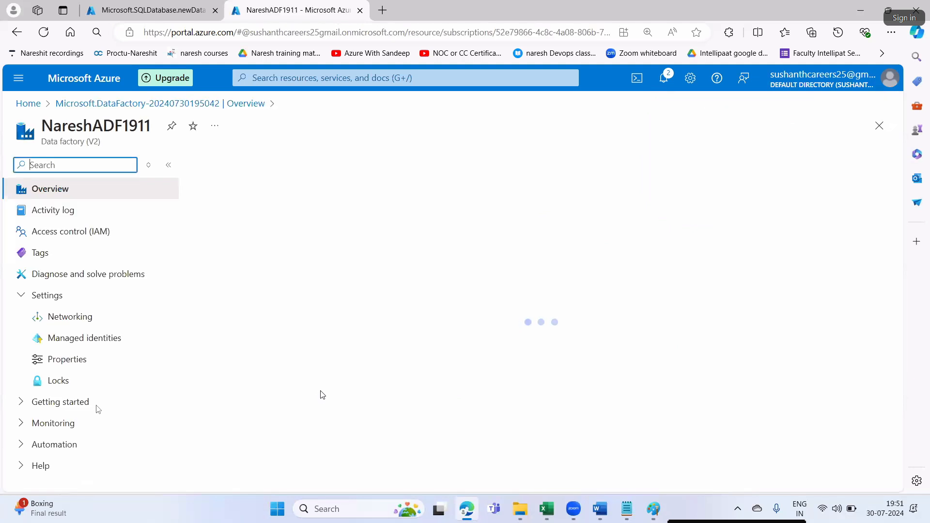
left_click(442, 429)
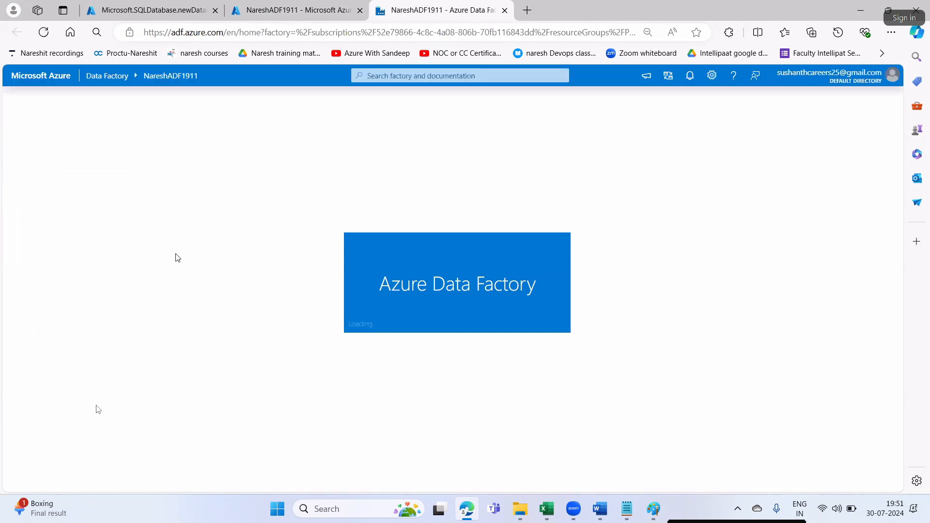
left_click(16, 193)
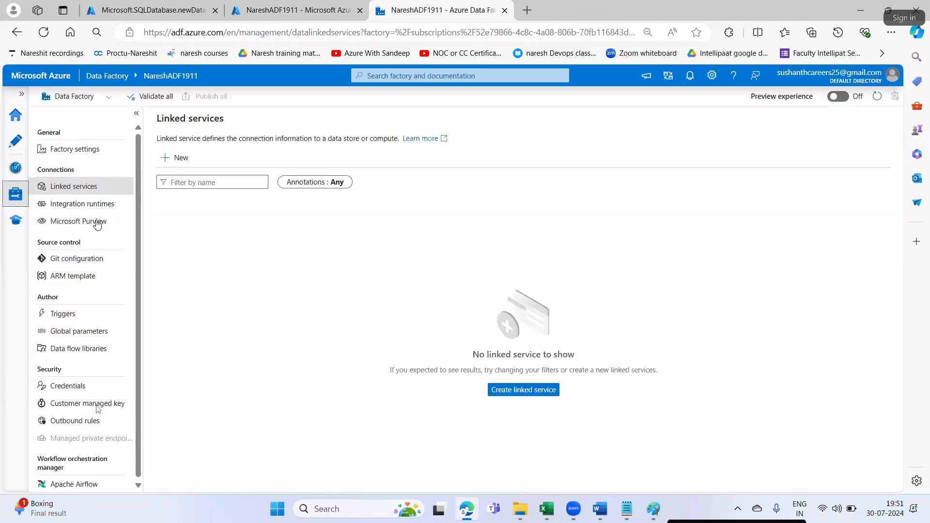
- Start a new Azure Blob Storage linked service named LS_FilesToSqlDB, copied from the notes
left_click(183, 159)
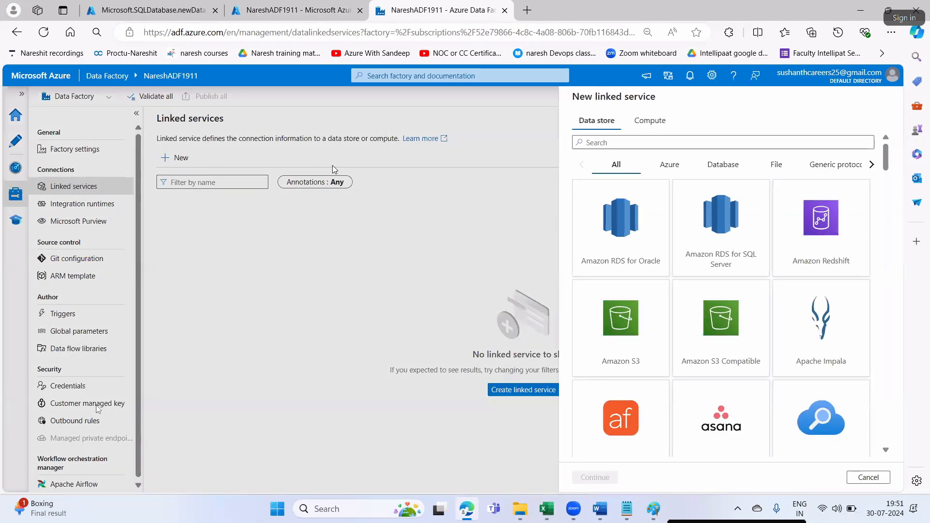
type("blob")
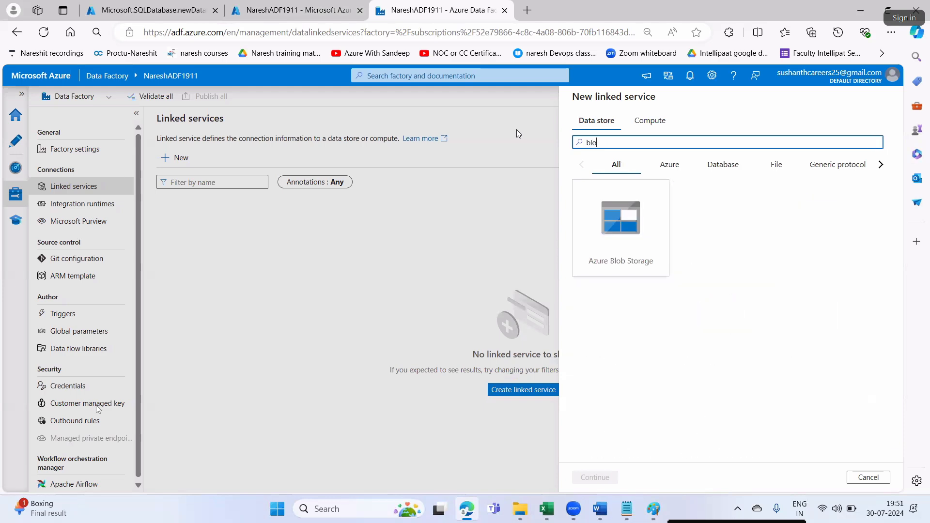
left_click(604, 211)
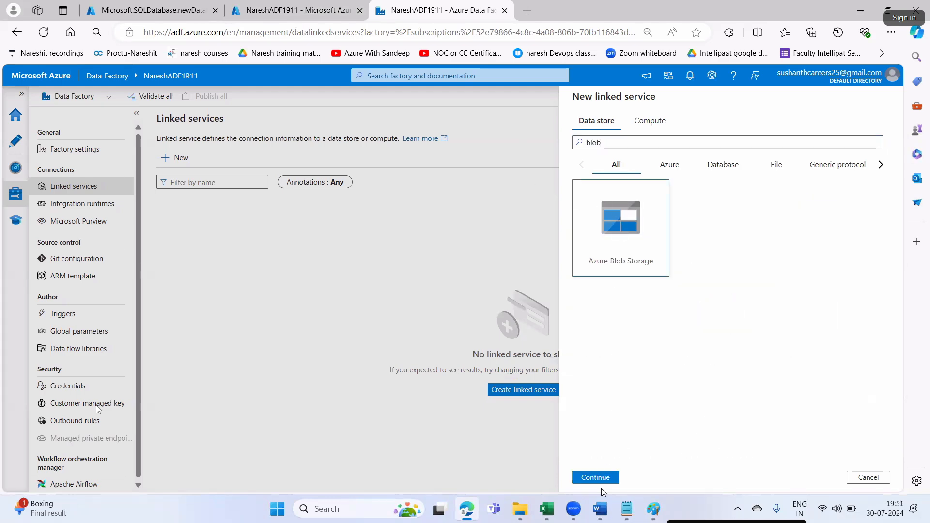
left_click(594, 476)
left_click(601, 510)
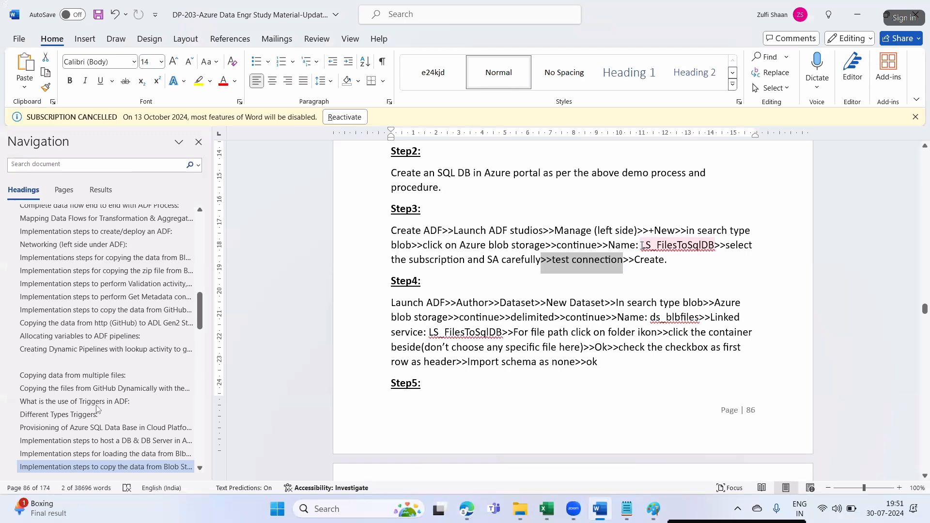
double_click(681, 246)
key("ctrl+c")
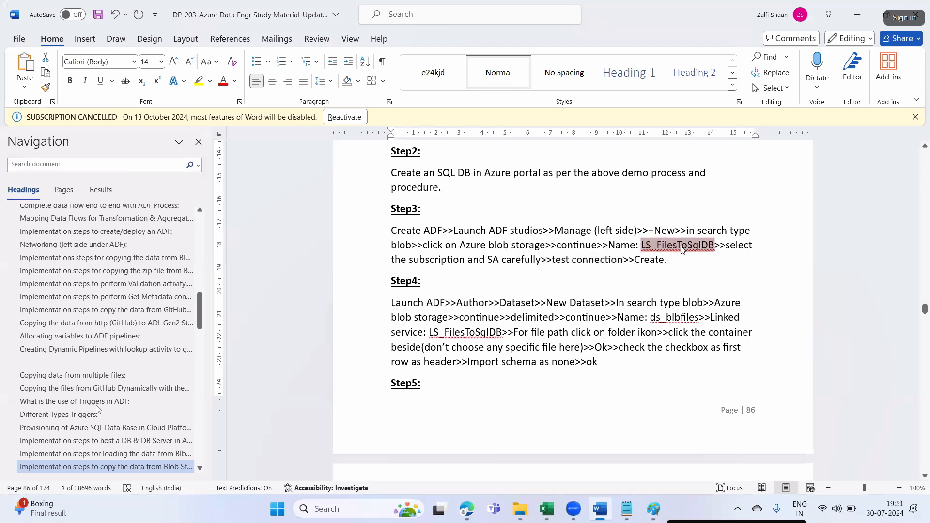
key("alt+Tab")
double_click(589, 142)
key("ctrl+v")
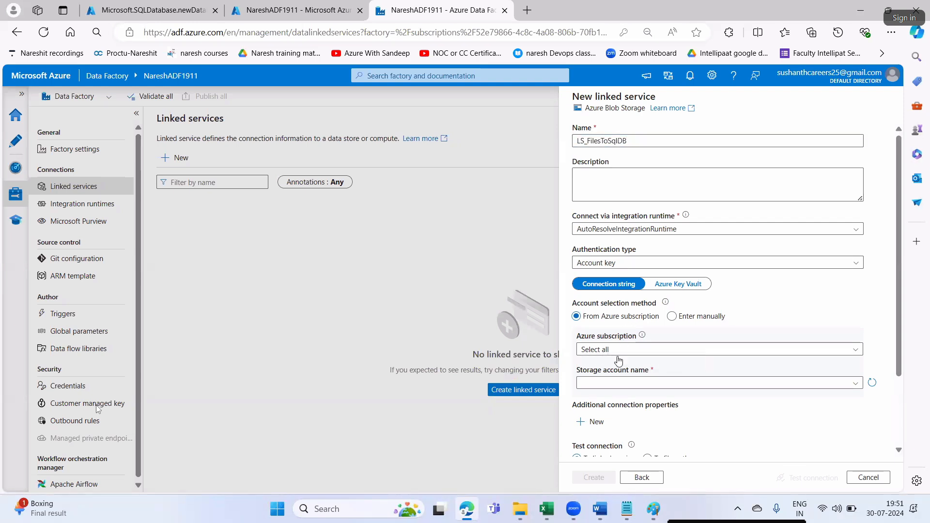
- Connect it to the Free Trial subscription's srcsa1994 storage account and create it
left_click(612, 350)
left_click(616, 389)
left_click(608, 385)
left_click(604, 413)
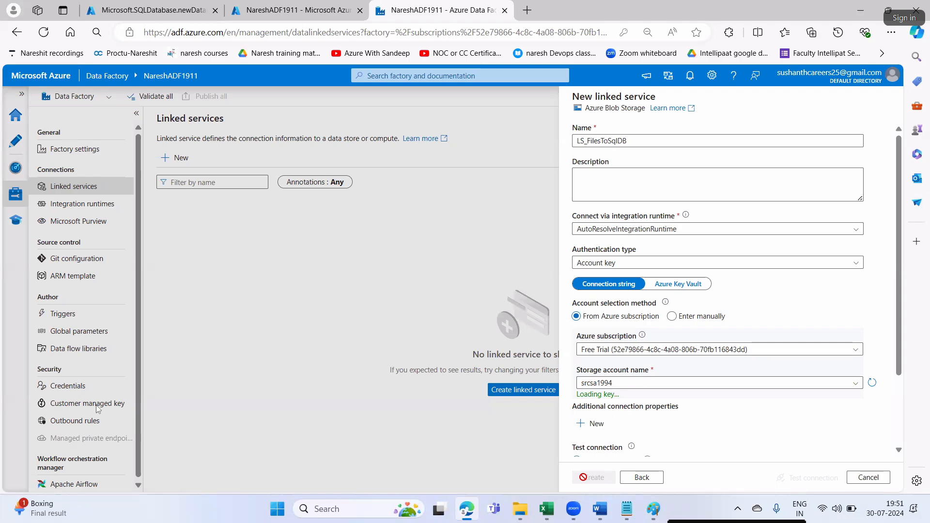
left_click(592, 477)
- Copy the dataset name ds_blbfiles from the study notes
left_click(598, 508)
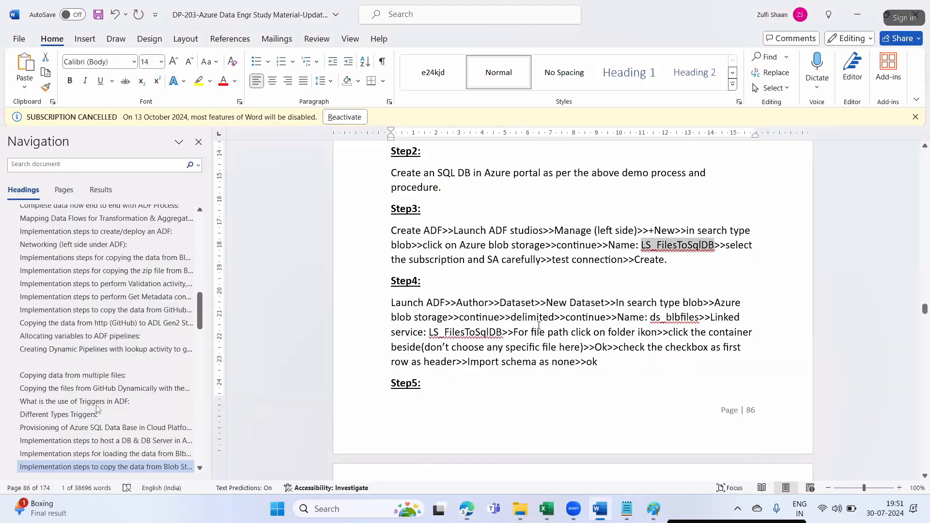
left_click_drag(651, 319, 698, 319)
left_click(663, 335)
double_click(653, 321)
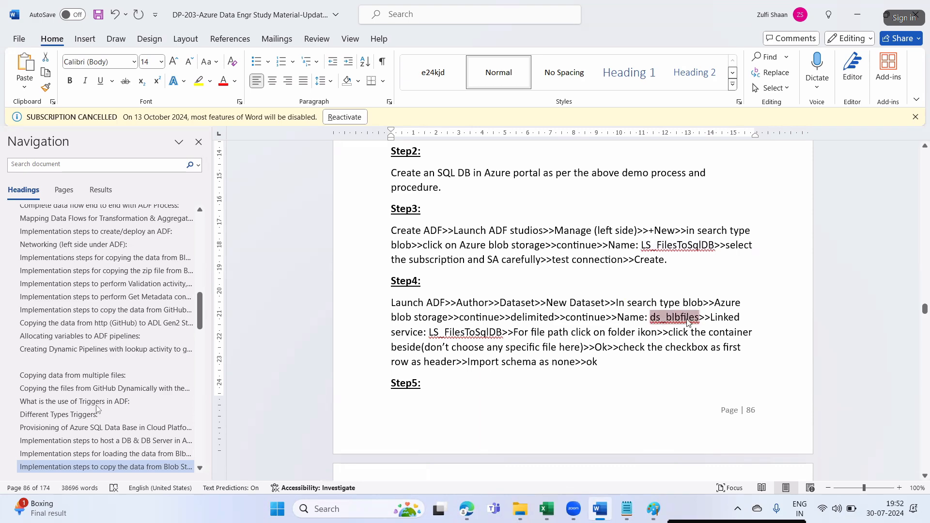
key("alt+Tab")
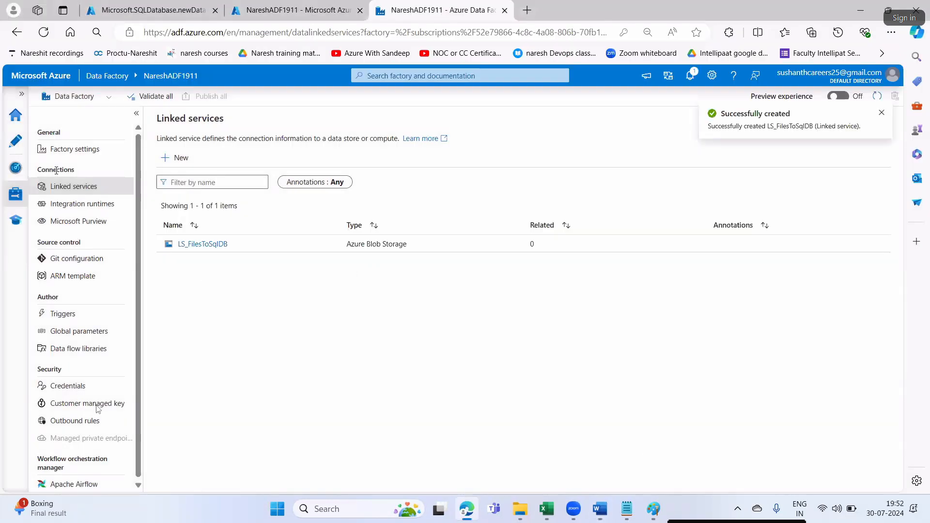
- Start a new Azure Blob Storage dataset in DelimitedText format from the Author hub
left_click(15, 141)
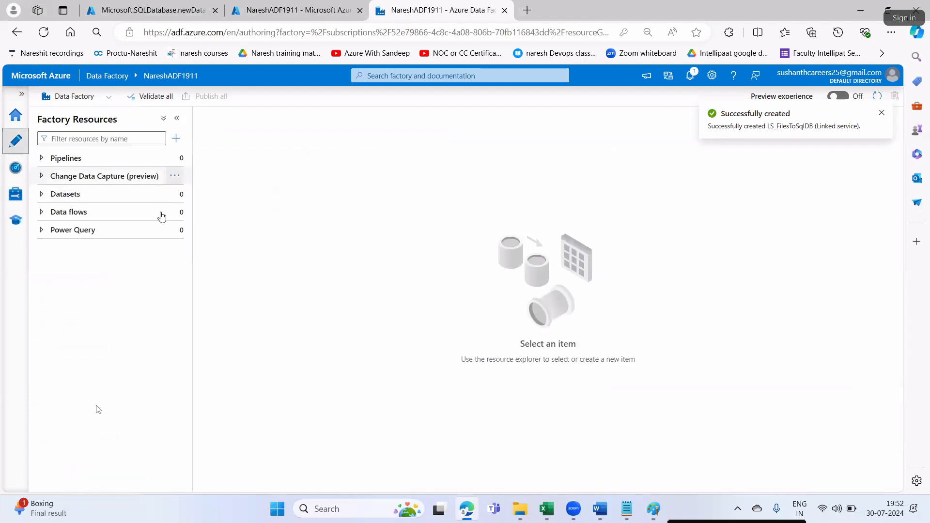
left_click(175, 194)
left_click(208, 210)
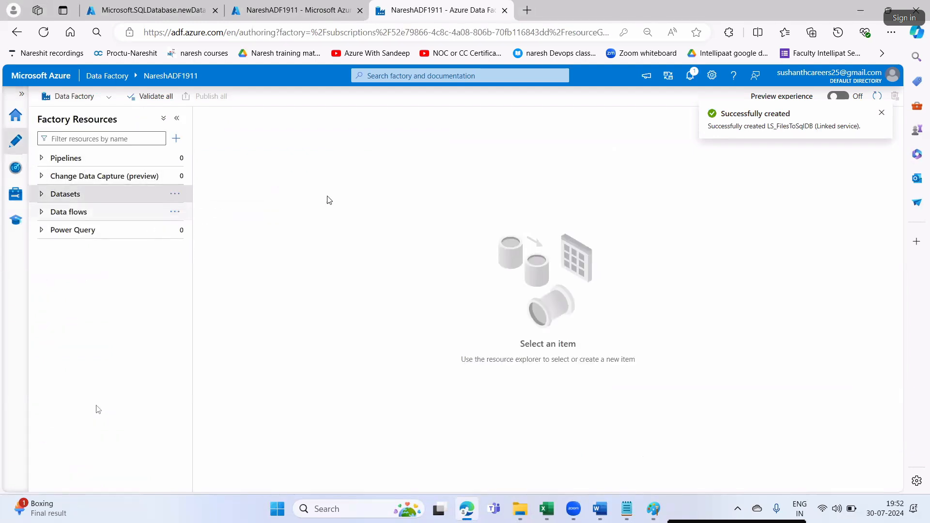
type("blob")
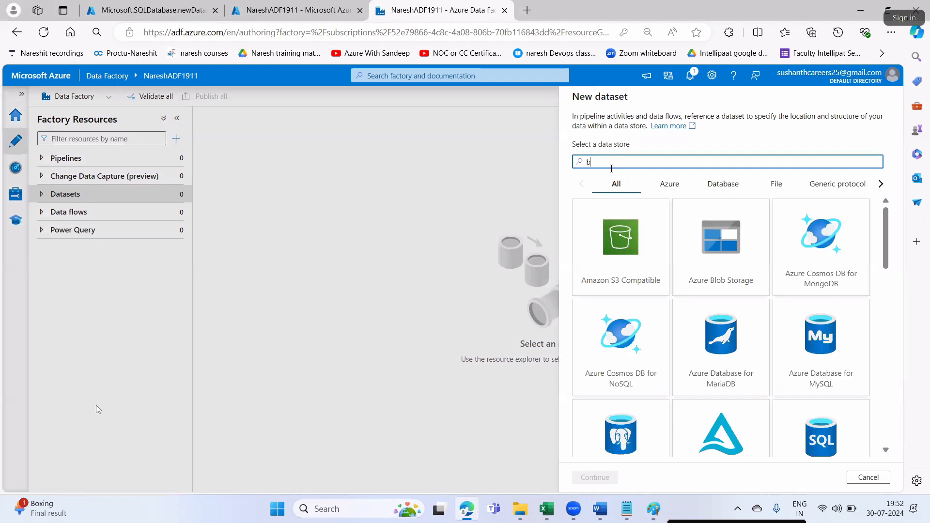
left_click(623, 256)
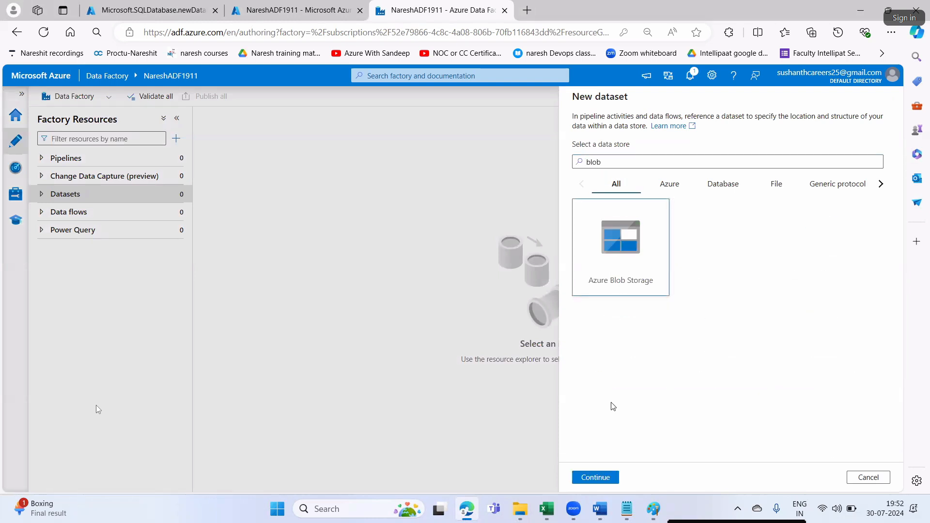
left_click(596, 477)
left_click(806, 206)
left_click(597, 476)
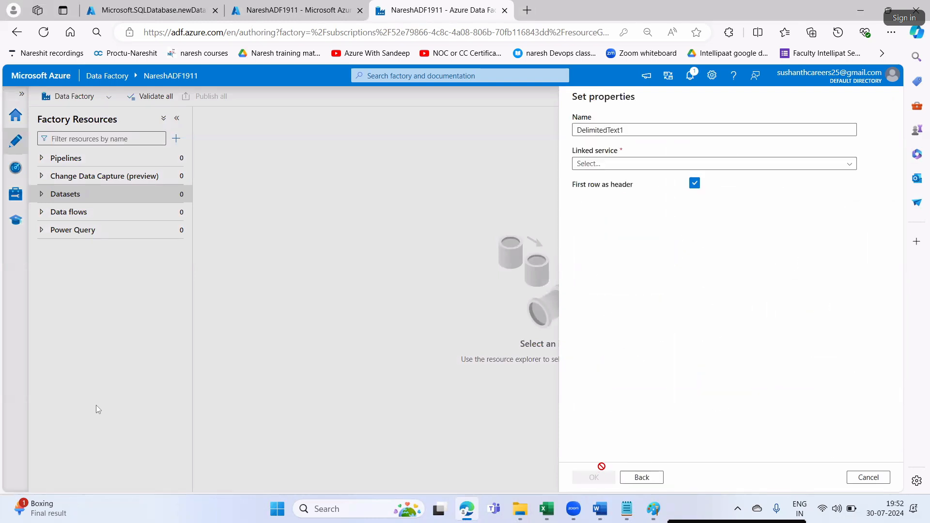
- Name the dataset ds_blbfiles and link it to LS_FilesToSqlDB, checking the notes
left_click_drag(629, 131, 569, 131)
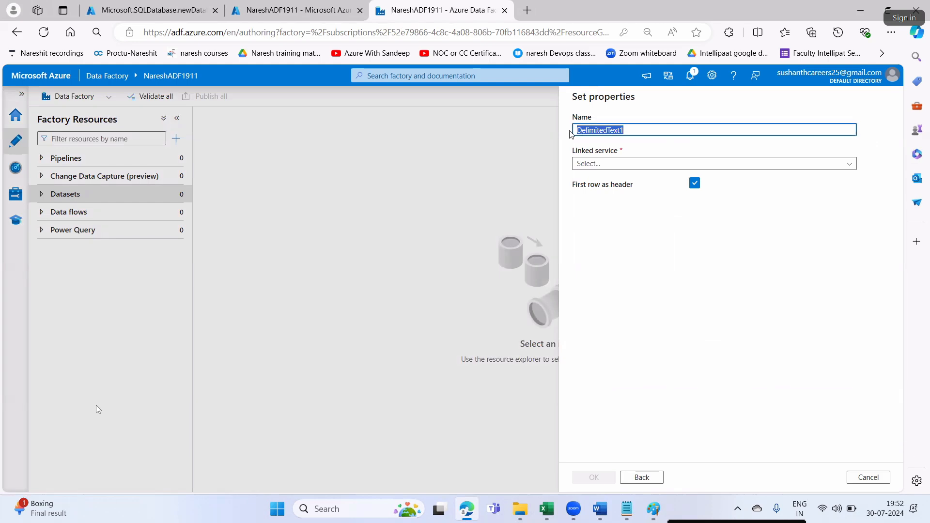
type("ds_blbfiles")
left_click(599, 164)
left_click(600, 219)
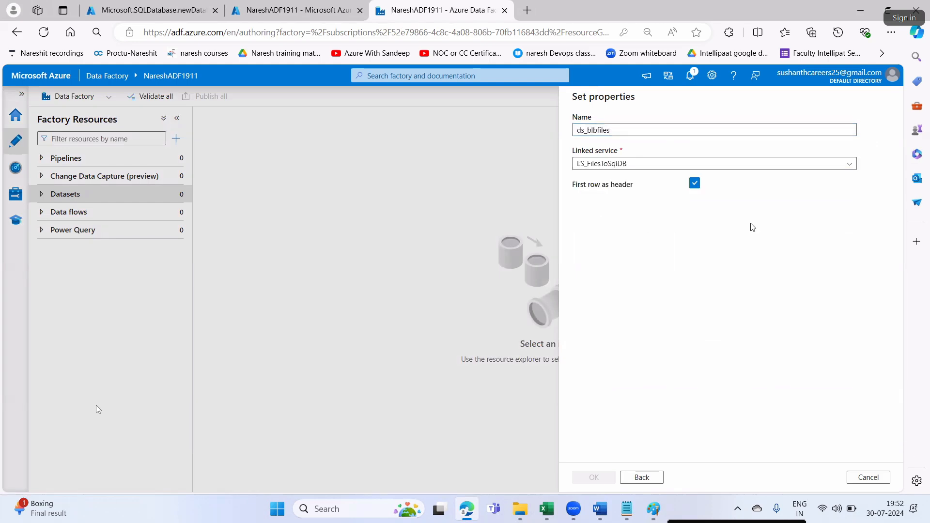
key("alt+Tab")
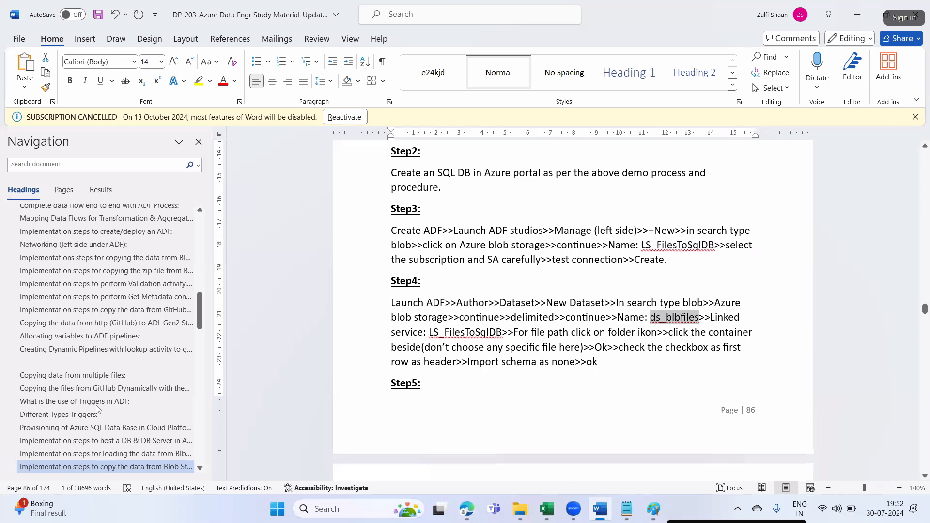
scroll(597, 367, "down", 1)
key("alt+Tab")
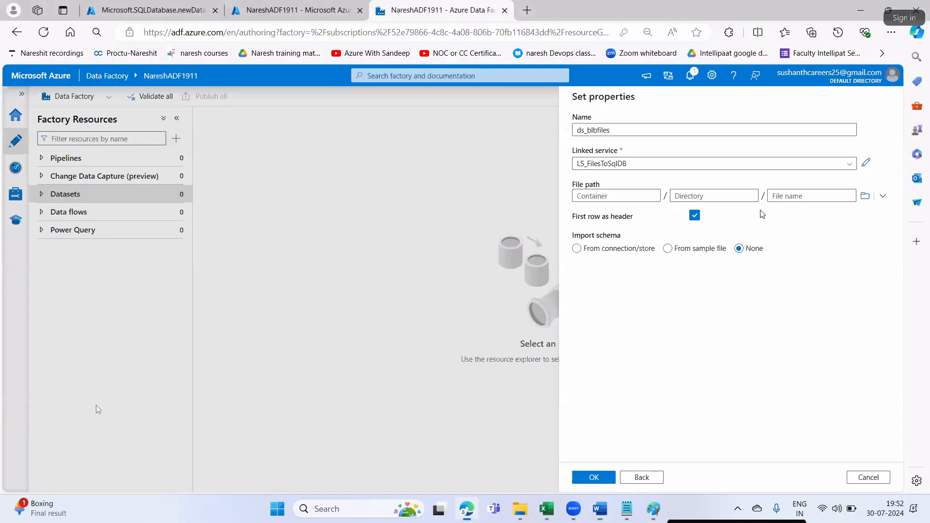
- Point it at the srccon container with schema import None and create it
left_click(865, 195)
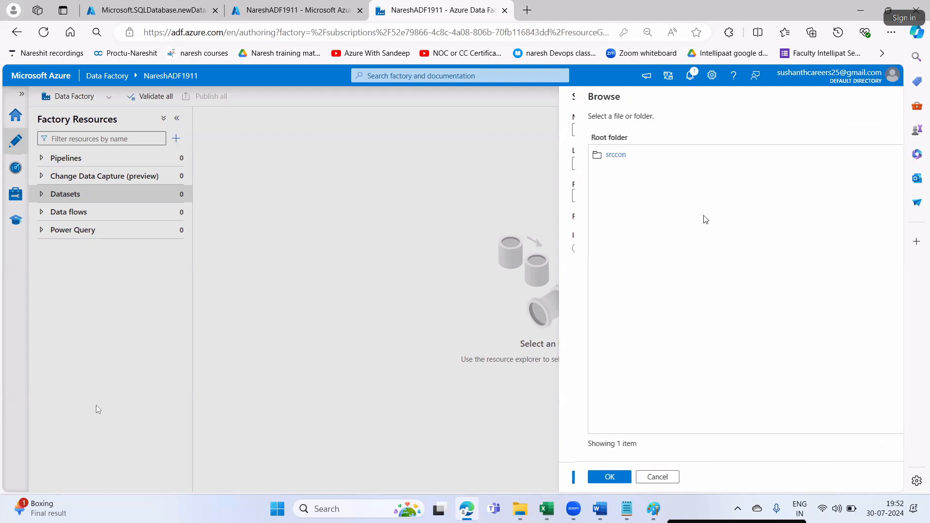
left_click(647, 158)
left_click(593, 477)
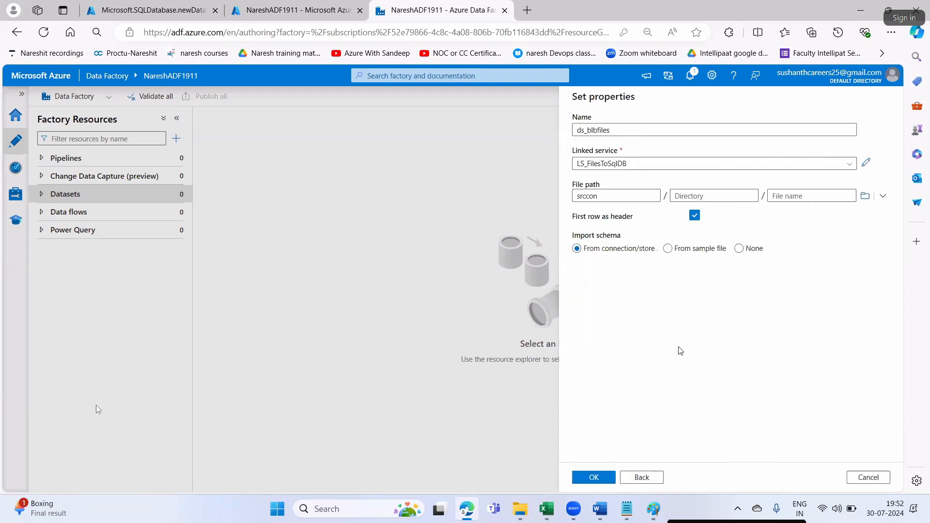
left_click(738, 248)
left_click(600, 479)
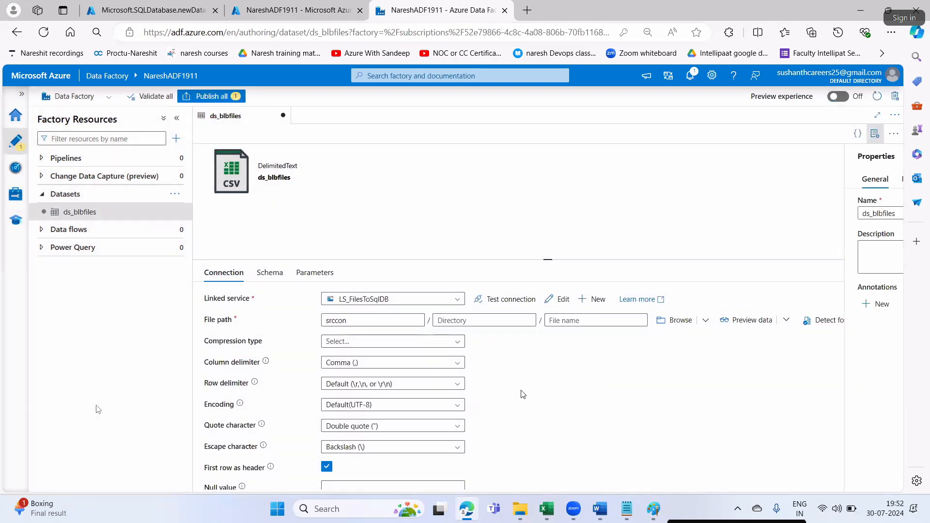
key("alt+Tab")
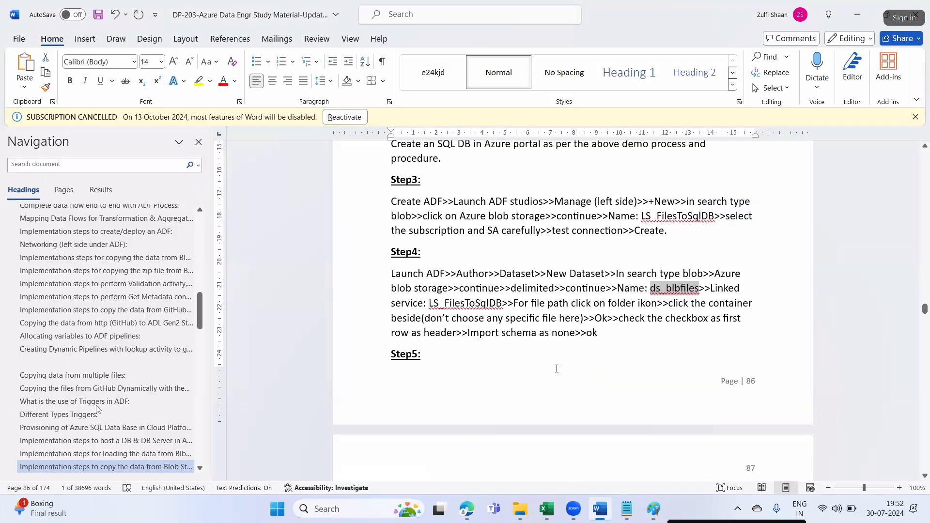
key("alt+Tab")
key("alt+Tab")
scroll(566, 365, "down", 5)
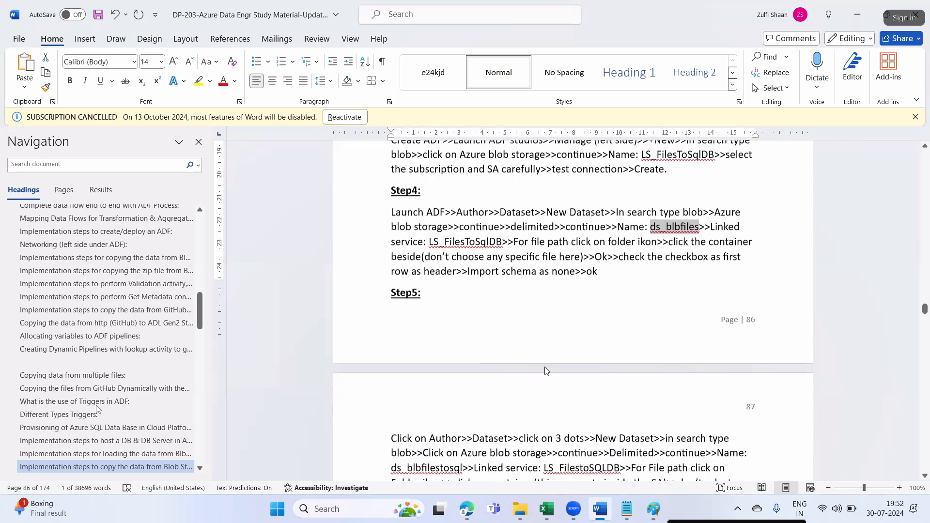
left_click_drag(518, 270, 593, 271)
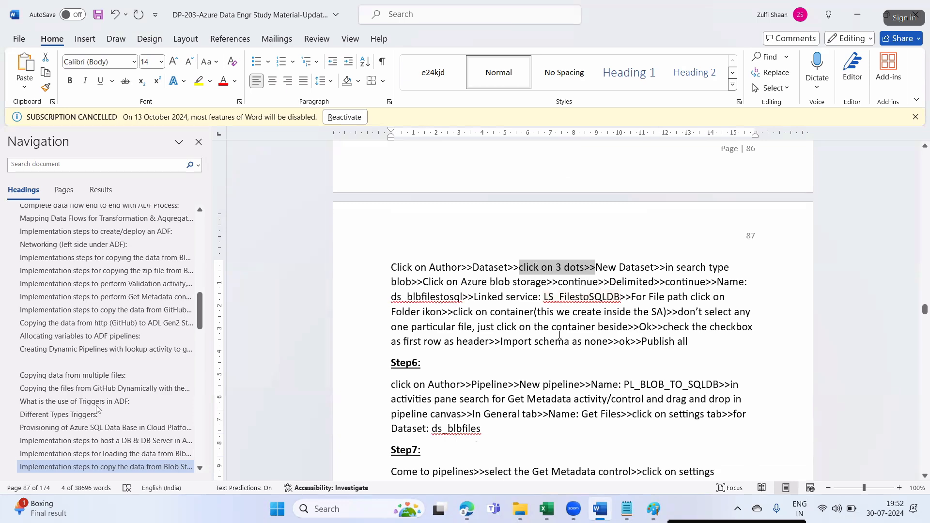
left_click_drag(391, 297, 449, 295)
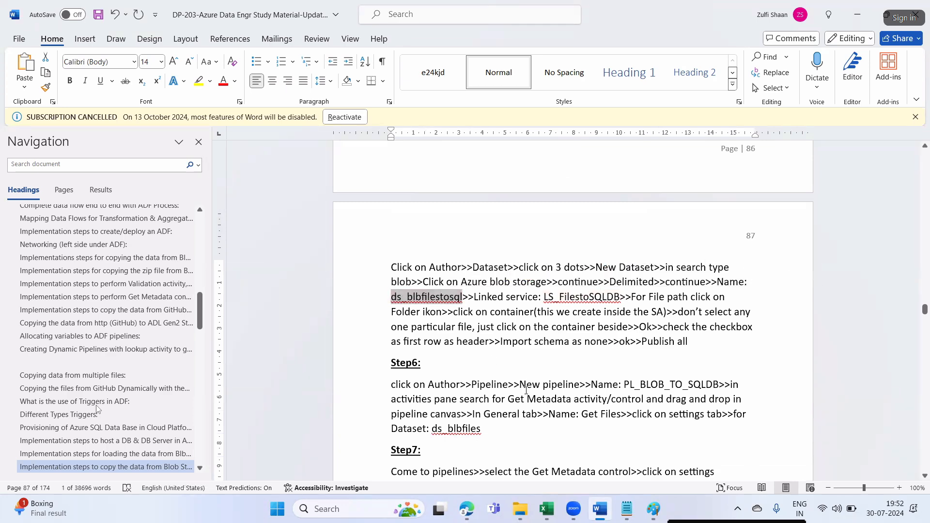
key("alt+Tab")
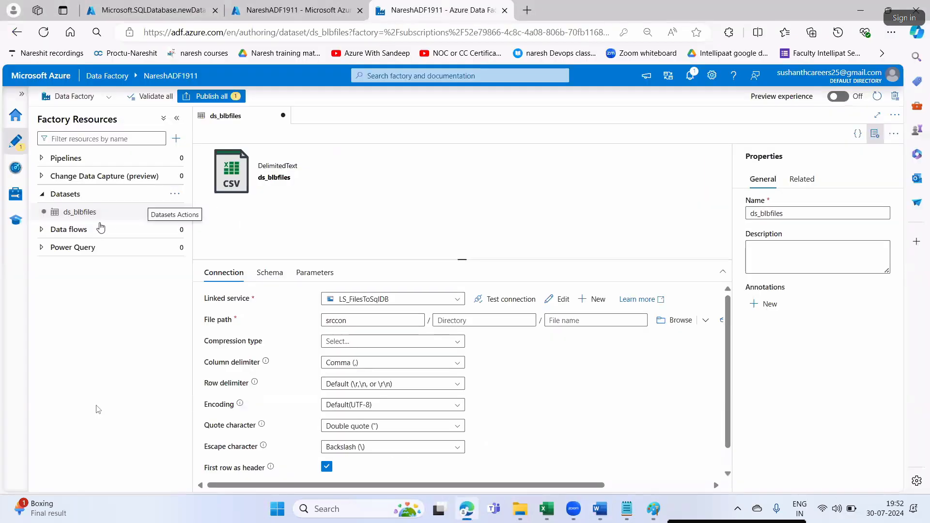
- Start another Azure Blob Storage dataset in DelimitedText format
left_click(174, 195)
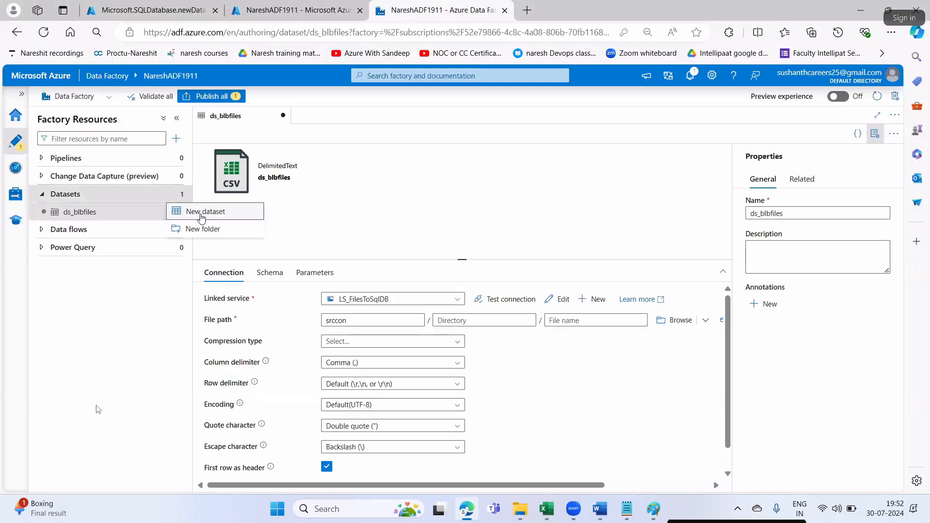
left_click(203, 209)
left_click(605, 162)
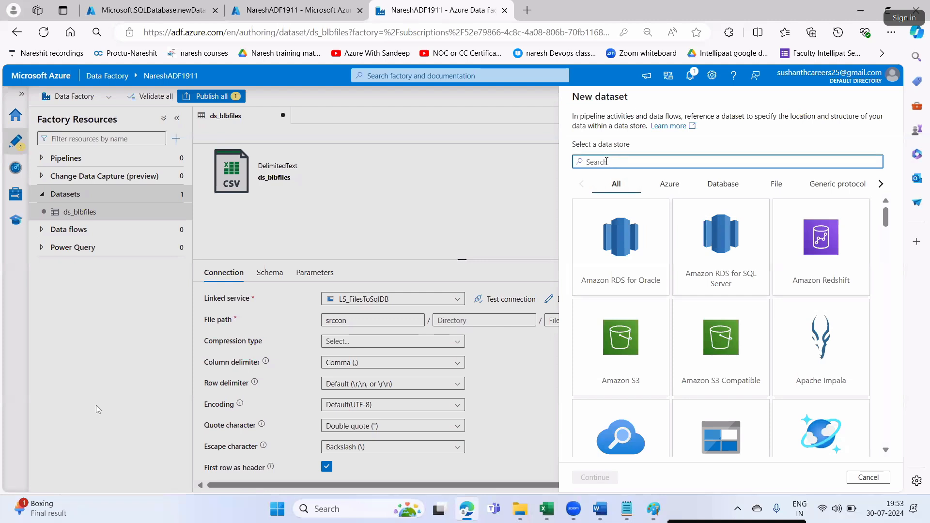
type("blob")
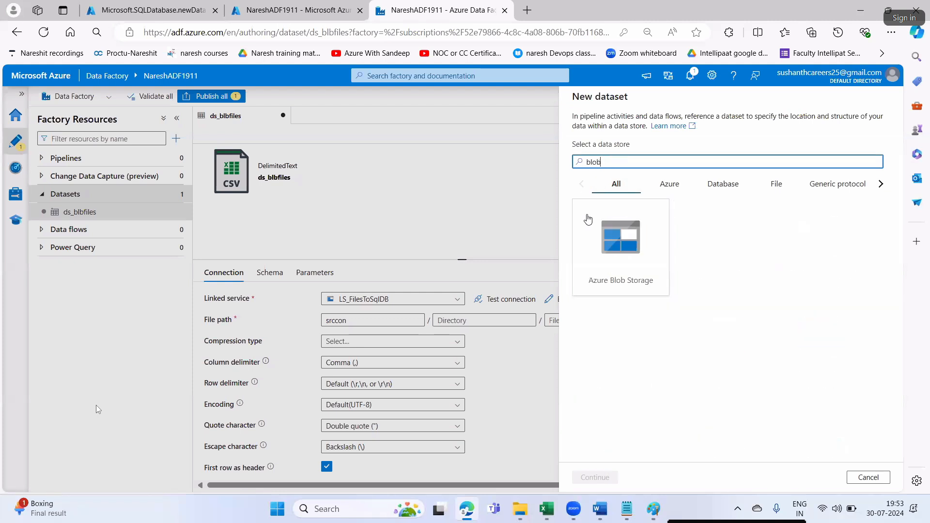
left_click(611, 268)
left_click(607, 477)
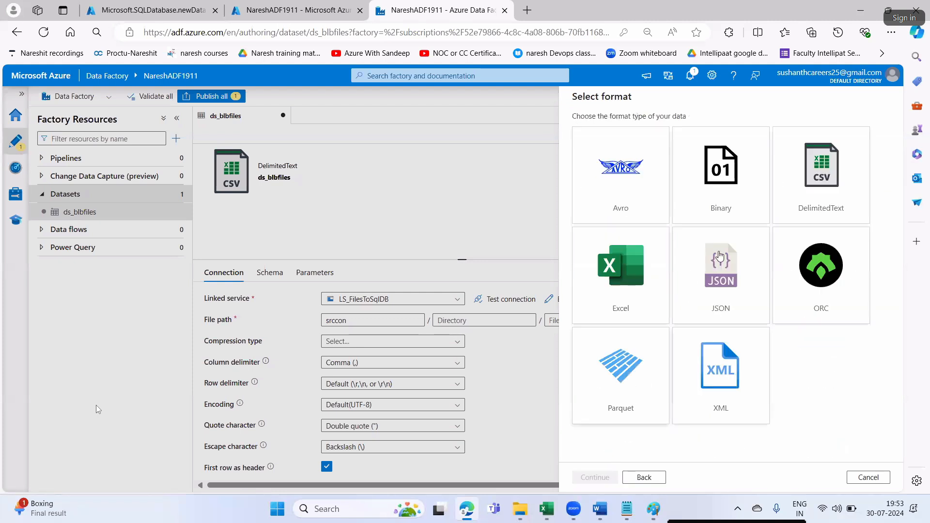
left_click(780, 201)
left_click(599, 479)
- Name it ds_blbfilestosql on linked service LS_FilesToSqlDB, consulting the notes
left_click_drag(629, 130, 565, 131)
type("ds_blbfilestosql")
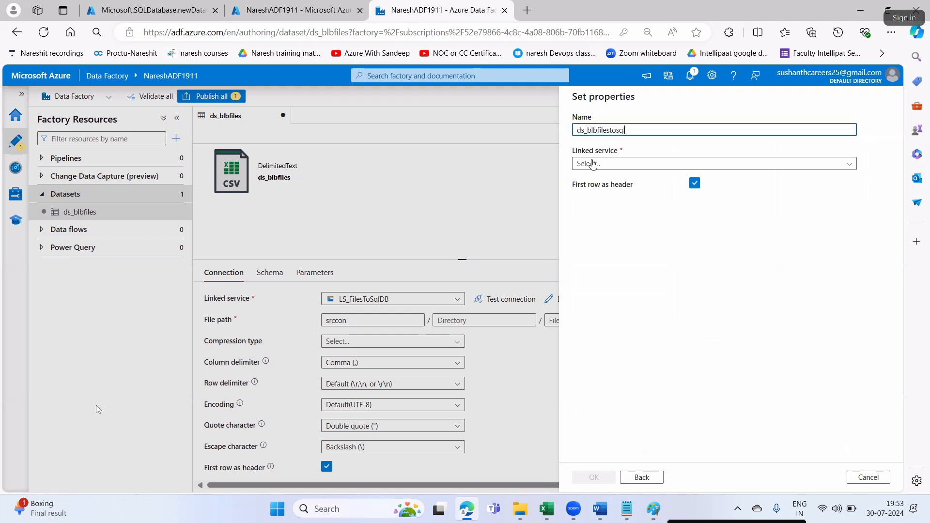
left_click(593, 164)
left_click(602, 213)
left_click(599, 509)
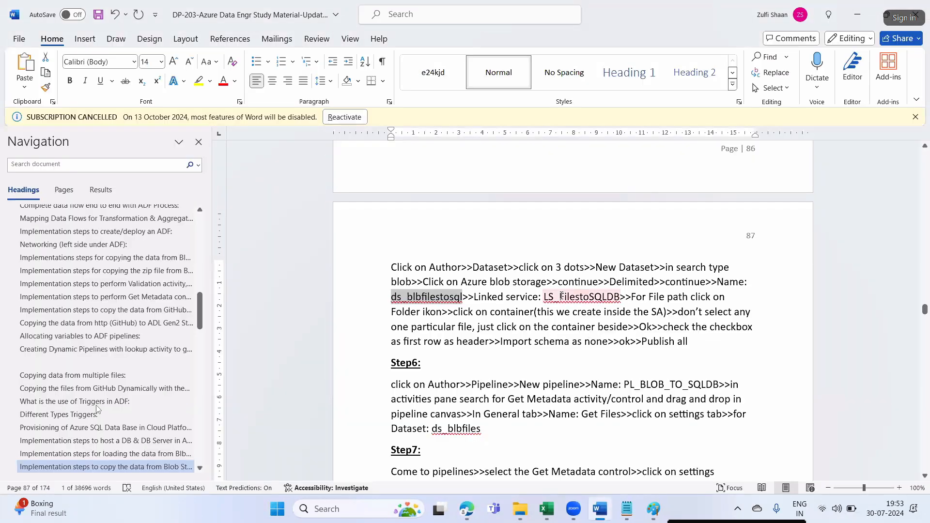
left_click_drag(559, 297, 602, 297)
key("alt+Tab")
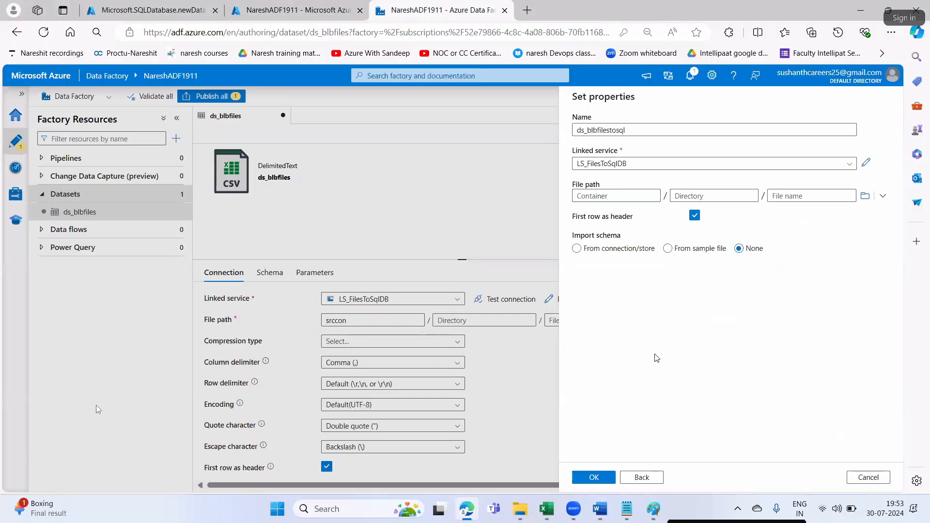
key("alt+Tab")
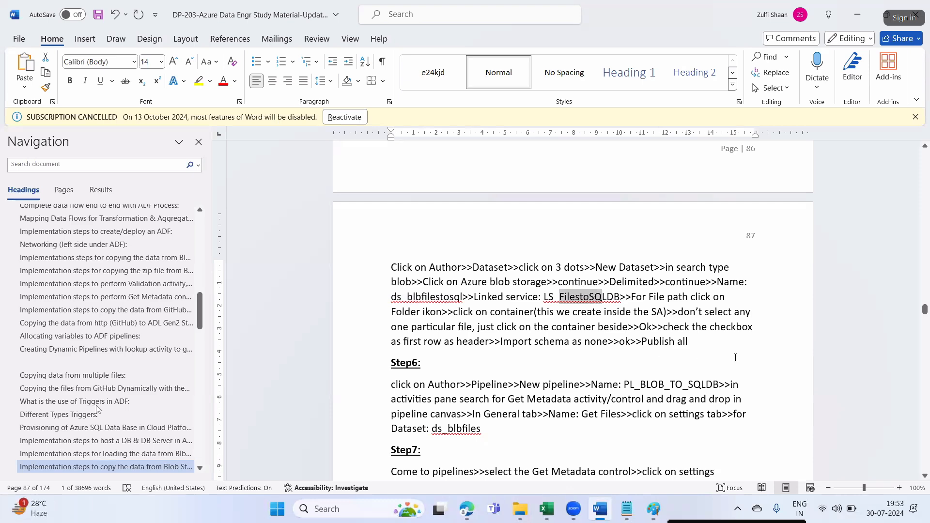
key("alt+Tab")
- Set file path srccon with schema import None and create the dataset
left_click(863, 195)
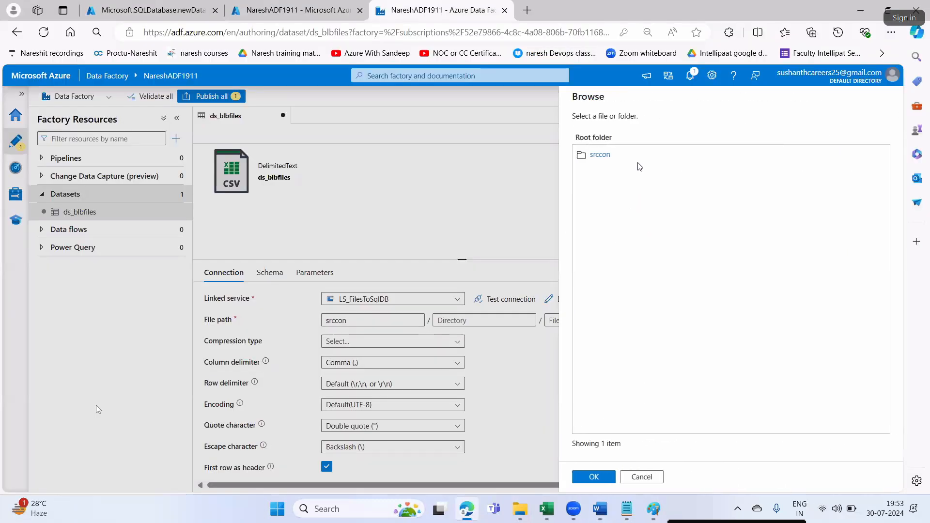
left_click(592, 477)
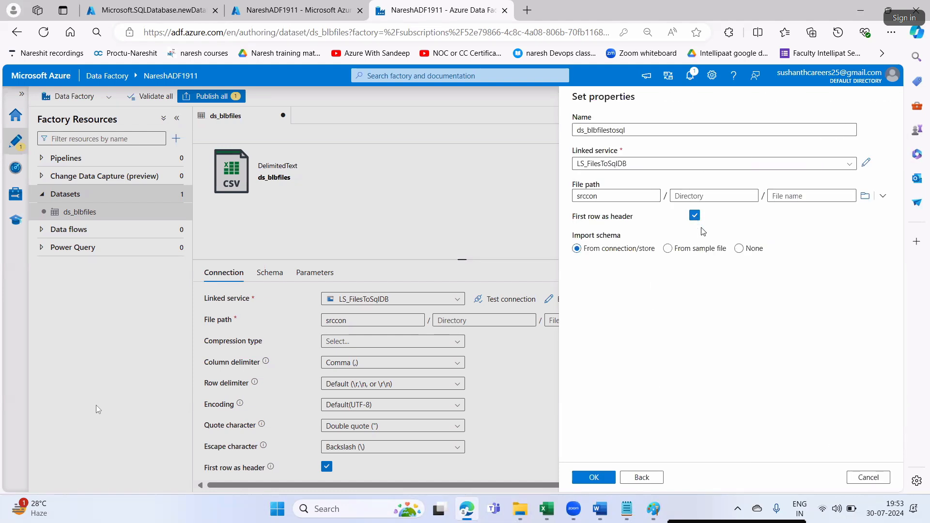
left_click(738, 249)
left_click(602, 477)
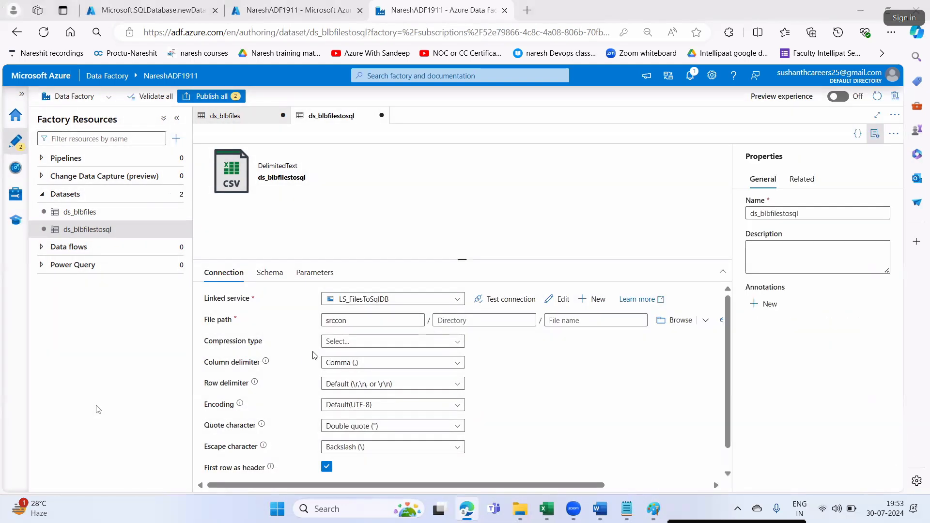
- Review the Word notes and highlight the 'New pipeline' text
key("alt+Tab")
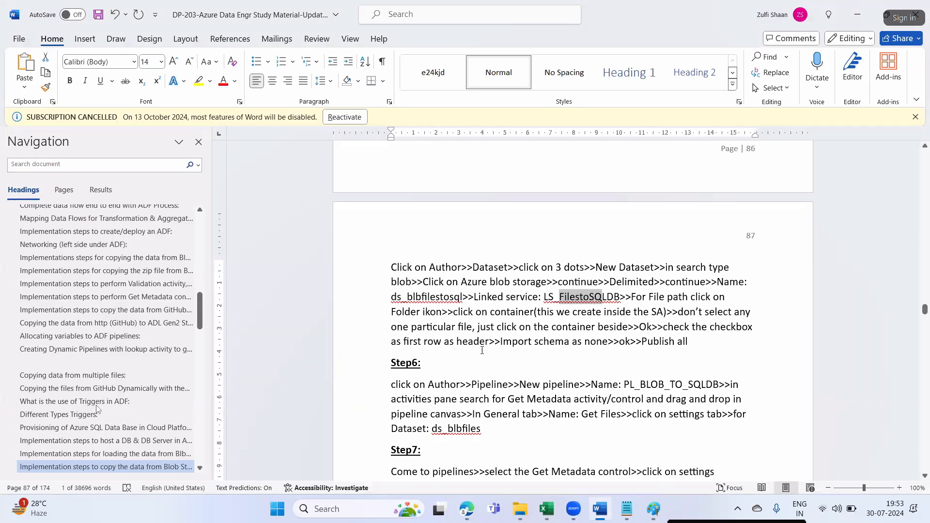
scroll(597, 354, "down", 2)
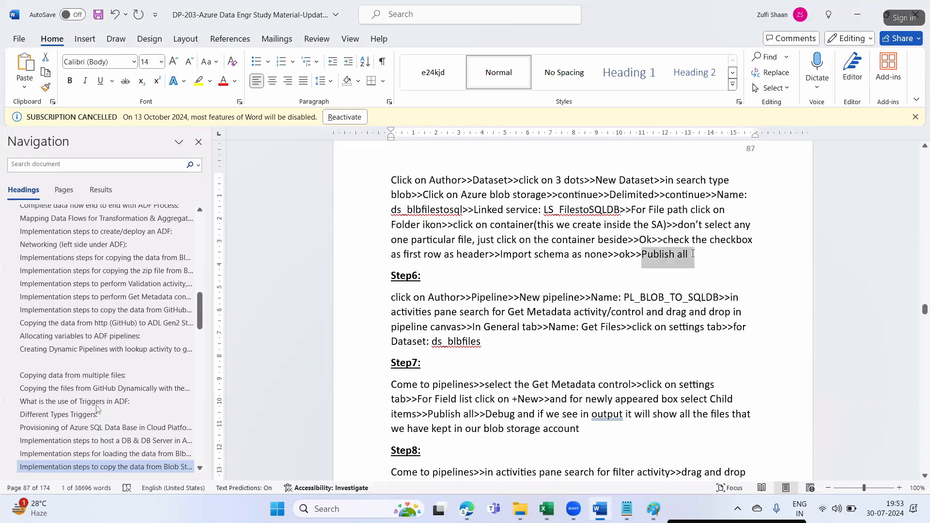
left_click(499, 329)
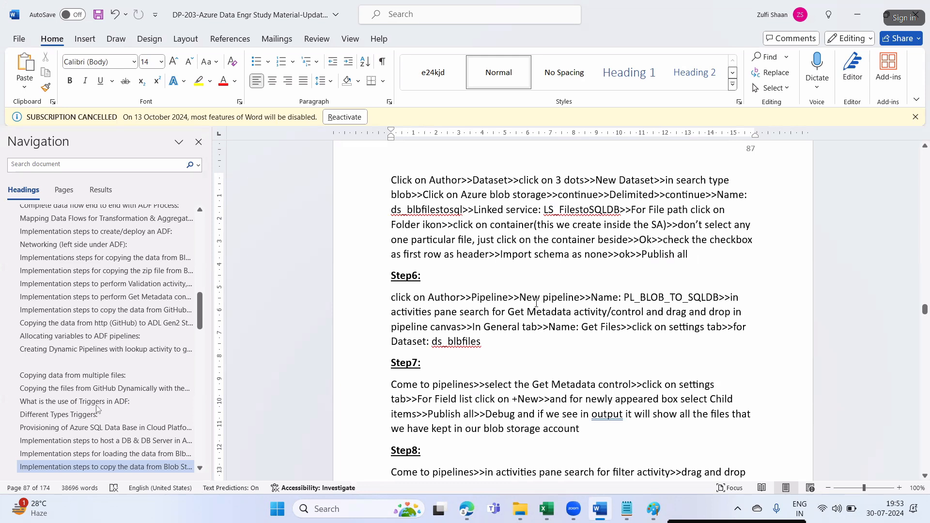
left_click_drag(529, 296, 571, 300)
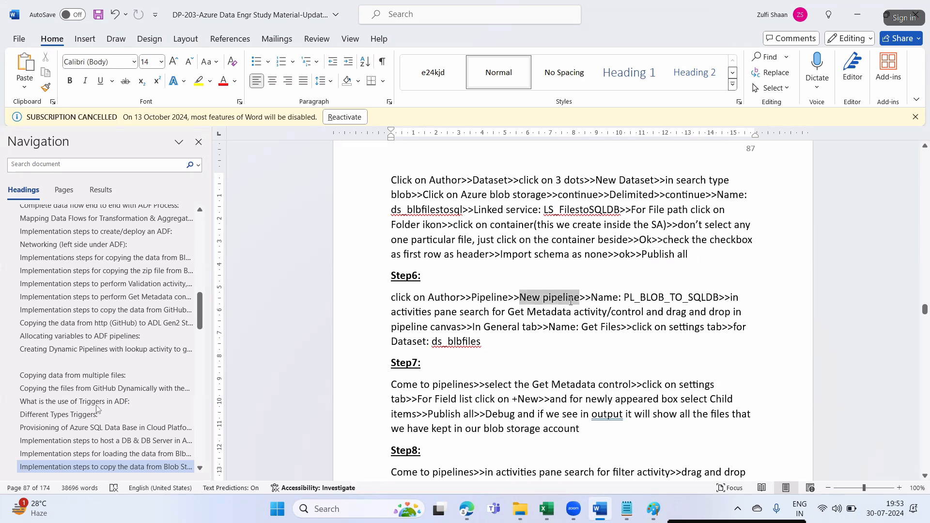
- Publish datasets ds_blbfiles and ds_blbfilestosql to the NareshADF1911 factory
key("alt+Tab")
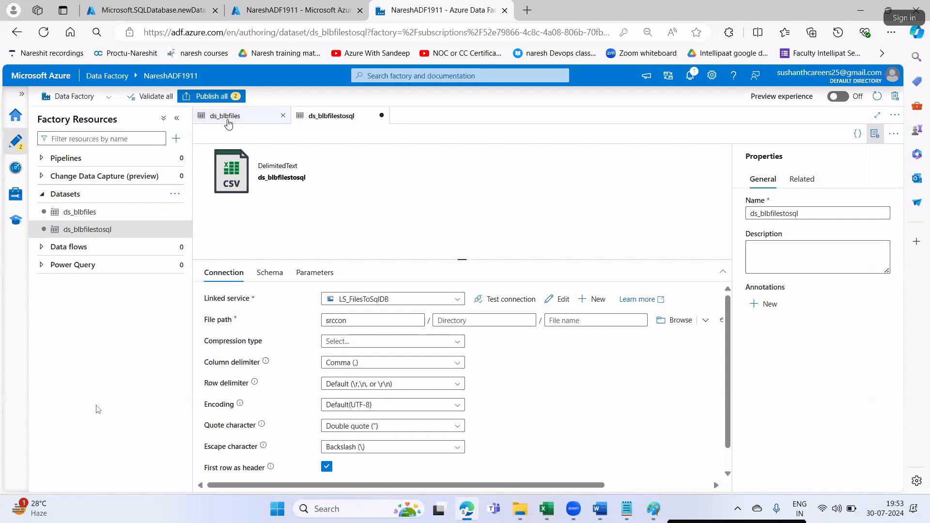
left_click(211, 96)
left_click(590, 478)
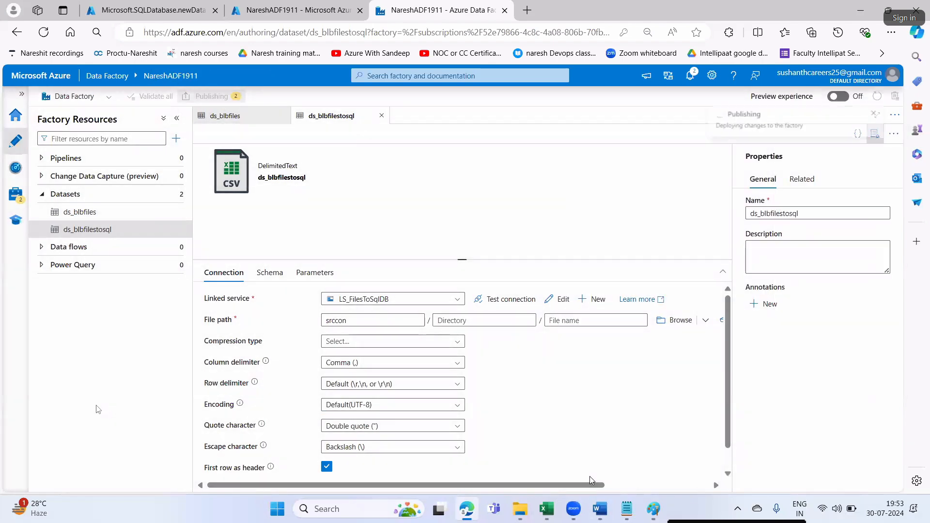
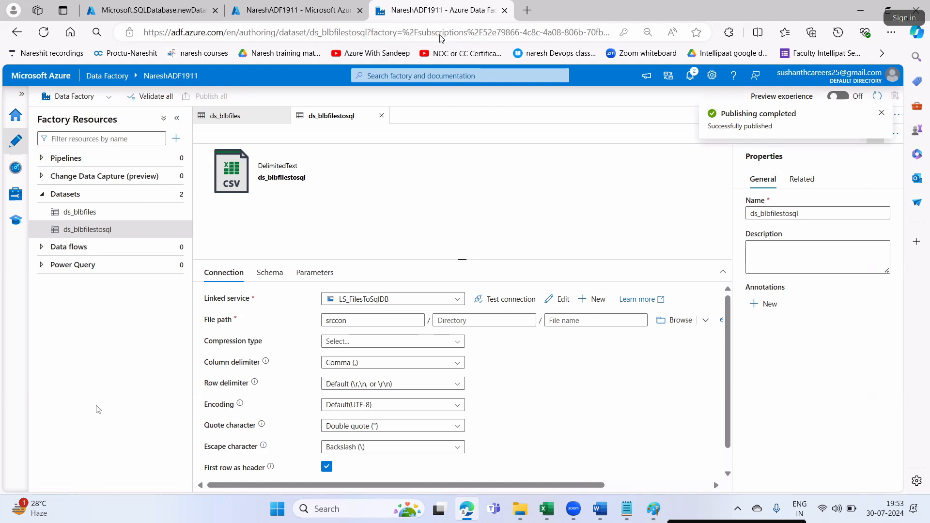
- Close the ds_blbfilestosql and ds_blbfiles dataset editor tabs
left_click(381, 116)
left_click(283, 115)
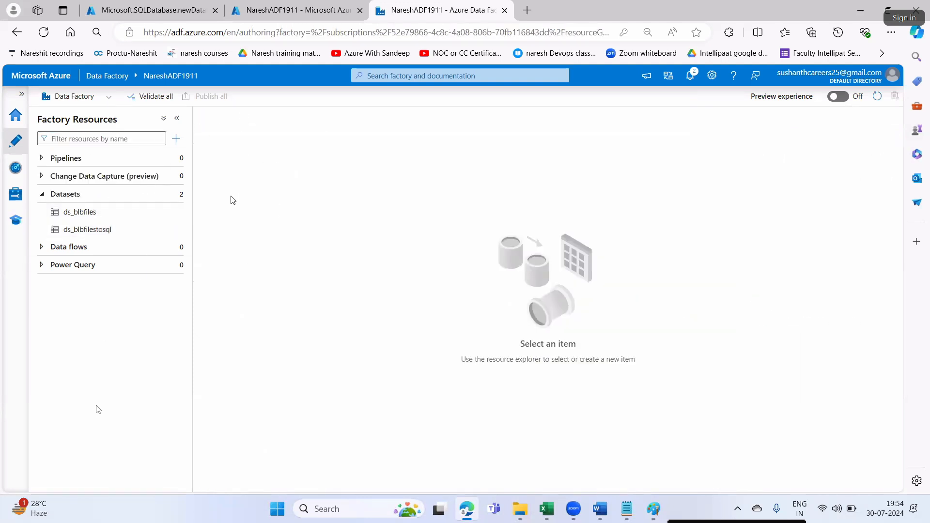
- Create a new pipeline named PL_BLOB_TO_SQLDB, copying the name from the Word notes
left_click(175, 158)
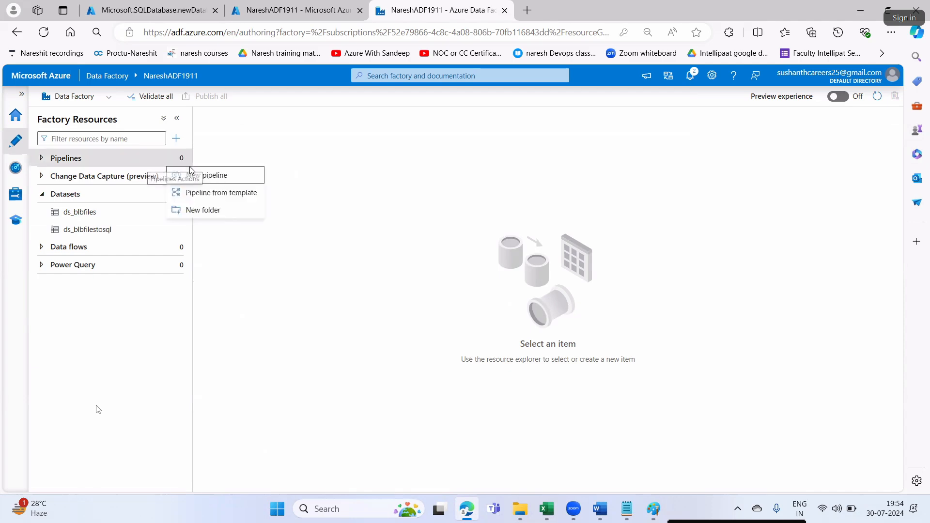
left_click(209, 175)
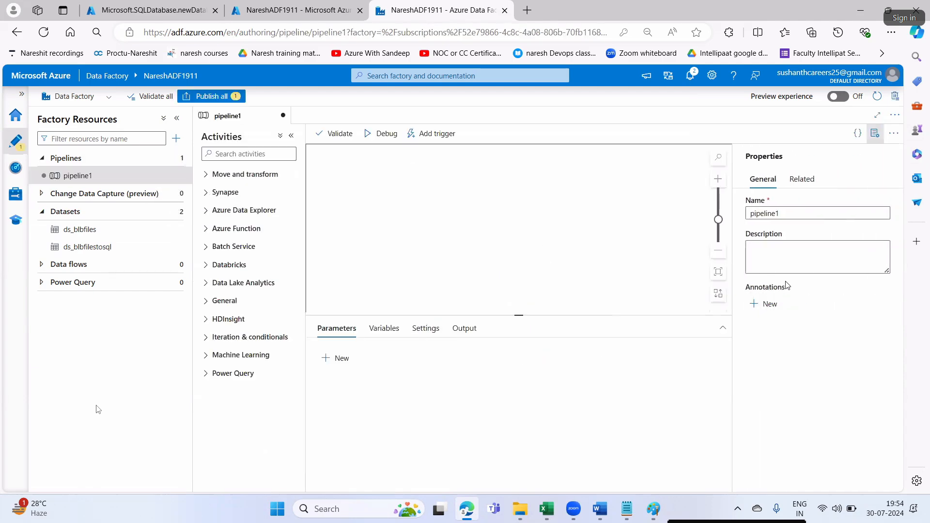
left_click(603, 511)
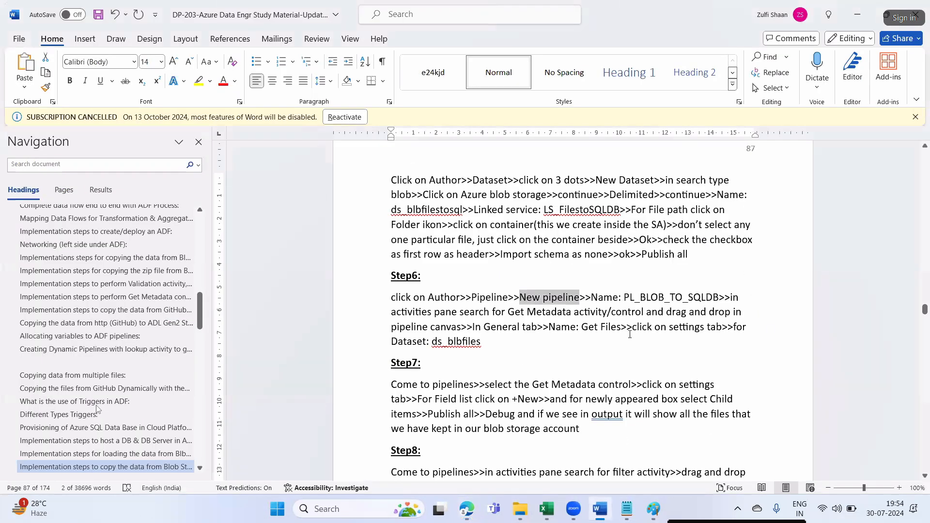
left_click_drag(624, 297, 719, 300)
key("ctrl+c")
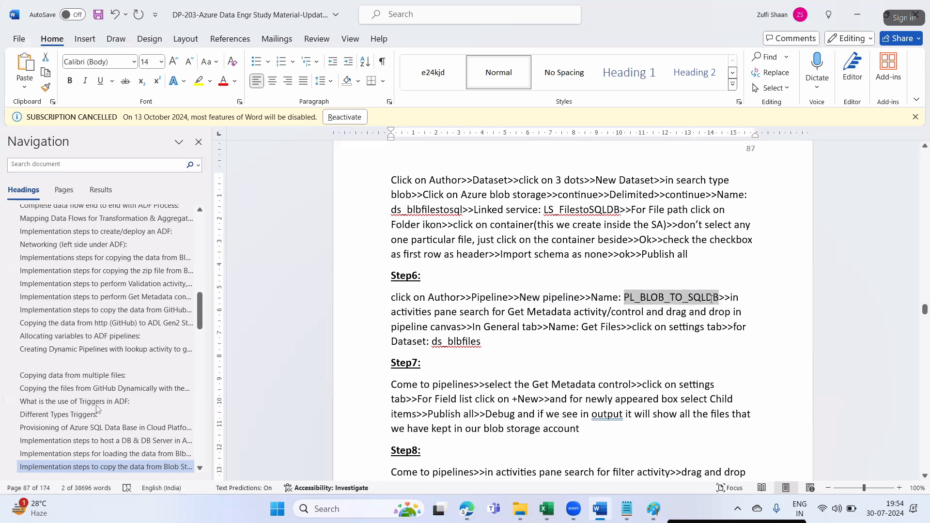
key("alt+Tab")
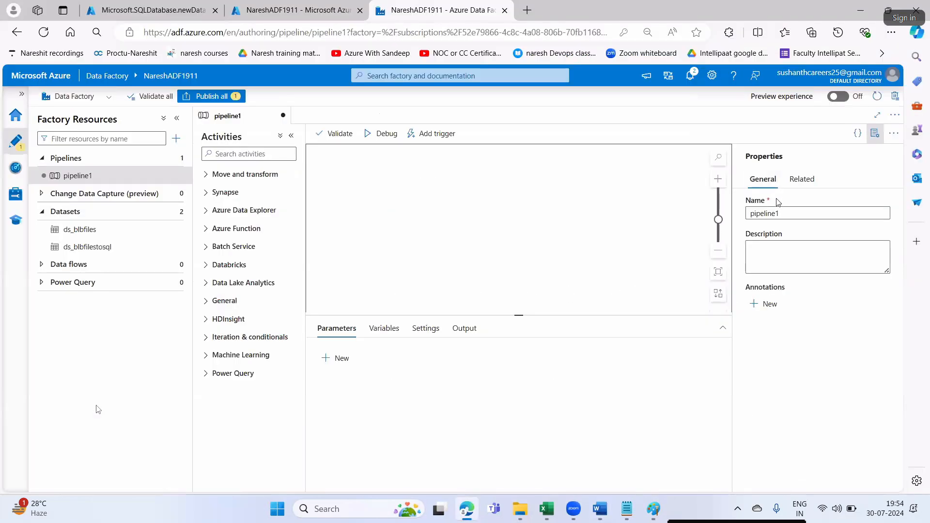
left_click_drag(781, 212, 747, 212)
key("ctrl+v")
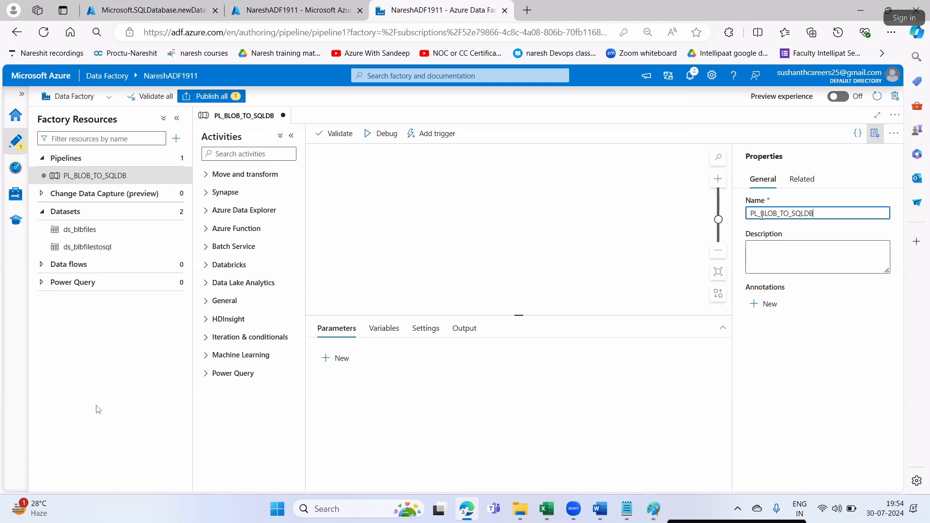
left_click_drag(766, 213, 809, 213)
left_click(790, 364)
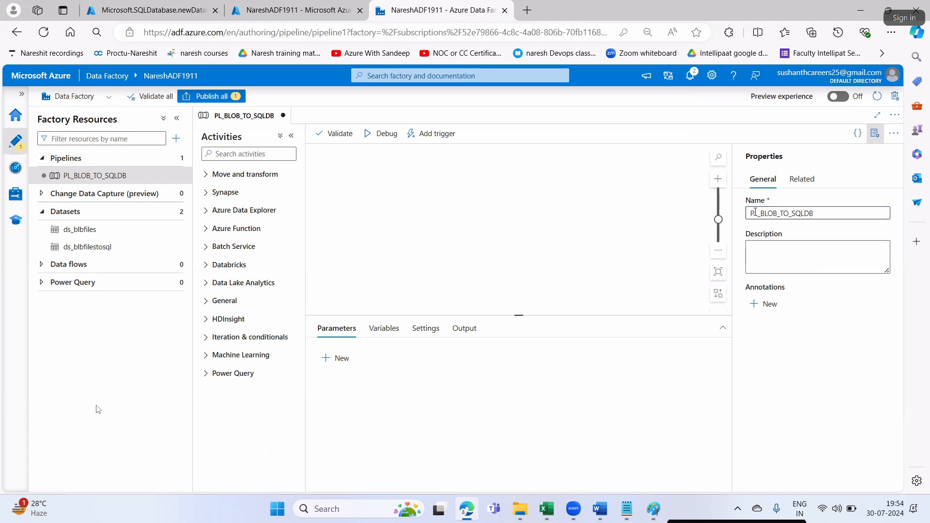
left_click_drag(751, 211, 819, 217)
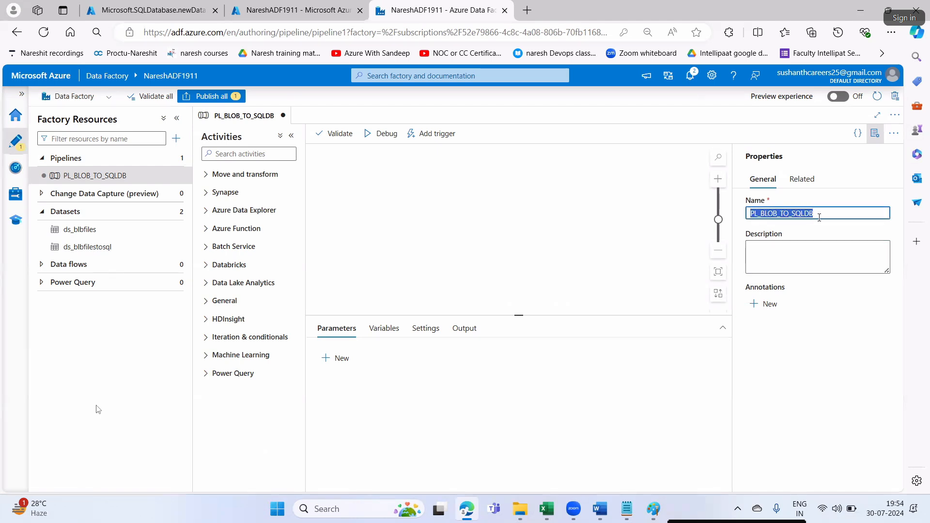
left_click(874, 134)
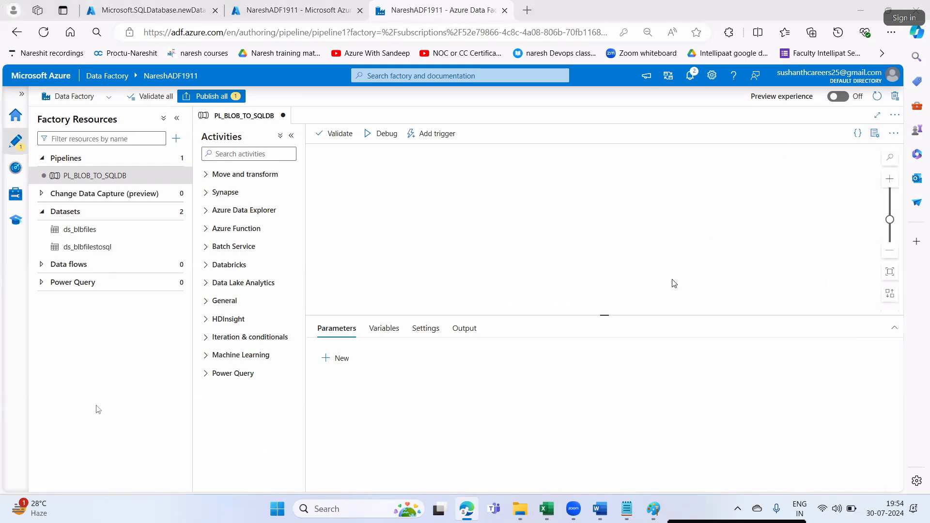
- Highlight the Get Metadata step and the activity name 'Get Files' in the notes
key("alt+Tab")
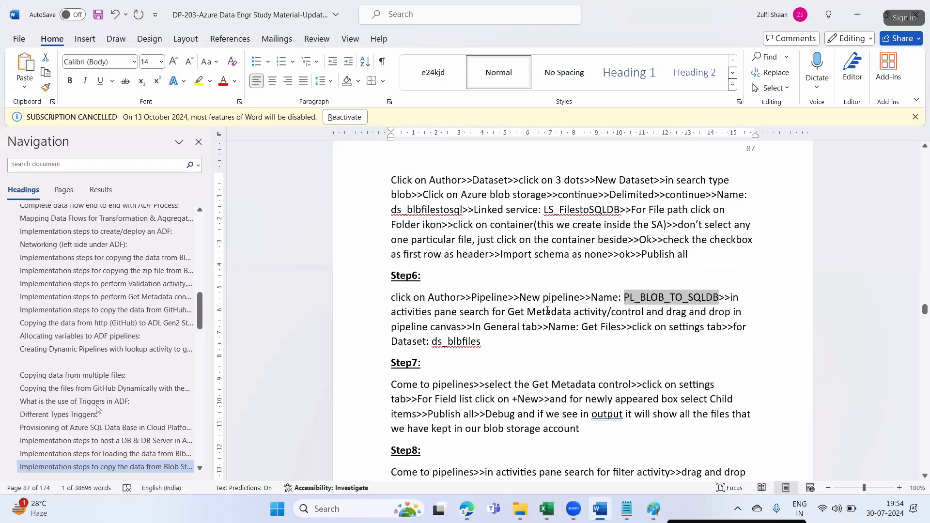
left_click_drag(547, 311, 594, 312)
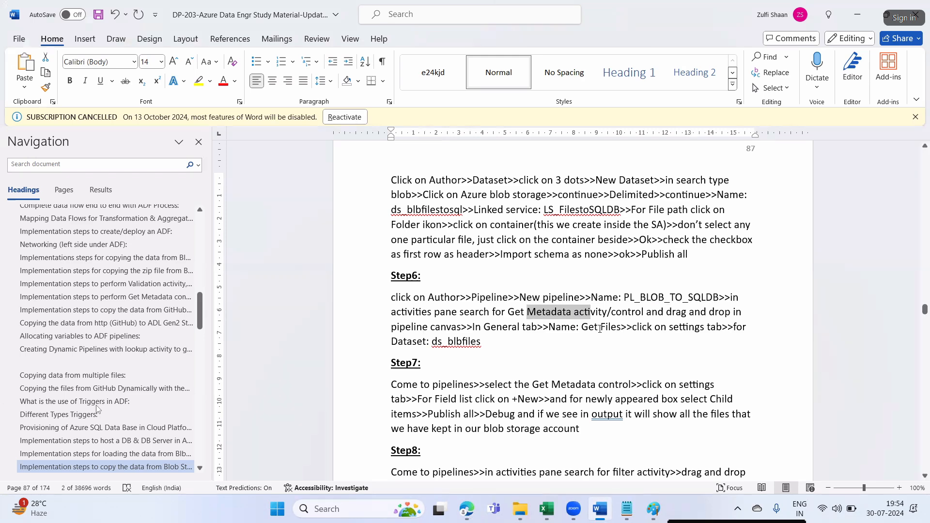
left_click_drag(582, 327, 621, 327)
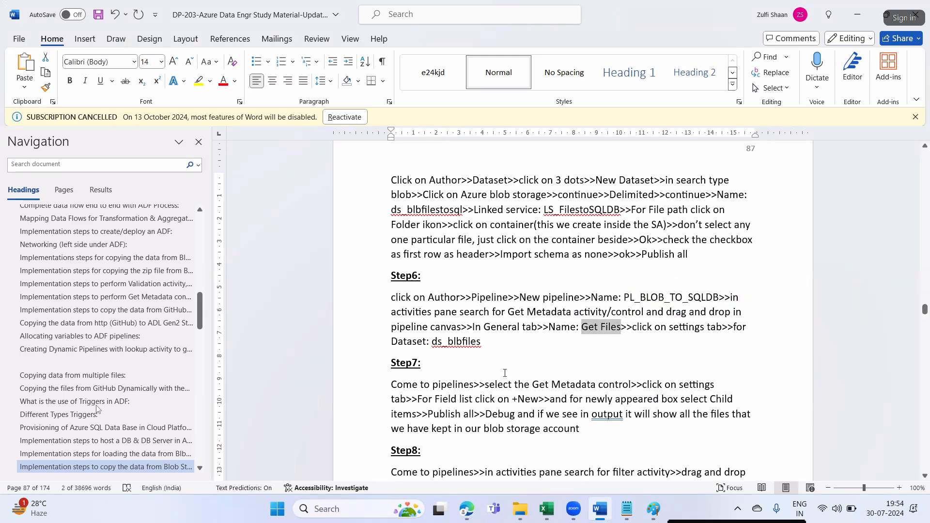
key("alt+Tab")
- Add a Get Metadata activity named 'Get Files' that uses dataset ds_blbfiles
left_click(220, 157)
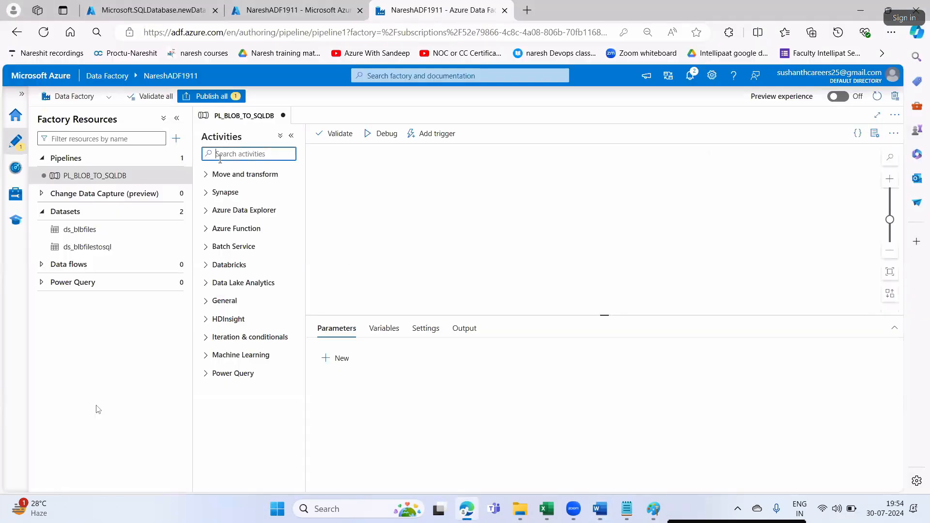
type("get")
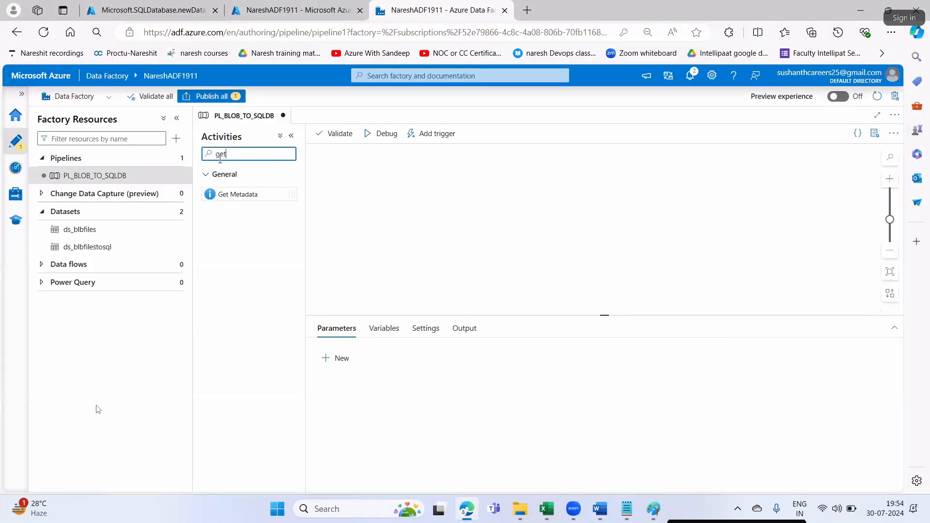
left_click_drag(237, 194, 429, 194)
left_click(494, 354)
key("ctrl+a")
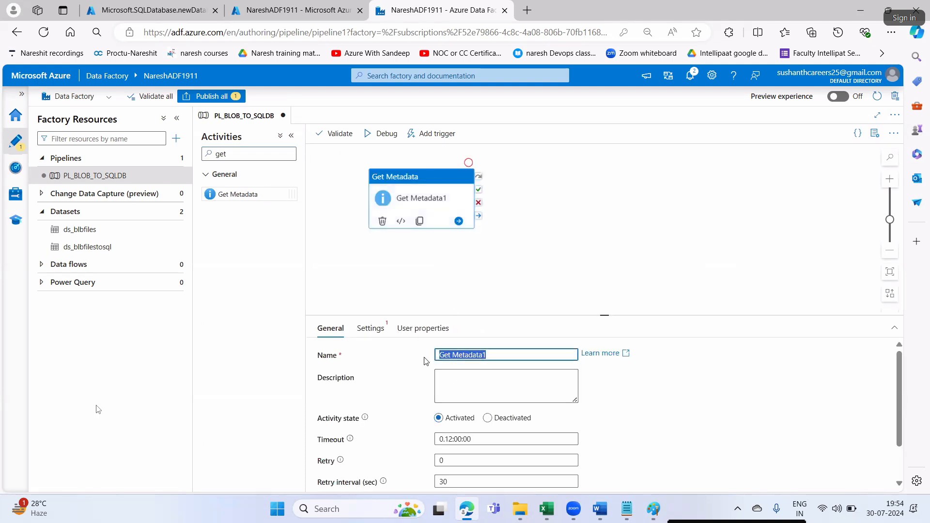
type("Get Files")
left_click(380, 331)
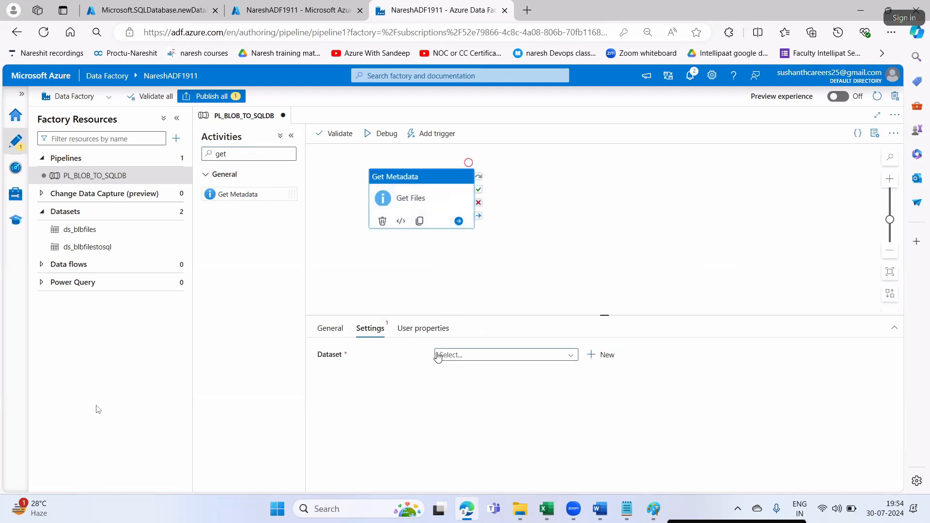
left_click(449, 359)
left_click(473, 372)
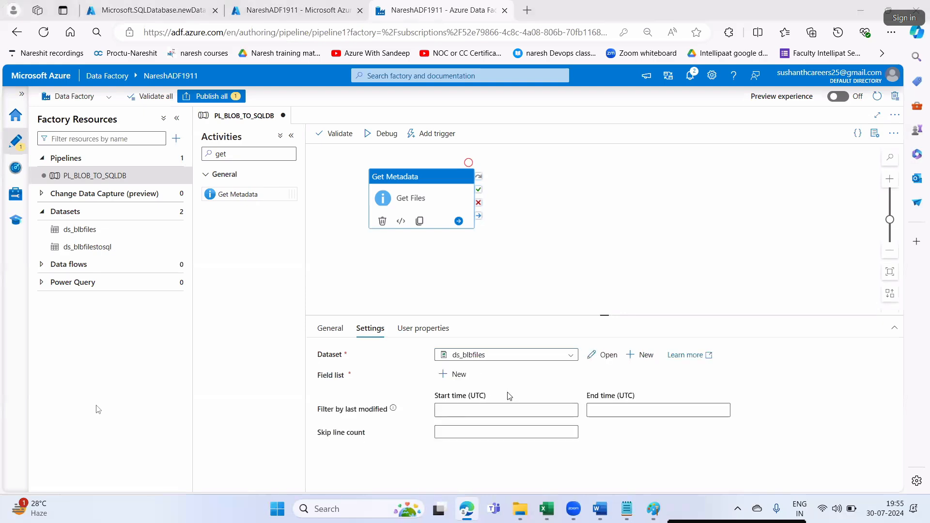
- Add Child items to the Get Files field list, as the notes instruct
key("alt+Tab")
scroll(632, 366, "down", 3)
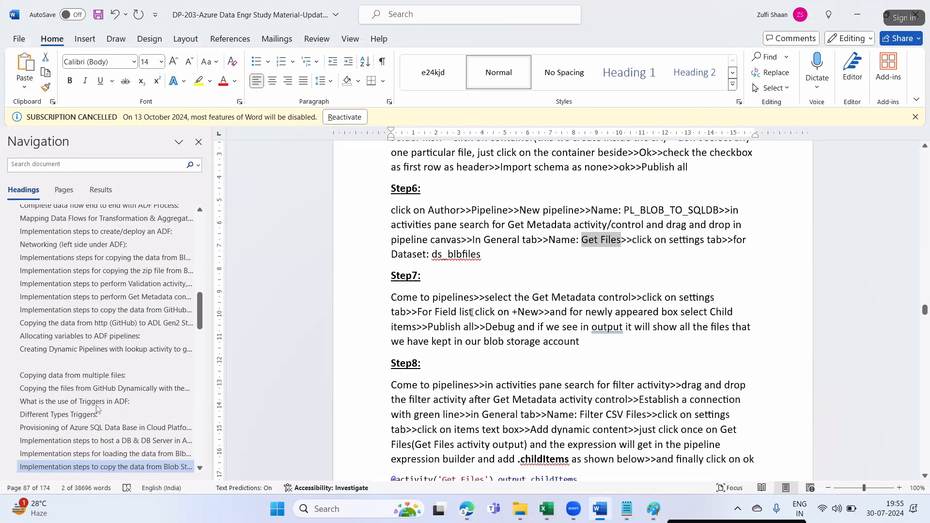
left_click_drag(466, 312, 516, 312)
left_click_drag(616, 313, 707, 314)
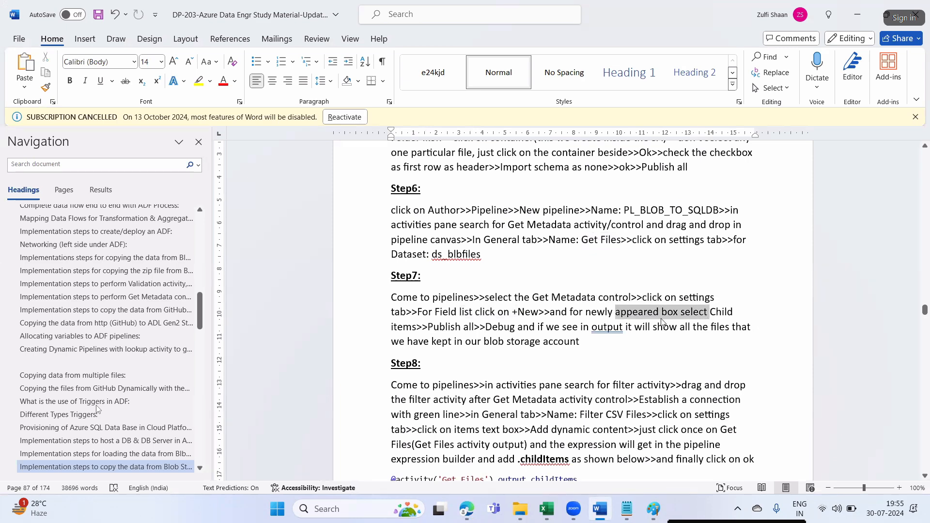
left_click(450, 327)
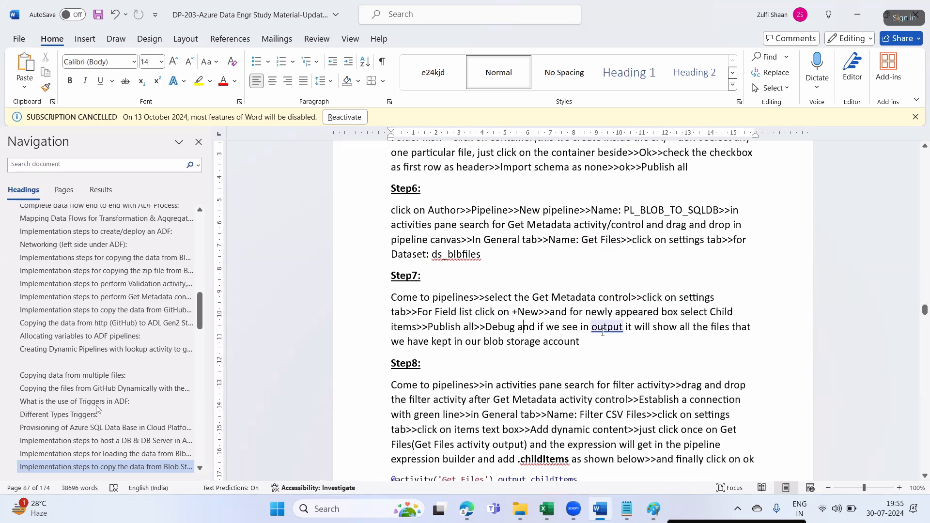
key("alt+Tab")
left_click(467, 377)
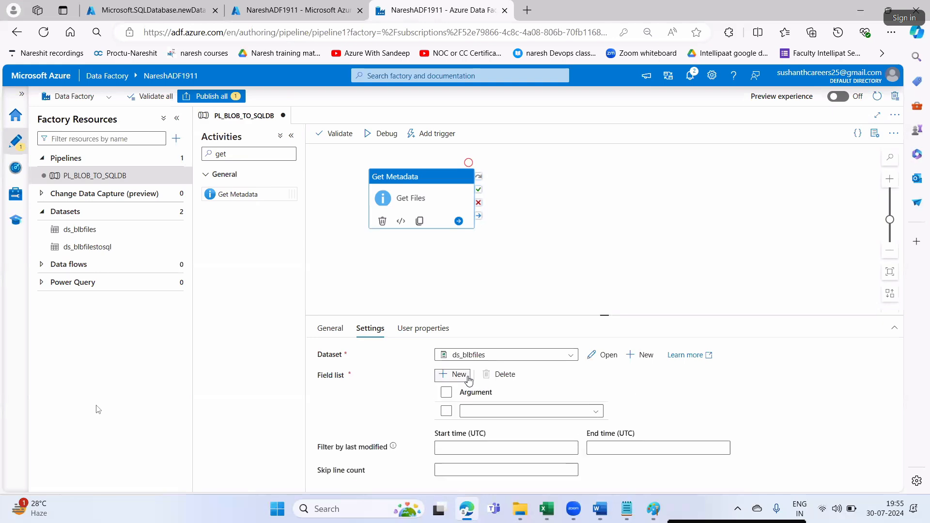
left_click(483, 410)
left_click(508, 426)
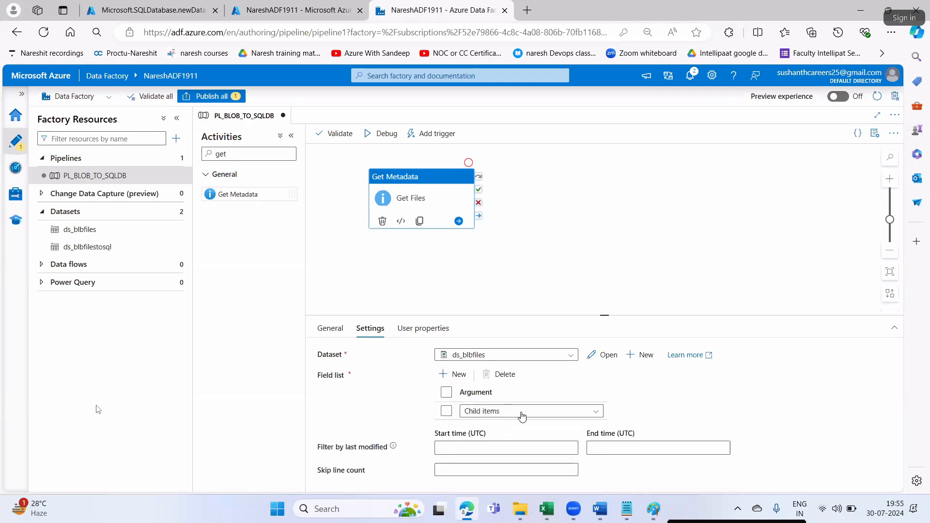
- Review the notes on the publish, debug and blob storage steps
key("alt+Tab")
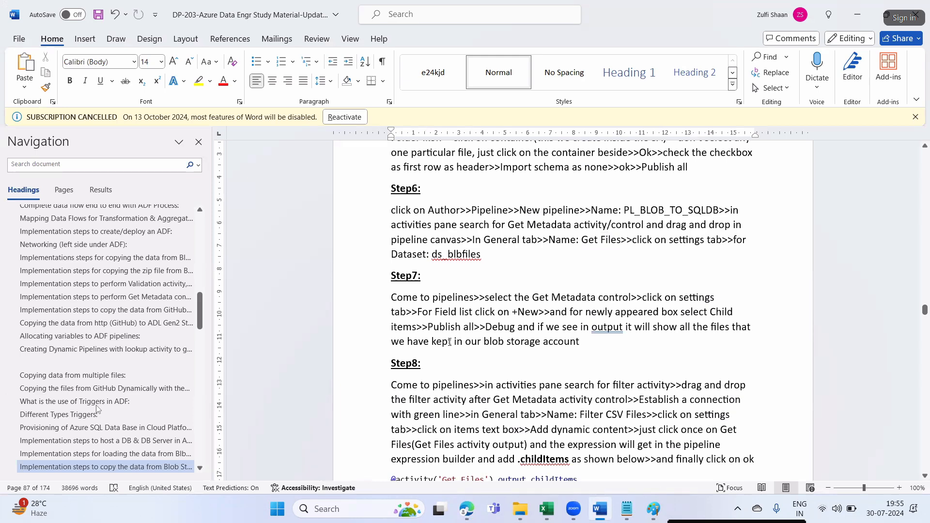
left_click_drag(438, 331, 464, 331)
left_click(477, 341)
left_click(481, 330)
left_click_drag(409, 344, 506, 346)
left_click(573, 356)
key("alt+Tab")
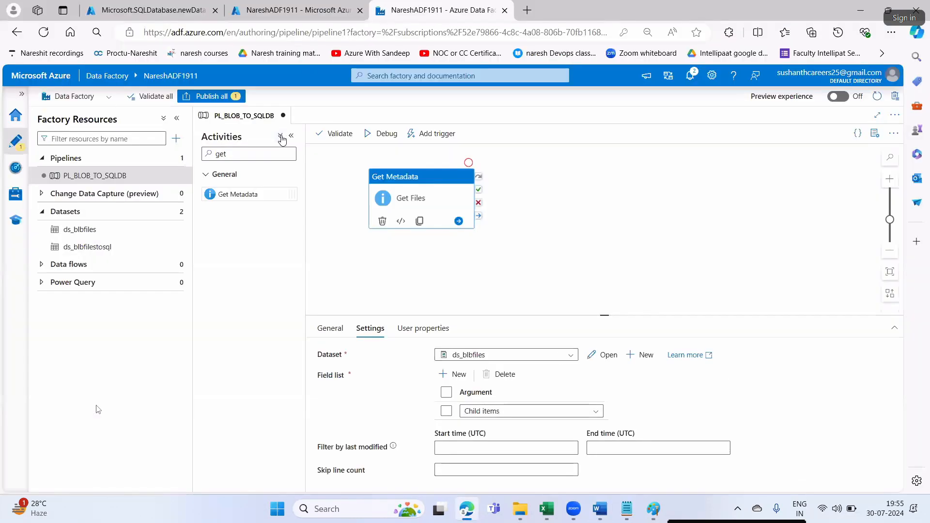
- Publish PL_BLOB_TO_SQLDB, then read Step8's filter-after-Get-Metadata instructions in the notes
left_click(210, 96)
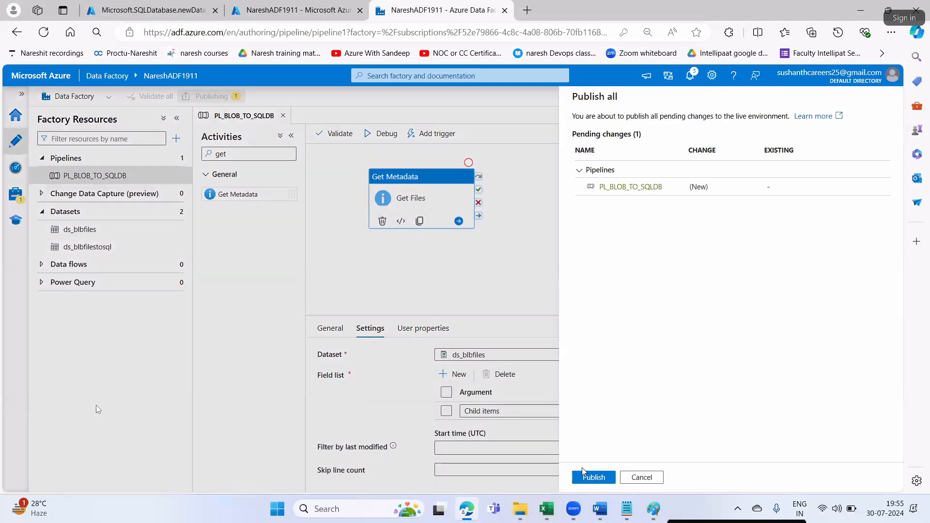
left_click(587, 479)
key("alt+Tab")
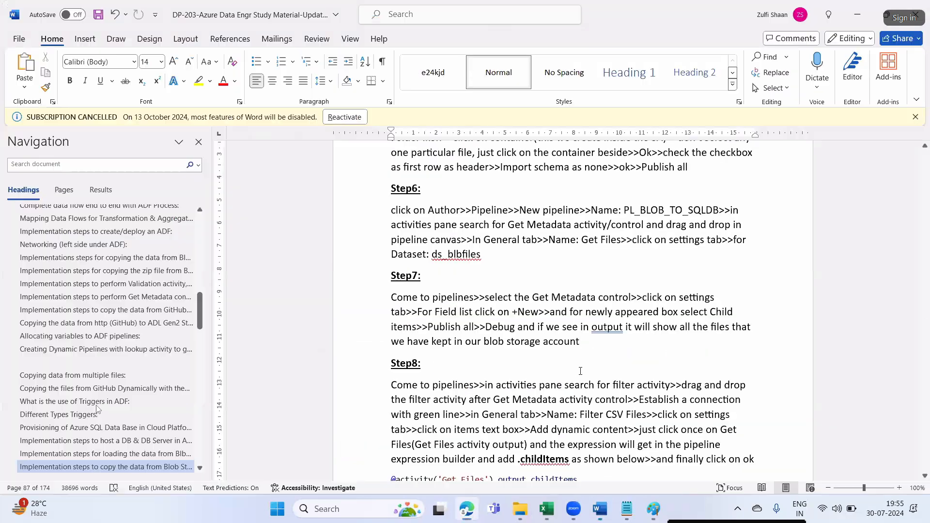
scroll(548, 367, "down", 3)
left_click_drag(506, 269, 681, 272)
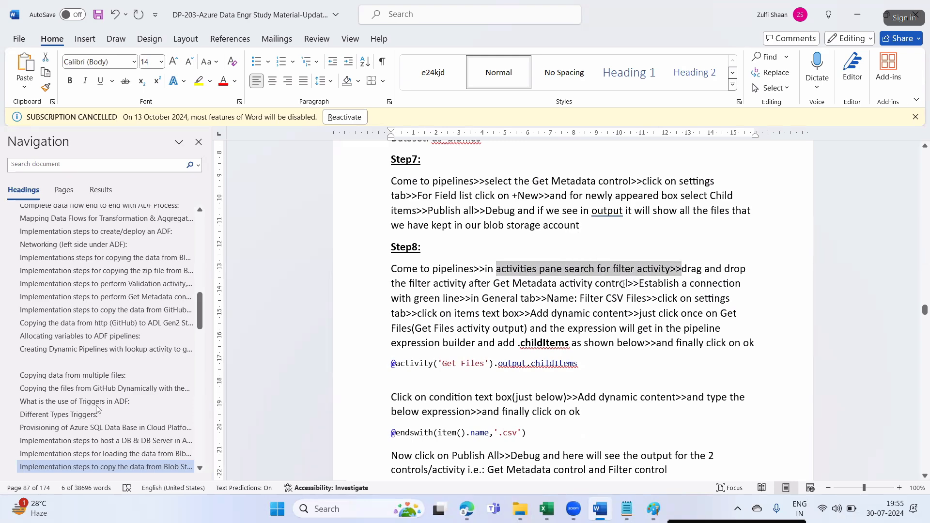
left_click_drag(627, 285, 512, 284)
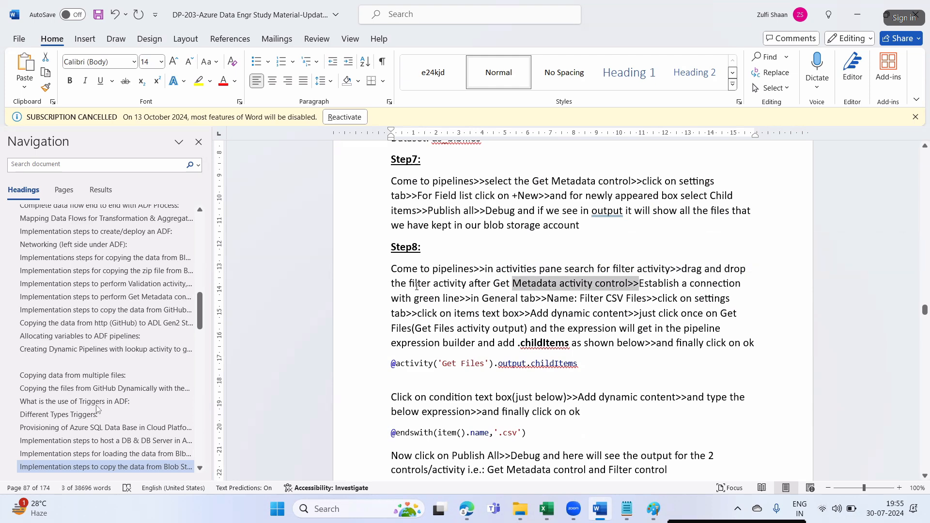
key("alt+Tab")
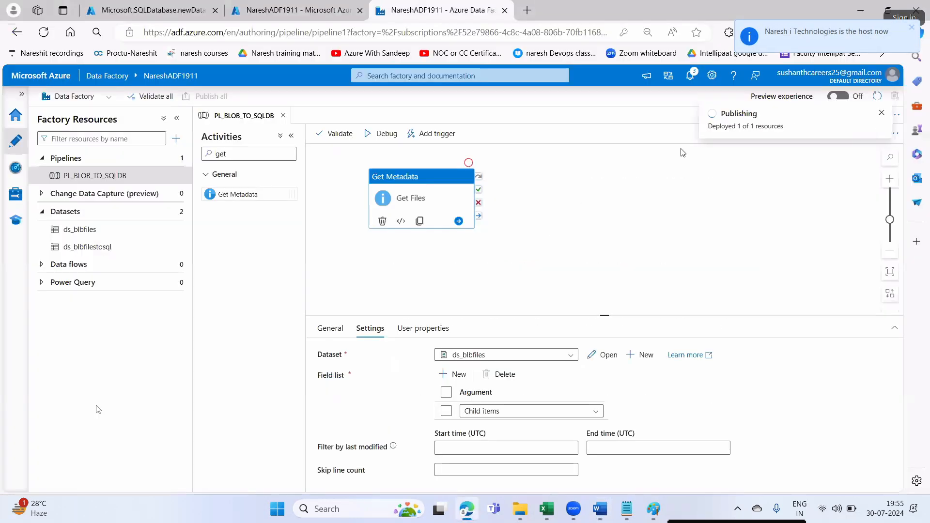
left_click(699, 182)
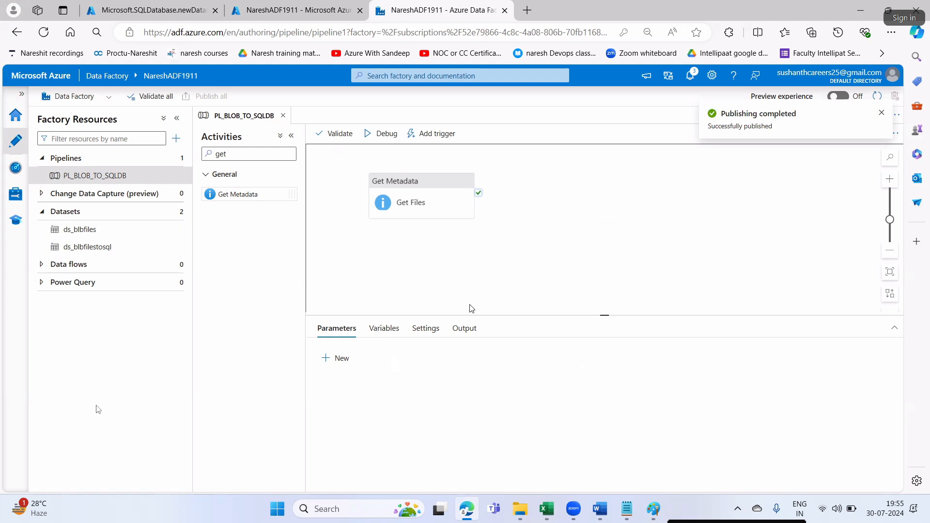
- Add a Filter activity that runs after Get Files succeeds
left_click_drag(396, 183, 378, 182)
left_click(276, 150)
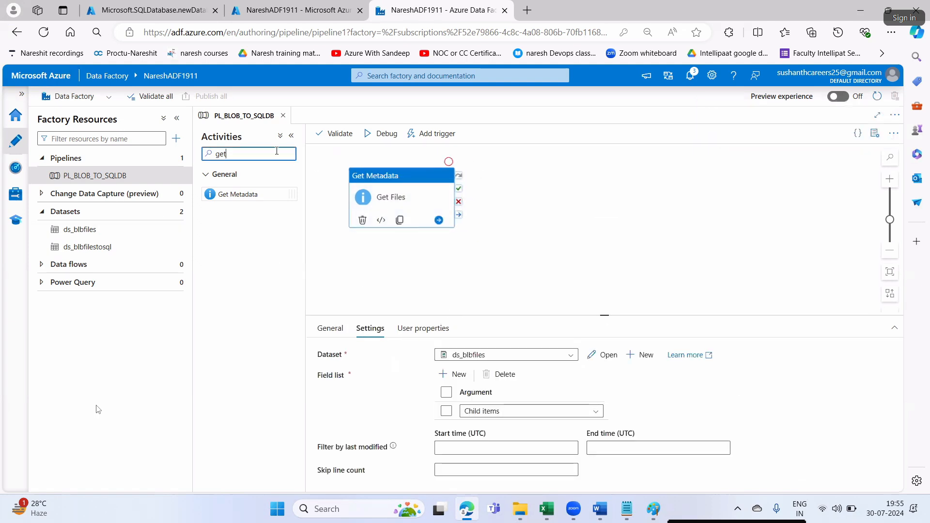
key("BackSpace")
key("BackSpace")
key("BackSpace")
type("filter")
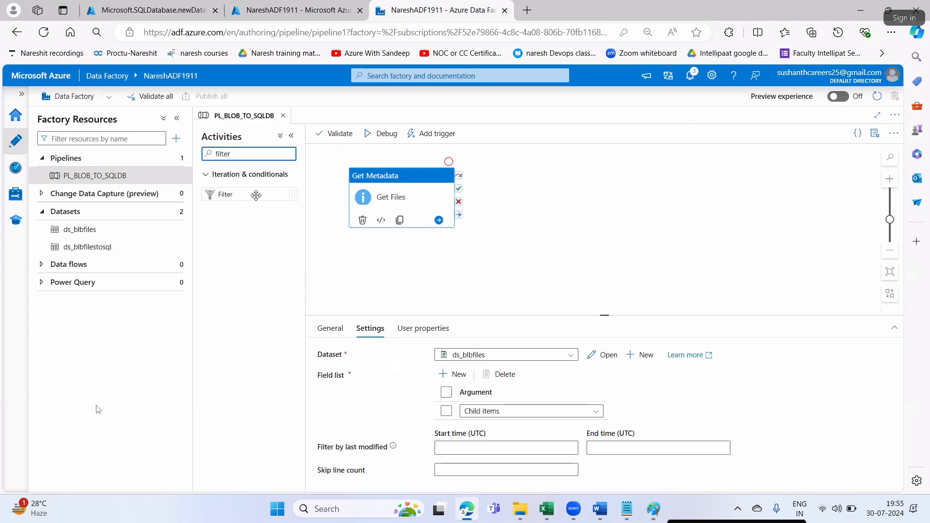
left_click_drag(256, 193, 521, 207)
left_click_drag(459, 193, 550, 183)
left_click(550, 182)
- Rename the Filter activity to 'Filter CSV Files', copying the name from the notes
key("alt+Tab")
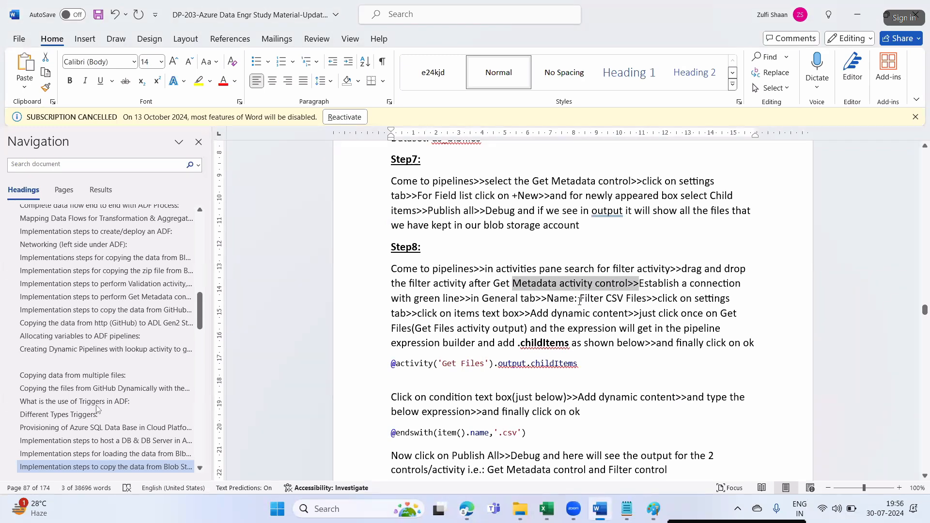
left_click_drag(581, 299, 645, 306)
key("ctrl+c")
key("alt+Tab")
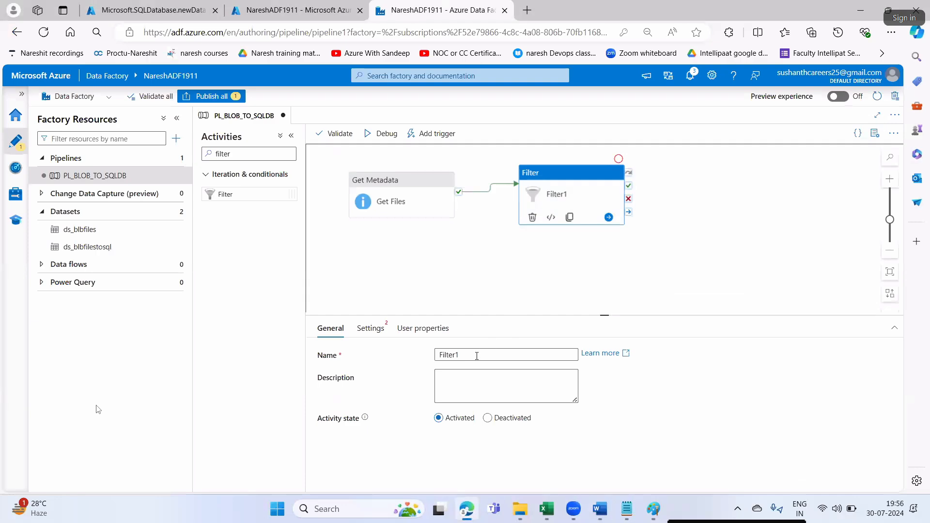
left_click_drag(465, 355, 425, 359)
key("ctrl+v")
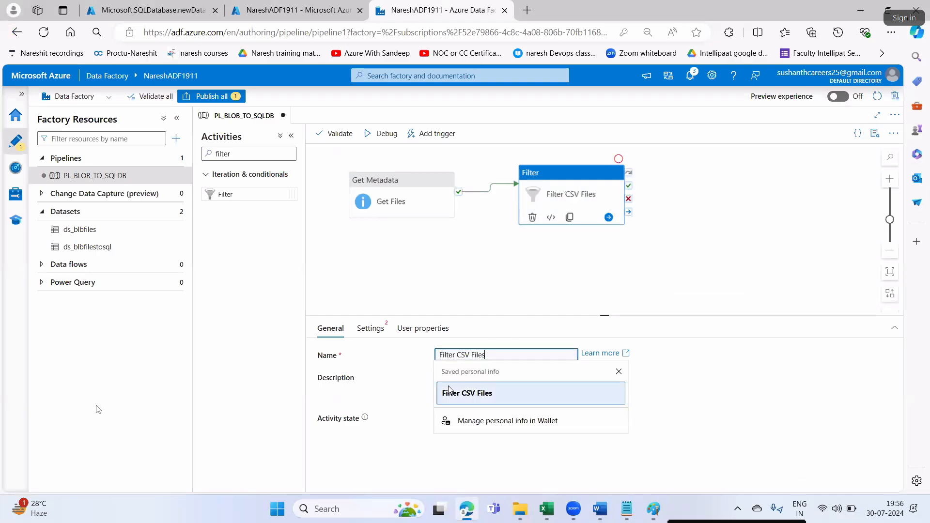
- Read the expression builder note, then bring up the filter's Items setting
key("alt+Tab")
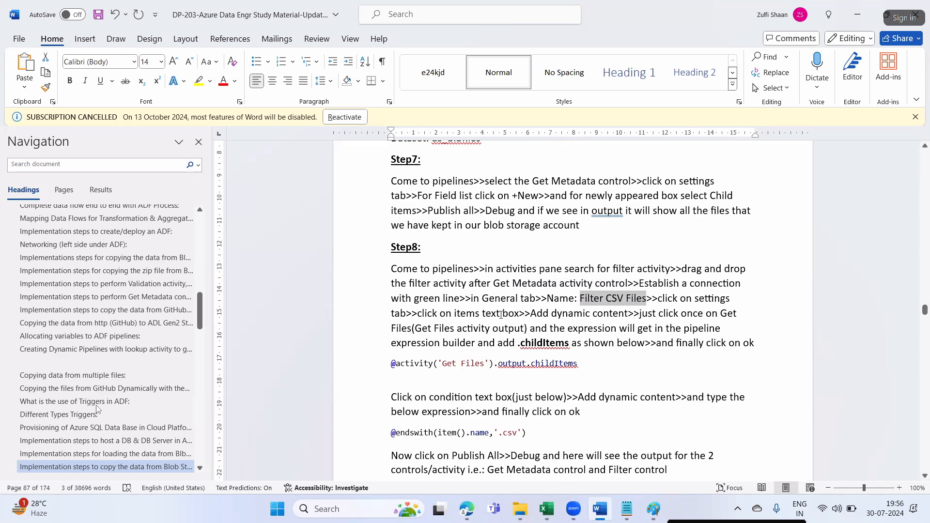
left_click(549, 314)
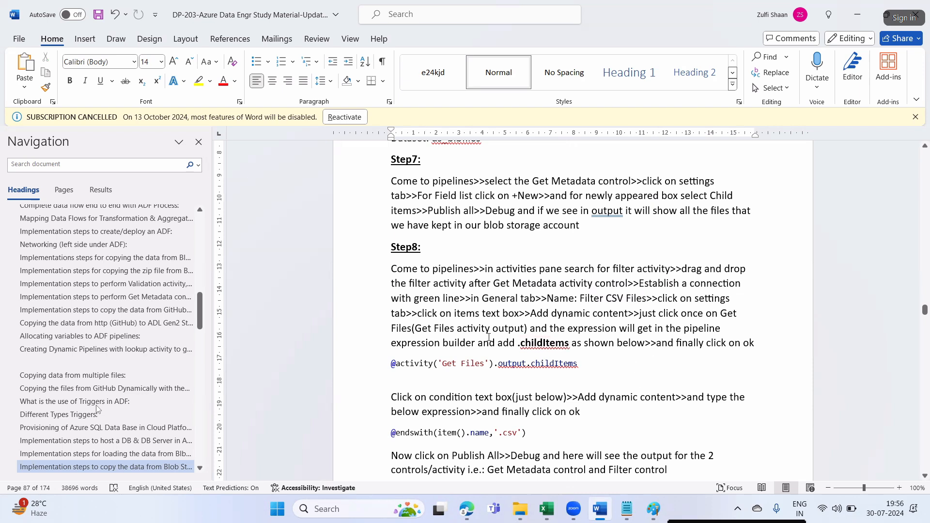
left_click_drag(539, 328, 664, 329)
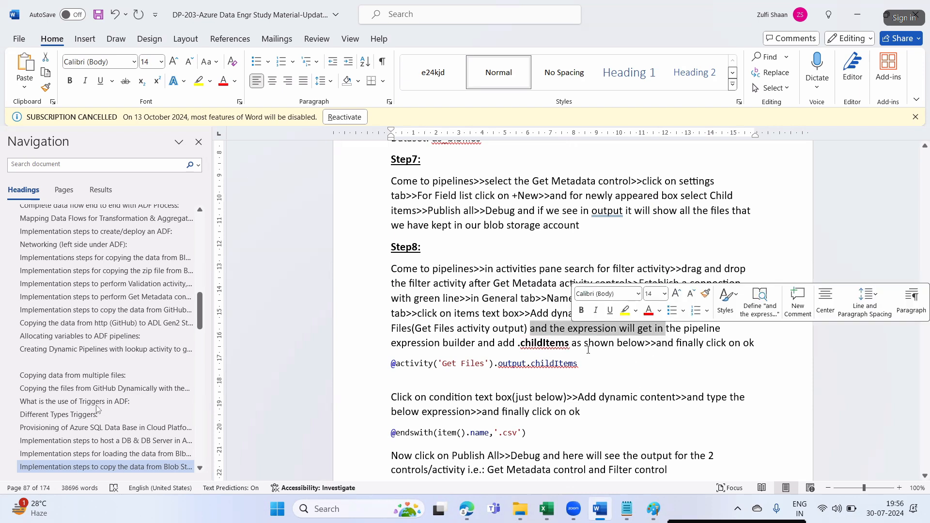
left_click(536, 343)
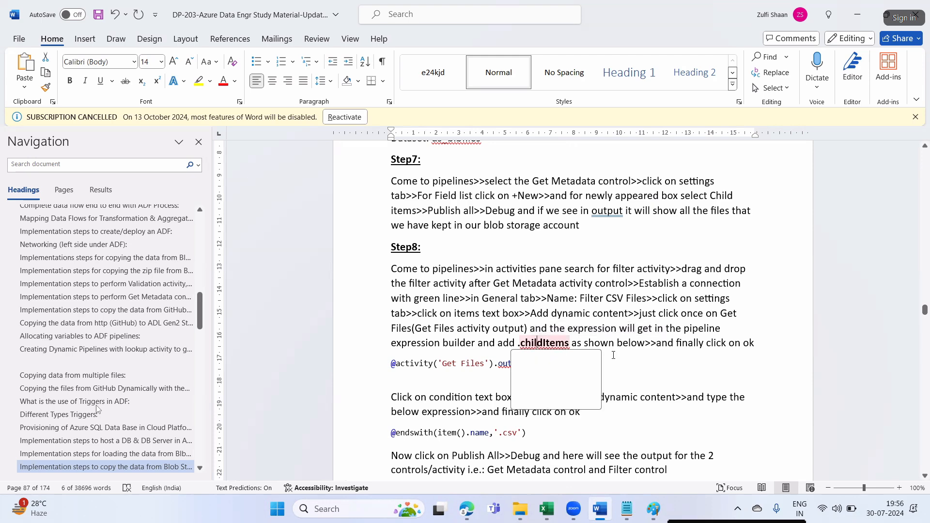
key("alt+Tab")
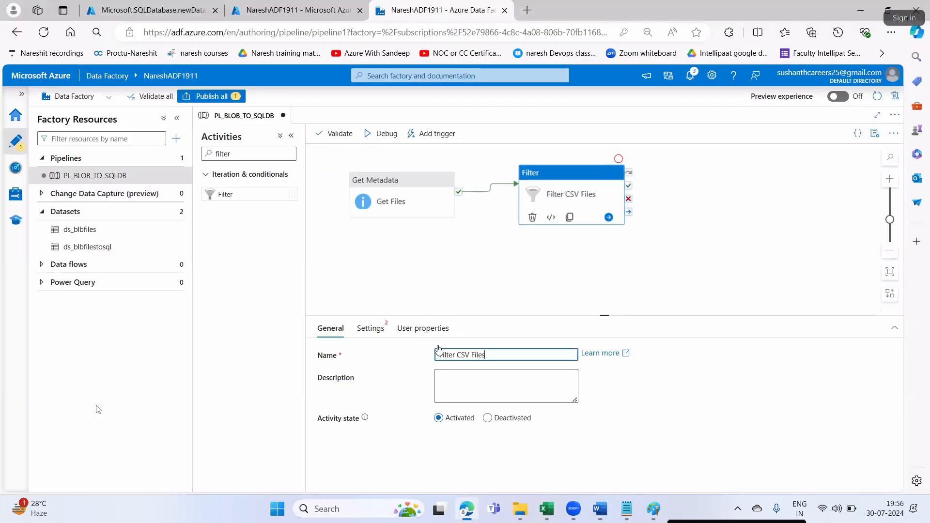
left_click(369, 327)
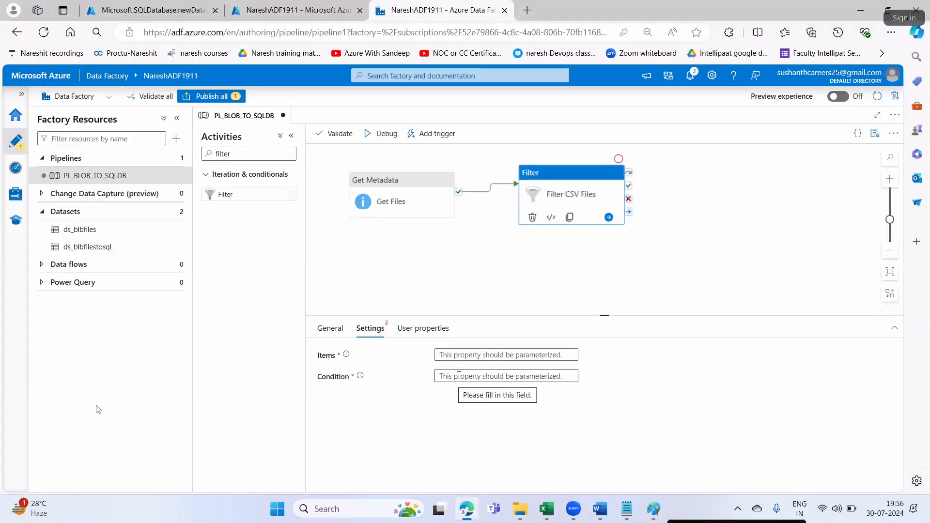
left_click(459, 359)
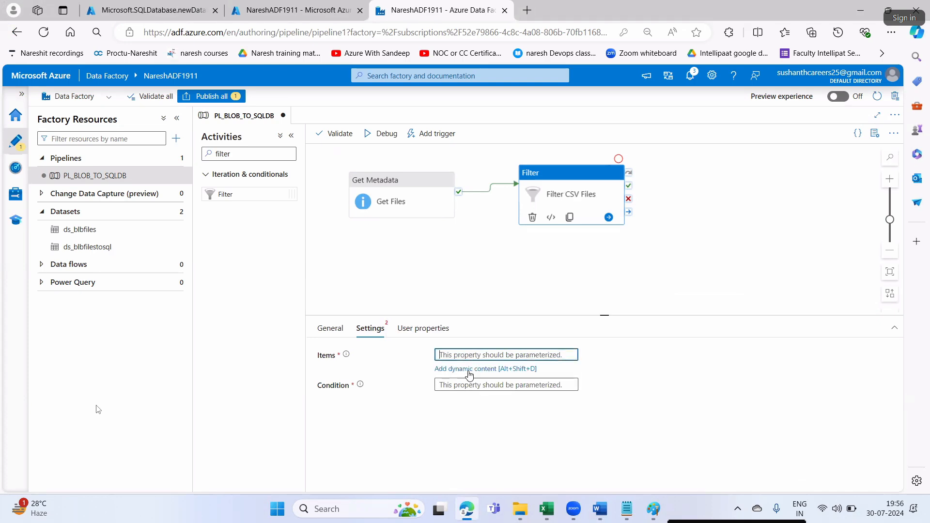
left_click(469, 369)
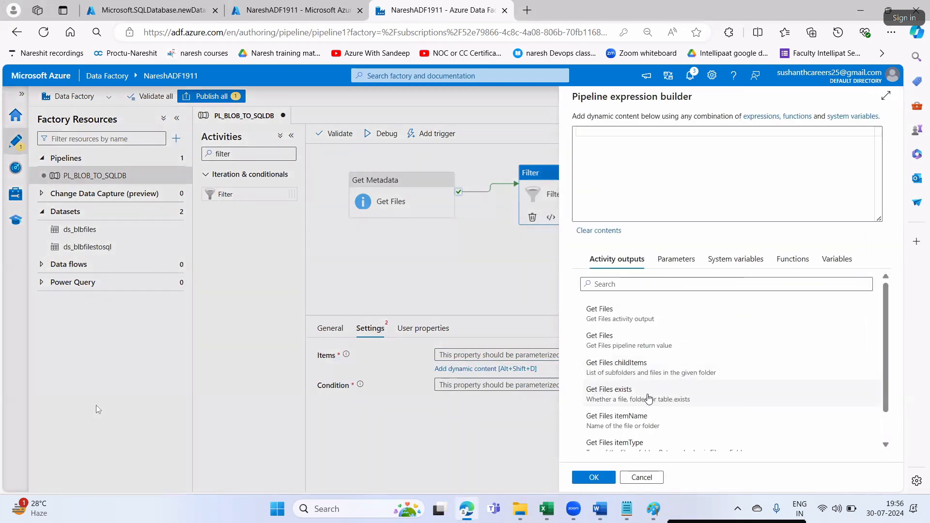
left_click(626, 319)
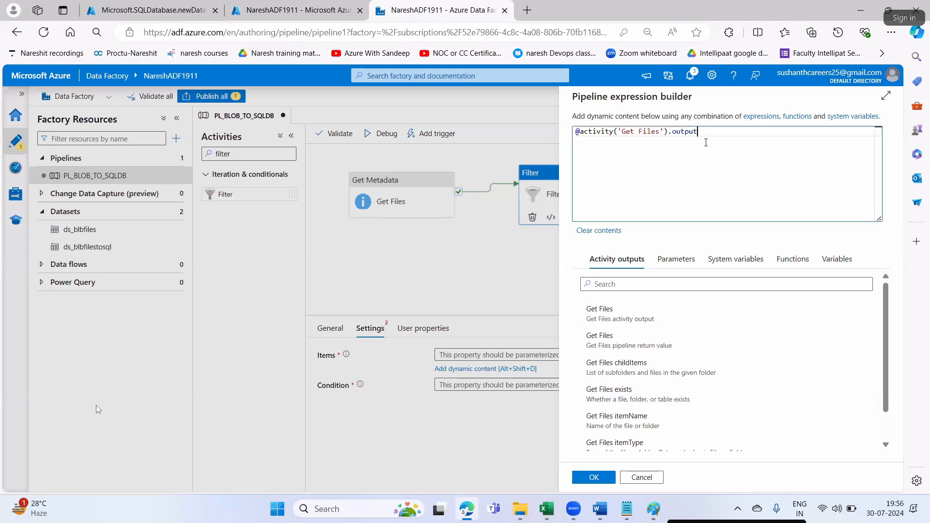
key("alt+Tab")
double_click(556, 364)
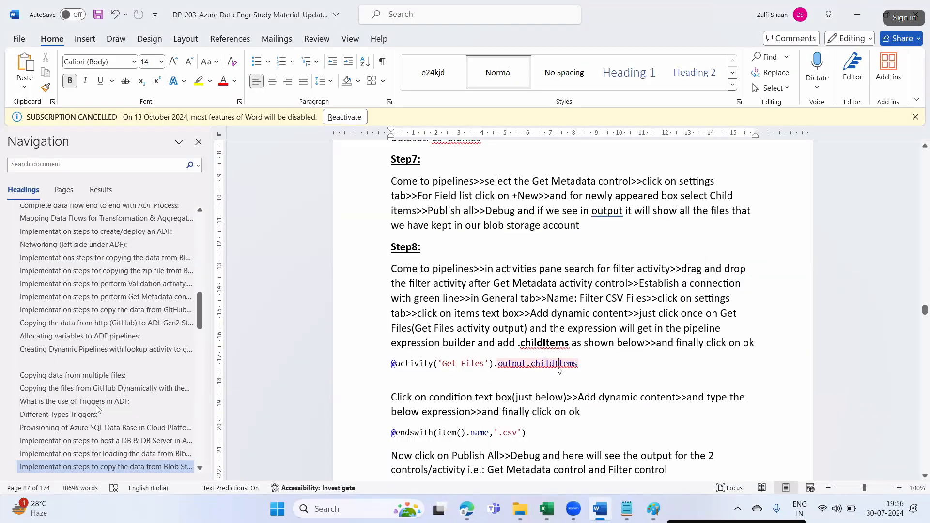
key("ctrl+c")
key("alt+Tab")
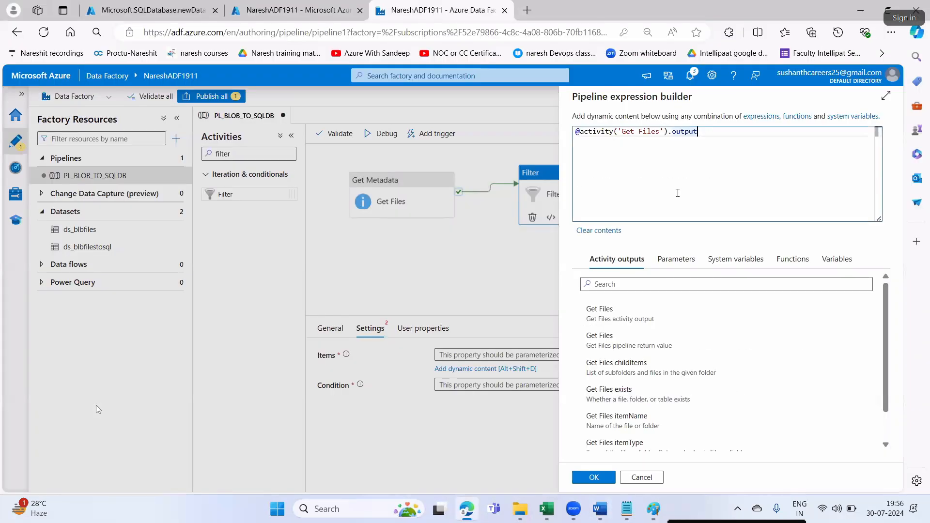
type(".")
key("ctrl+v")
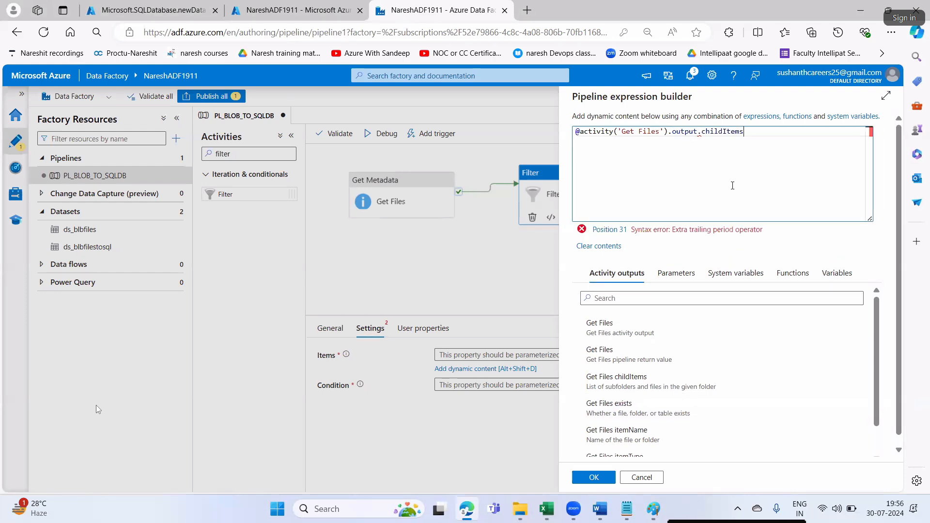
left_click(592, 477)
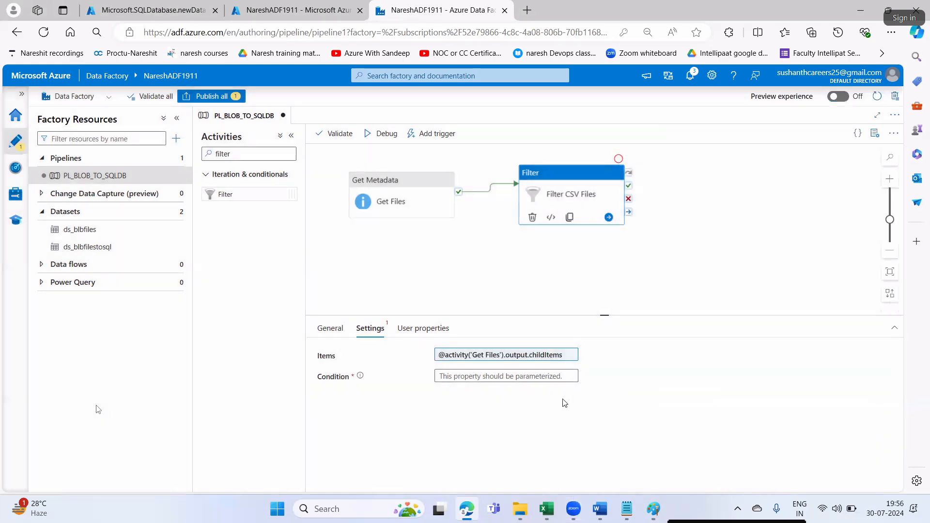
- Copy the endswith condition expression from the notes
key("alt+Tab")
scroll(596, 404, "down", 2)
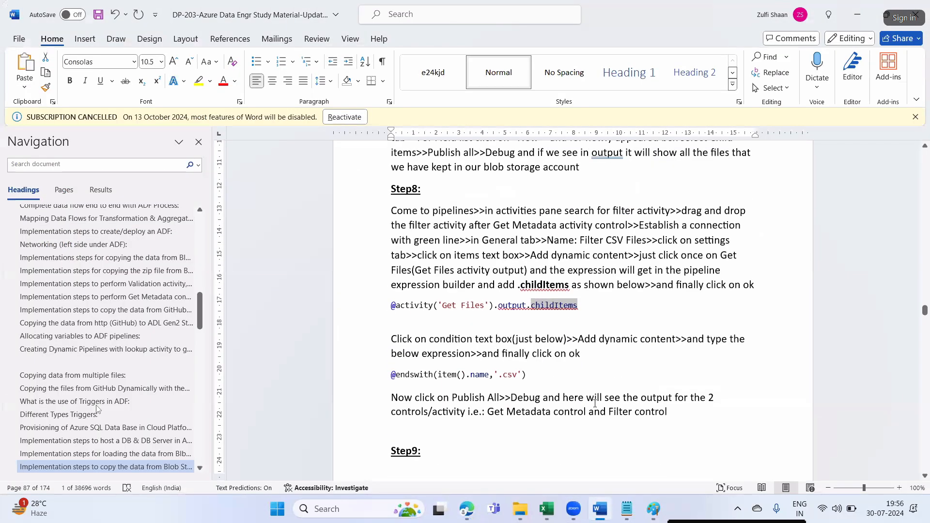
left_click_drag(527, 375, 387, 378)
key("ctrl+c")
key("alt+Tab")
left_click(496, 374)
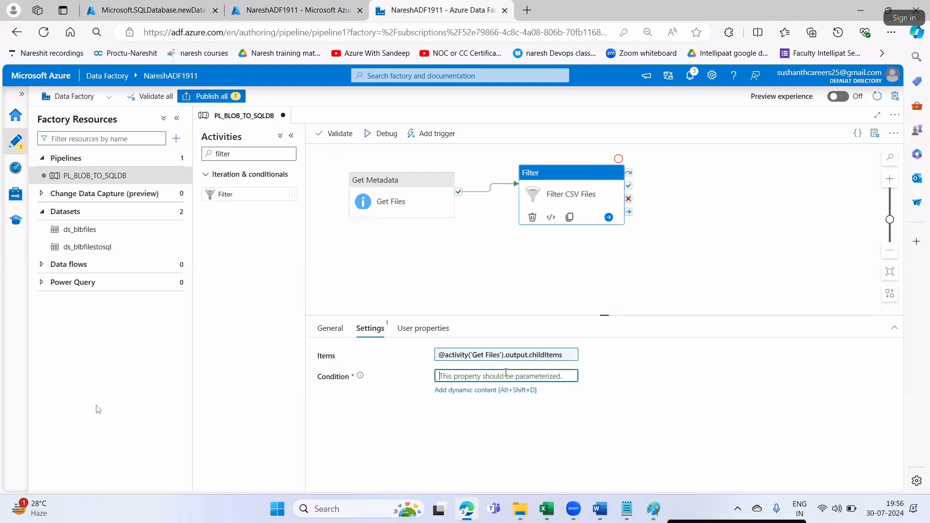
left_click(503, 390)
key("ctrl+v")
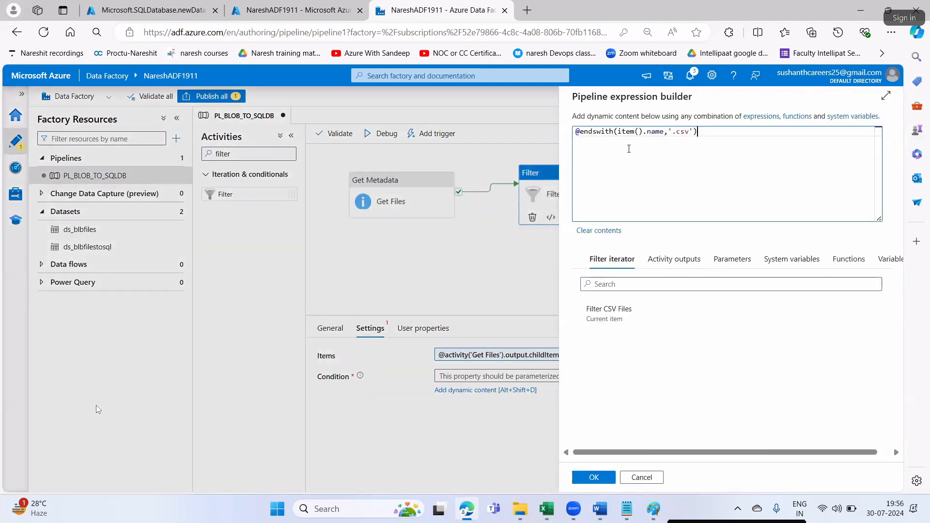
left_click_drag(618, 133, 657, 134)
left_click(647, 187)
left_click_drag(621, 132, 583, 132)
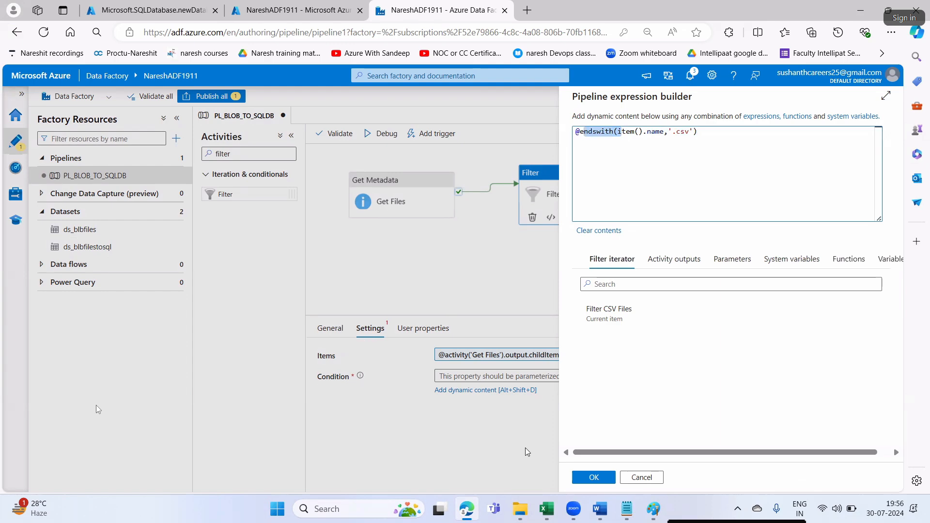
left_click(597, 481)
- Scroll through and review the next instructions in the notes
key("alt+Tab")
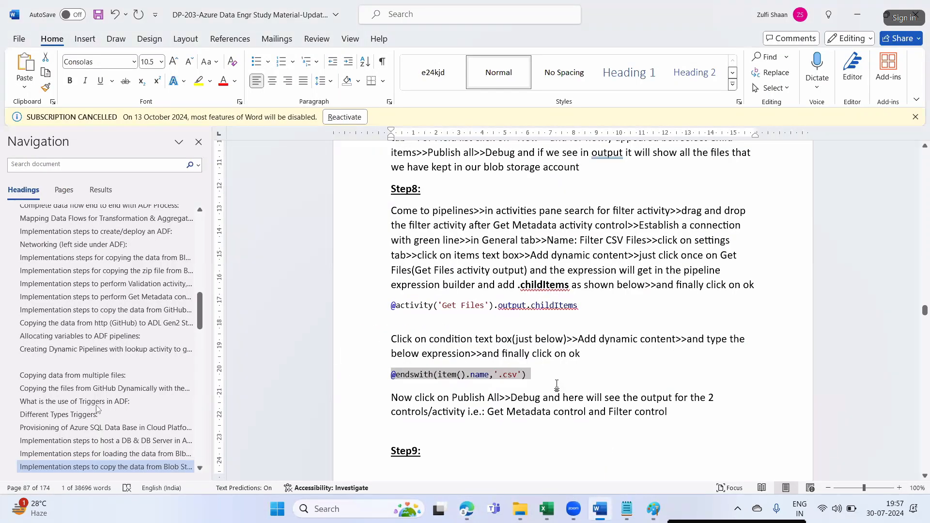
scroll(558, 385, "down", 4)
left_click(479, 296)
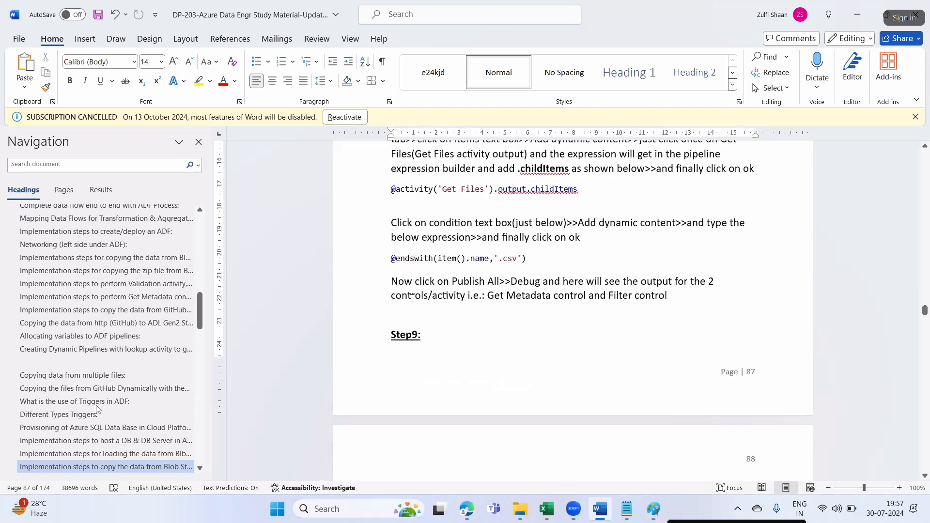
left_click_drag(487, 297, 607, 298)
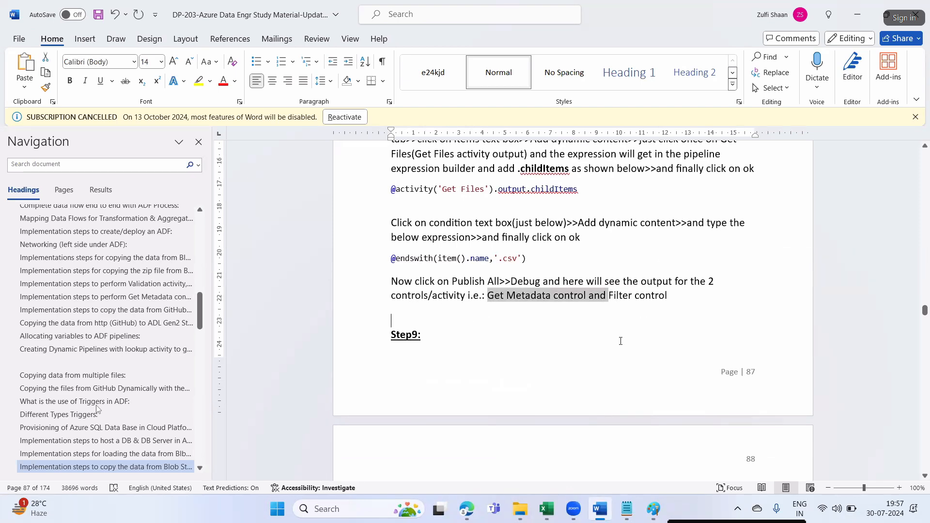
left_click(637, 320)
scroll(554, 373, "down", 4)
key("alt+Tab")
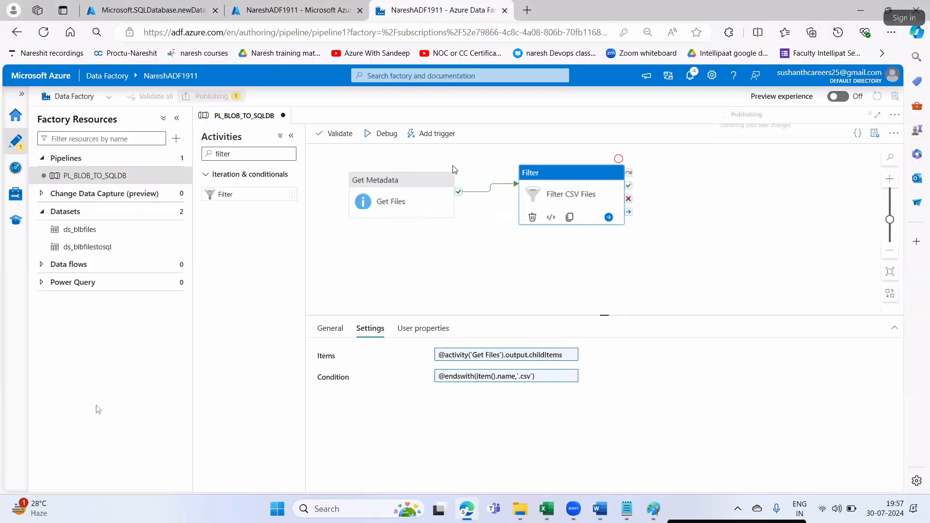
- Publish the filter changes and start a debug run of PL_BLOB_TO_SQLDB
left_click(233, 99)
left_click(594, 477)
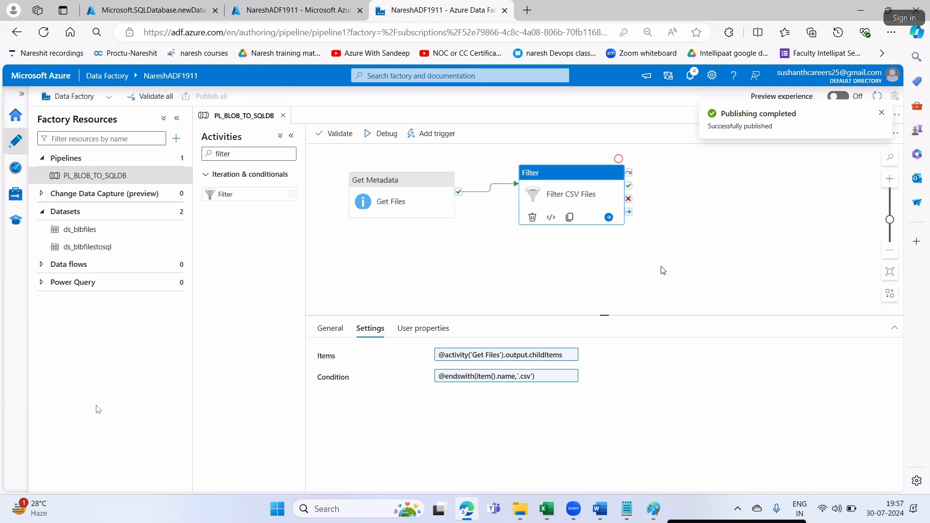
left_click(380, 133)
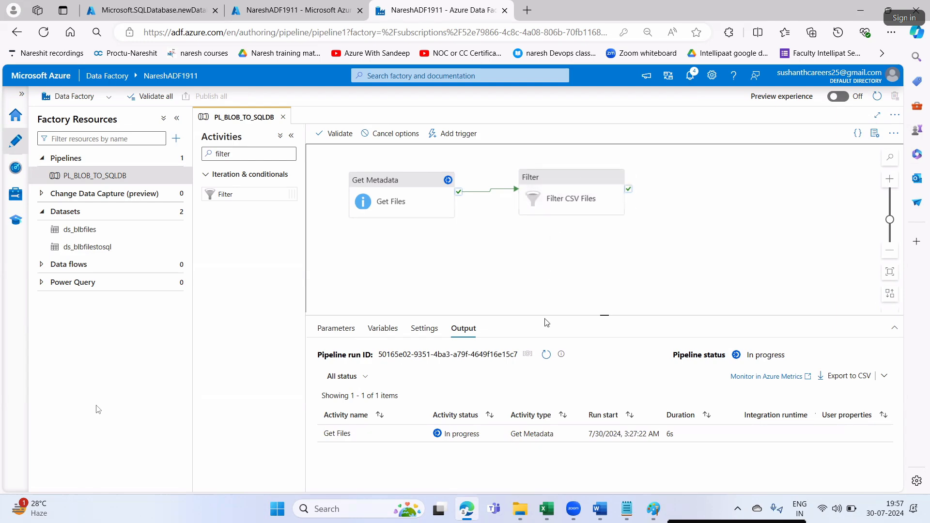
left_click(519, 509)
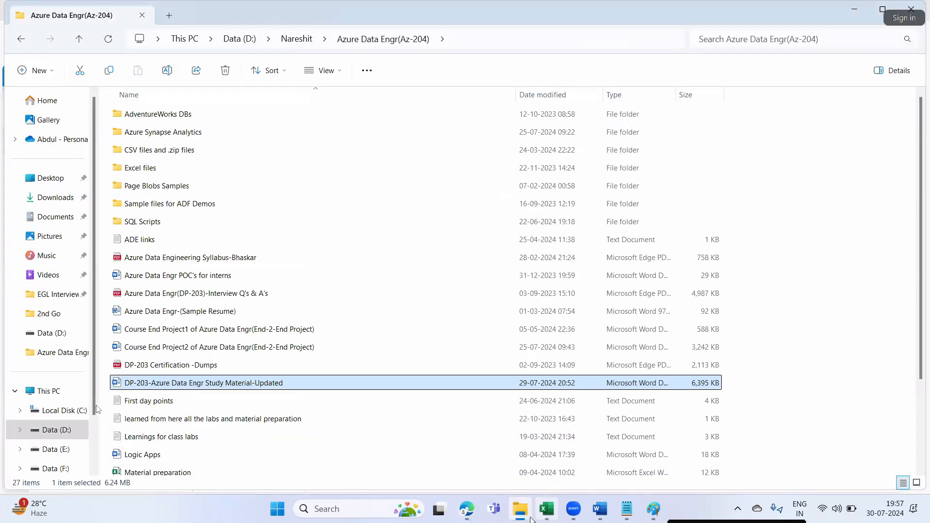
- Go to the srccon container in the srcsa1994 storage account
left_click(467, 508)
left_click(122, 14)
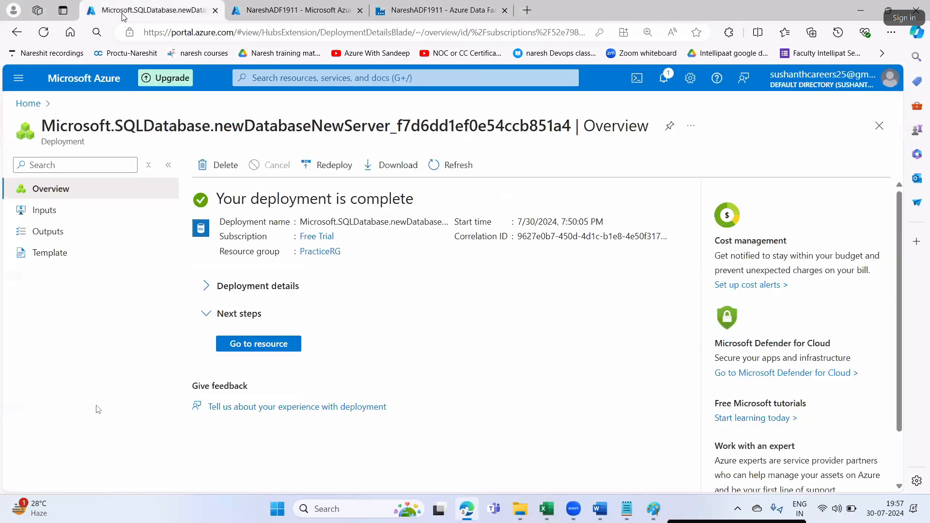
left_click(25, 103)
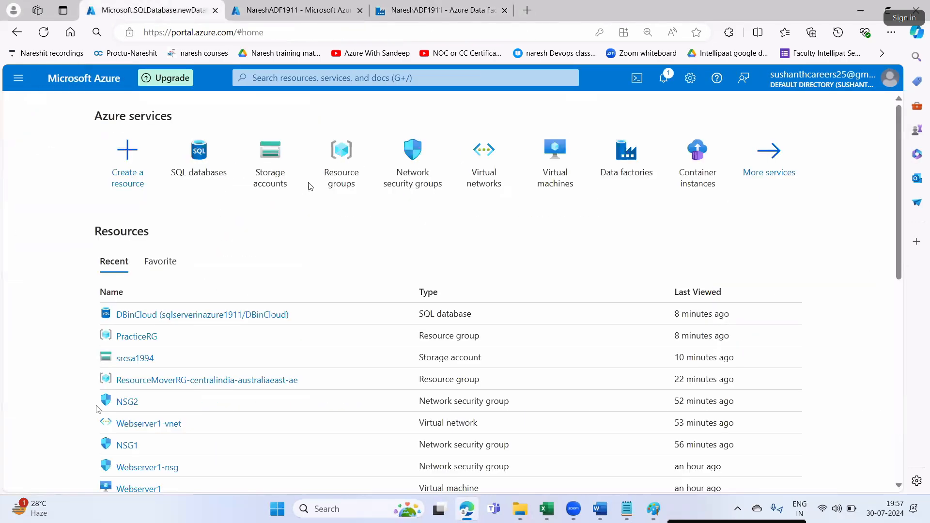
left_click(270, 160)
left_click(76, 294)
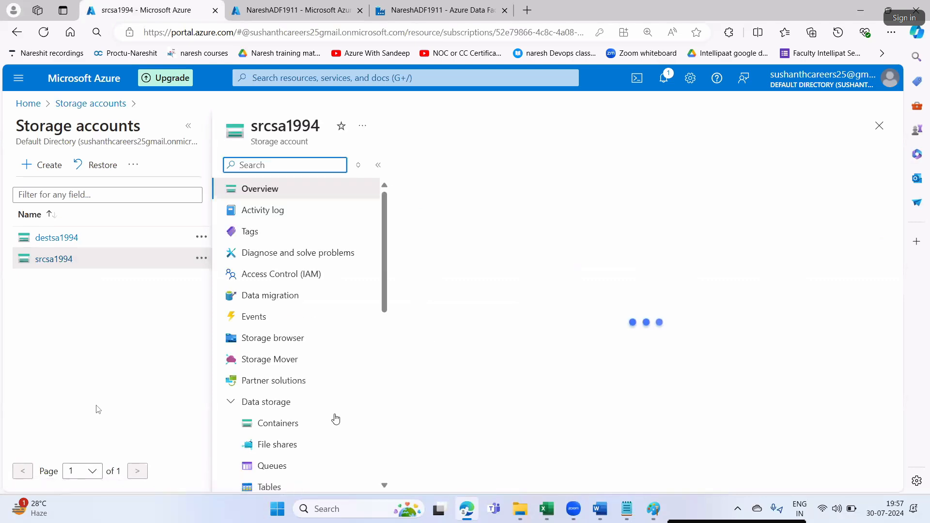
scroll(482, 374, "down", 3)
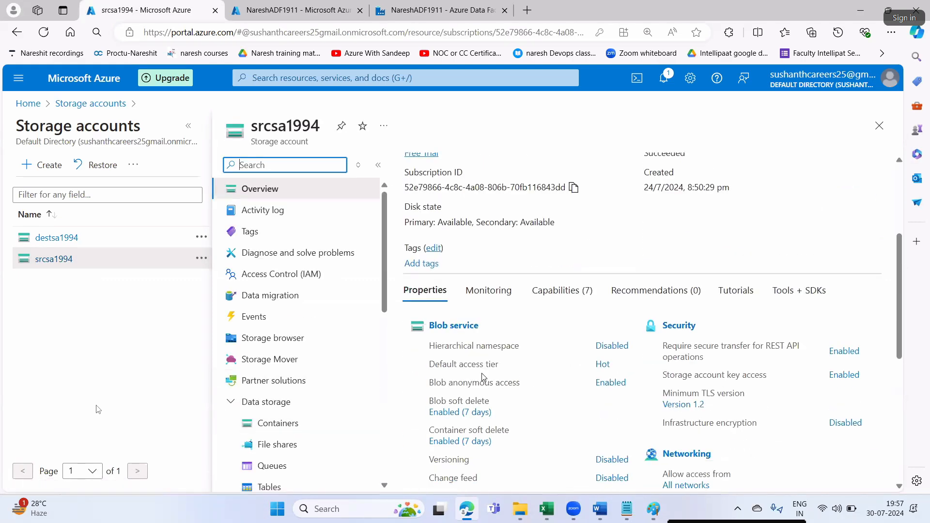
left_click(442, 331)
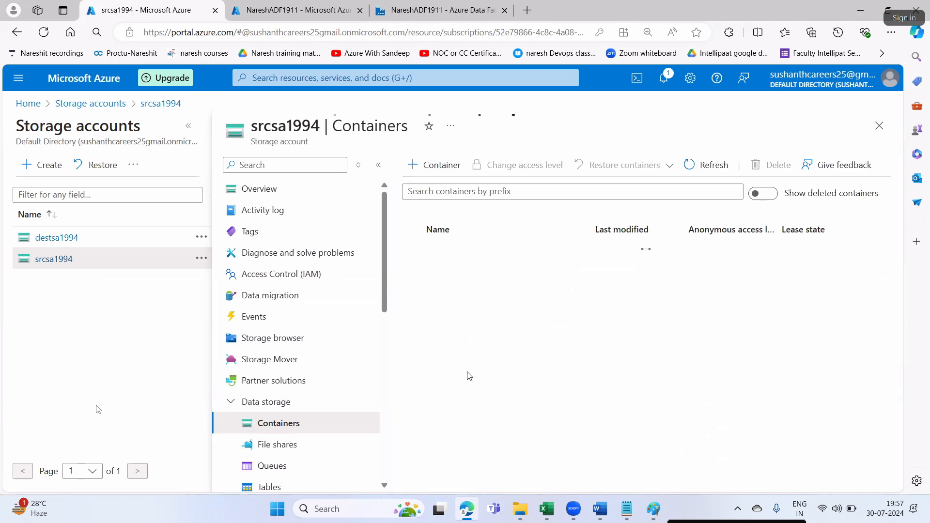
left_click(437, 274)
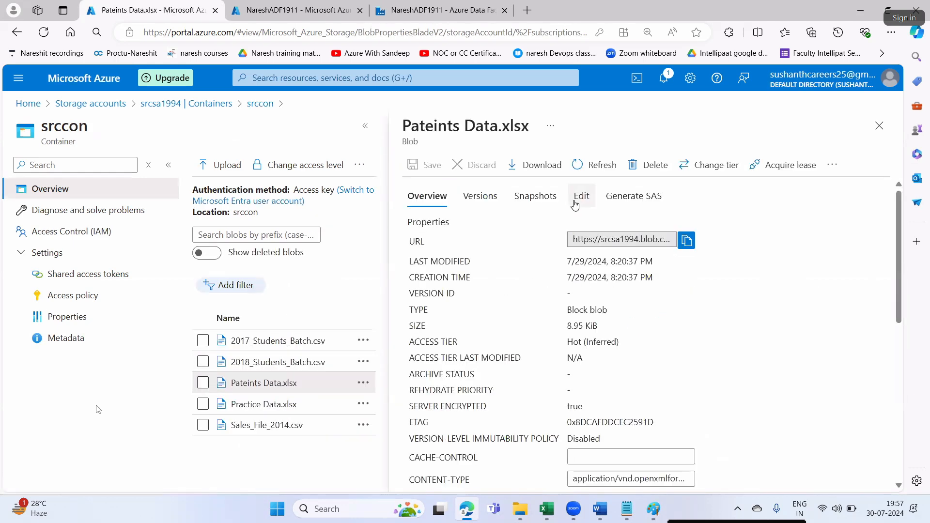
- View the unreadable contents of the Pateints Data.xlsx blob
left_click(581, 196)
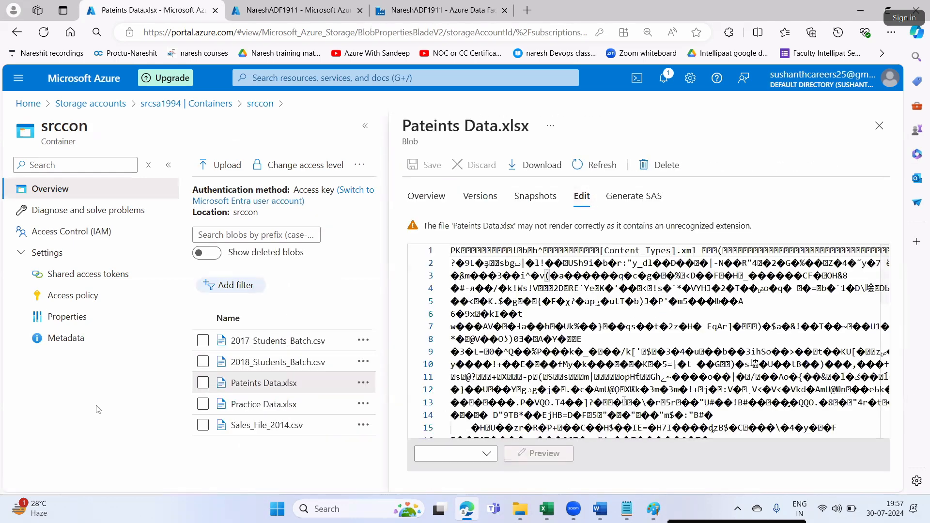
scroll(763, 368, "down", 5)
scroll(763, 368, "down", 3)
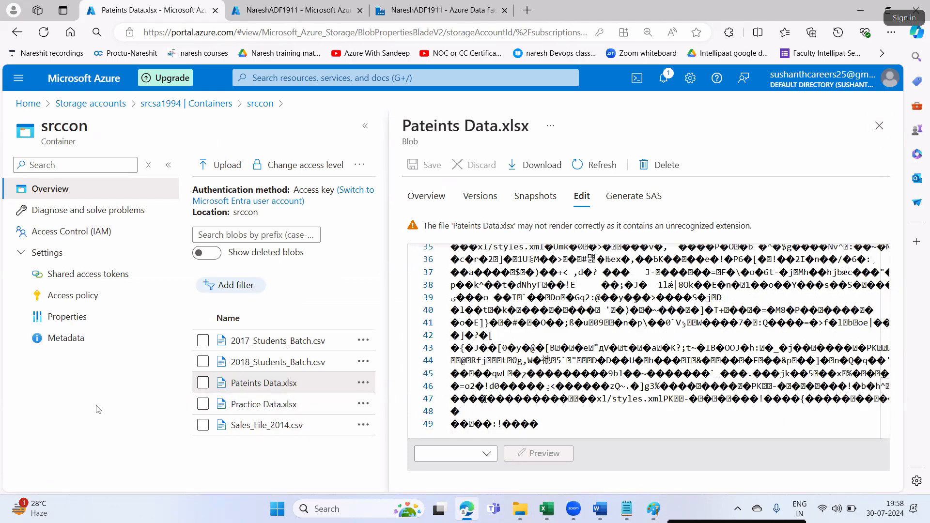
left_click(627, 509)
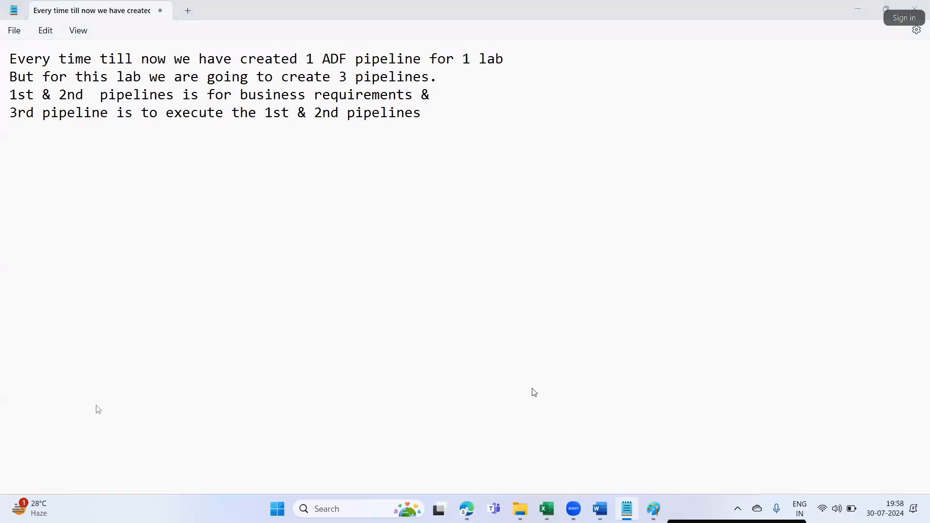
- Note in Notepad that Azure portal can open only csv files and txt files
key("alt+Tab")
key("alt+Tab")
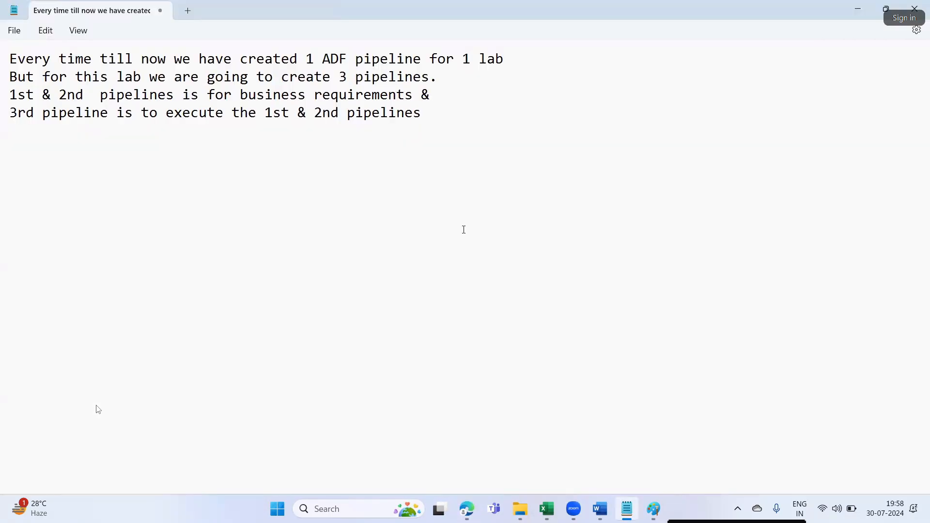
type("In Azure po")
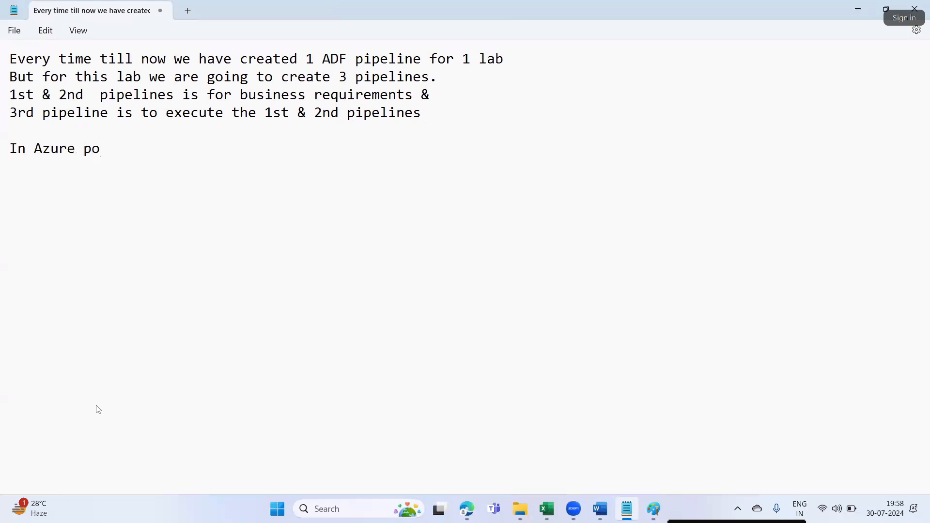
type("rtal you can ")
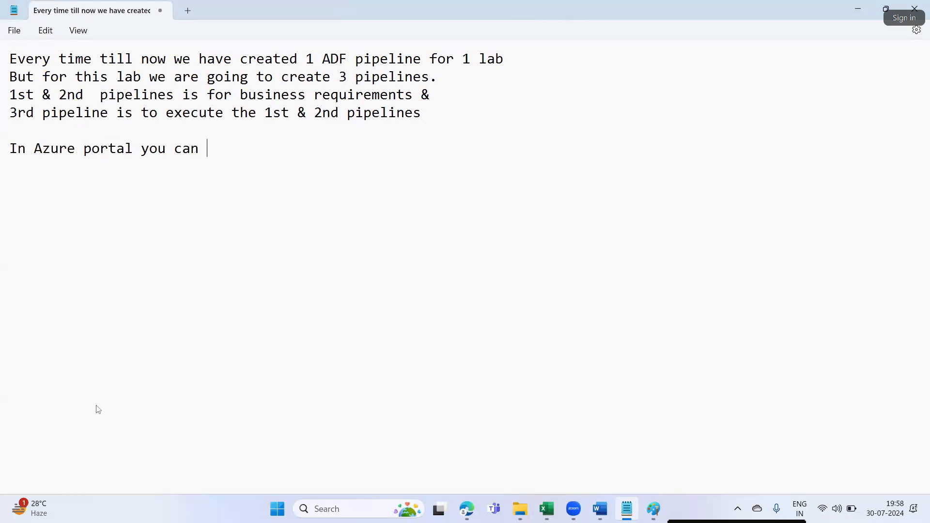
type("access only ")
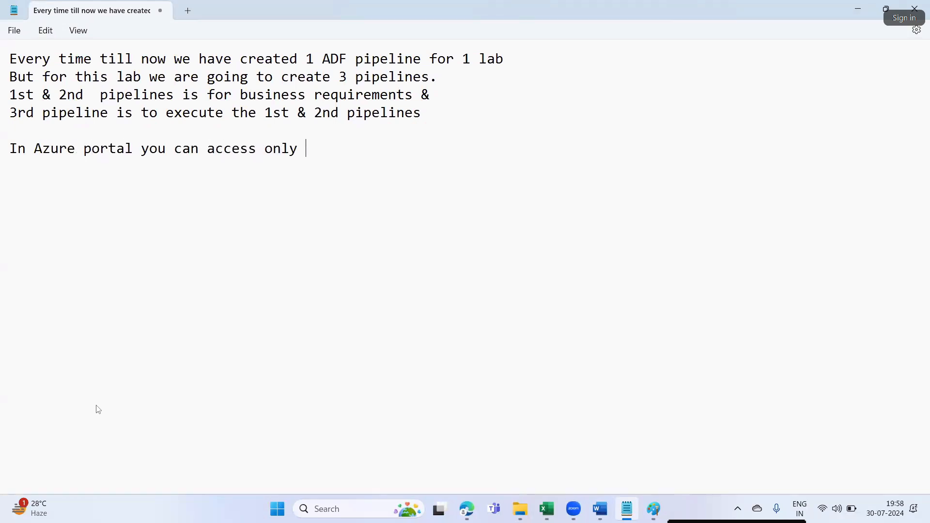
type("csv ile")
key("BackSpace")
type("files and txt files...")
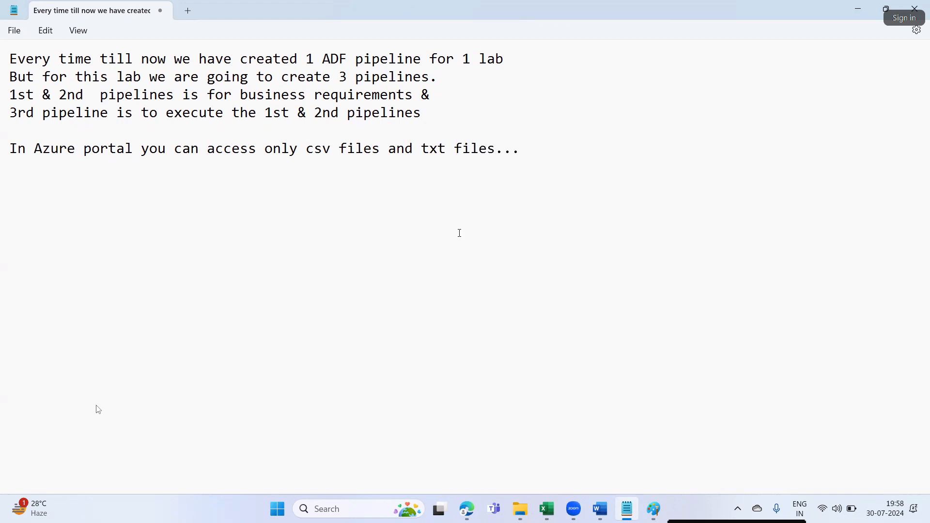
left_click_drag(313, 148, 501, 147)
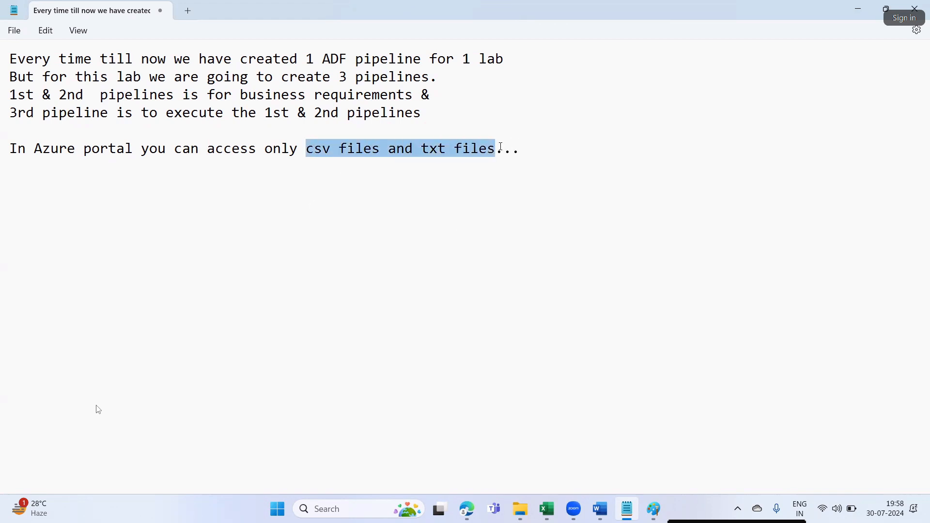
left_click(525, 153)
- Add that any other files must be downloaded to your laptop to access them
type("apart from th")
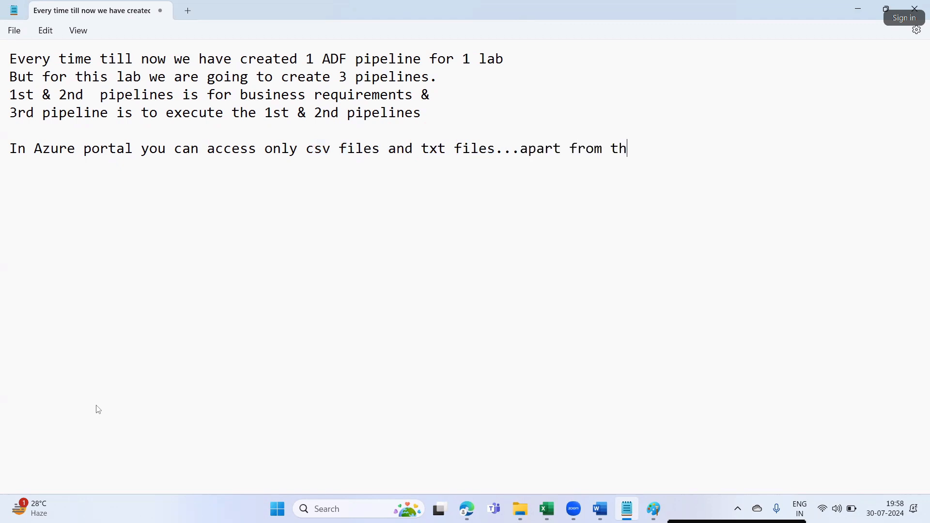
type("is filese ")
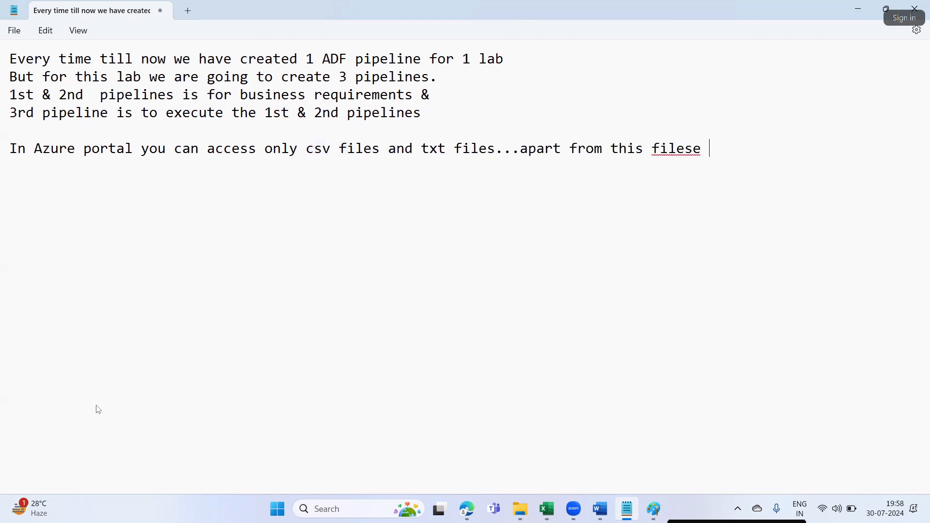
type("if ther e are ny other files then you have to download the fle")
key("BackSpace")
key("BackSpace")
type("iles in your laptopa nd then you can acces it")
key("Return")
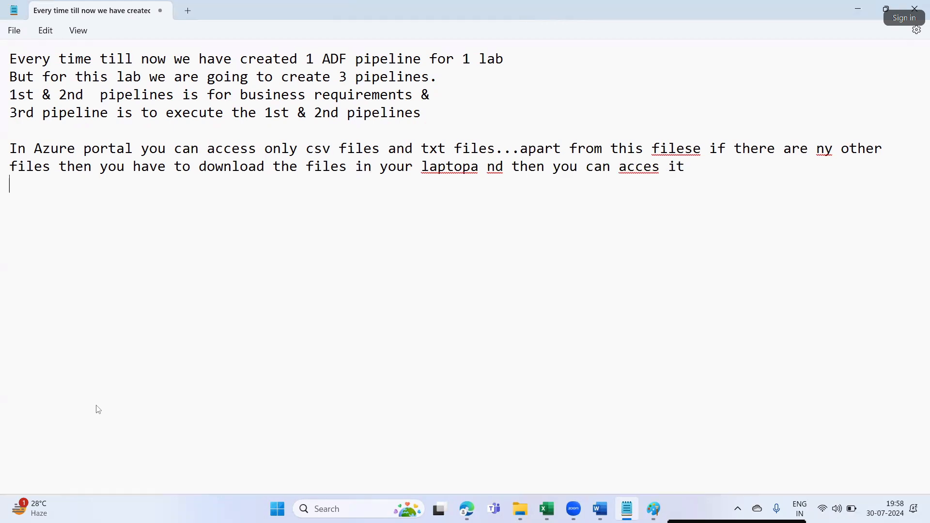
key("alt+Tab")
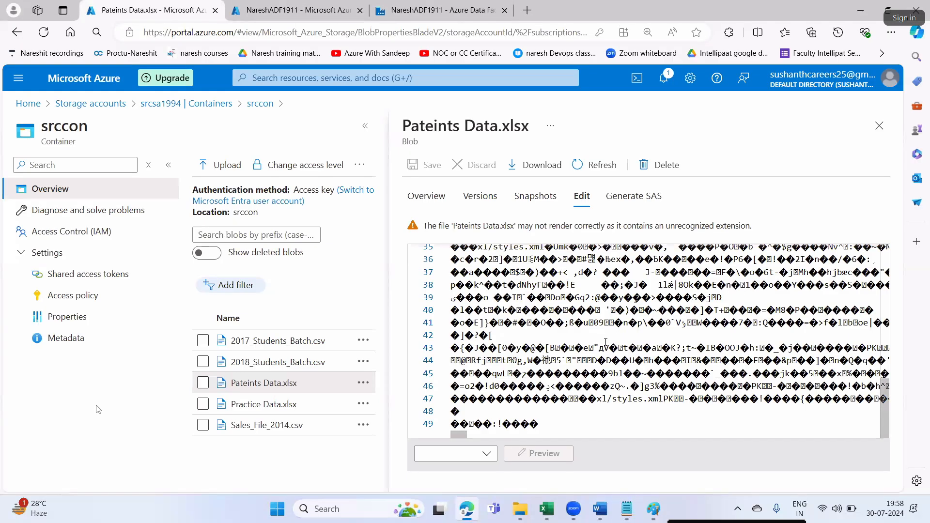
- Download Pateints Data.xlsx from the blob view and open the downloaded workbook
left_click(542, 167)
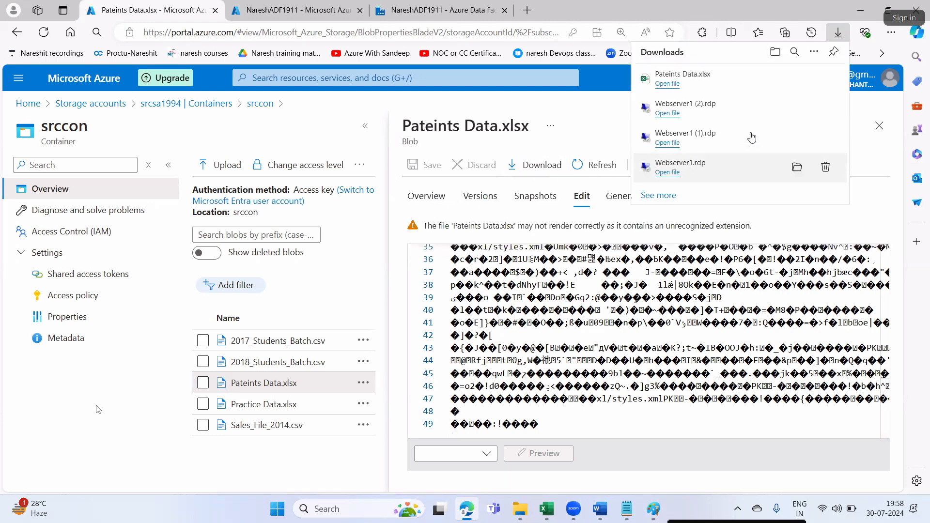
left_click(797, 80)
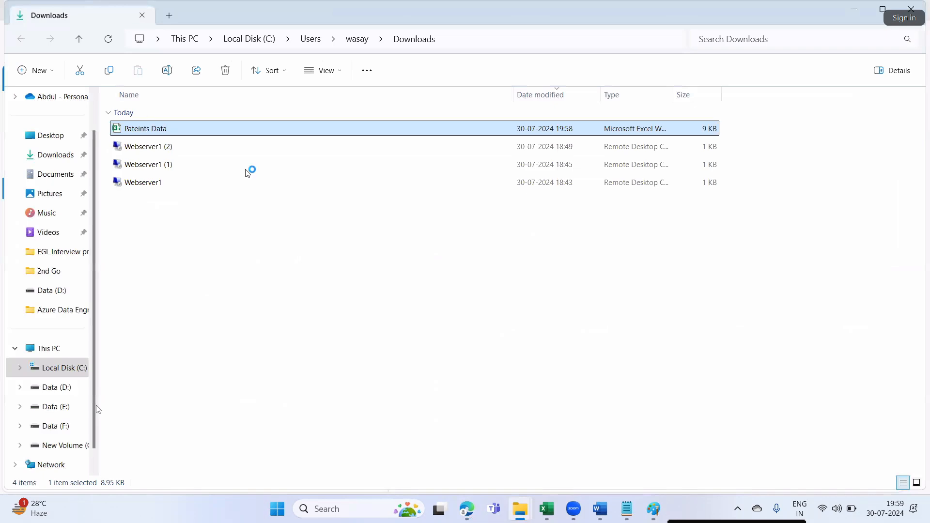
key("alt+Tab")
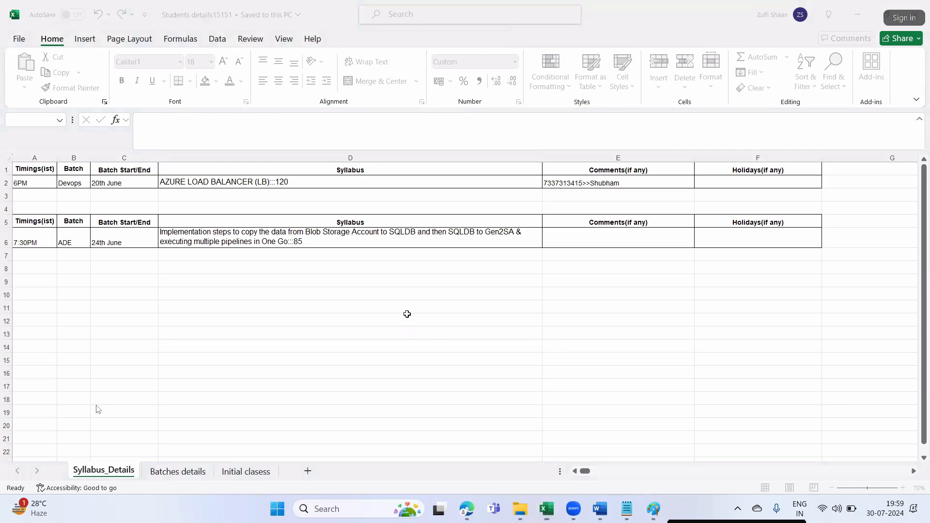
- Enable editing and inspect the population, country_code and indicator values in the Pateints Data sheet
left_click(160, 280)
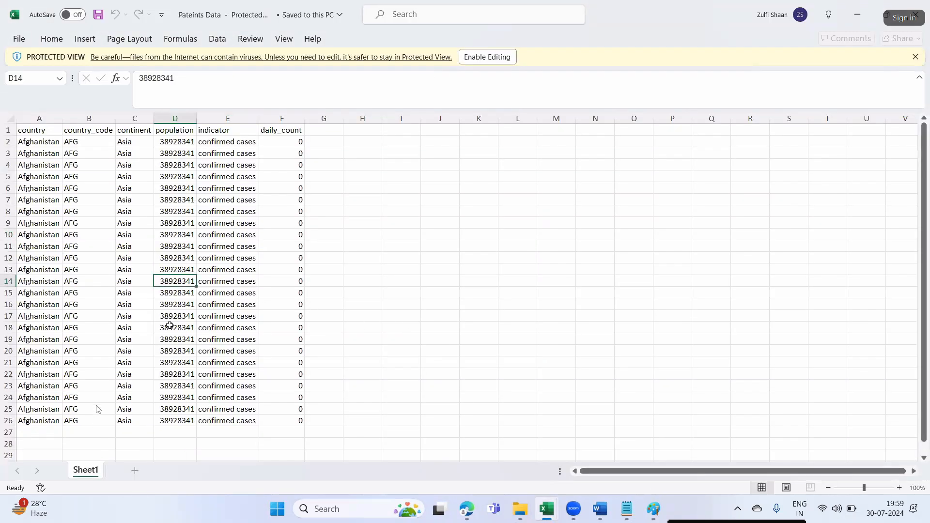
left_click(181, 306)
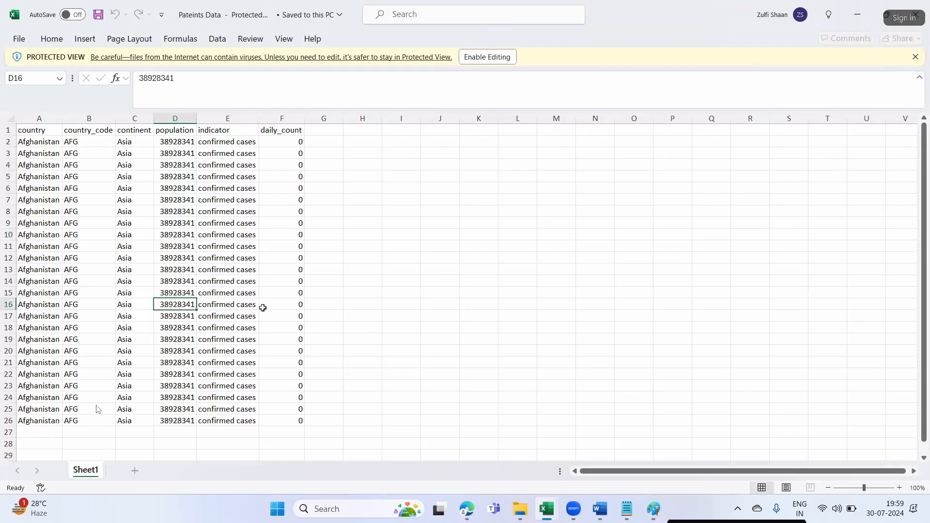
left_click(478, 60)
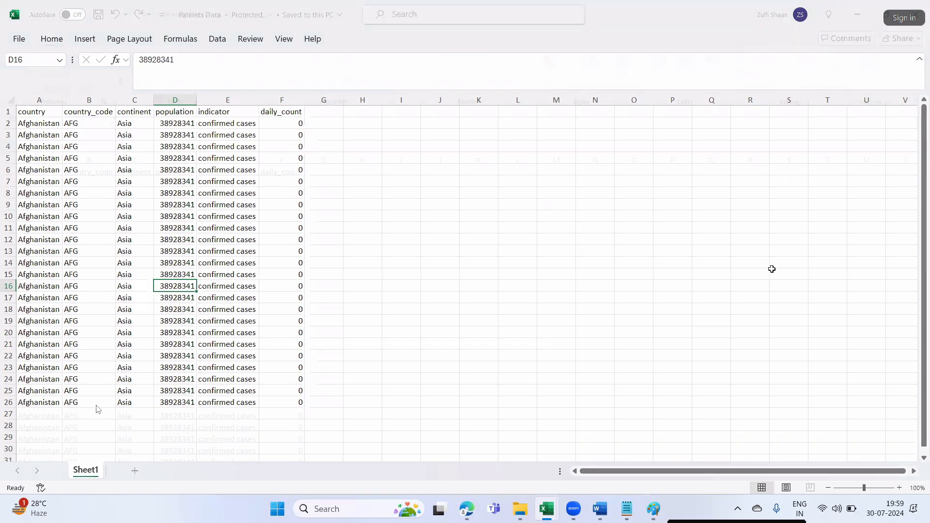
left_click(76, 286)
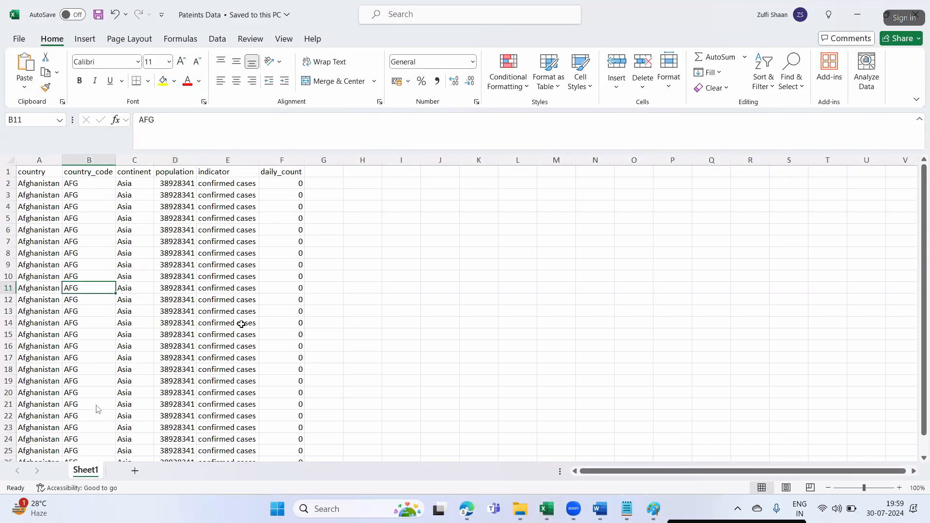
left_click(242, 324)
scroll(118, 362, "down", 9)
scroll(119, 361, "up", 9)
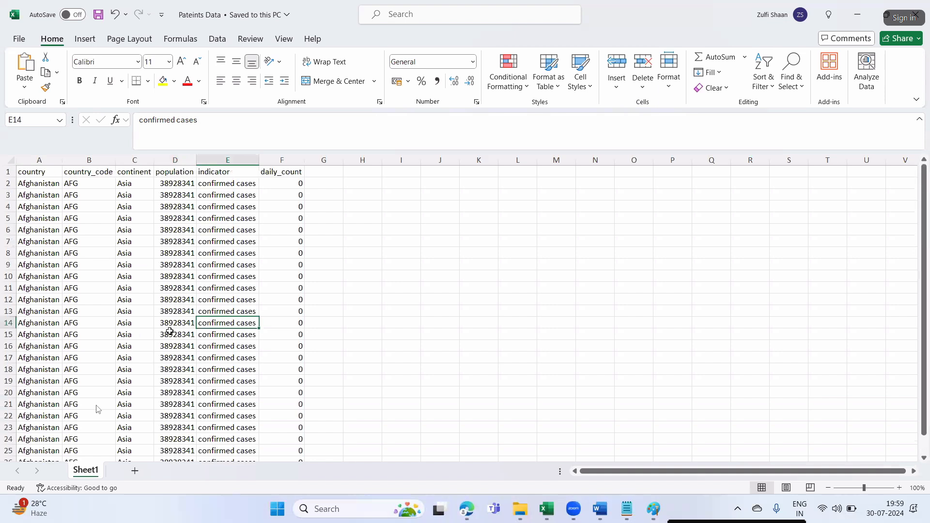
- Click through a few more Pateints Data cells, then return to the Azure portal in Edge
left_click(102, 307)
left_click(29, 230)
left_click(39, 195)
left_click(43, 287)
left_click(38, 395)
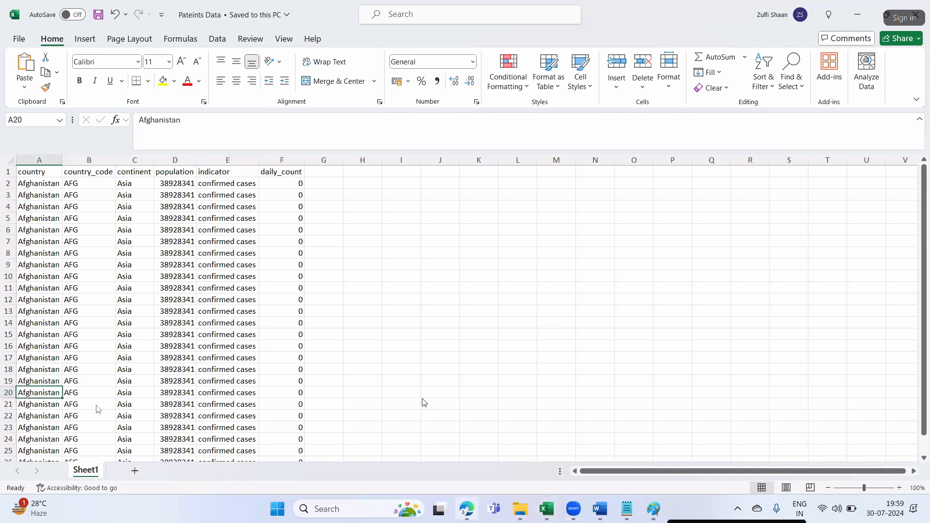
left_click(466, 508)
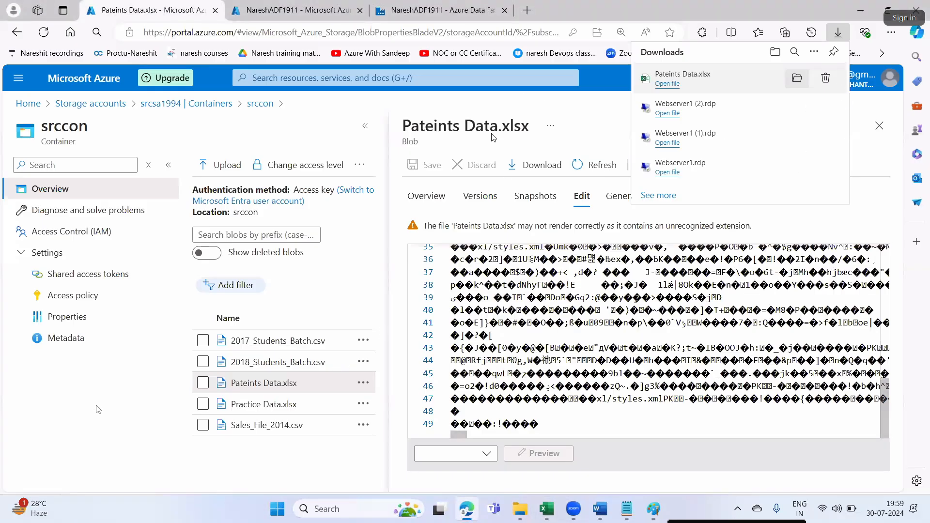
- Close the downloads list and the Pateints Data.xlsx details, then briefly view Sales_File_2014.csv's details
left_click(336, 118)
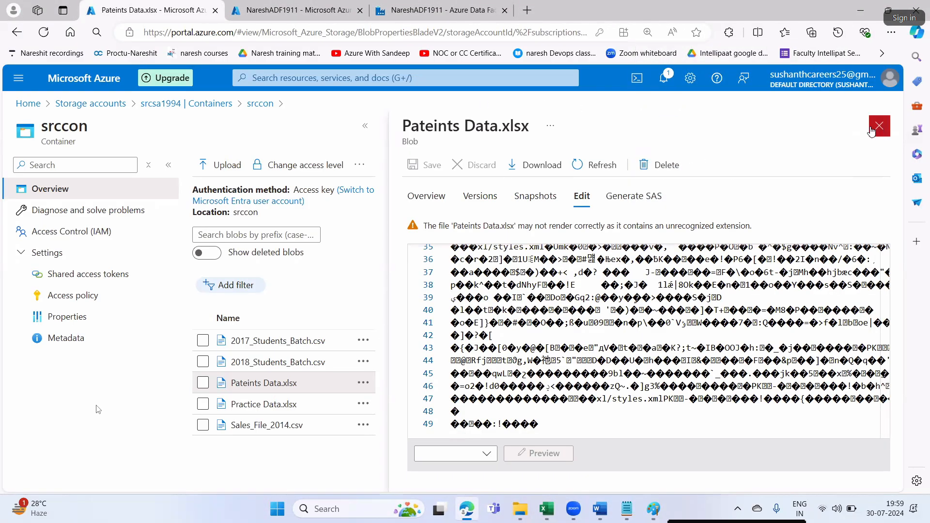
left_click(879, 125)
left_click(260, 399)
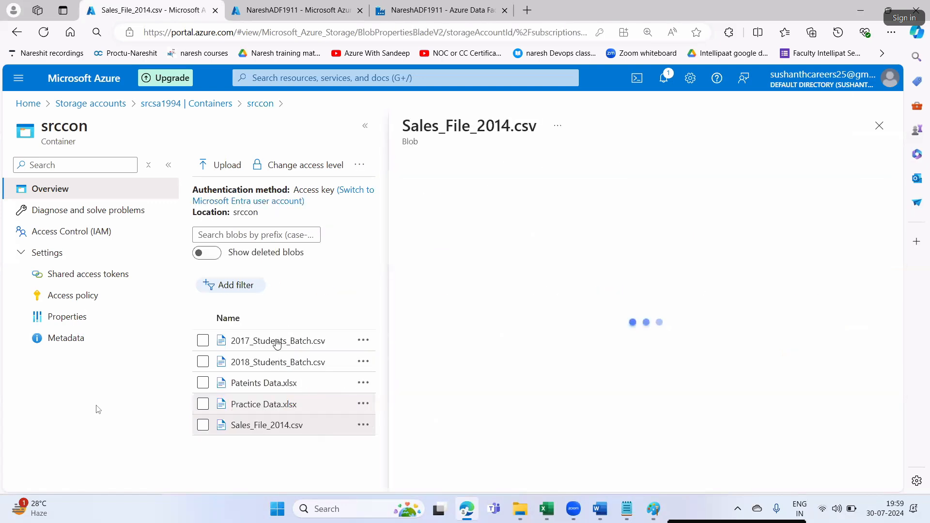
left_click(879, 125)
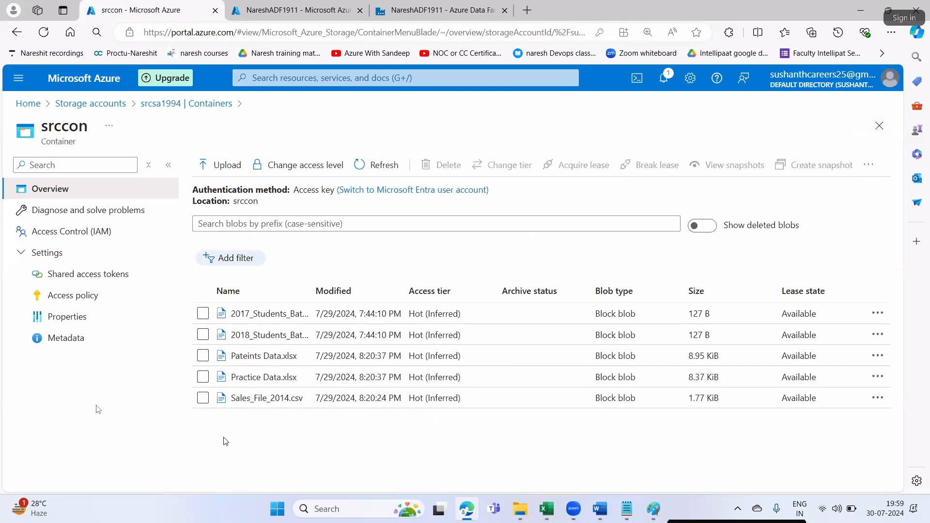
- Download Practice Data.xlsx from srccon and show it in the Downloads folder
left_click(261, 377)
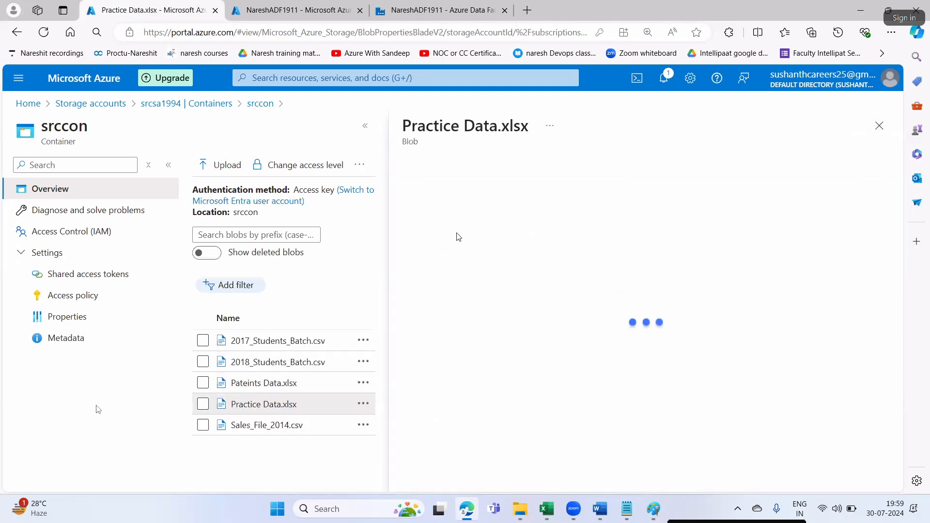
left_click(583, 196)
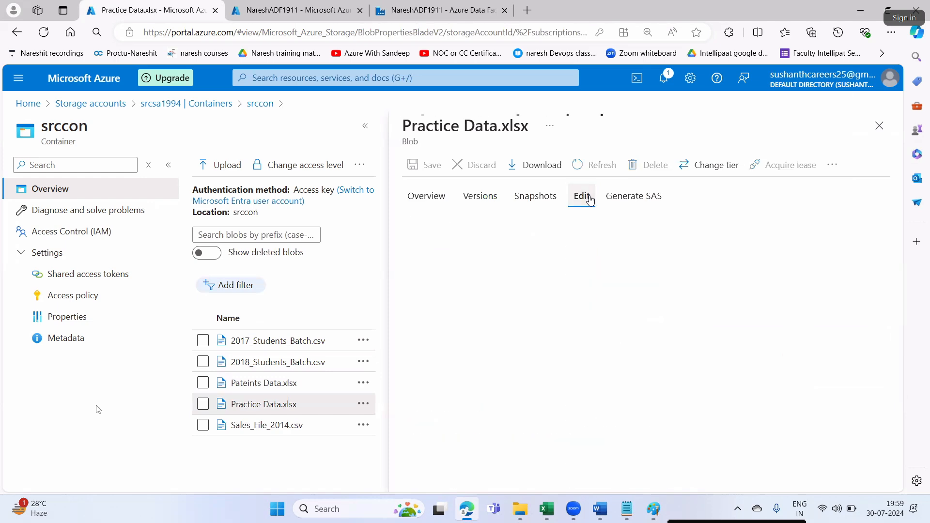
left_click(534, 167)
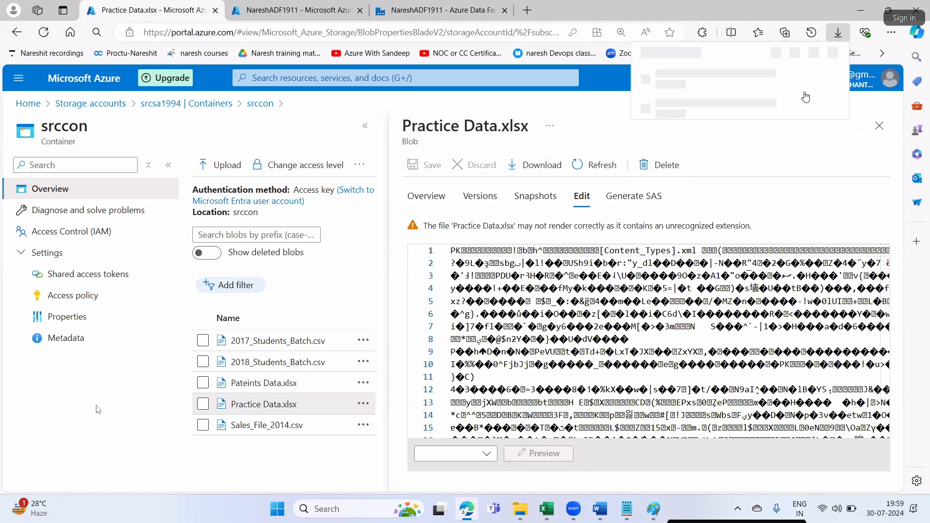
left_click(797, 79)
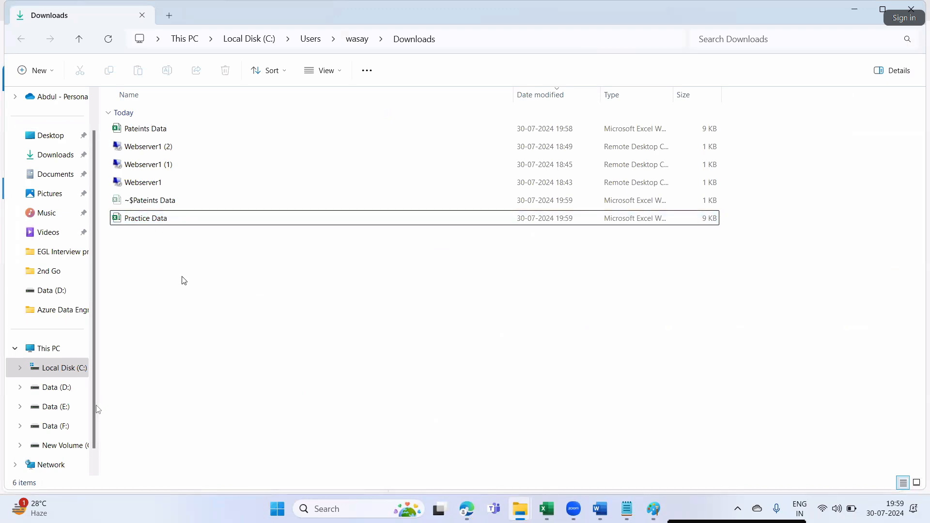
- Open the downloaded Practice Data workbook and look over its sales rows
left_click(147, 218)
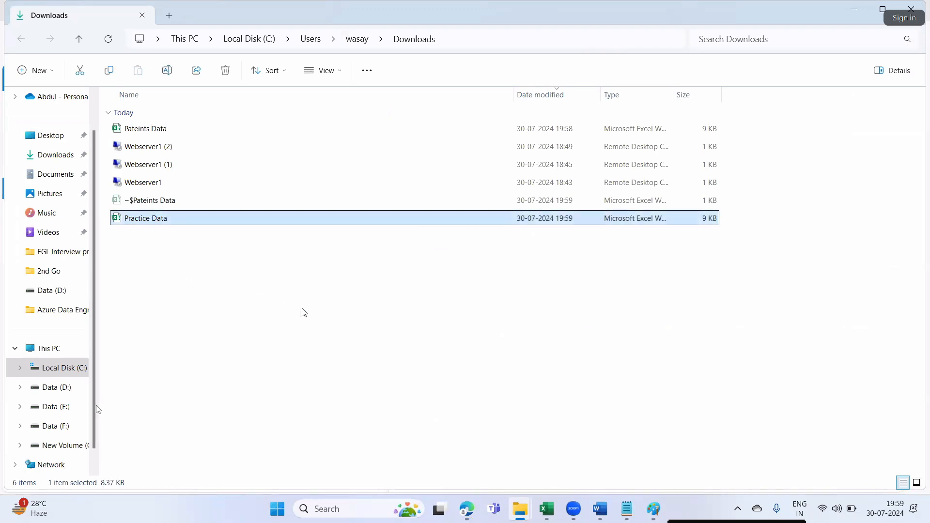
key("alt+Tab")
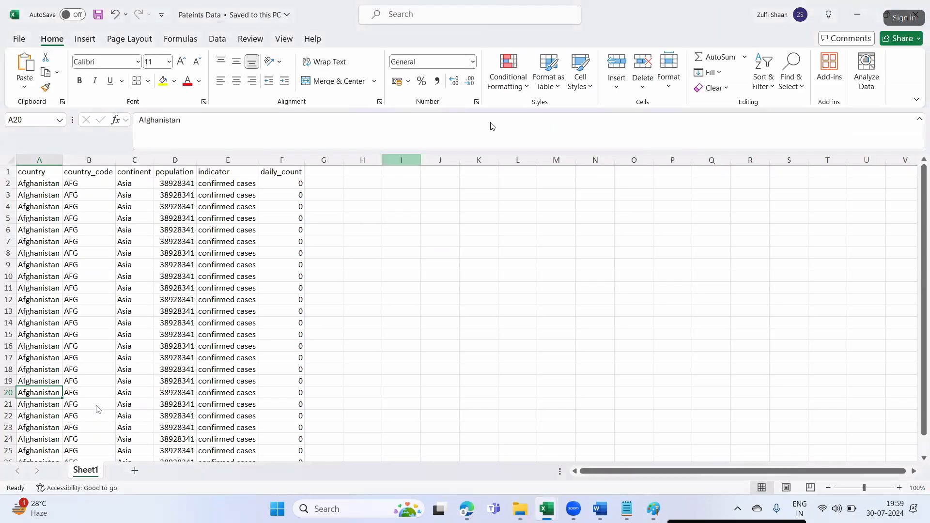
left_click_drag(41, 153, 168, 178)
left_click(189, 246)
left_click(51, 129)
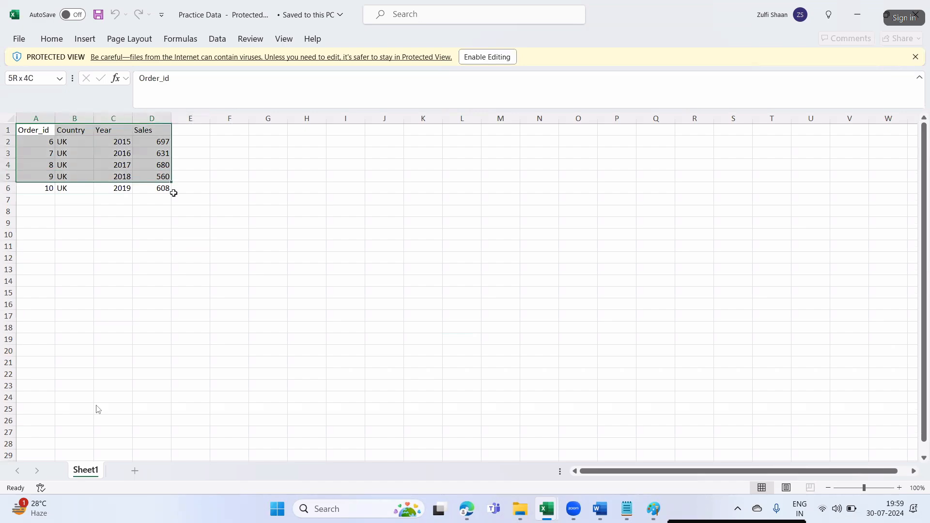
left_click(180, 227)
- Close the Practice Data and Pateints Data workbooks and bring the study-material folder forward
left_click(914, 14)
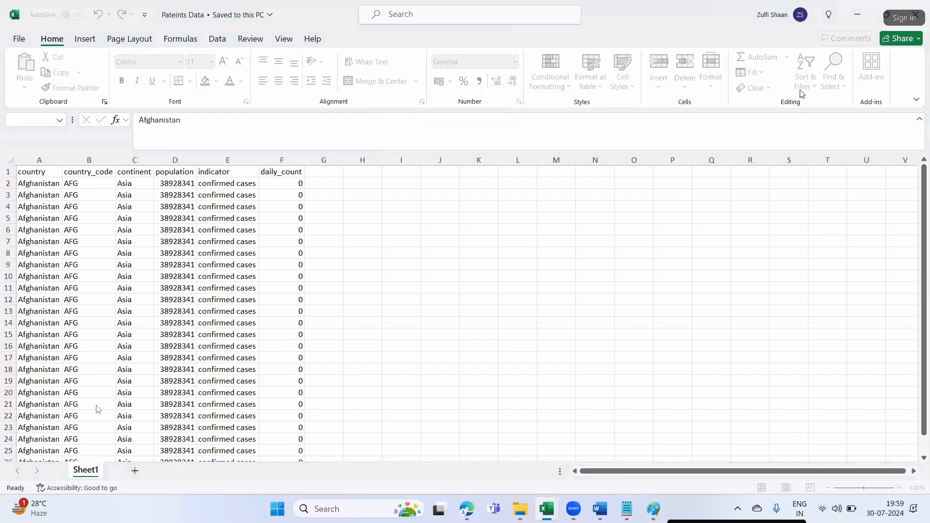
left_click(914, 19)
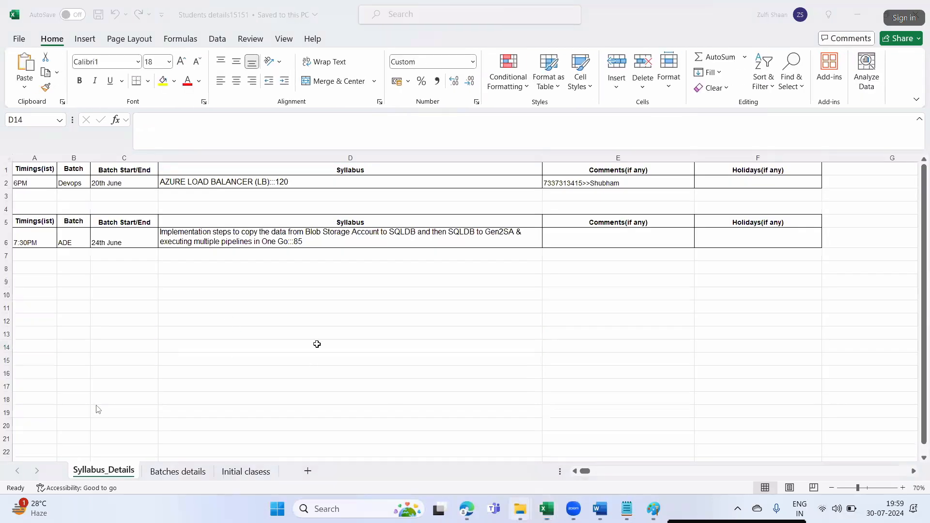
mouse_move(519, 508)
left_click(452, 457)
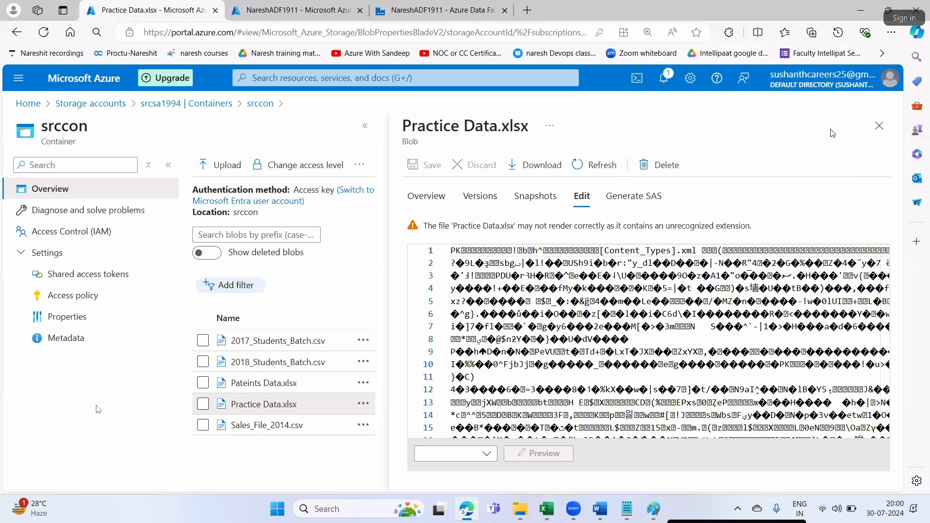
- Close the Practice Data.xlsx blob details and return to the pipeline authoring page
left_click(879, 125)
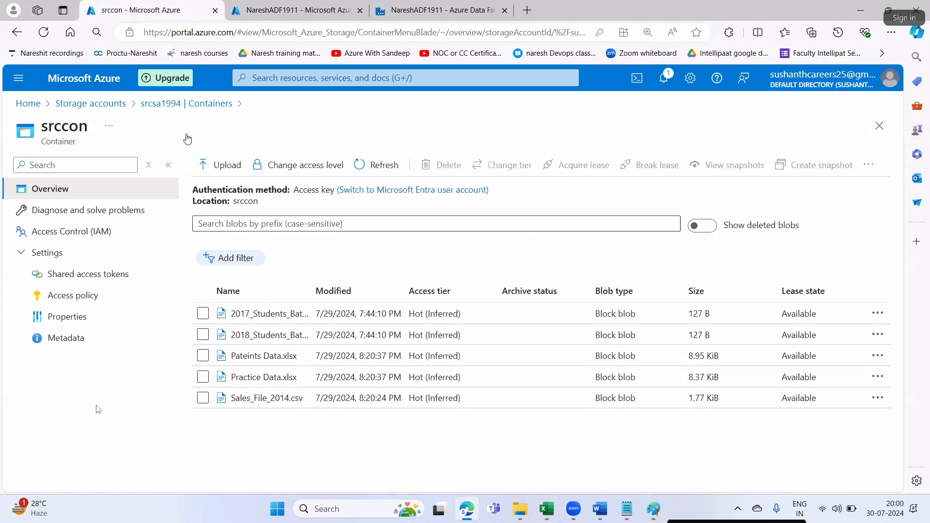
key("ctrl+Tab")
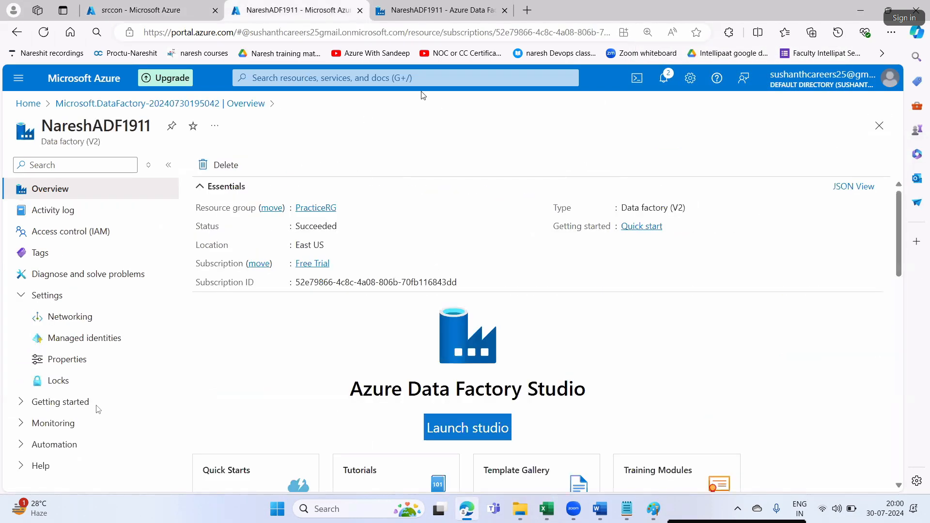
key("ctrl+Tab")
left_click(518, 379)
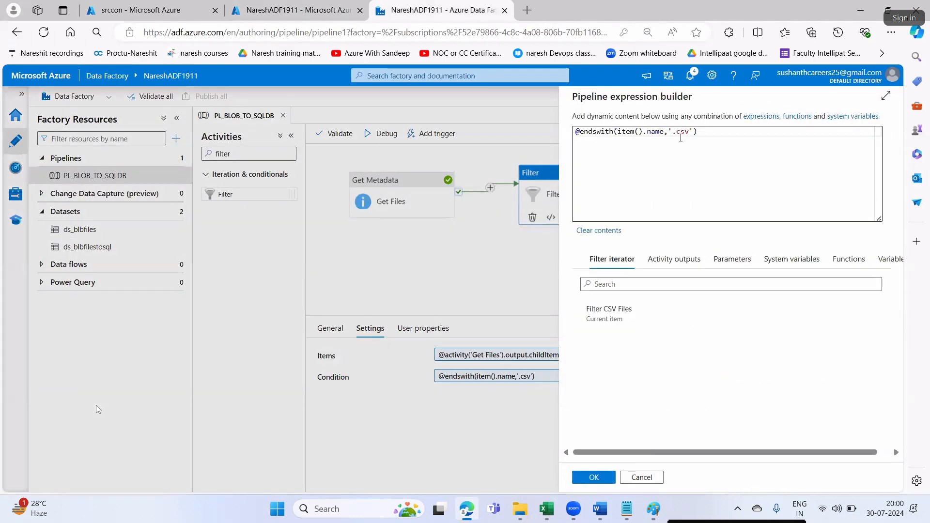
left_click_drag(690, 134, 679, 135)
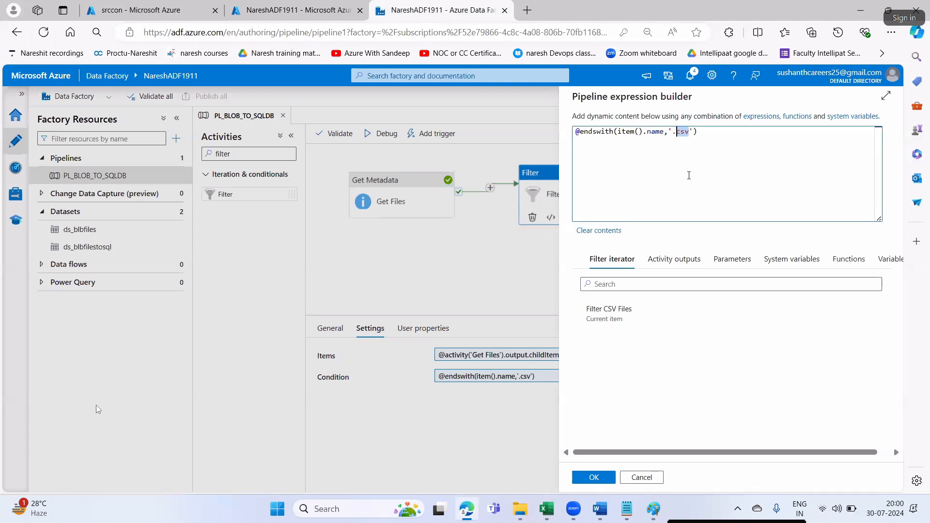
left_click(594, 477)
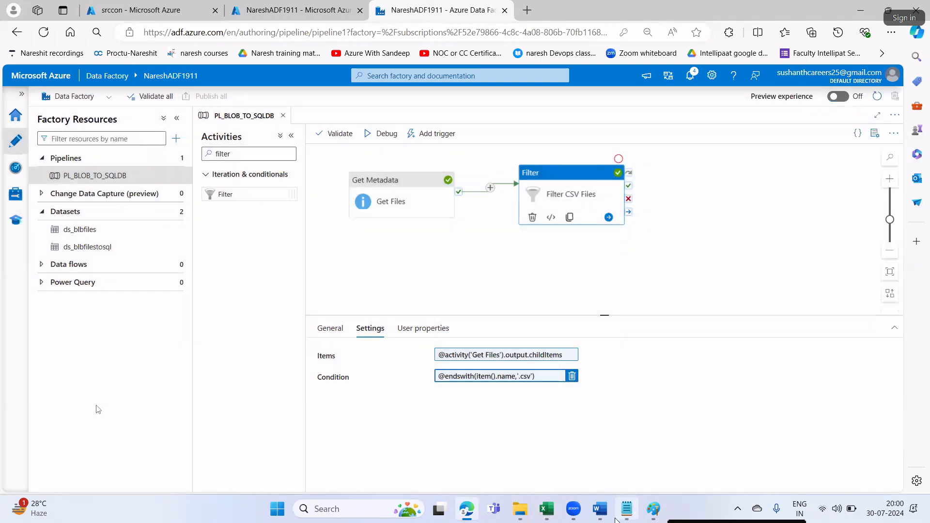
left_click(604, 514)
left_click_drag(433, 374, 678, 382)
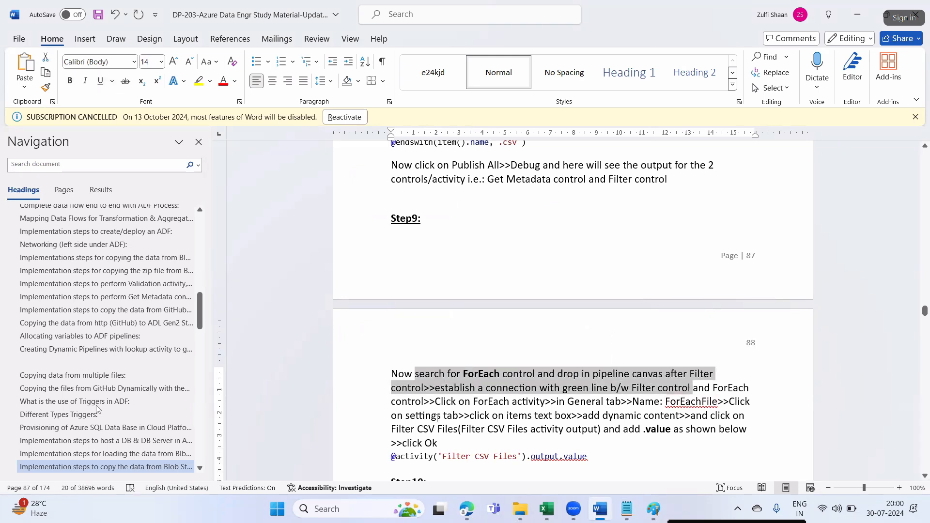
- Select the activity name ForEachFile in the Step 9 notes and return to the pipeline
left_click(667, 400)
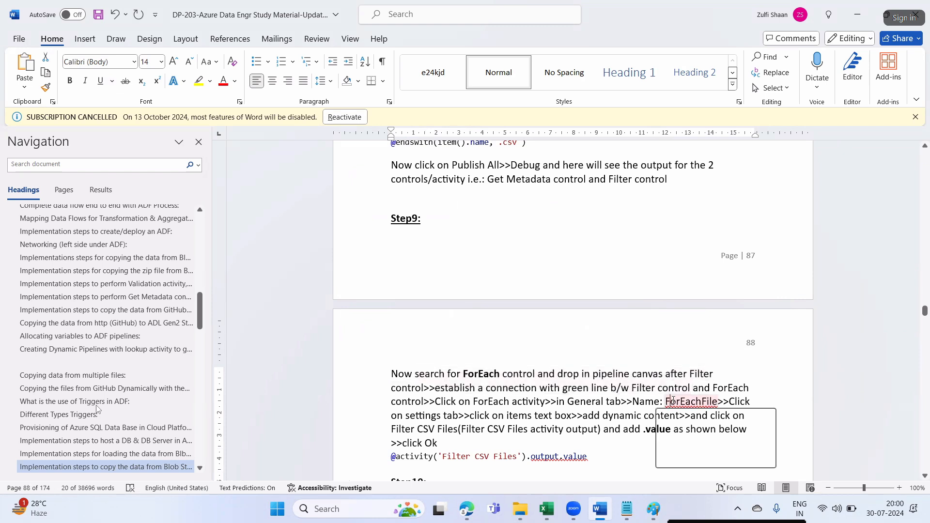
key("shift+Right")
key("shift+Right")
key("shift+Right")
key("shift+Right")
key("shift+Right")
key("shift+Right")
key("shift+Right")
key("shift+Right")
key("shift+Right")
key("shift+Right")
key("shift+Right")
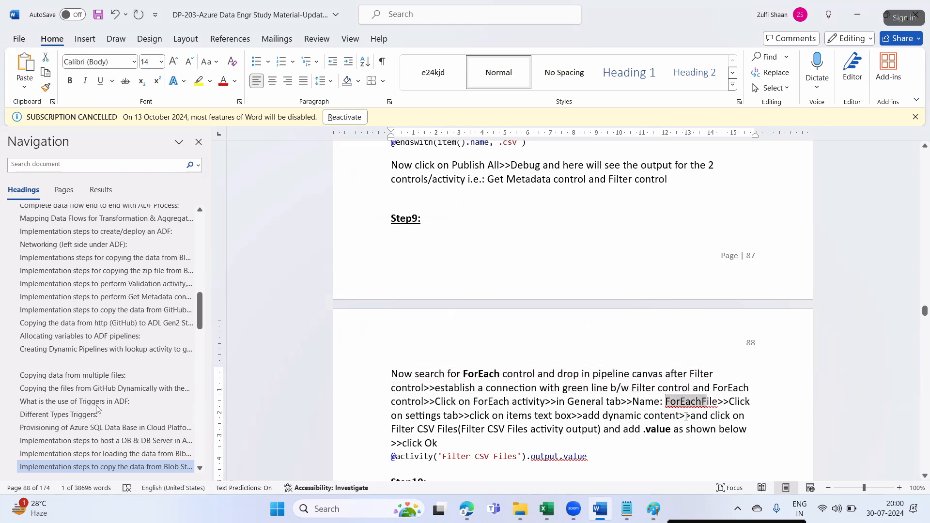
key("alt+Tab")
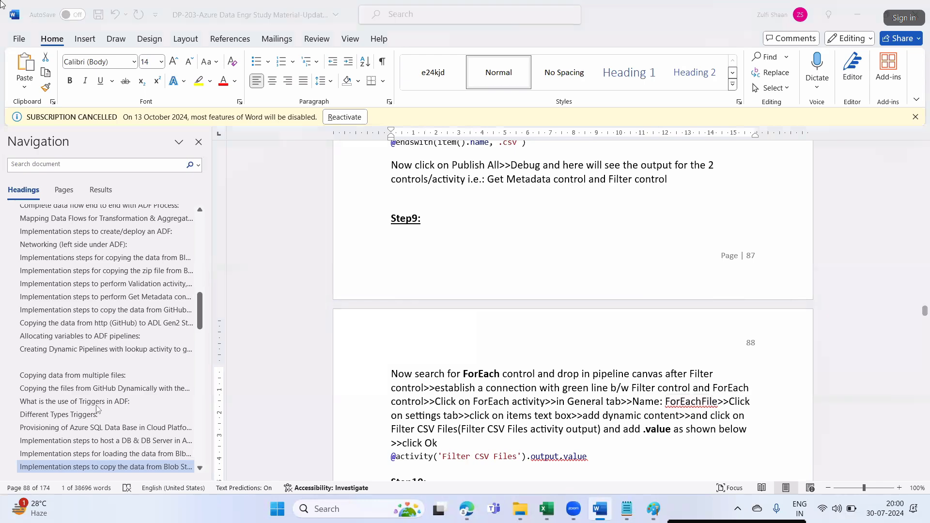
- Add a ForEach activity linked on success after Filter CSV Files and rename it ForEachFile
left_click(252, 153)
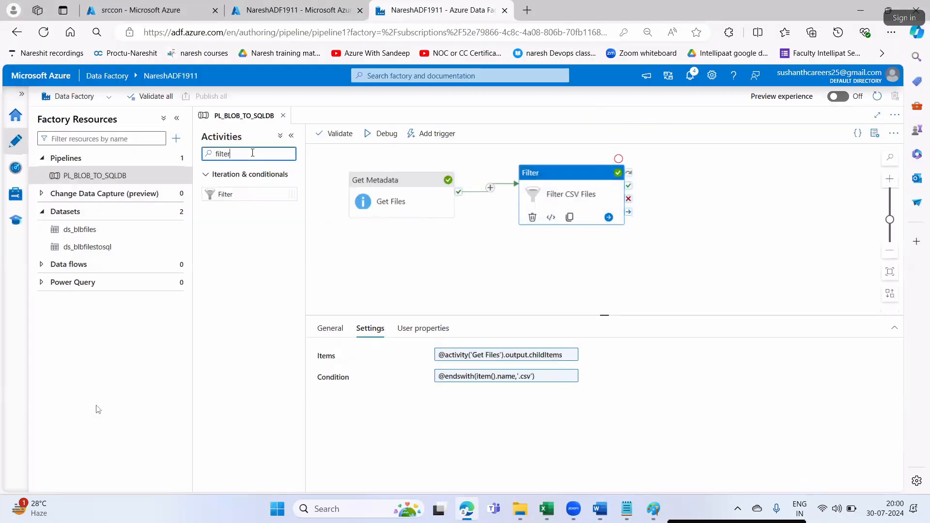
key("BackSpace")
key("BackSpace")
key("BackSpace")
type("for")
left_click_drag(239, 255, 725, 203)
left_click_drag(628, 185, 704, 192)
left_click(722, 171)
left_click_drag(473, 355, 435, 355)
type("ForEachFile")
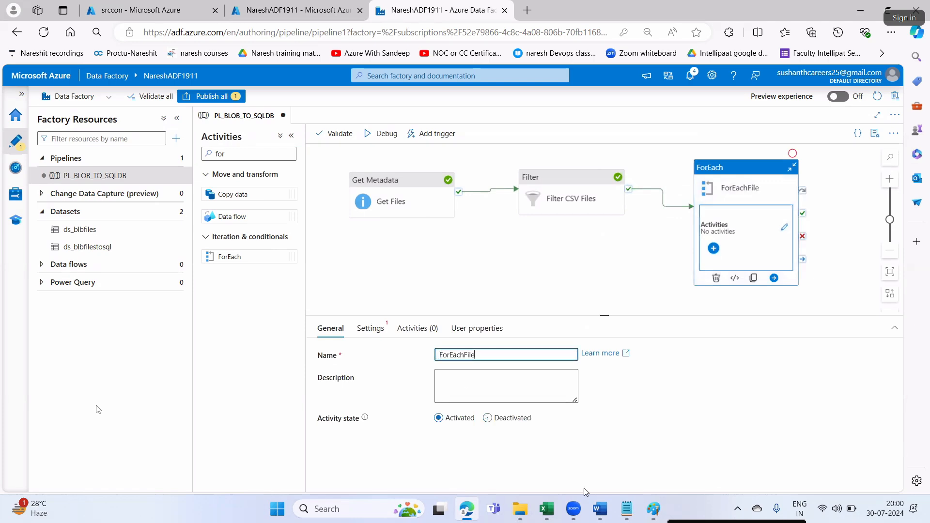
- Check the Items instruction in the notes and open ForEachFile's Items dynamic content editor
left_click(600, 509)
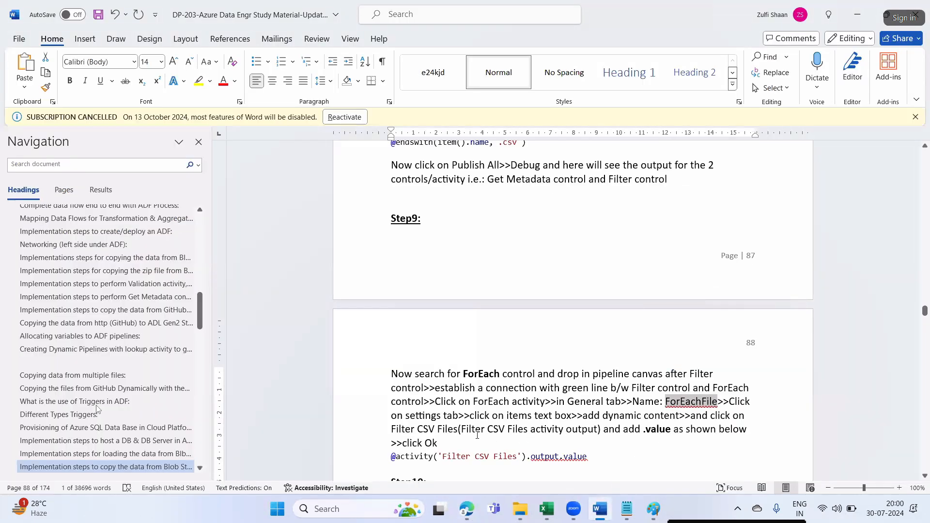
left_click(492, 415)
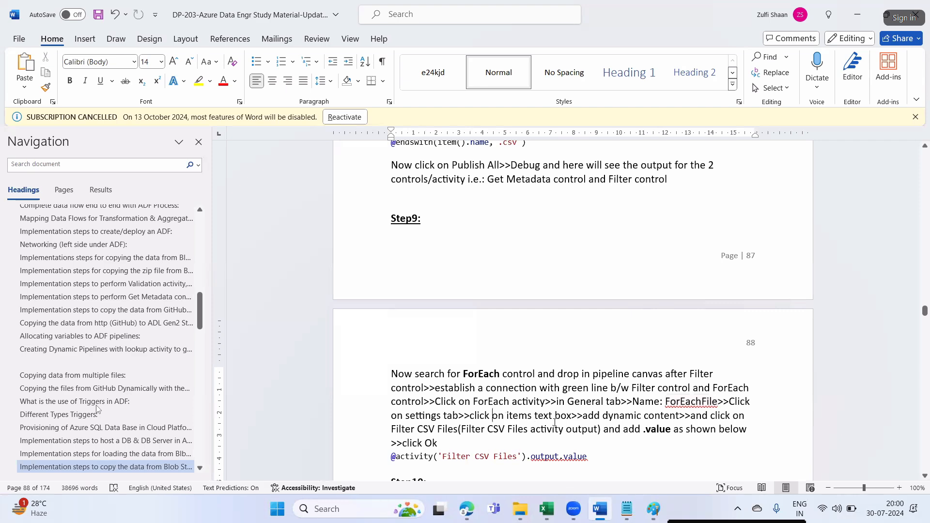
key("alt+Tab")
left_click(370, 328)
left_click(455, 403)
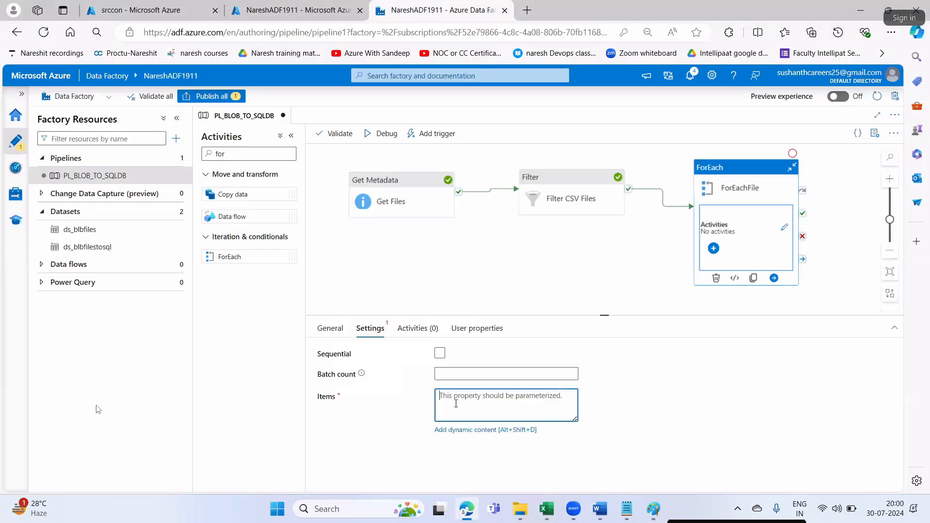
left_click(452, 431)
key("alt+Tab")
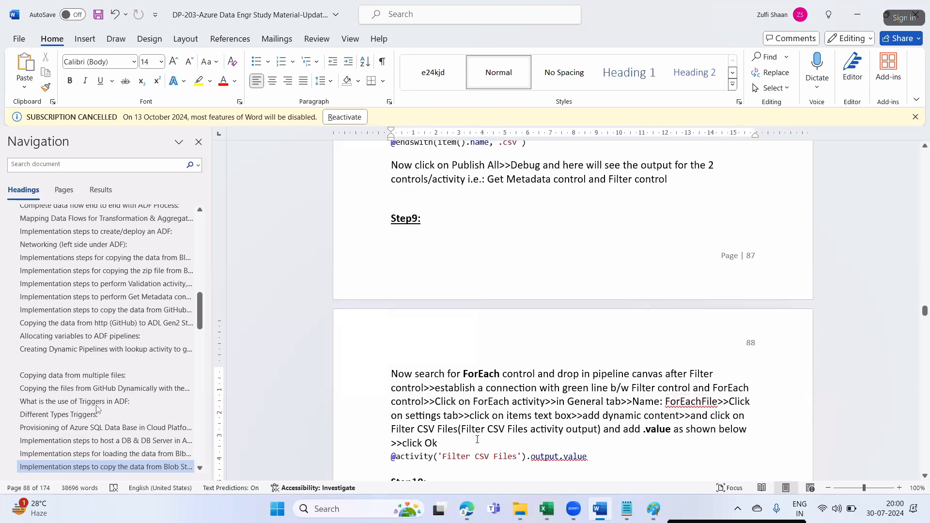
- Insert the Filter CSV Files activity output, append .value, and confirm the Items expression
scroll(513, 425, "down", 3)
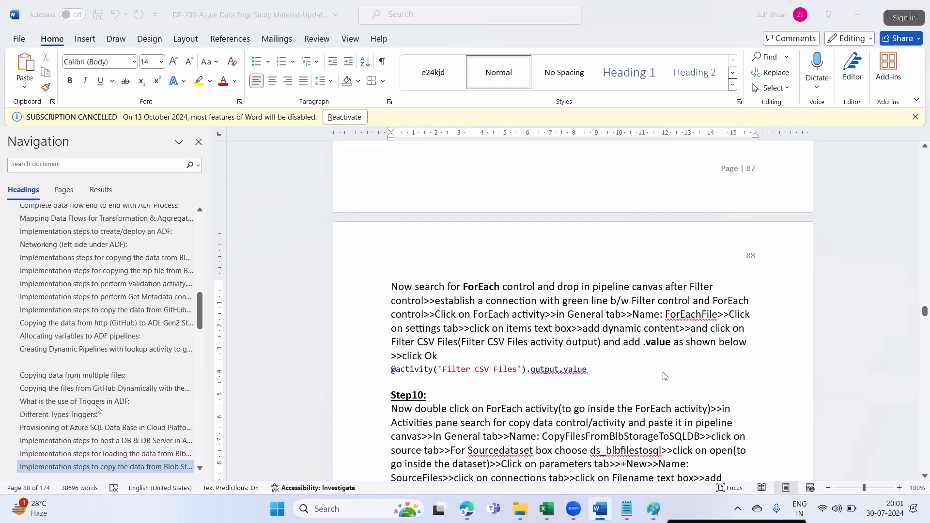
key("alt+Tab")
left_click(657, 317)
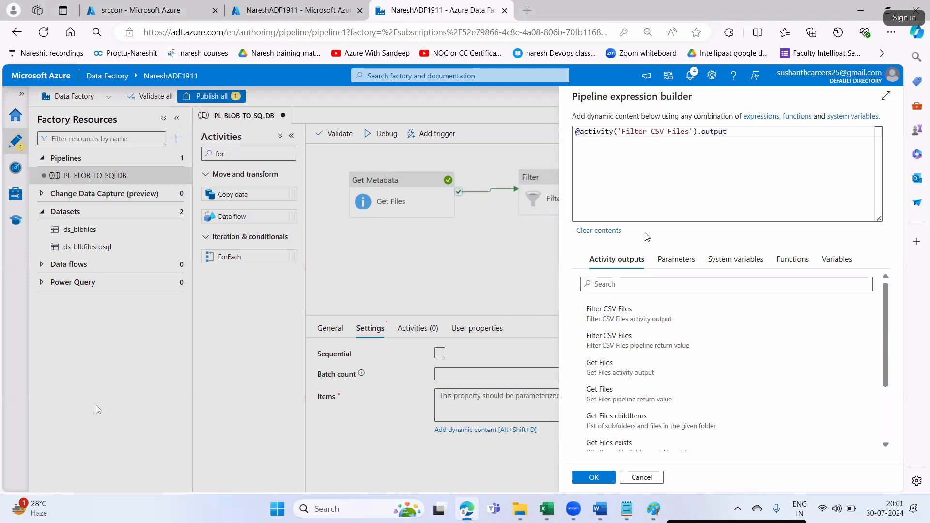
type(".value")
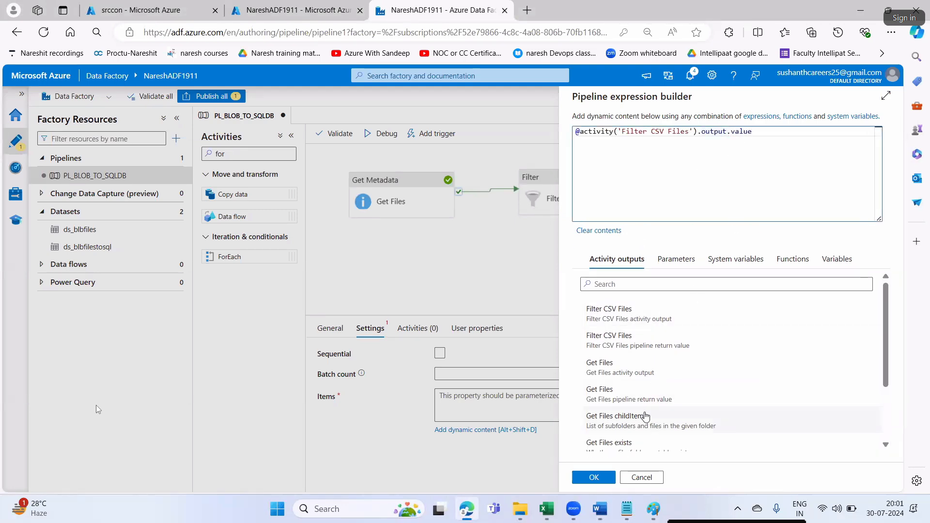
key("alt+Tab")
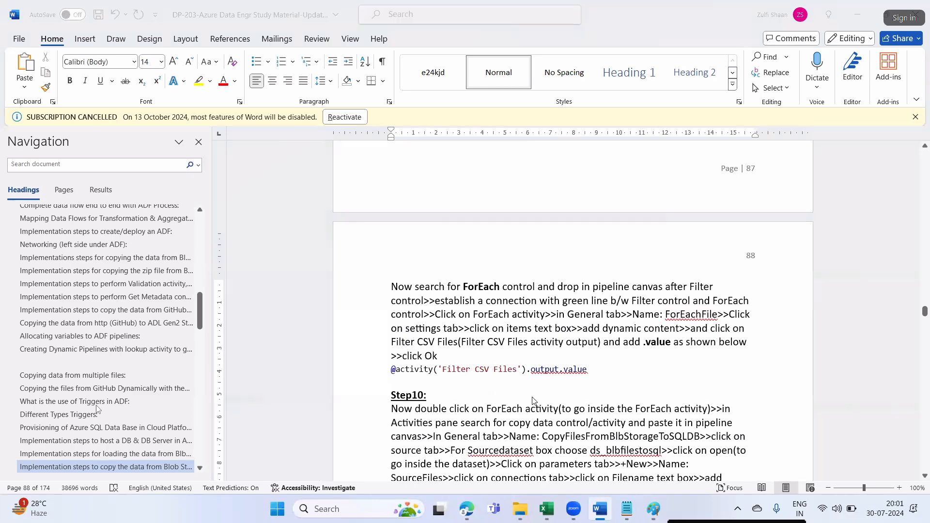
key("alt+Tab")
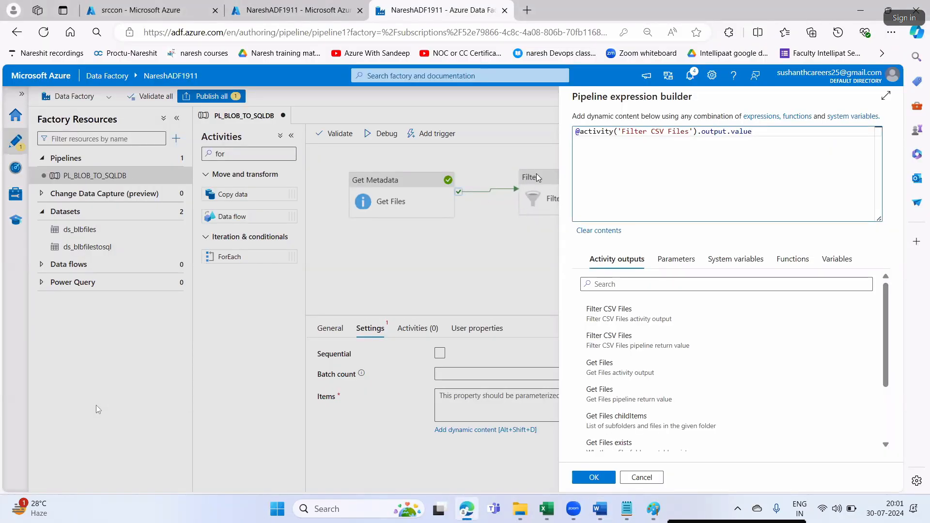
left_click(603, 479)
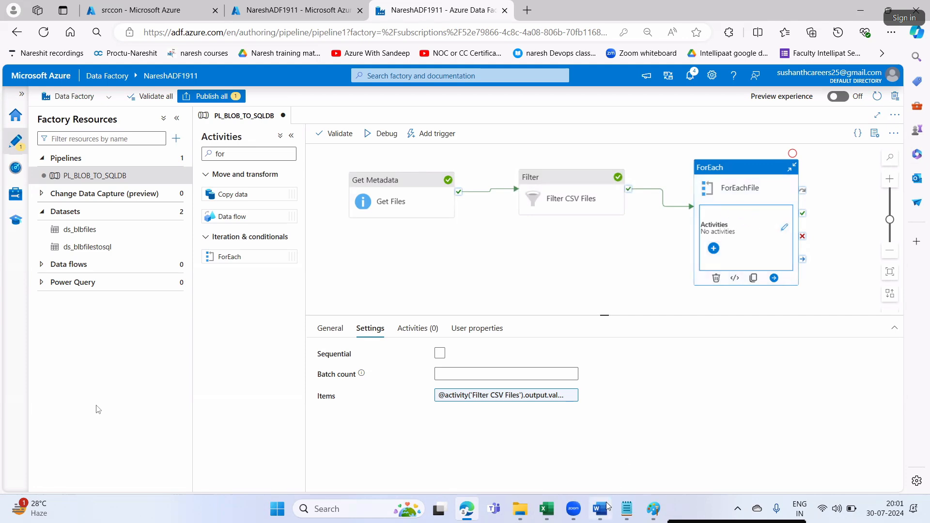
- Read the Step 10 activity-name instruction in the Word notes
key("alt+Tab")
scroll(446, 391, "down", 2)
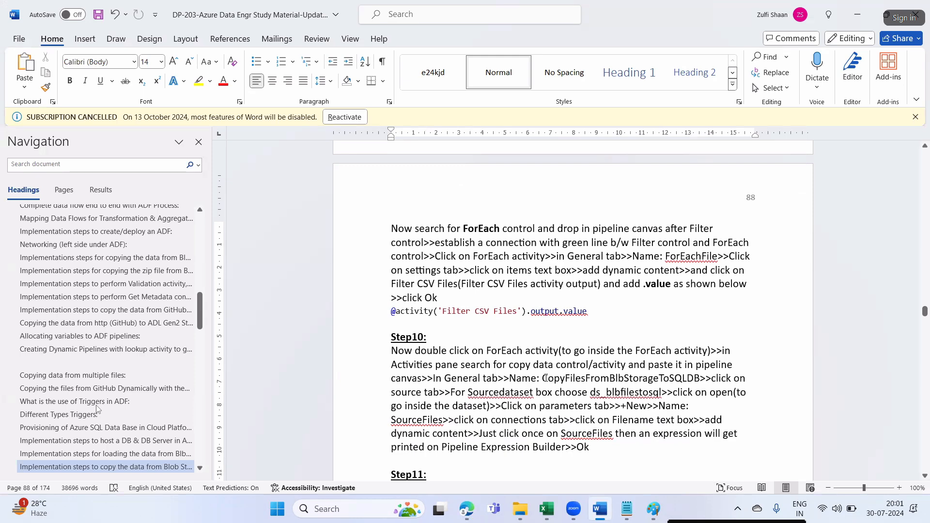
left_click_drag(548, 377, 700, 383)
key("ctrl+c")
left_click(565, 380)
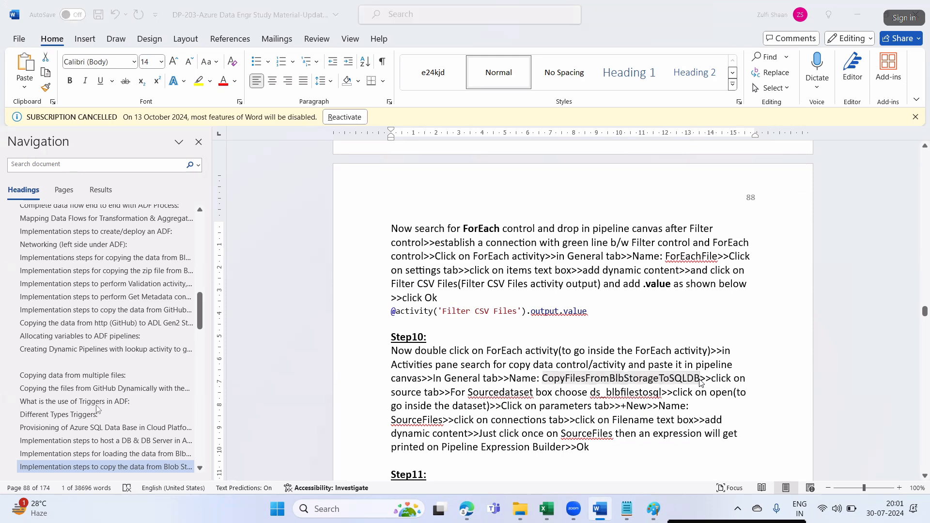
key("alt+Tab")
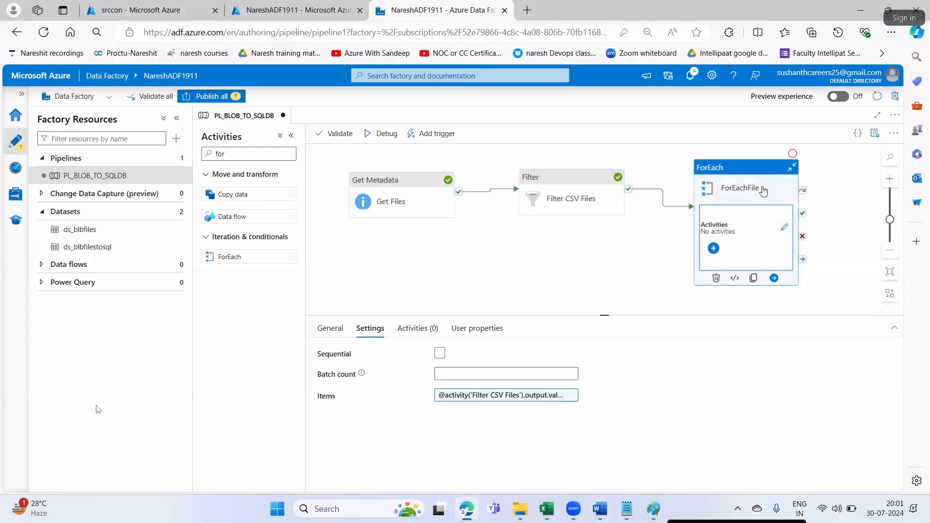
- Inside ForEachFile, add a Copy data activity named CopyFilesFromBlbStorageToSQLDB
left_click(784, 229)
left_click(257, 153)
key("BackSpace")
key("BackSpace")
key("BackSpace")
type("copu")
key("BackSpace")
type("u")
key("BackSpace")
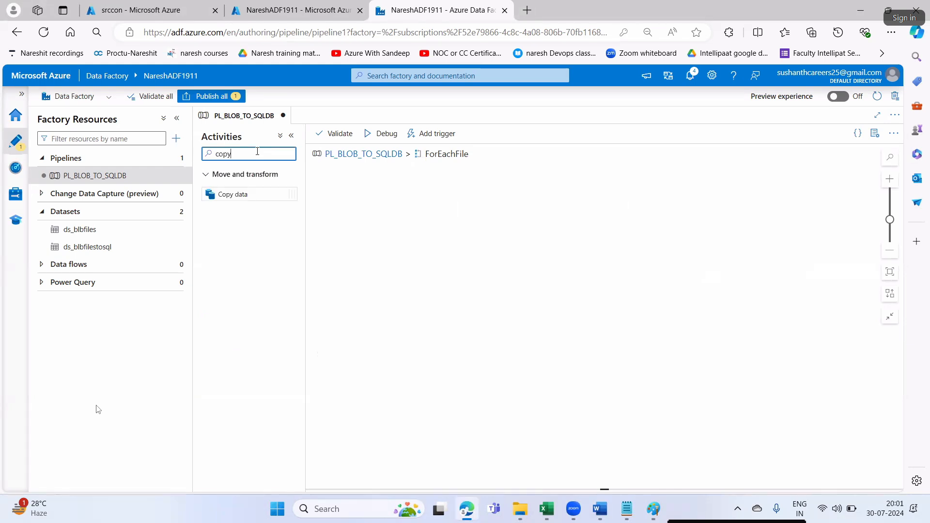
left_click_drag(250, 196, 456, 217)
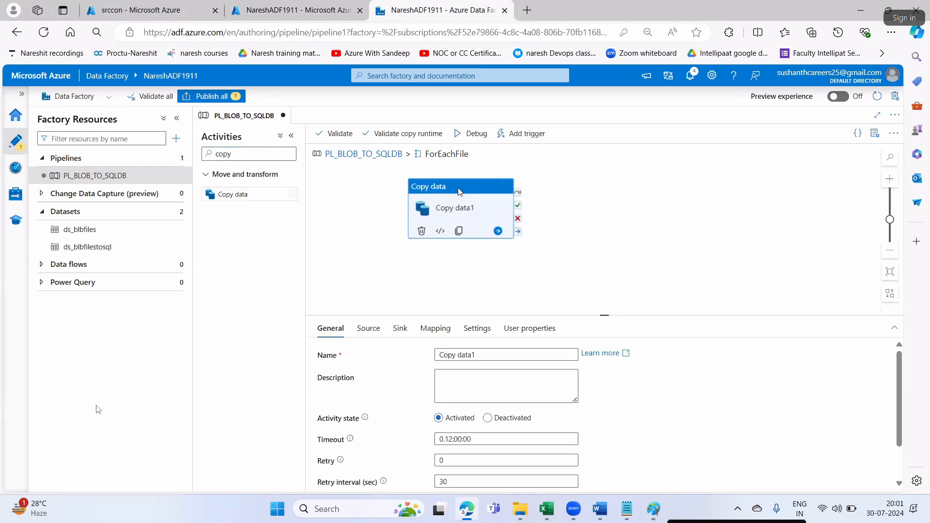
left_click_drag(474, 353, 441, 355)
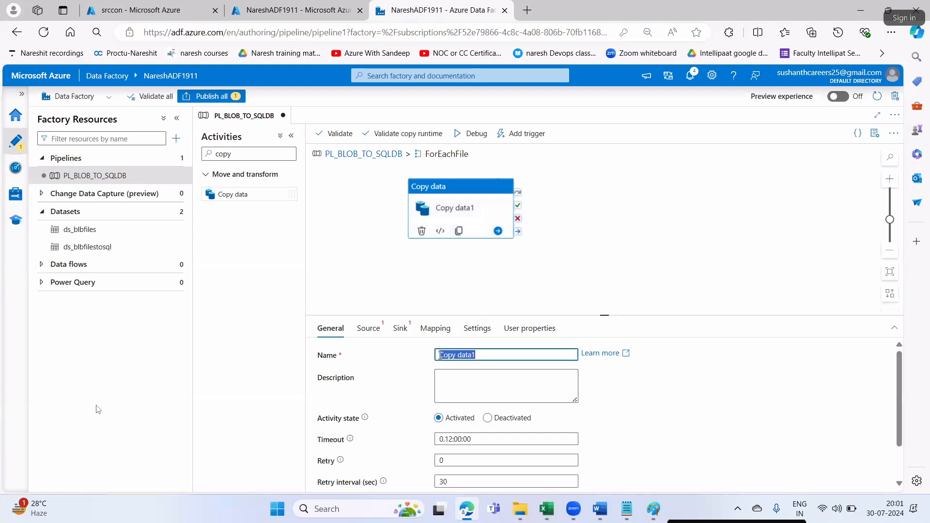
key("ctrl+v")
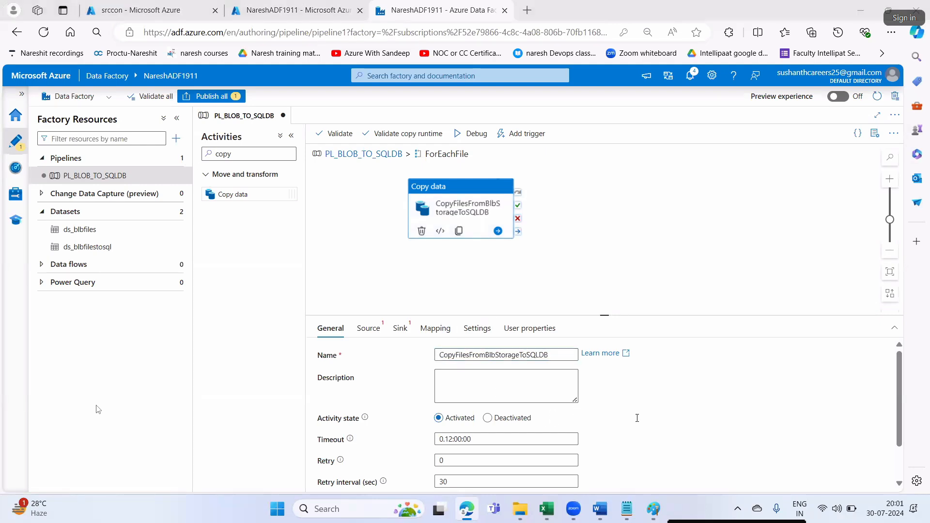
- Look up the activity name and source dataset ds_blbfilestosql in the study notes
key("alt+Tab")
left_click(641, 392)
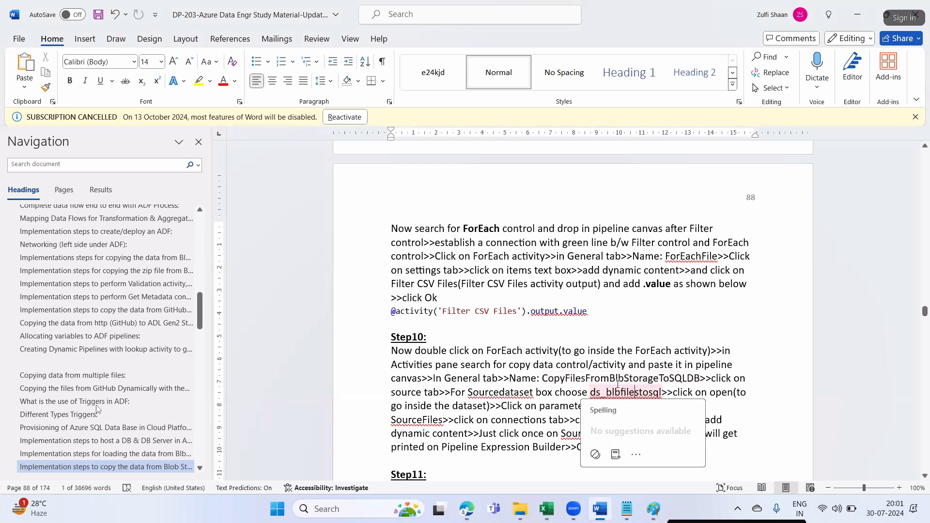
left_click_drag(611, 378, 700, 380)
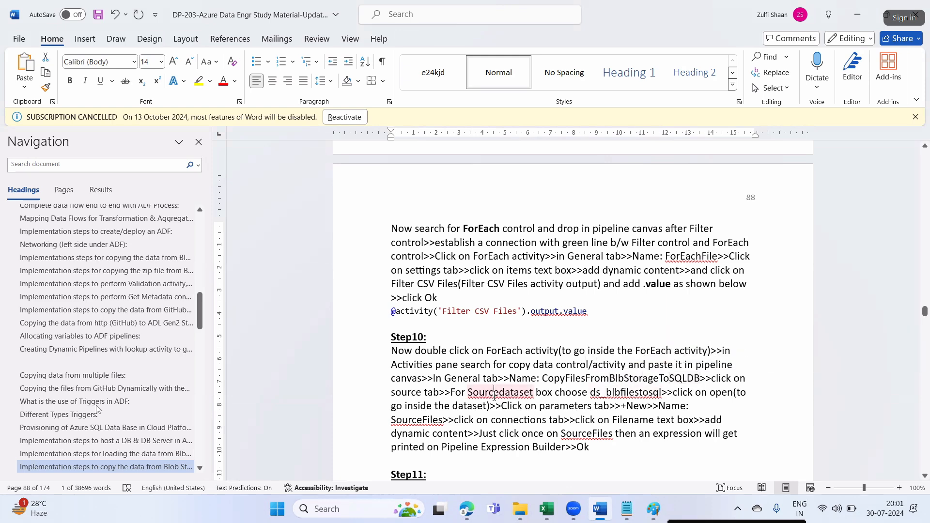
left_click(632, 396)
double_click(645, 393)
key("alt+Tab")
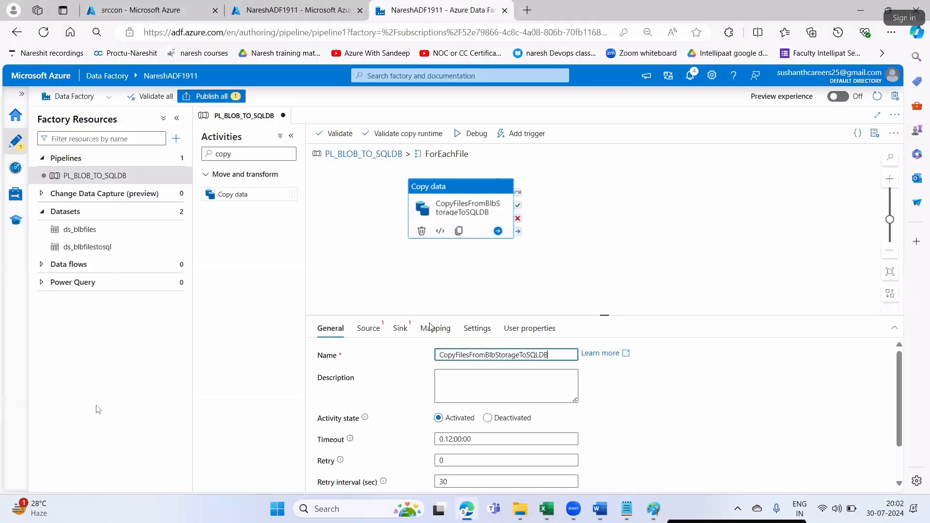
- Choose ds_blbfilestosql as the copy activity's source dataset and open it for editing
left_click(379, 334)
left_click(463, 357)
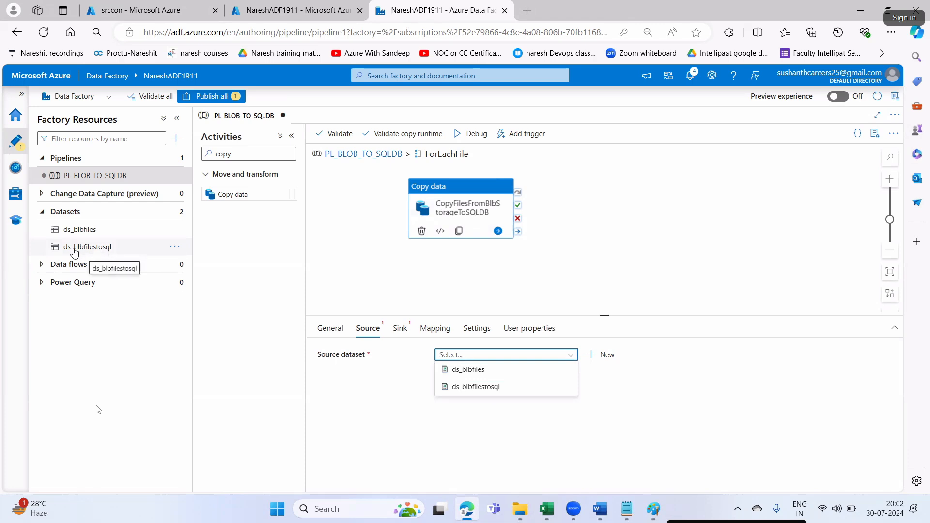
left_click(477, 387)
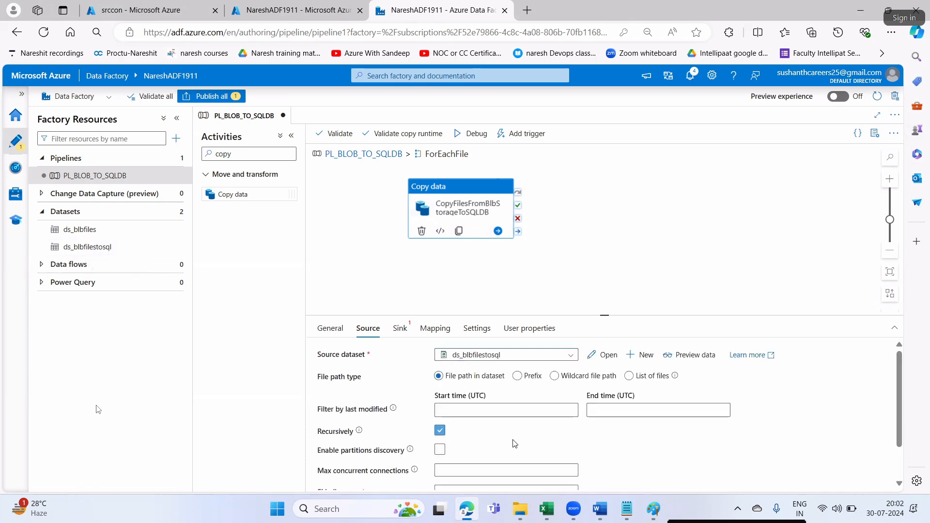
key("alt+Tab")
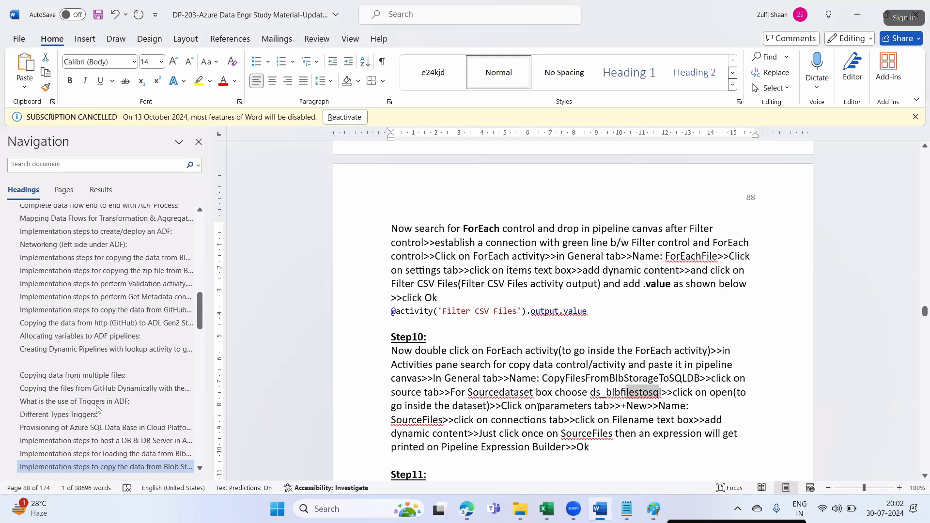
key("alt+Tab")
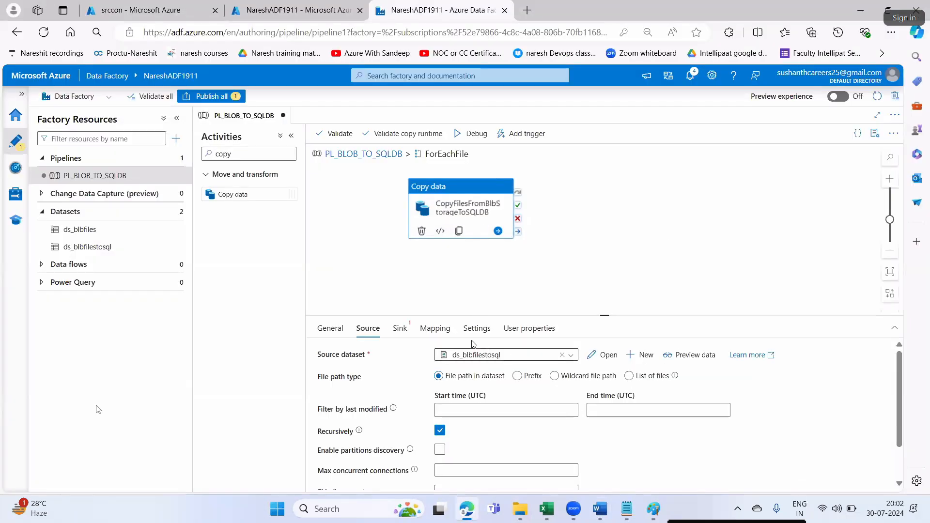
left_click(601, 356)
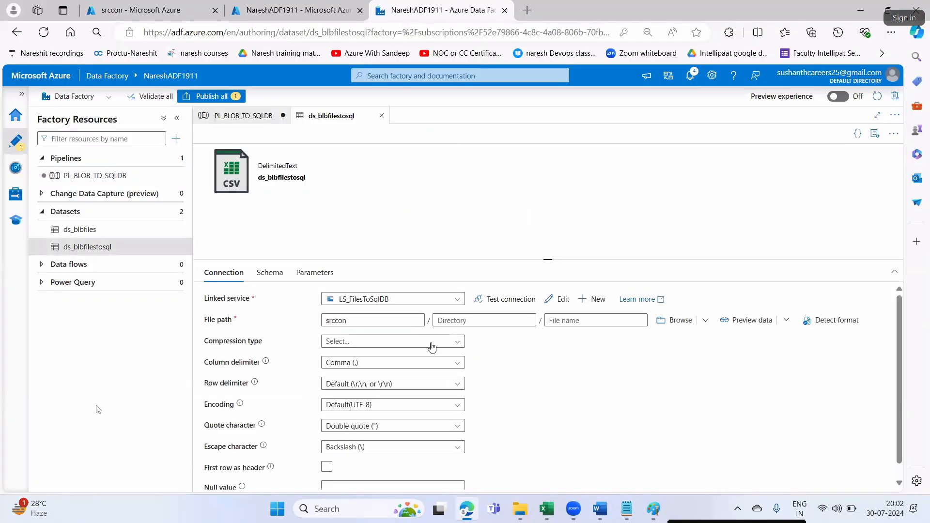
- Add a dataset parameter named SourceFiles to ds_blbfilestosql
left_click(317, 276)
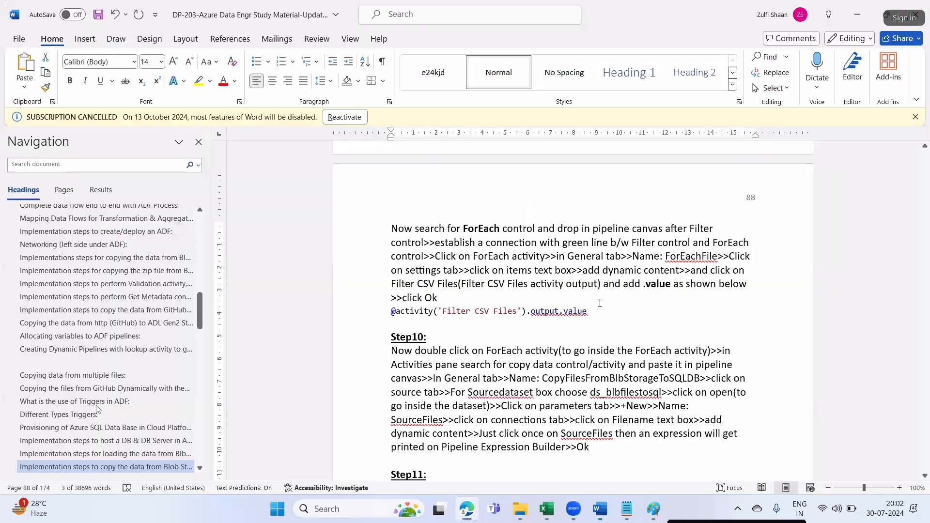
key("alt+Tab")
scroll(448, 423, "down", 2)
double_click(416, 332)
key("ctrl+c")
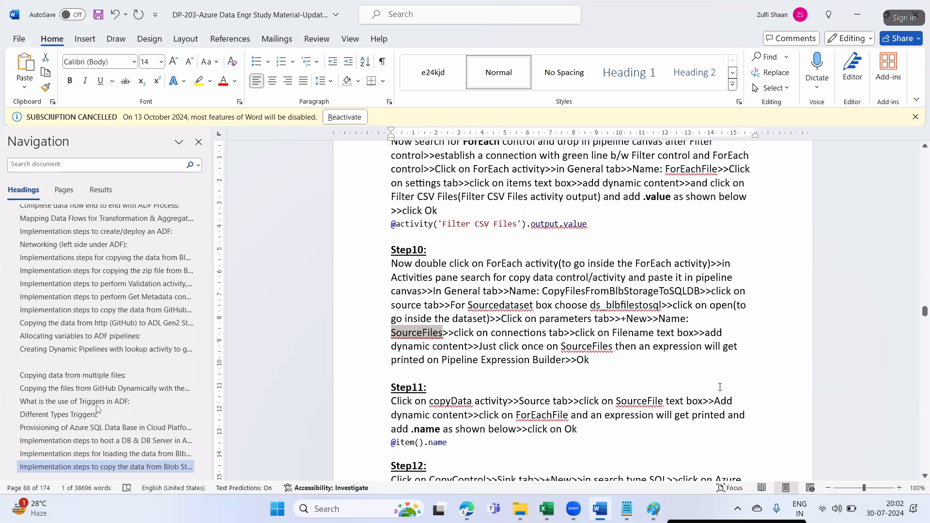
key("alt+Tab")
left_click(229, 302)
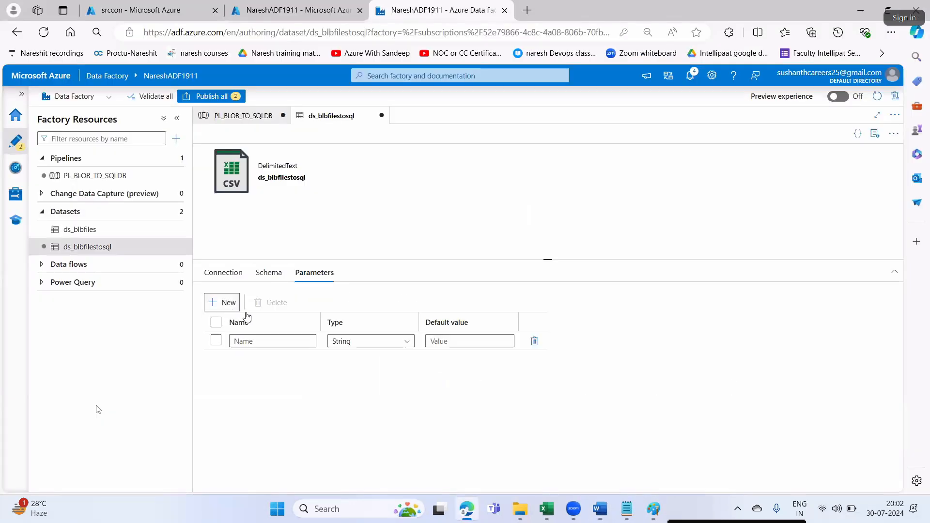
left_click(295, 342)
key("ctrl+v")
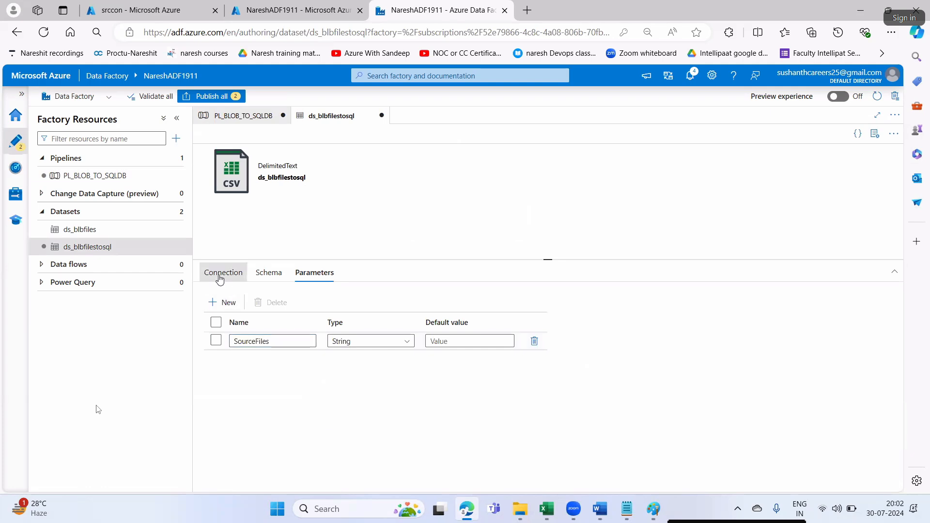
left_click(222, 273)
key("alt+Tab")
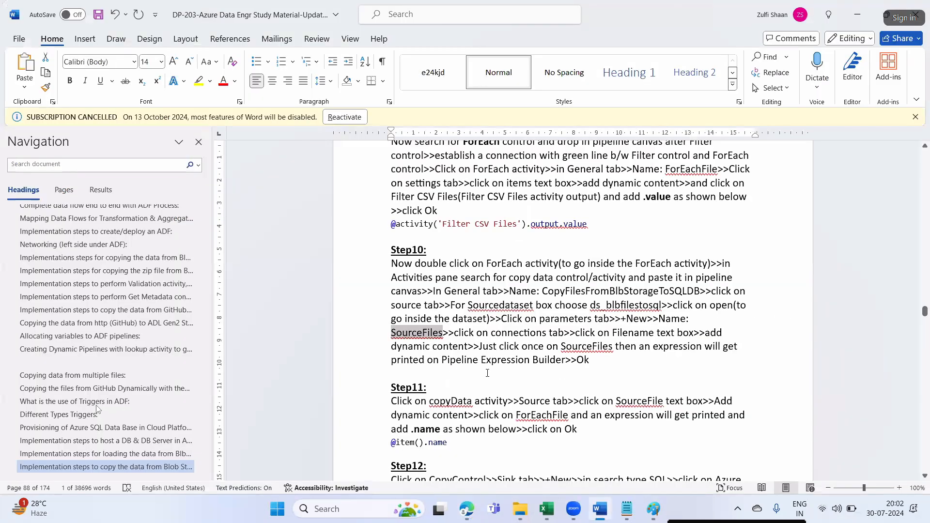
left_click_drag(615, 332, 682, 333)
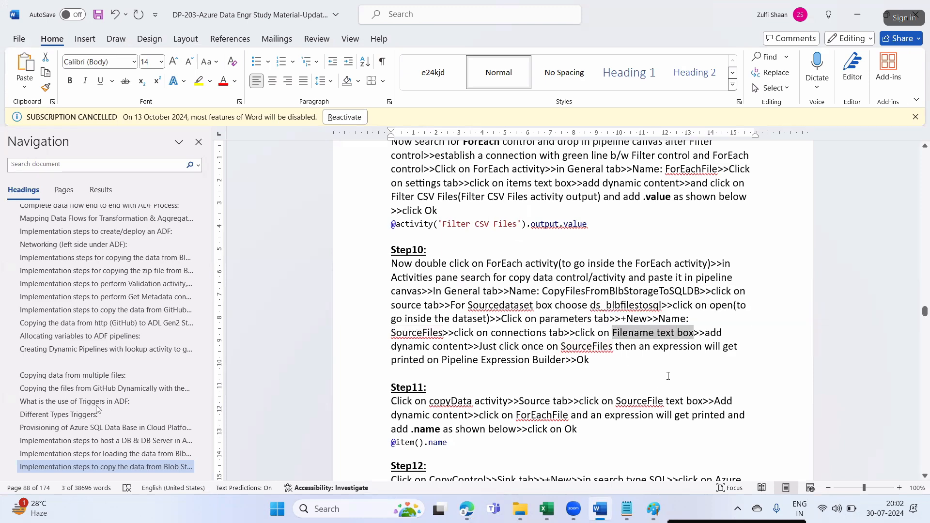
key("alt+Tab")
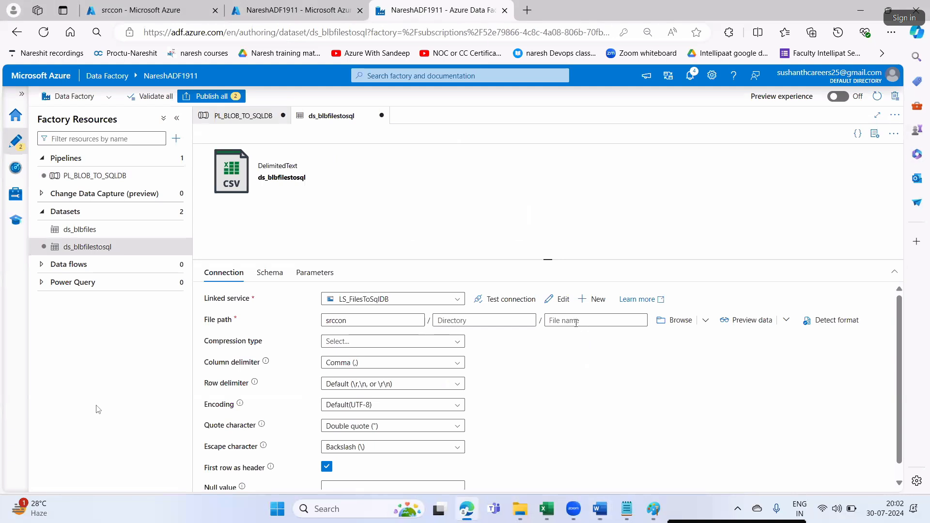
left_click(558, 335)
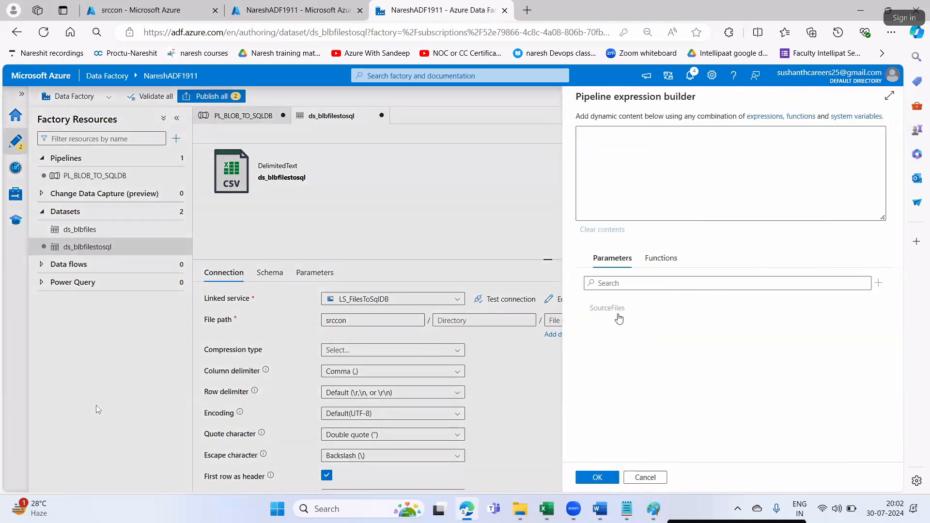
left_click(610, 312)
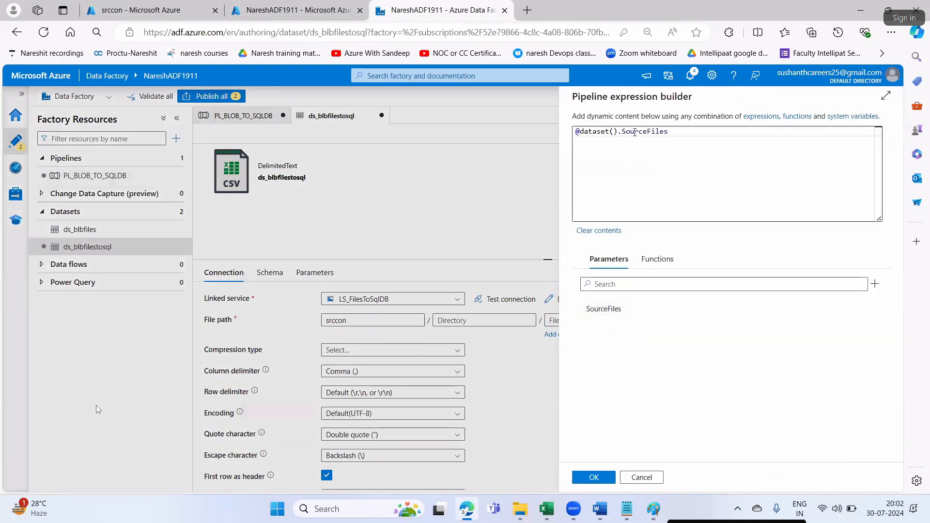
left_click(598, 478)
- Read the Step 11 notes about the copyData Source tab
key("alt+Tab")
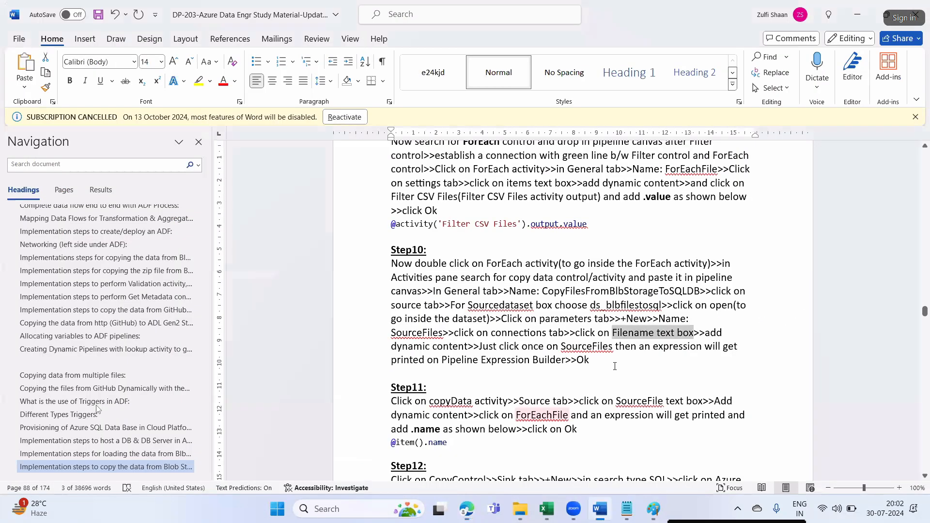
left_click_drag(604, 360, 539, 319)
scroll(434, 317, "down", 3)
double_click(460, 316)
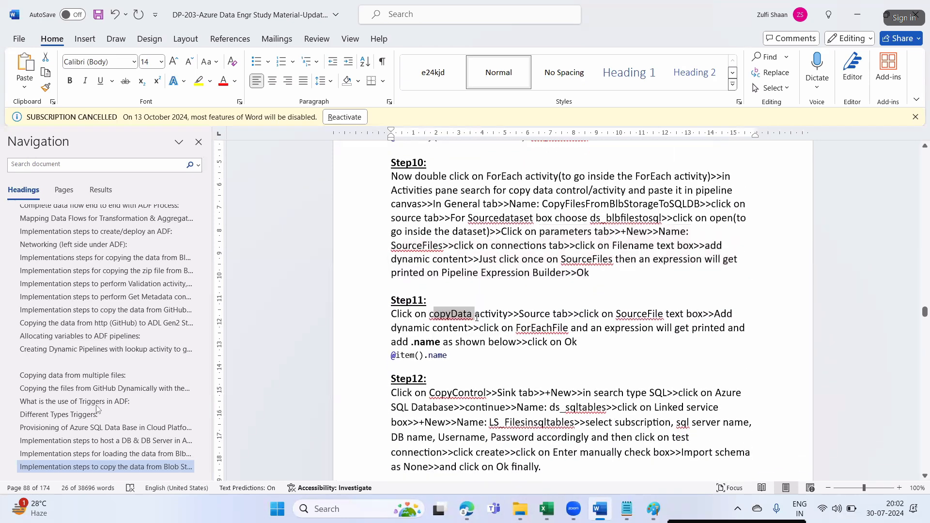
left_click_drag(519, 315, 570, 315)
left_click(724, 345)
key("alt+Tab")
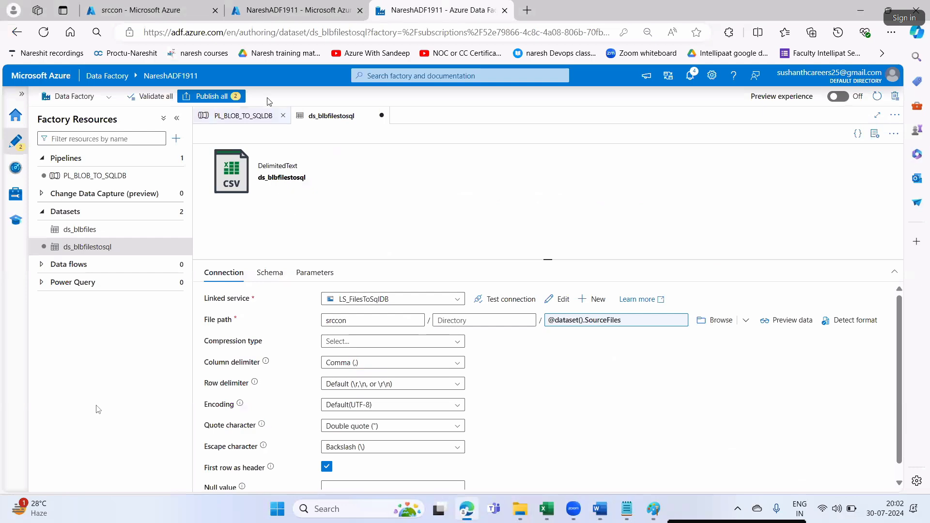
left_click(237, 116)
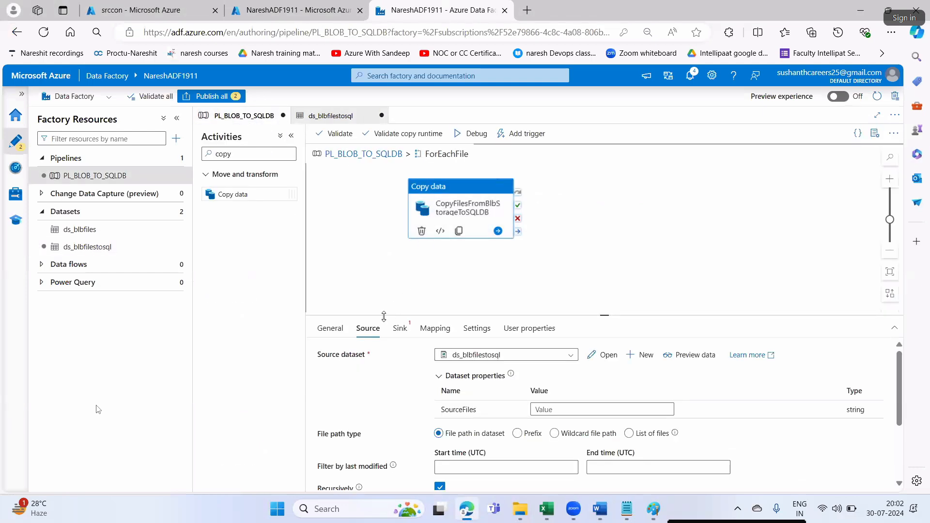
left_click(541, 410)
left_click(554, 421)
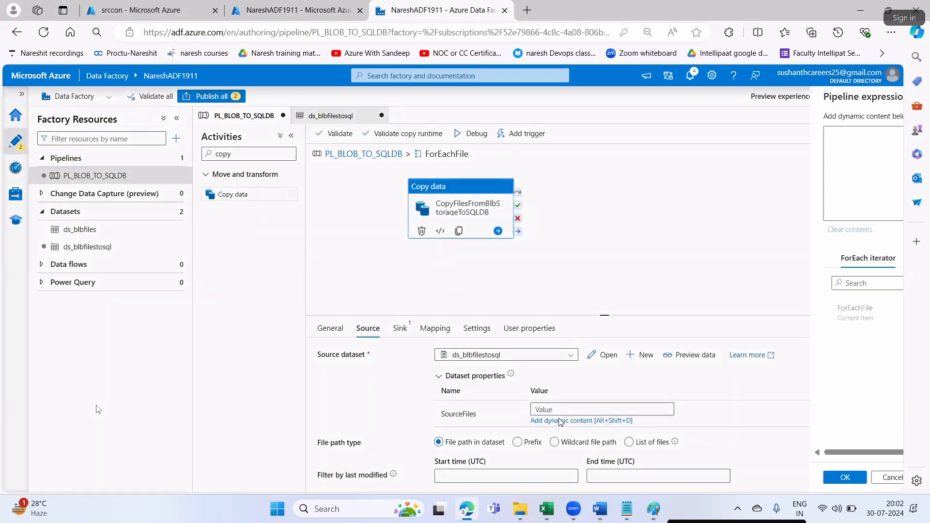
key("alt+Tab")
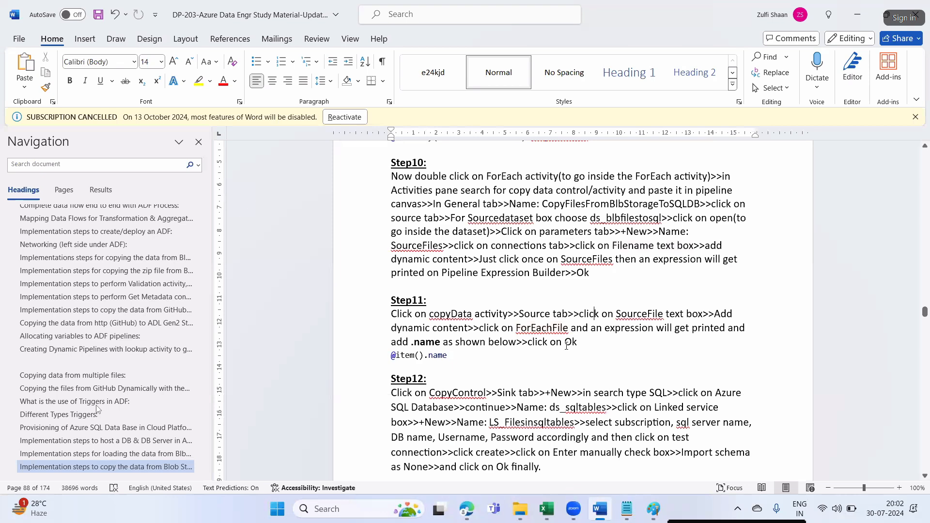
left_click_drag(478, 330, 585, 344)
key("alt+Tab")
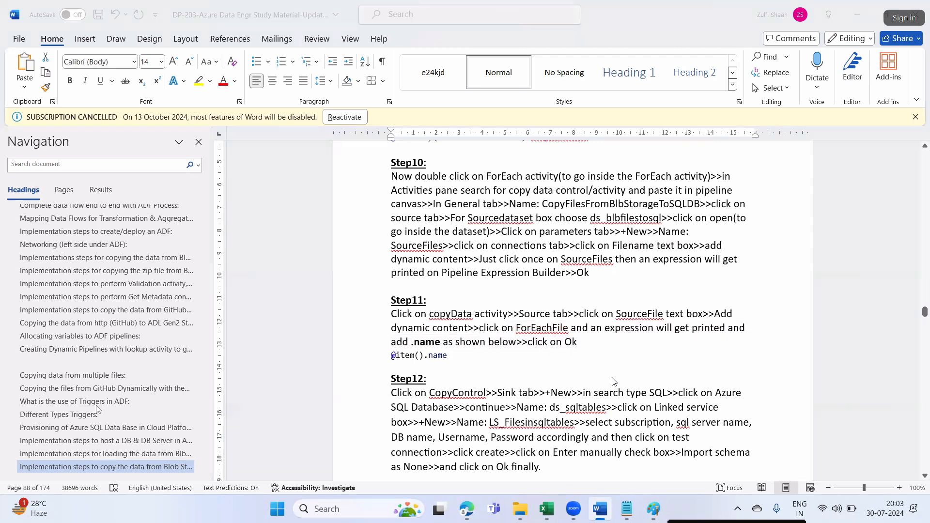
left_click(603, 310)
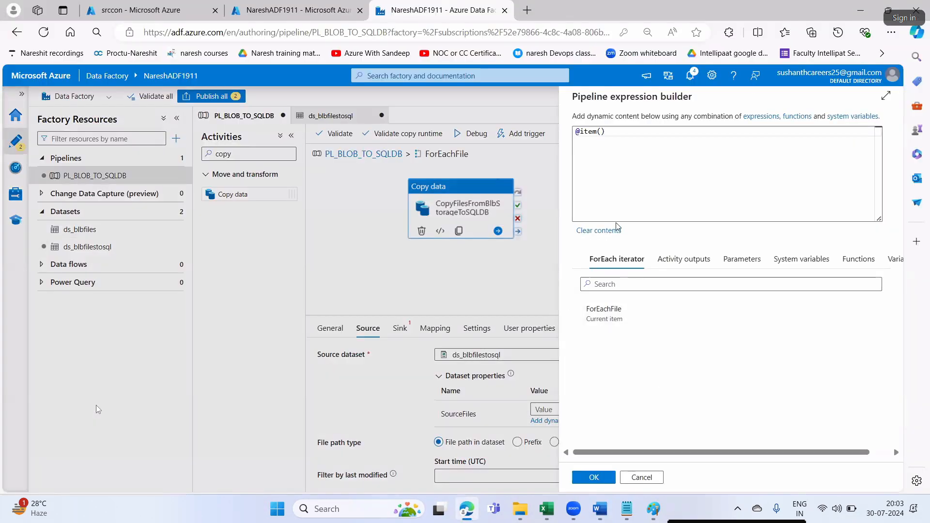
key("alt+Tab")
double_click(431, 357)
key("ctrl+c")
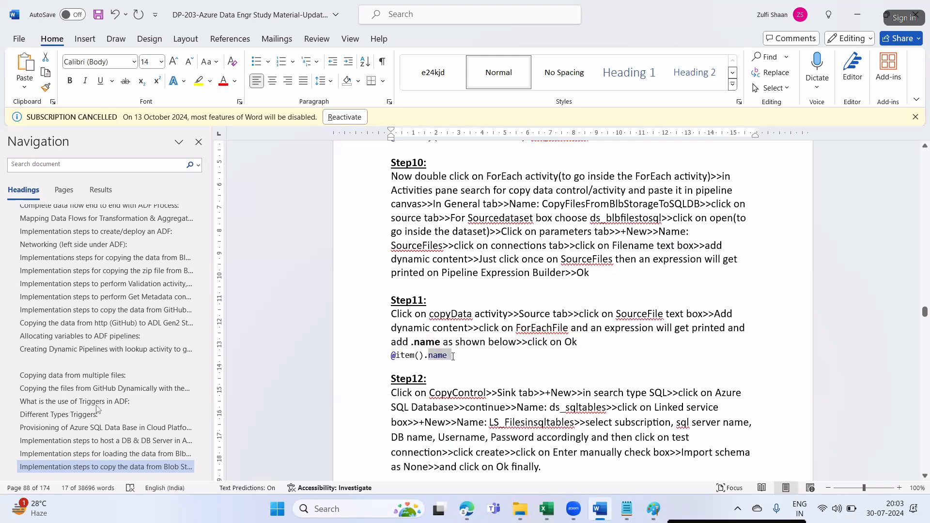
key("alt+Tab")
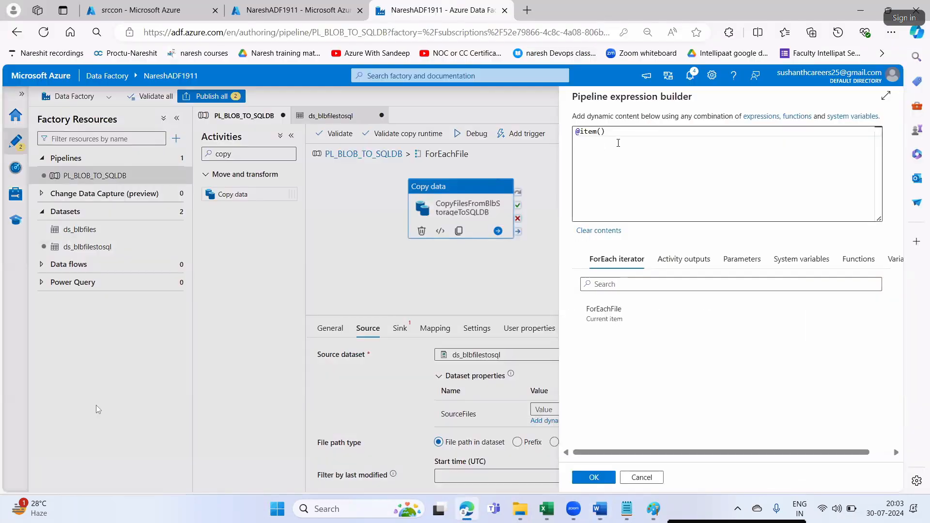
type(".")
key("ctrl+v")
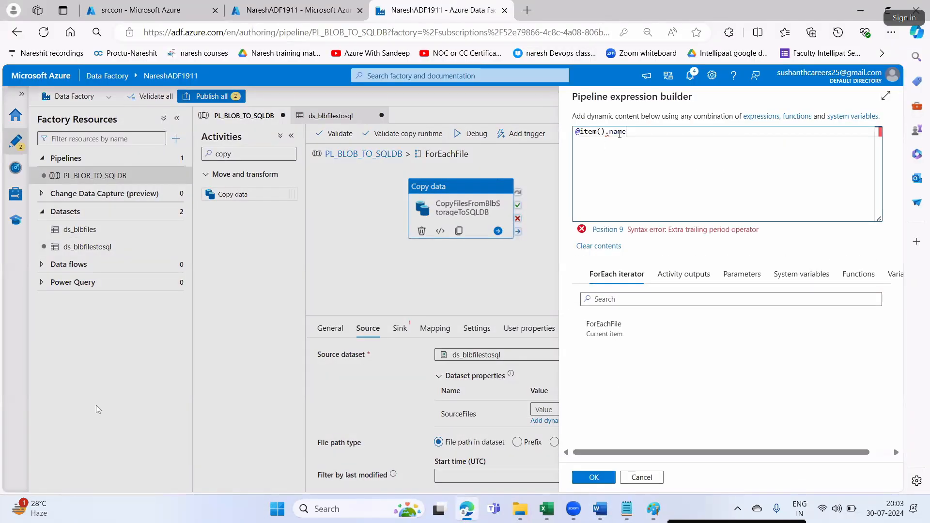
left_click(594, 477)
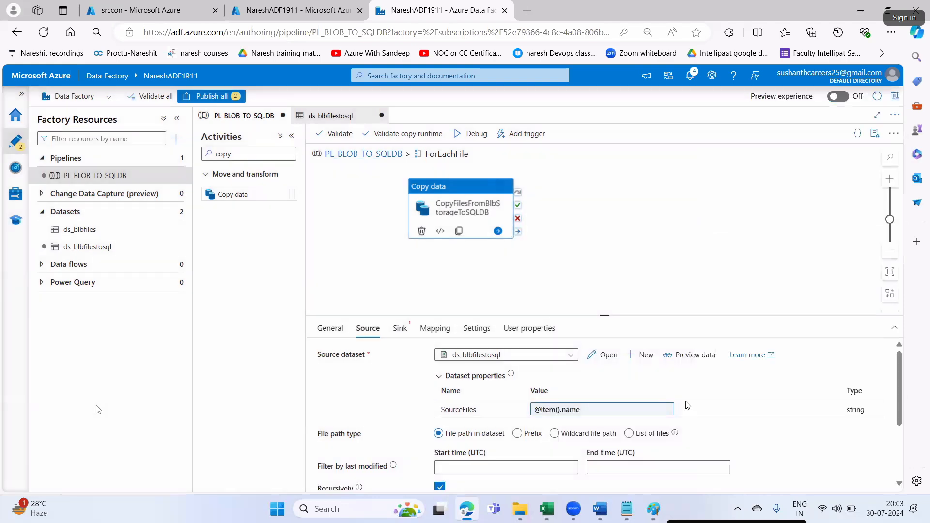
- Read the Step 12 Sink tab instructions in the study notes
key("alt+Tab")
scroll(468, 378, "down", 3)
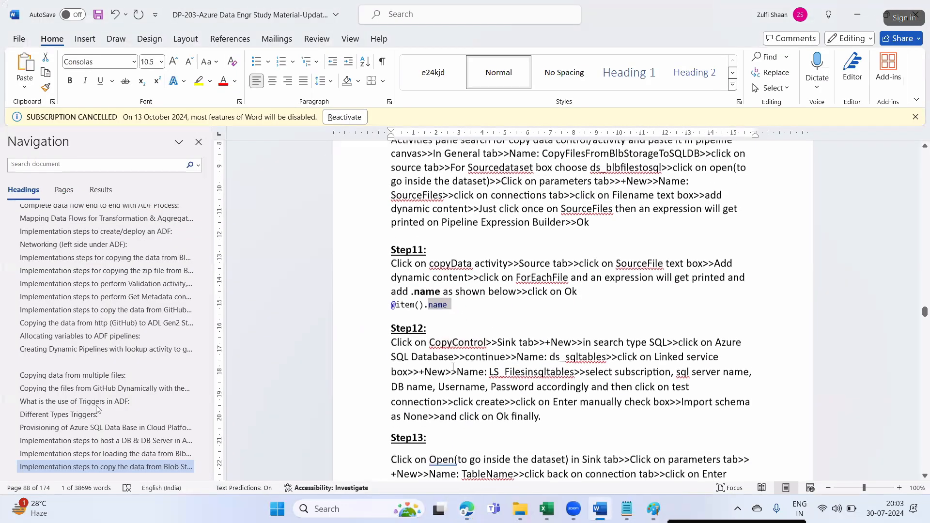
right_click(470, 306)
left_click_drag(533, 306, 497, 305)
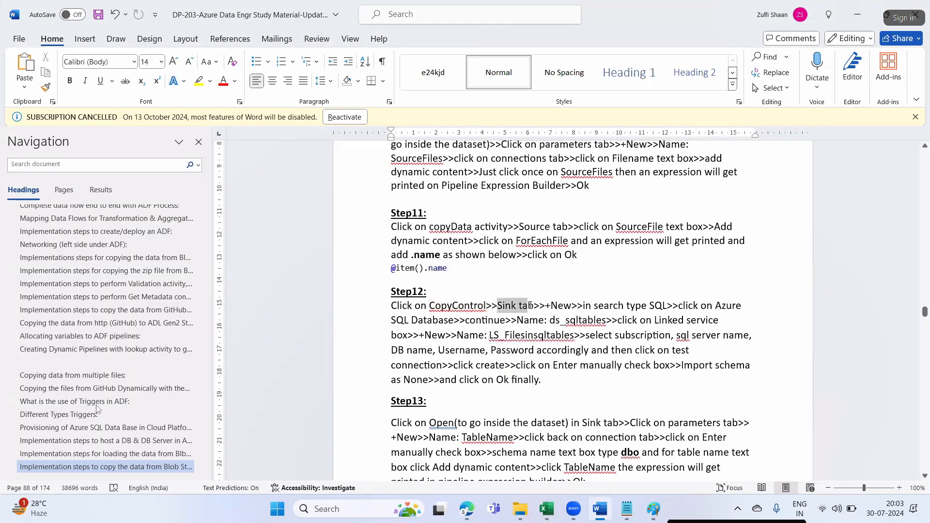
key("alt+Tab")
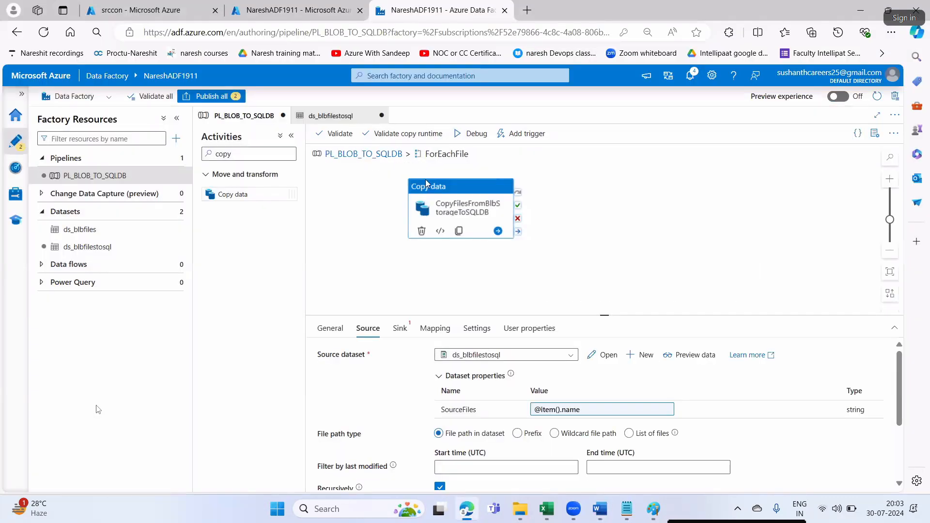
- Start a new sink dataset from the copy activity's Sink settings
left_click(398, 329)
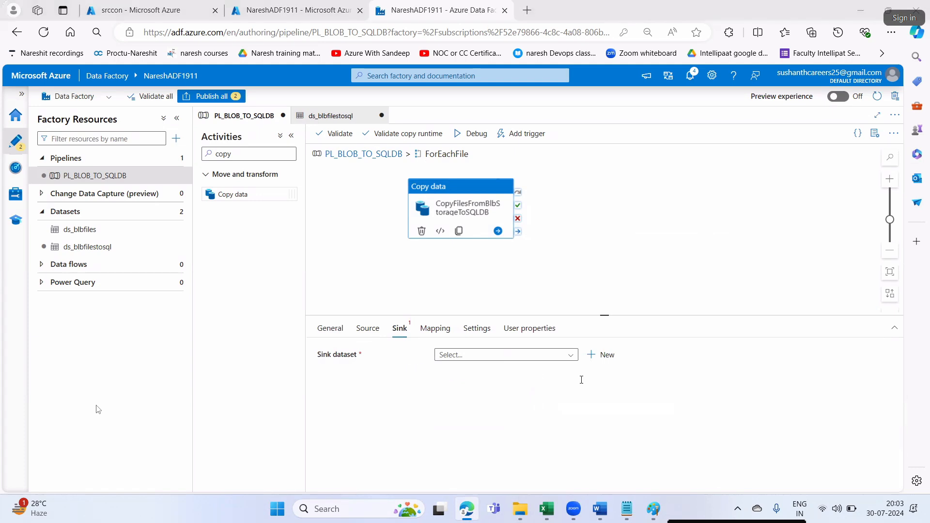
key("alt+Tab")
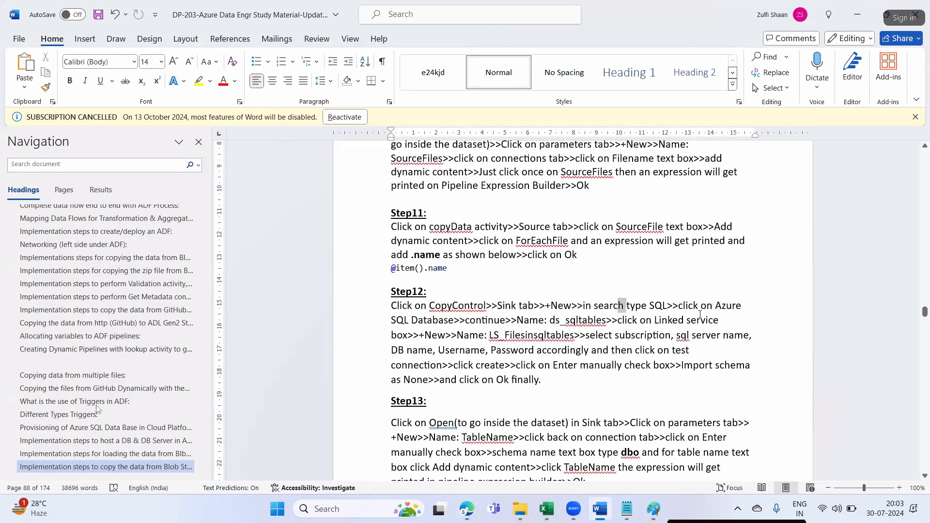
left_click_drag(619, 308, 626, 309)
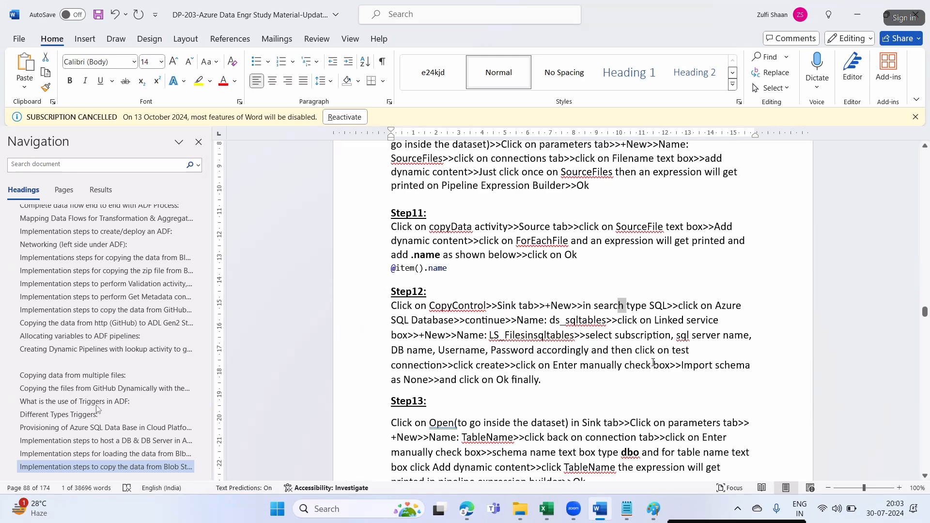
key("alt+Tab")
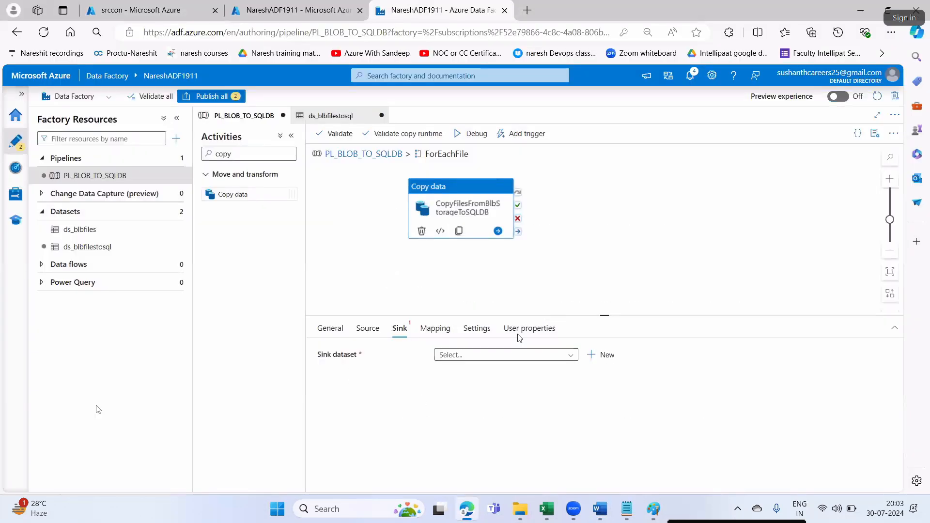
left_click(604, 358)
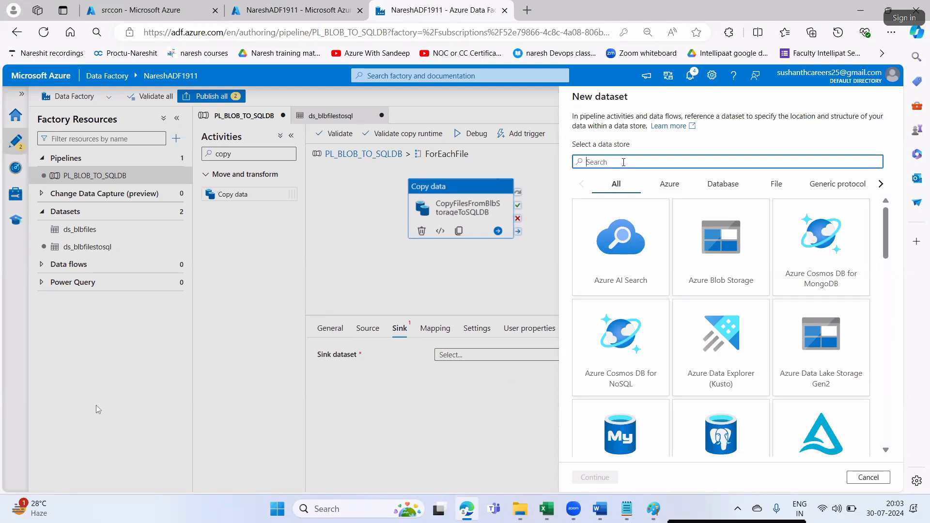
- Search for 'sql' and continue with Azure SQL Database as the data store
type("sql")
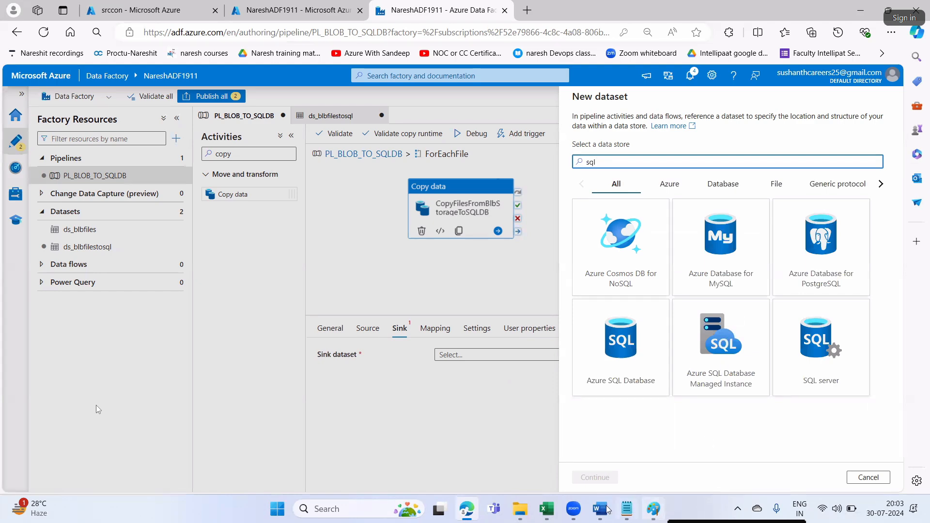
key("alt+Tab")
left_click(620, 317)
left_click_drag(624, 304, 666, 307)
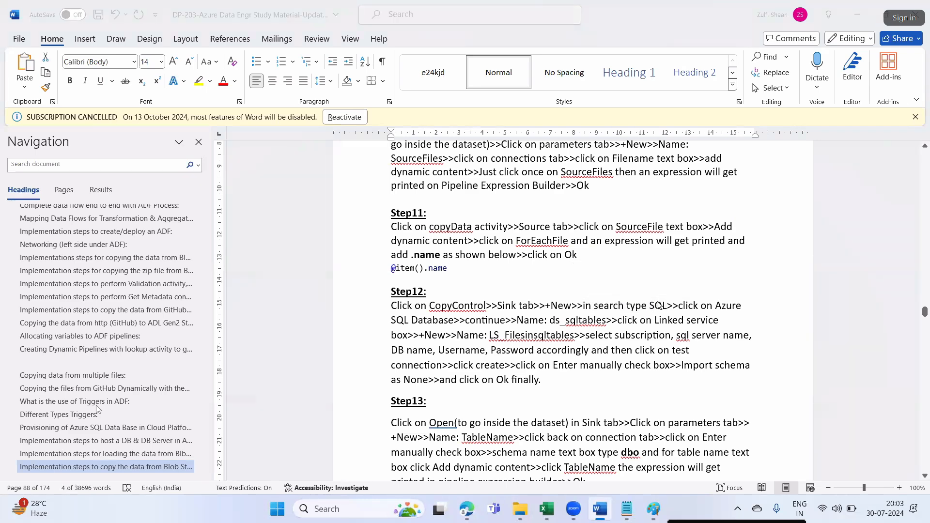
key("alt+Tab")
left_click(638, 339)
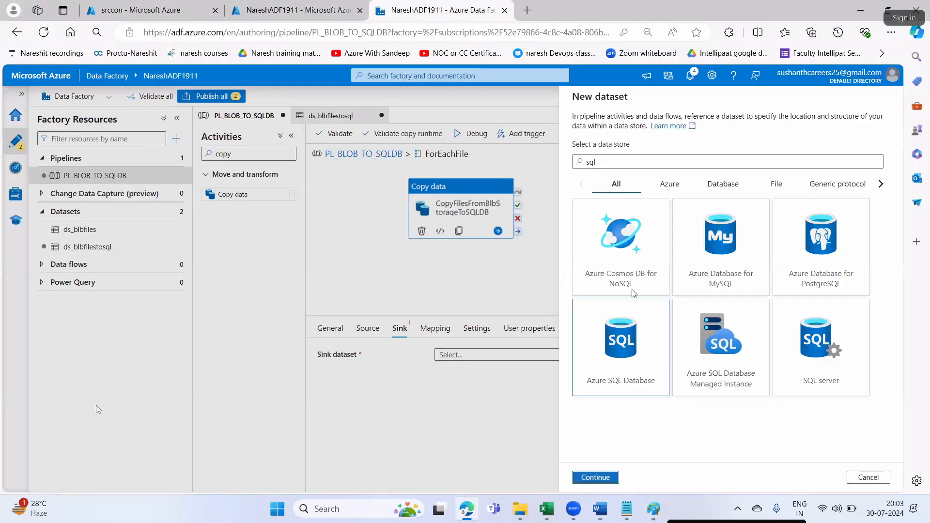
left_click(594, 478)
- Copy the name ds_sqltables from the notes and select the default name AzureSqlTable1
left_click(600, 508)
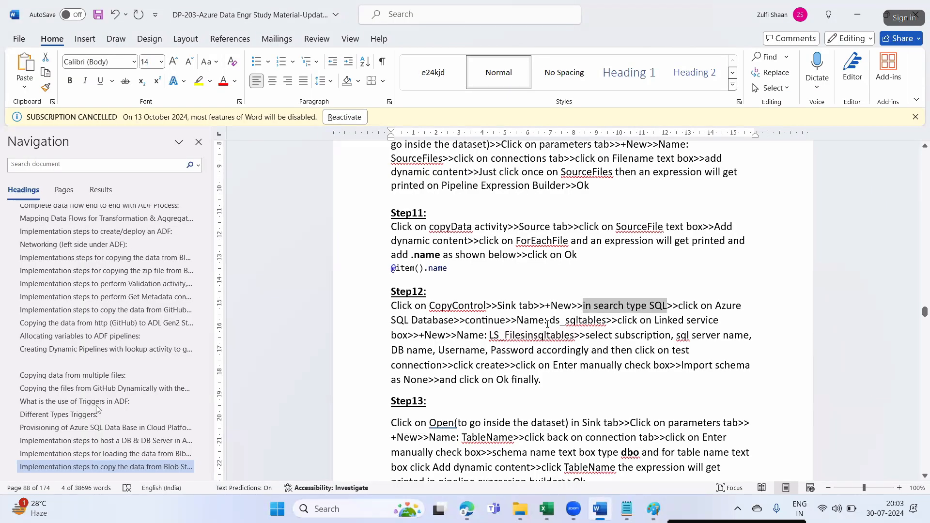
left_click_drag(550, 321, 605, 324)
key("ctrl+c")
key("alt+Tab")
left_click_drag(631, 131, 572, 130)
- Name the dataset ds_sqltables and start a new linked service named LS_Filesinsqltables
key("ctrl+v")
left_click(590, 164)
left_click(587, 198)
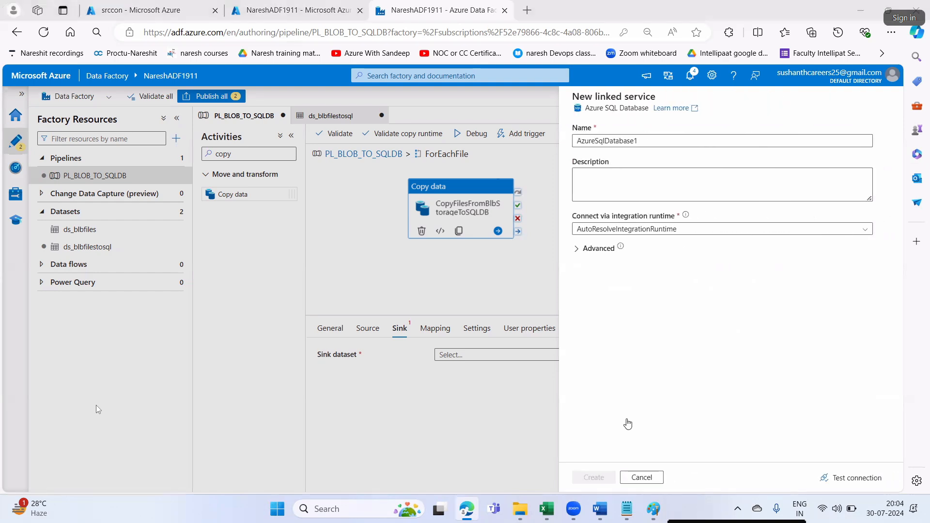
key("alt+Tab")
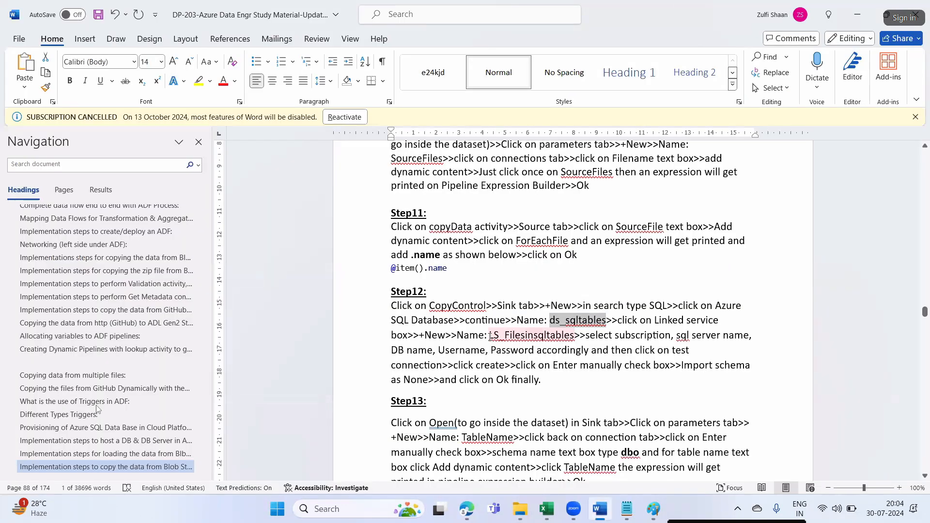
left_click_drag(490, 335, 556, 338)
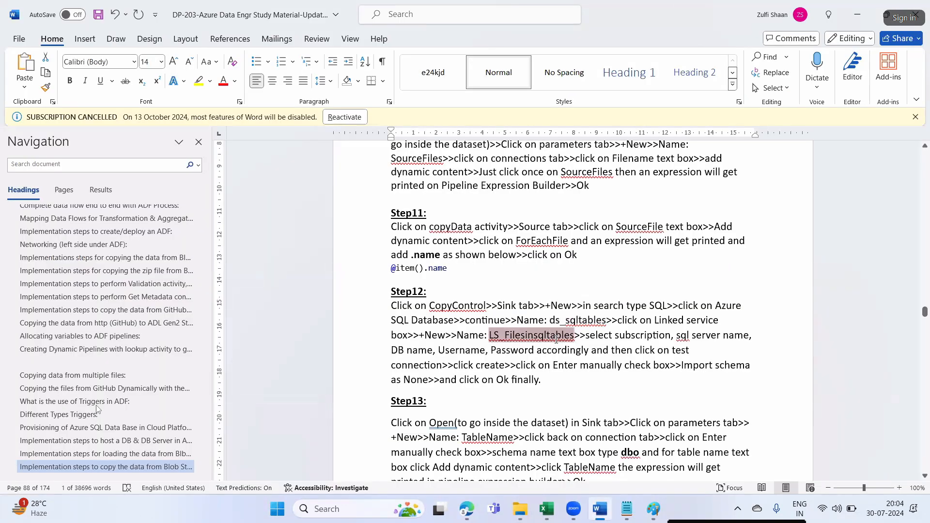
key("ctrl+c")
key("alt+Tab")
key("ctrl+a")
key("ctrl+v")
- Point the linked service at the Free Trial subscription, server sqlserverinazure1911 and database DBinCloud
key("alt+Tab")
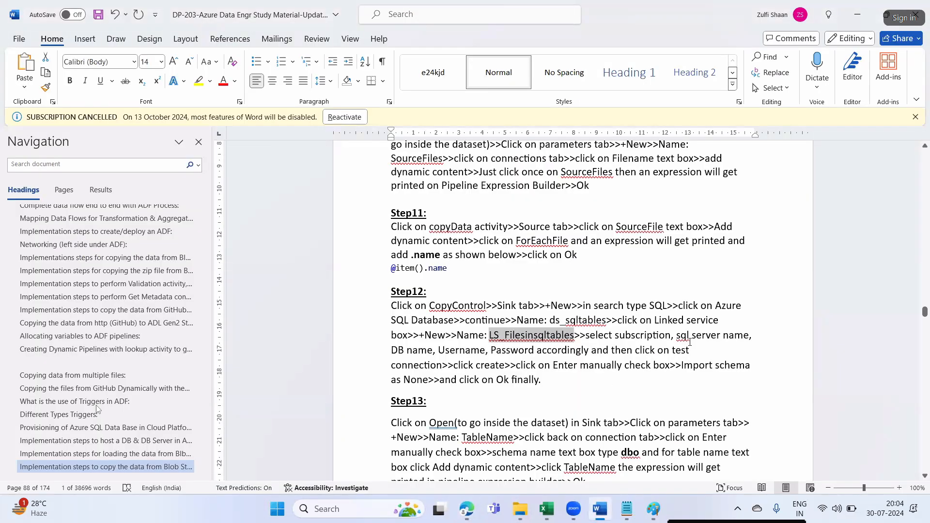
left_click(689, 336)
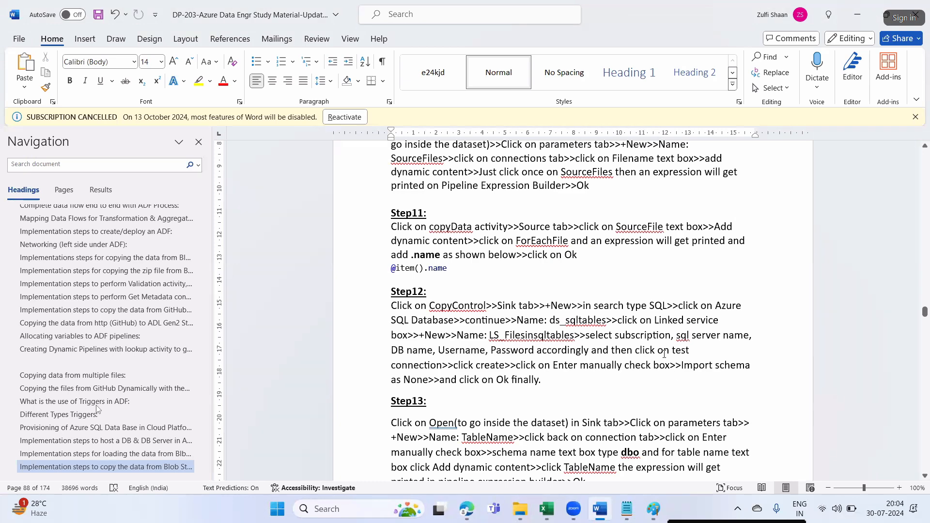
left_click_drag(446, 365, 406, 351)
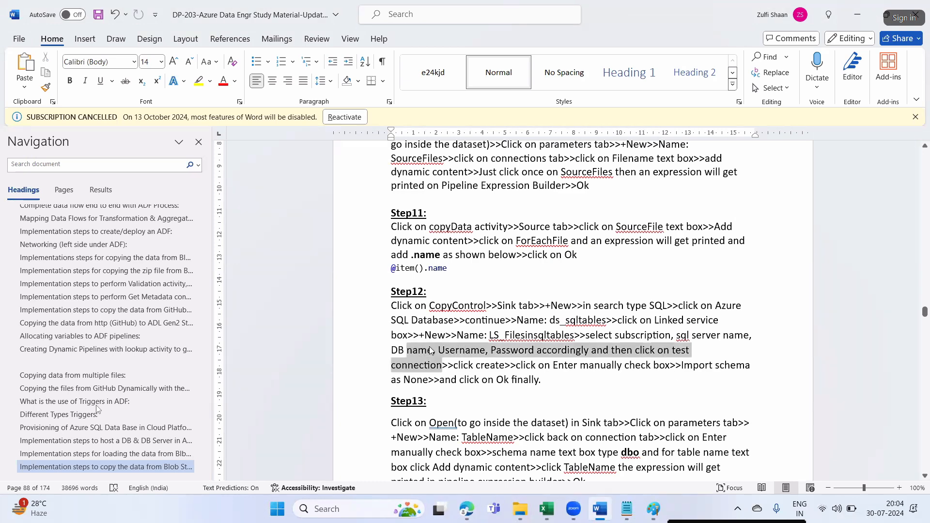
left_click(605, 380)
key("alt+Tab")
left_click(634, 348)
left_click(608, 380)
left_click(611, 381)
left_click(609, 396)
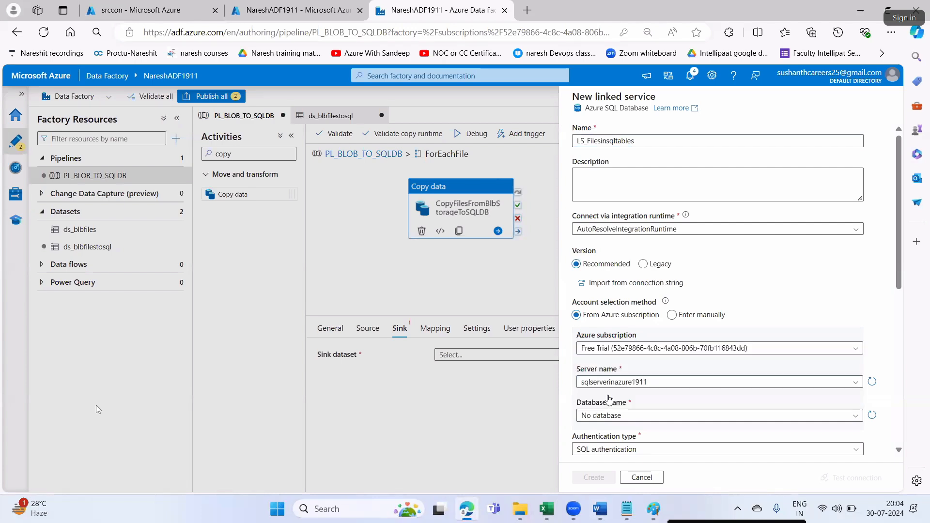
scroll(610, 339, "down", 3)
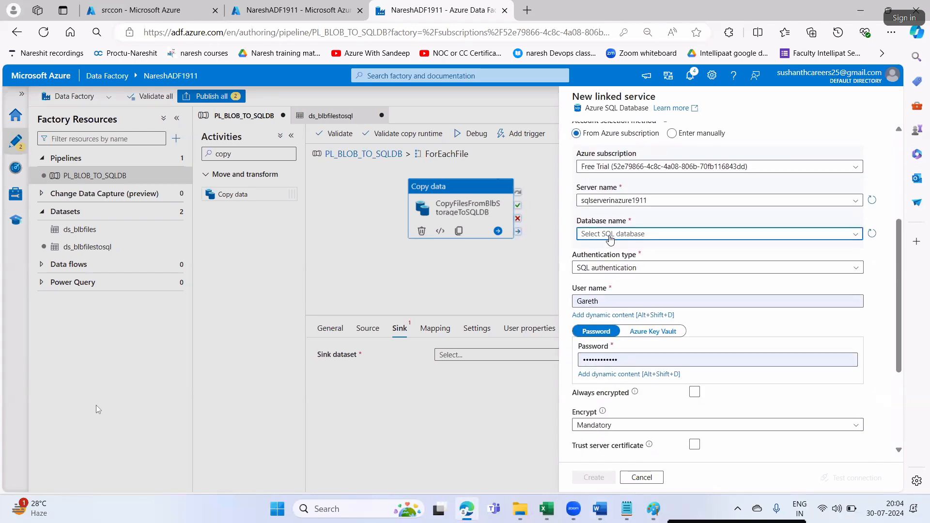
left_click(610, 239)
left_click(600, 251)
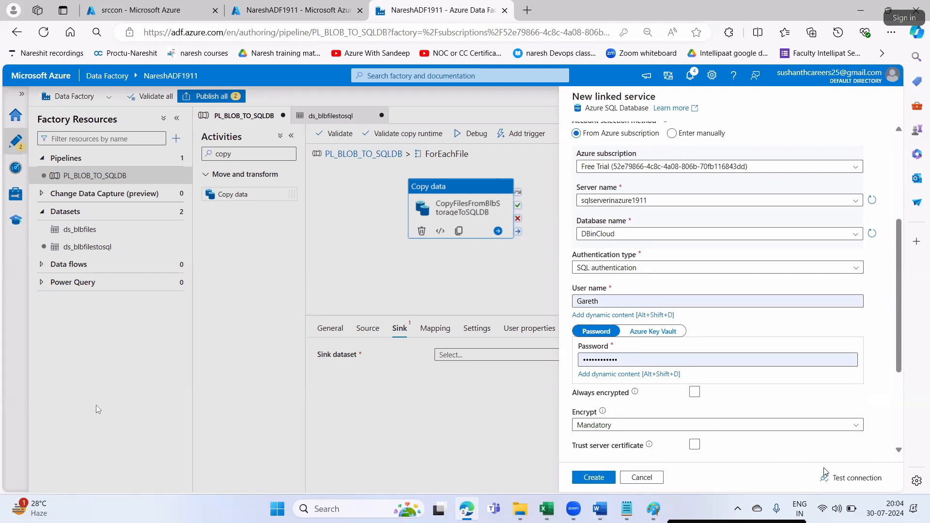
- Test and create the linked service, then finish the dataset with manual table entry
left_click(849, 477)
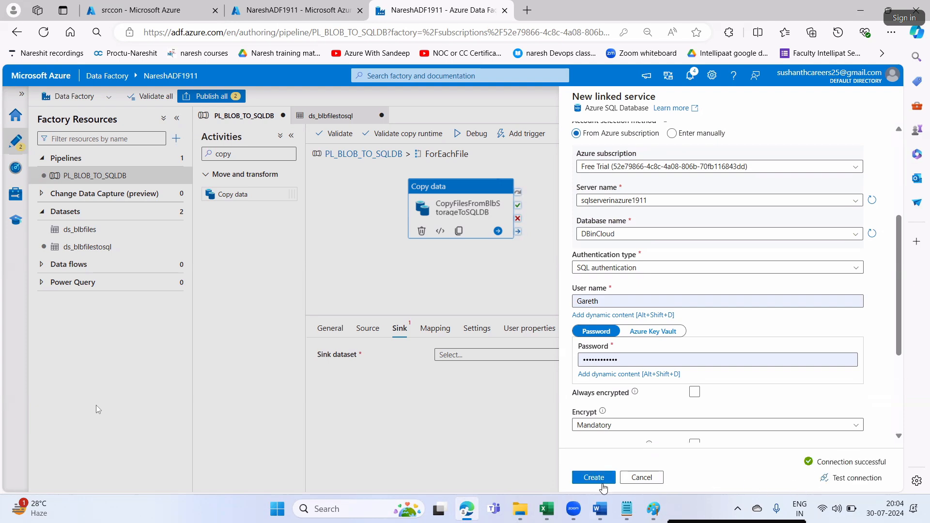
left_click(593, 477)
left_click(605, 508)
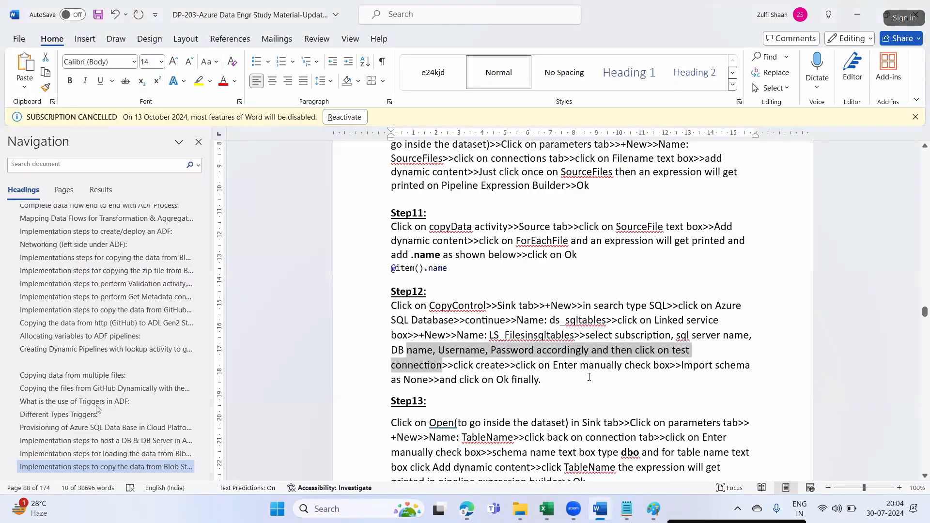
left_click_drag(538, 364, 687, 366)
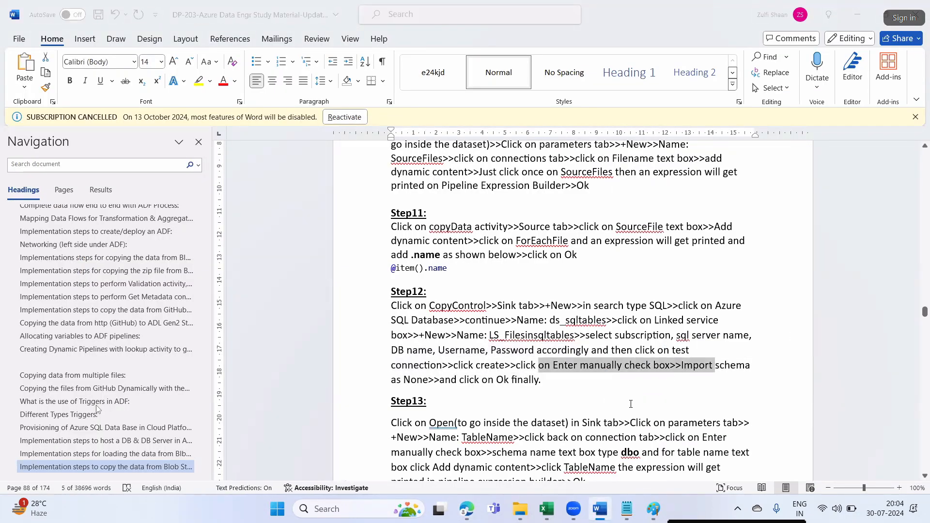
key("alt+Tab")
left_click(577, 212)
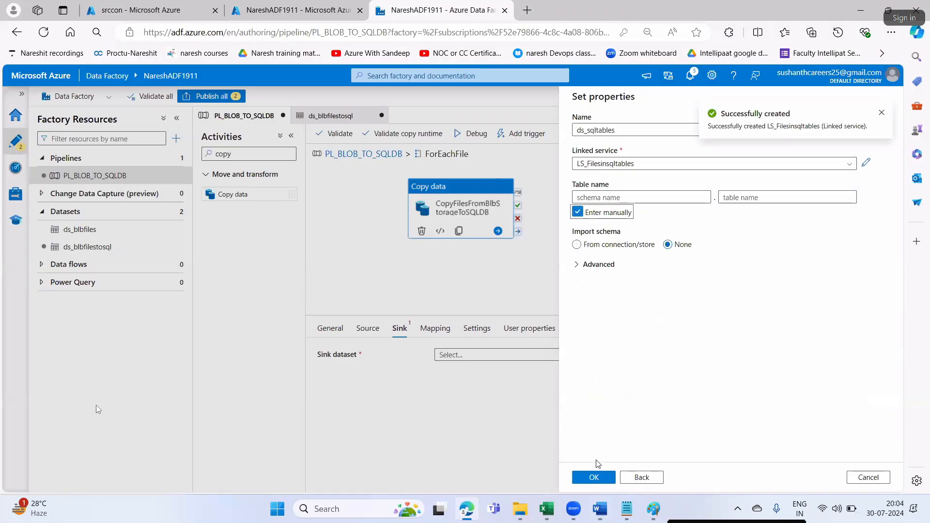
left_click(594, 478)
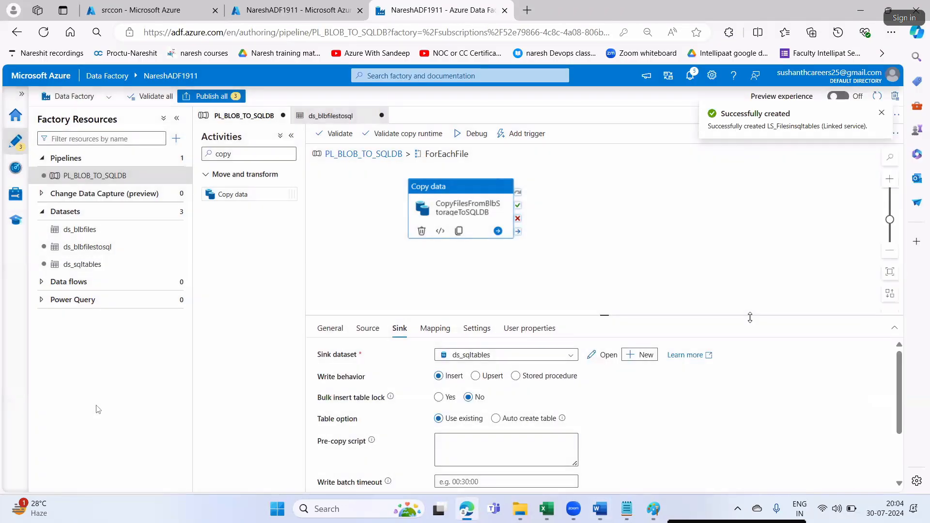
- Open ds_sqltables from the Sink settings and show its empty Parameters list
key("alt+Tab")
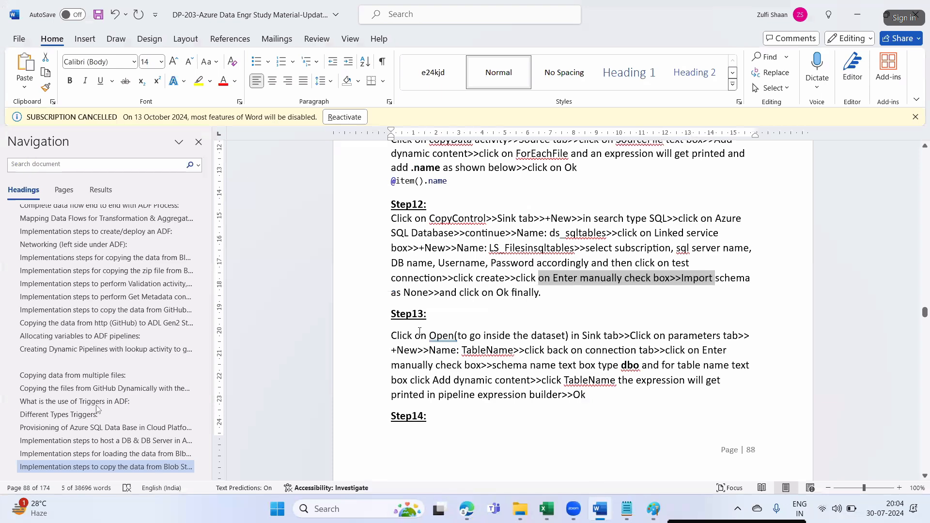
left_click(440, 336)
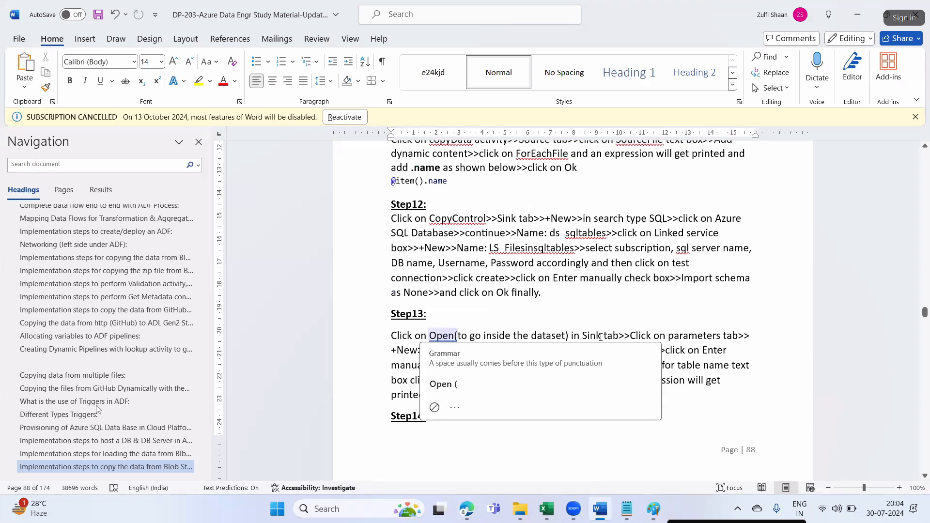
key("alt+Tab")
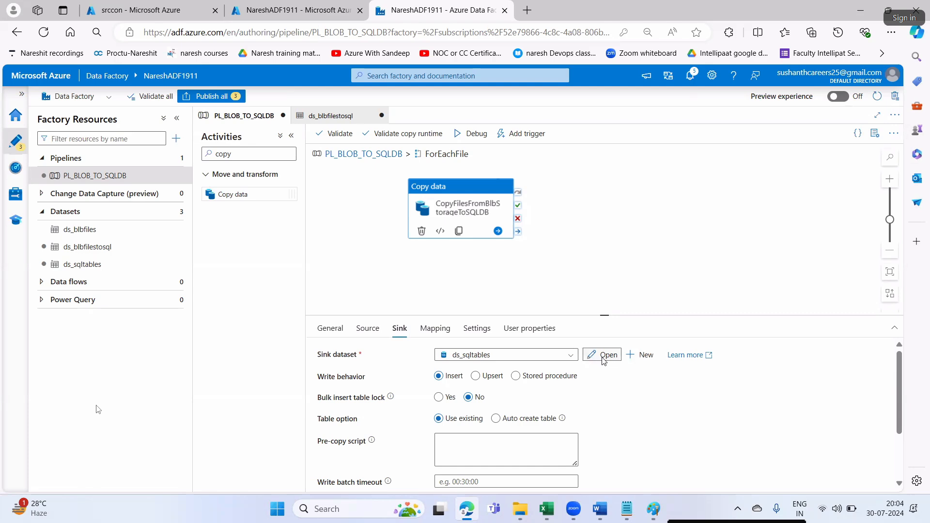
left_click(603, 355)
left_click(314, 273)
key("alt+Tab")
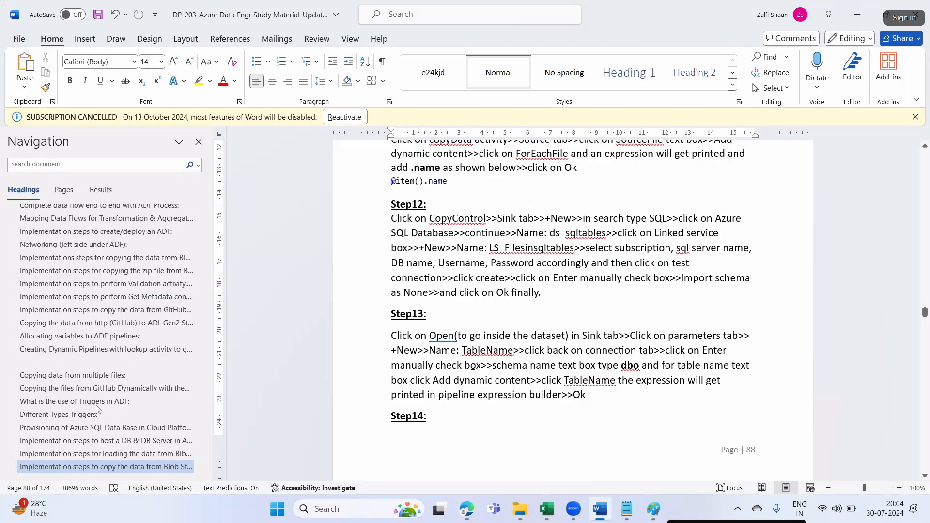
left_click_drag(460, 350, 514, 356)
key("ctrl+c")
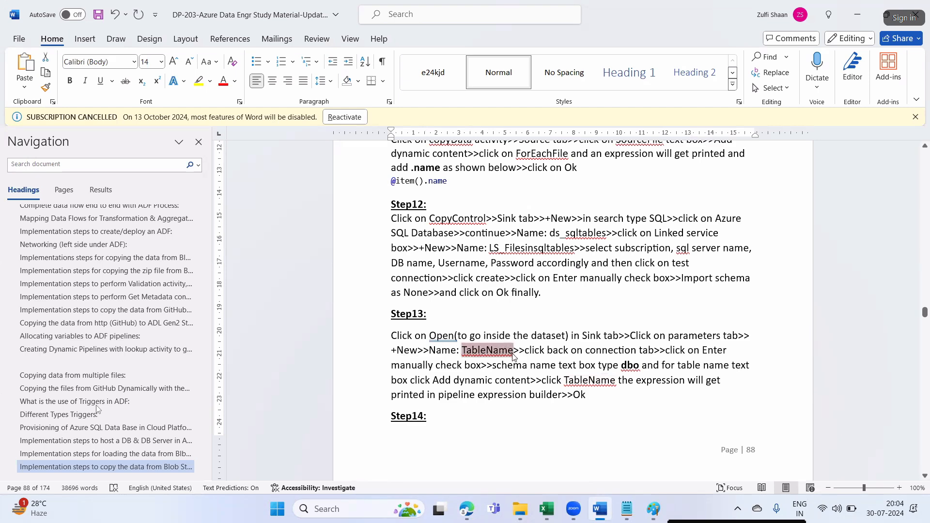
key("alt+Tab")
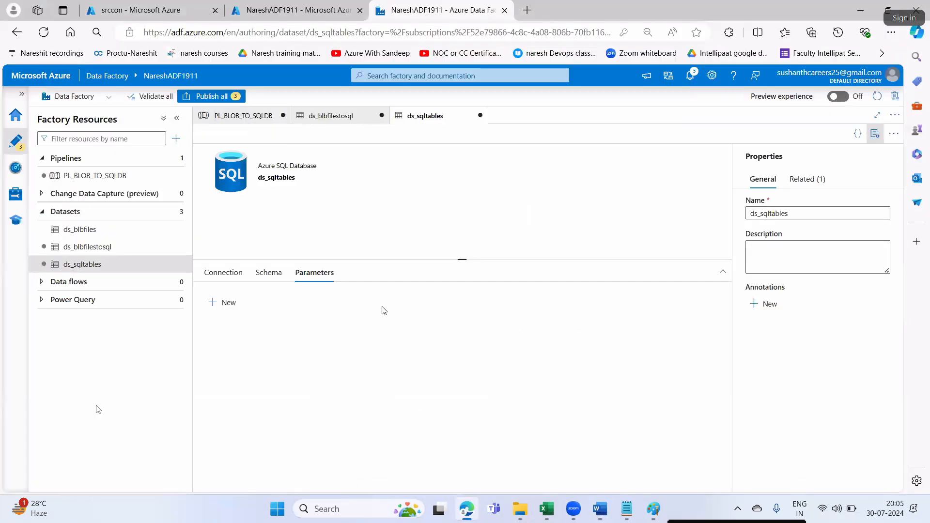
- Add a dataset parameter named TableName
left_click(238, 303)
left_click(271, 342)
key("ctrl+v")
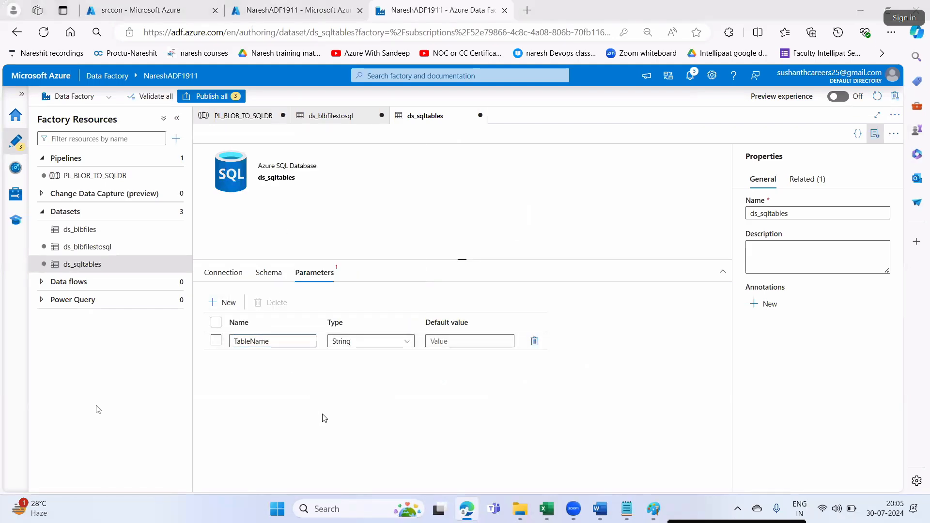
key("alt+Tab")
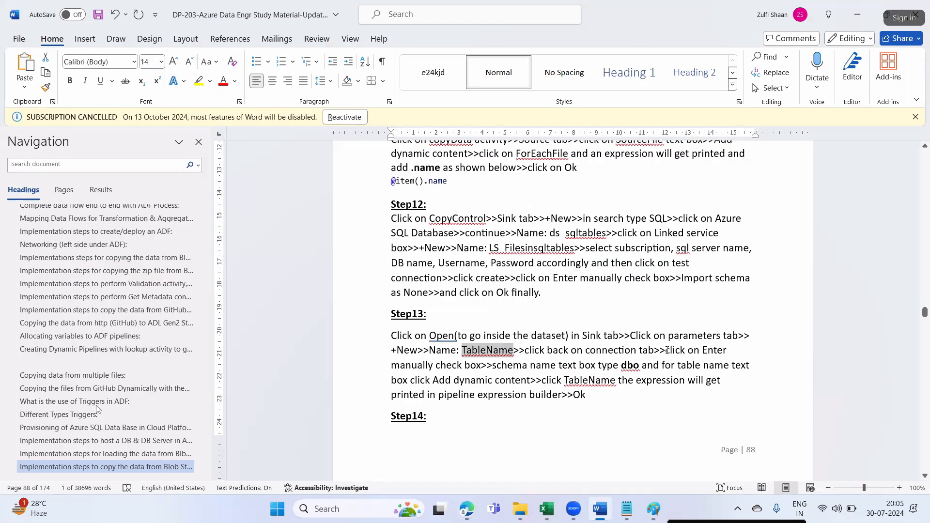
left_click_drag(402, 369, 437, 367)
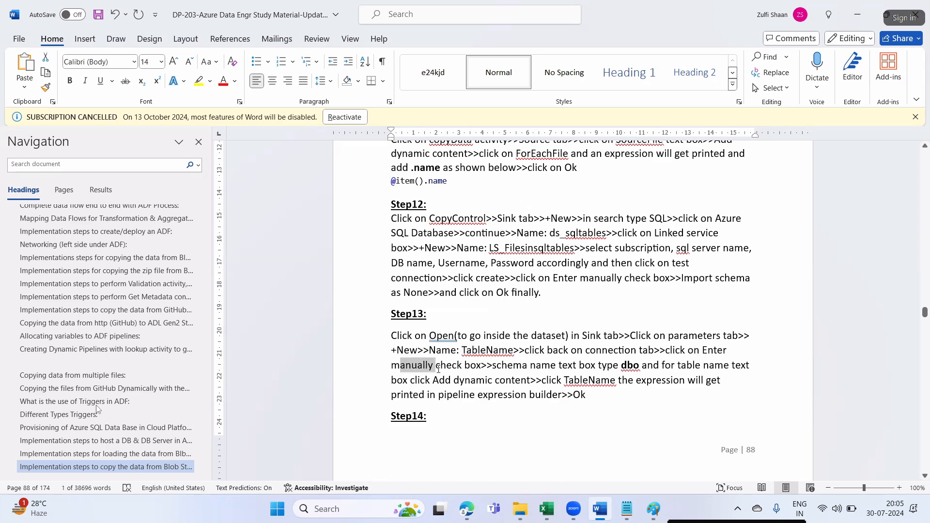
double_click(589, 380)
key("alt+Tab")
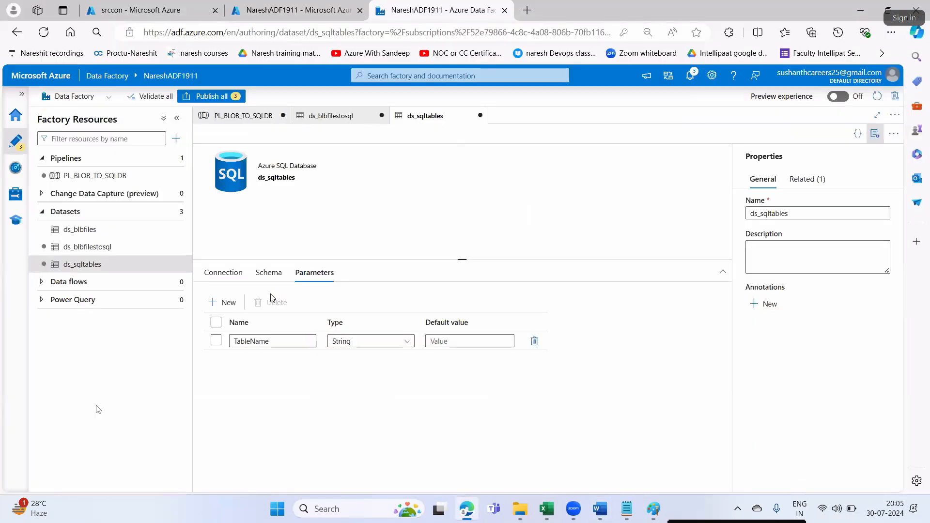
- In the Connection settings, enable manual table entry and set the schema to dbo
left_click(224, 272)
left_click(327, 336)
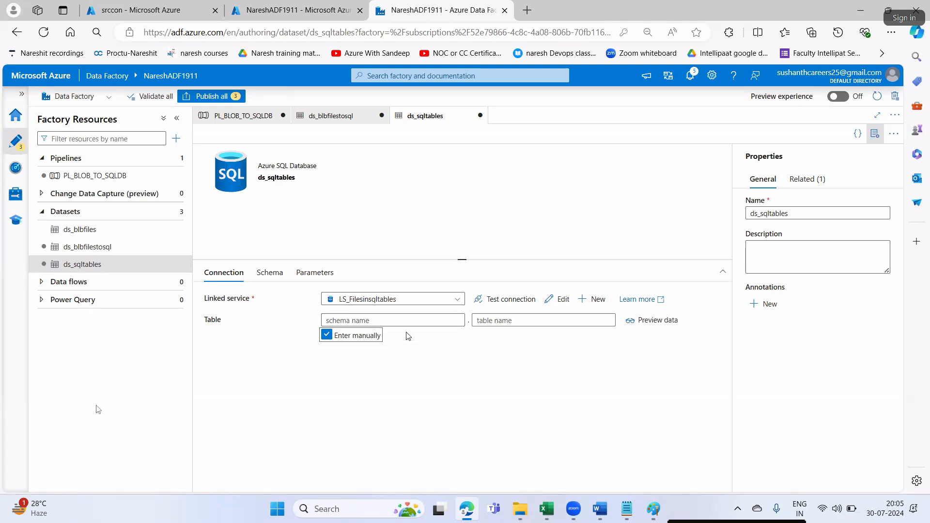
key("alt+Tab")
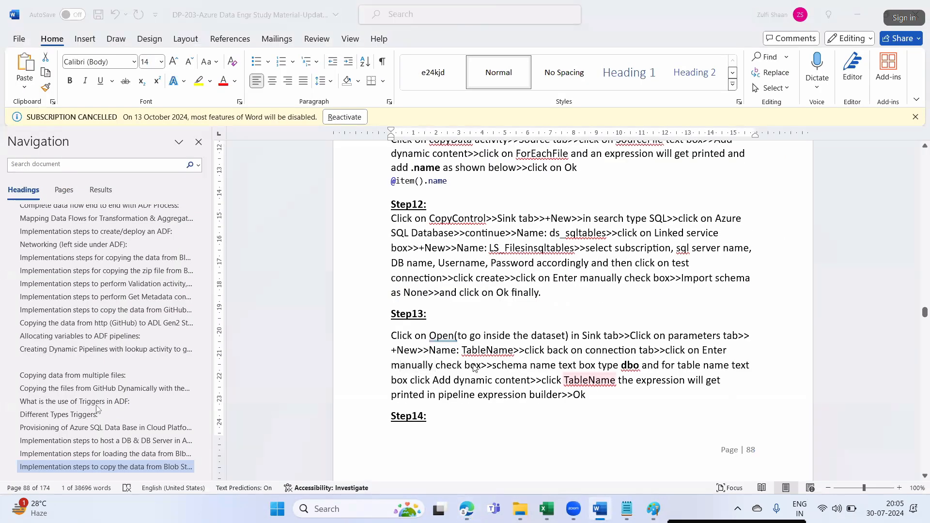
key("alt+Tab")
left_click(342, 320)
type("d")
key("Tab")
key("alt+Tab")
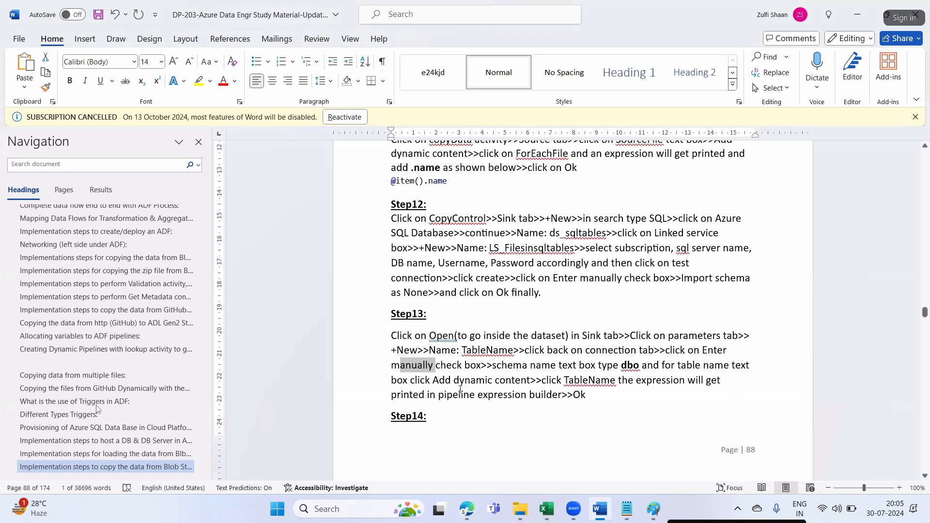
left_click_drag(433, 381, 708, 382)
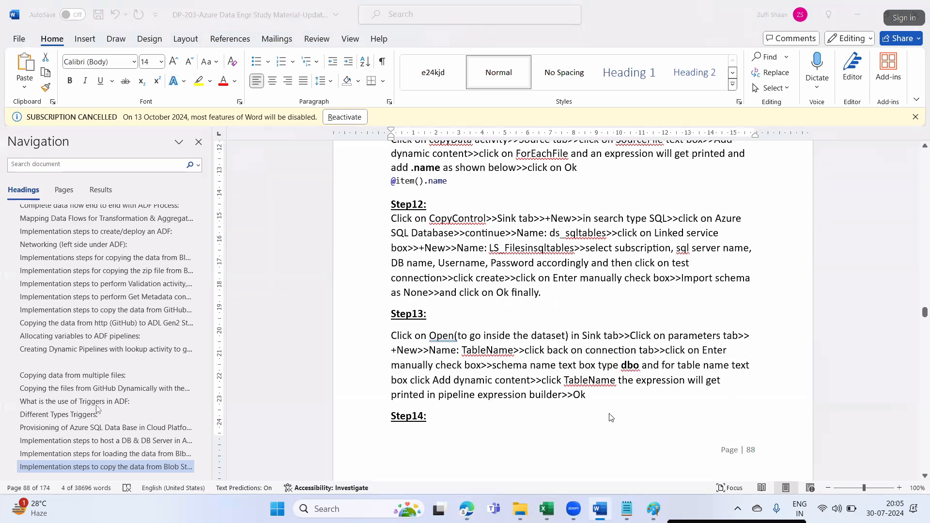
key("alt+Tab")
left_click(507, 335)
left_click(602, 309)
key("alt+Tab")
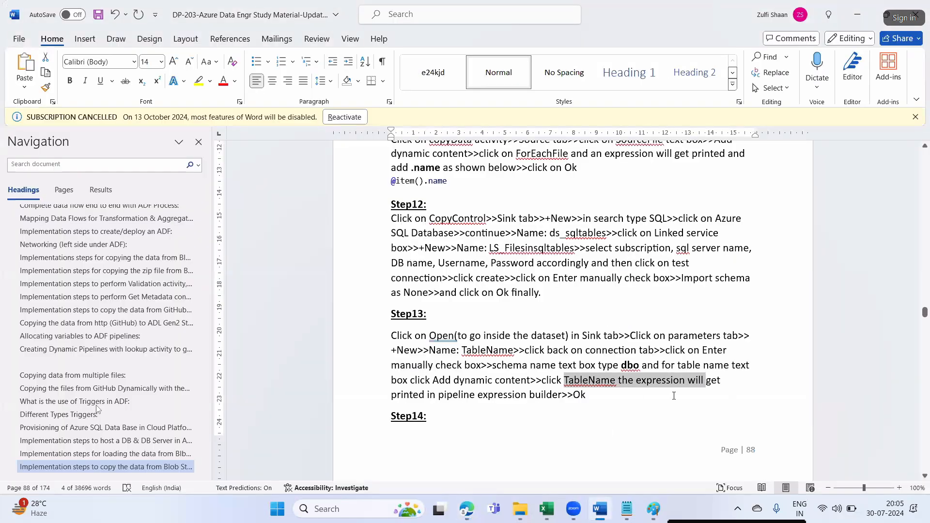
left_click(674, 395)
left_click_drag(574, 380, 705, 380)
left_click_drag(420, 396, 584, 397)
key("alt+Tab")
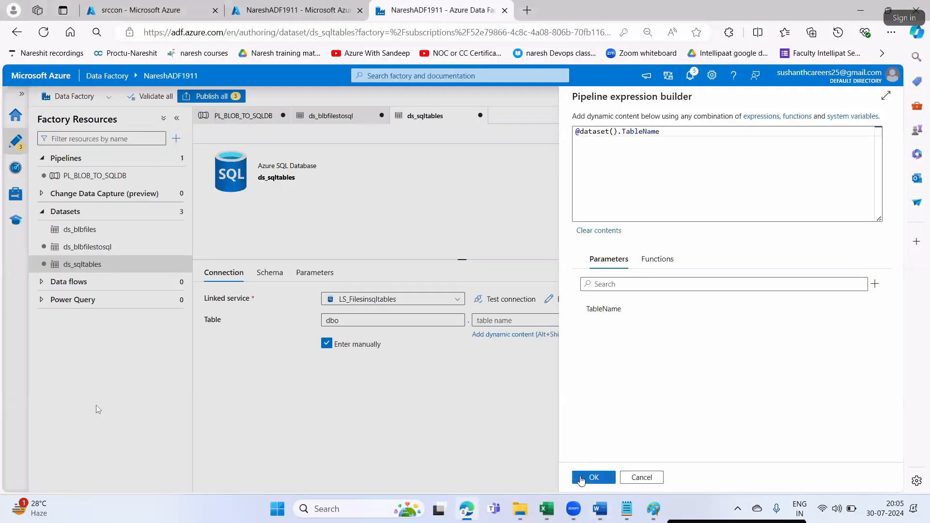
left_click(590, 476)
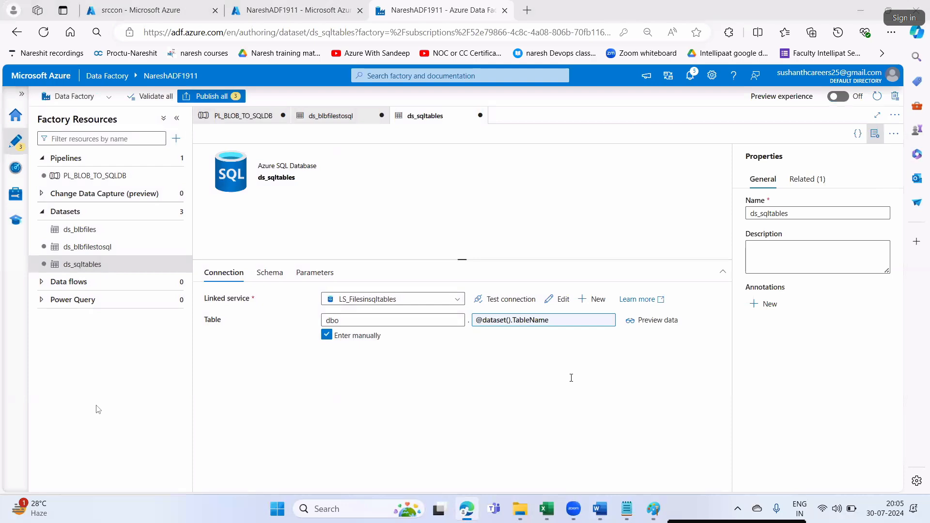
key("alt+Tab")
scroll(526, 375, "down", 5)
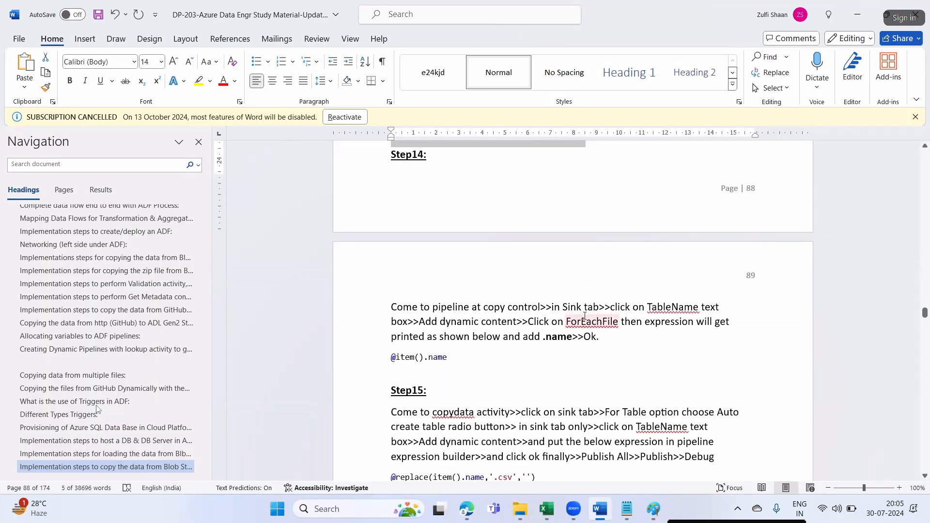
- Go back to the PL_BLOB_TO_SQLDB pipeline editor
key("alt+Tab")
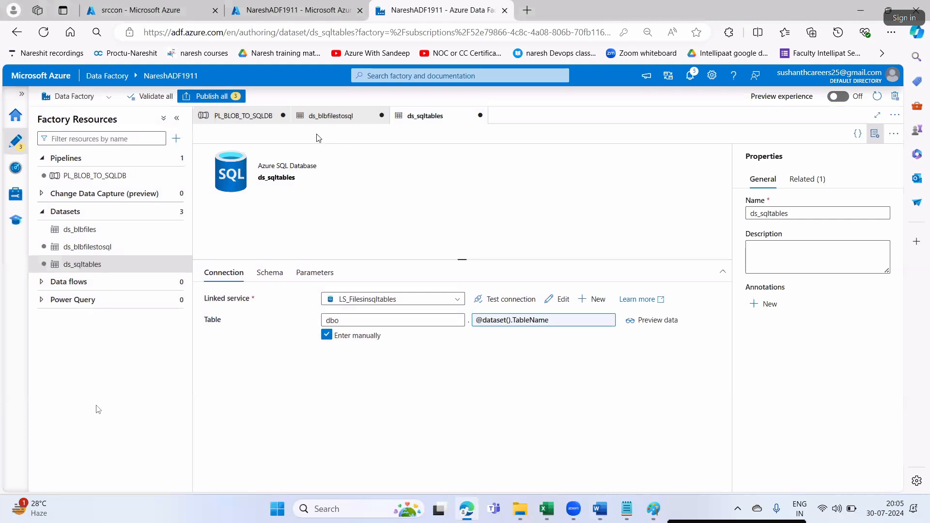
left_click(243, 115)
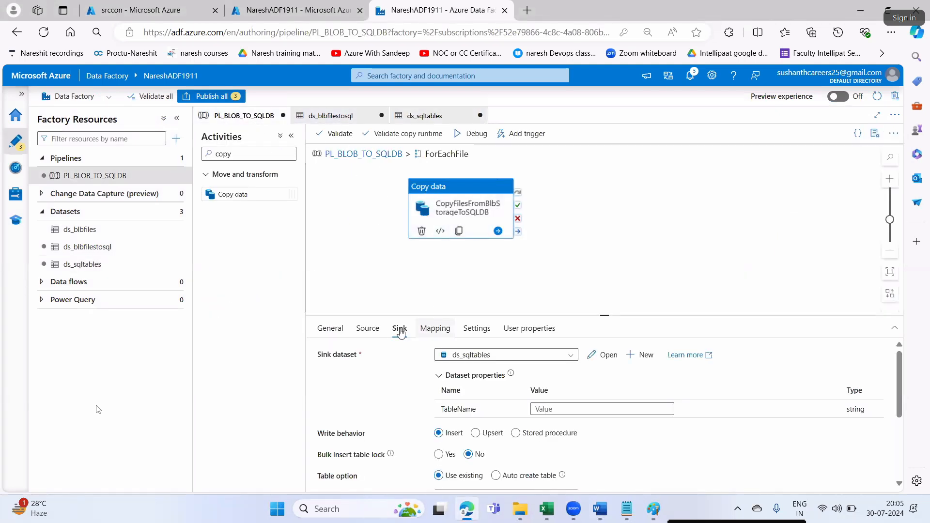
key("alt+Tab")
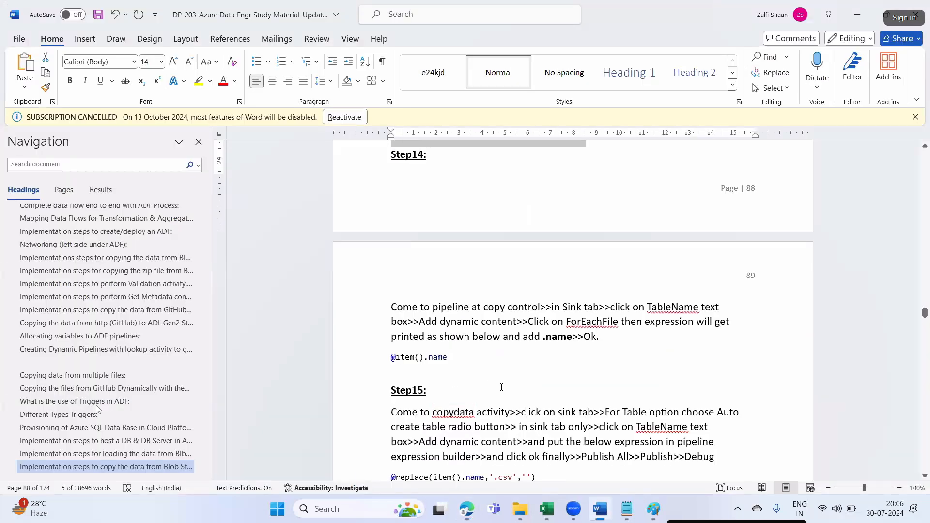
left_click_drag(632, 308, 701, 309)
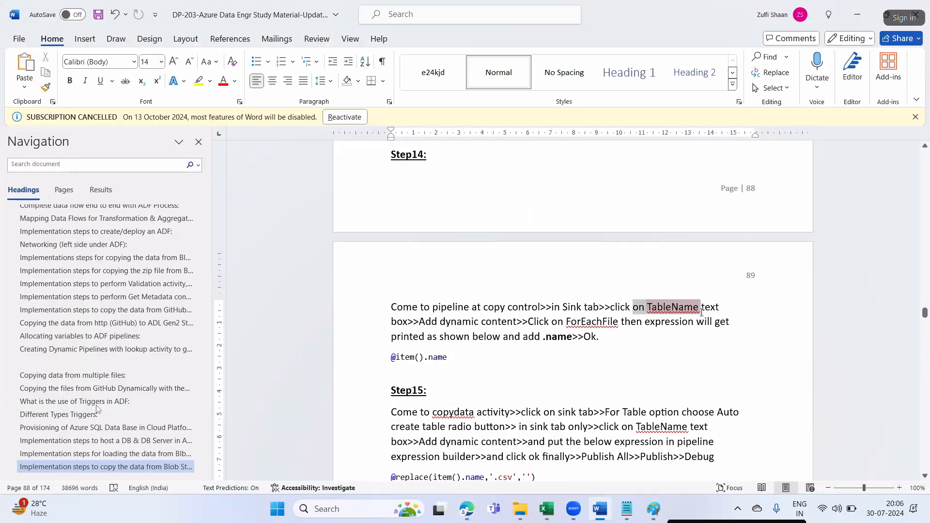
left_click_drag(455, 323, 539, 323)
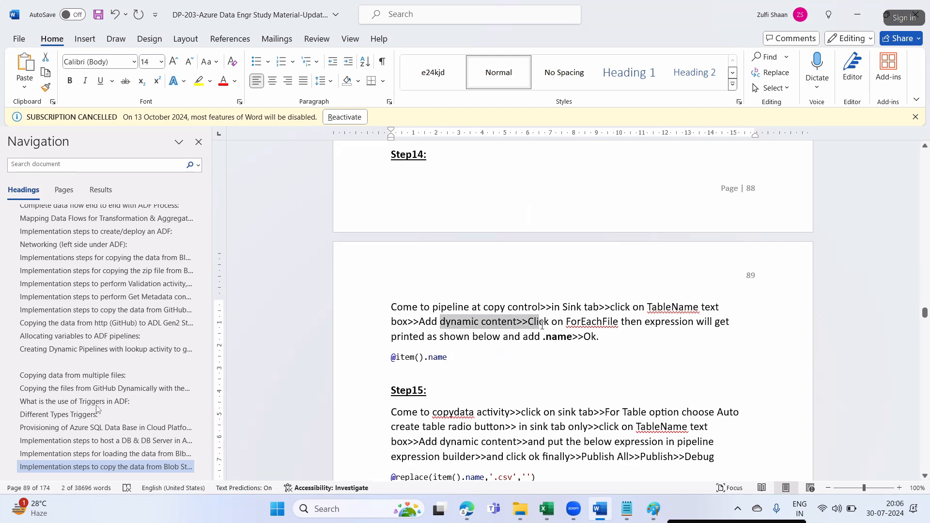
key("alt+Tab")
left_click(588, 410)
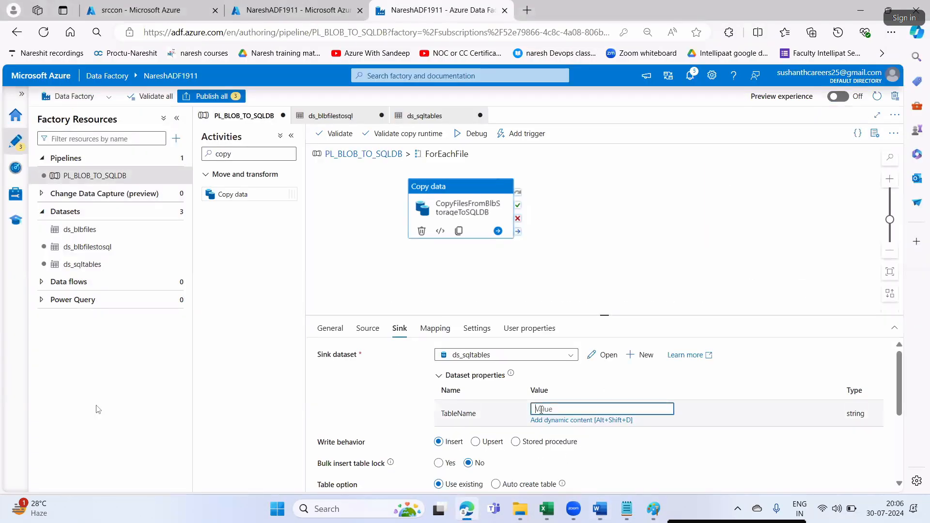
left_click(547, 420)
left_click(601, 312)
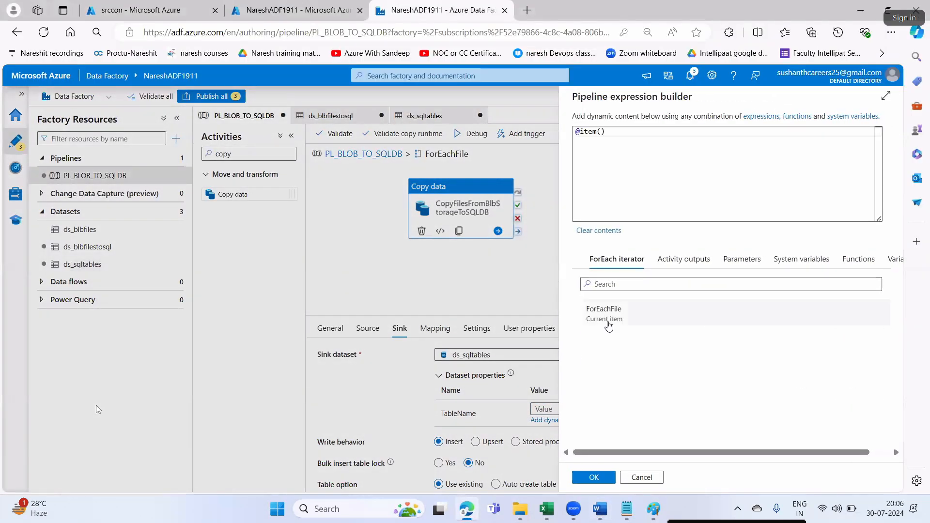
key("alt+Tab")
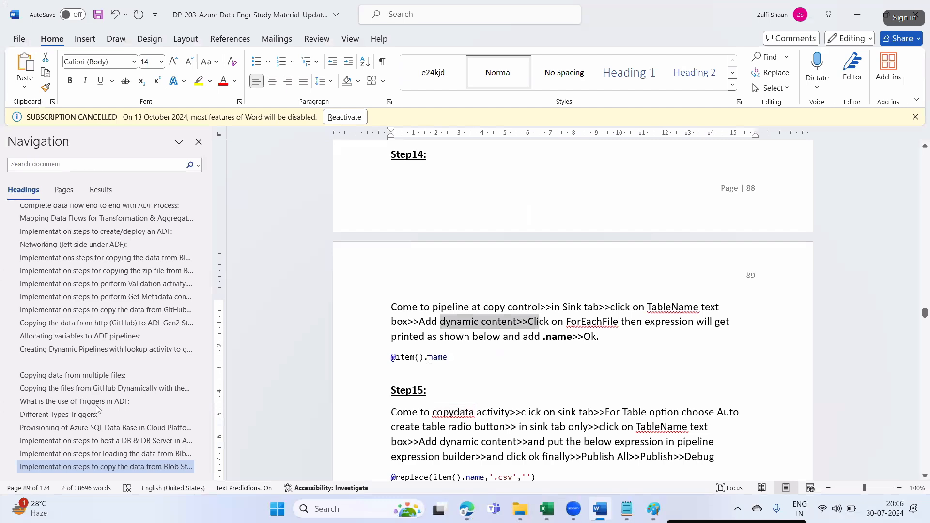
left_click_drag(428, 359, 444, 359)
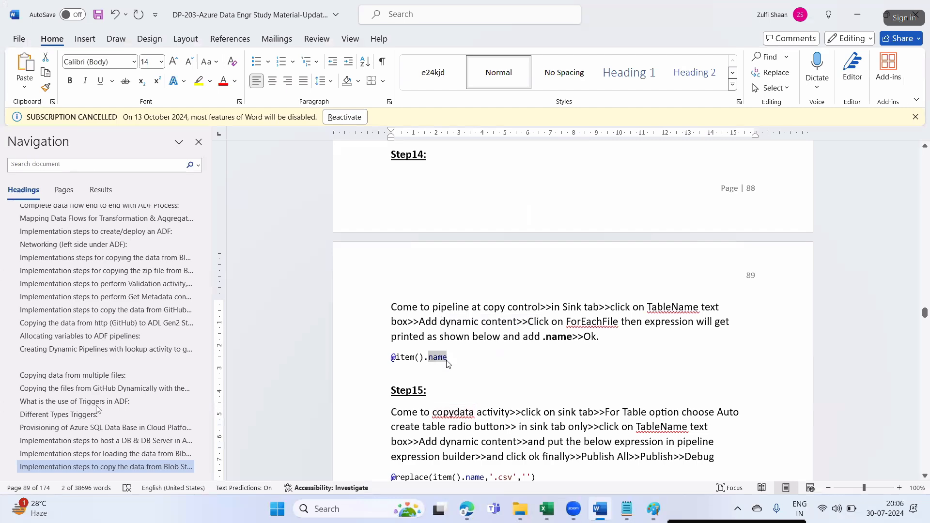
key("alt+Tab")
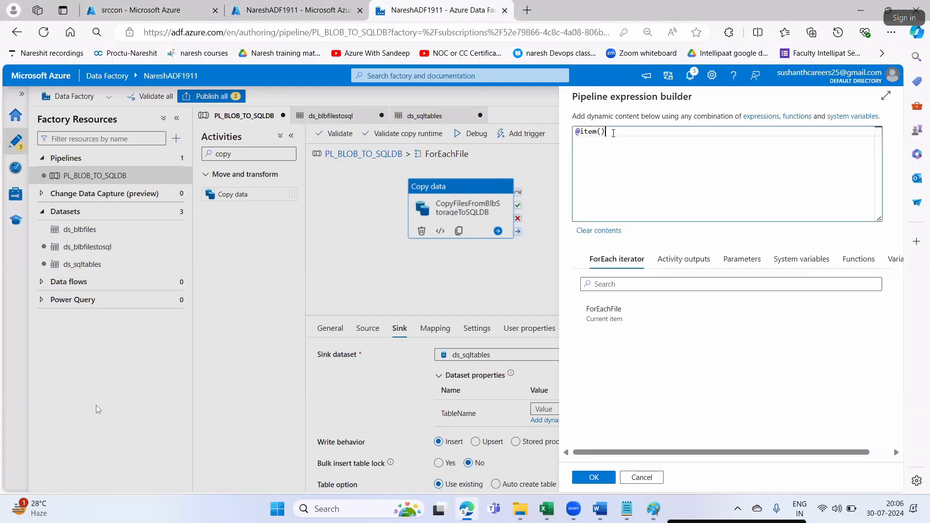
type(".")
type("name")
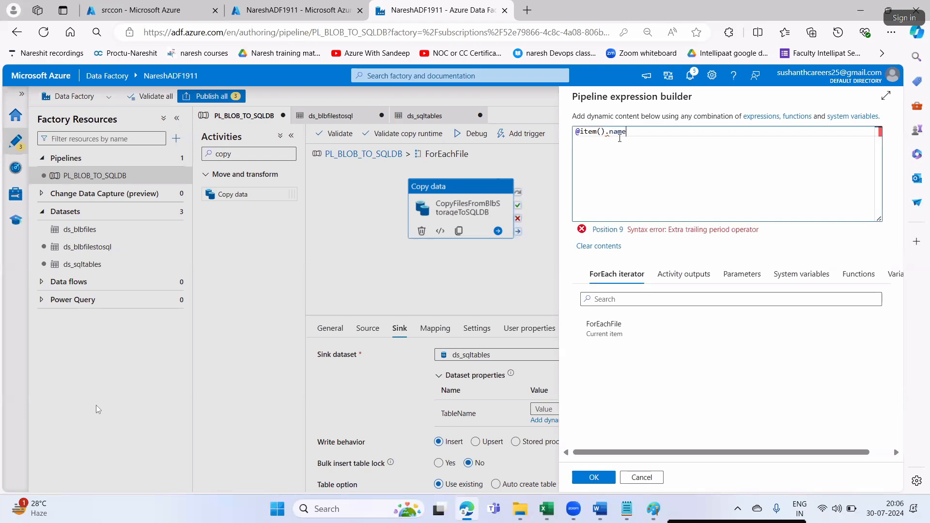
left_click(594, 477)
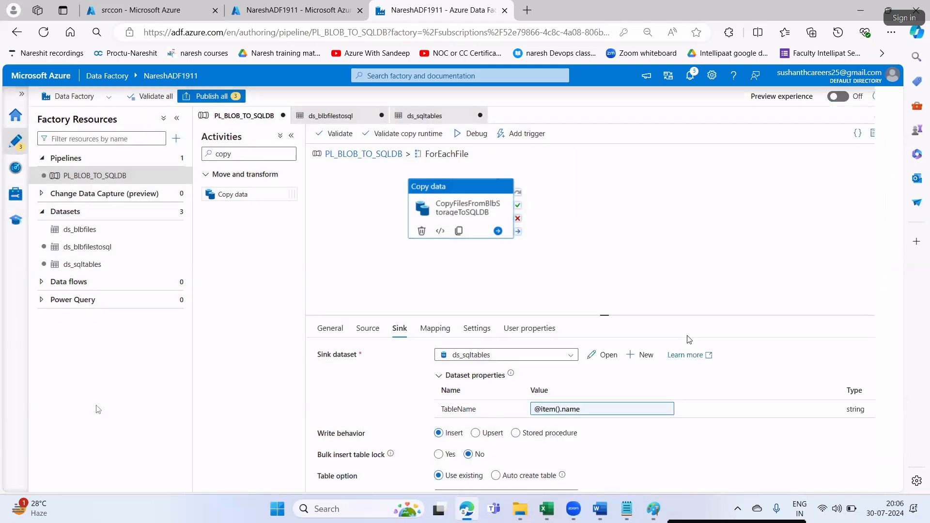
key("alt+Tab")
left_click(566, 351)
scroll(533, 359, "down", 5)
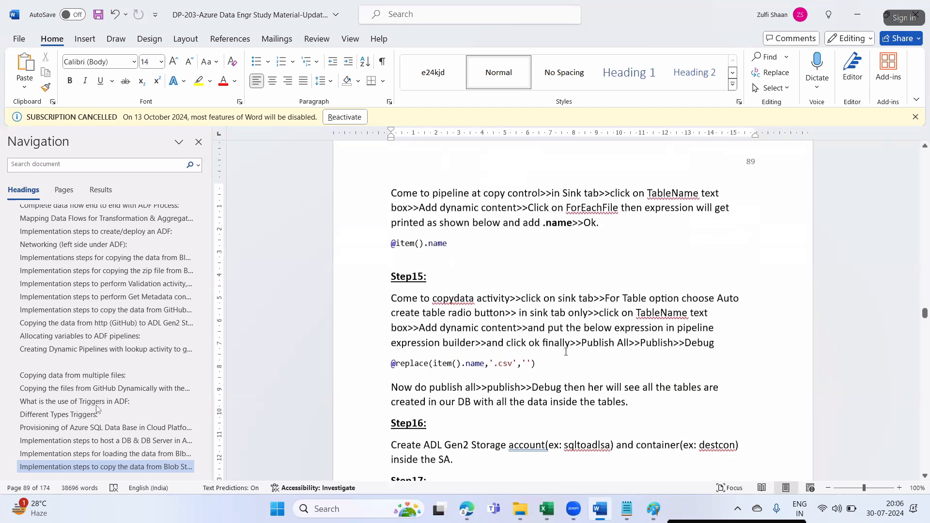
left_click_drag(432, 296, 517, 297)
left_click_drag(535, 361, 494, 362)
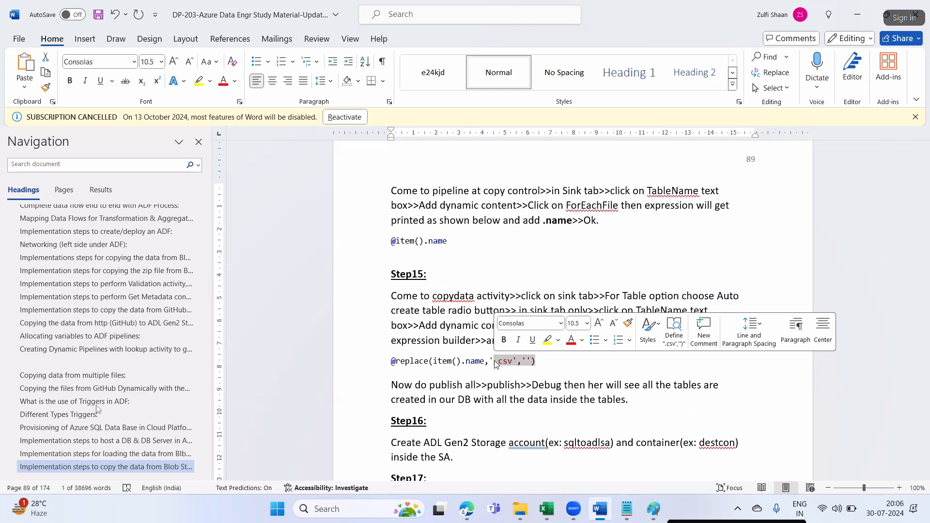
left_click(440, 340)
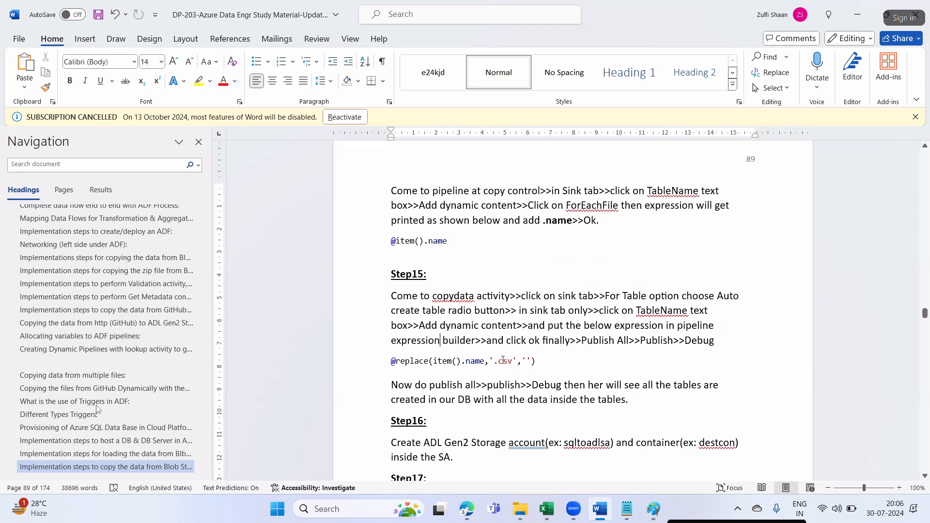
left_click(455, 298)
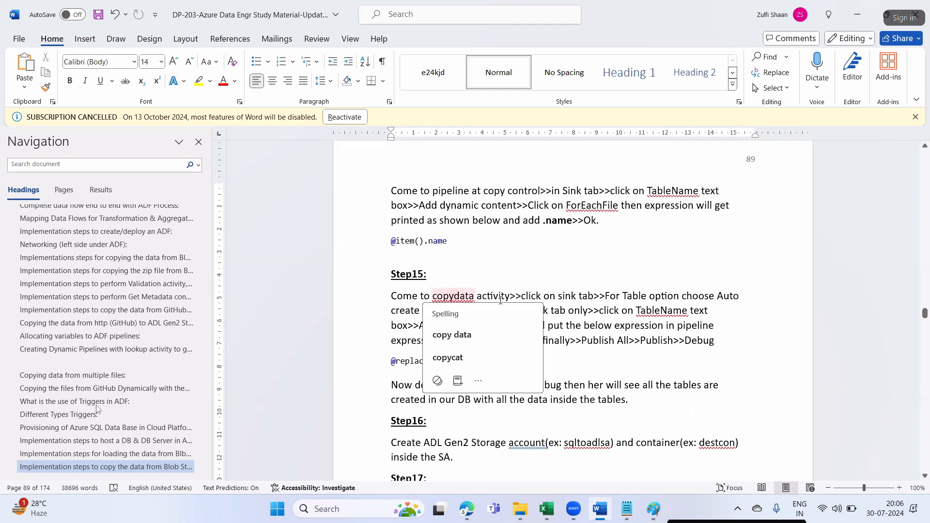
left_click_drag(521, 296, 594, 296)
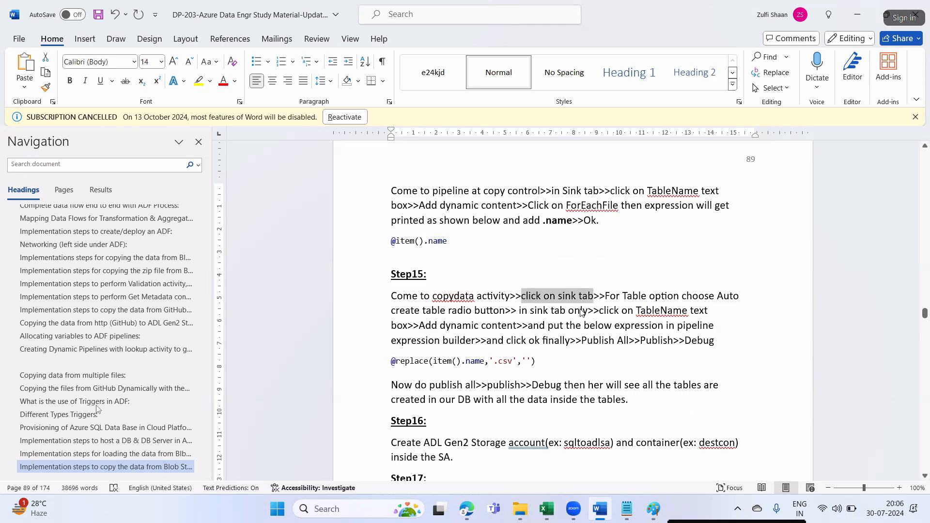
key("alt+Tab")
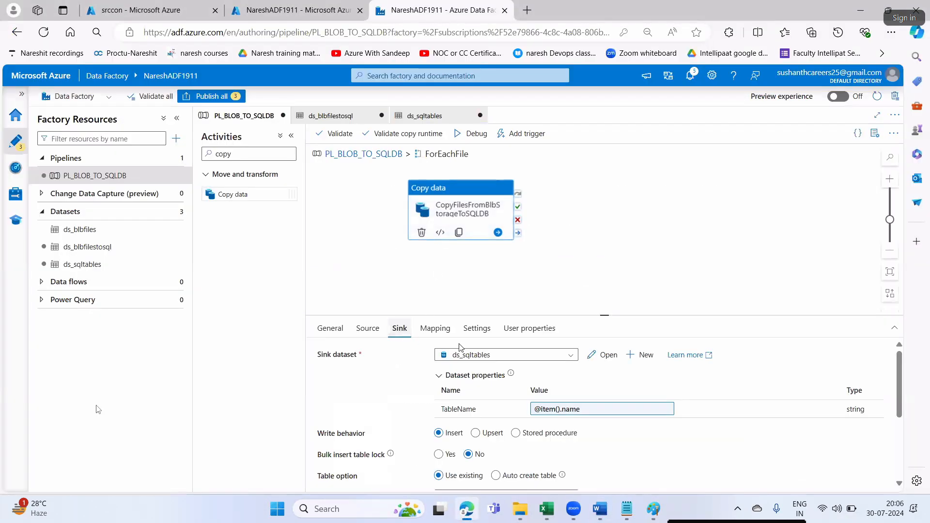
key("alt+Tab")
left_click_drag(614, 295, 684, 296)
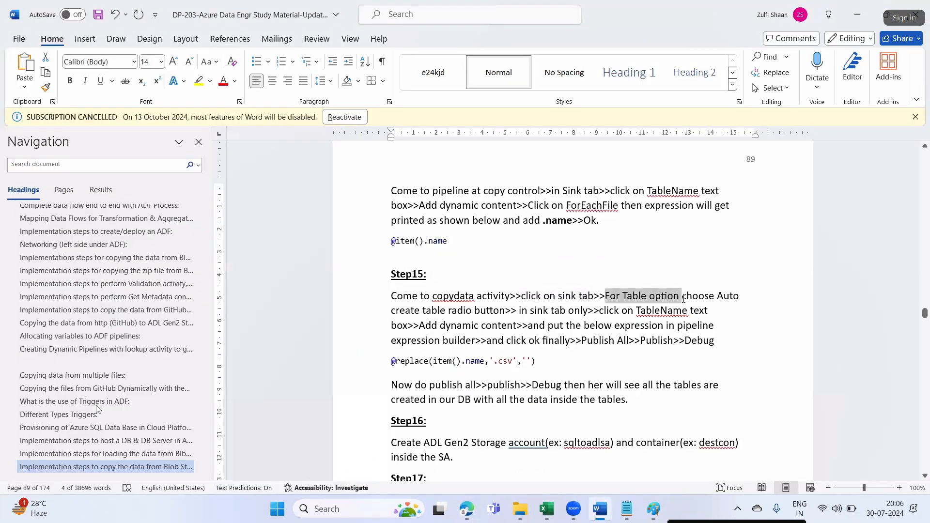
key("alt+Tab")
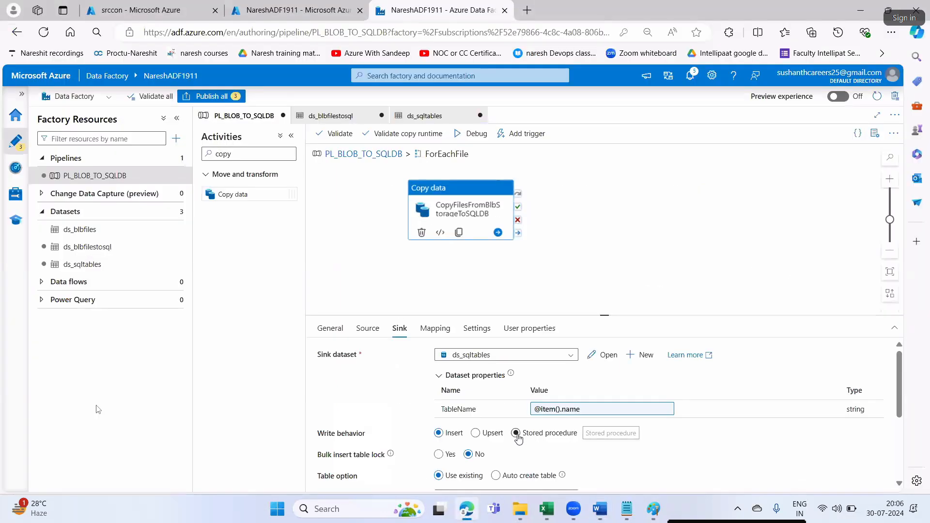
scroll(513, 436, "down", 1)
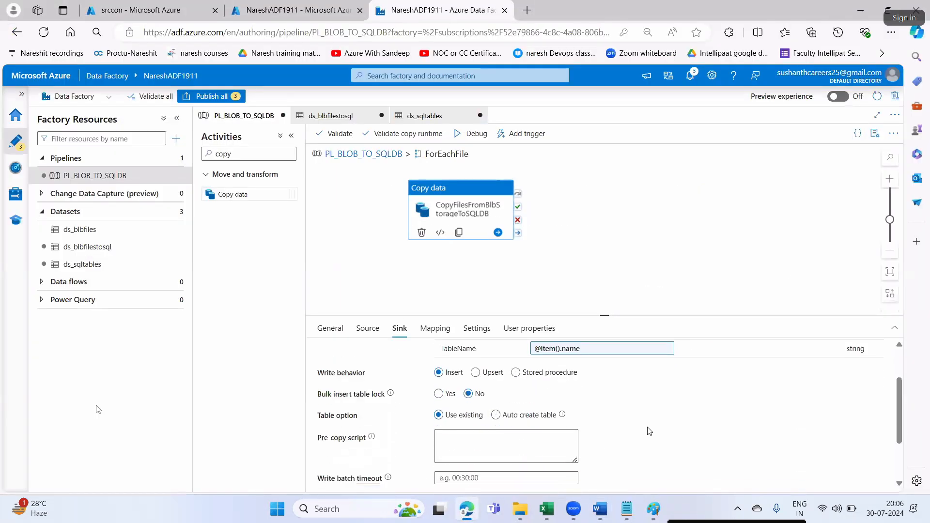
- Set the sink's table option to Auto create table
left_click(495, 416)
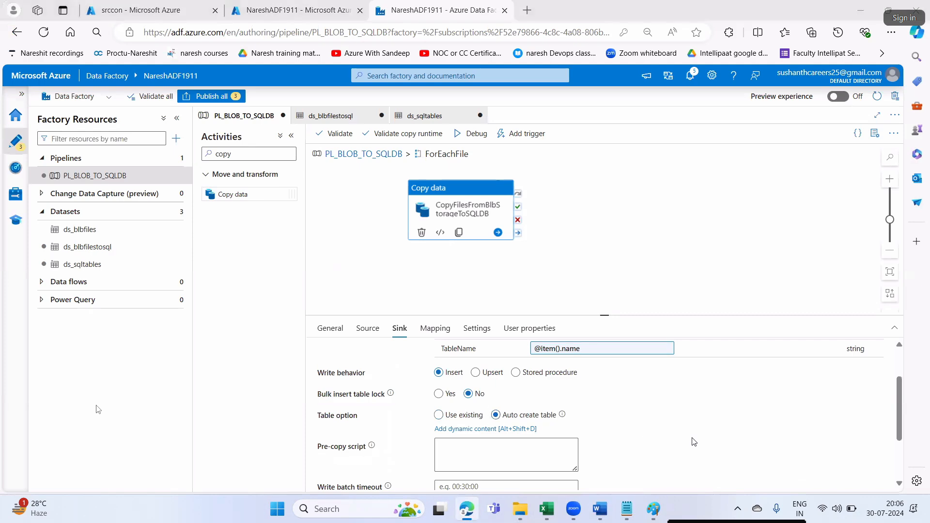
key("alt+Tab")
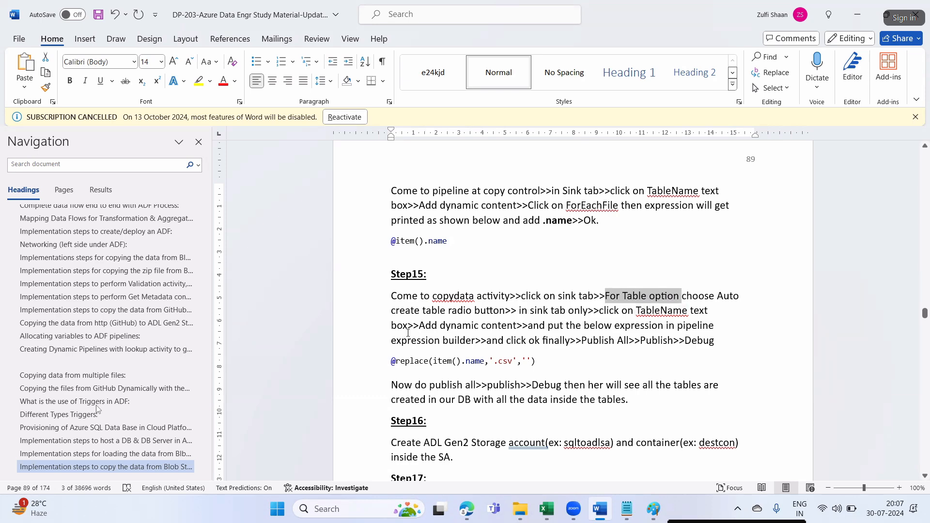
key("alt+Tab")
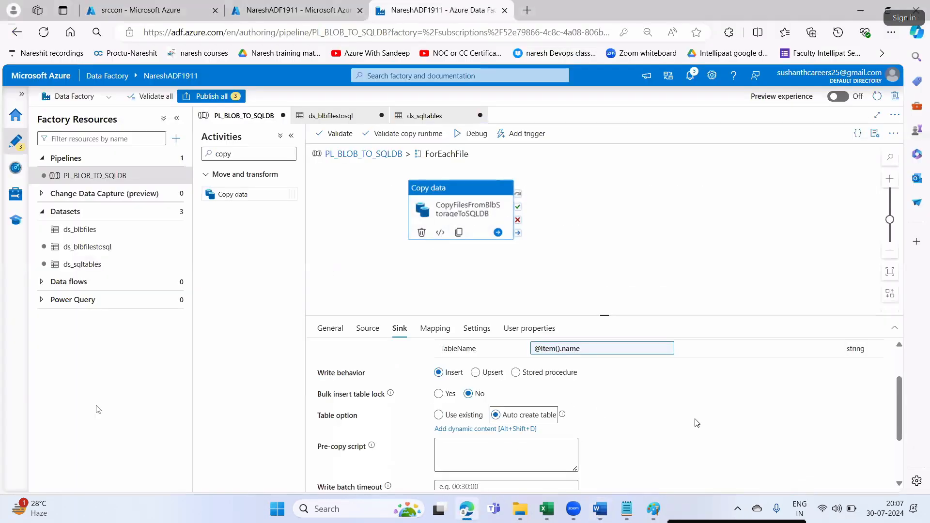
scroll(618, 414, "up", 1)
left_click(616, 409)
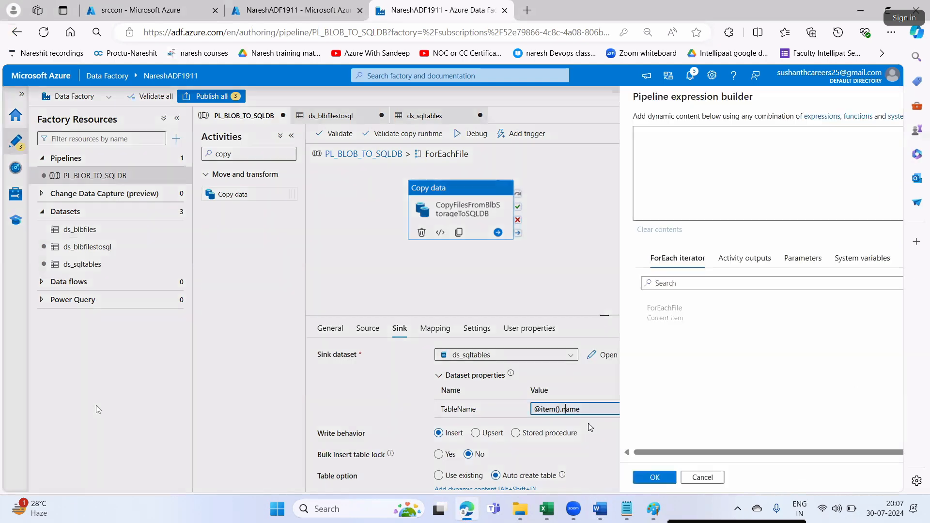
key("alt+Tab")
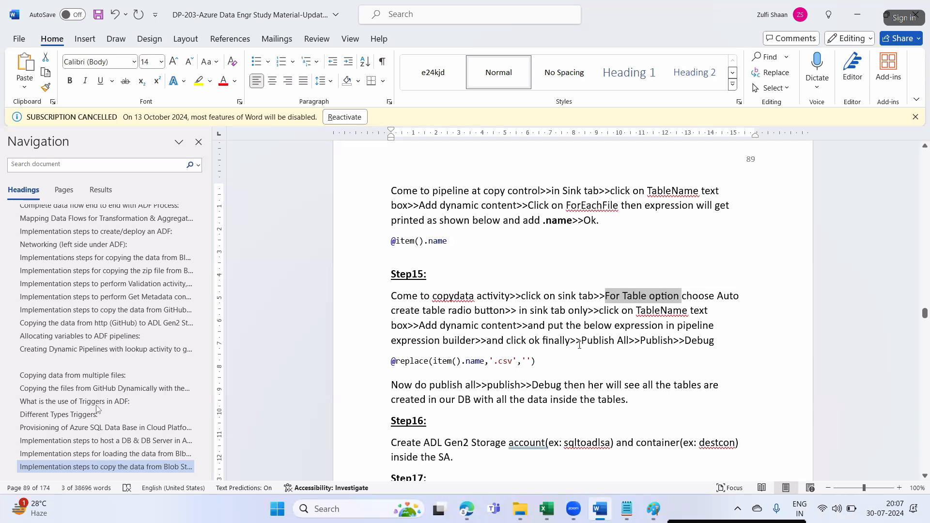
left_click_drag(566, 325, 715, 326)
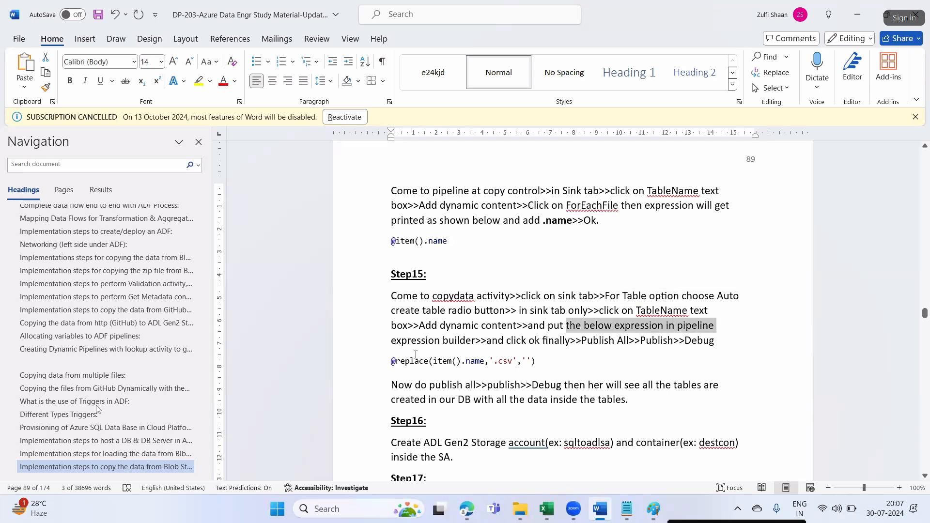
left_click(557, 343)
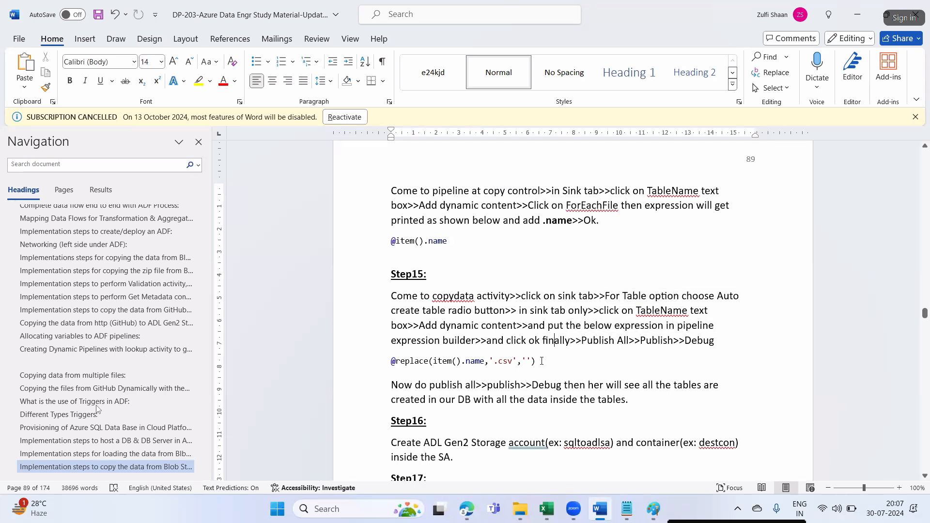
left_click_drag(485, 360, 391, 361)
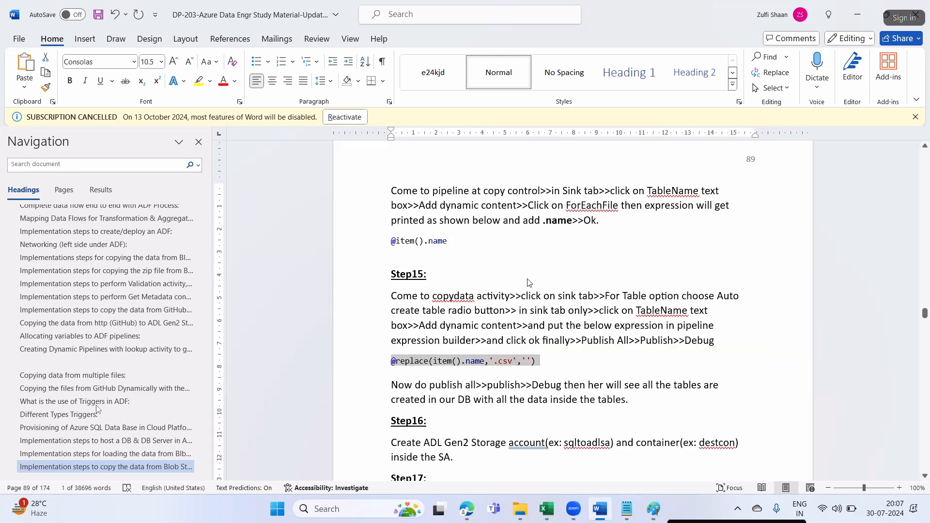
key("alt+Tab")
key("ctrl+a")
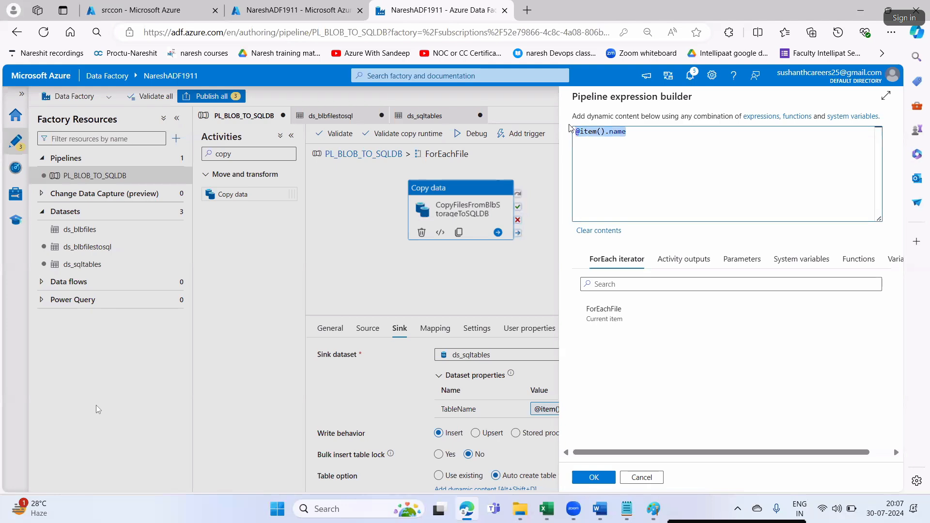
type("@replace(item().name,'.csv','')")
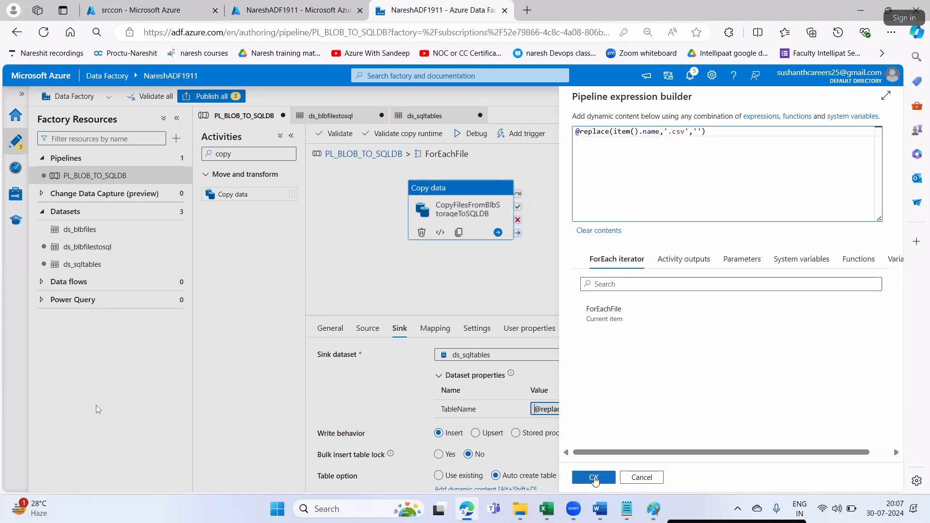
left_click(594, 477)
key("alt+Tab")
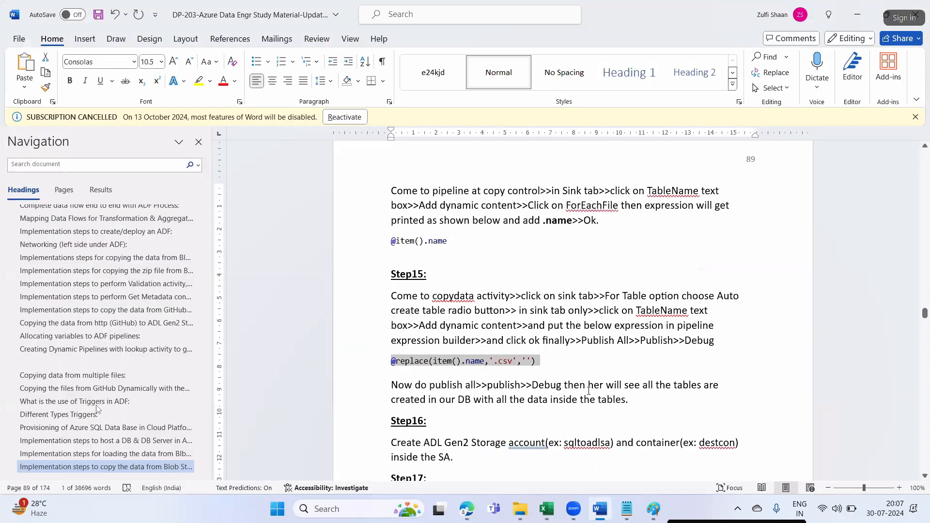
left_click(520, 384)
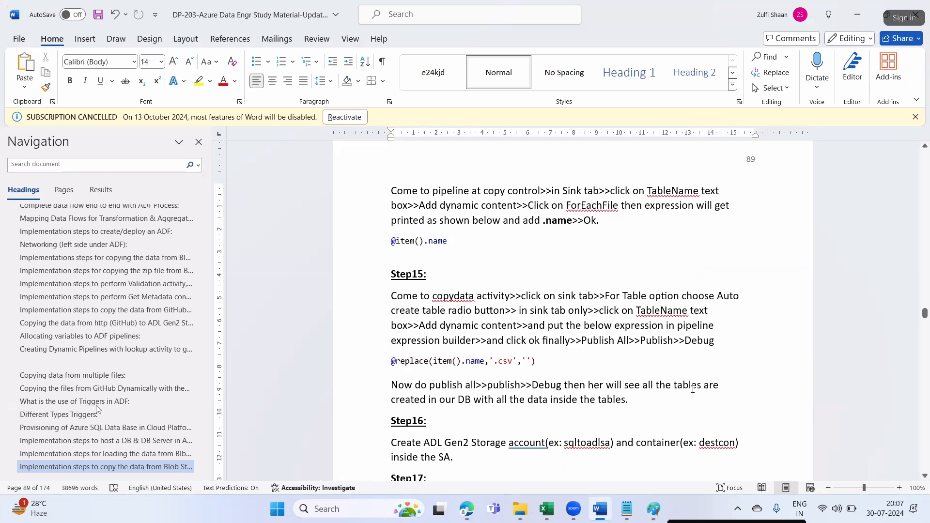
left_click_drag(397, 408, 618, 402)
key("alt+Tab")
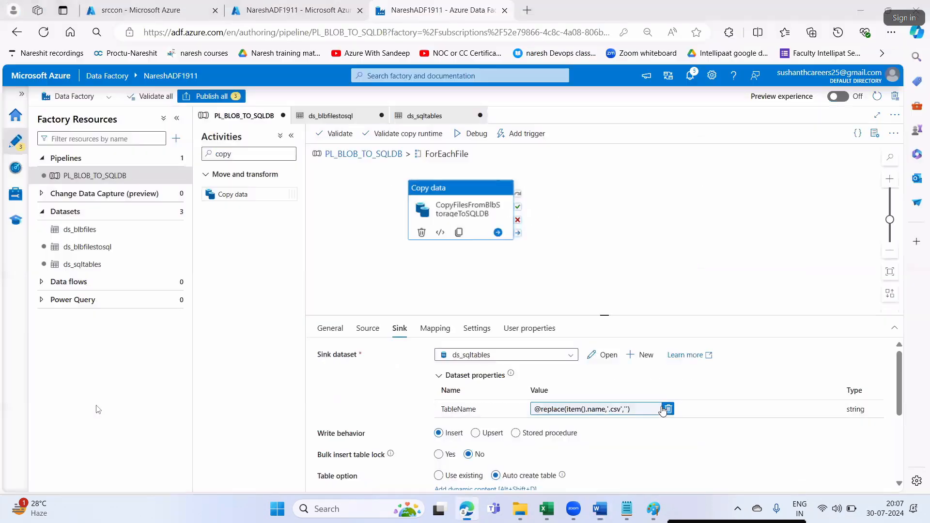
- Publish the three pending changes and launch SQL Server Management Studio from Windows search
left_click(211, 96)
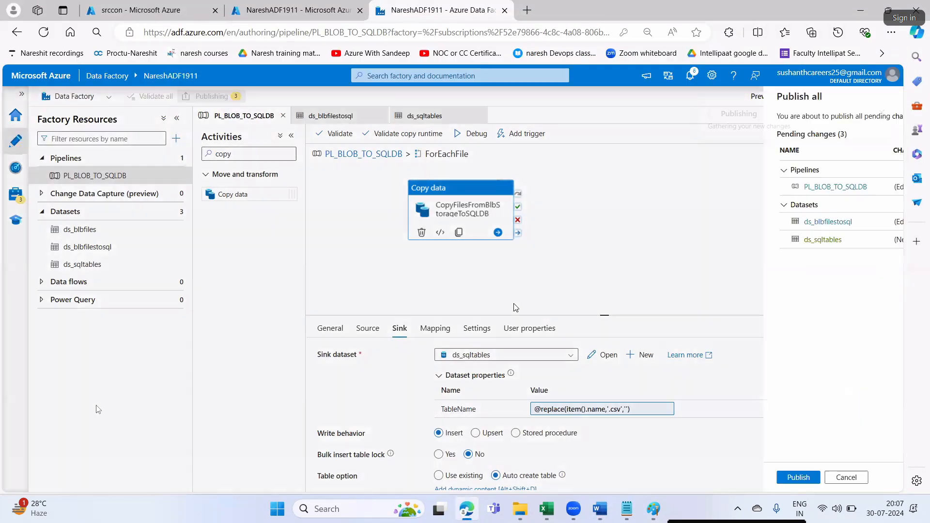
left_click(587, 472)
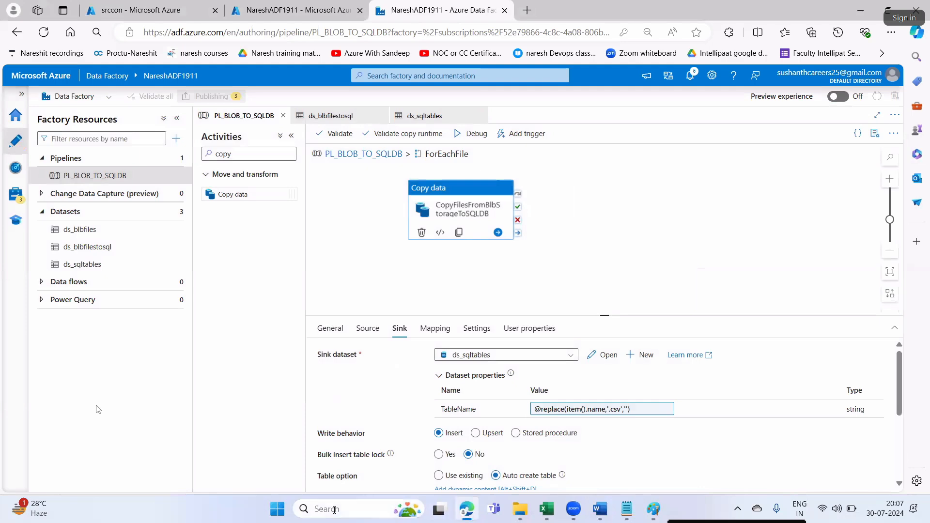
left_click(335, 509)
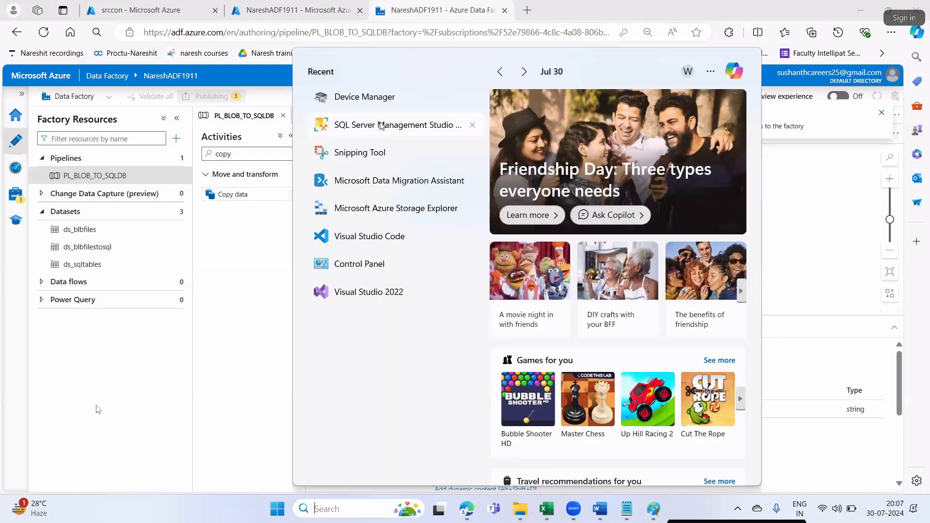
left_click(382, 126)
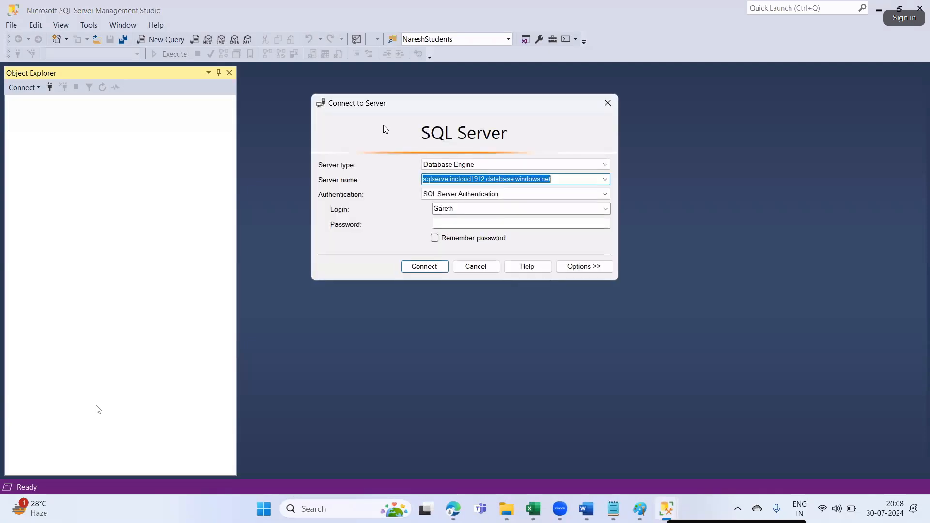
left_click(452, 500)
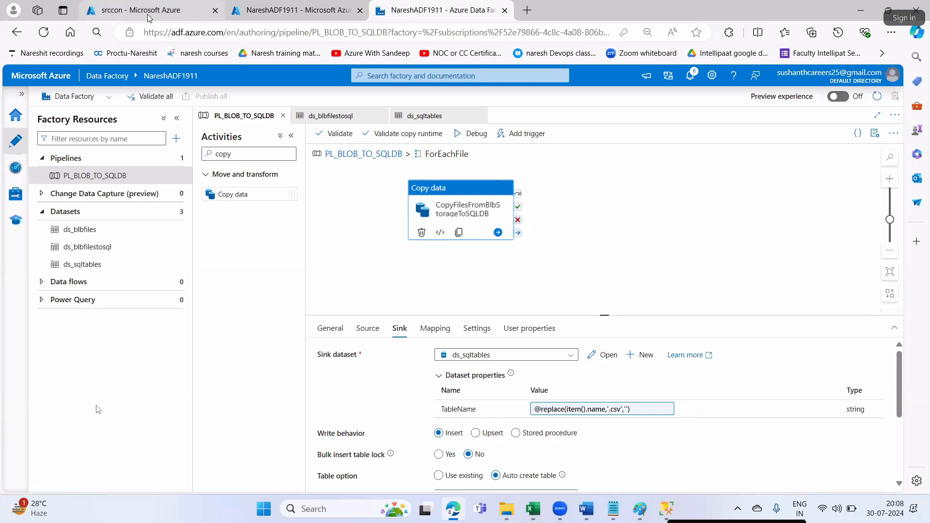
- Copy the DBinCloud database's server name from the Azure portal
left_click(147, 14)
left_click(39, 105)
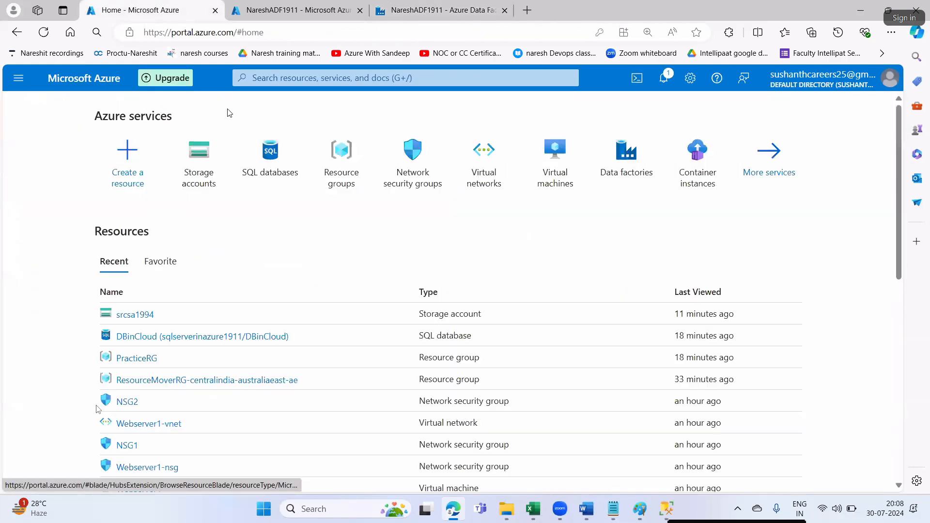
left_click(266, 170)
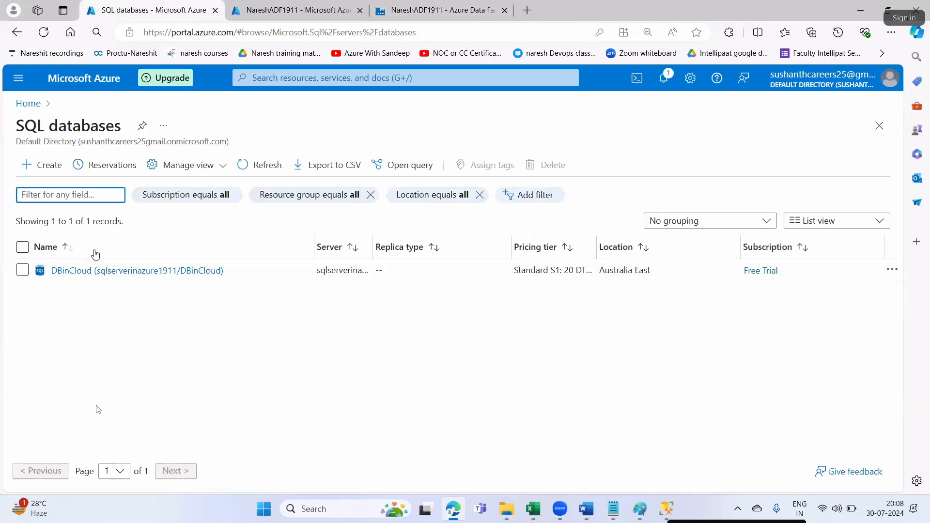
left_click(89, 270)
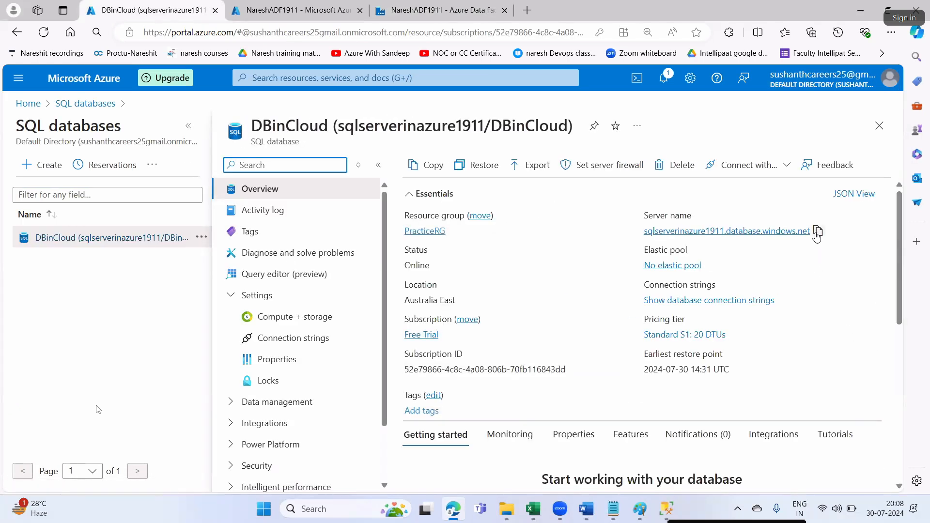
left_click(817, 231)
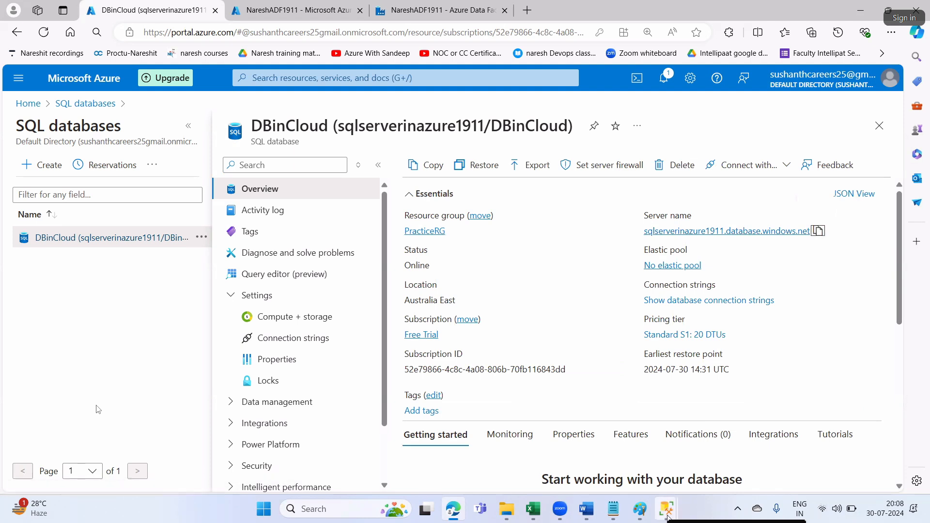
- Connect SSMS to the Azure SQL server using the pasted server name and login password
mouse_move(666, 508)
left_click(707, 450)
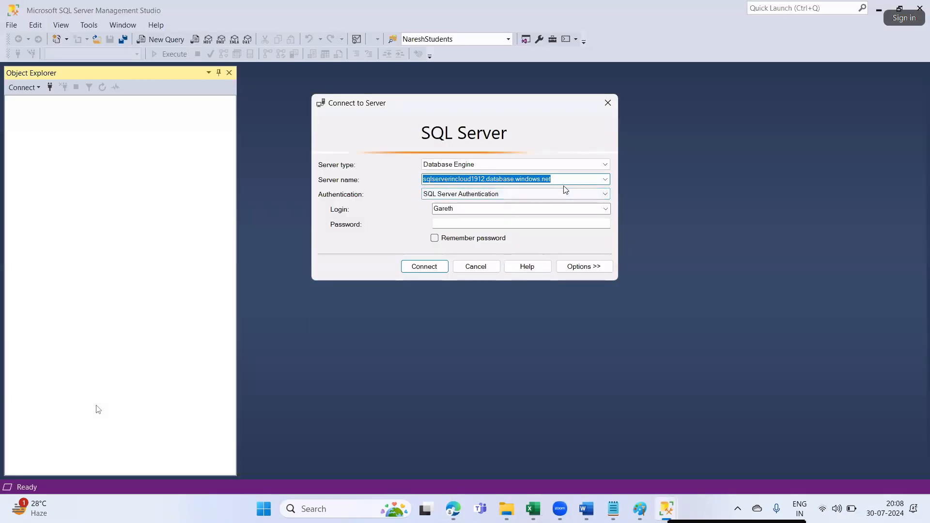
key("BackSpace")
key("ctrl+v")
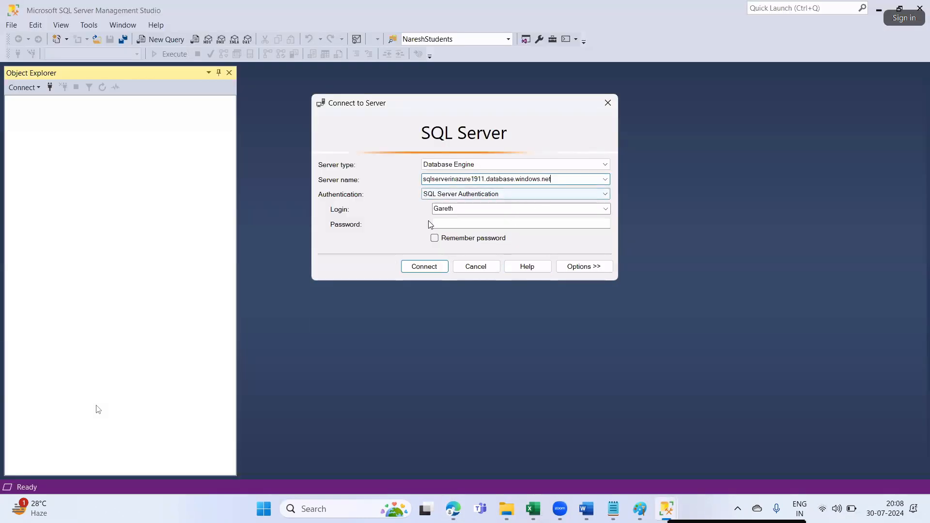
left_click(447, 224)
type("********")
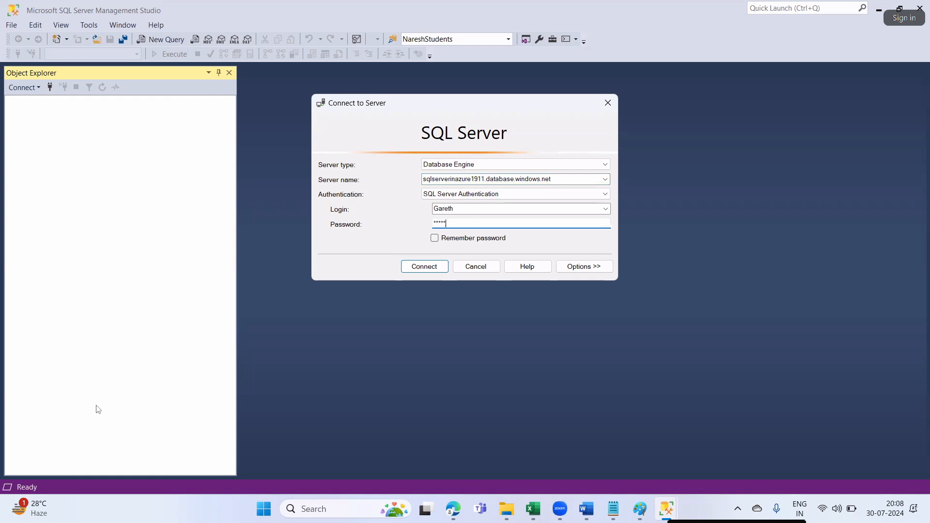
type("***")
left_click(421, 268)
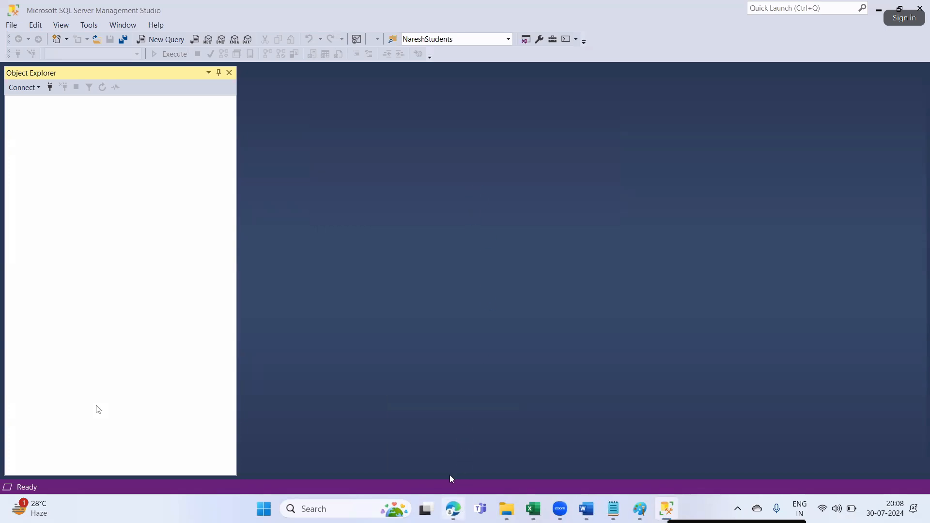
- Close the Data Factory overview tab and return to the PL_BLOB_TO_SQLDB pipeline canvas
left_click(452, 508)
left_click(302, 10)
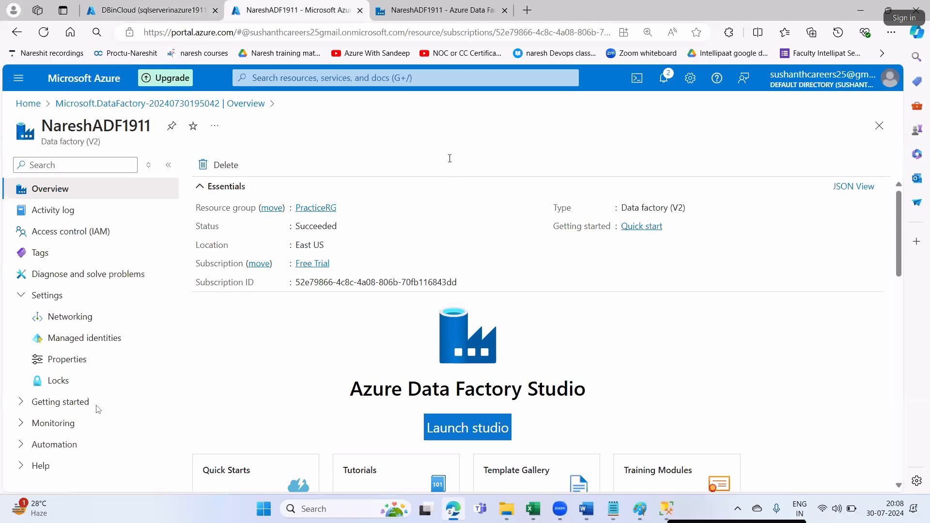
left_click(360, 11)
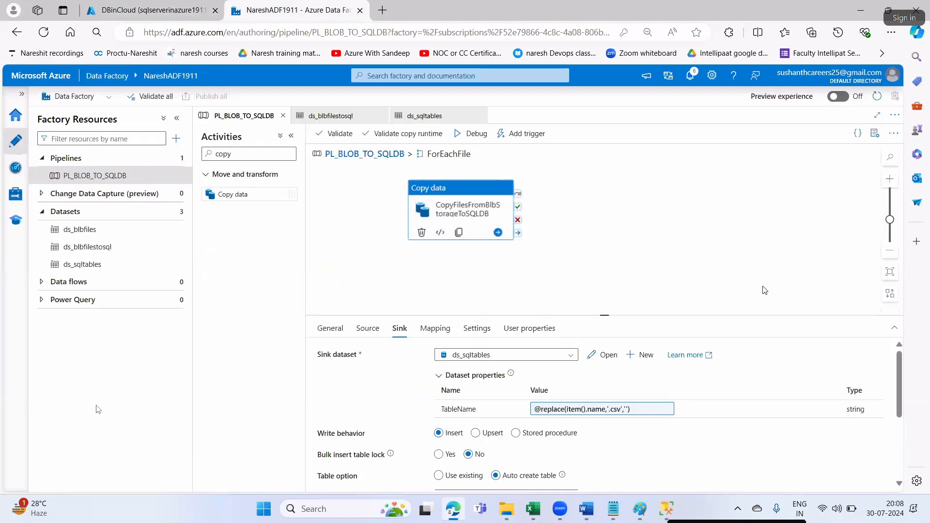
left_click(354, 155)
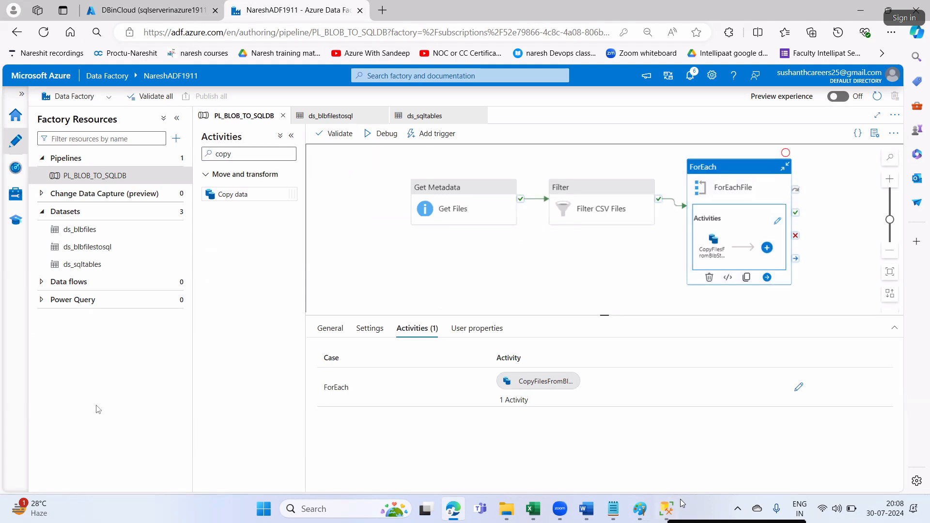
- Expand Databases and the DBinCloud database in SSMS Object Explorer
left_click(668, 504)
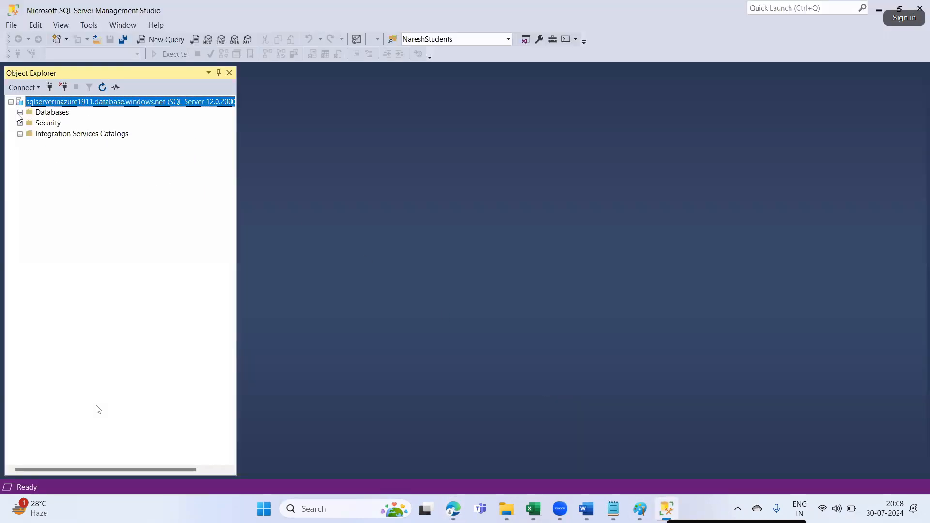
left_click(20, 113)
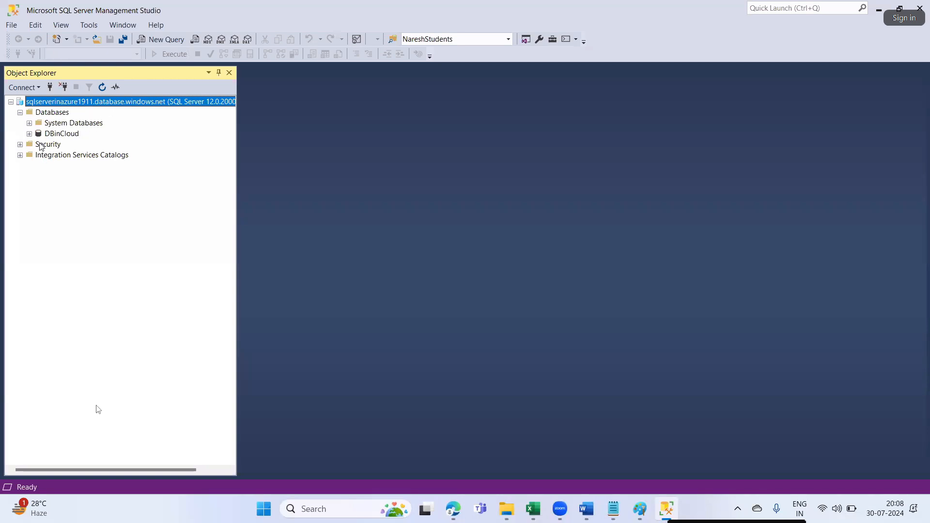
left_click(30, 133)
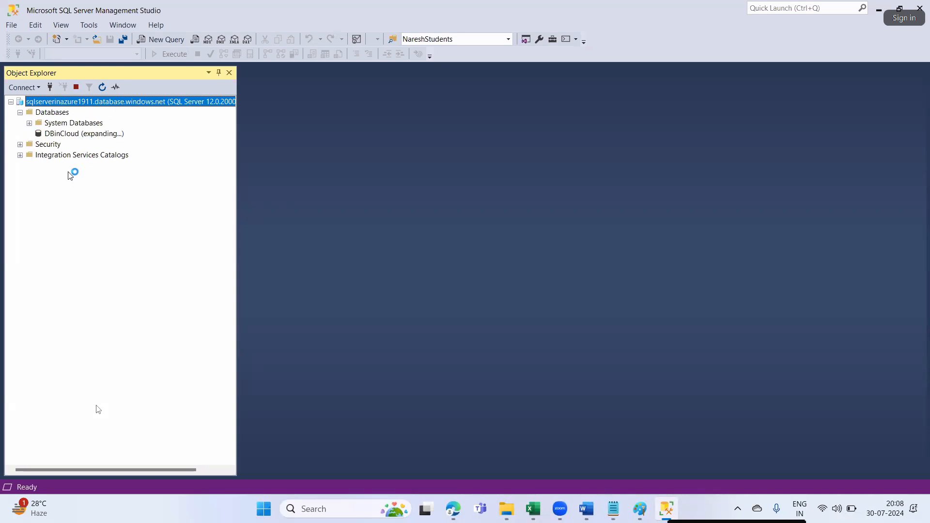
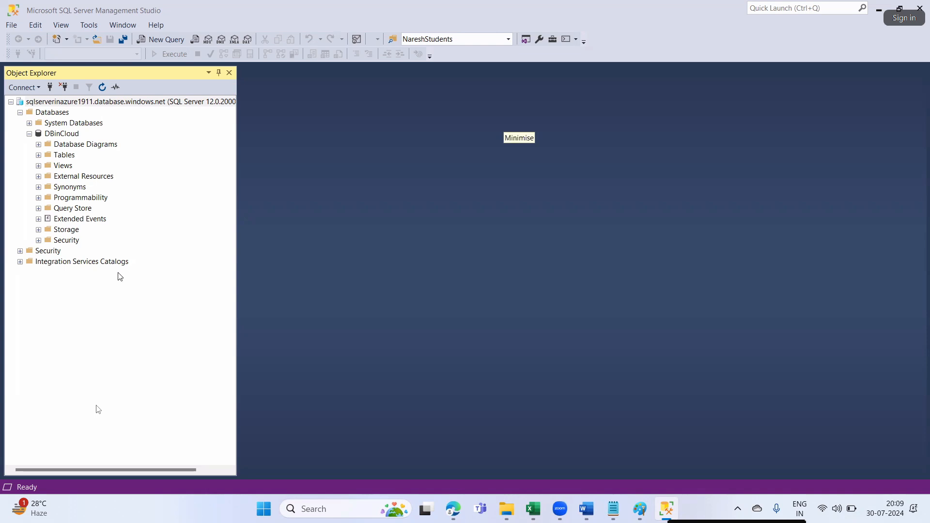
- Expand DBinCloud's Tables folder in SSMS, find no user tables, then return to the pipeline
left_click(102, 319)
left_click(38, 154)
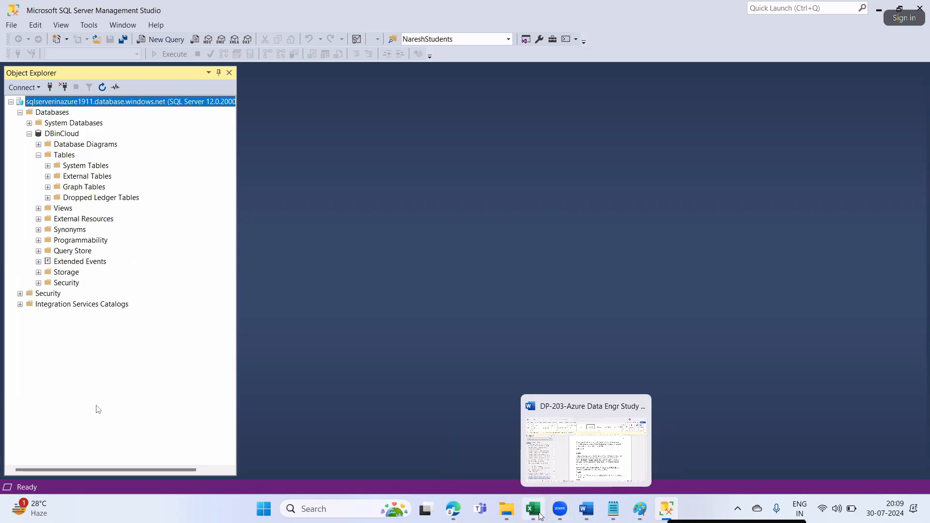
left_click(453, 509)
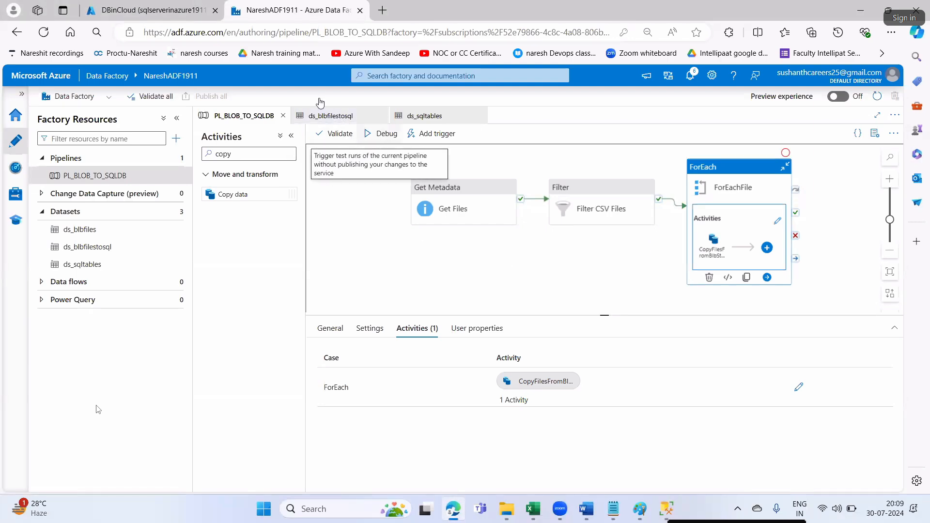
- Log in to the DBinCloud query editor in the portal and expand its table list
left_click(93, 7)
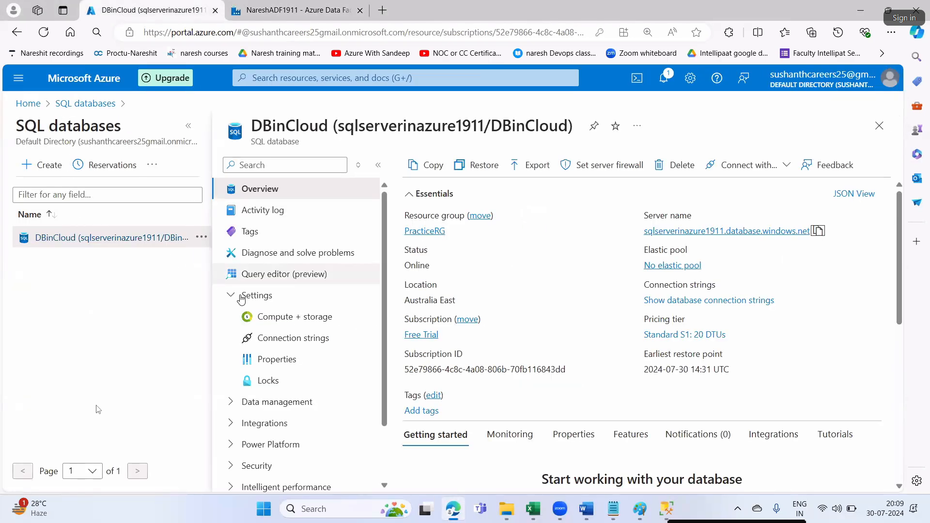
left_click(361, 274)
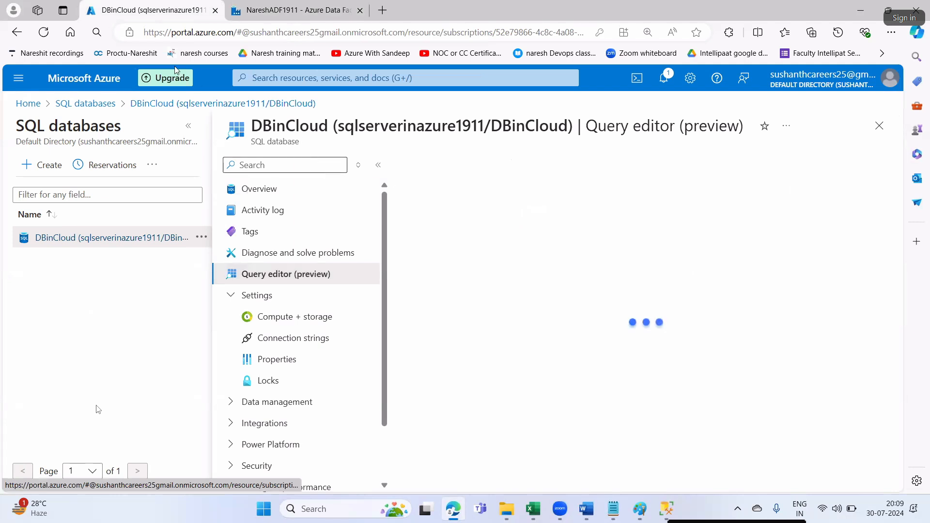
left_click(492, 475)
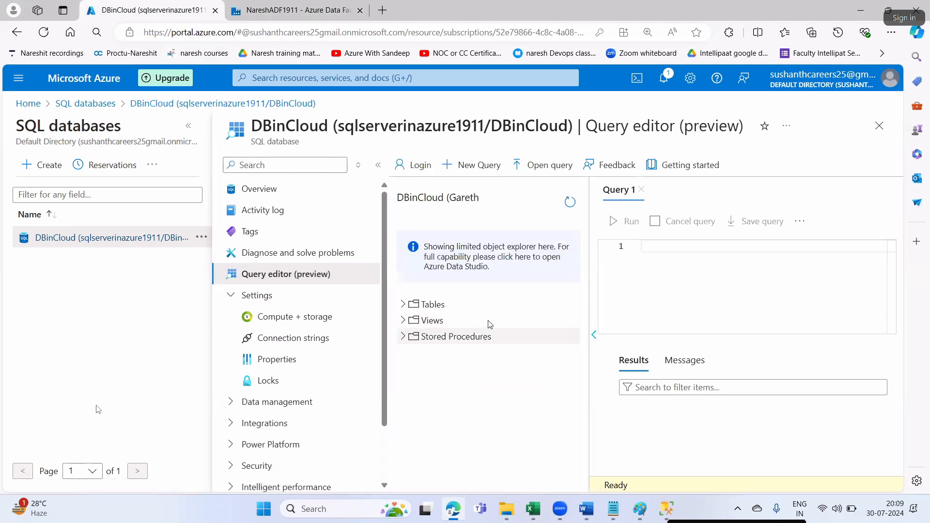
left_click(399, 306)
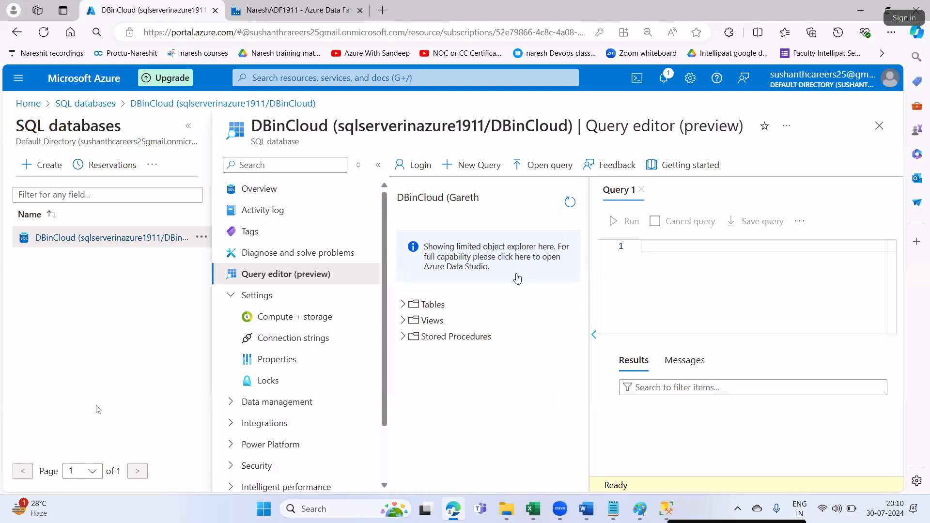
left_click(403, 304)
- Start a debug run of the PL_BLOB_TO_SQLDB pipeline
left_click(667, 509)
left_click(452, 509)
left_click(305, 11)
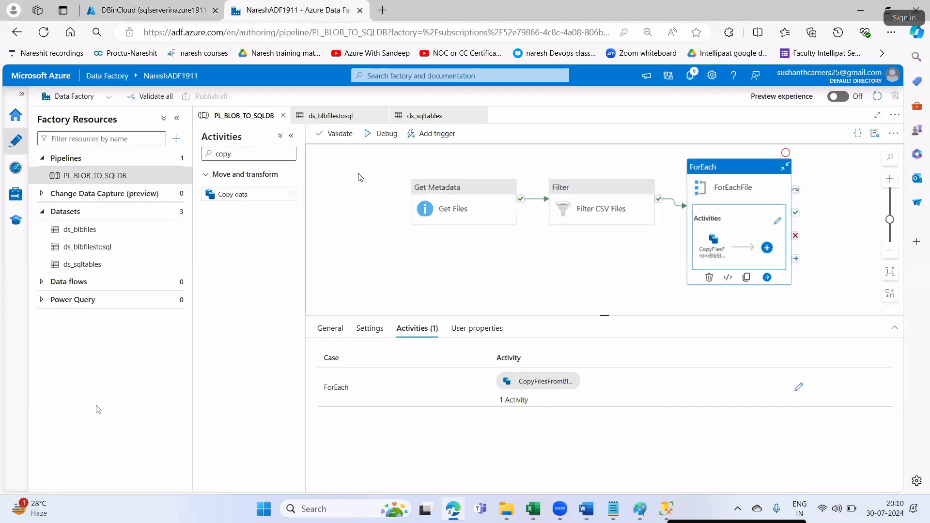
left_click(384, 136)
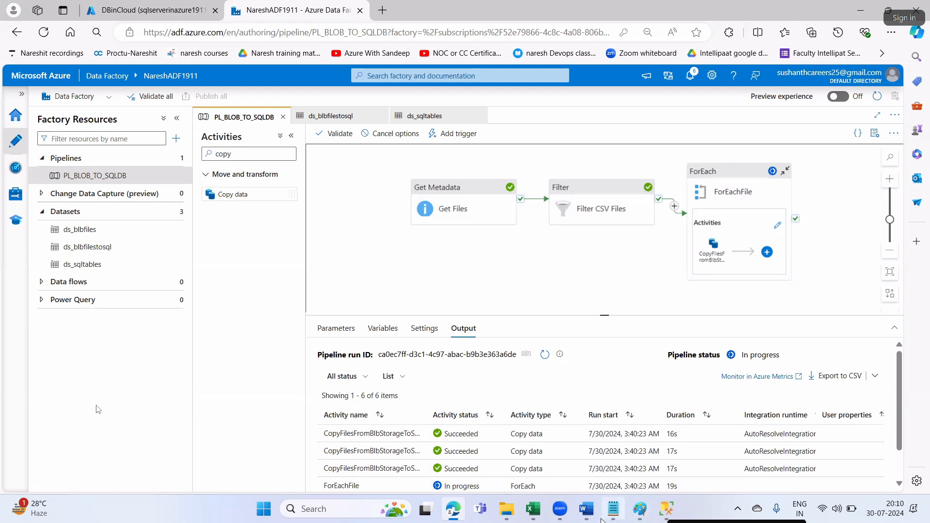
- Scroll the Word study notes to Step16/Step17 and highlight the Step16 paragraph
key("alt+Tab")
scroll(564, 345, "down", 5)
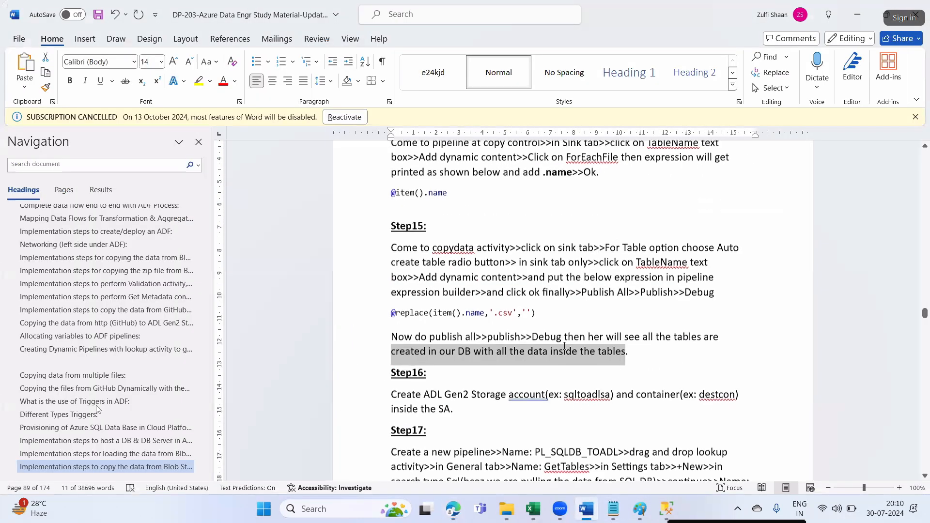
left_click_drag(627, 226, 545, 210)
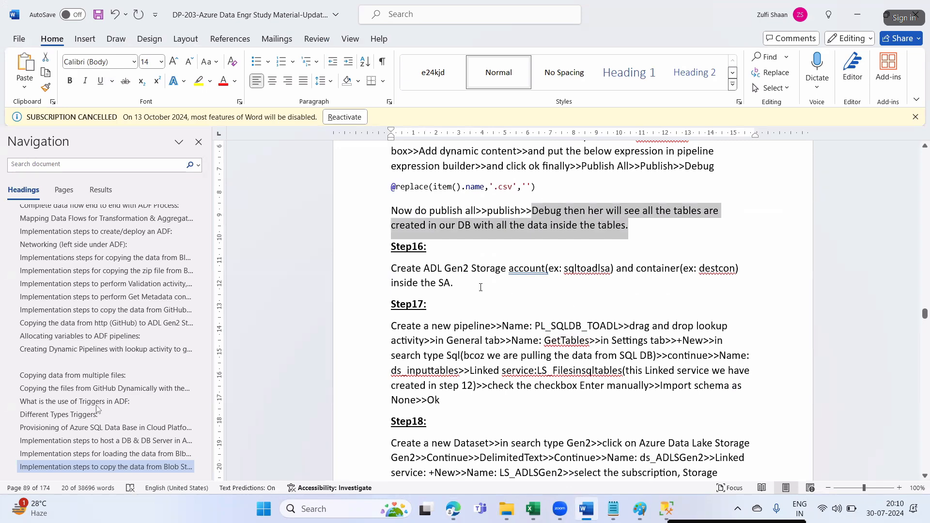
left_click_drag(393, 270, 438, 284)
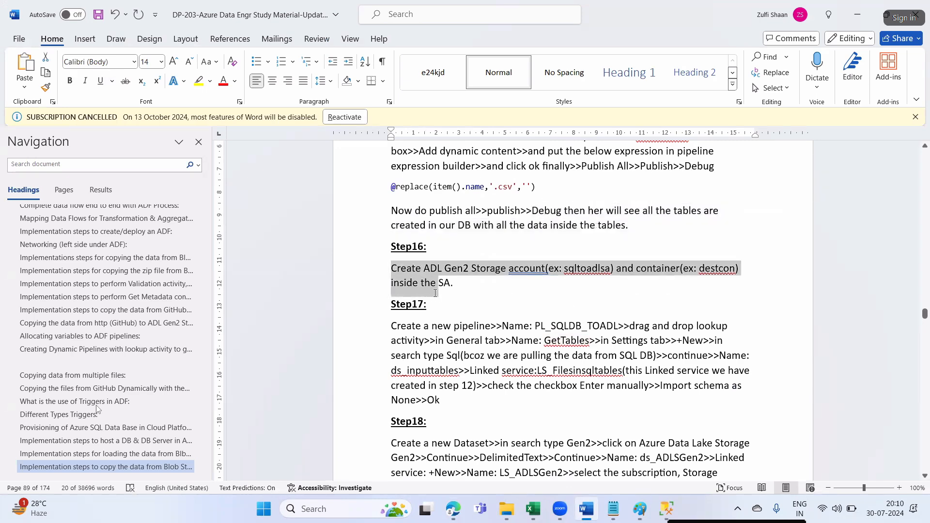
left_click(494, 304)
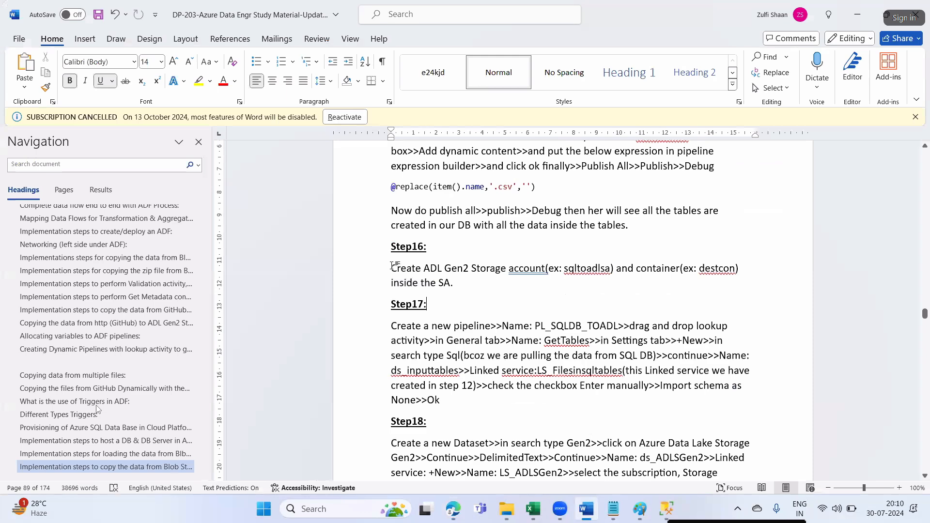
left_click_drag(429, 289, 390, 268)
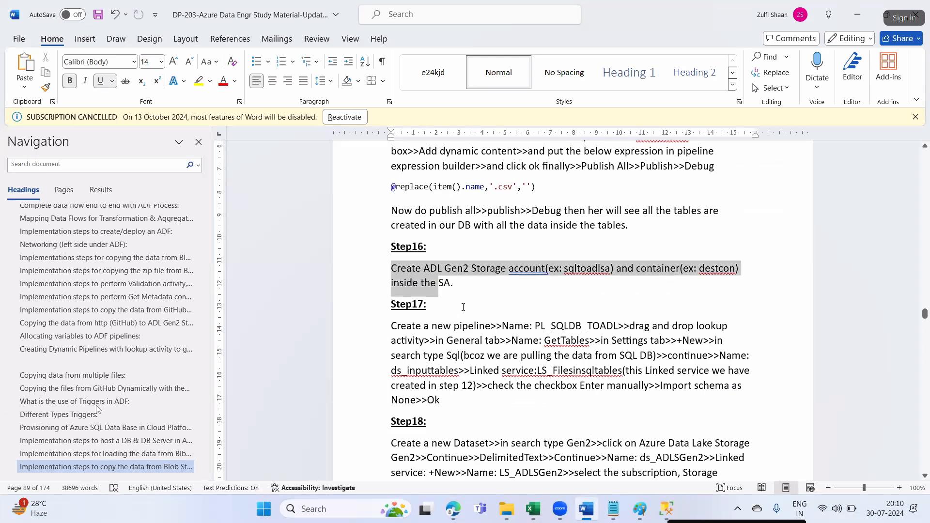
left_click(461, 516)
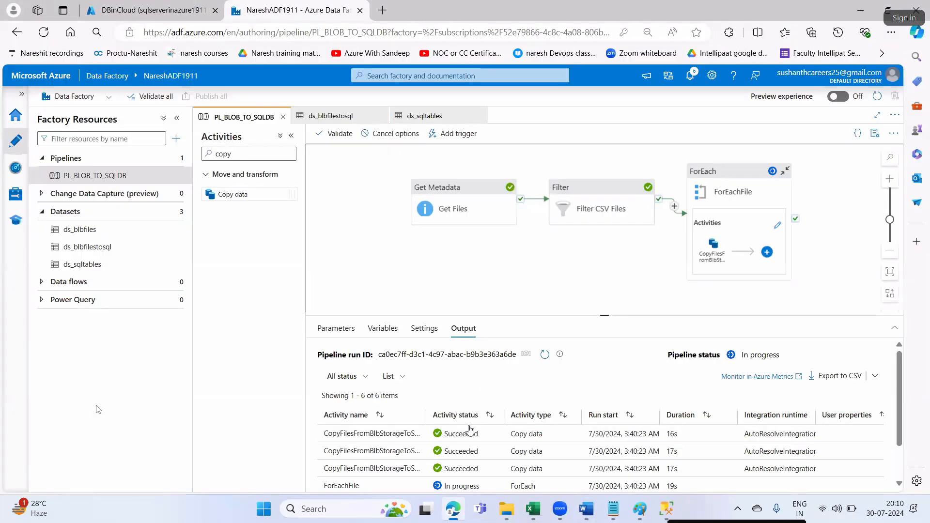
- Scroll the debug Output pane to watch all six activities finish as Succeeded
scroll(469, 430, "down", 2)
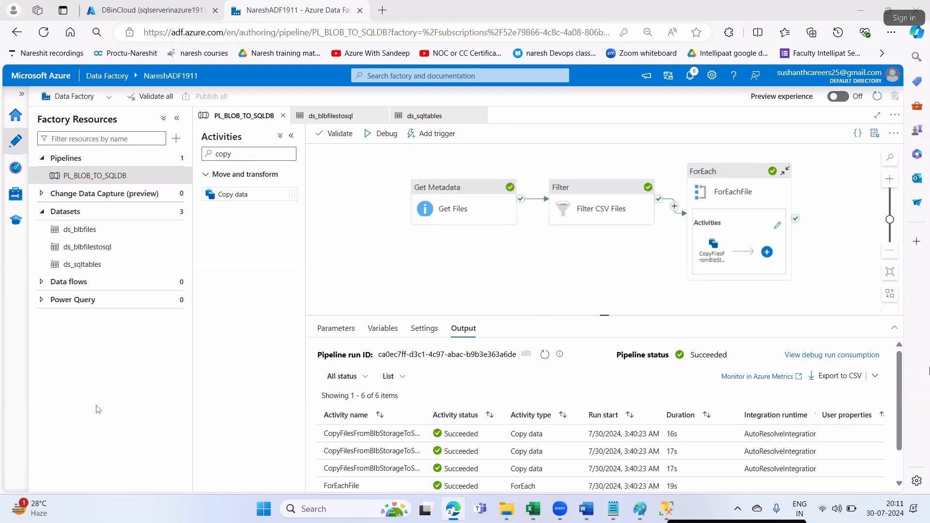
scroll(888, 470, "down", 1)
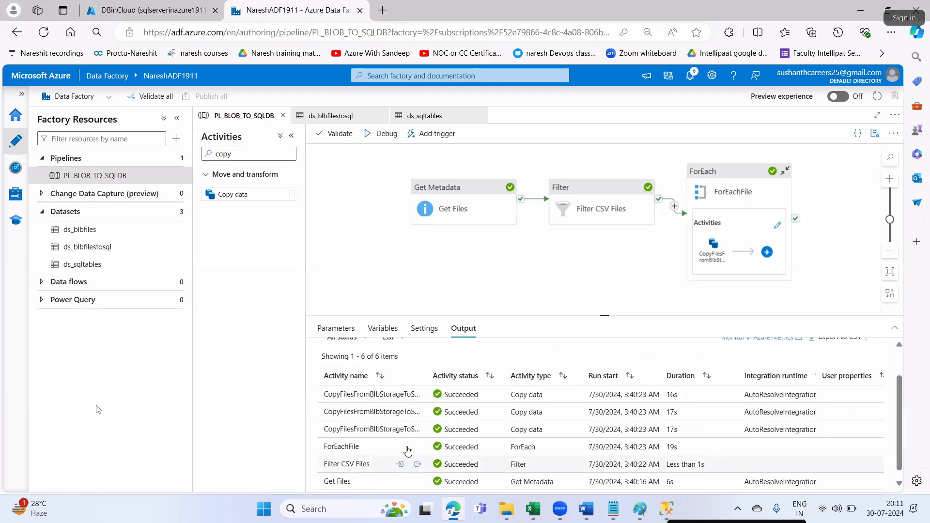
- Refresh DBinCloud's Tables to show 2017_Students_Batch, 2018_Students_Batch and Sales_File_2014
left_click(666, 509)
left_click(64, 155)
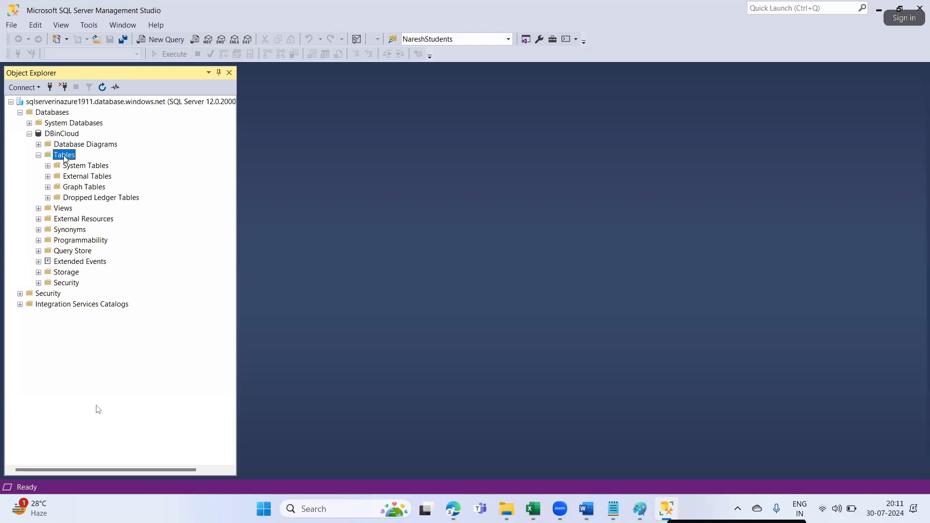
left_click(102, 87)
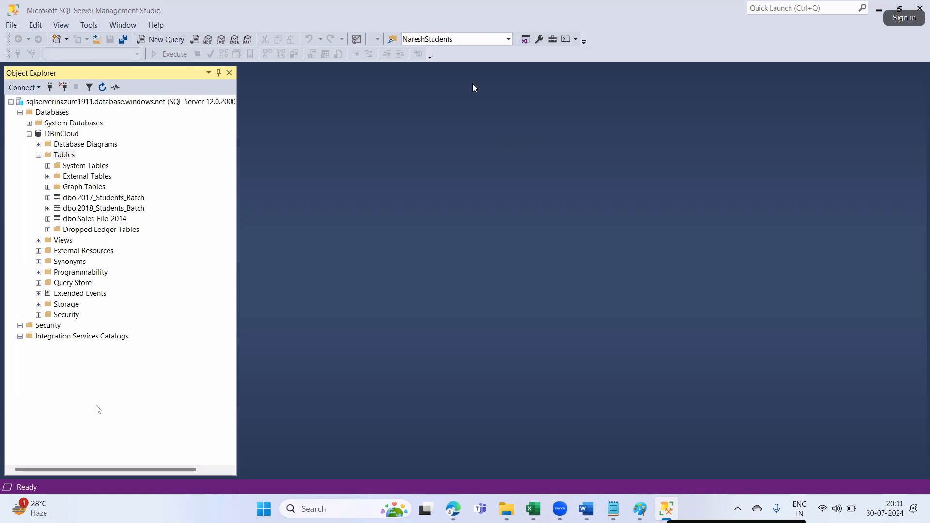
left_click(107, 200)
left_click(108, 208)
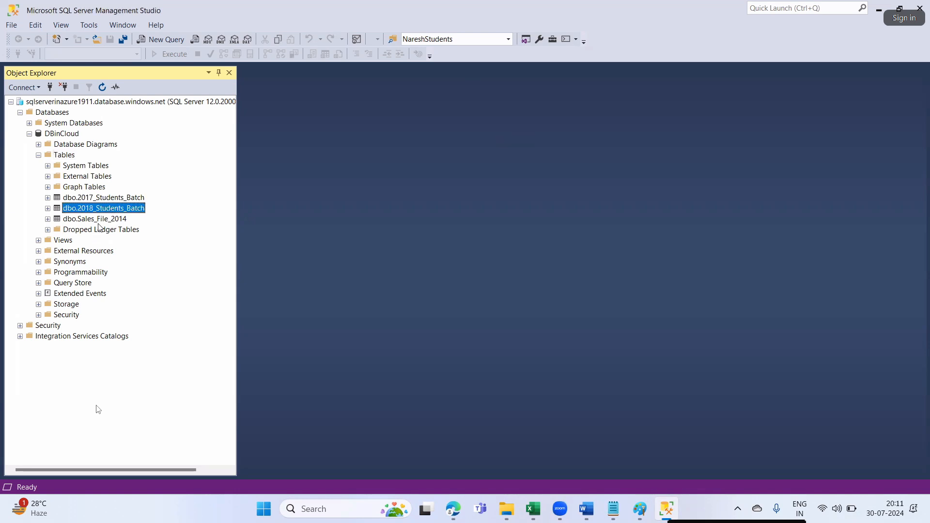
left_click(98, 219)
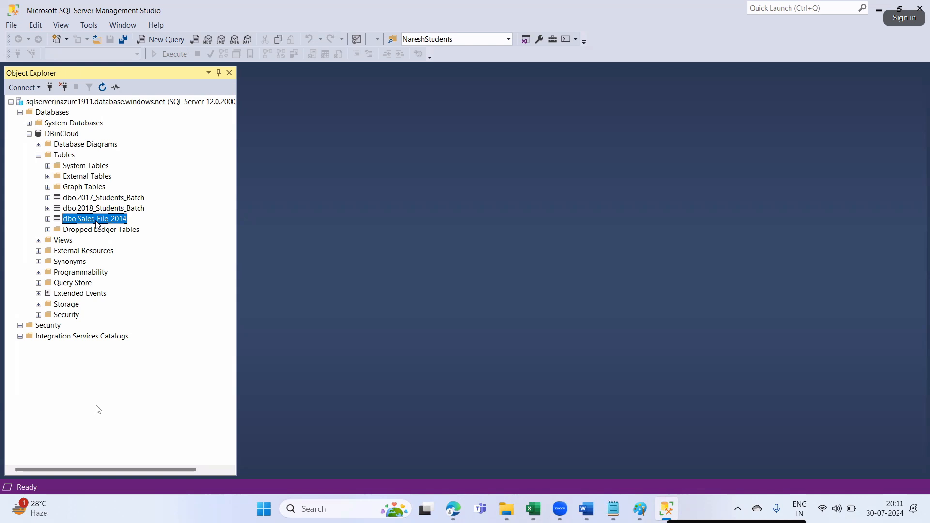
- Run the query select * from dbo.Sales_File_2014 in a new query window
left_click(179, 42)
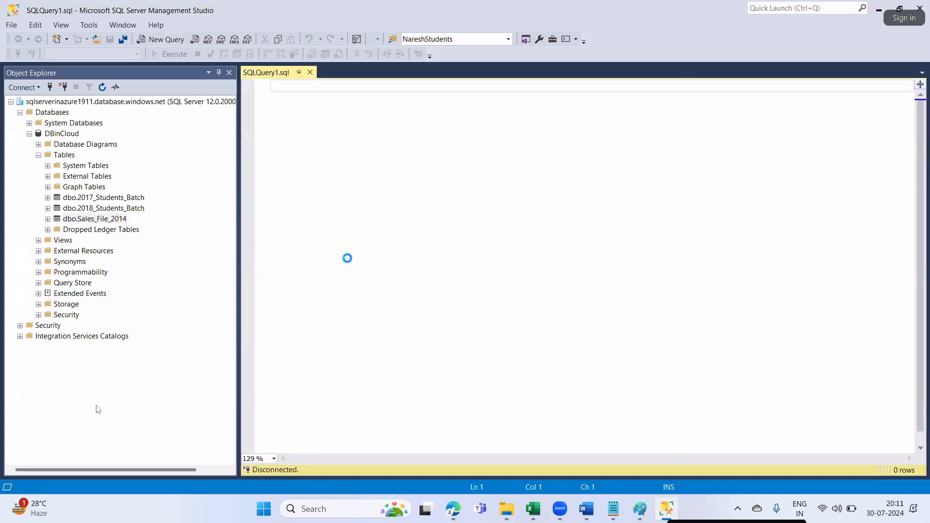
type("select")
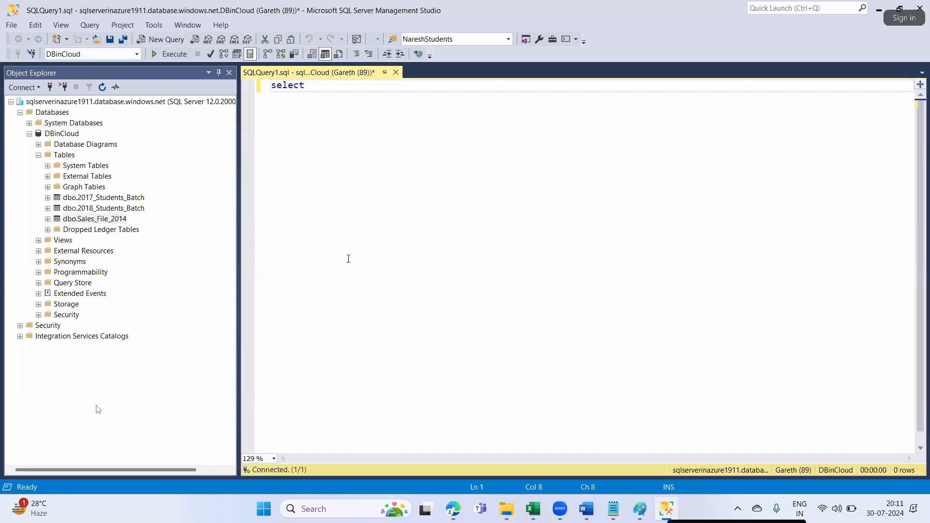
type(" * from dbo.Sales_File)")
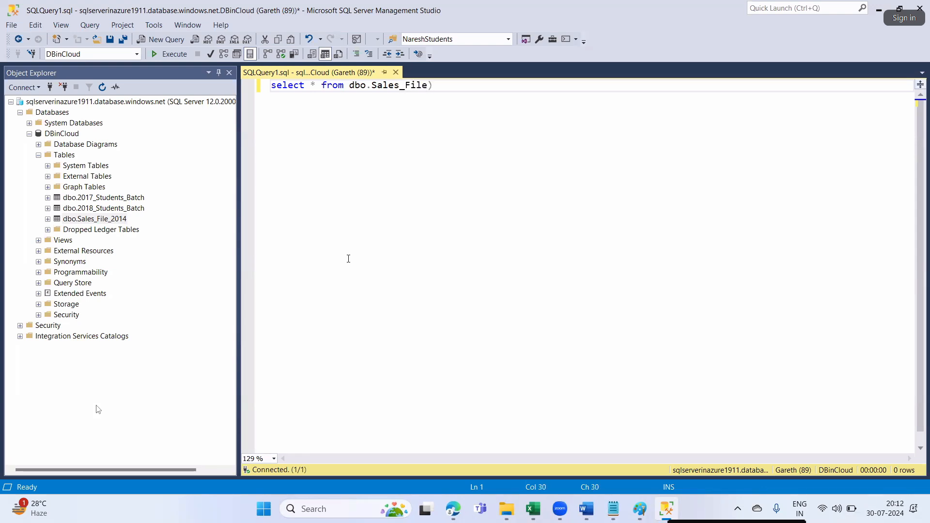
key("BackSpace")
type("_2014")
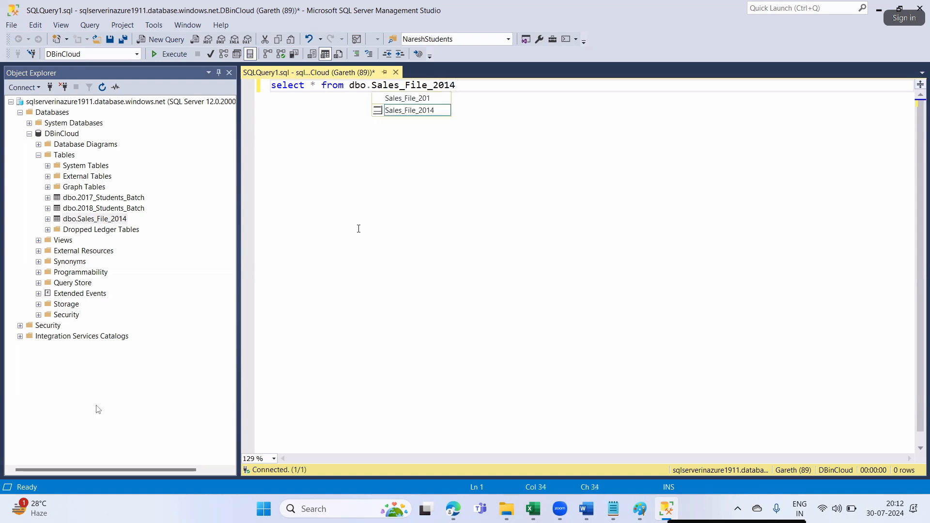
left_click(415, 114)
double_click(413, 110)
left_click(409, 179)
left_click(175, 57)
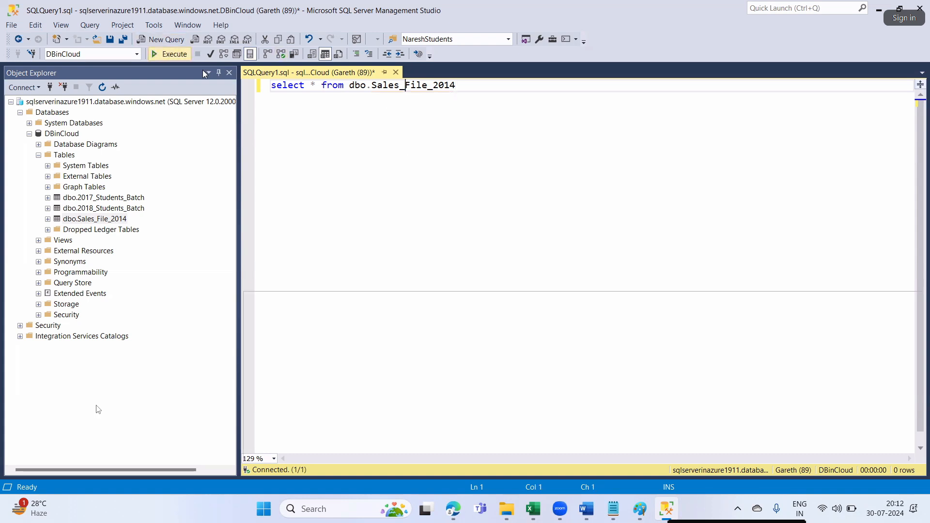
- Scroll through the 72 returned rows and review the query text
scroll(309, 367, "down", 5)
scroll(309, 367, "down", 10)
scroll(310, 370, "up", 13)
scroll(310, 372, "up", 3)
left_click(351, 193)
left_click(294, 193)
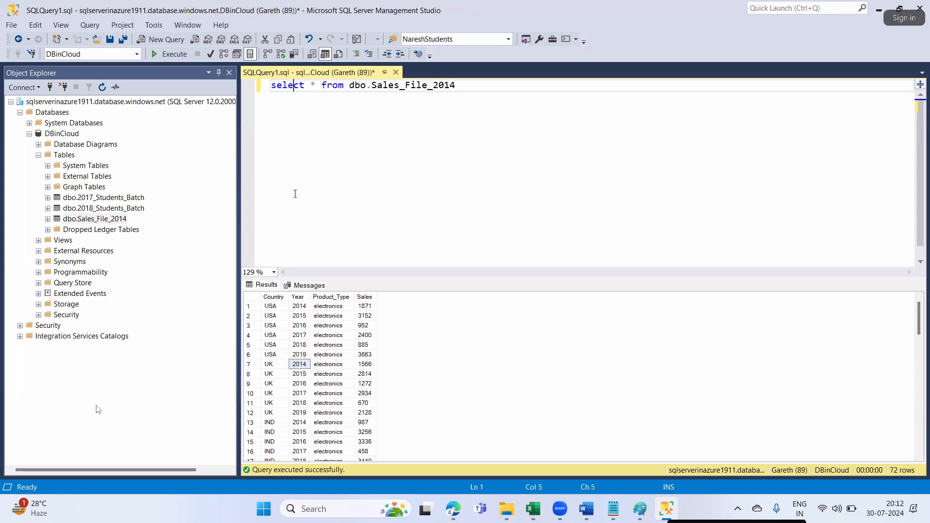
left_click(404, 192)
- Edit the Filter CSV Files condition expression to keep .xlsx files instead of .csv
key("alt+Tab")
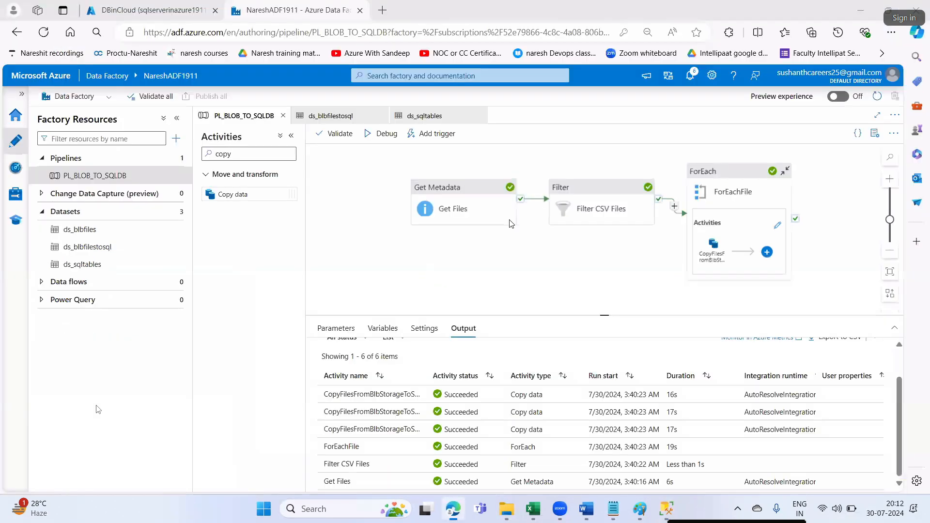
left_click(569, 209)
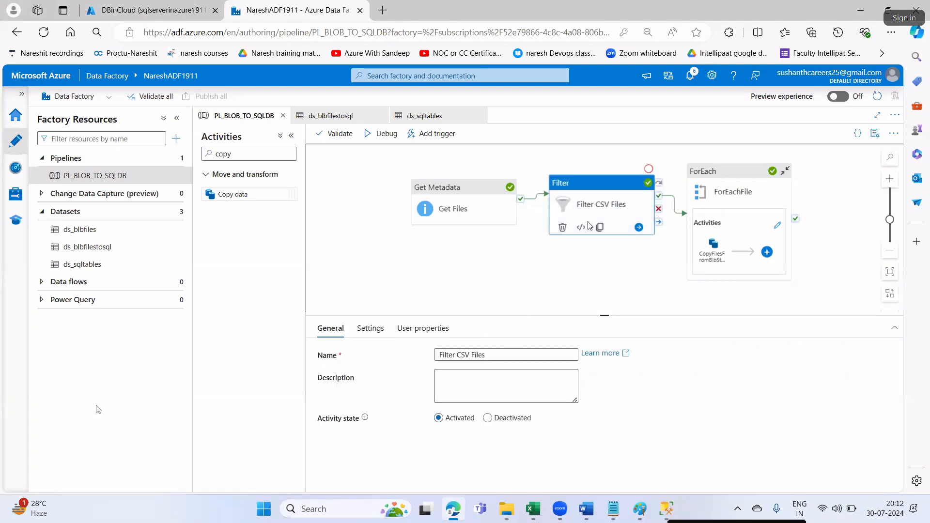
left_click(369, 328)
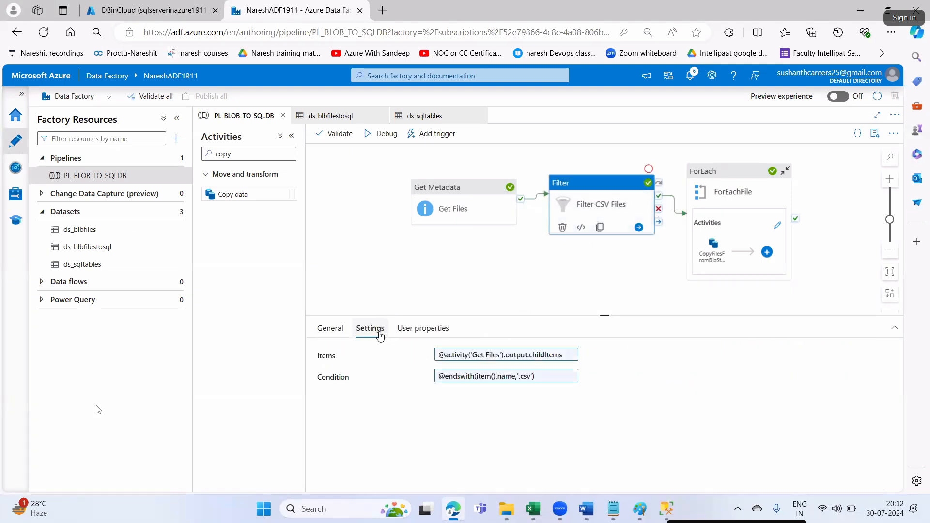
left_click(513, 377)
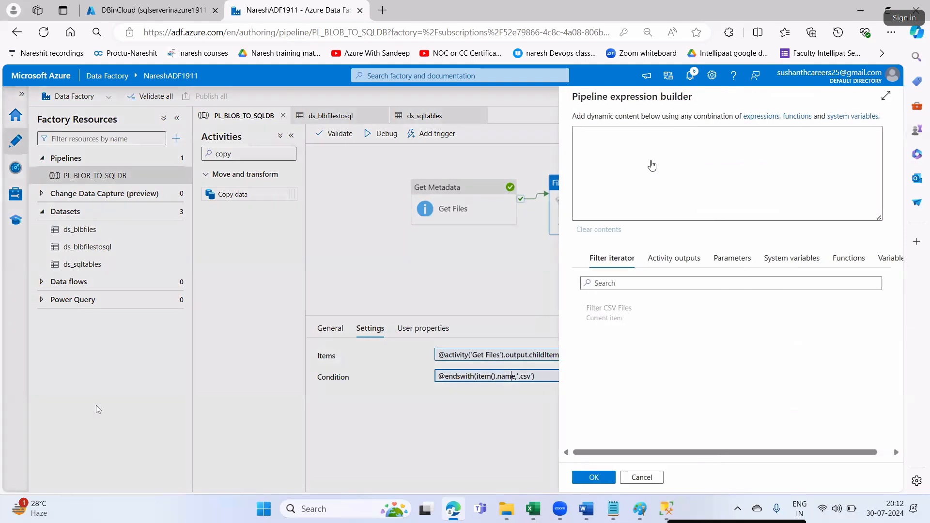
key("BackSpace")
key("BackSpace")
key("BackSpace")
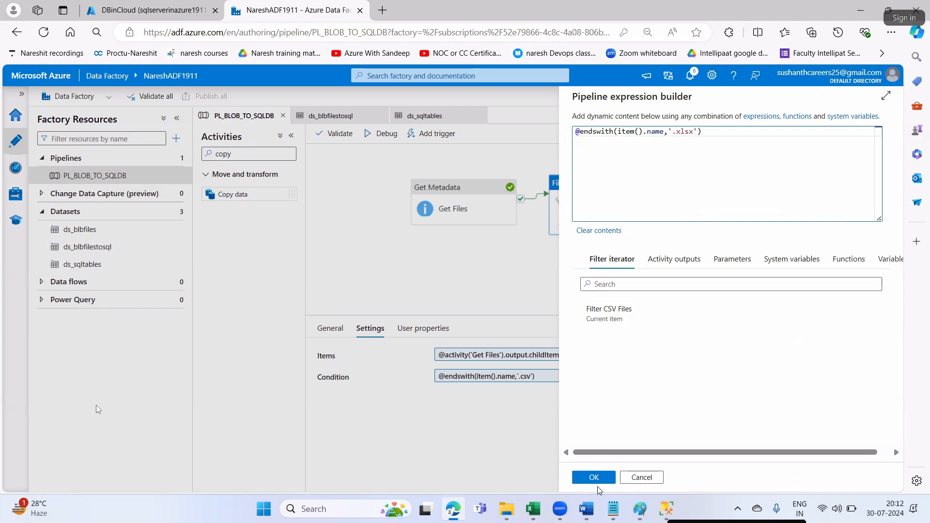
left_click(119, 10)
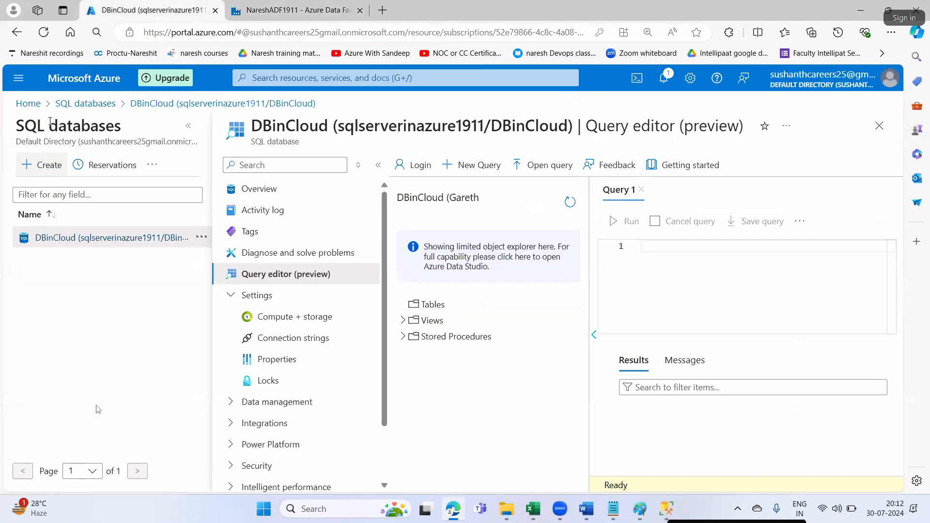
- Discard the query editor edits and open the srccon container in storage account srcsa1994
left_click(43, 105)
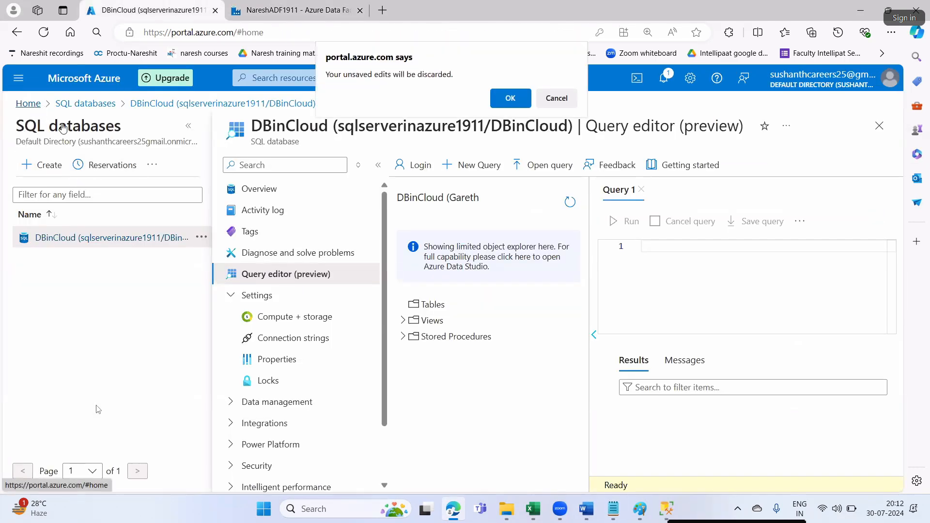
left_click(510, 99)
left_click(270, 161)
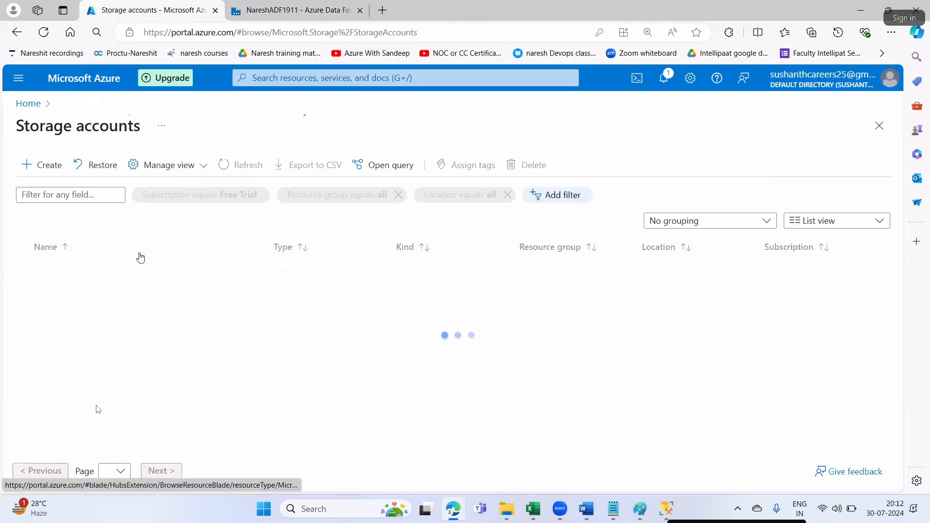
left_click(63, 291)
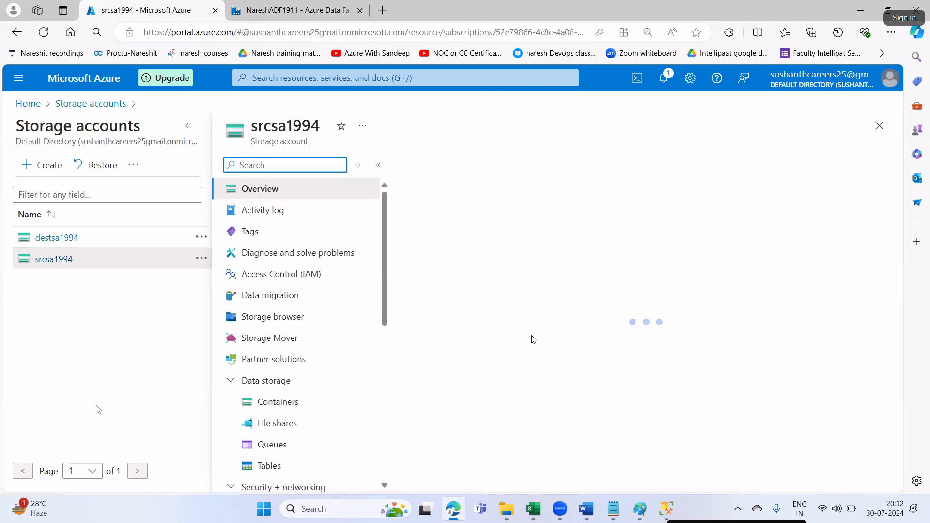
scroll(532, 340, "down", 6)
left_click(455, 211)
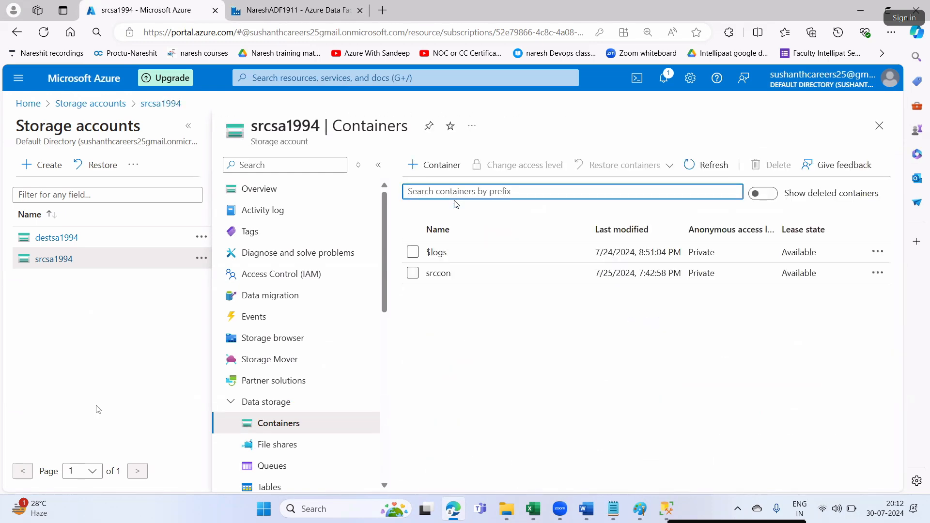
left_click(441, 278)
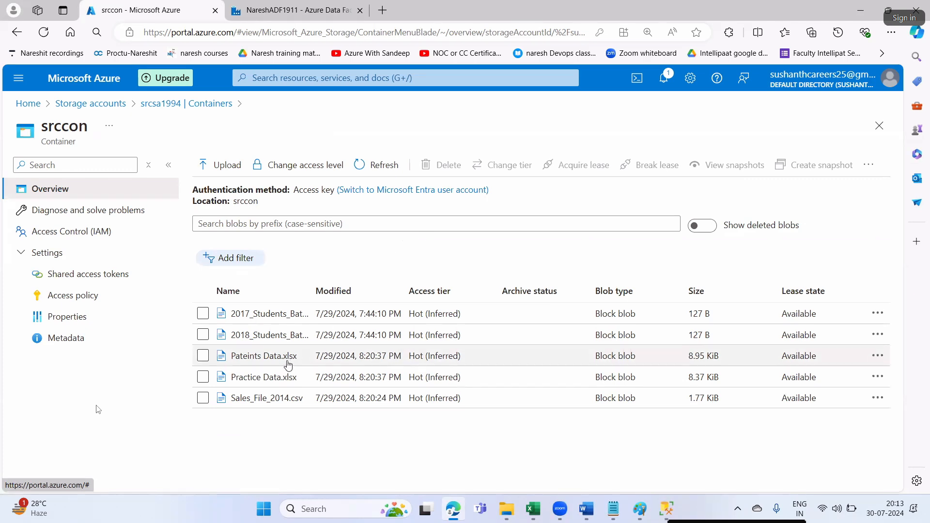
- Apply the .xlsx Filter condition and go into the ForEachFile loop
left_click(295, 10)
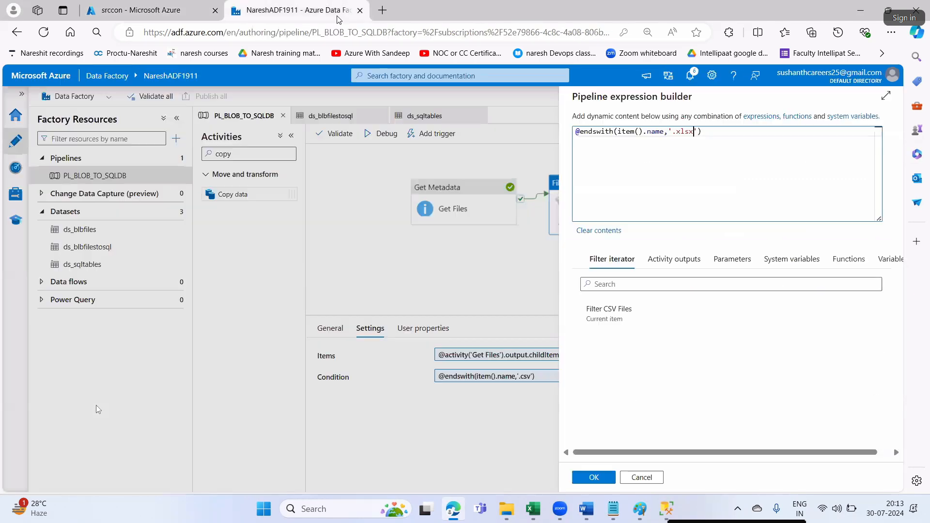
left_click(602, 478)
left_click(716, 251)
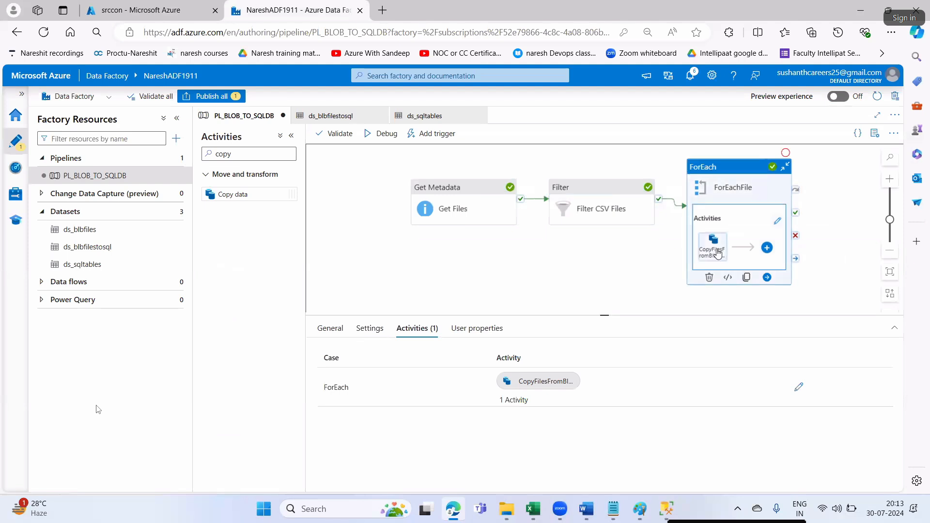
left_click(777, 221)
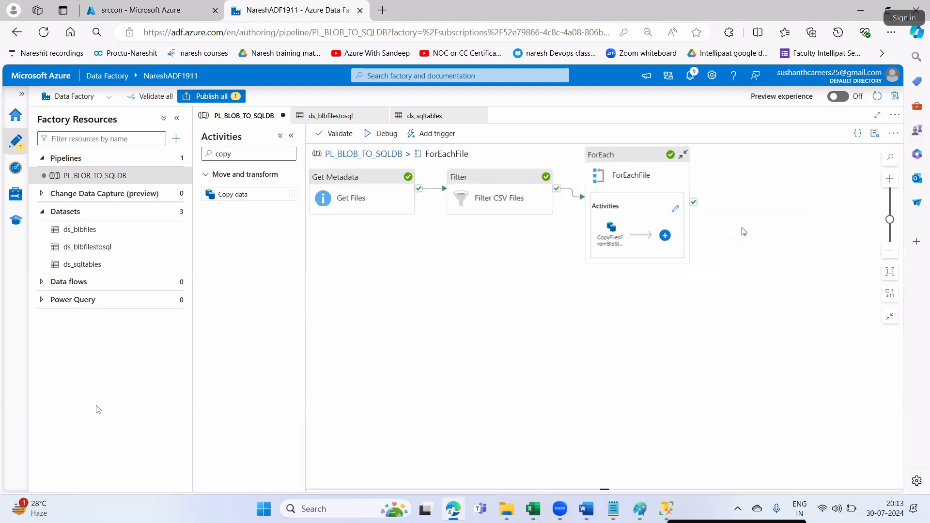
left_click(605, 164)
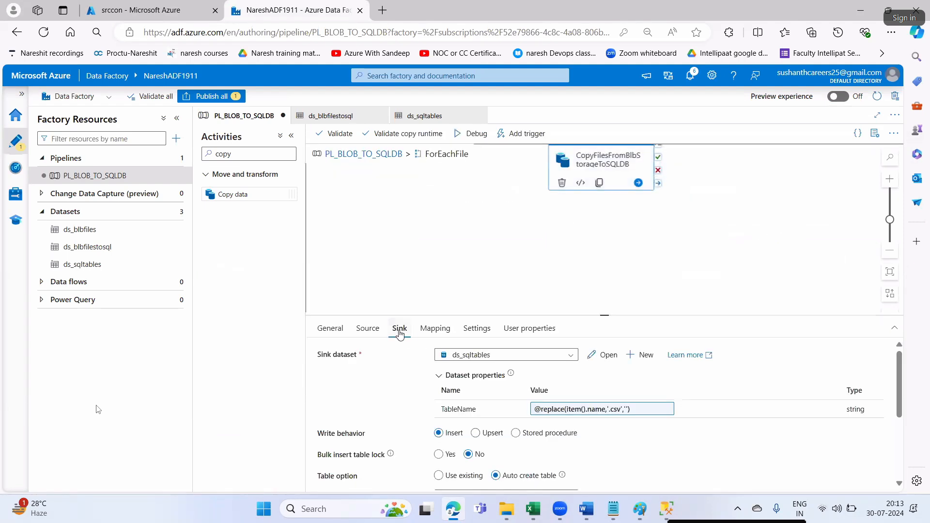
left_click(600, 409)
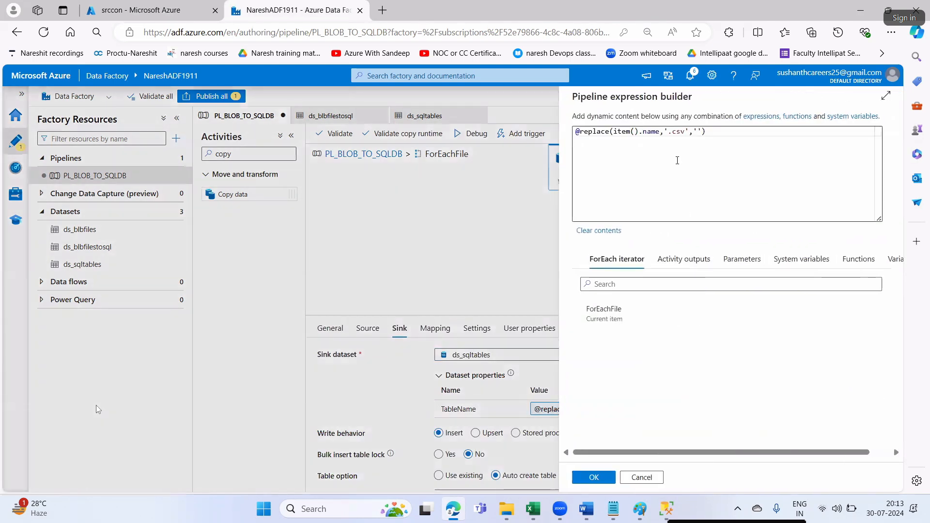
left_click(686, 132)
key("BackSpace")
key("BackSpace")
key("BackSpace")
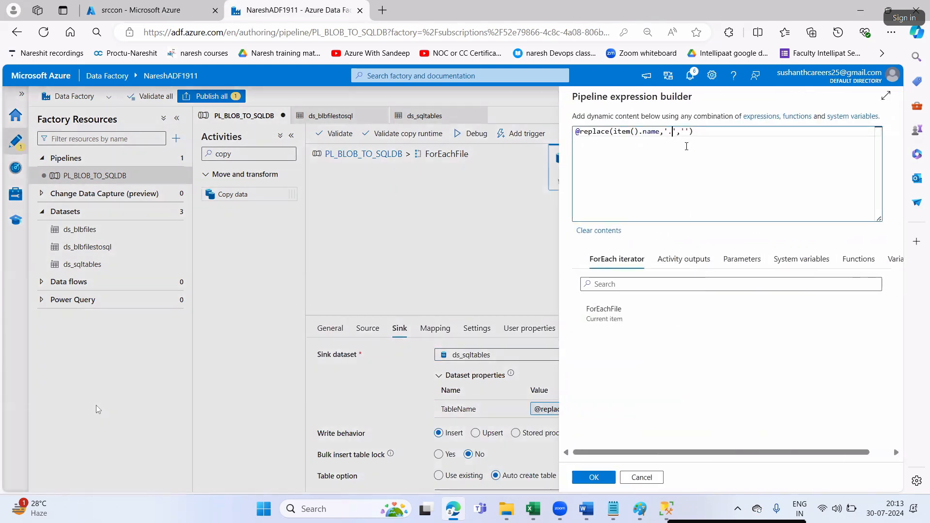
type("xlsx")
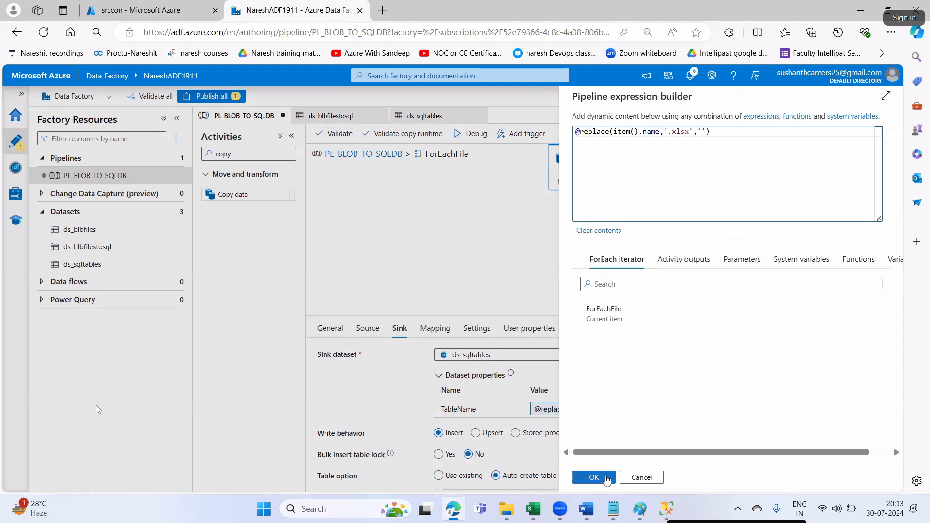
left_click(603, 480)
left_click(222, 104)
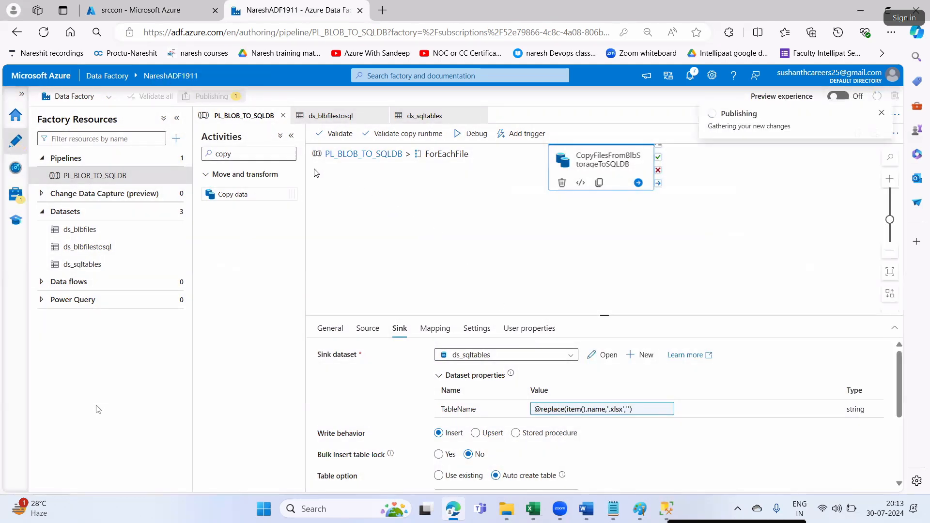
left_click(584, 477)
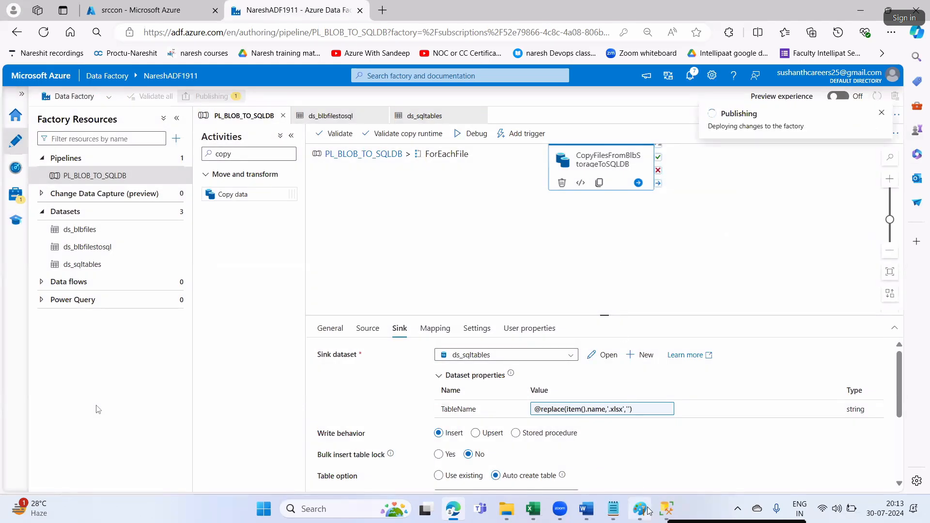
left_click(666, 509)
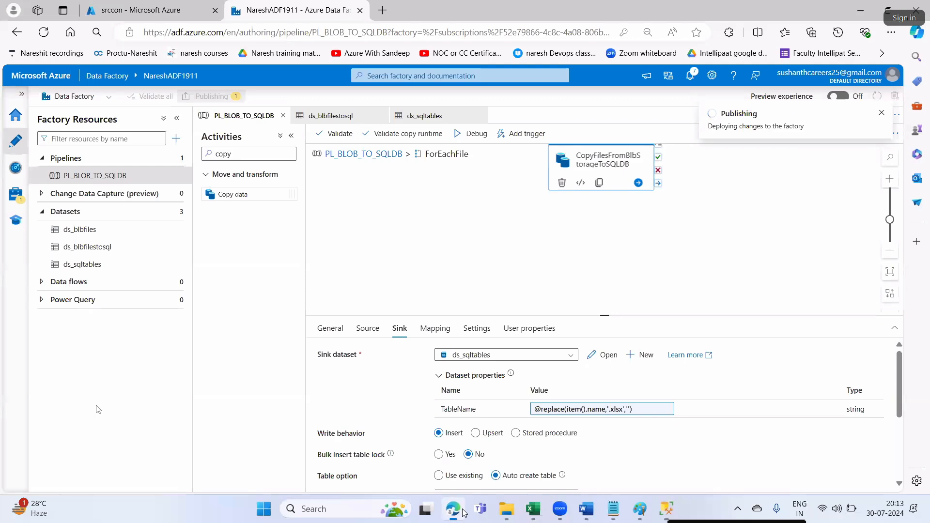
left_click(453, 509)
left_click(139, 13)
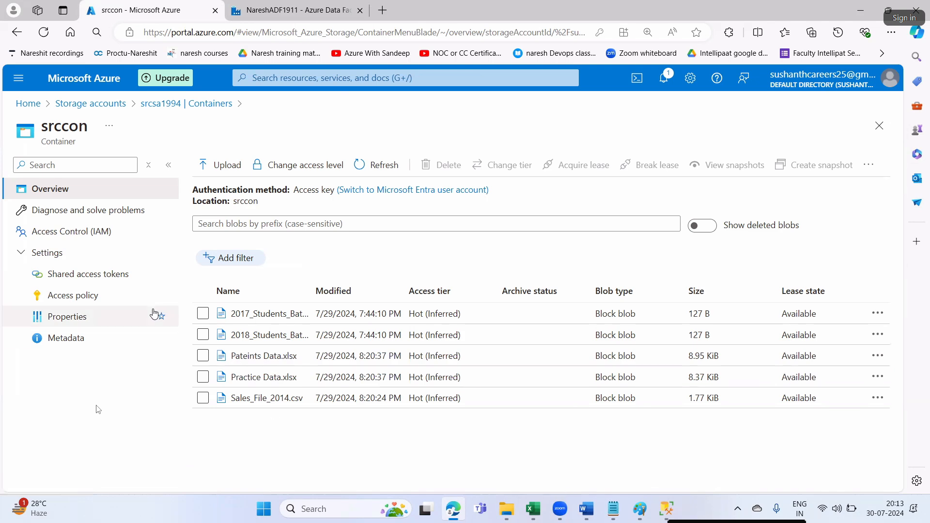
double_click(311, 290)
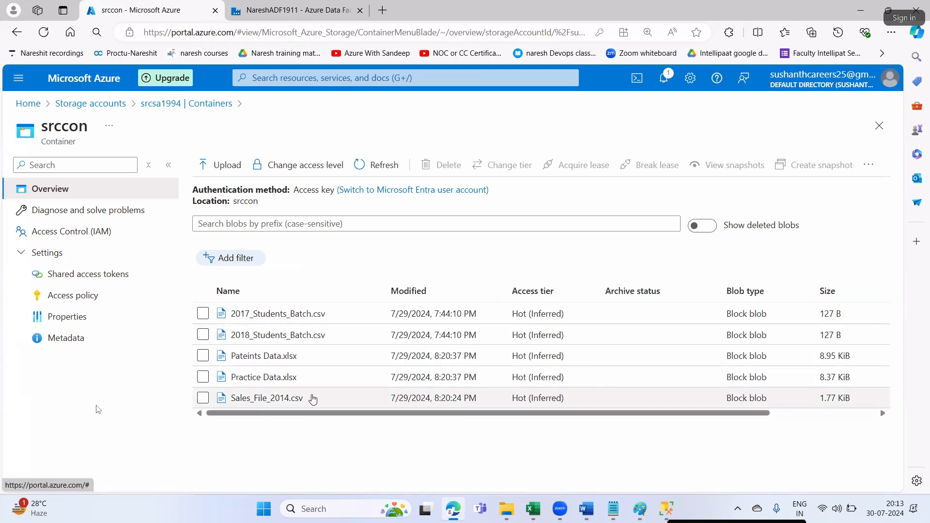
left_click(667, 509)
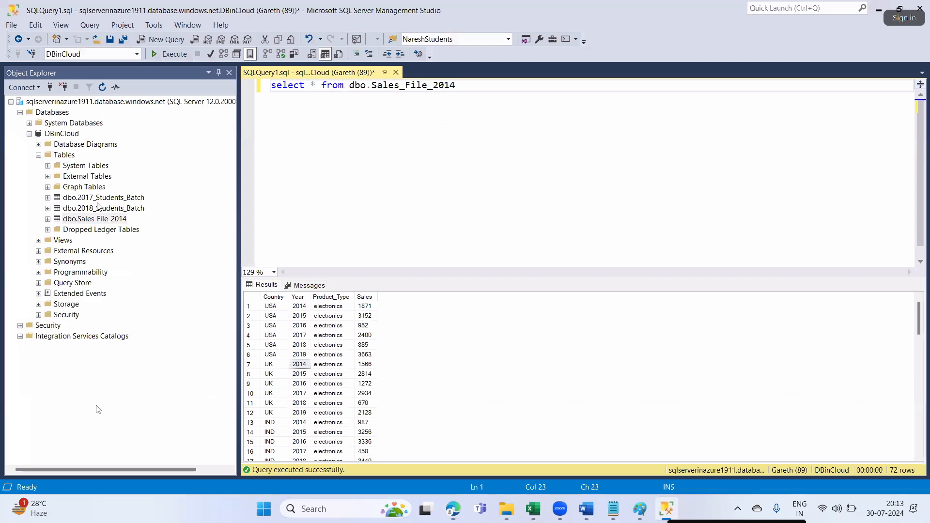
left_click(453, 508)
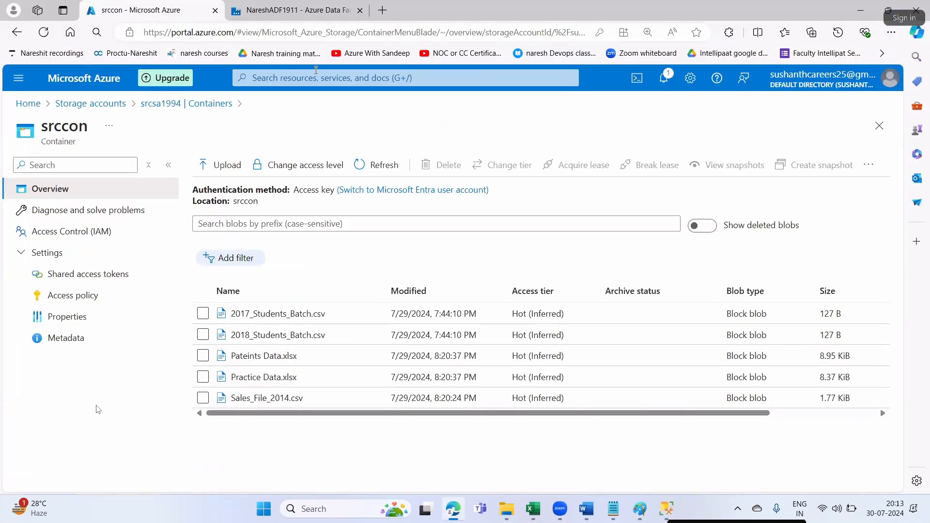
left_click(288, 12)
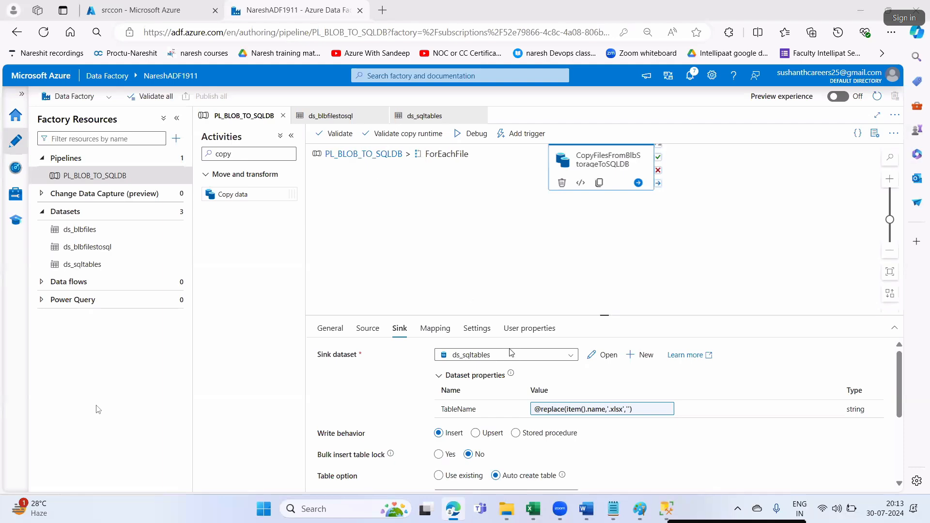
- Return from the ForEach loop to the top-level PL_BLOB_TO_SQLDB canvas
scroll(512, 368, "down", 1)
left_click(515, 375)
scroll(513, 378, "up", 1)
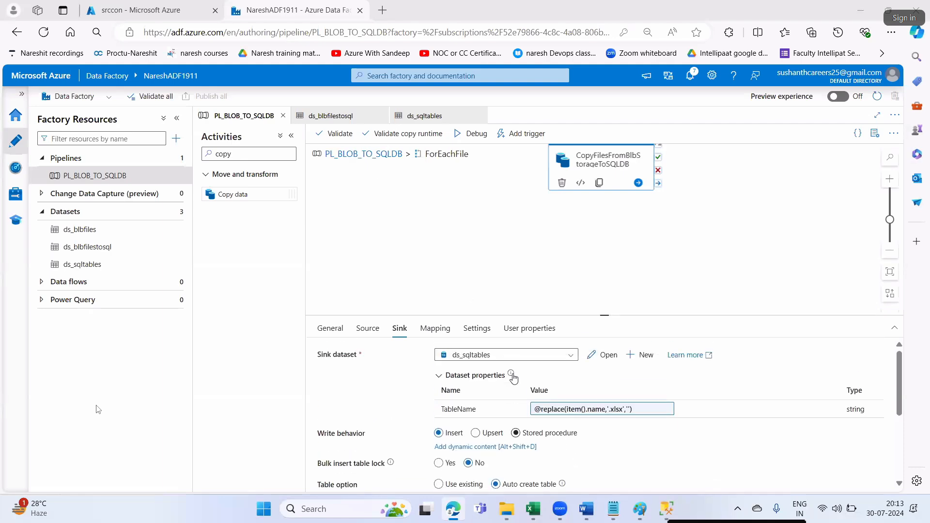
scroll(514, 378, "down", 2)
left_click(378, 154)
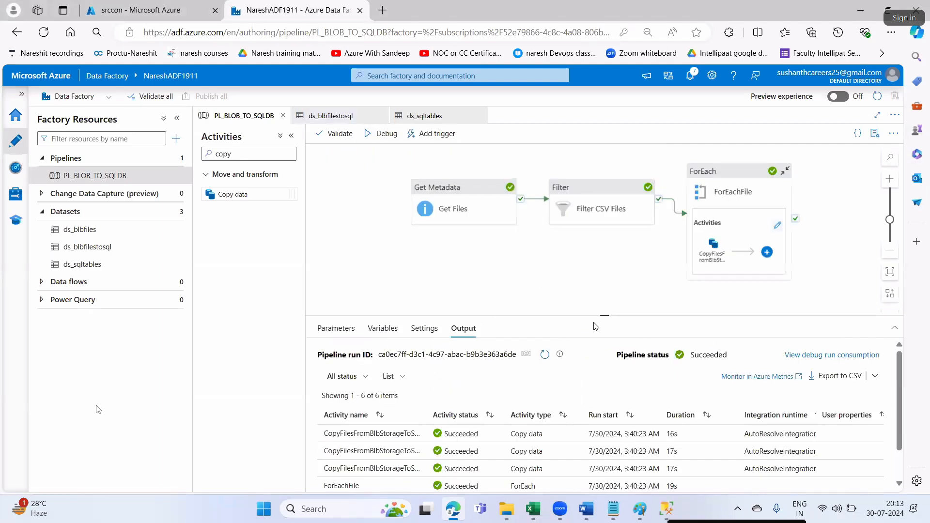
left_click(716, 247)
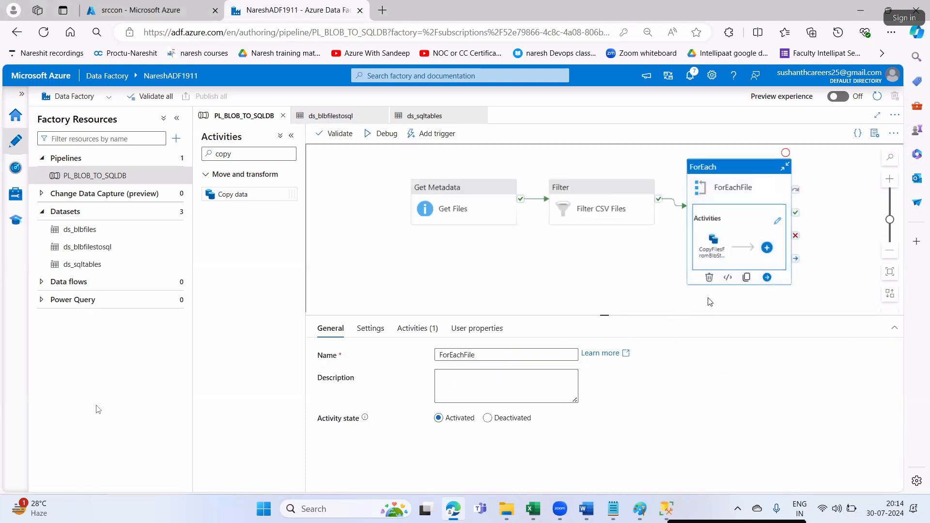
- Verify the Filter's .xlsx condition in its Settings and start a new debug run
left_click(600, 194)
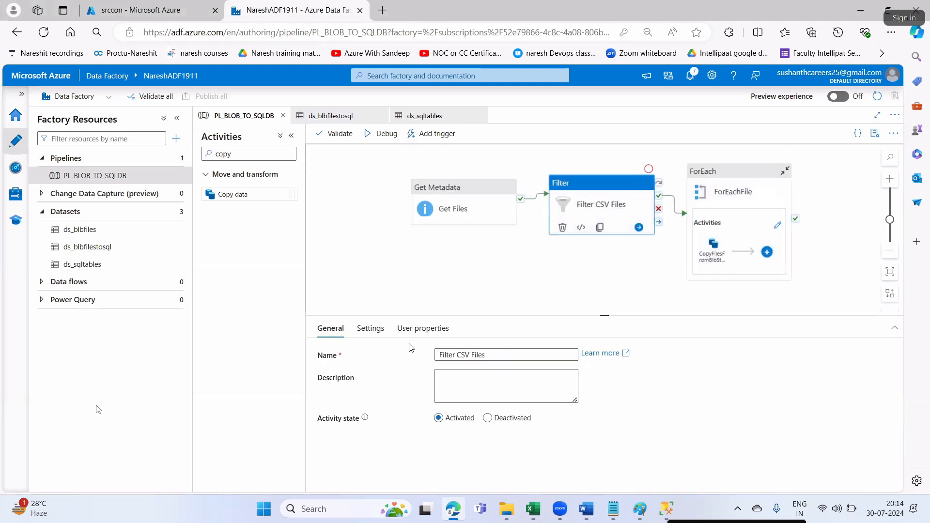
left_click(367, 328)
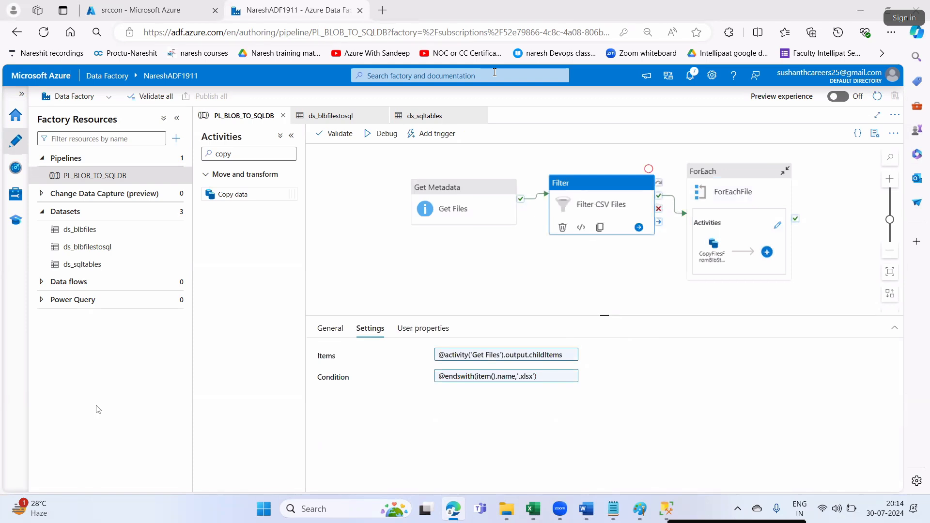
left_click(394, 134)
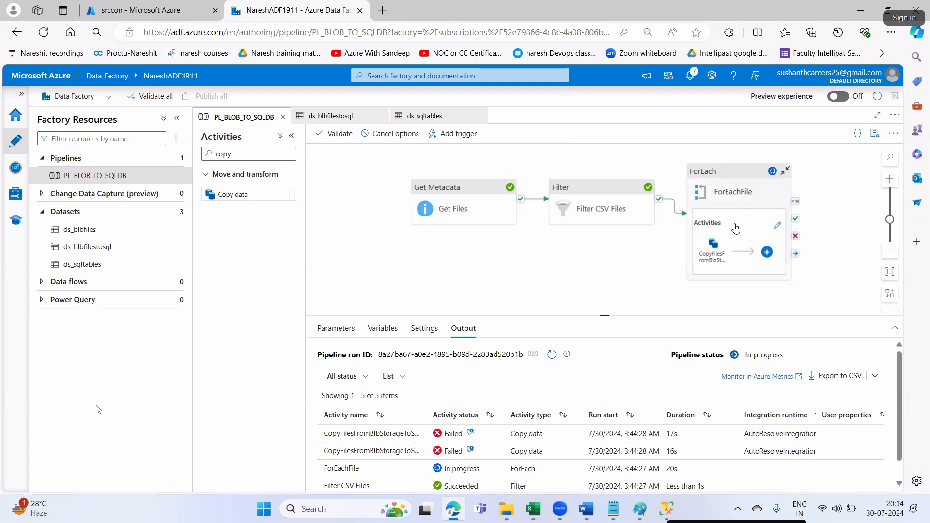
mouse_move(386, 439)
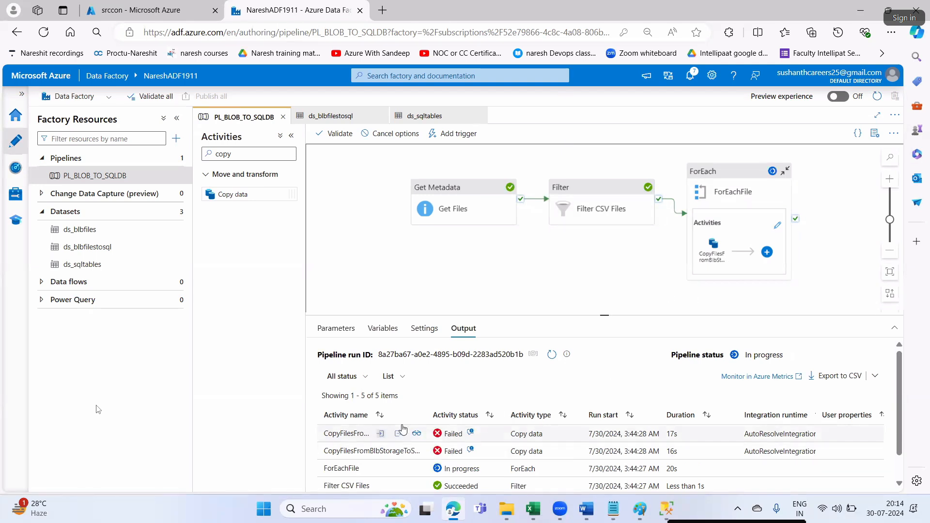
- Open and maximize the failed copy's output to read error 11000: identifier exceeds 128 characters
left_click(398, 435)
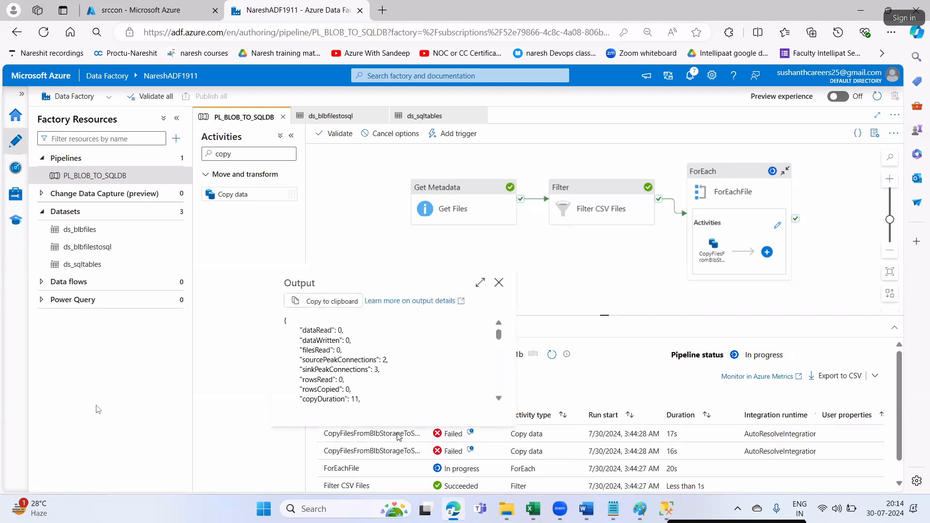
left_click(484, 284)
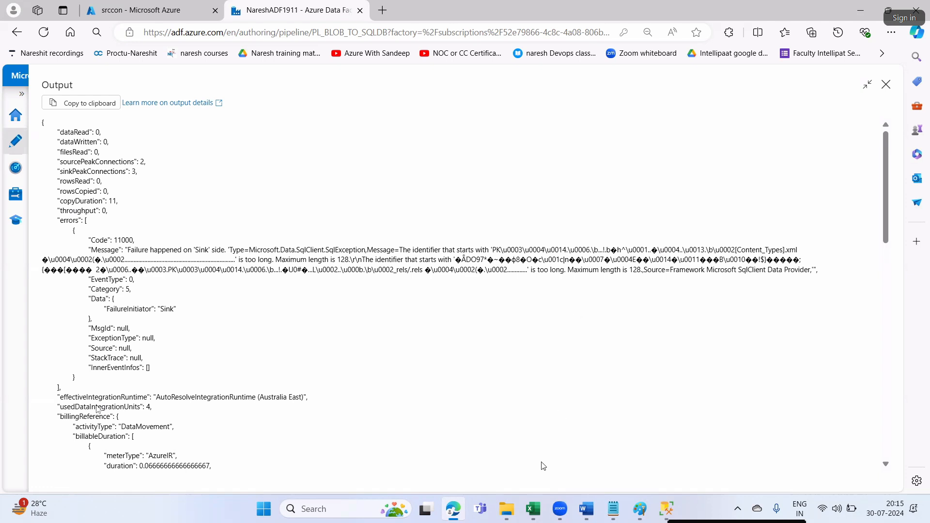
left_click(142, 10)
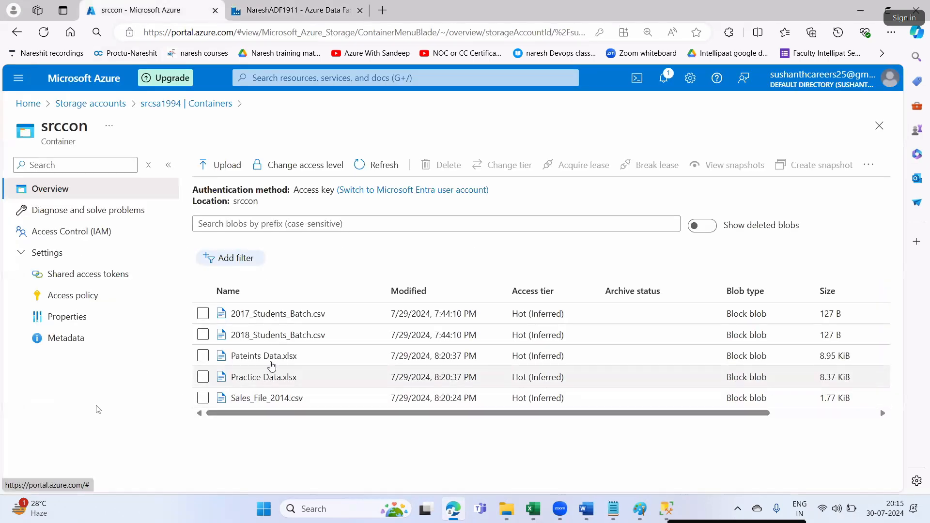
mouse_move(506, 509)
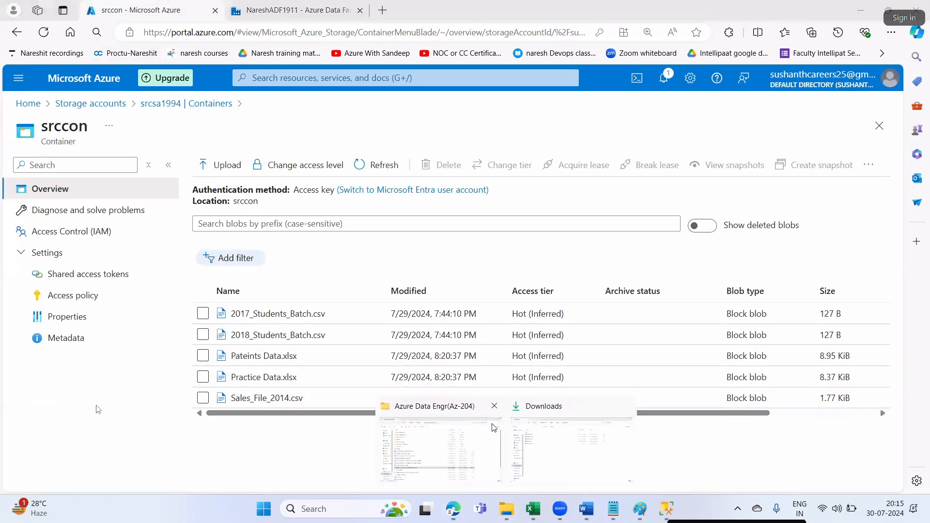
left_click(528, 447)
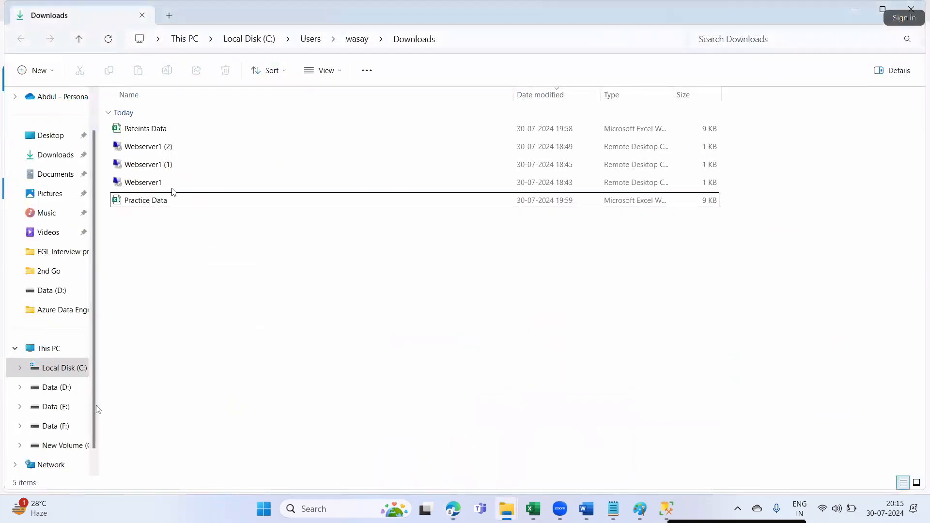
double_click(139, 130)
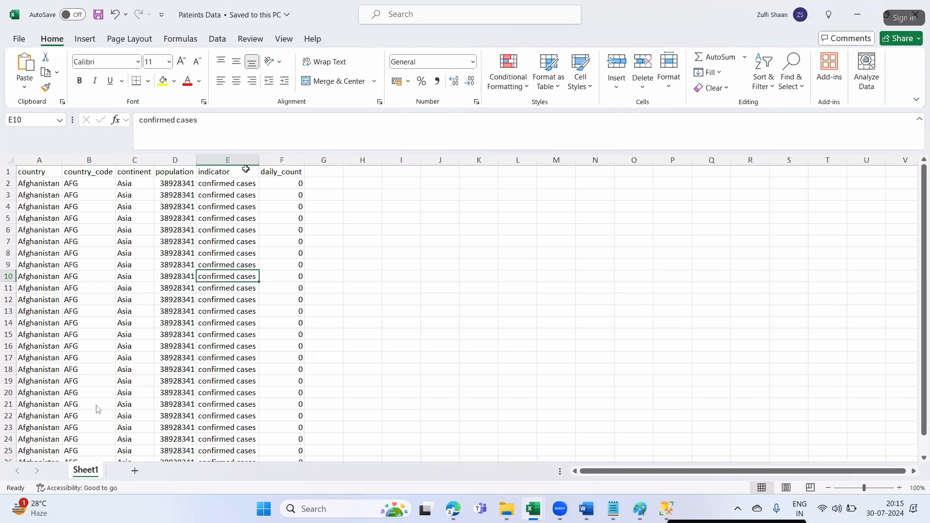
left_click_drag(259, 161, 268, 161)
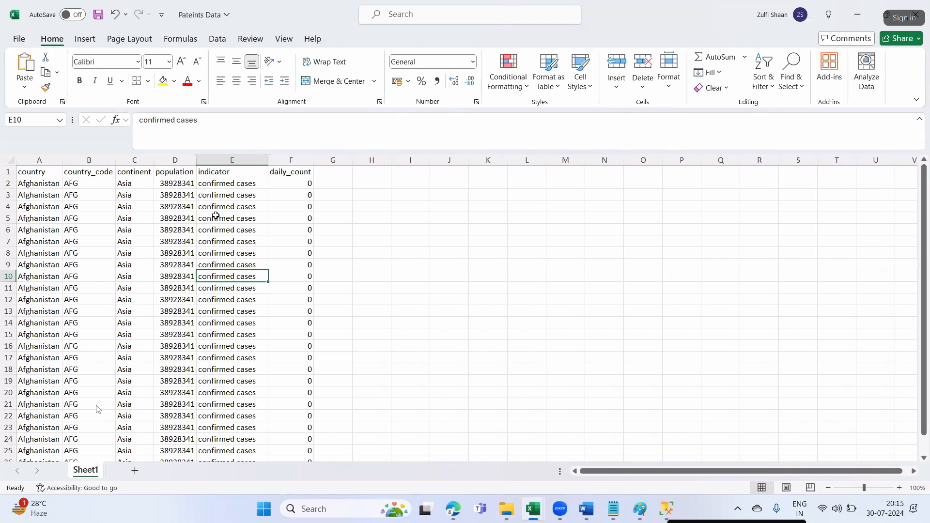
left_click_drag(196, 161, 210, 161)
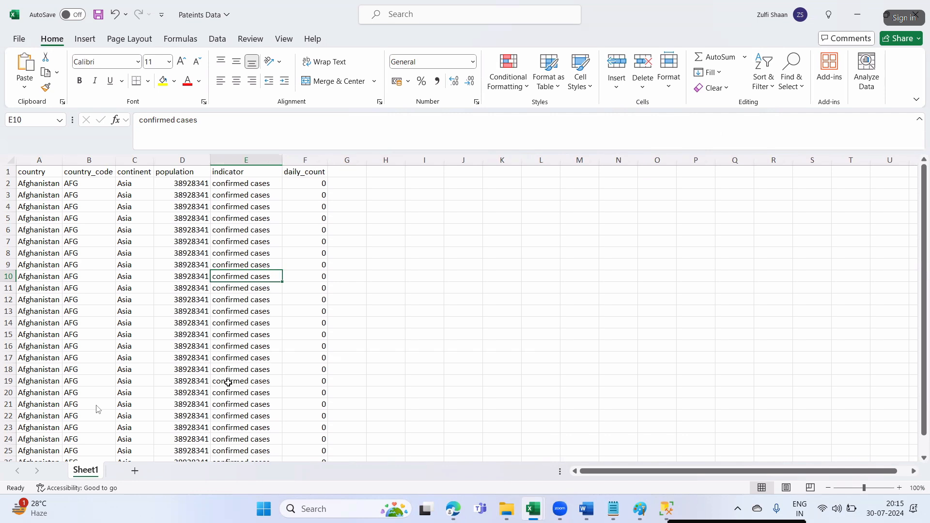
scroll(232, 376, "down", 5)
scroll(232, 376, "up", 5)
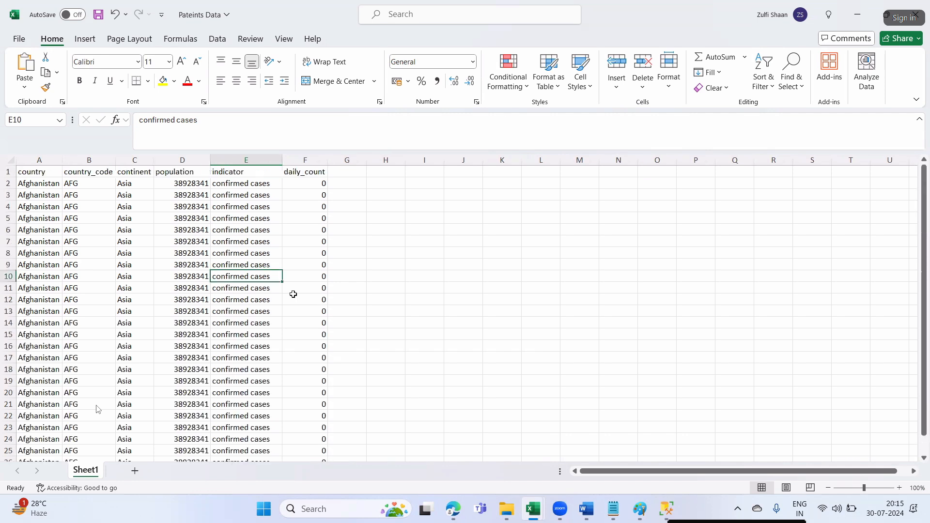
left_click(913, 18)
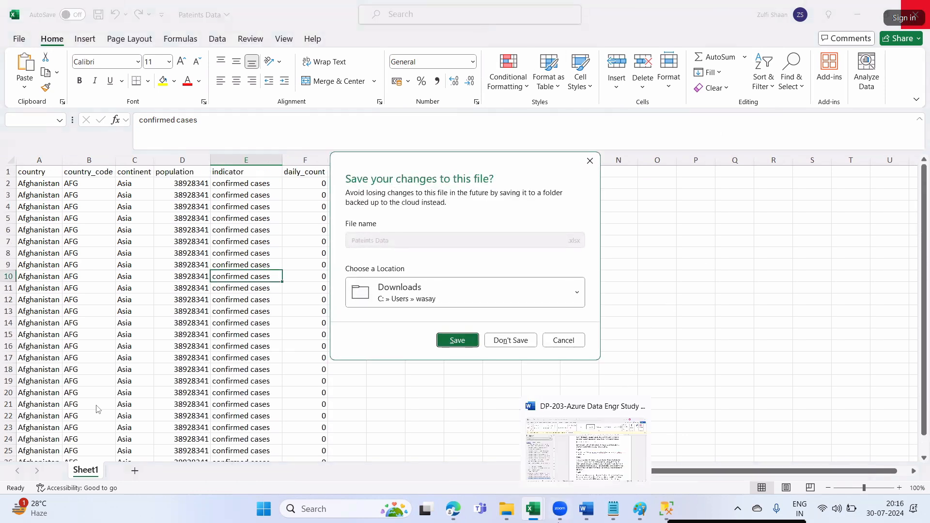
left_click(507, 343)
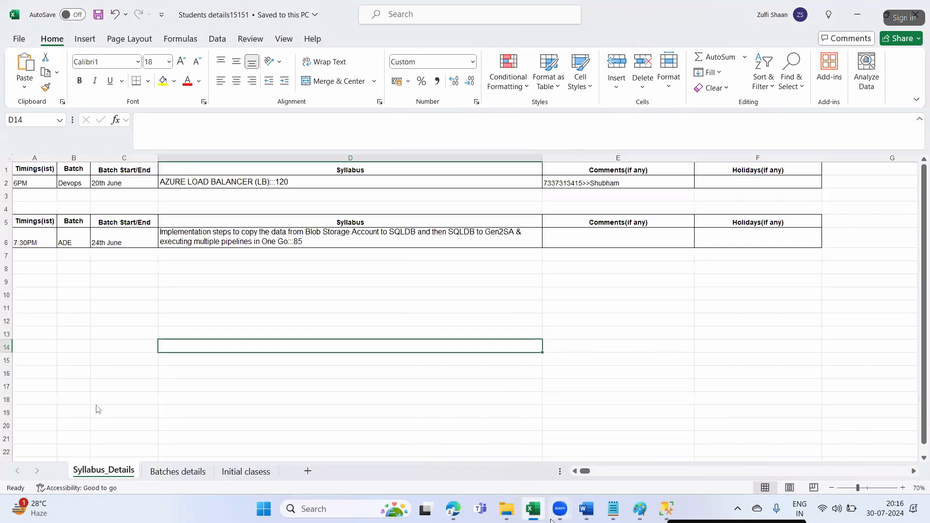
left_click(448, 511)
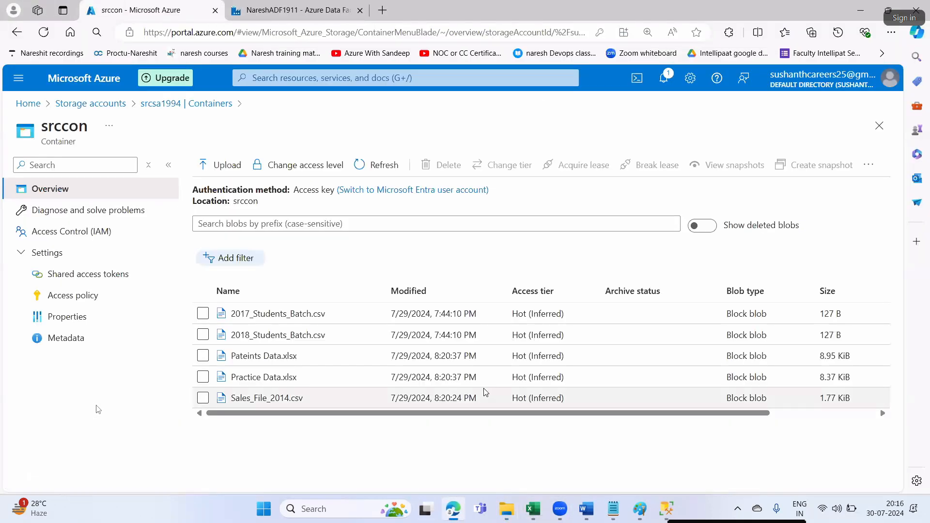
- Read the failed copy's error and integration runtime details in the Output JSON, then close it
left_click(352, 6)
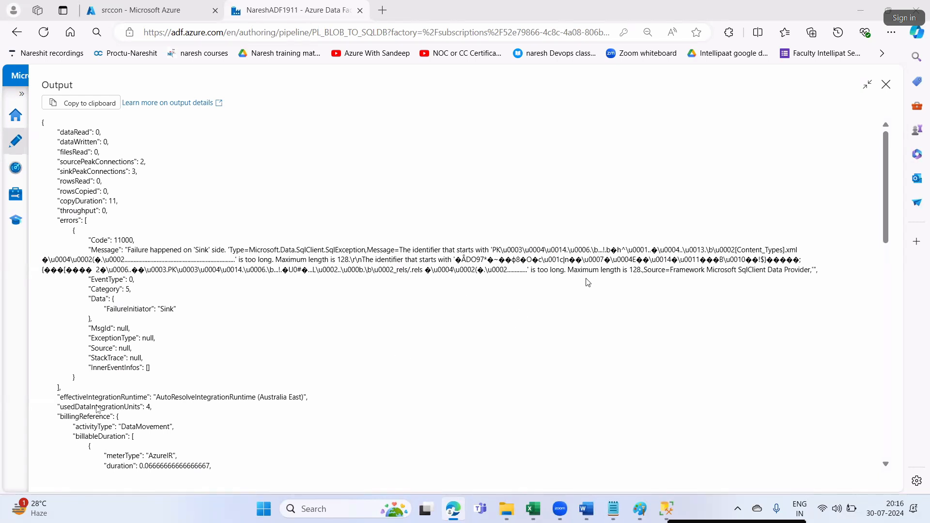
left_click_drag(673, 274, 794, 280)
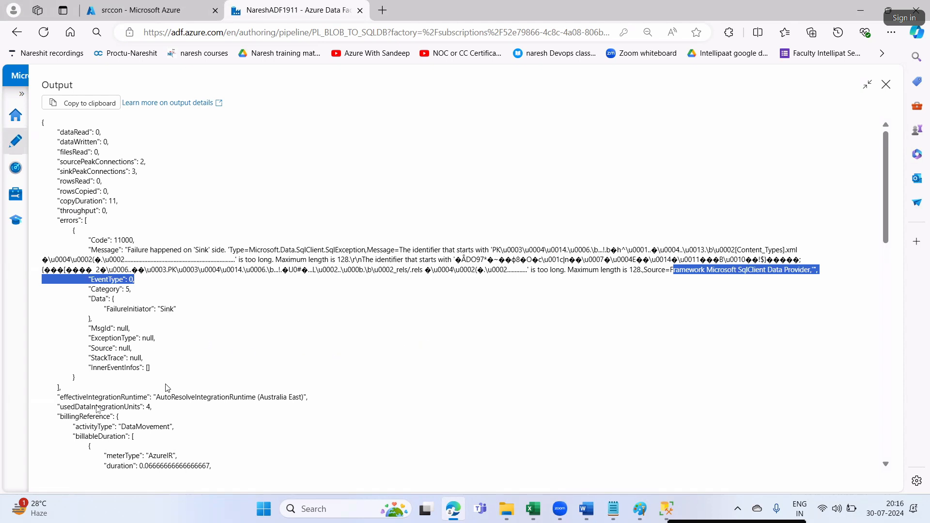
scroll(232, 424, "down", 3)
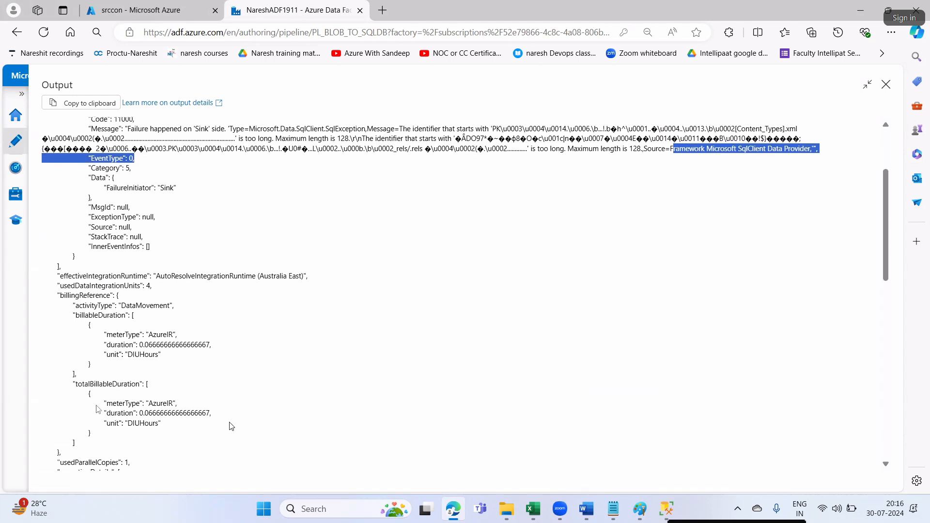
left_click_drag(191, 274, 282, 270)
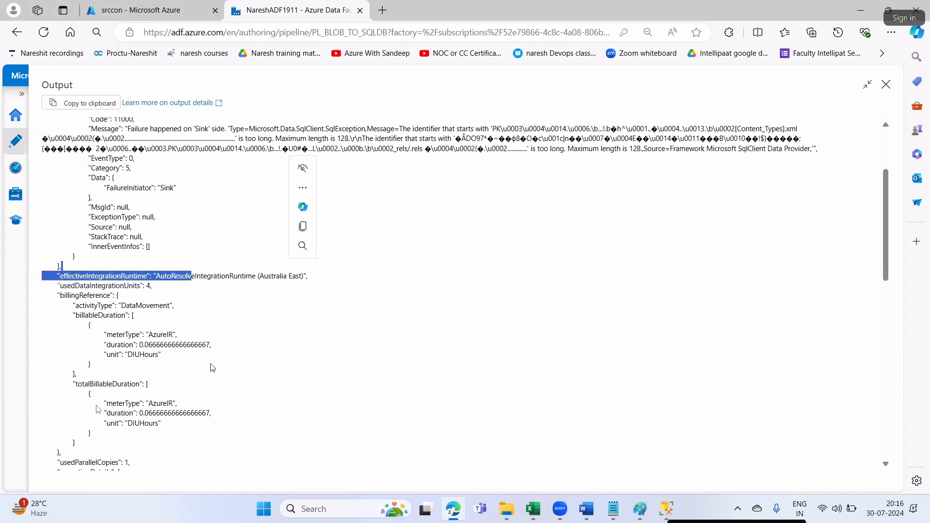
left_click(314, 398)
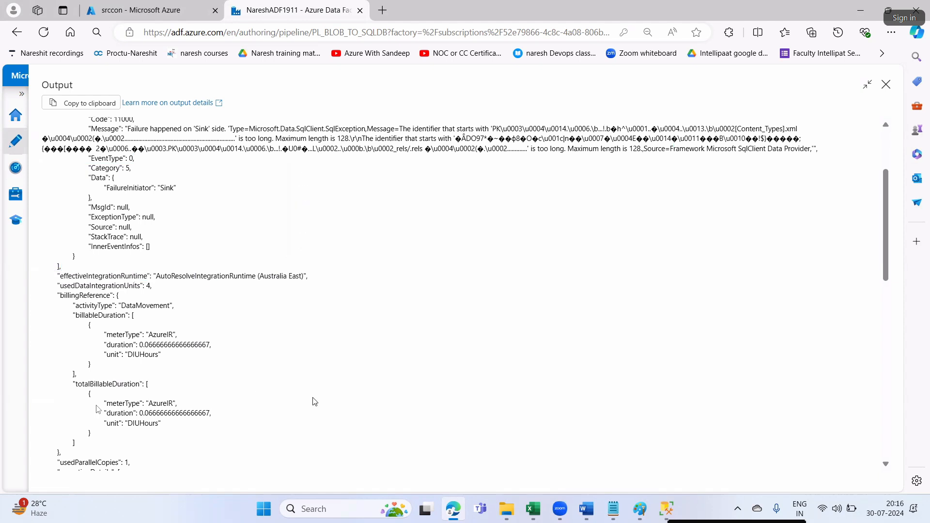
scroll(314, 403, "down", 5)
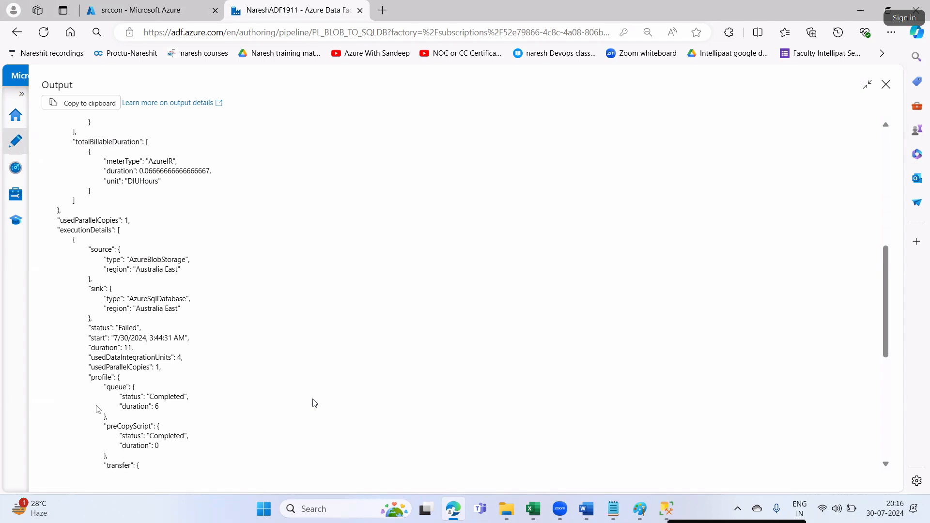
scroll(315, 403, "down", 5)
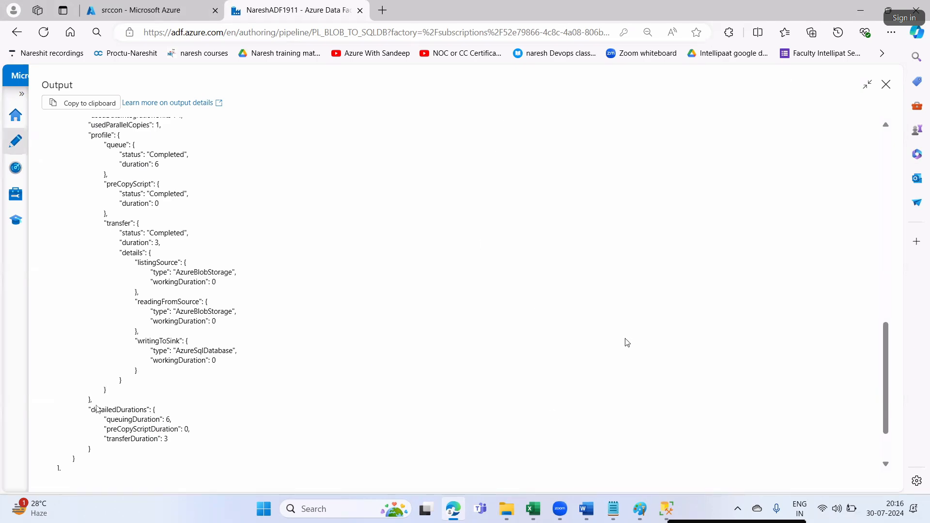
left_click(886, 85)
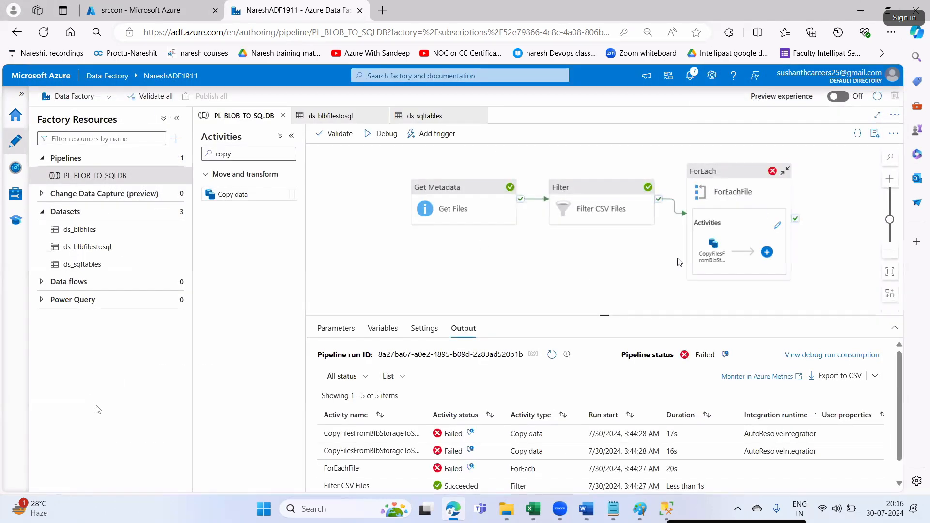
- Inspect the ForEachFile loop's Items expression without changing it
left_click(740, 169)
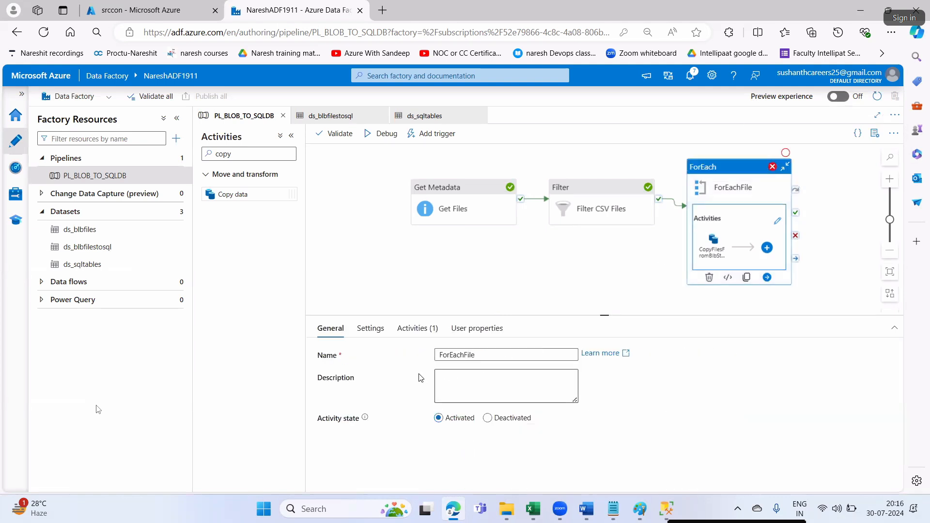
left_click(371, 328)
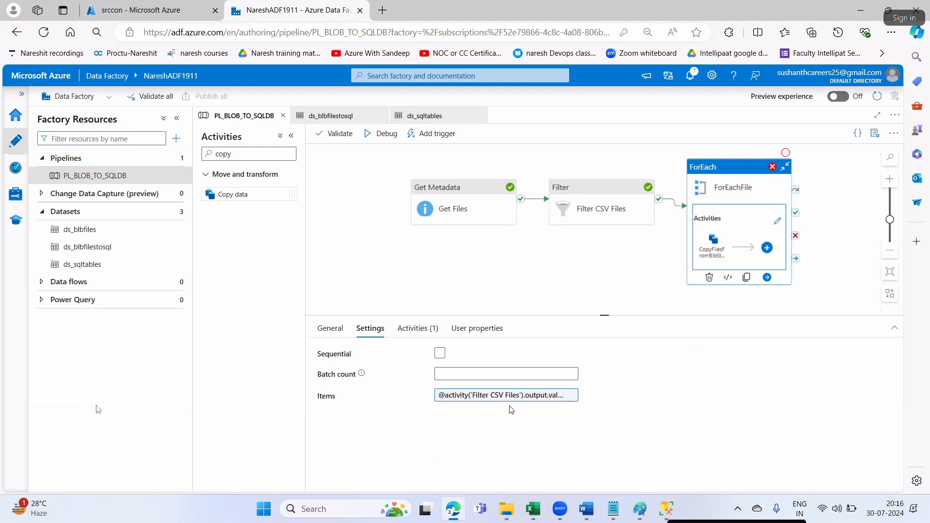
left_click(518, 396)
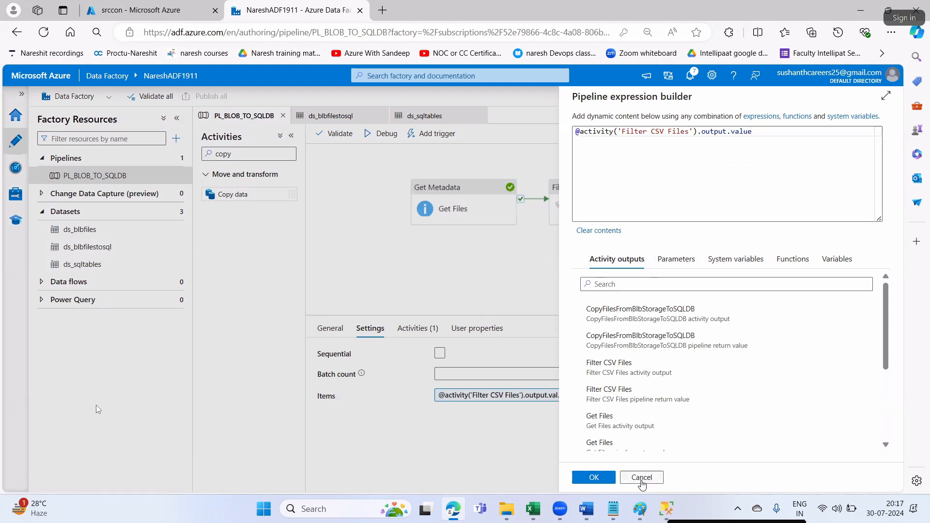
left_click(642, 477)
- Check the Filter CSV Files Items expression, then view the activities inside ForEachFile
left_click(597, 195)
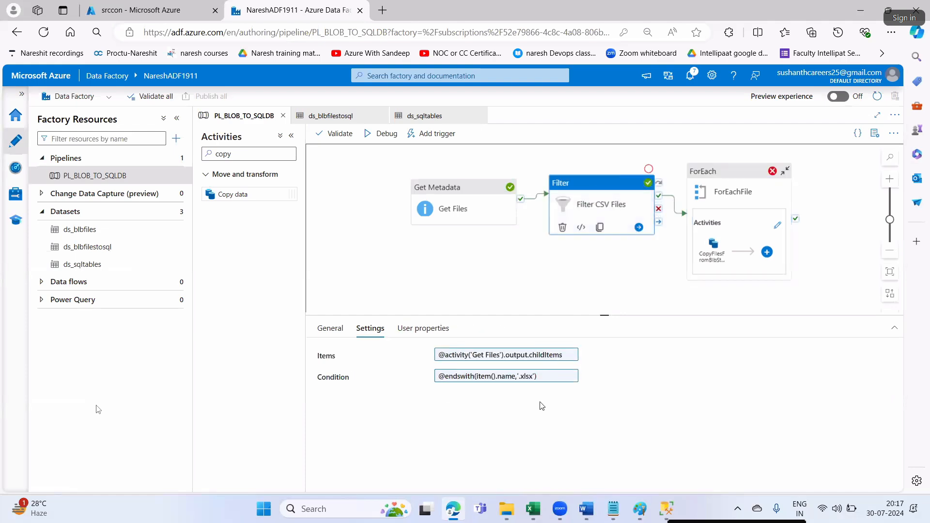
left_click(514, 356)
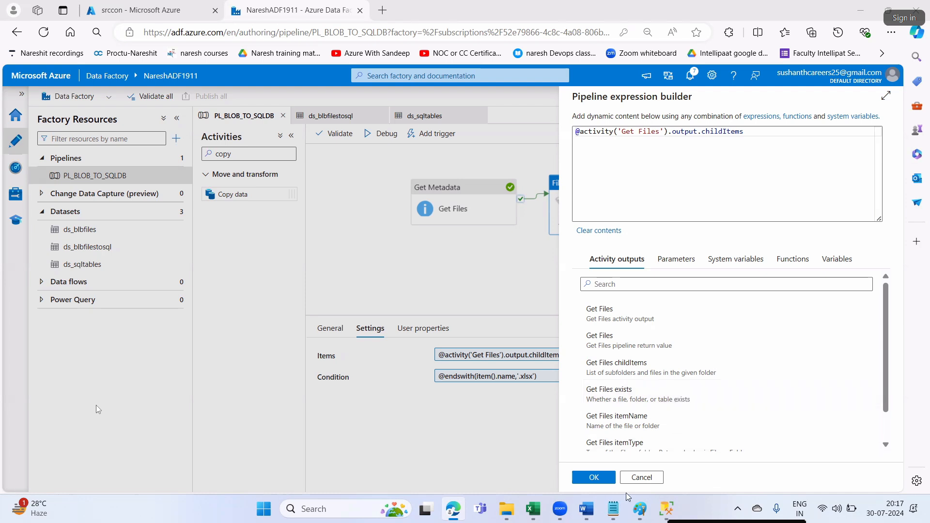
left_click(595, 478)
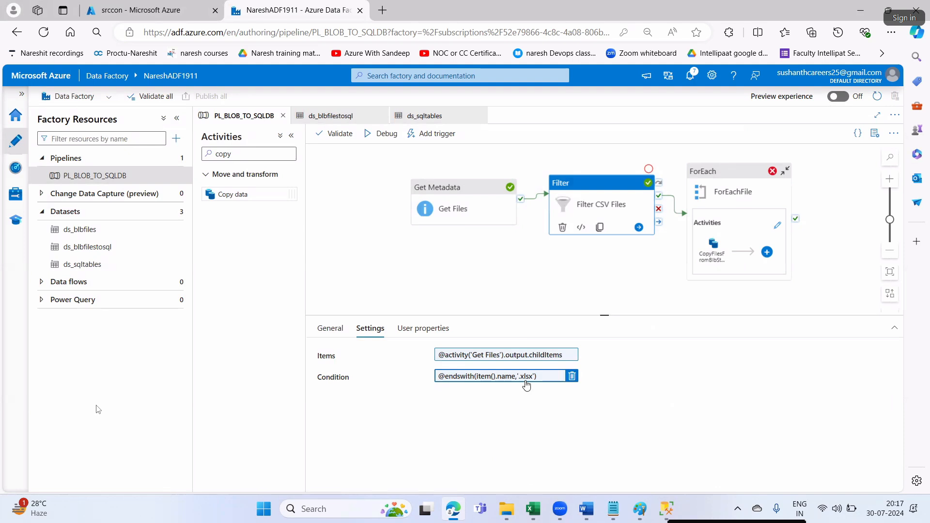
left_click(720, 184)
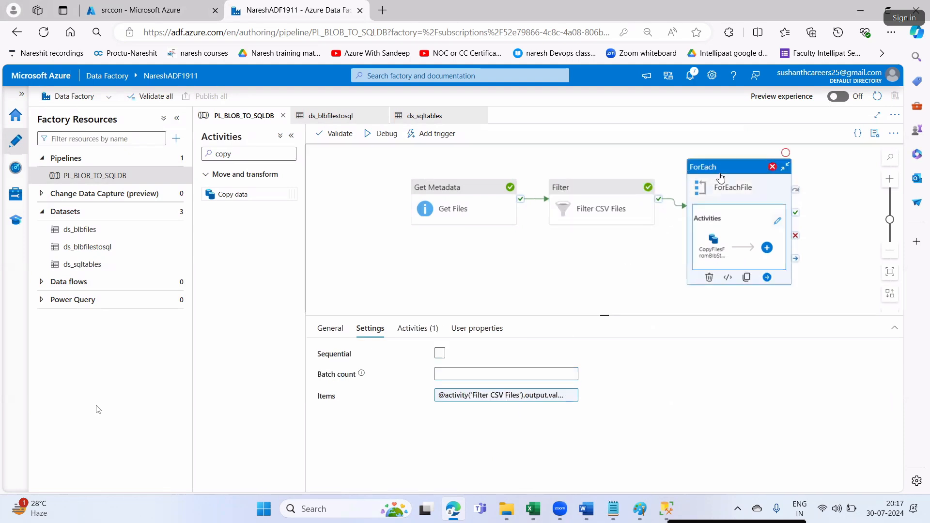
left_click(431, 329)
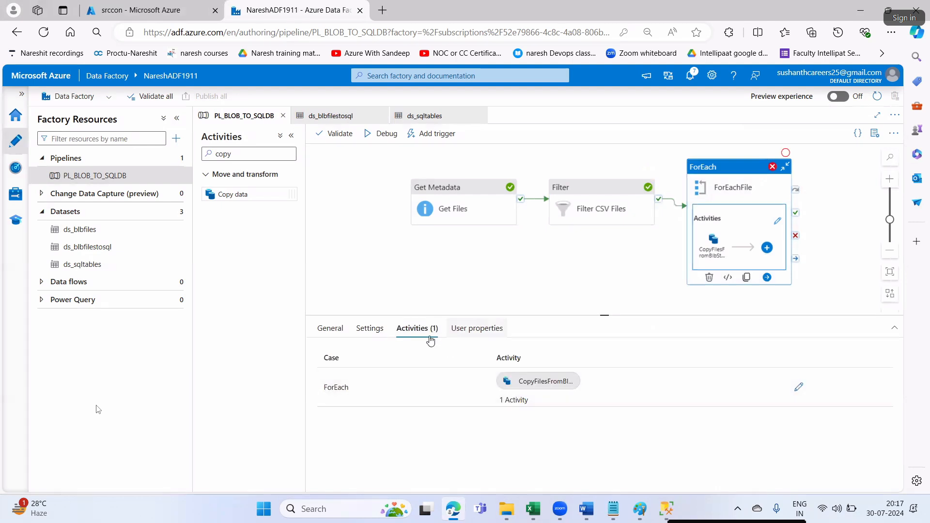
left_click(382, 278)
- Debug-run PL_BLOB_TO_SQLDB again and inspect the ForEachFile loop's General and Settings tabs
left_click(380, 135)
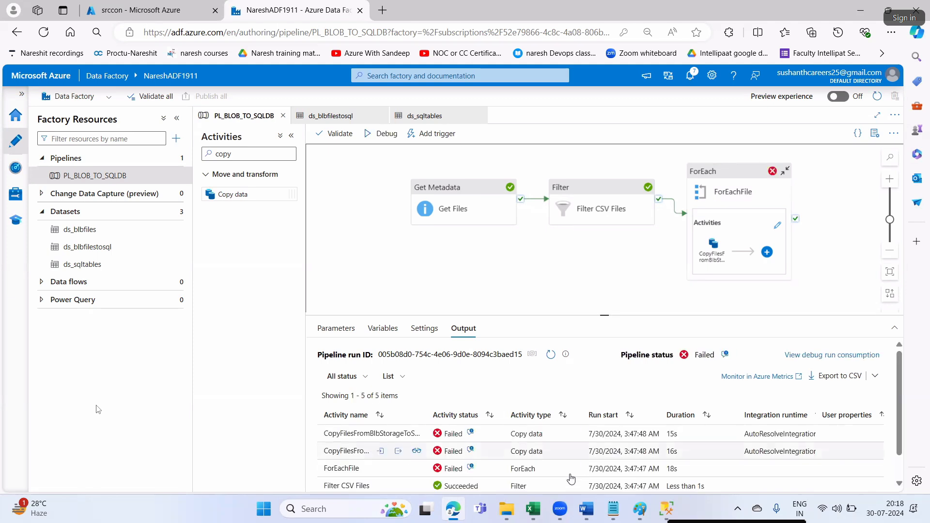
left_click(719, 206)
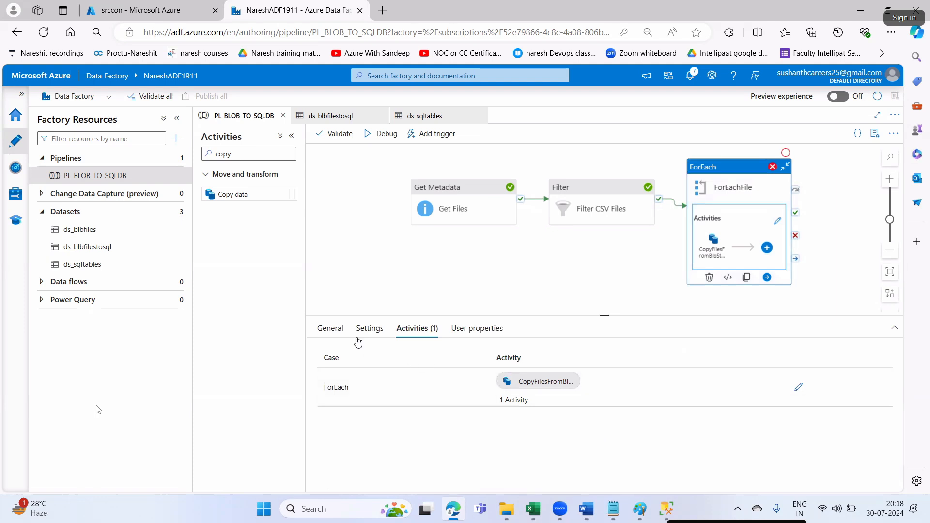
left_click(369, 328)
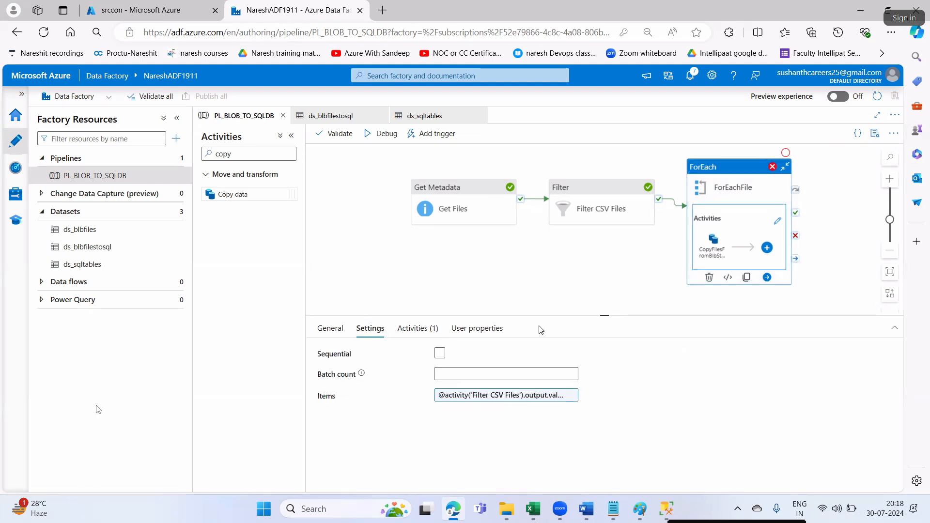
left_click(330, 328)
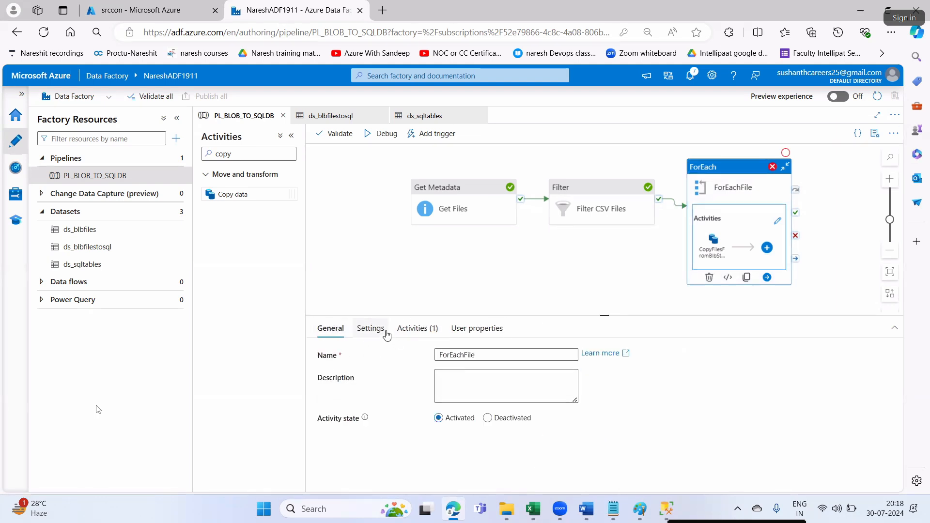
left_click(370, 328)
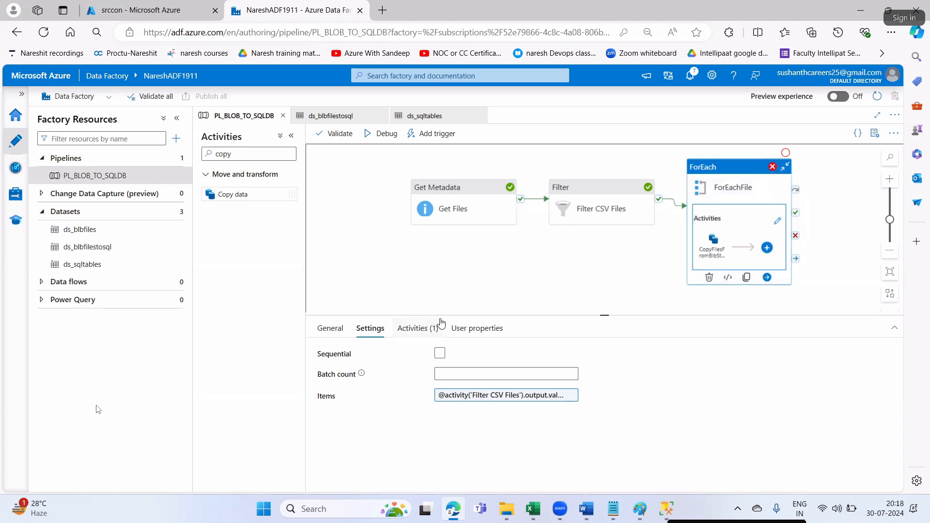
- Maximize the failed CopyFiles activity's output and select its sink error message
left_click(414, 332)
left_click(553, 284)
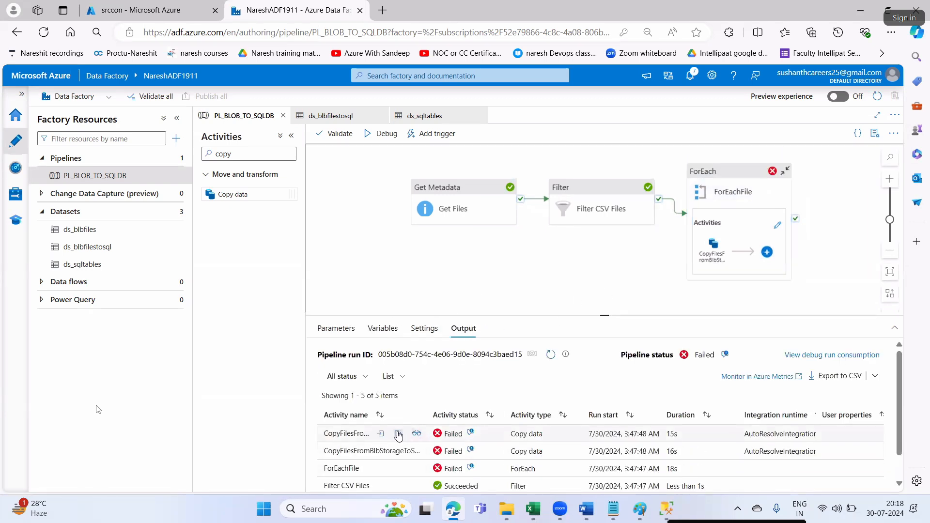
left_click(398, 434)
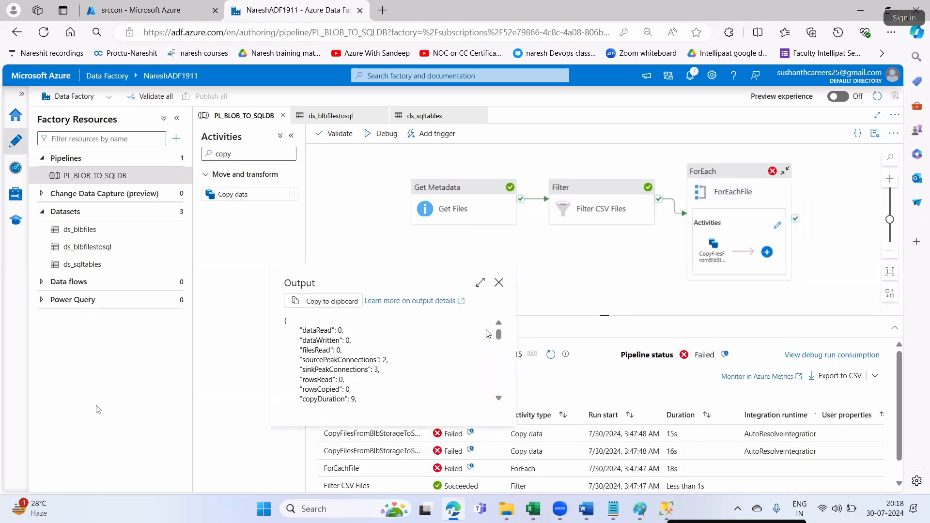
left_click(480, 283)
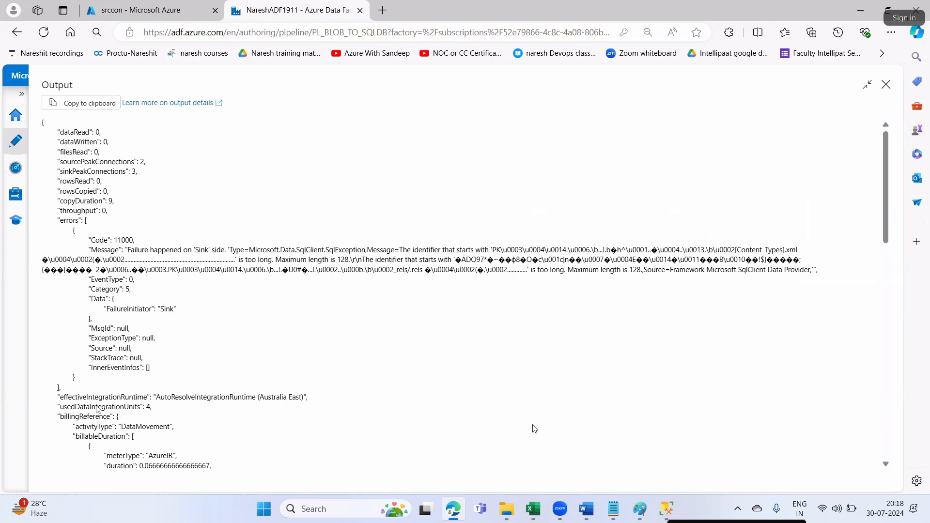
left_click_drag(148, 250, 788, 248)
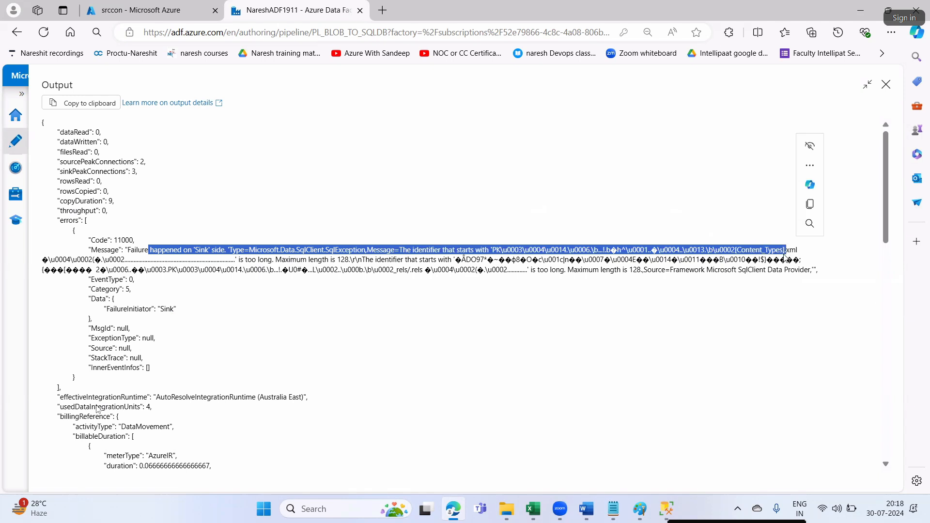
left_click(725, 350)
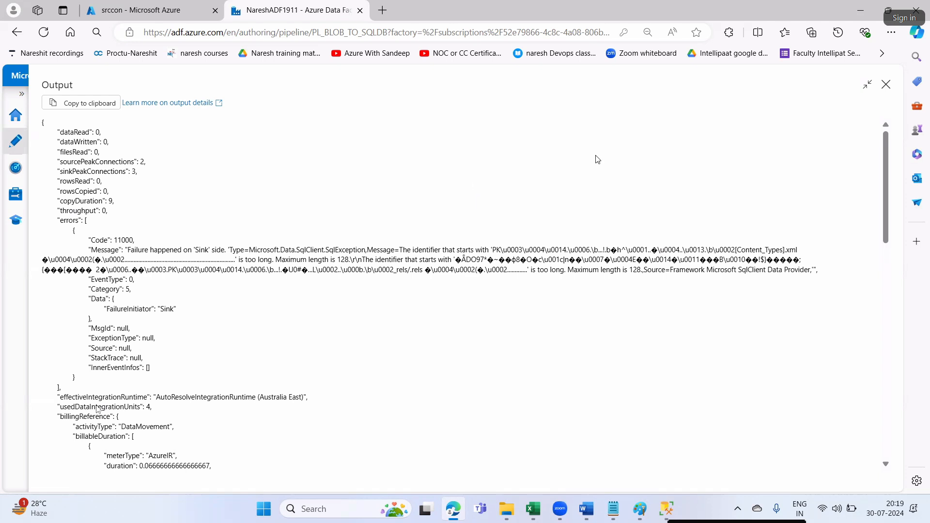
left_click(315, 508)
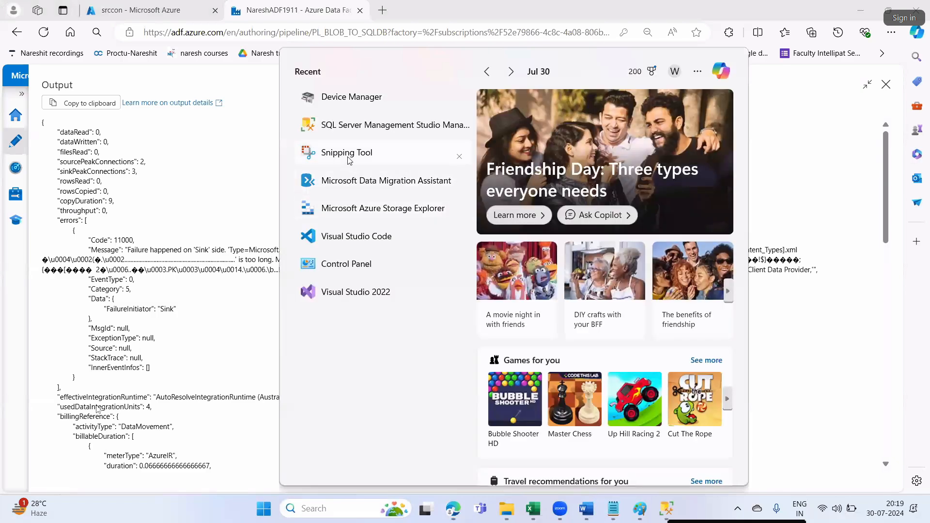
- Capture the error output as a screenshot with Snipping Tool
left_click(128, 132)
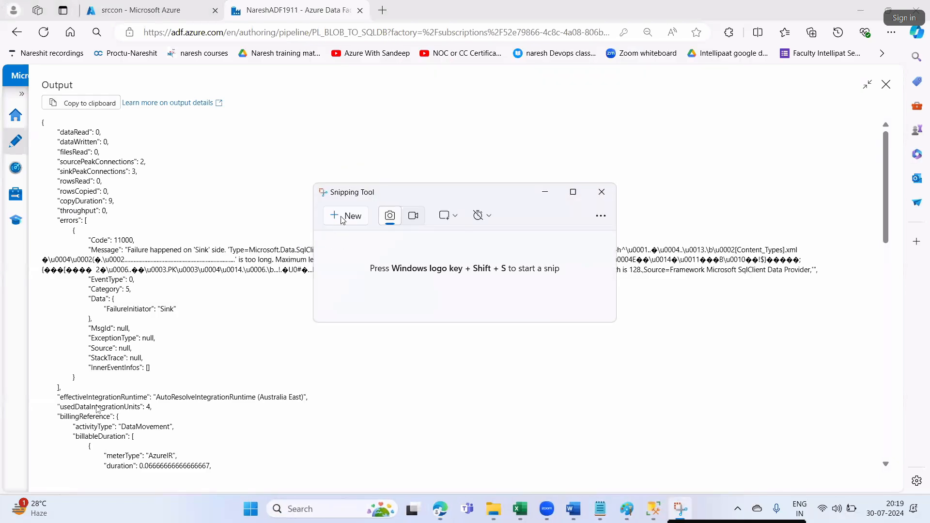
left_click(343, 217)
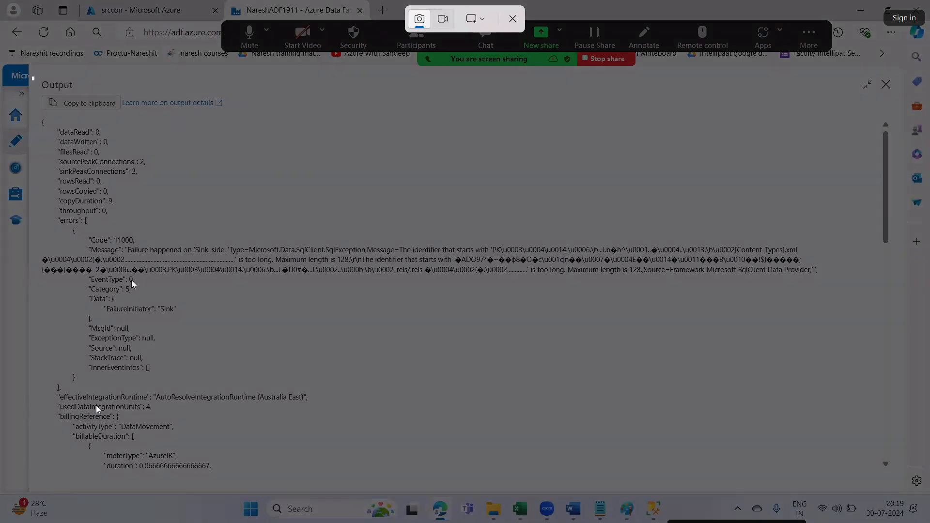
left_click_drag(32, 76, 827, 475)
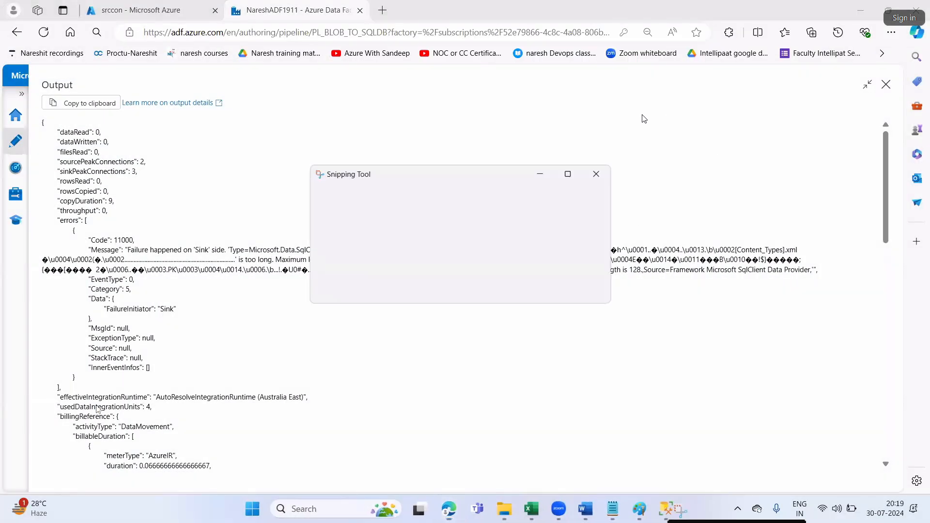
left_click(809, 178)
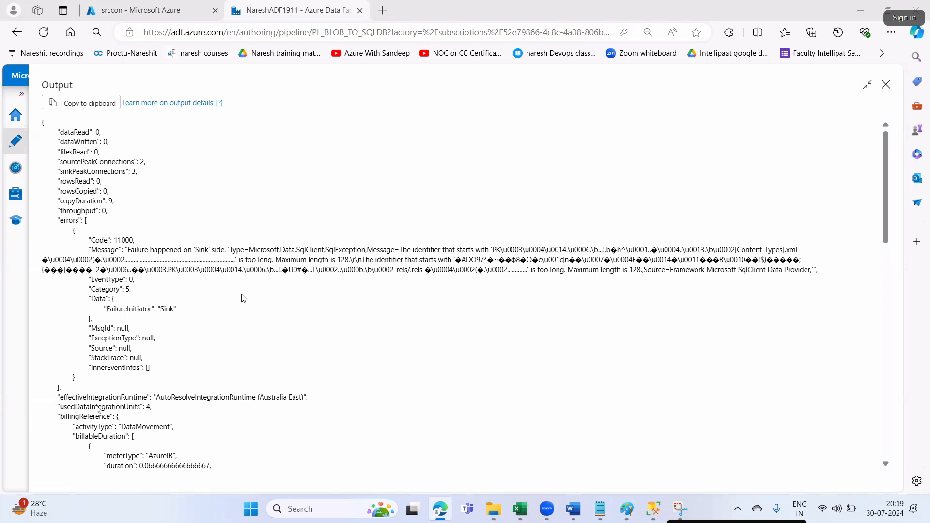
- Close the output, review the second copy activity's run details, then switch to SSMS
left_click(886, 85)
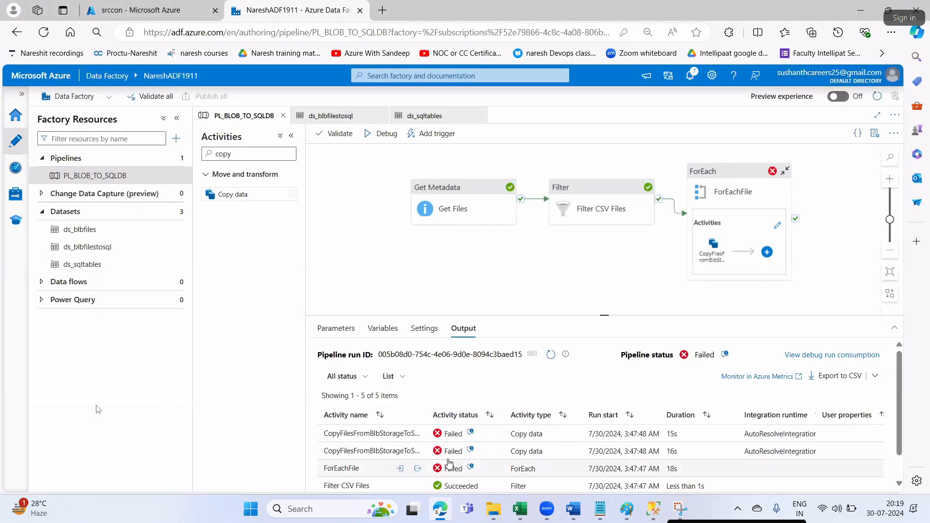
left_click(415, 452)
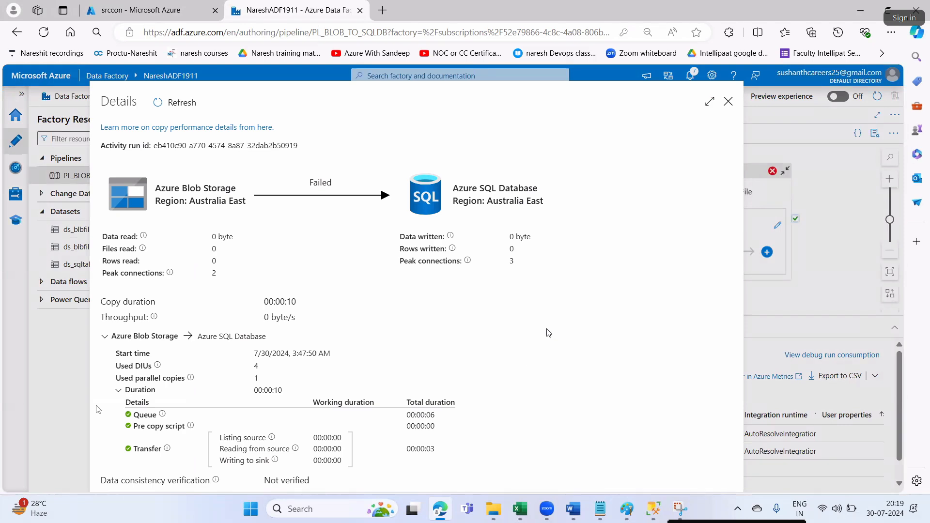
left_click(728, 102)
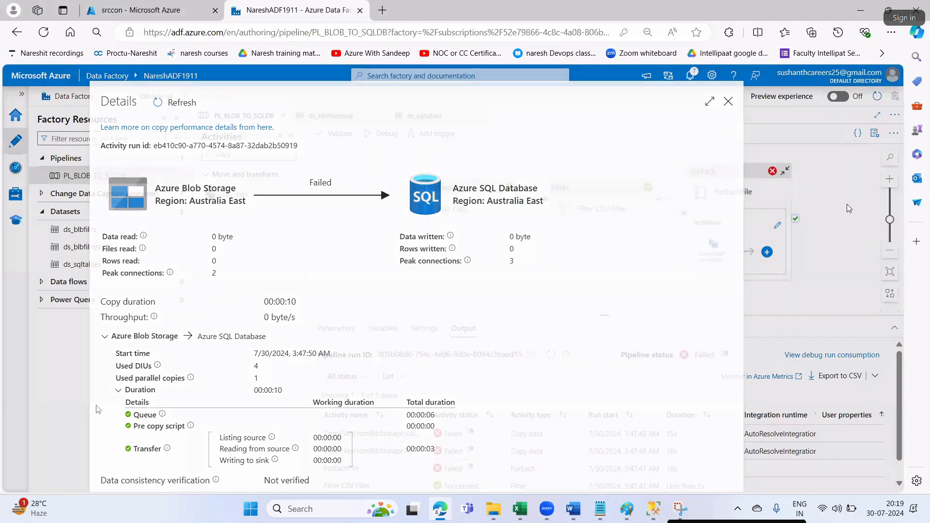
key("alt+Tab")
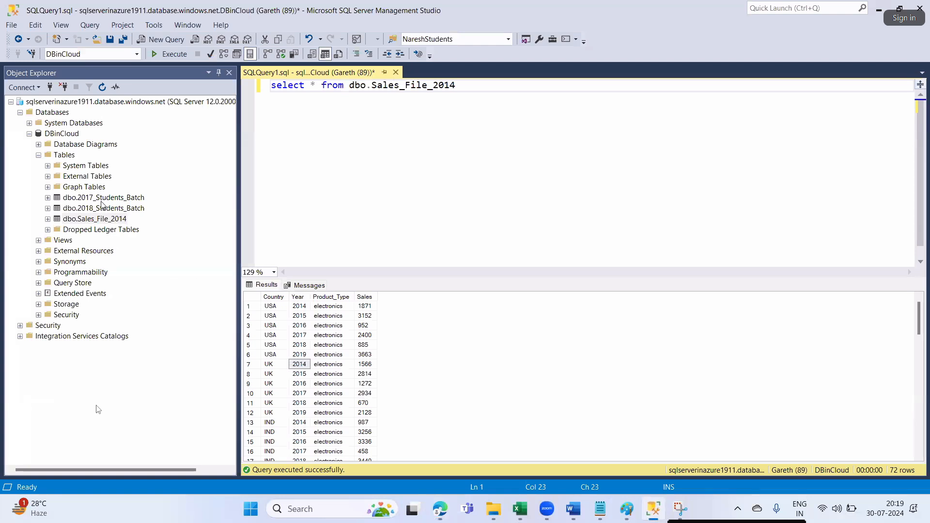
- Delete the dbo.2017_Students_Batch and dbo.Sales_File_2014 tables from DBinCloud
left_click(103, 200)
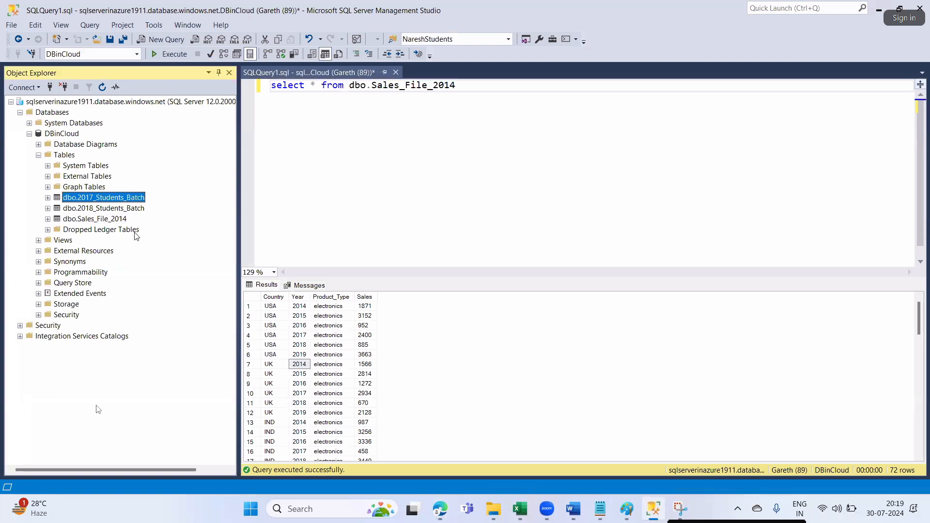
right_click(130, 198)
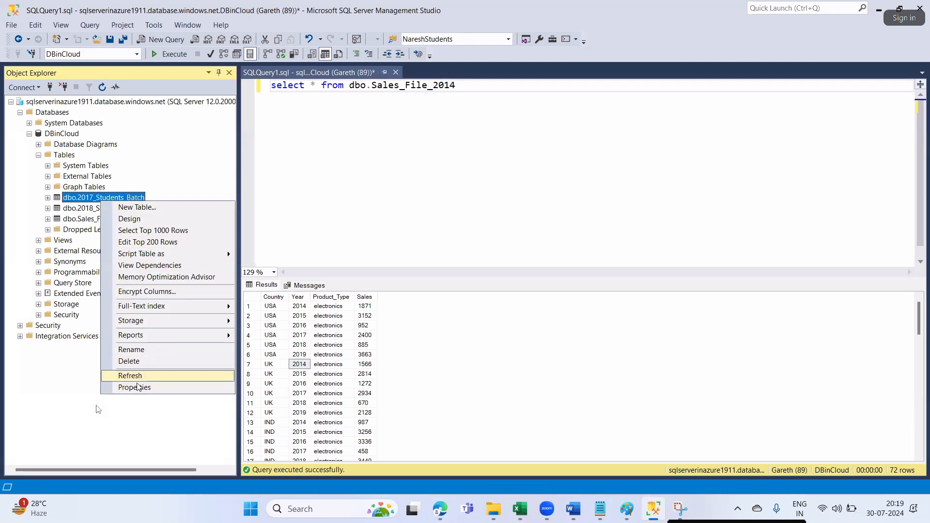
left_click(135, 362)
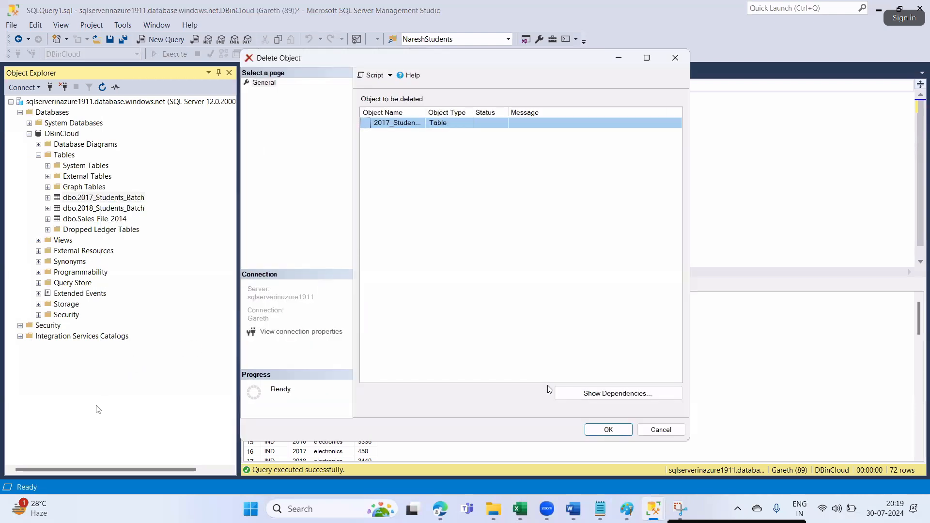
left_click(602, 429)
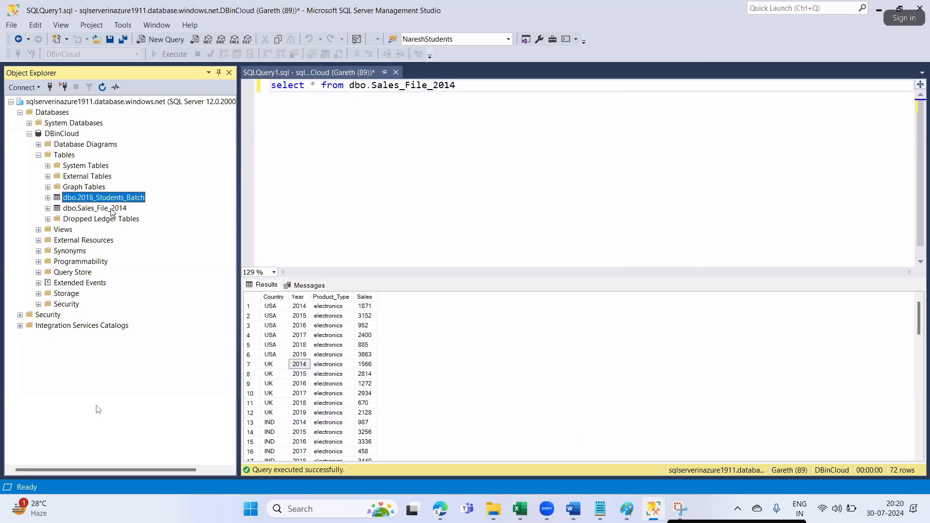
left_click(112, 209)
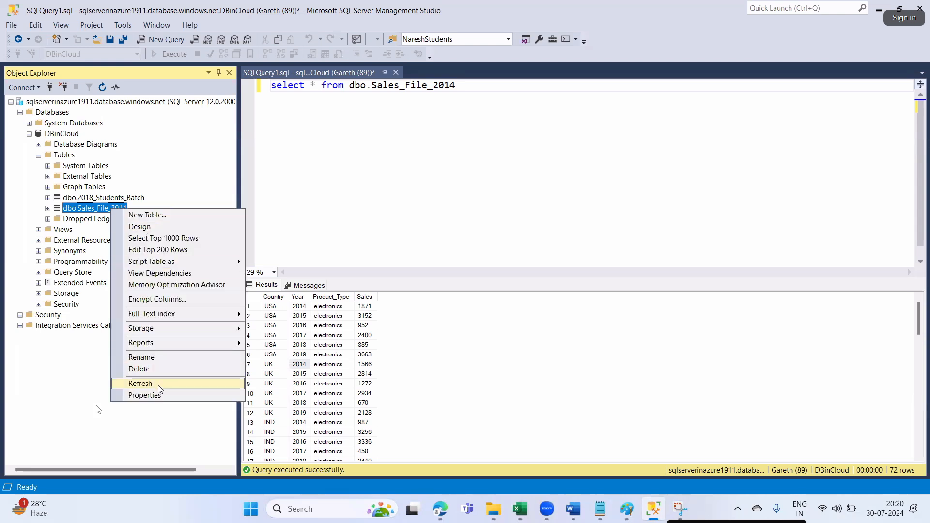
left_click(145, 369)
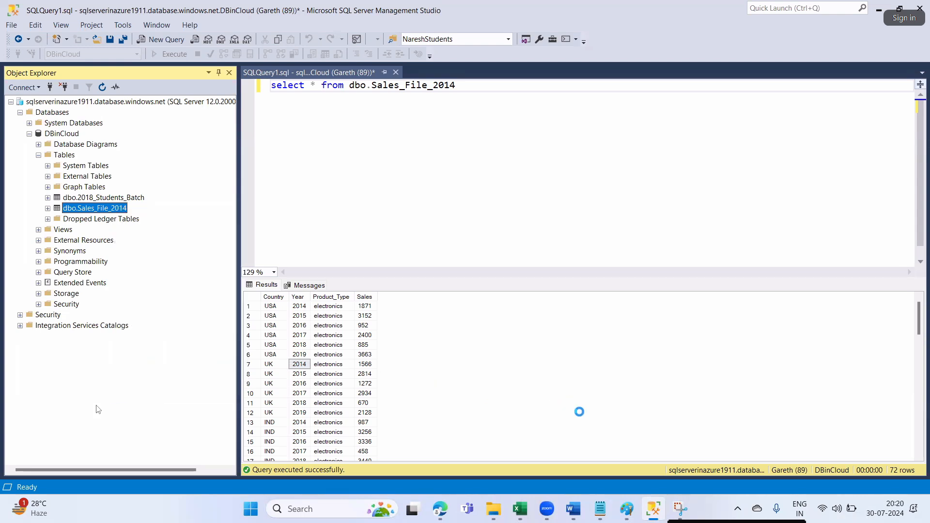
left_click(600, 428)
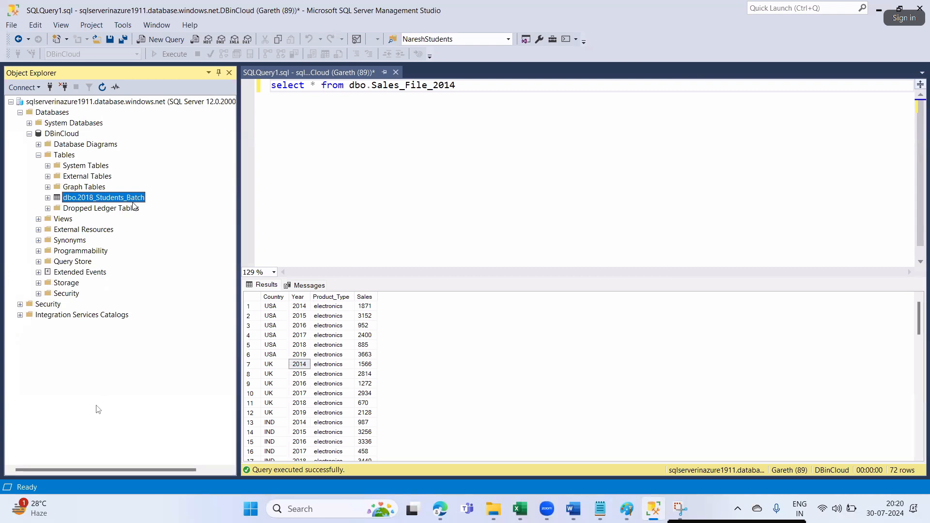
- Delete the dbo.2018_Students_Batch table, then return to Data Factory
left_click(428, 86)
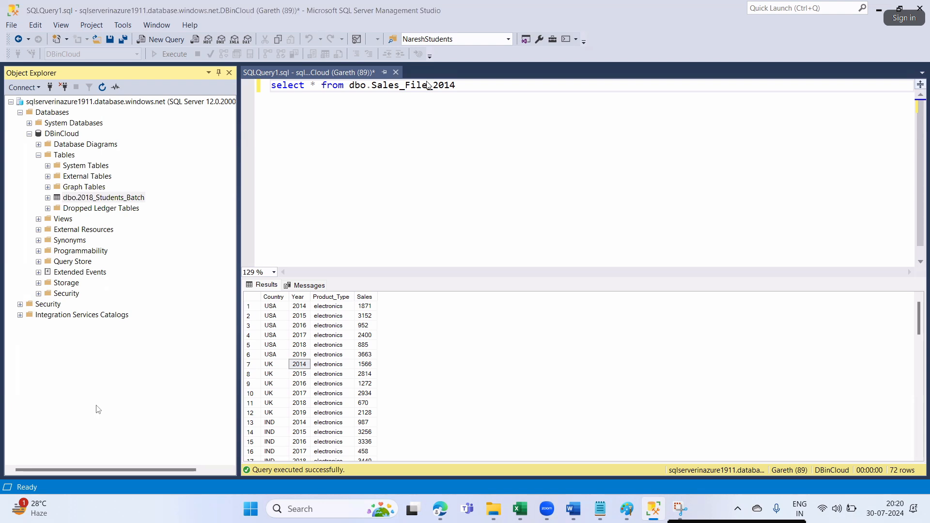
right_click(83, 197)
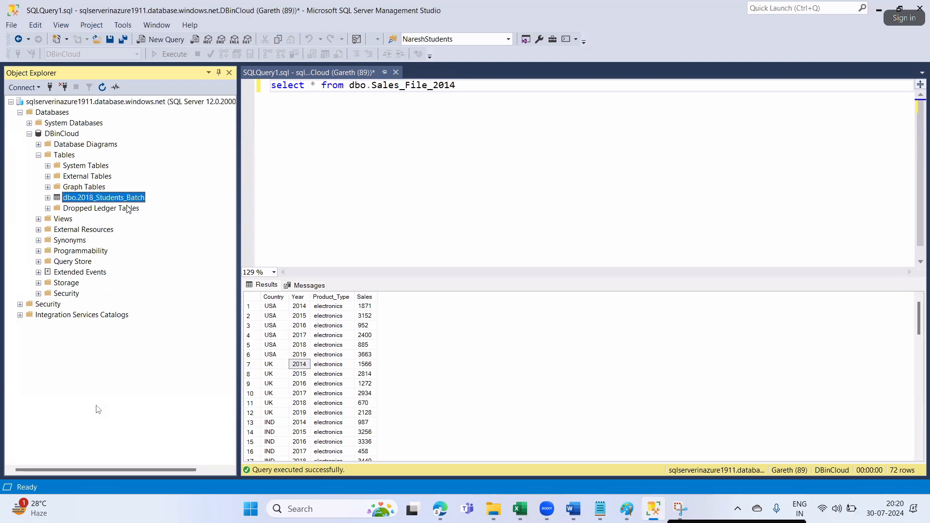
left_click(114, 344)
key("Delete")
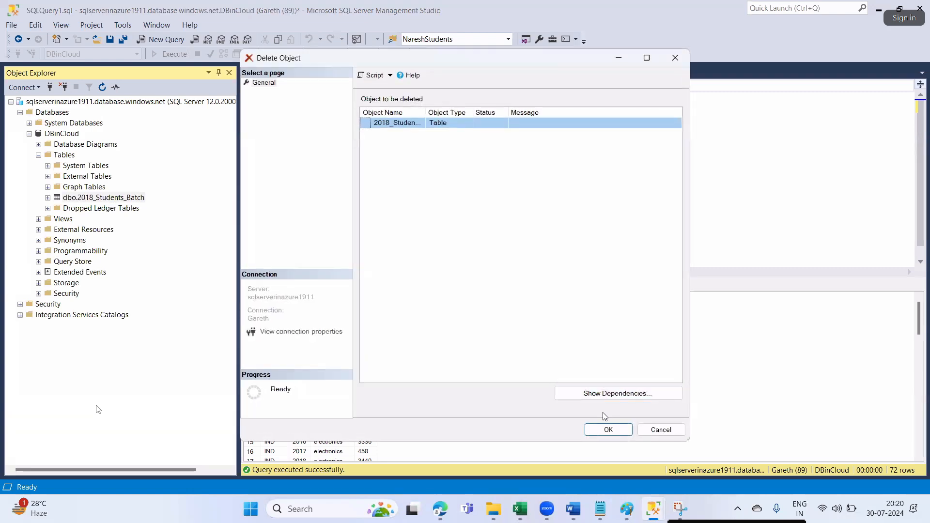
left_click(605, 429)
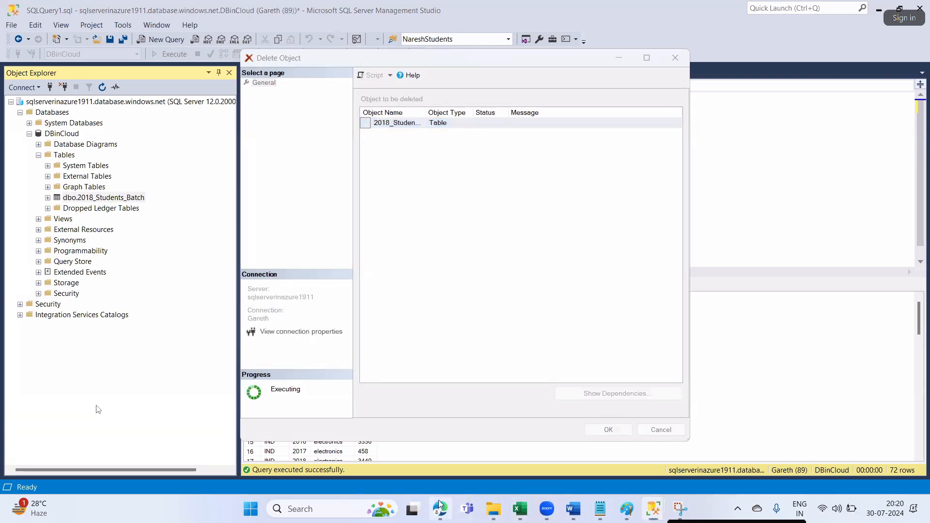
left_click(439, 508)
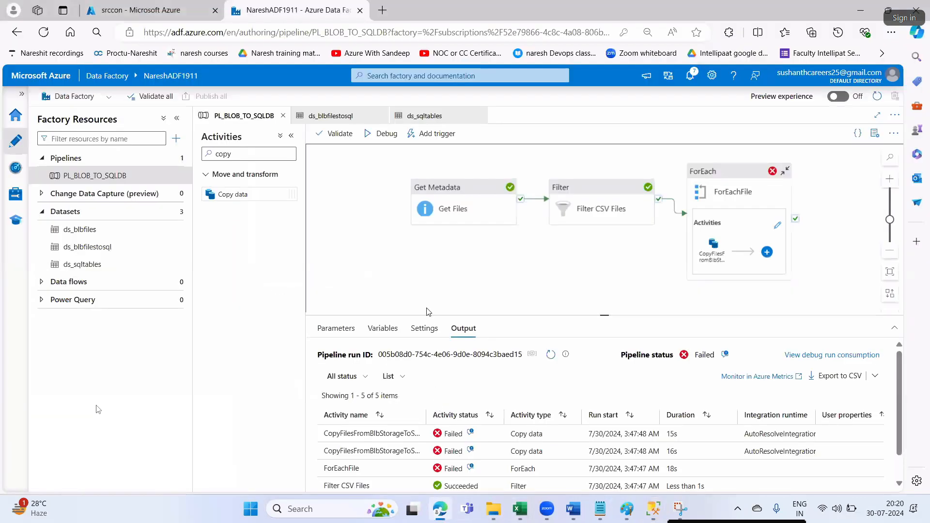
- Change the Filter CSV Files condition extension from xlsx to csv
left_click(607, 192)
left_click(525, 377)
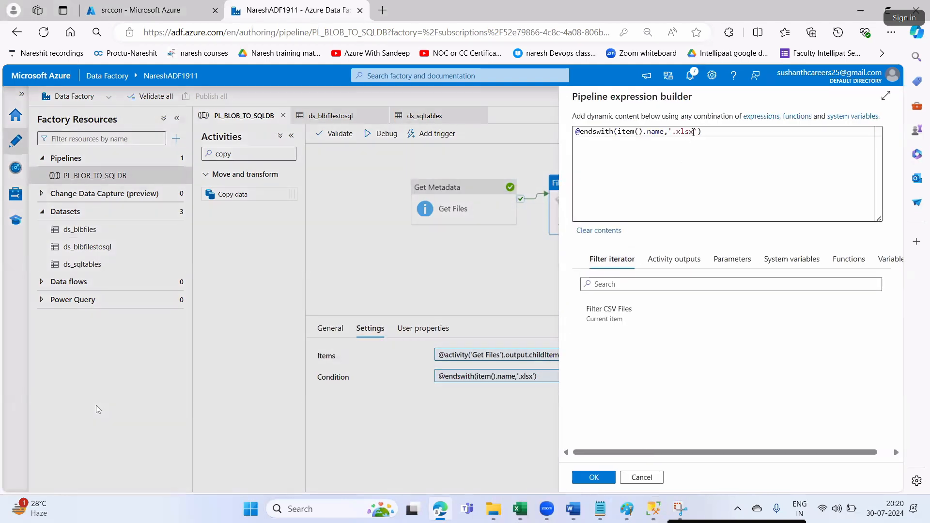
left_click(693, 132)
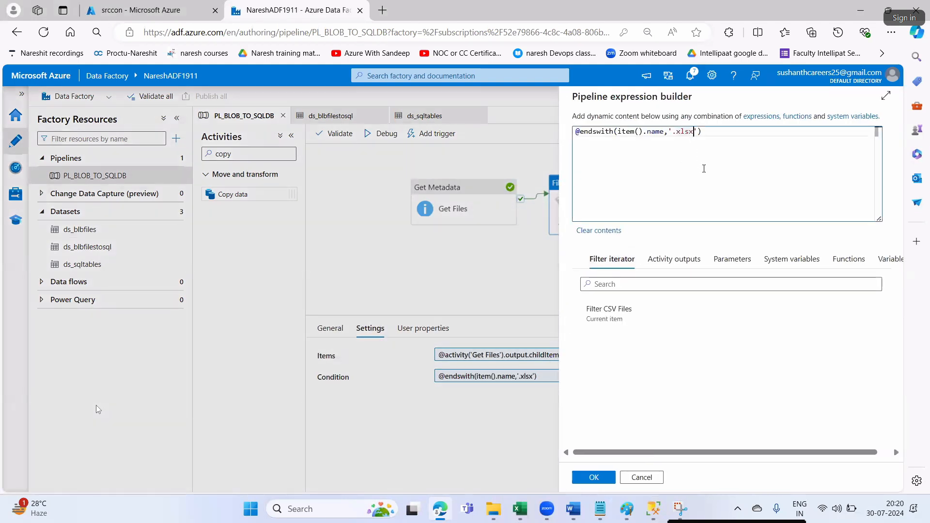
key("BackSpace")
key("BackSpace")
key("BackSpace")
key("BackSpace")
type("csv")
left_click(594, 477)
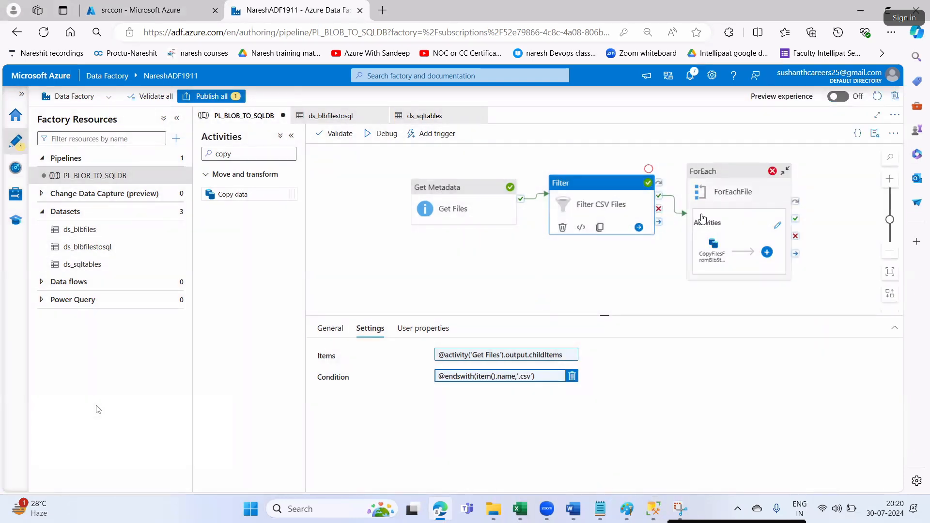
- Set the ForEachFile loop's Items to the Filter CSV Files output
left_click(733, 174)
left_click(370, 328)
left_click(507, 396)
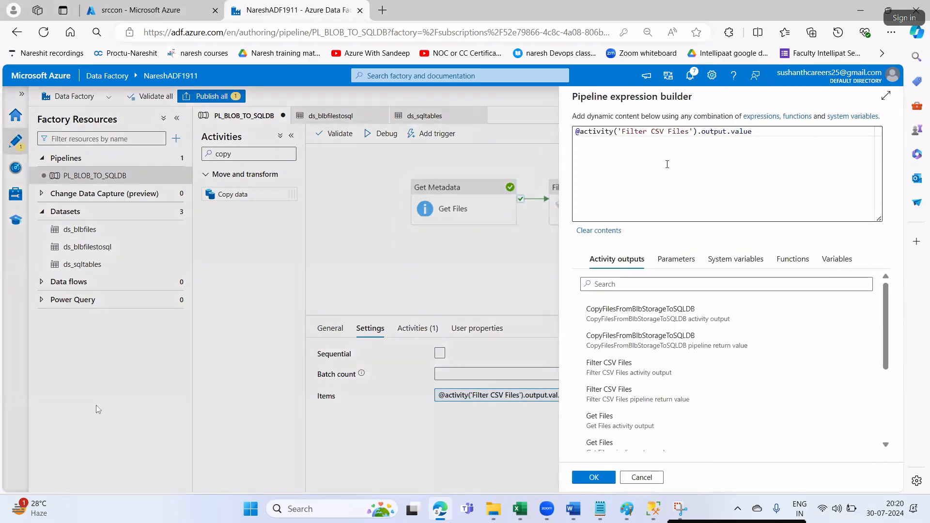
left_click(593, 477)
left_click(778, 221)
left_click_drag(577, 160, 510, 205)
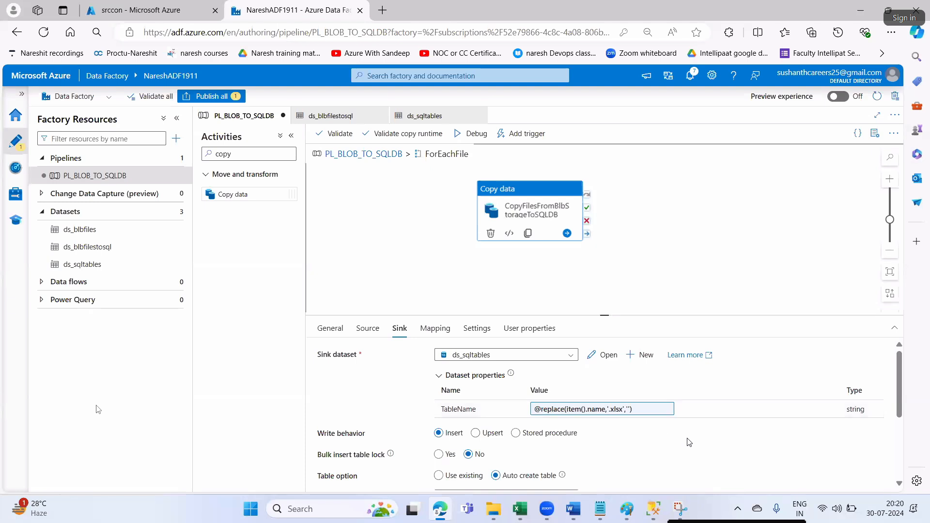
left_click(599, 417)
left_click(690, 140)
key("BackSpace")
key("BackSpace")
key("BackSpace")
key("BackSpace")
type("cs")
left_click(594, 477)
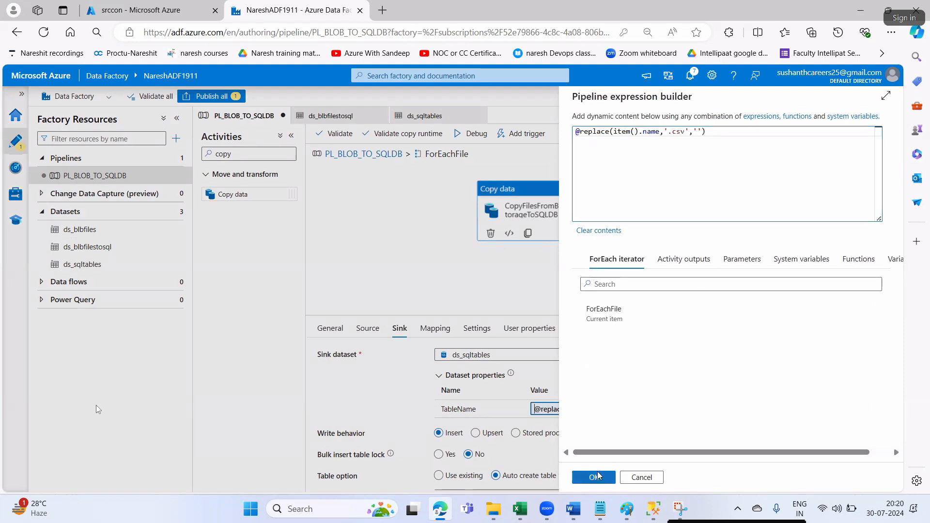
- Review the copy activity's Source, Sink and Mapping tabs, then Publish all from the pipeline
left_click(368, 329)
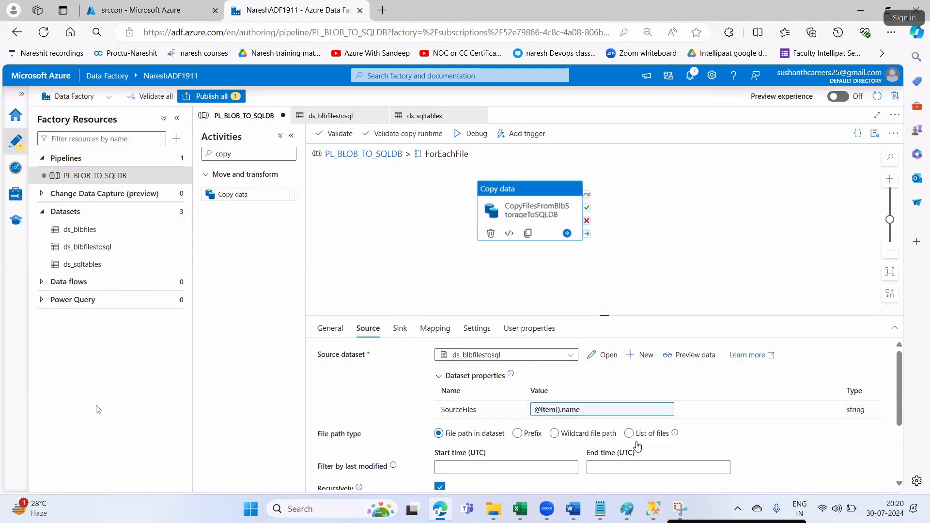
scroll(602, 418, "down", 2)
scroll(611, 433, "up", 2)
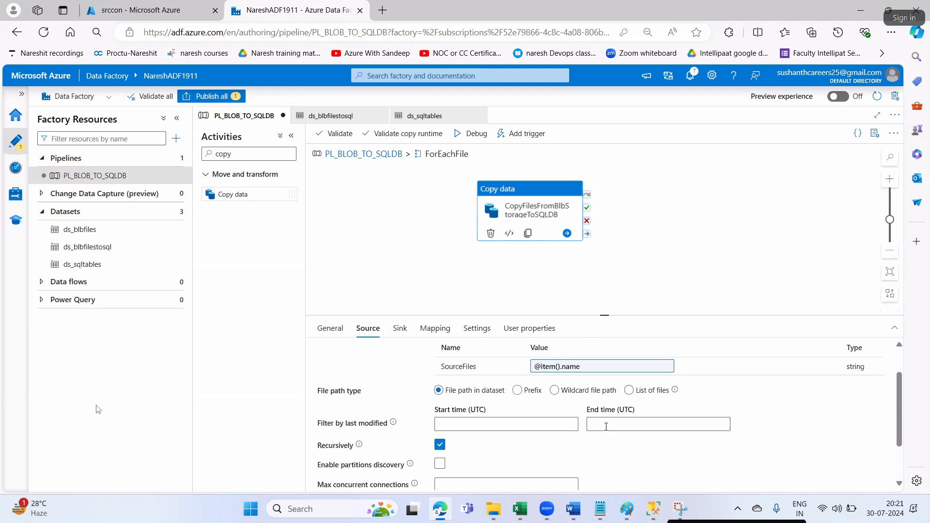
left_click(606, 433)
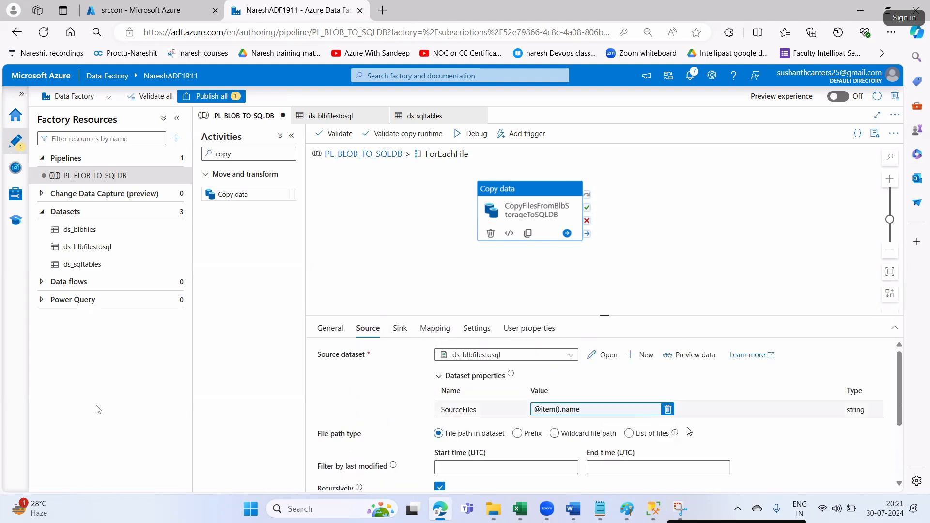
scroll(690, 431, "down", 3)
scroll(690, 432, "up", 3)
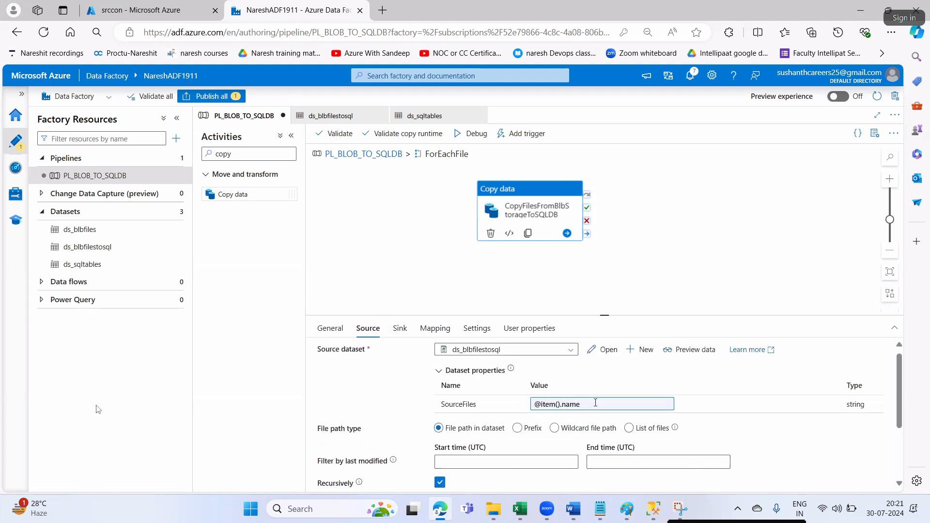
left_click(400, 329)
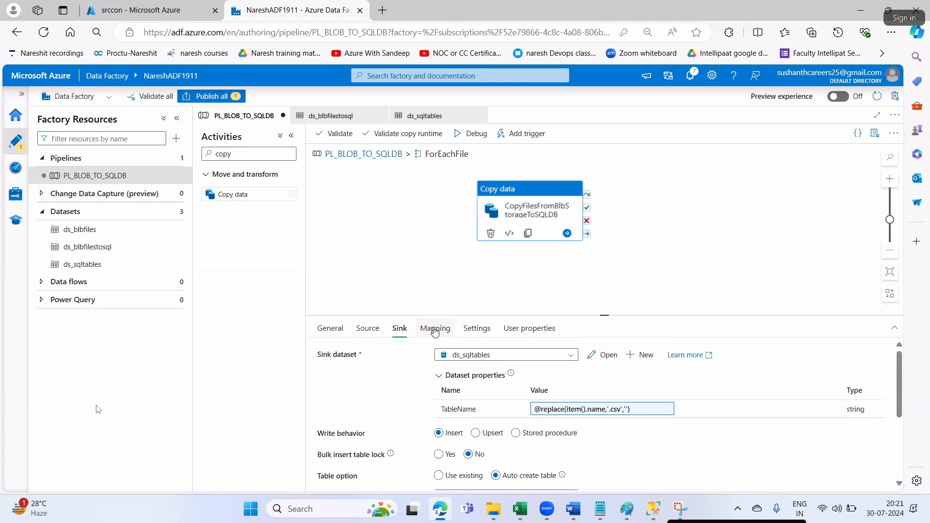
left_click(434, 330)
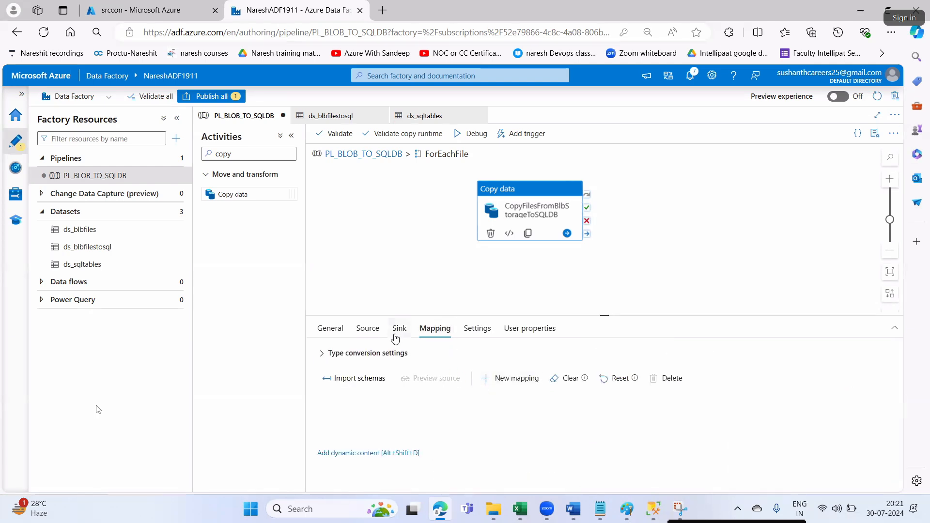
left_click(367, 329)
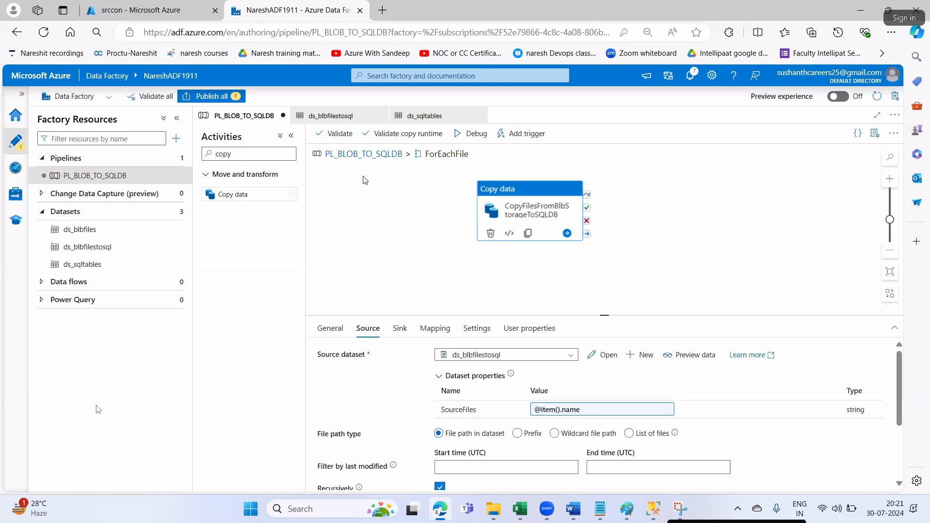
left_click(357, 159)
left_click(211, 96)
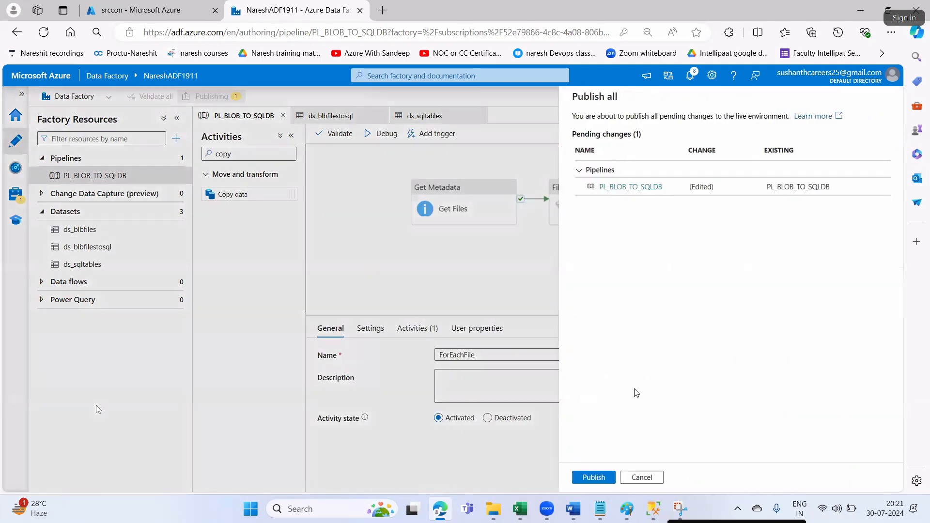
- Publish the changes, verify Publishing completed in notifications, then bring SSMS forward
left_click(597, 475)
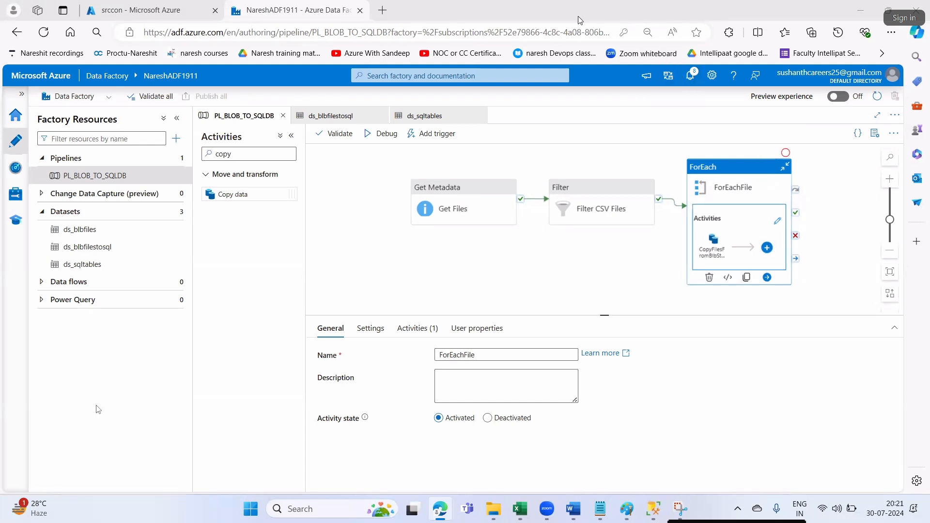
left_click(690, 75)
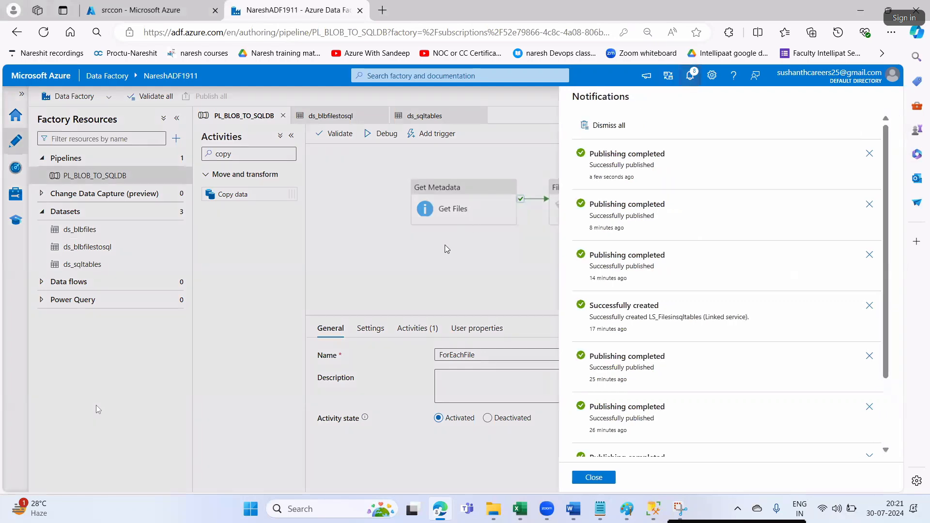
left_click(594, 476)
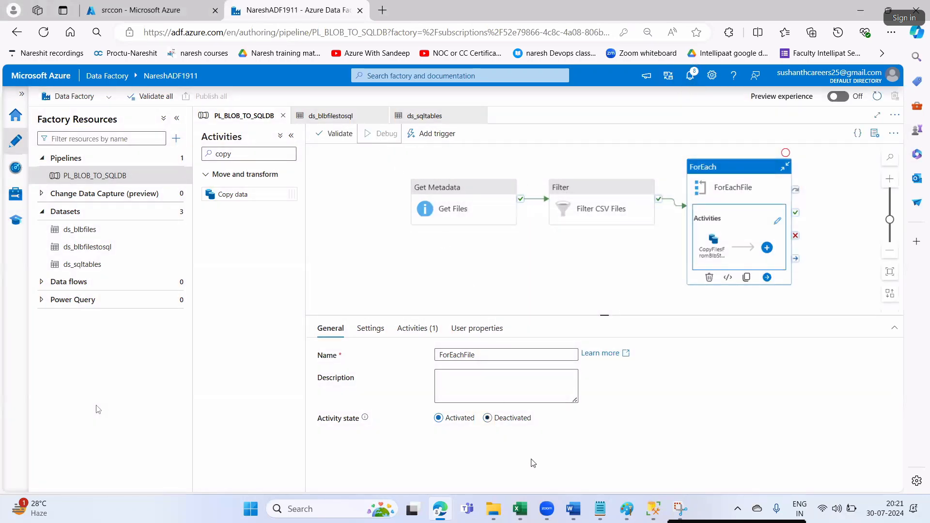
left_click(653, 509)
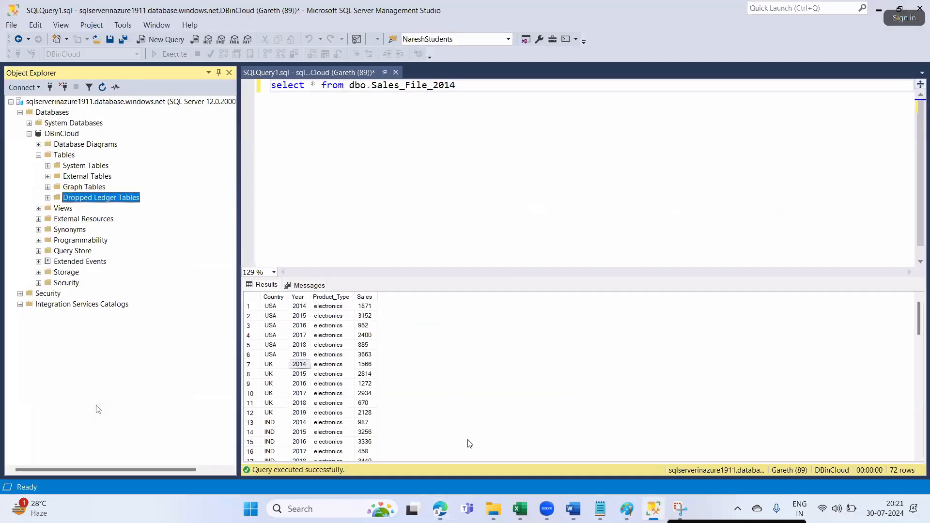
- Refresh DBinCloud's Tables list and rerun the Sales_File_2014 query with F5
left_click(436, 512)
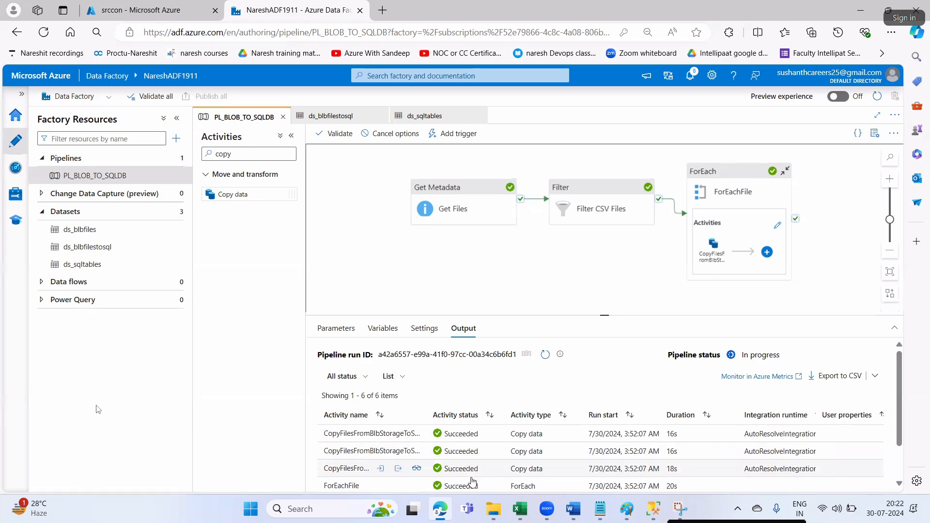
left_click(654, 509)
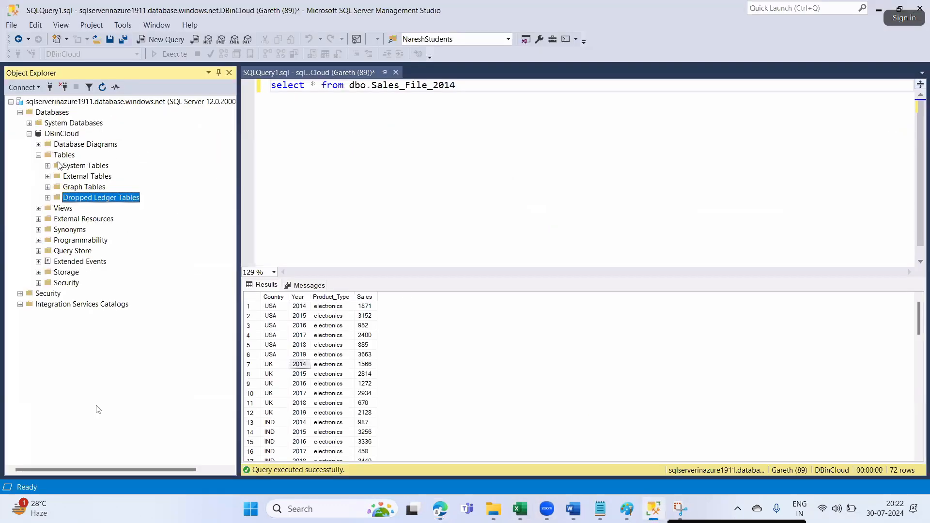
left_click(99, 88)
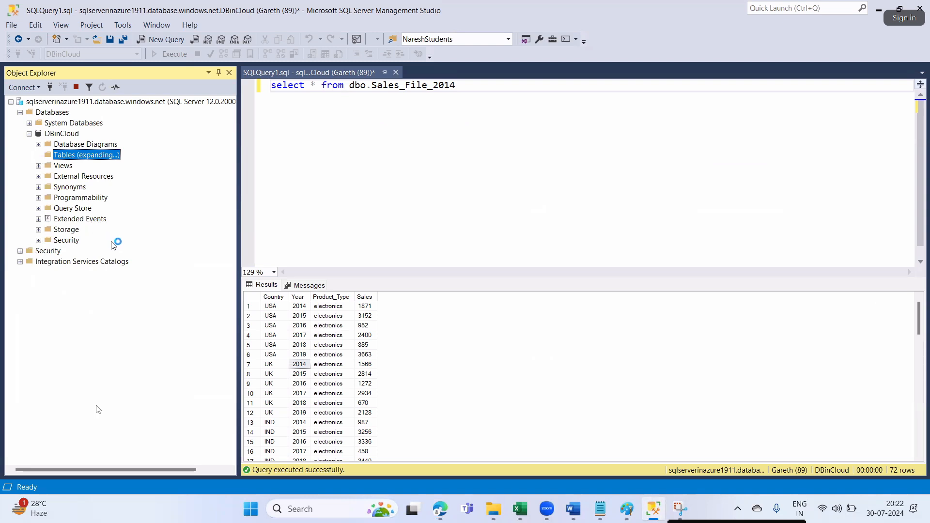
left_click(479, 85)
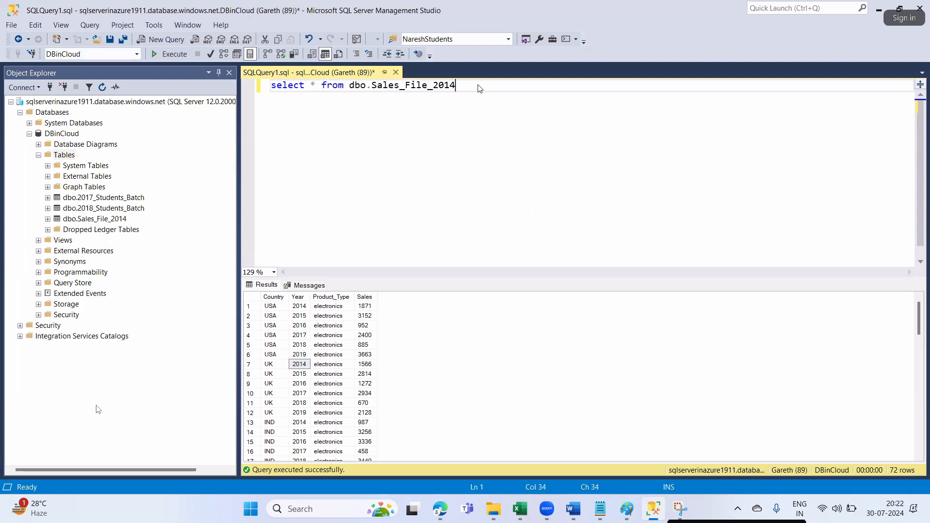
key("shift+Home")
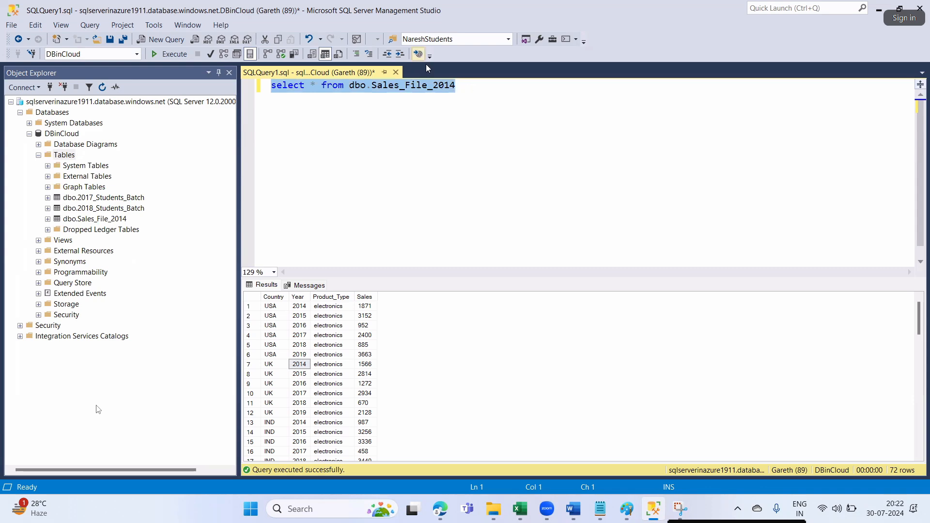
key("F5")
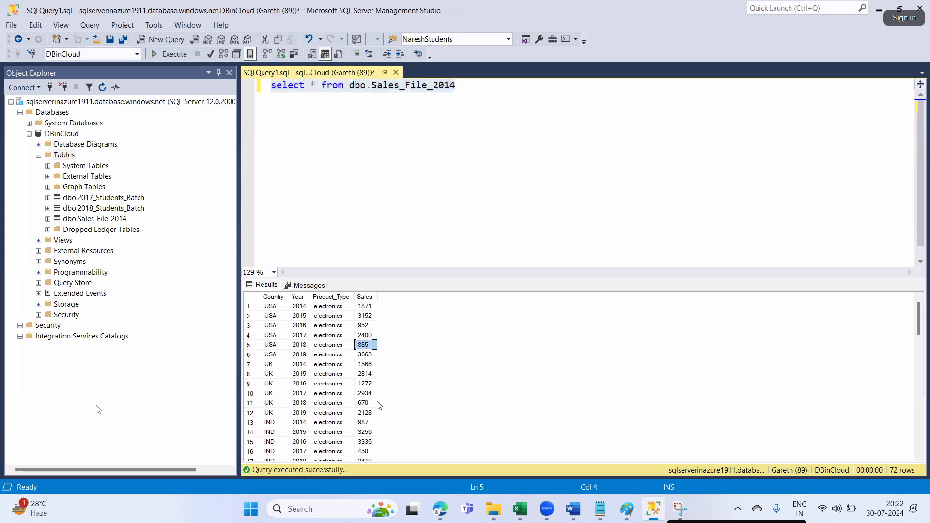
- Check the Data Factory run status and select the Step16 storage account instruction in the Word notes
left_click(574, 508)
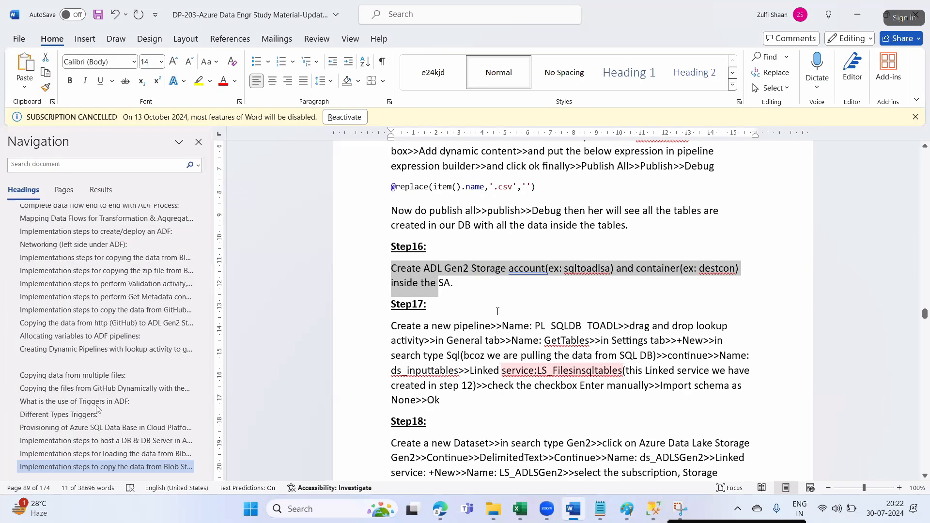
key("alt+Tab")
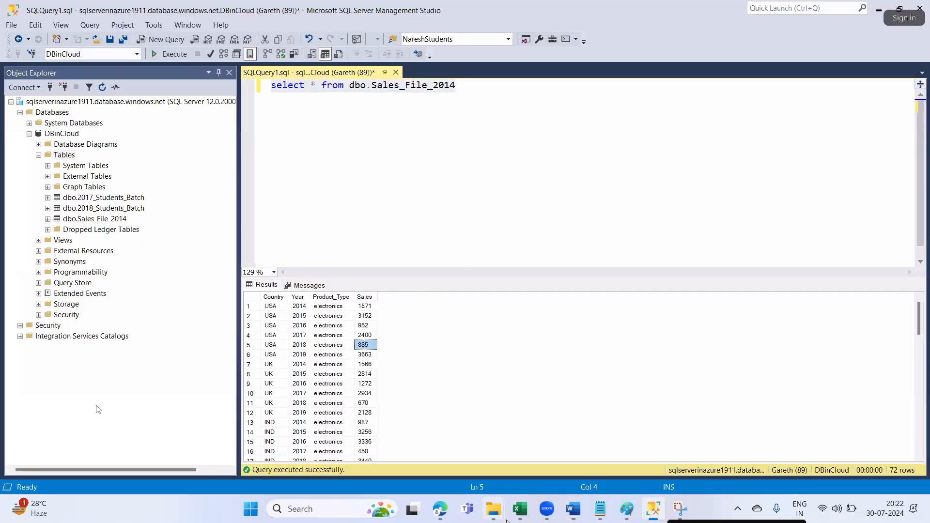
left_click(439, 508)
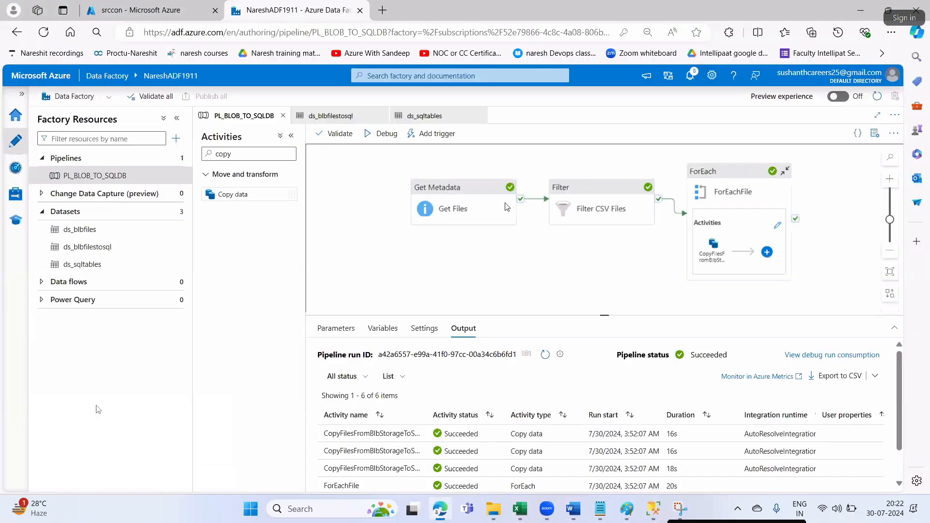
key("alt+Tab")
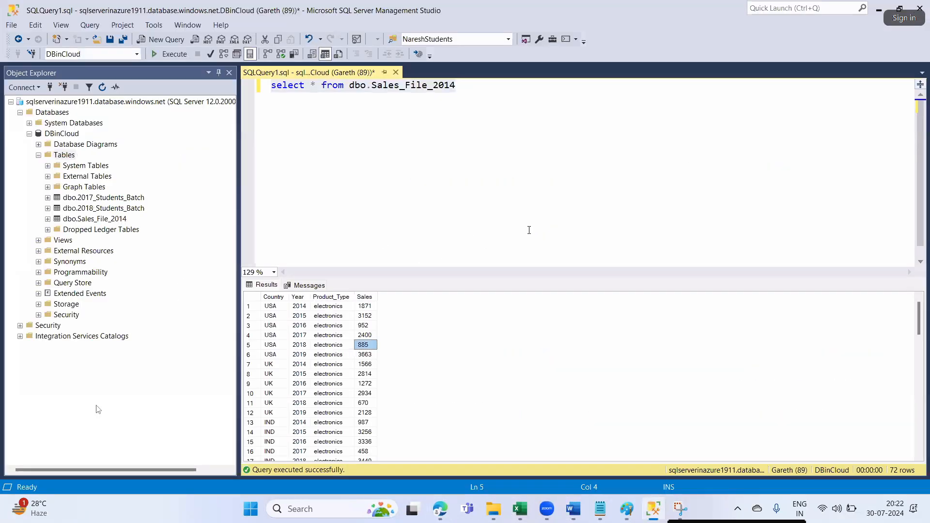
left_click(566, 503)
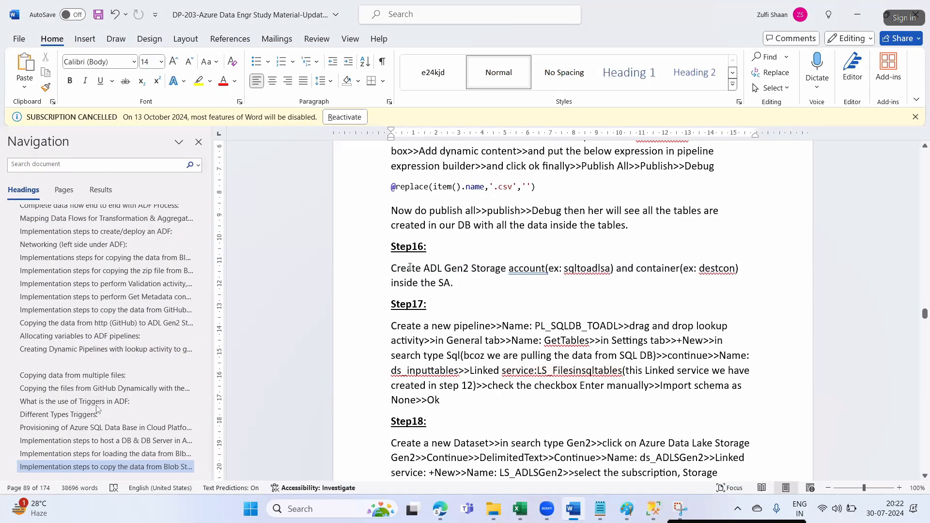
left_click_drag(409, 267, 725, 270)
key("alt+Tab")
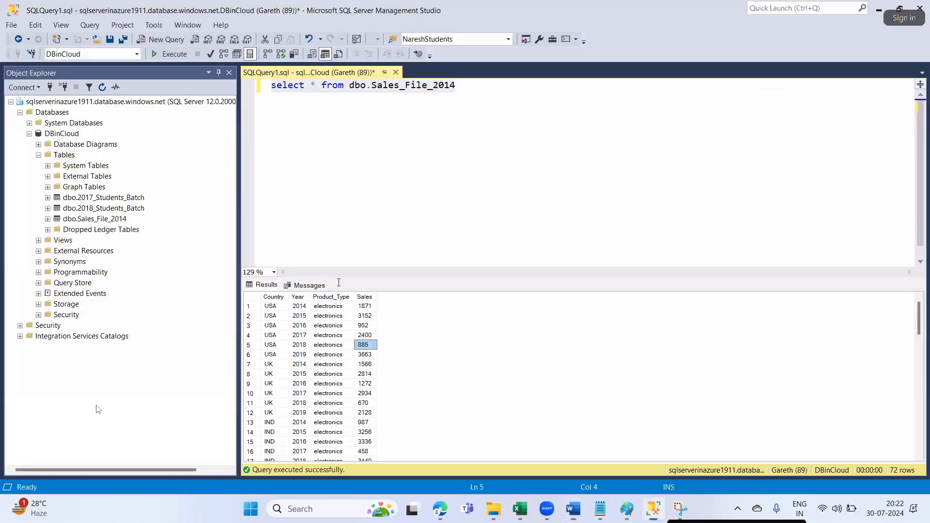
- Delete the mydata folder from the destsa1994 storage account's destcon container
left_click(439, 509)
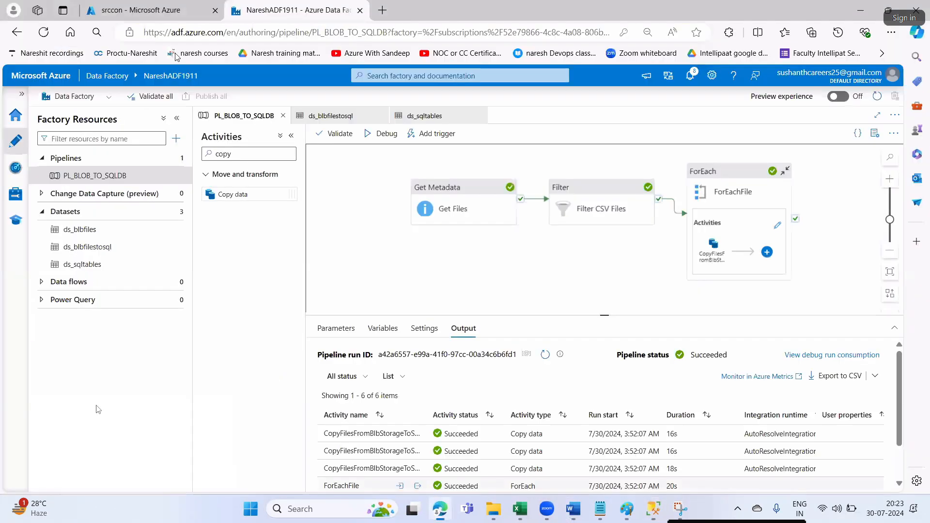
left_click(146, 19)
left_click(94, 103)
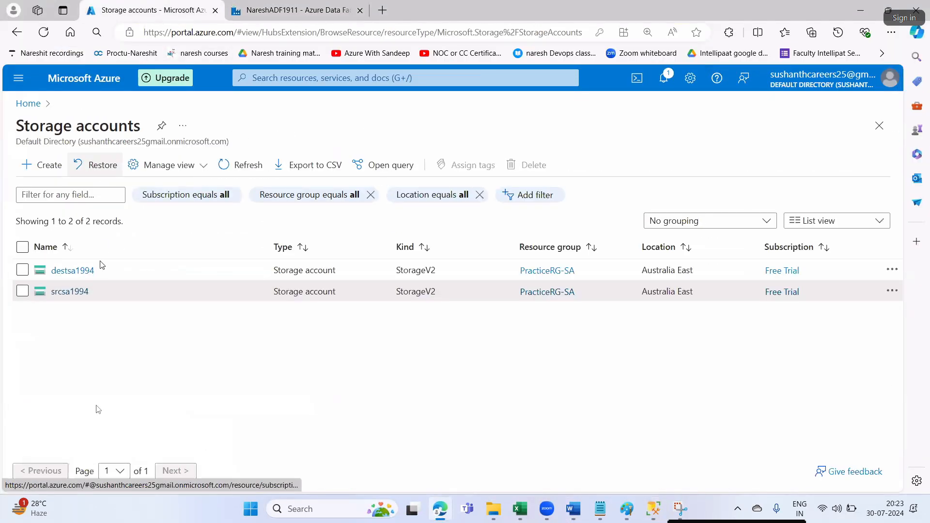
left_click(82, 275)
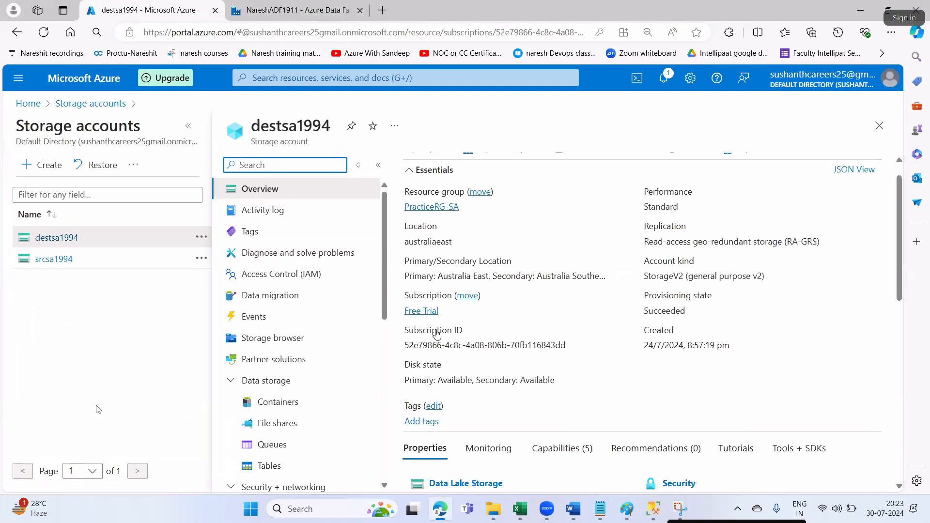
scroll(442, 322, "down", 3)
left_click(444, 326)
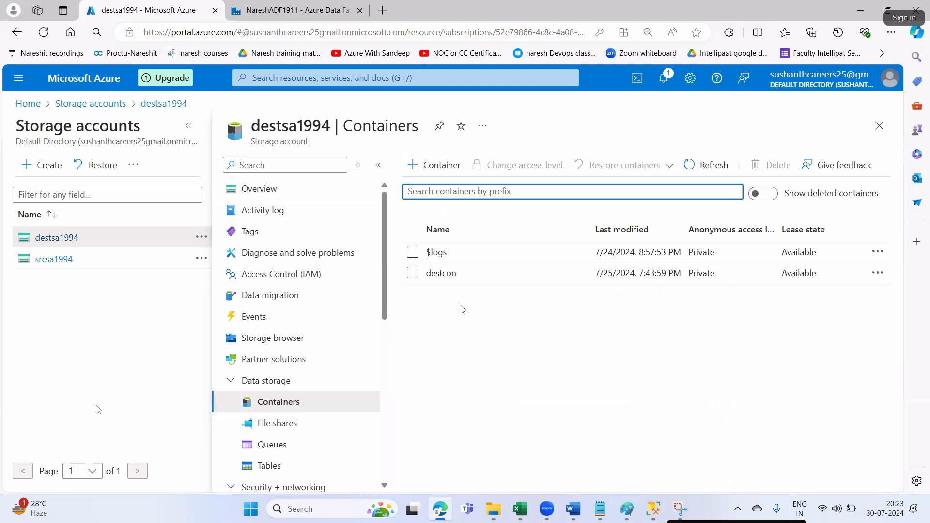
left_click(439, 274)
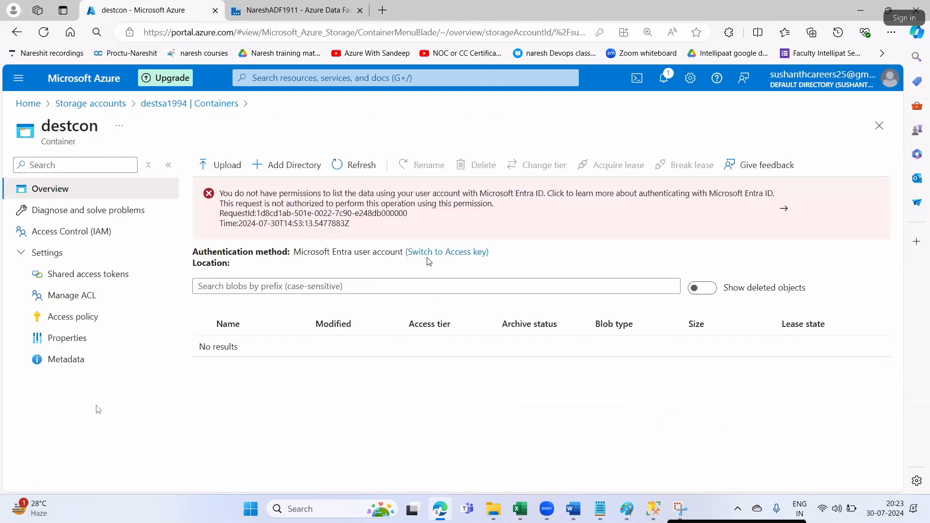
left_click(426, 253)
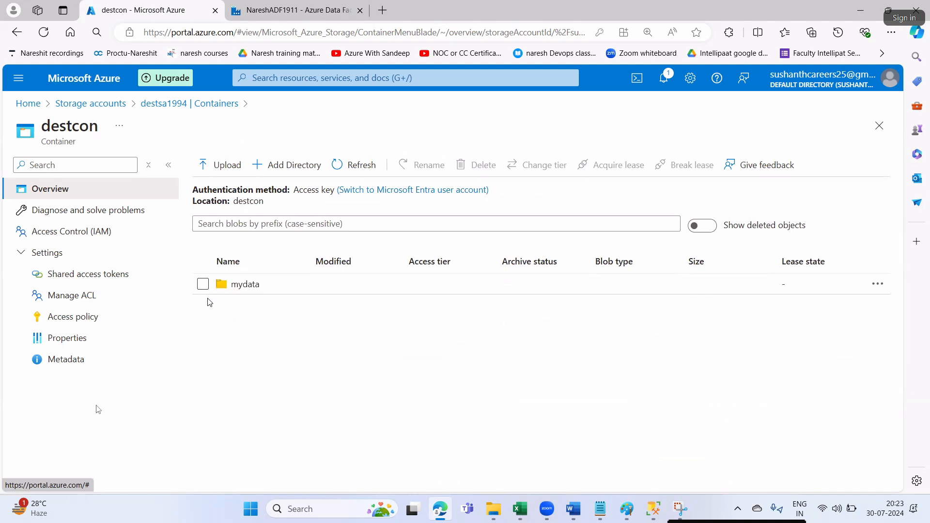
left_click(202, 284)
left_click(459, 169)
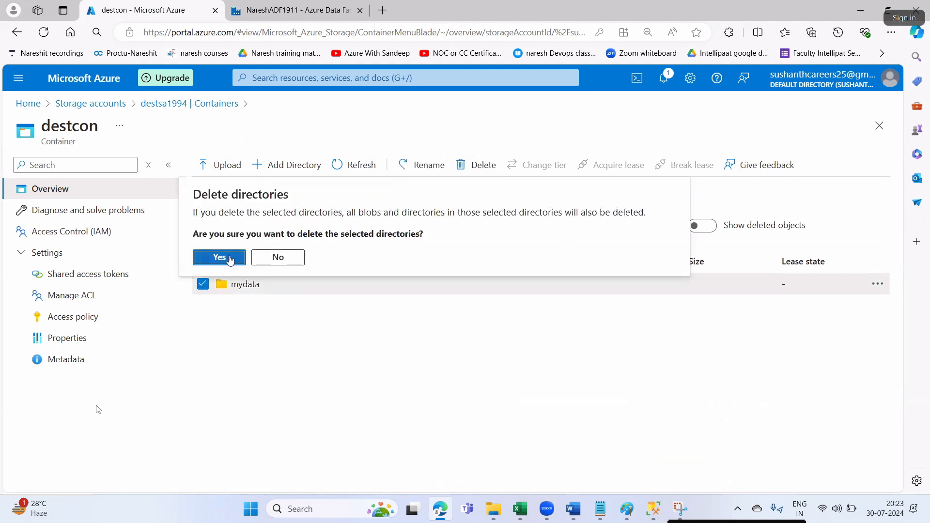
left_click(232, 257)
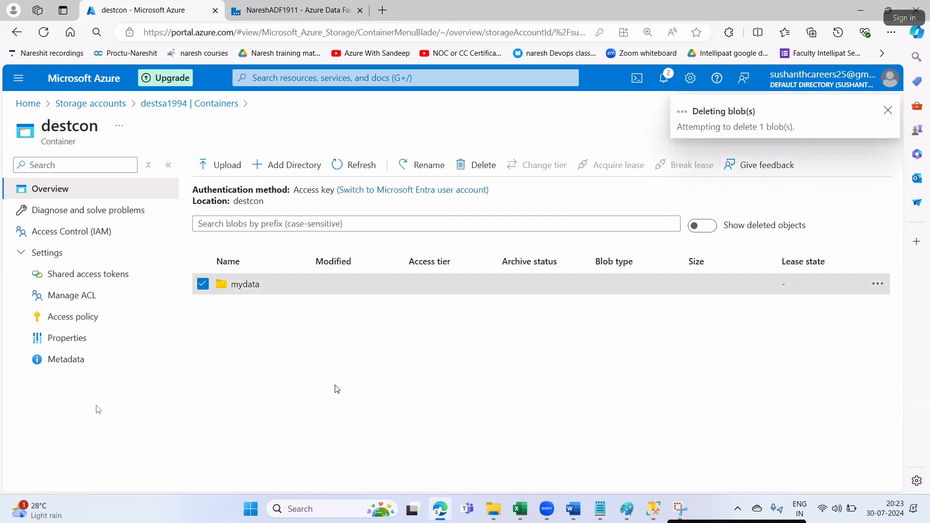
- Find the create-pipeline instruction and pipeline name PL_SQLDB_TOADL in the Word notes
left_click(573, 508)
scroll(521, 374, "down", 2)
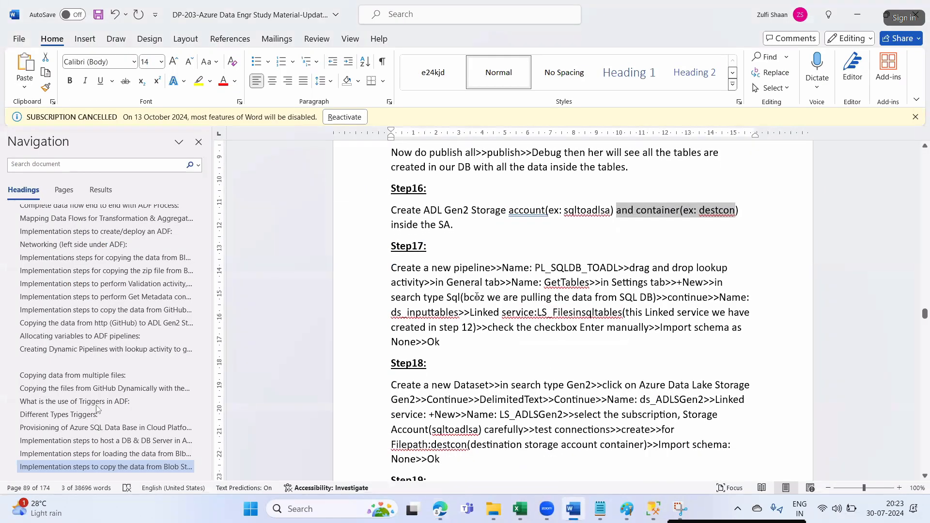
left_click_drag(454, 270, 391, 269)
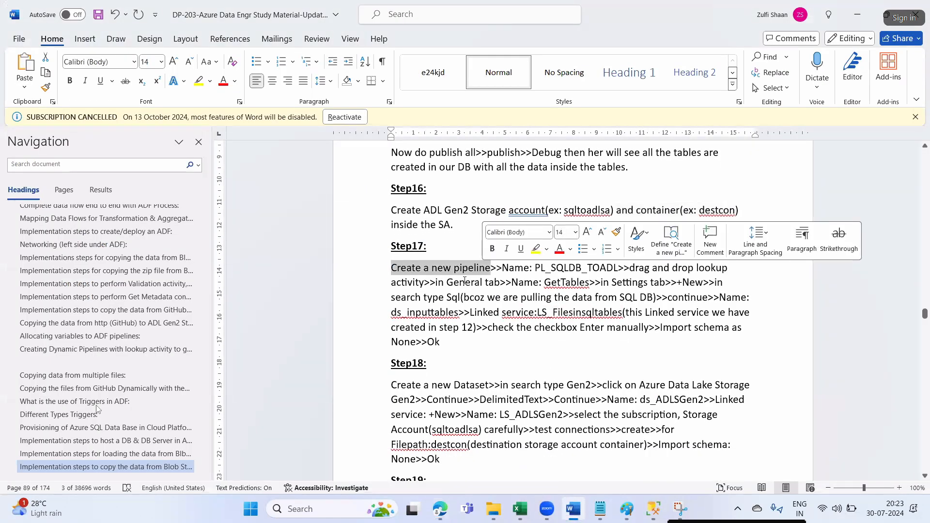
left_click_drag(535, 269, 605, 268)
key("alt+Tab")
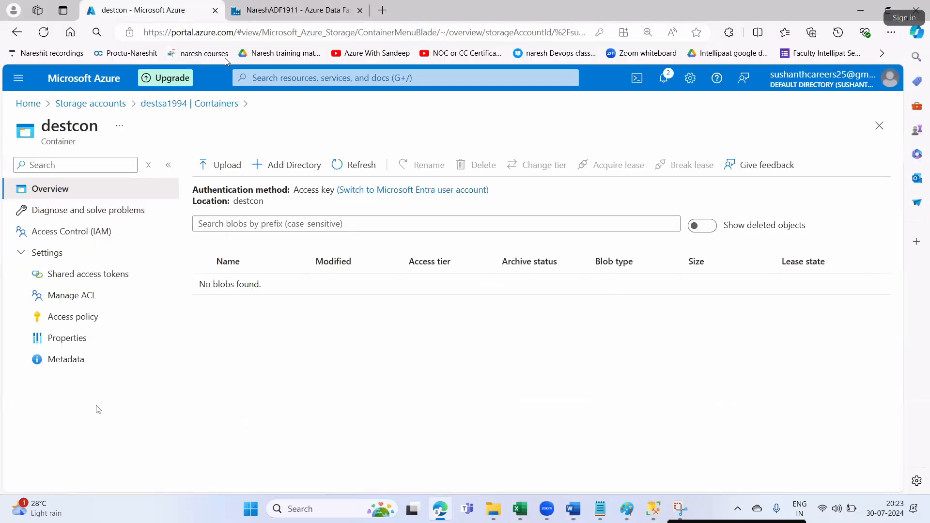
- Create a new pipeline and rename pipeline1 to PL_SQLDB_TOADL in Properties
left_click(299, 16)
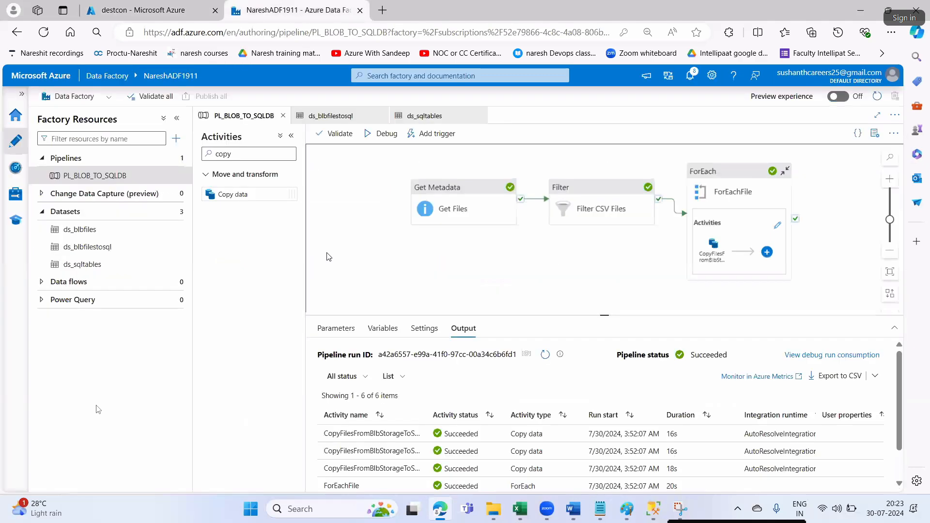
left_click(174, 159)
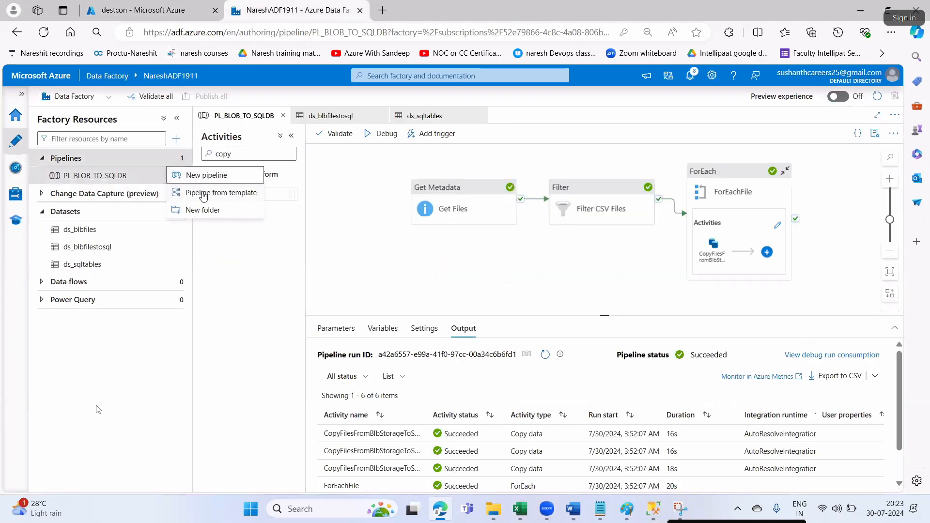
left_click(203, 180)
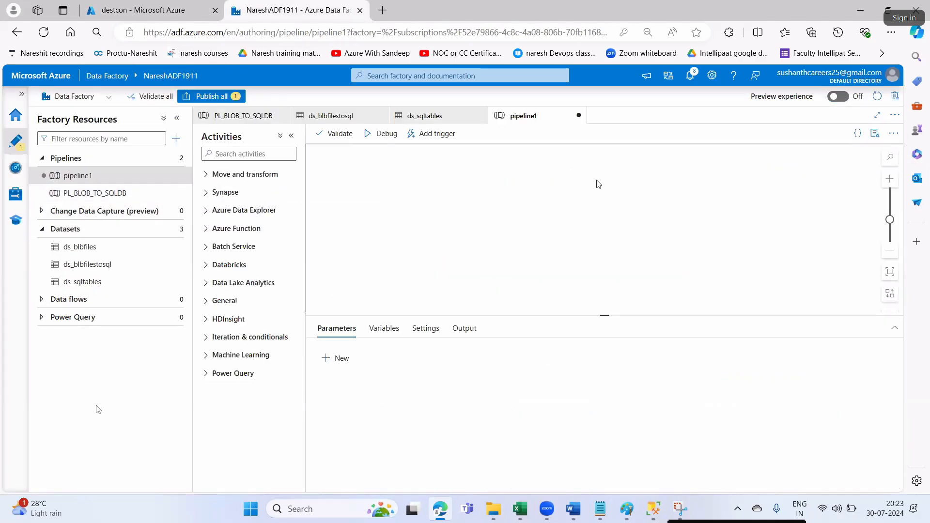
left_click_drag(786, 213, 744, 215)
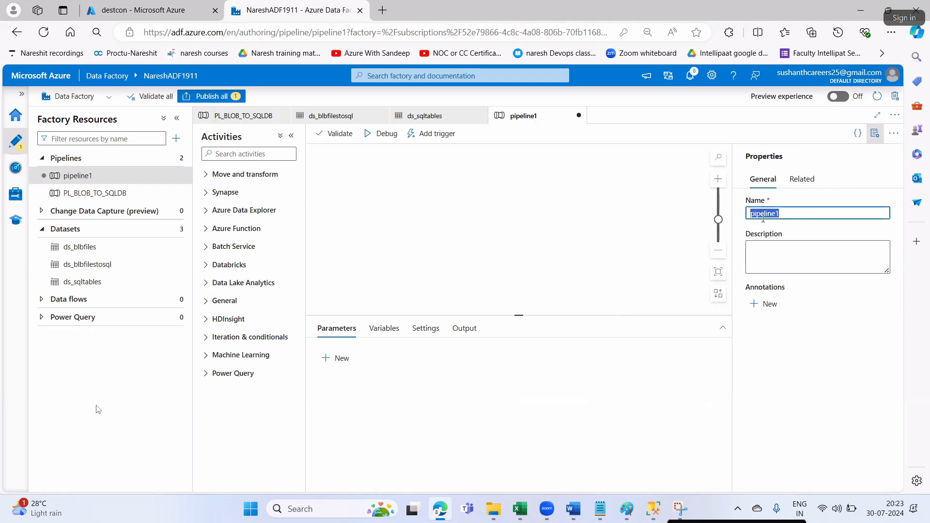
type("PL_SQLDB_TOADL")
left_click(874, 133)
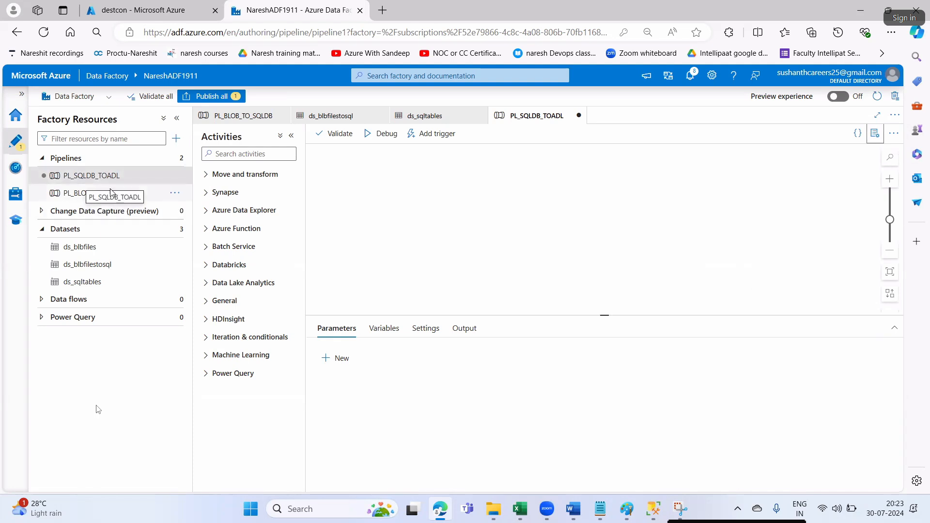
- Copy the activity name GetTables from the notes and focus the activities search
left_click(92, 177)
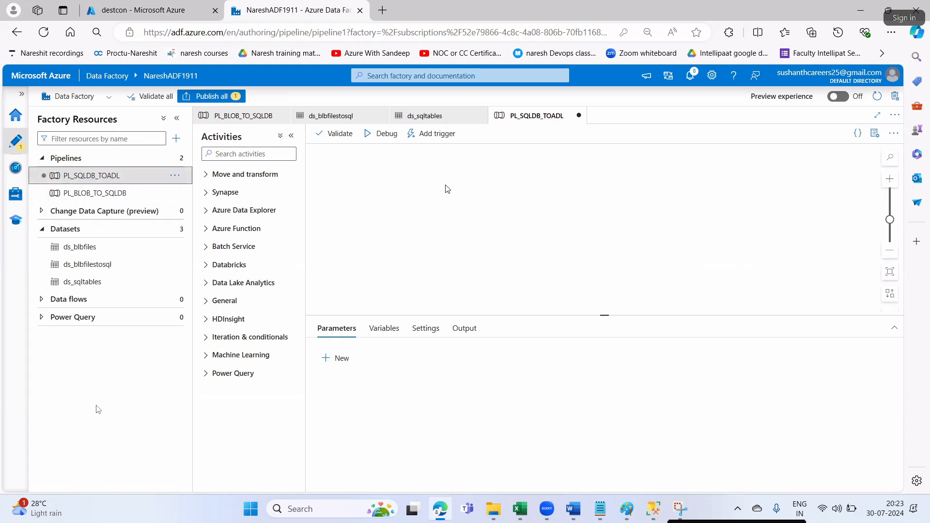
left_click(573, 508)
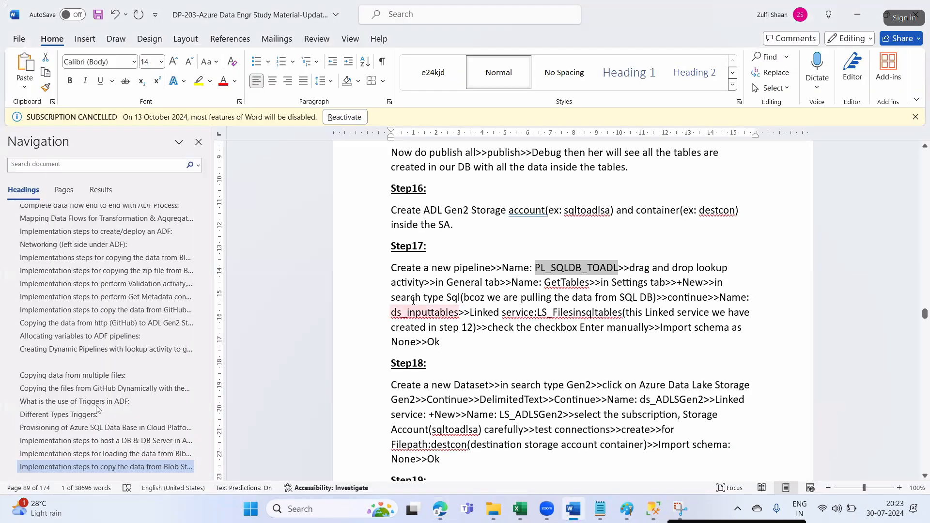
left_click_drag(544, 283, 589, 284)
key("ctrl+c")
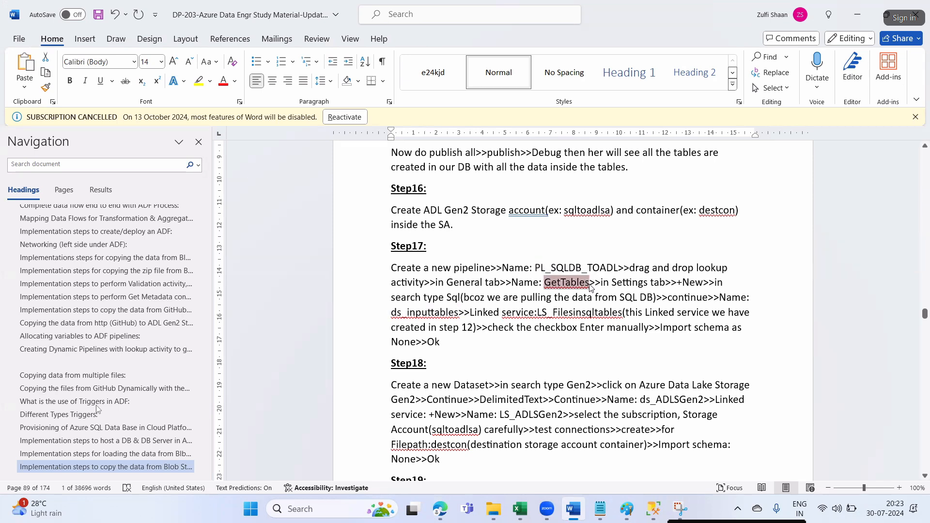
key("alt+Tab")
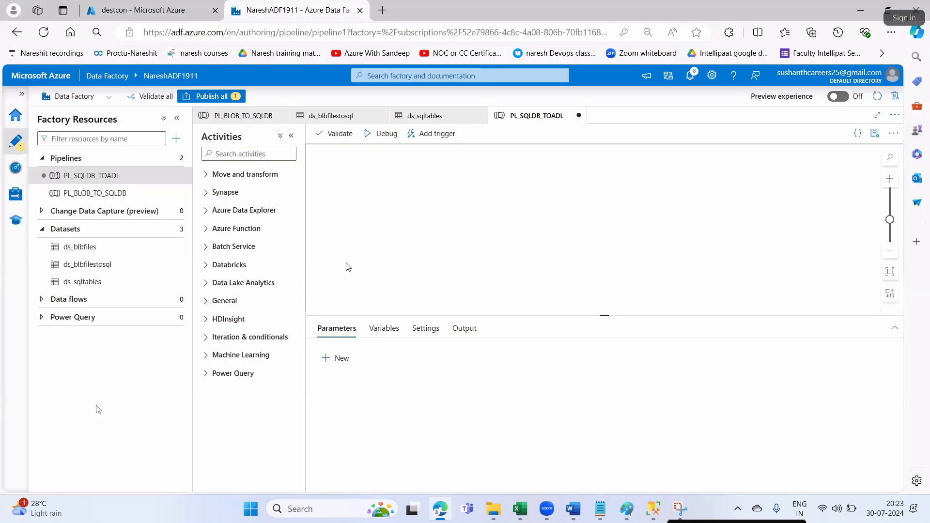
left_click(262, 154)
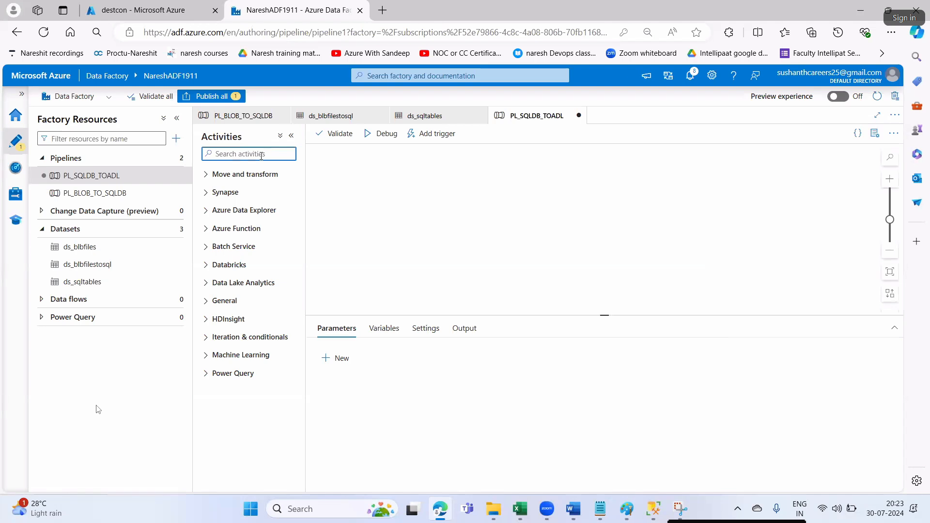
- Search 'loo', drop a Lookup onto the canvas and rename it GetTables
type("look")
left_click_drag(235, 195, 428, 174)
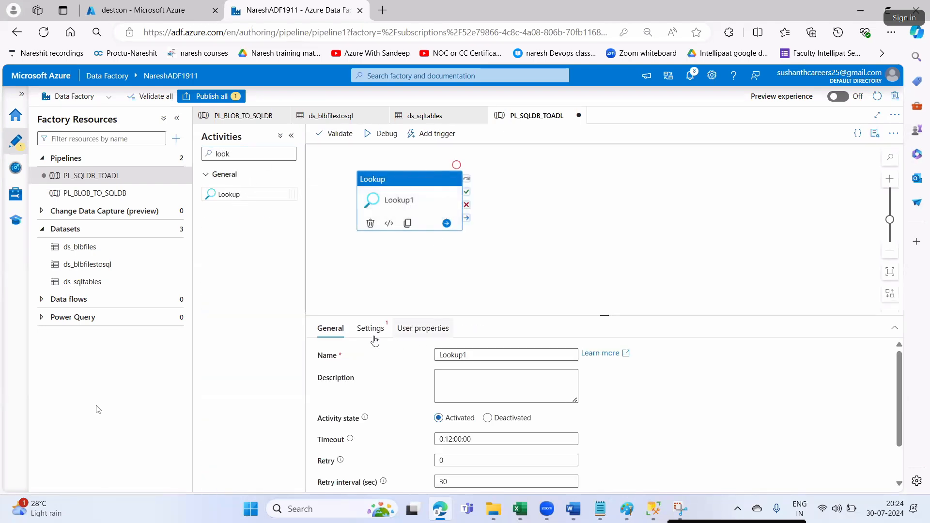
double_click(439, 356)
key("ctrl+v")
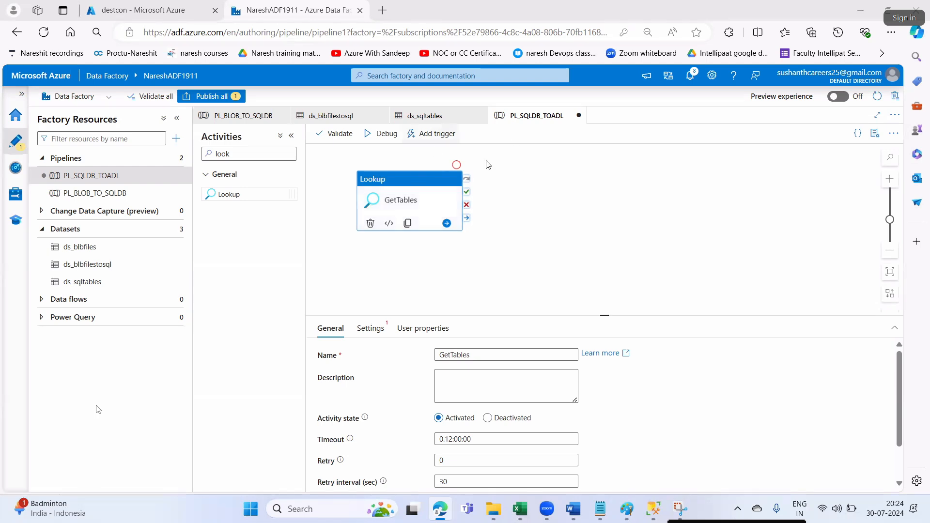
left_click_drag(411, 167, 413, 152)
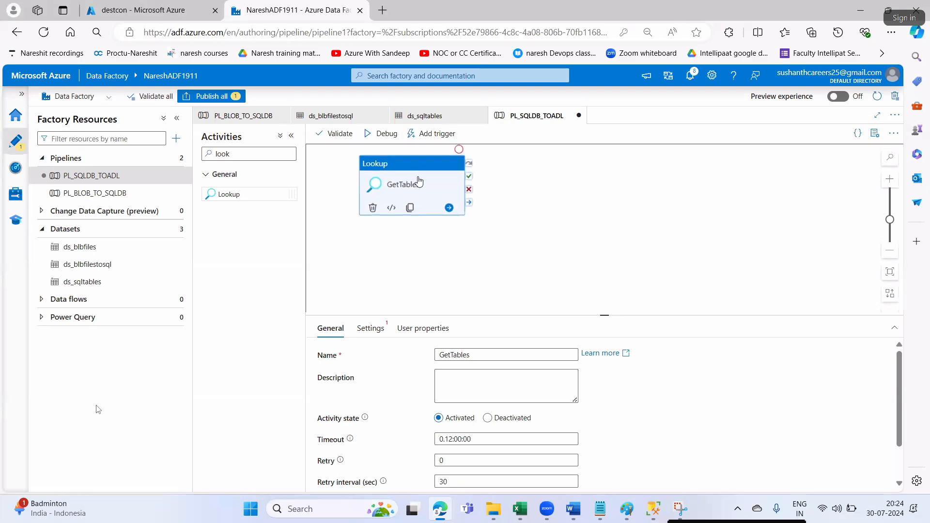
- Copy the dataset name ds_inputtables from the notes
left_click(576, 513)
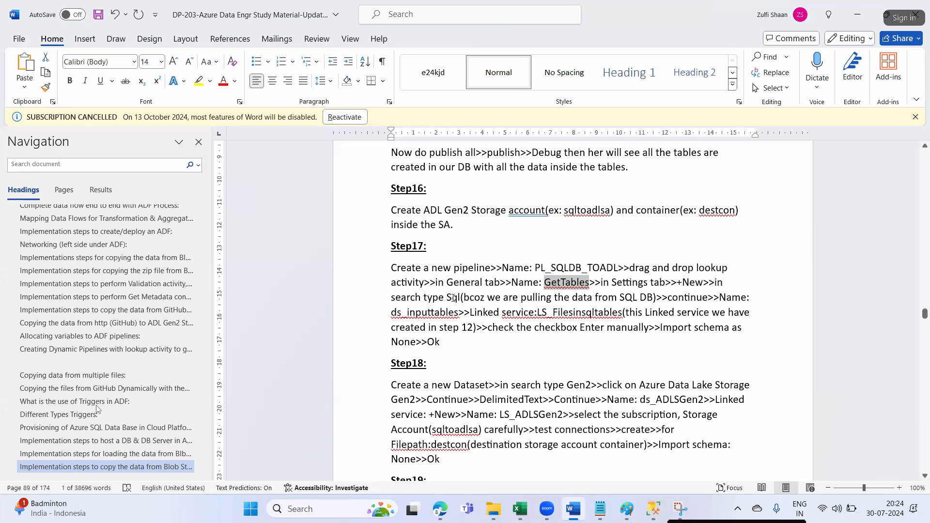
left_click_drag(390, 312, 452, 314)
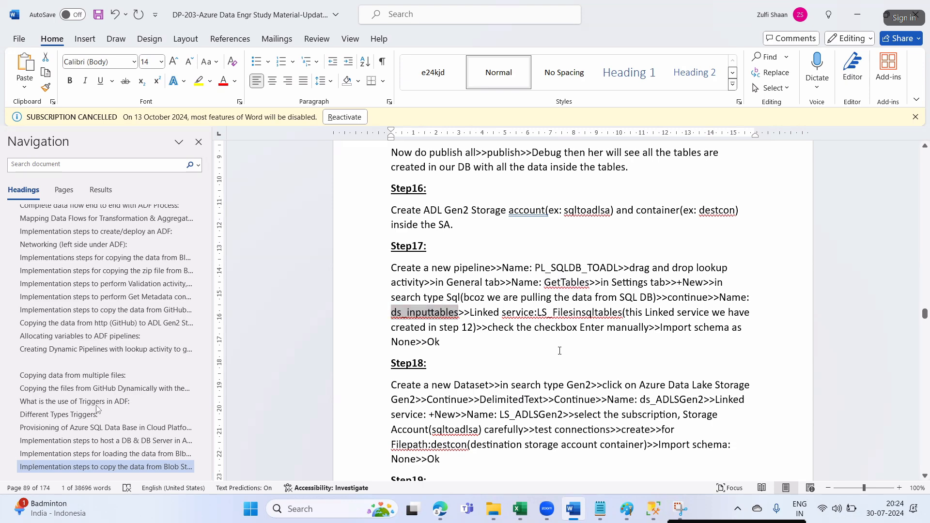
key("alt+Tab")
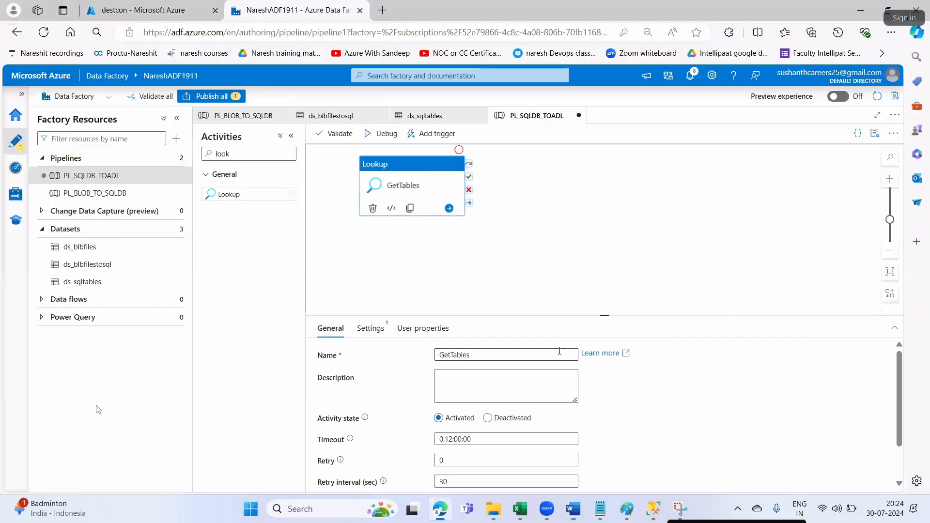
key("alt+Tab")
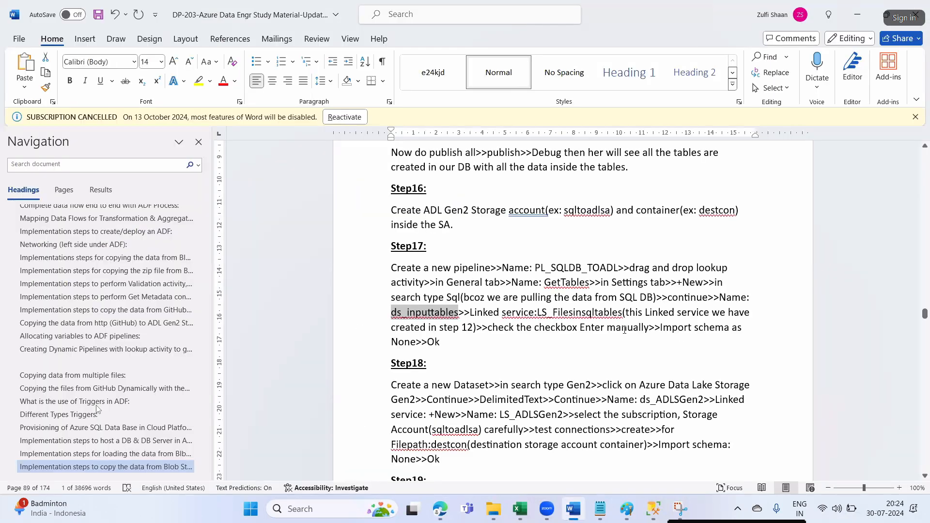
double_click(453, 298)
double_click(417, 316)
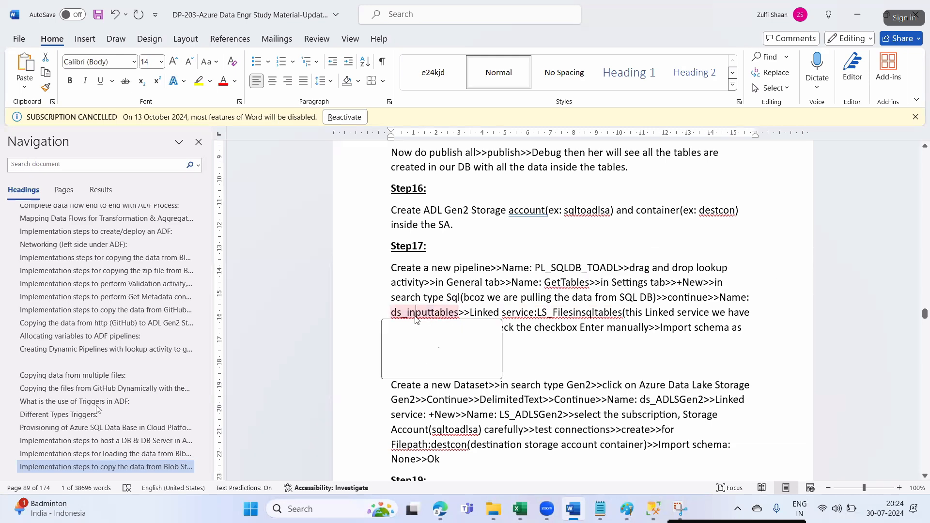
left_click_drag(392, 313, 455, 315)
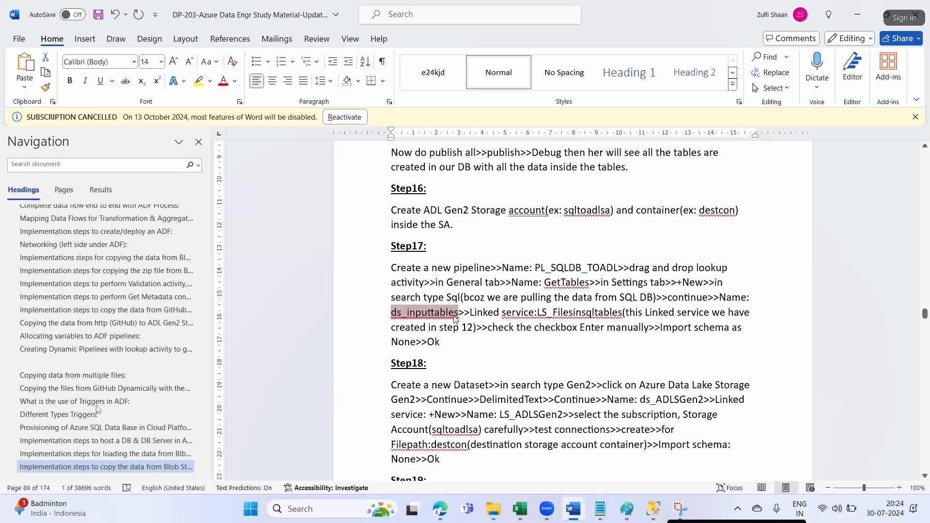
key("alt+Tab")
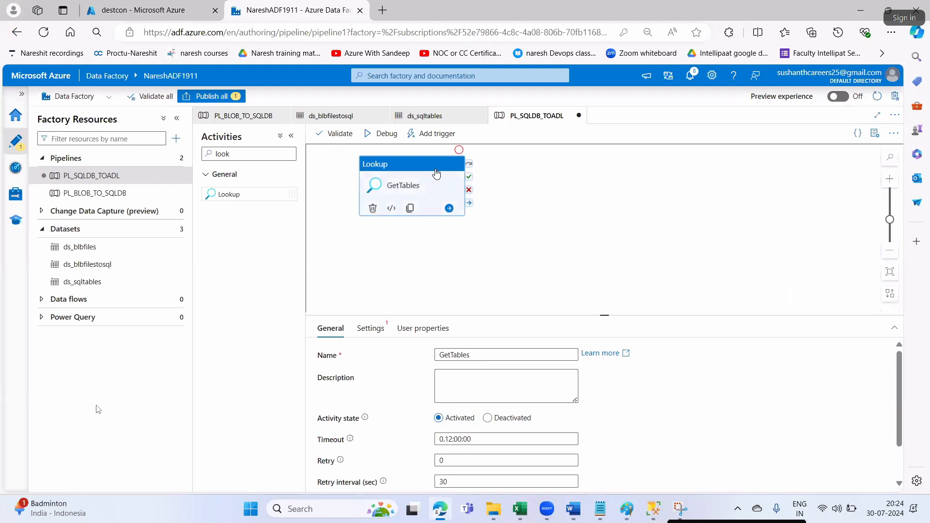
- Start a new Azure SQL Database source dataset for the Lookup named ds_inputtables
left_click(367, 328)
left_click(604, 361)
type("sq")
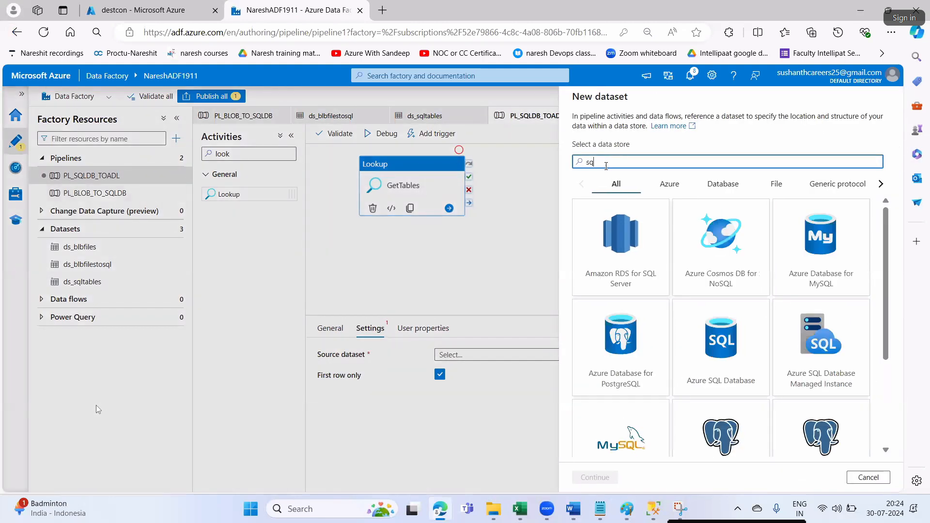
type("l")
left_click(606, 393)
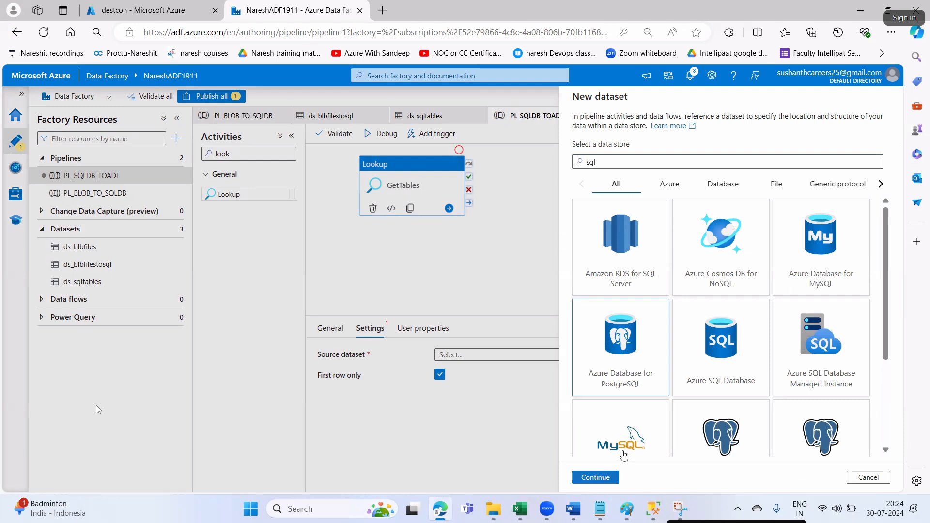
left_click(724, 369)
left_click(607, 479)
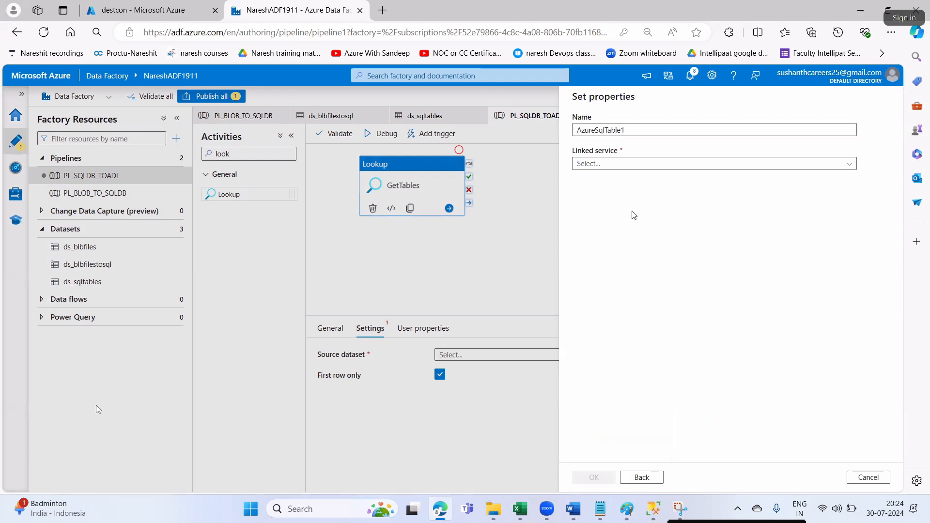
double_click(575, 133)
type("ds_inputtables")
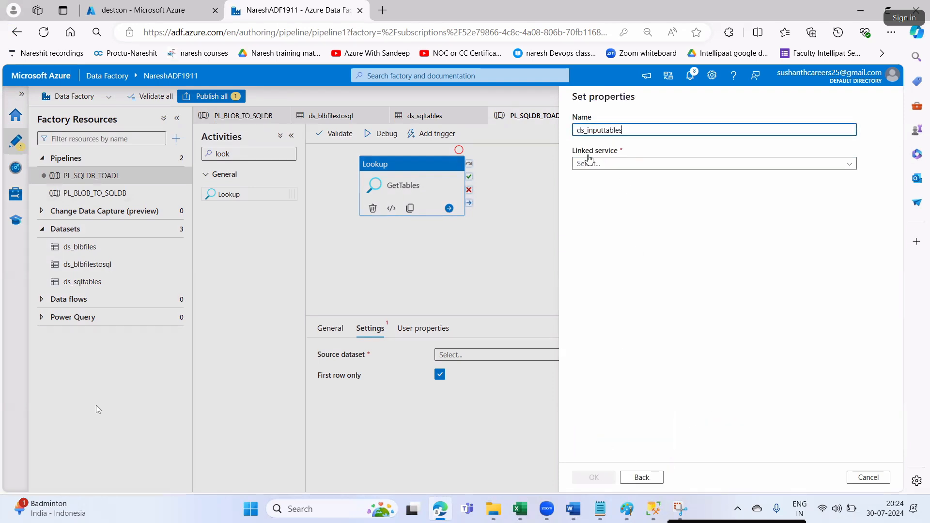
- Set the dataset's linked service to LS_Filesinsqltables
left_click(594, 165)
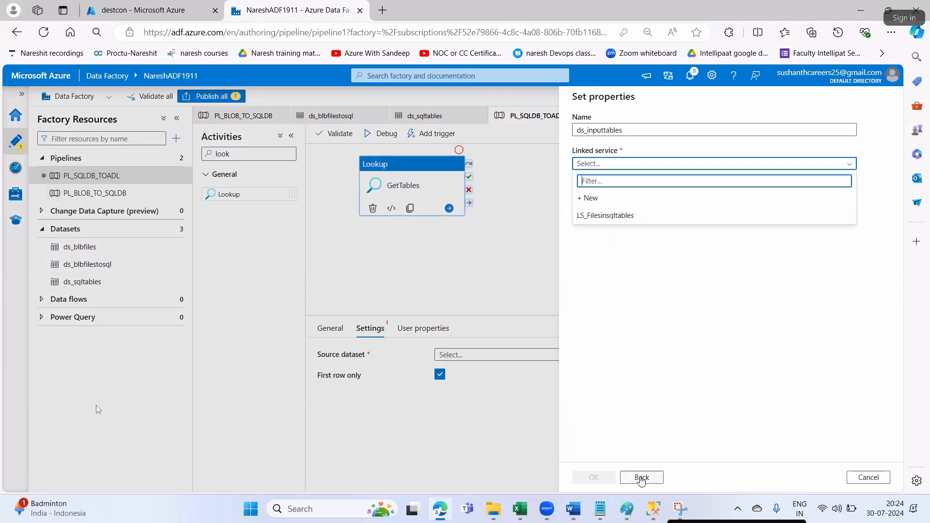
left_click(581, 511)
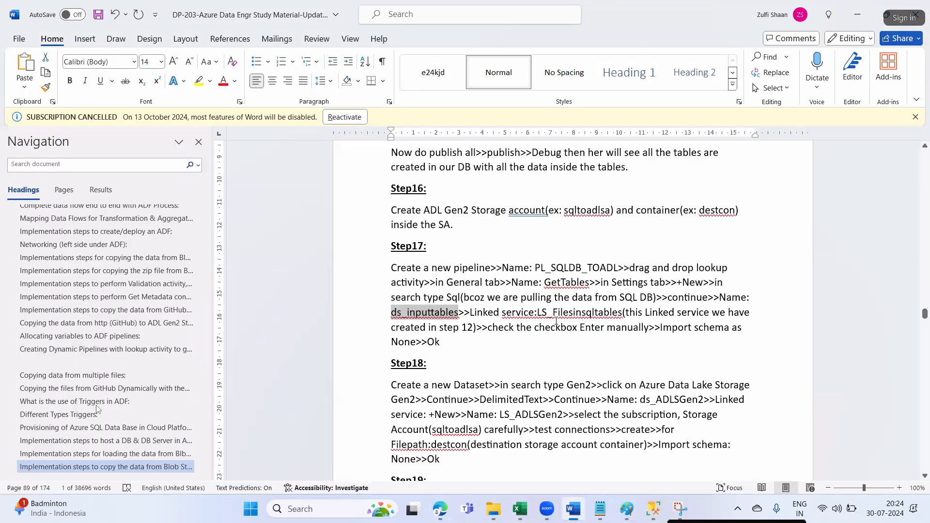
double_click(616, 311)
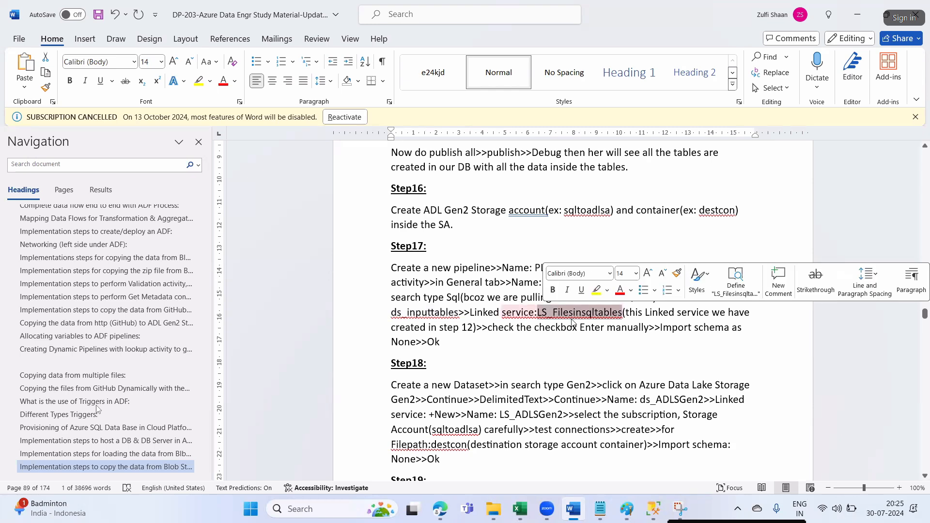
key("alt+Tab")
left_click(588, 164)
left_click(593, 215)
- Choose manual table entry and create the ds_inputtables dataset
key("alt+Tab")
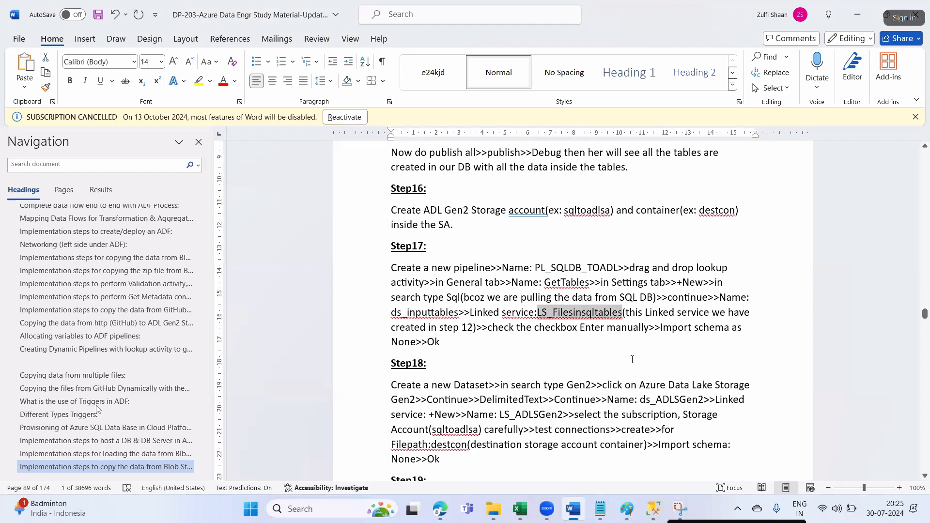
left_click_drag(483, 332, 715, 331)
key("alt+Tab")
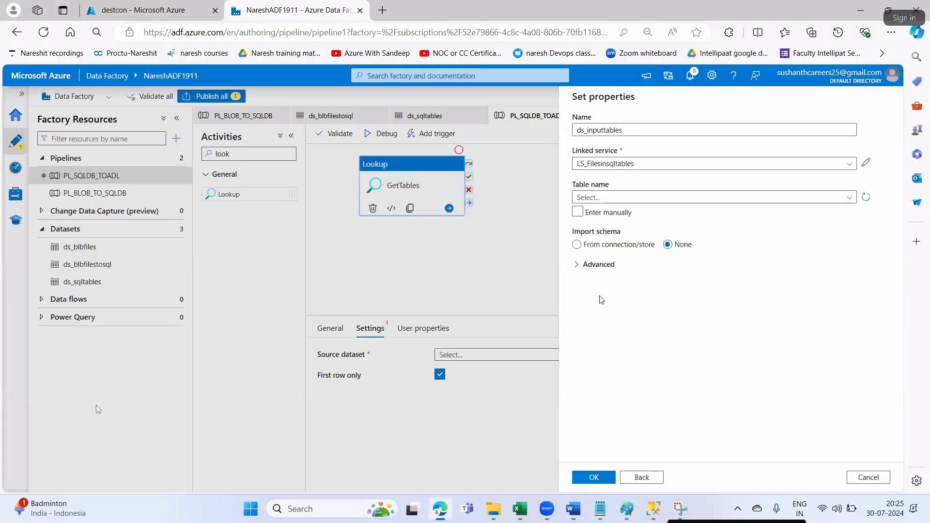
left_click(577, 213)
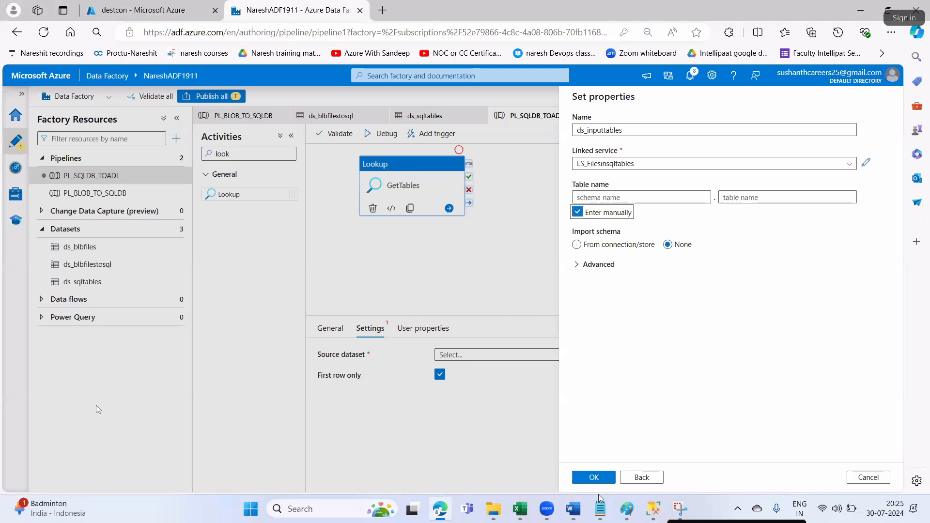
left_click(593, 477)
key("alt+Tab")
scroll(537, 378, "down", 3)
left_click_drag(431, 298, 490, 295)
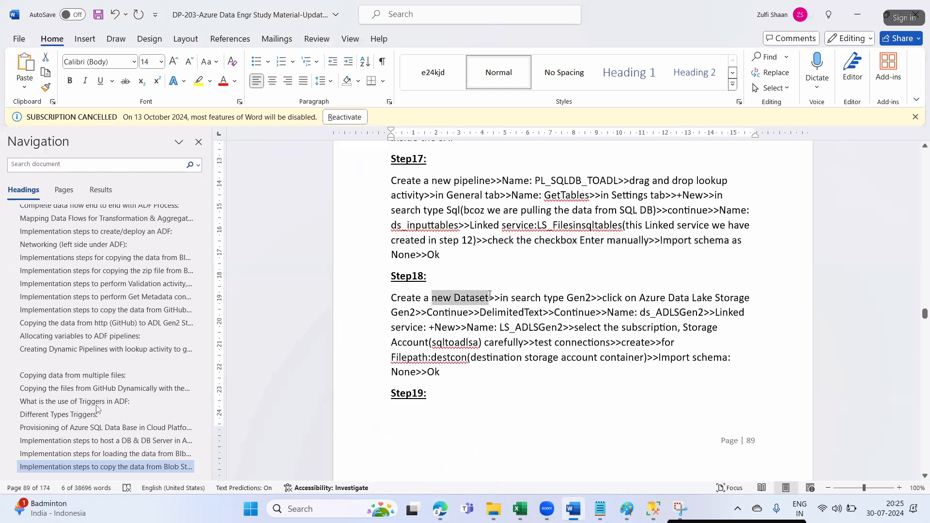
left_click(543, 299)
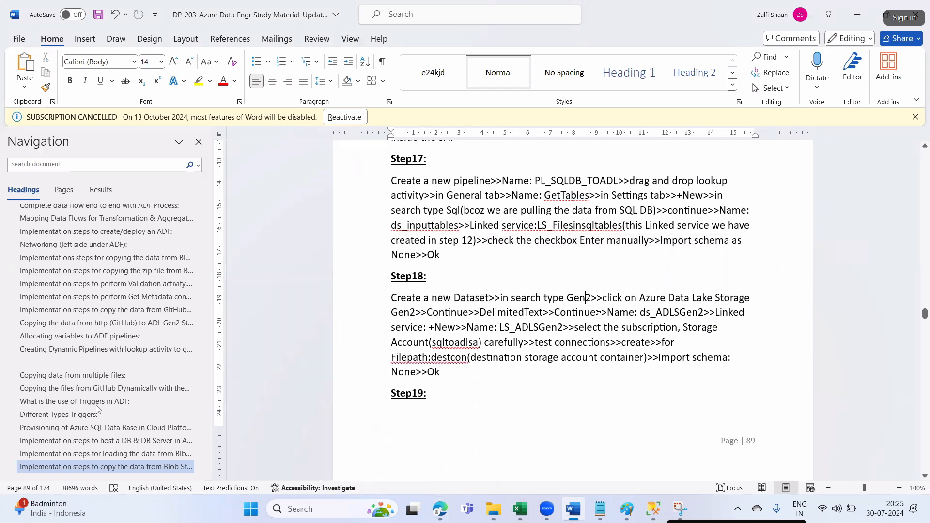
left_click_drag(652, 300, 727, 300)
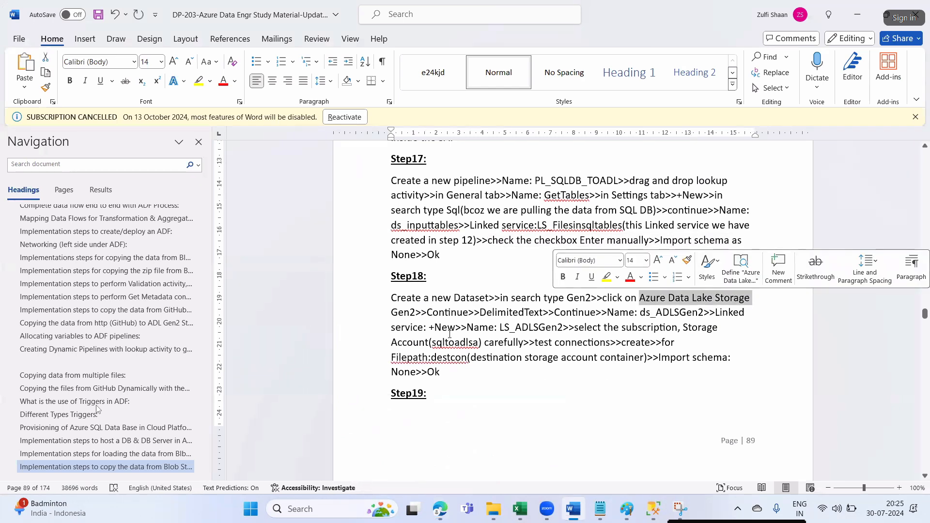
left_click(658, 327)
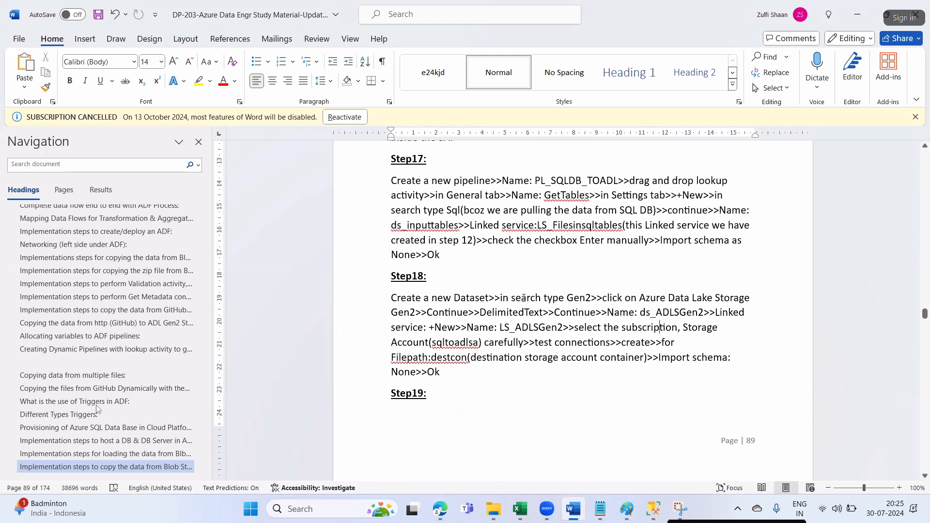
- Add three pencil check marks to the Paint pipeline diagram, near the top-left tick and Data Lake Gen2 box
left_click(626, 508)
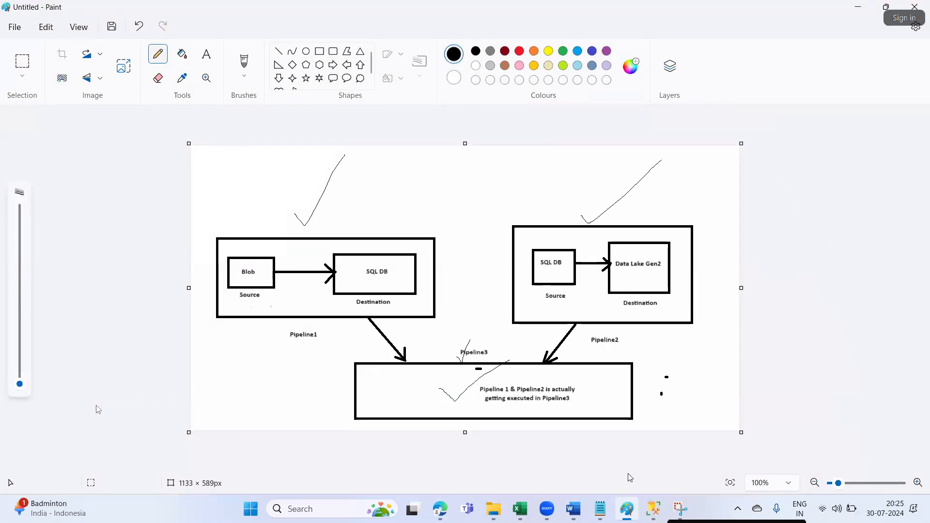
left_click_drag(289, 219, 349, 167)
left_click_drag(623, 230, 664, 194)
mouse_move(638, 236)
left_mouse_down()
mouse_move(644, 241)
mouse_move(676, 197)
left_mouse_up()
left_click(441, 511)
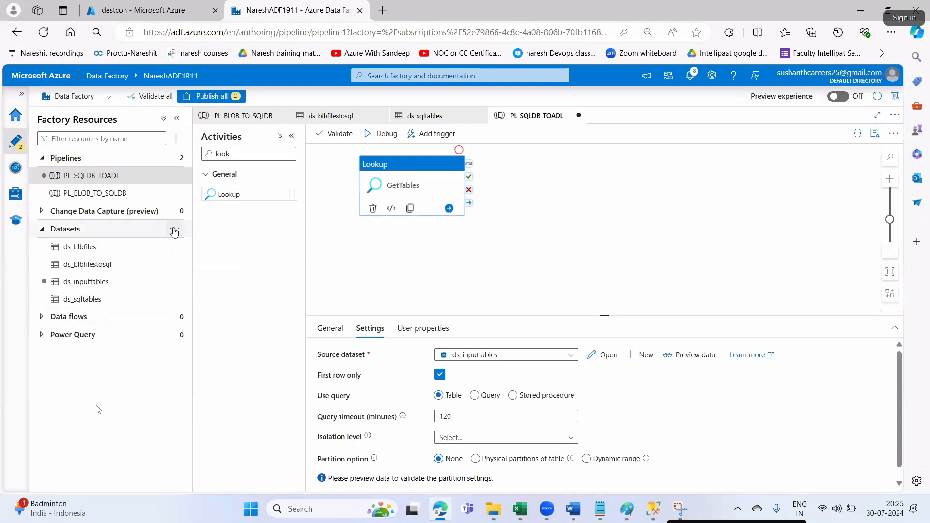
- Start a new Azure Data Lake Storage Gen2 dataset in DelimitedText format
left_click(174, 229)
left_click(207, 245)
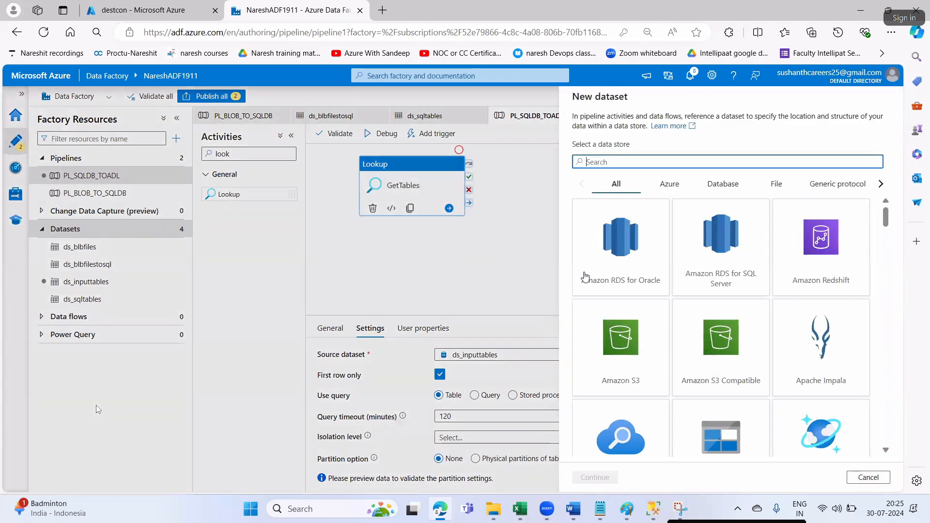
type("gen2")
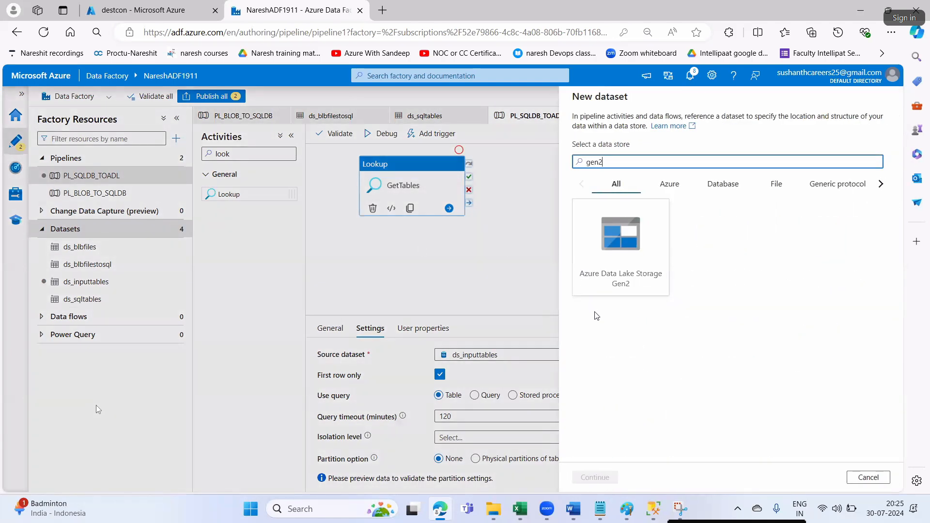
left_click(628, 261)
left_click(606, 477)
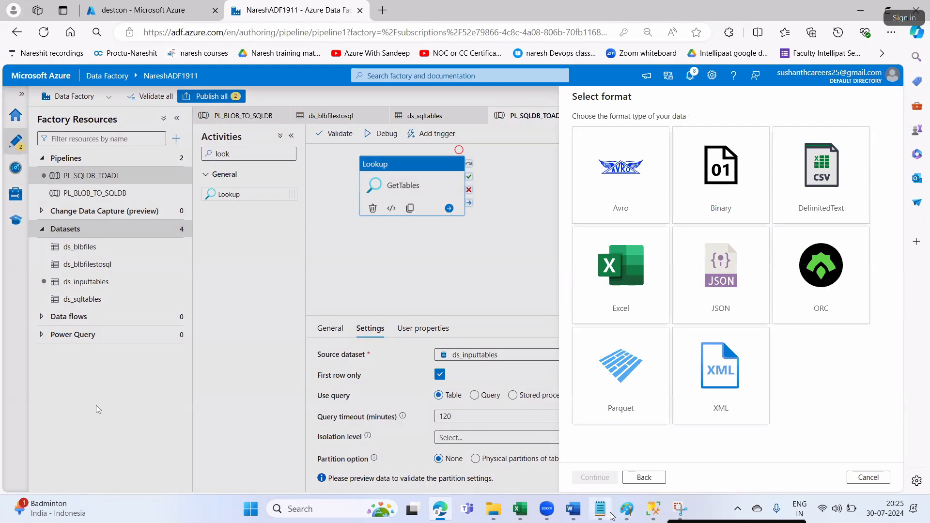
left_click(770, 185)
left_click(596, 476)
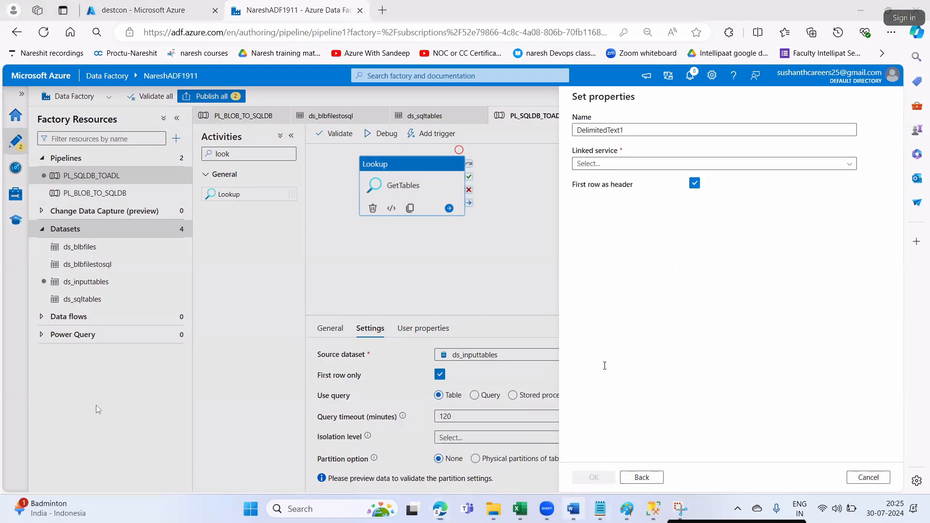
- Name the dataset ds_ADLSGen2, pasting the name copied from the notes
key("alt+Tab")
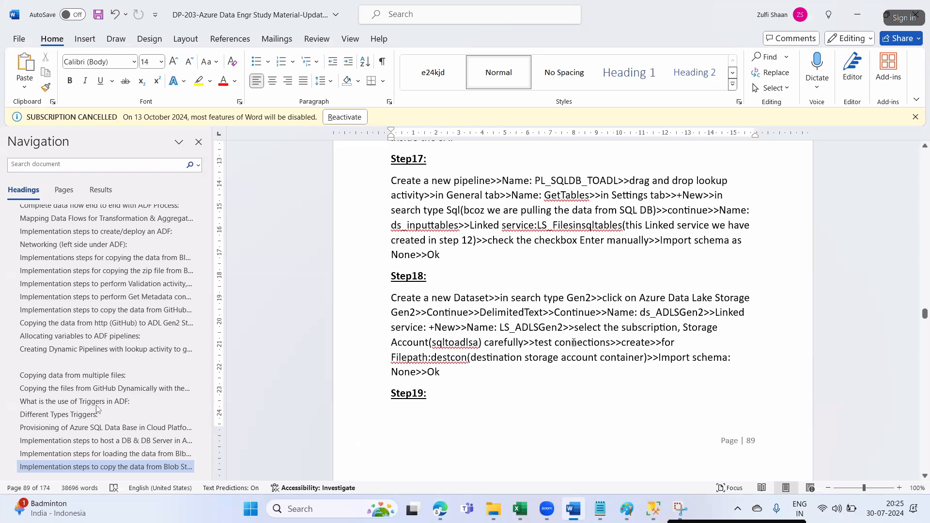
left_click_drag(642, 312, 691, 314)
key("ctrl+c")
key("alt+Tab")
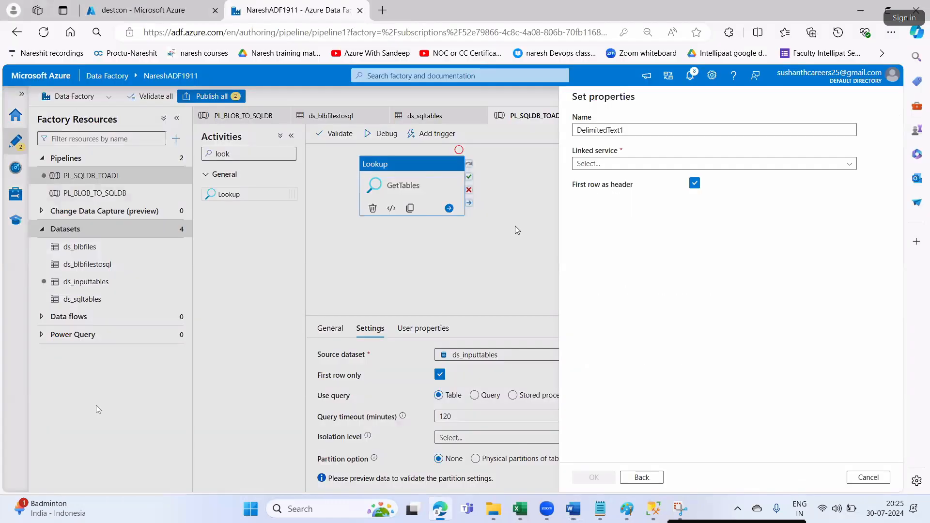
left_click_drag(627, 129, 567, 143)
key("ctrl+v")
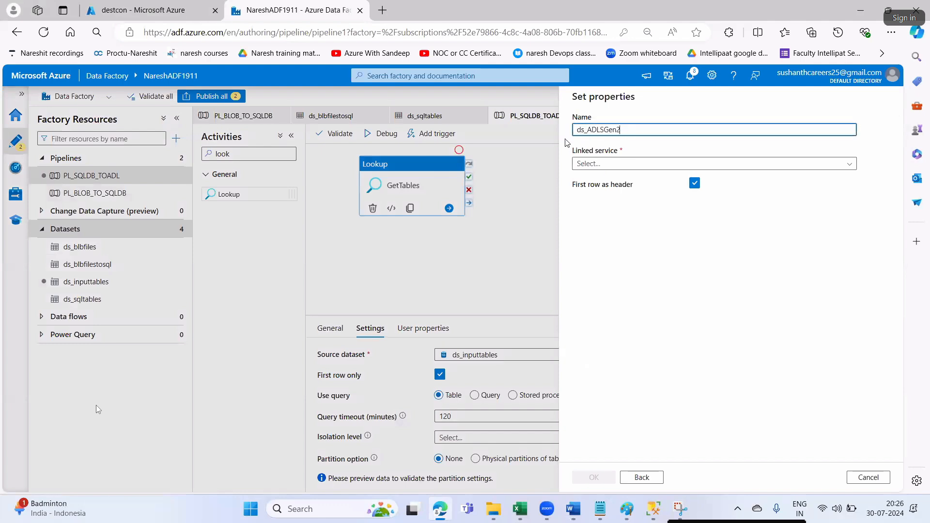
- Copy LS_ADLSGen2 from the notes and start a new linked service for the dataset
key("alt+Tab")
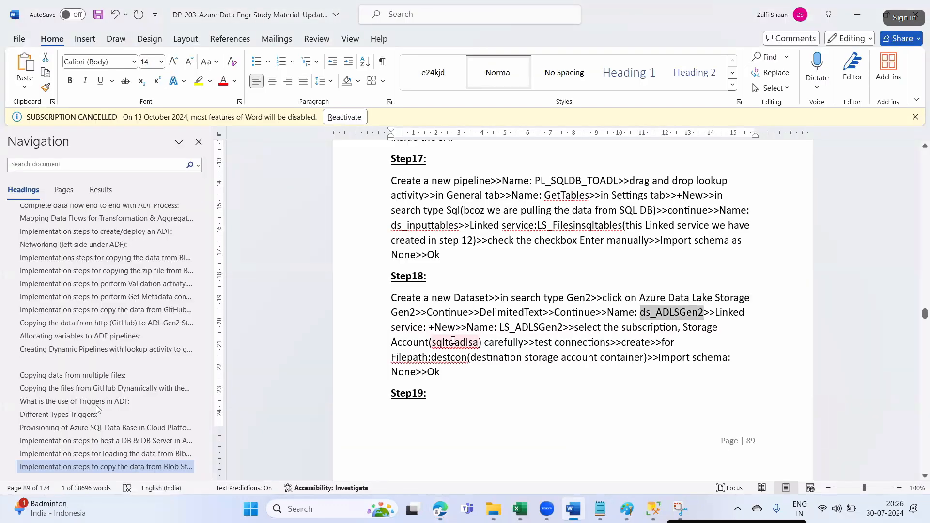
left_click(501, 328)
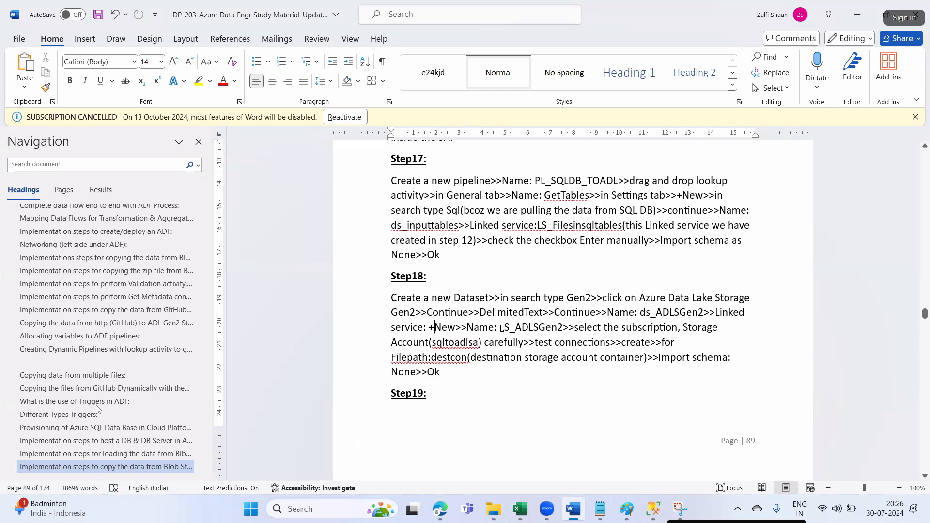
double_click(501, 328)
key("ctrl+c")
key("alt+Tab")
left_click(606, 164)
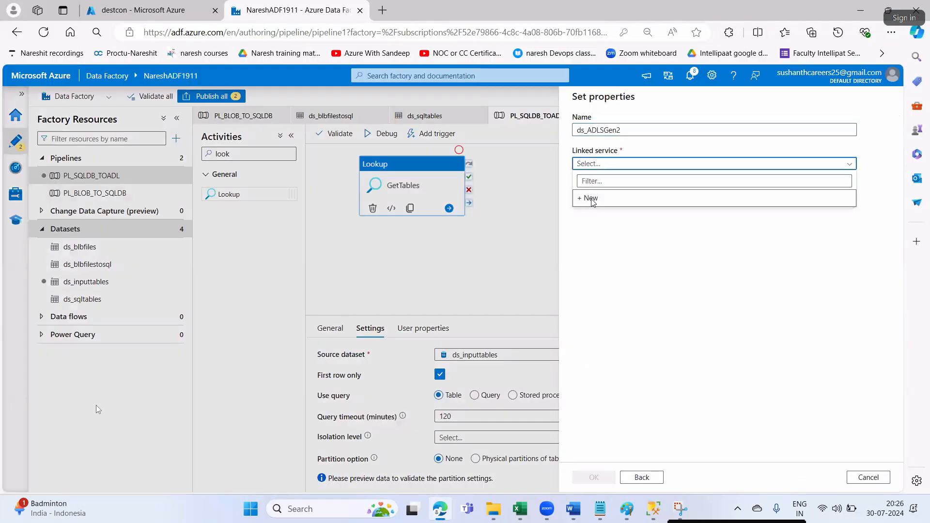
left_click(582, 195)
double_click(579, 142)
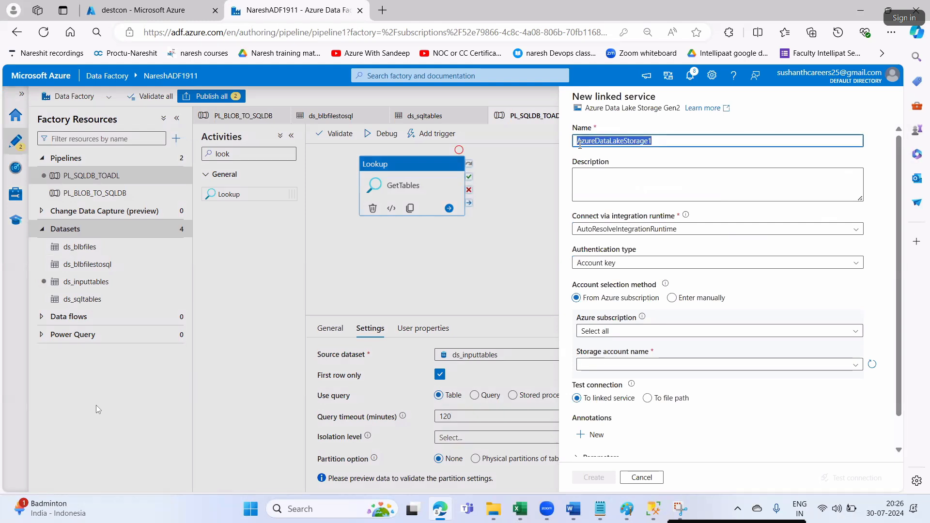
- Create linked service LS_ADLSGen2 on the Free Trial subscription and destsa1994 storage account
key("ctrl+v")
left_click(603, 332)
left_click(602, 364)
left_click(602, 366)
left_click(597, 380)
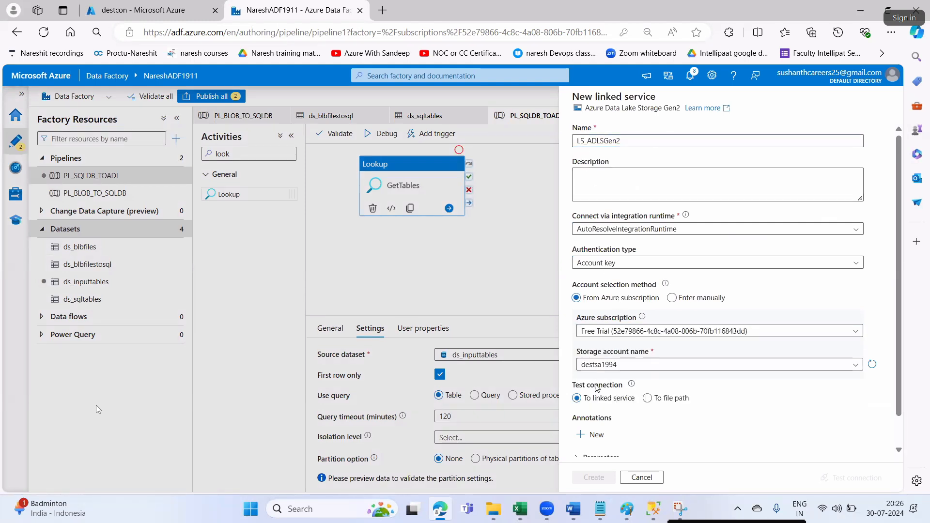
scroll(606, 459, "down", 2)
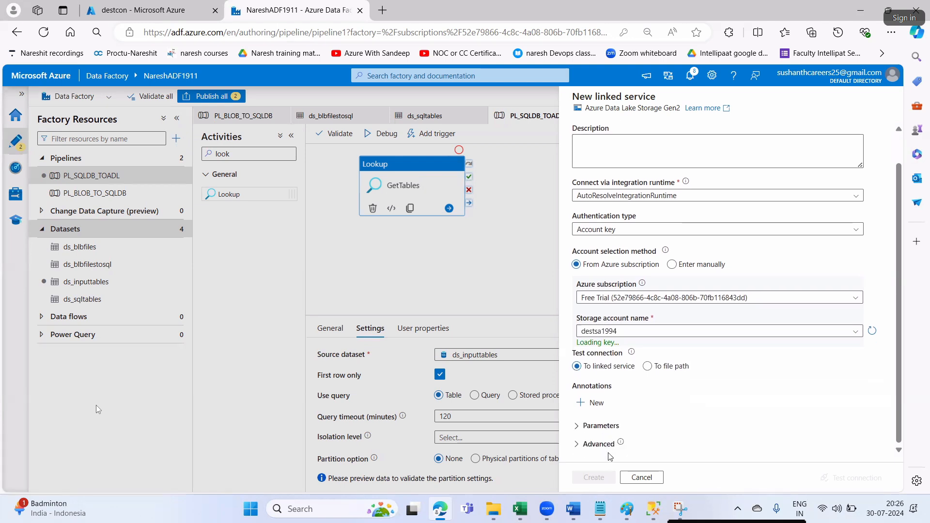
left_click(596, 479)
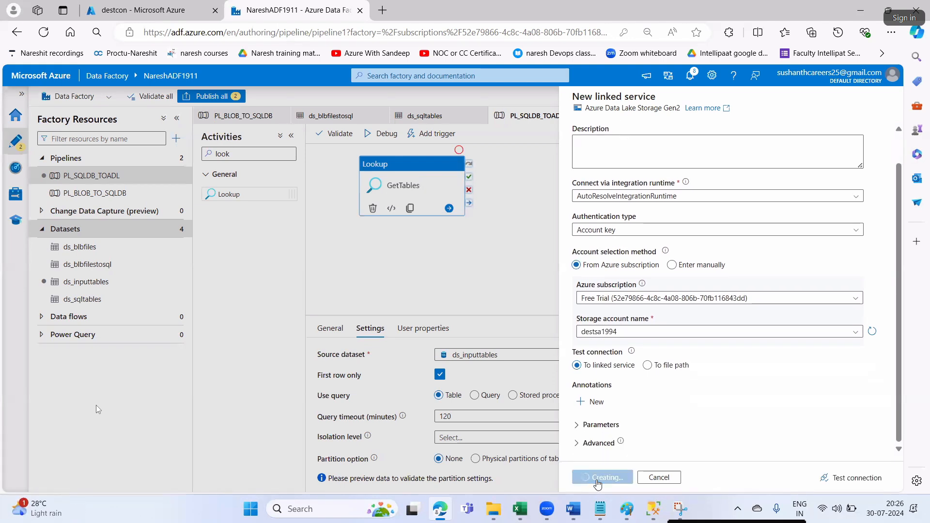
- Point ds_ADLSGen2 at the destcon container with schema import None and create it
key("alt+Tab")
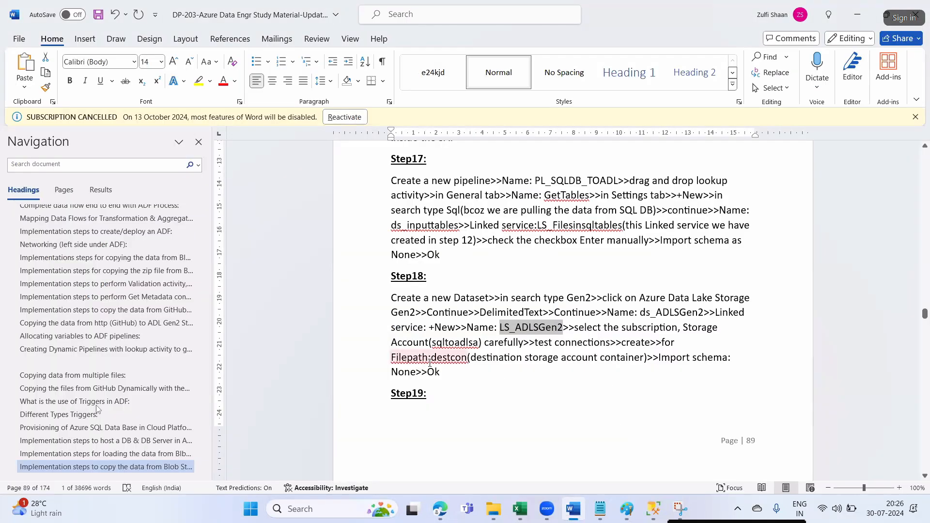
left_click(410, 359)
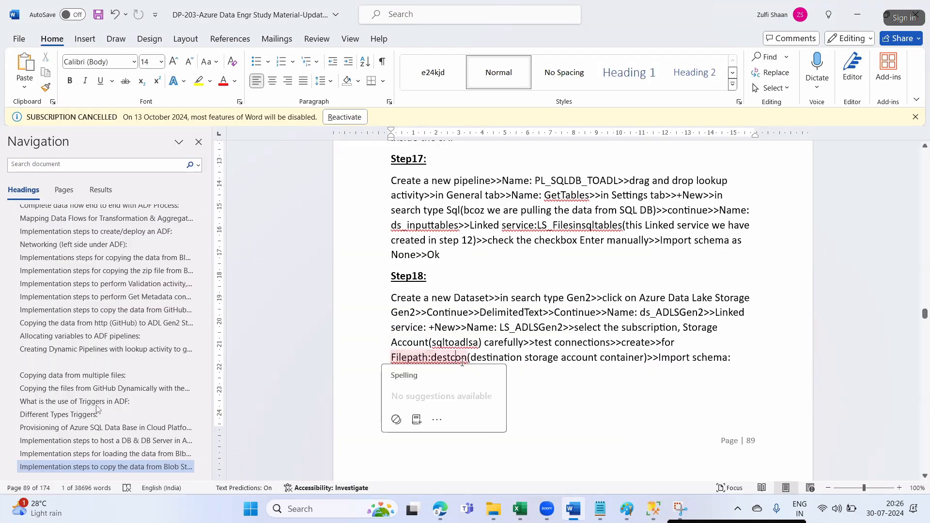
left_click(528, 393)
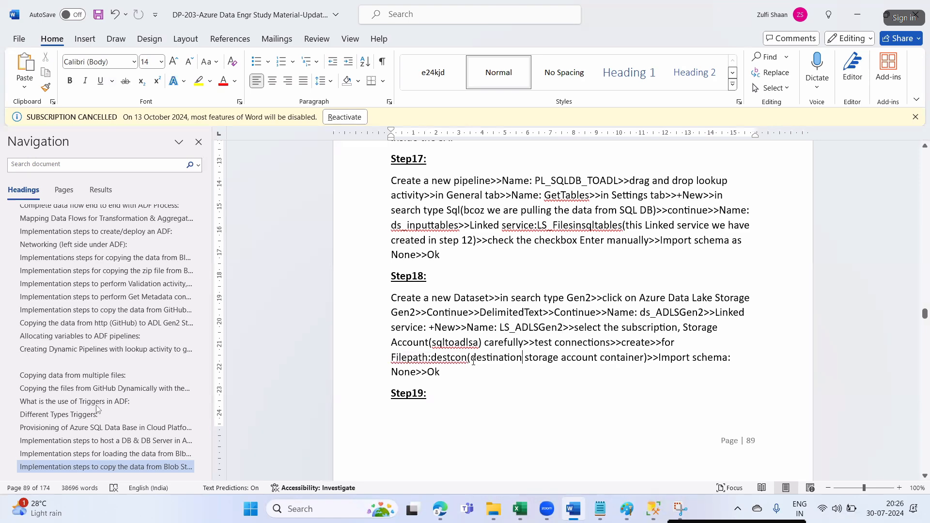
left_click_drag(432, 359, 523, 358)
key("alt+Tab")
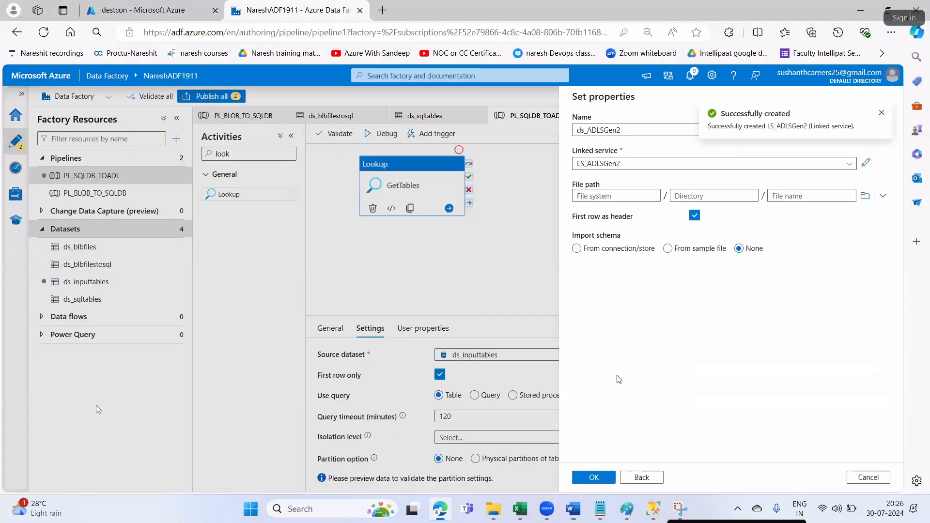
left_click(866, 198)
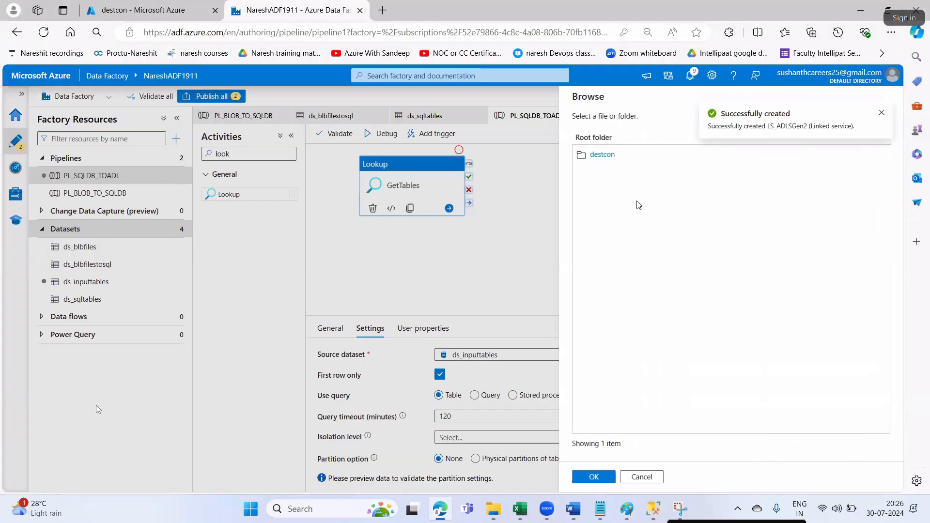
left_click(605, 479)
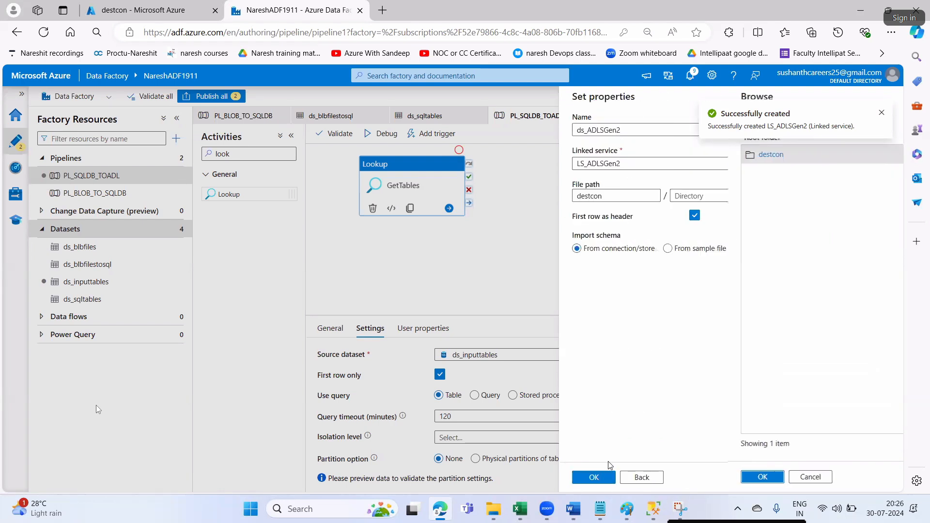
left_click(738, 248)
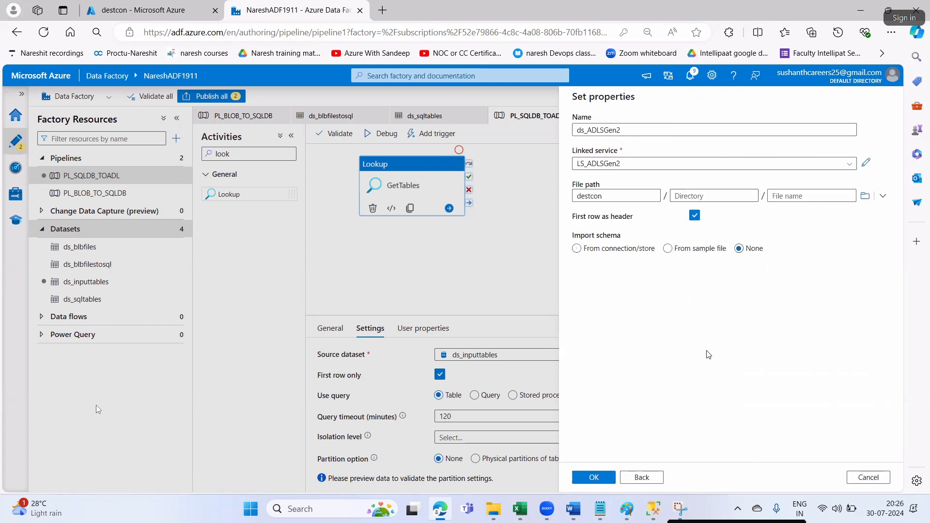
left_click(606, 477)
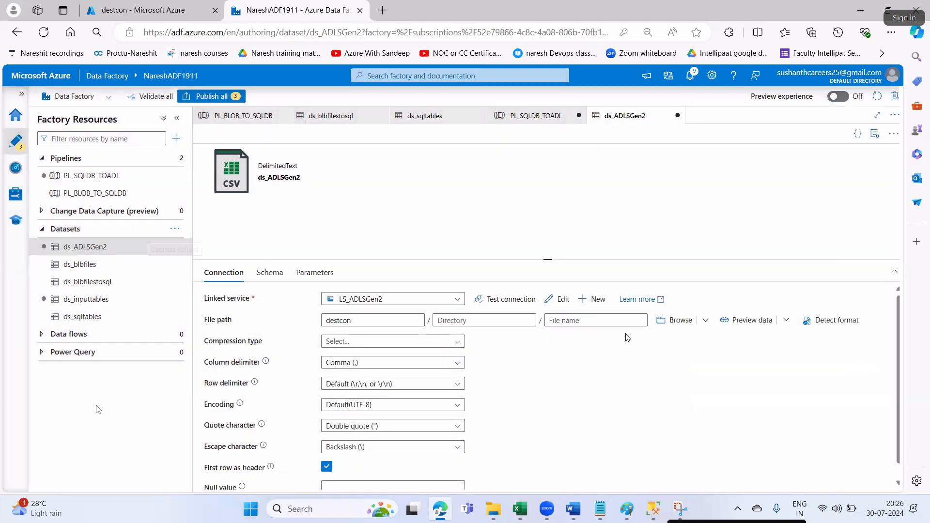
- Review the Lookup settings steps in the notes, including unchecking First row only
key("alt+Tab")
scroll(598, 345, "down", 6)
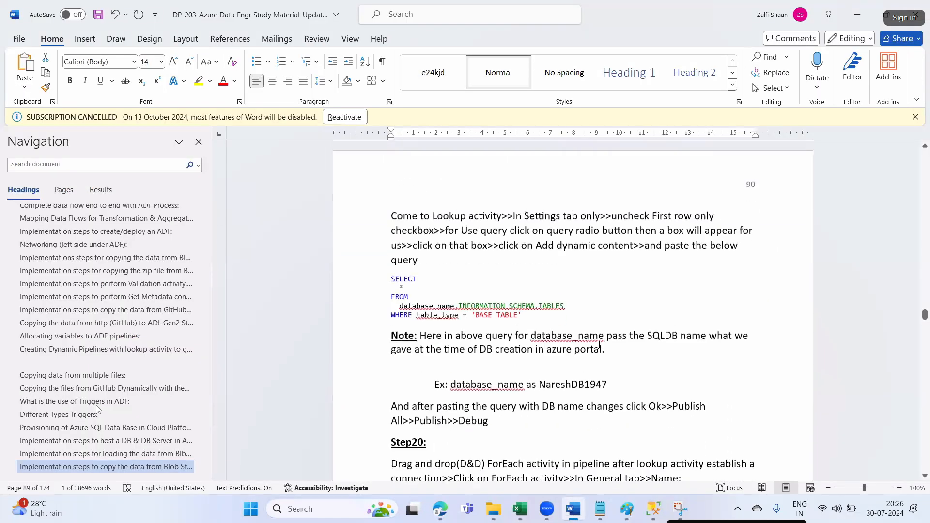
left_click_drag(524, 211, 714, 211)
left_click(535, 268)
key("alt+Tab")
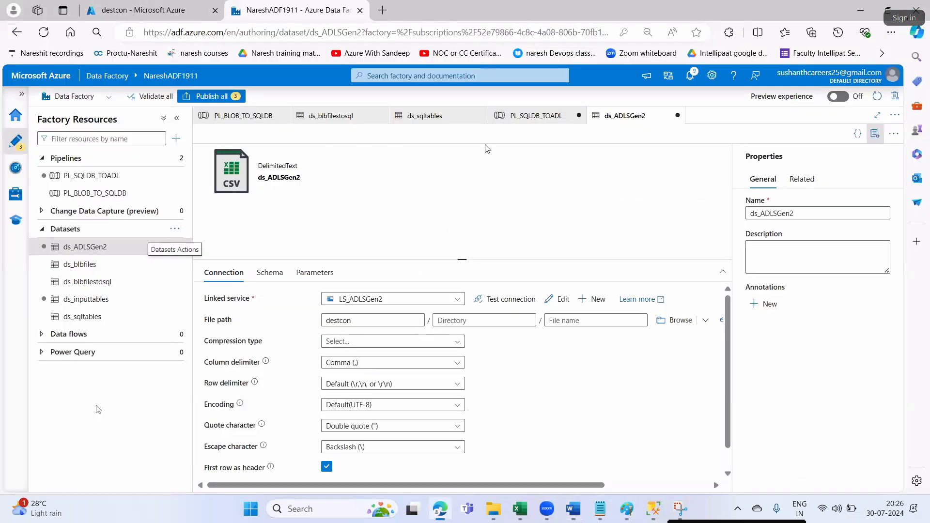
- In PL_SQLDB_TOADL, turn off First row only and switch the GetTables lookup to Query
left_click(529, 116)
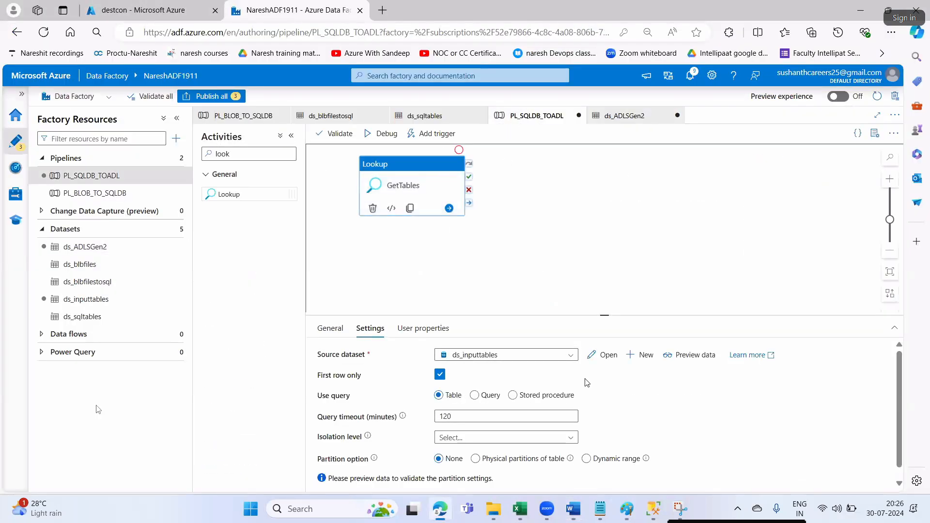
left_click(440, 376)
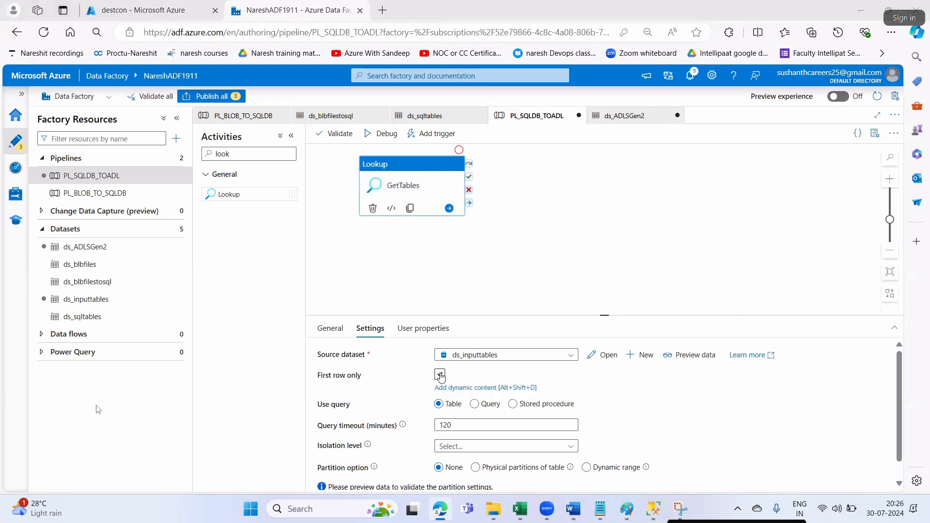
key("alt+Tab")
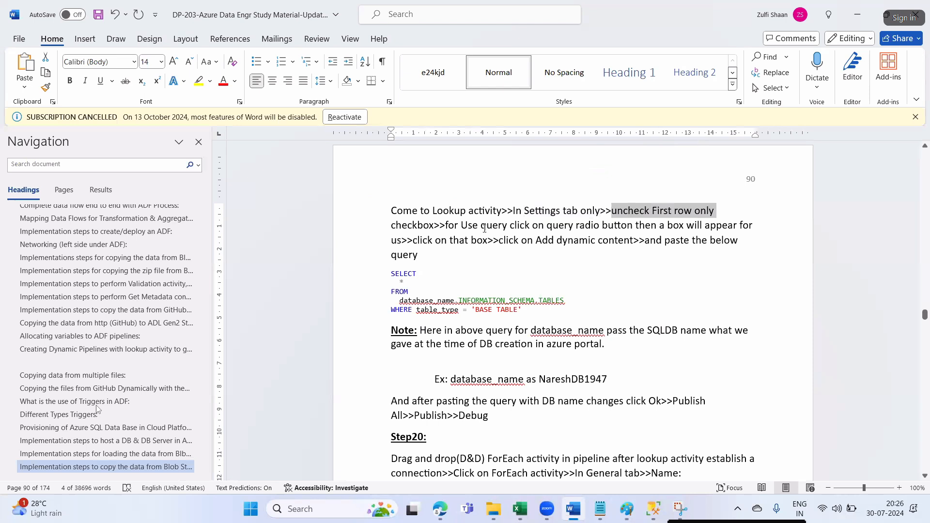
left_click_drag(462, 226, 738, 231)
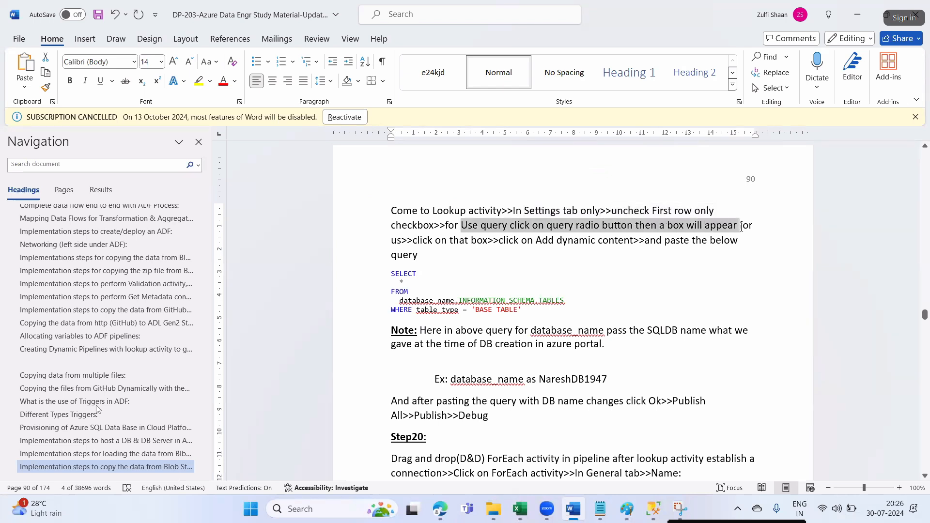
key("alt+Tab")
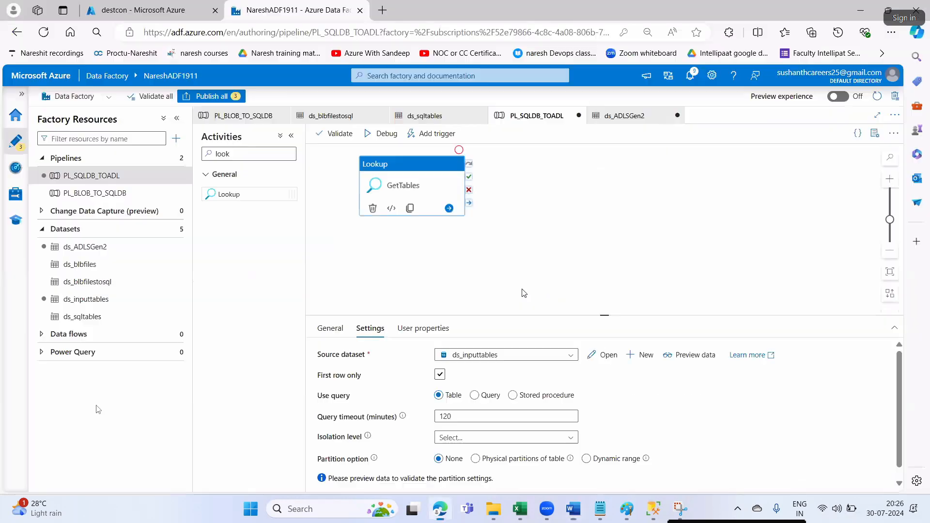
left_click(476, 406)
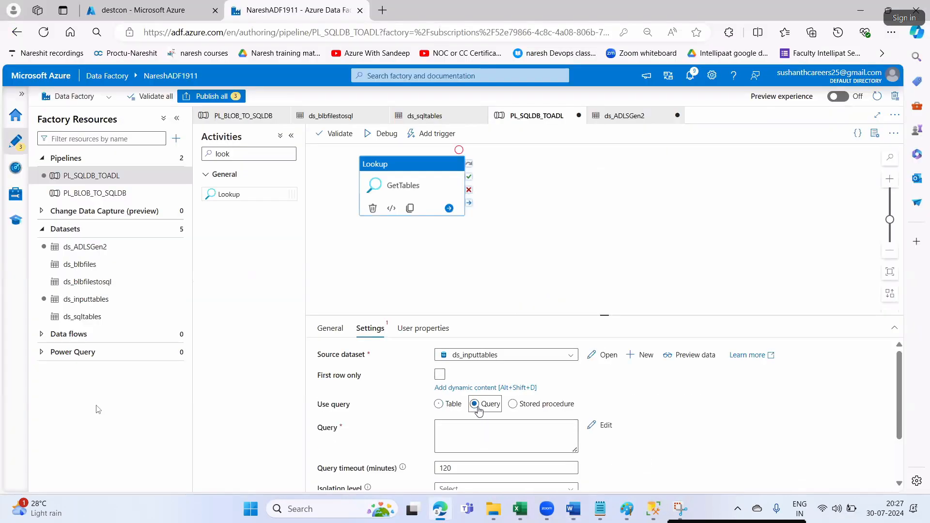
- Paste the INFORMATION_SCHEMA.TABLES SQL query from the notes into the query editor
left_click(605, 419)
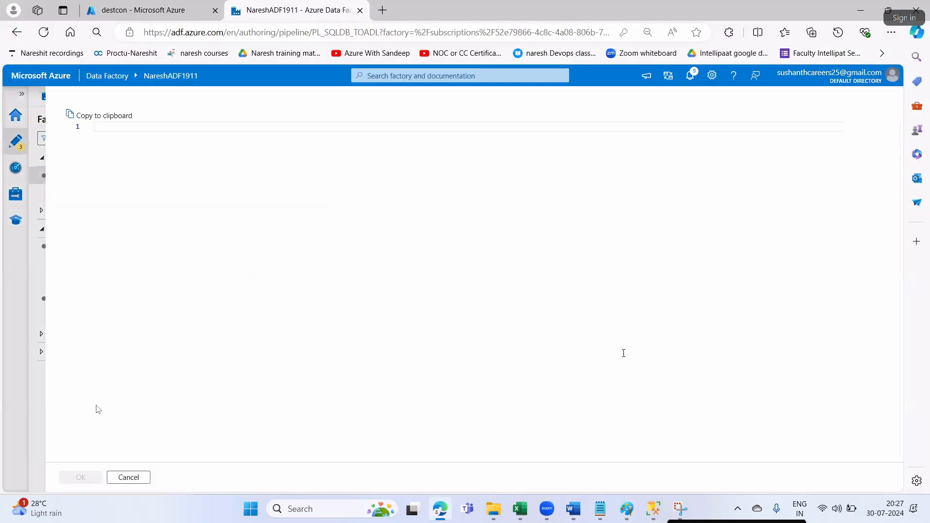
key("alt+Tab")
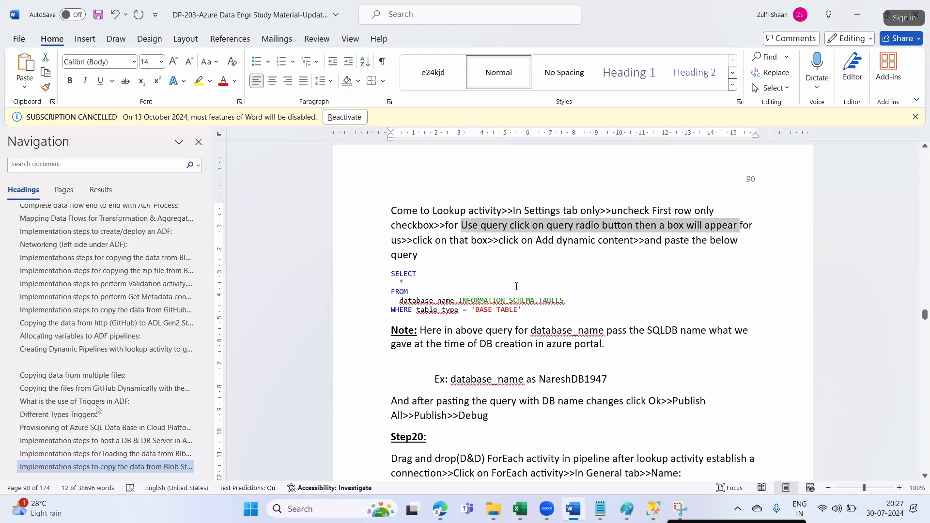
left_click_drag(436, 242, 635, 240)
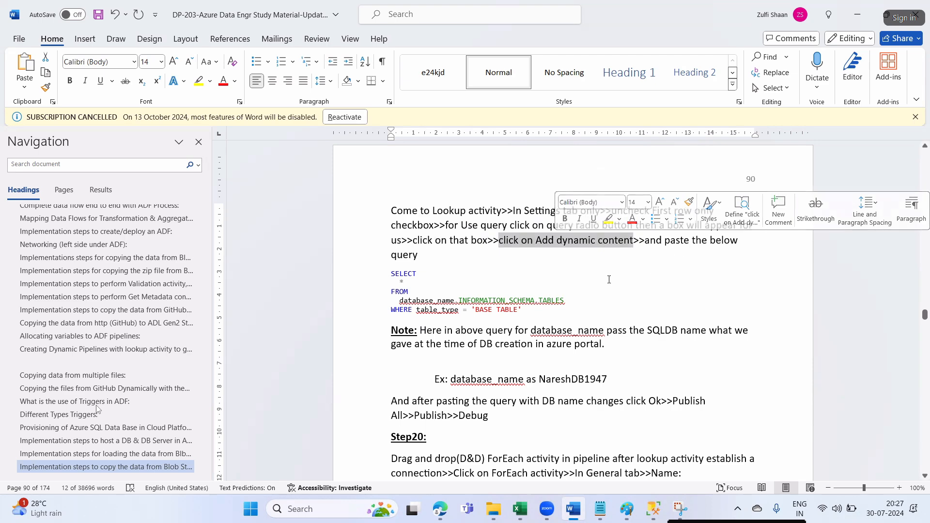
scroll(465, 276, "down", 2)
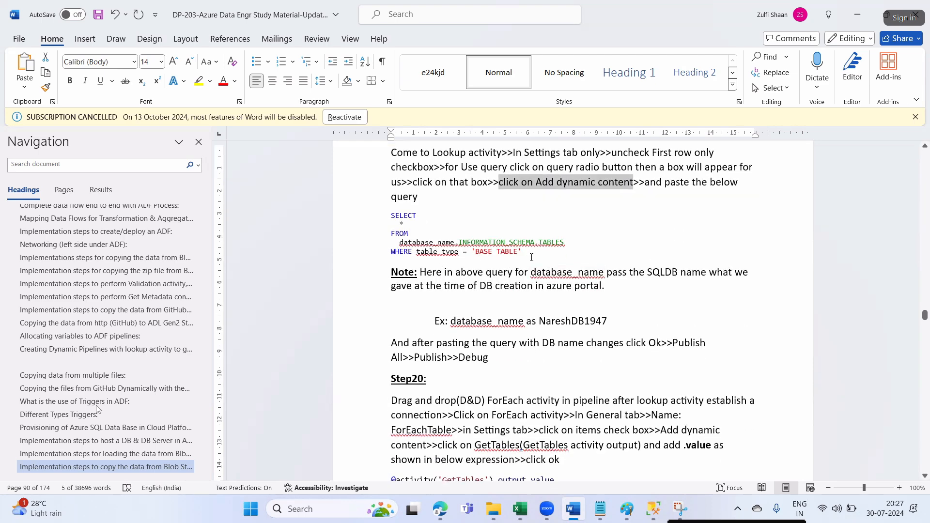
left_click_drag(518, 253, 391, 215)
key("ctrl+c")
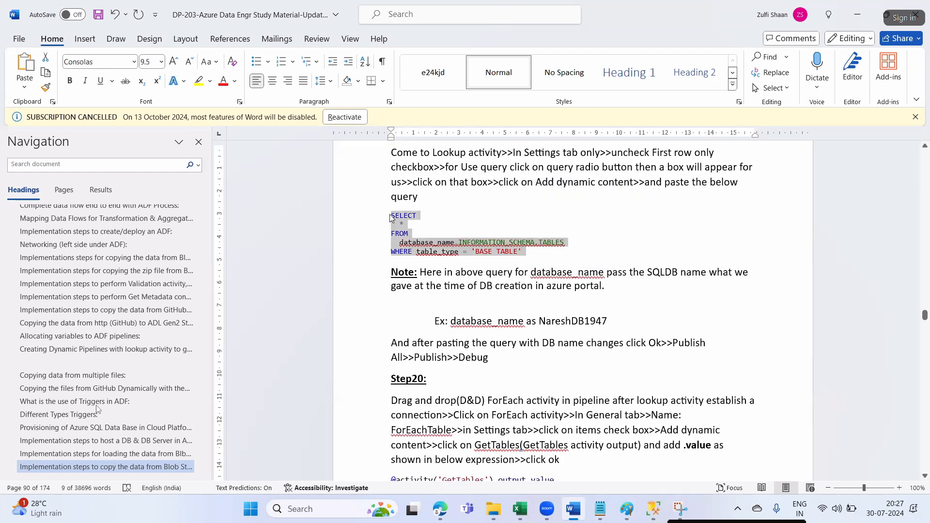
key("alt+Tab")
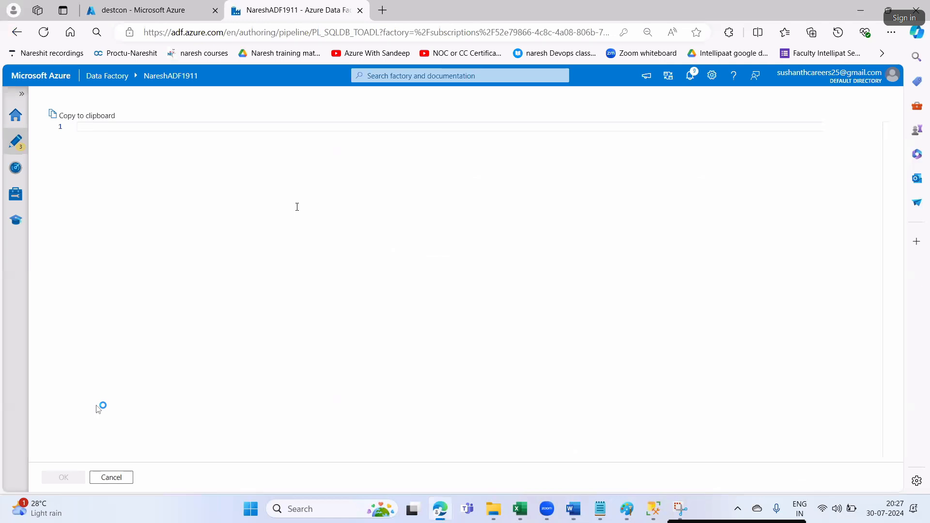
key("ctrl+v")
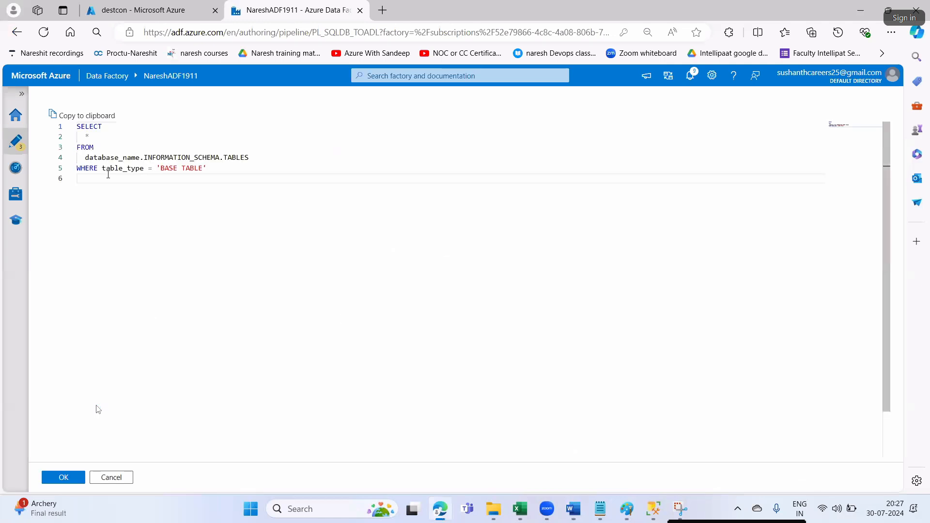
- Mark the database_name placeholder and read the note explaining it comes from DB creation
left_click_drag(95, 157, 136, 157)
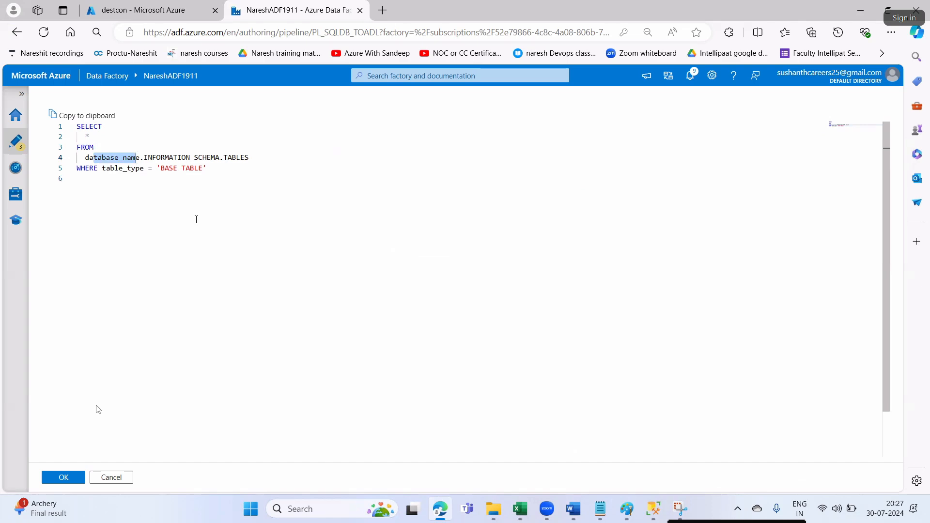
left_click(573, 509)
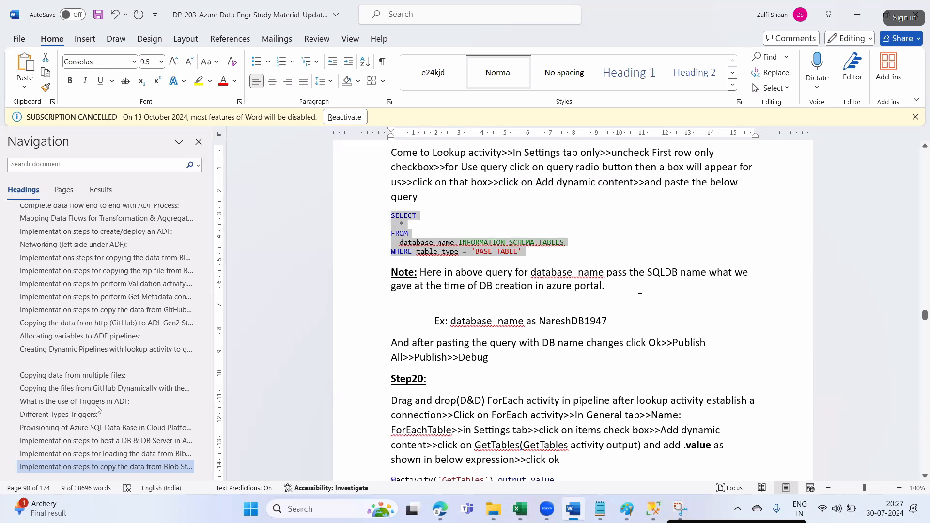
left_click_drag(486, 274, 611, 287)
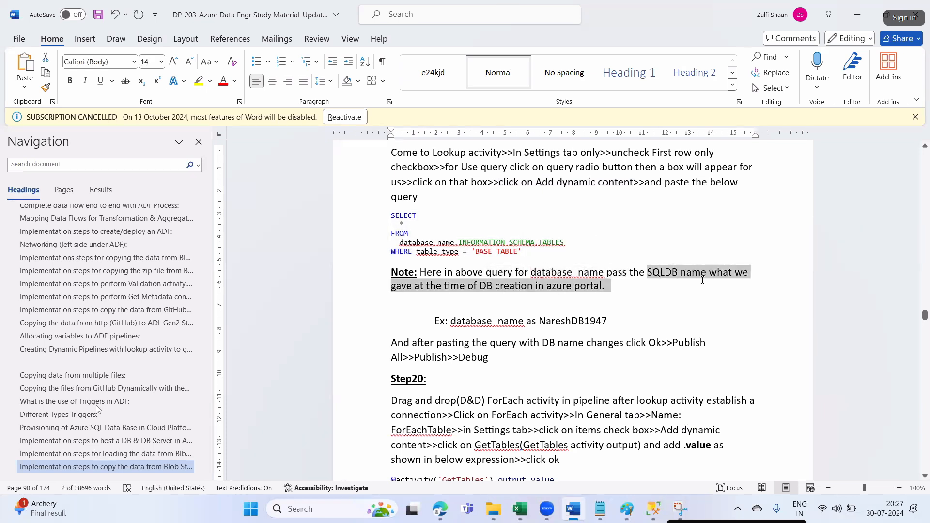
left_click_drag(459, 285, 586, 288)
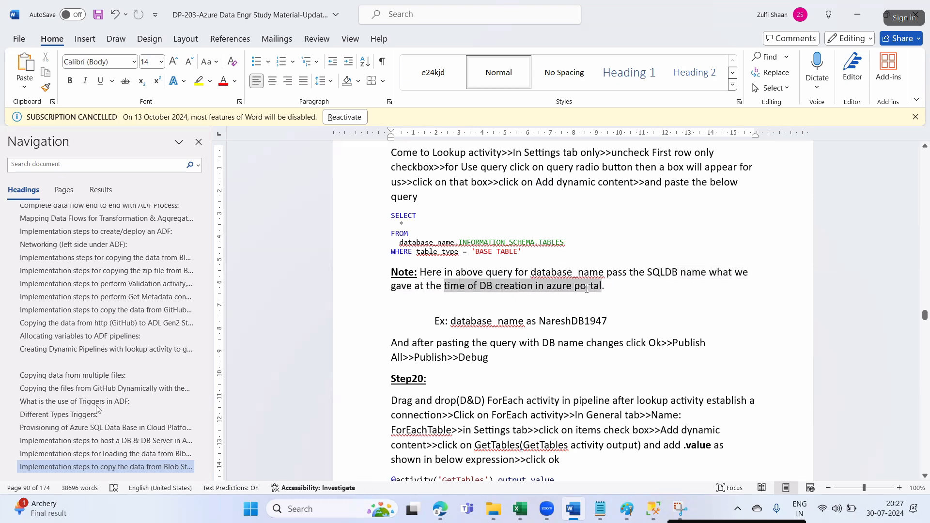
left_click(555, 301)
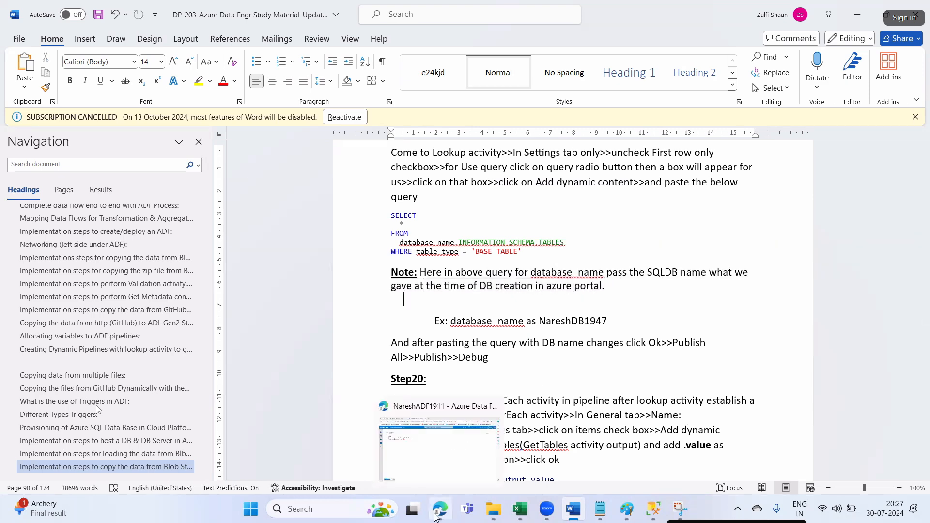
left_click(434, 516)
- Open SQL databases in the Azure portal and confirm the database is named DBinCloud
left_click(149, 17)
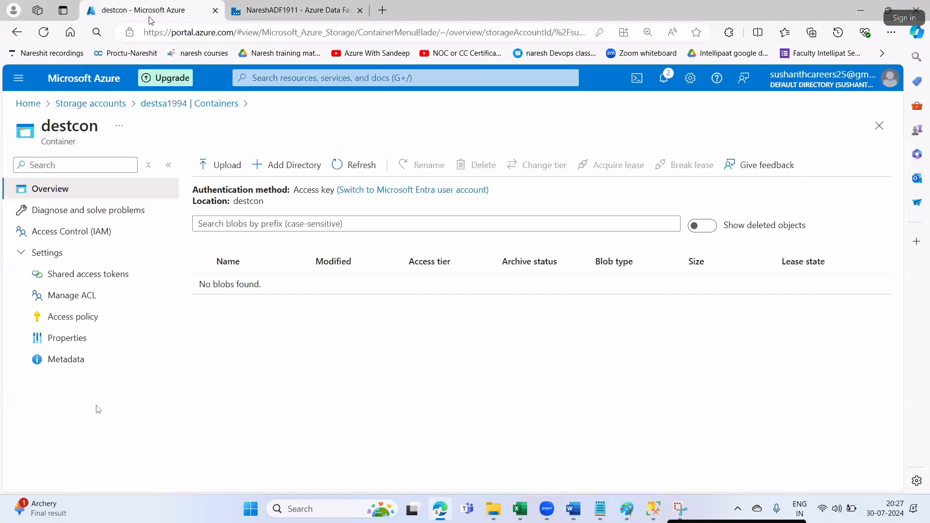
left_click(28, 103)
left_click(269, 165)
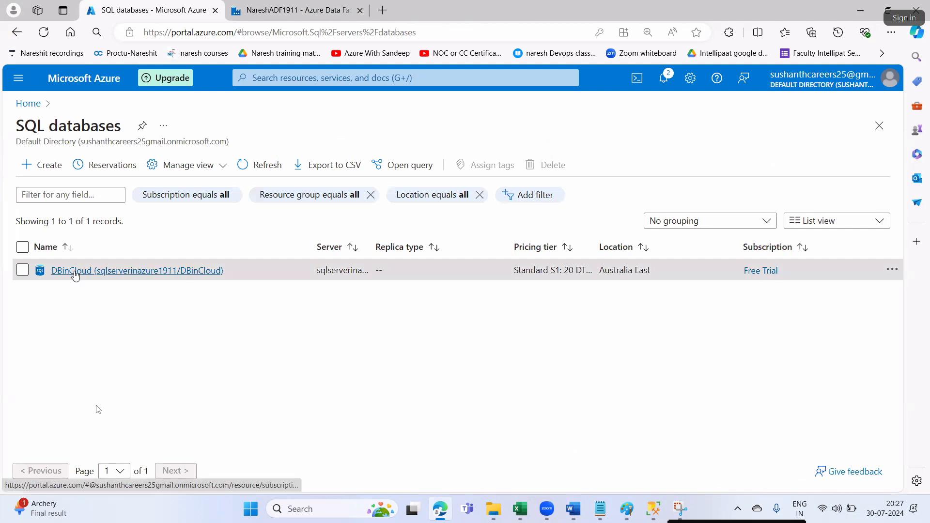
left_click(75, 274)
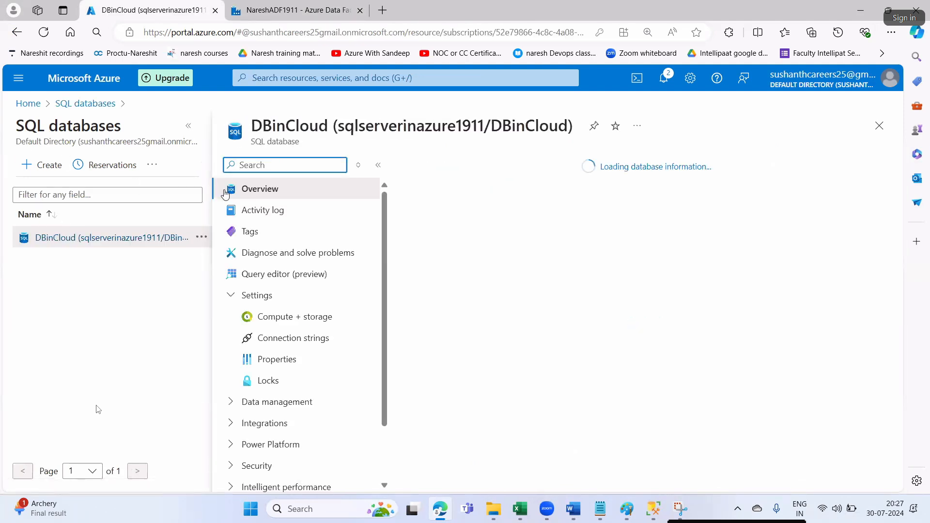
- Replace database_name in the lookup query with DBinCloud
left_click(293, 13)
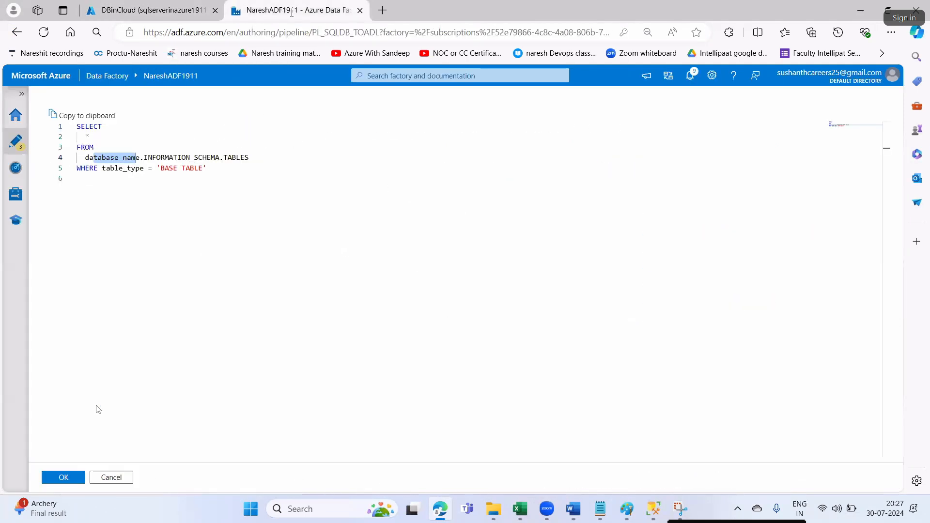
left_click(140, 158)
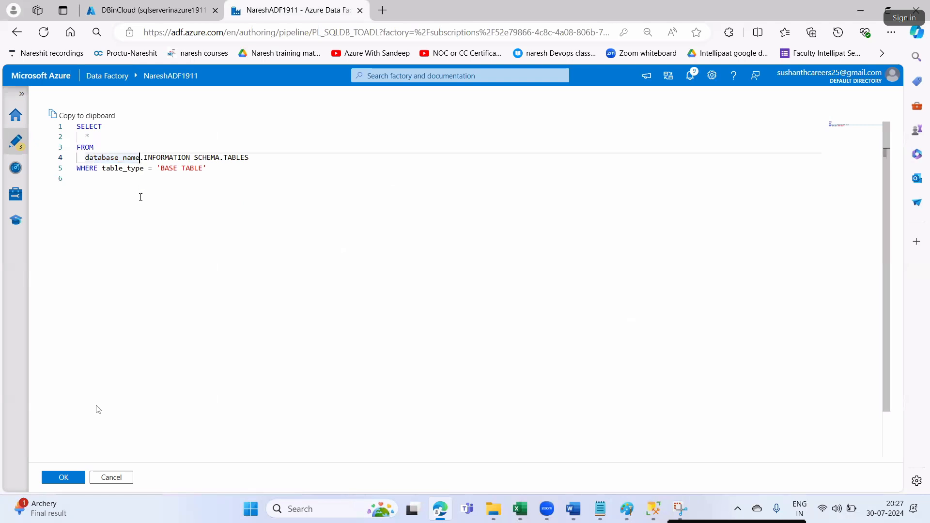
key("BackSpace")
key("BackSpace")
key("BackSpace")
key("BackSpace")
key("BackSpace")
key("BackSpace")
key("BackSpace")
key("BackSpace")
key("BackSpace")
key("BackSpace")
key("BackSpace")
key("BackSpace")
key("BackSpace")
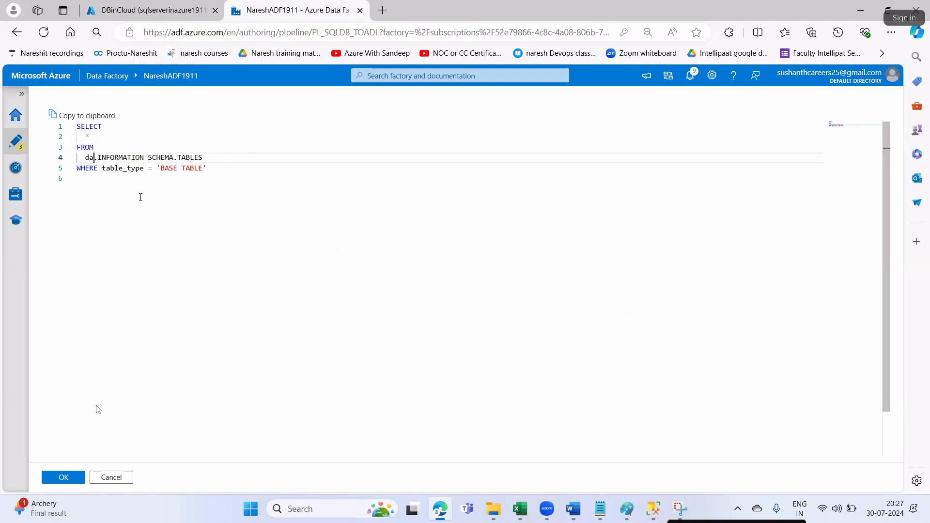
type("DBinCloud")
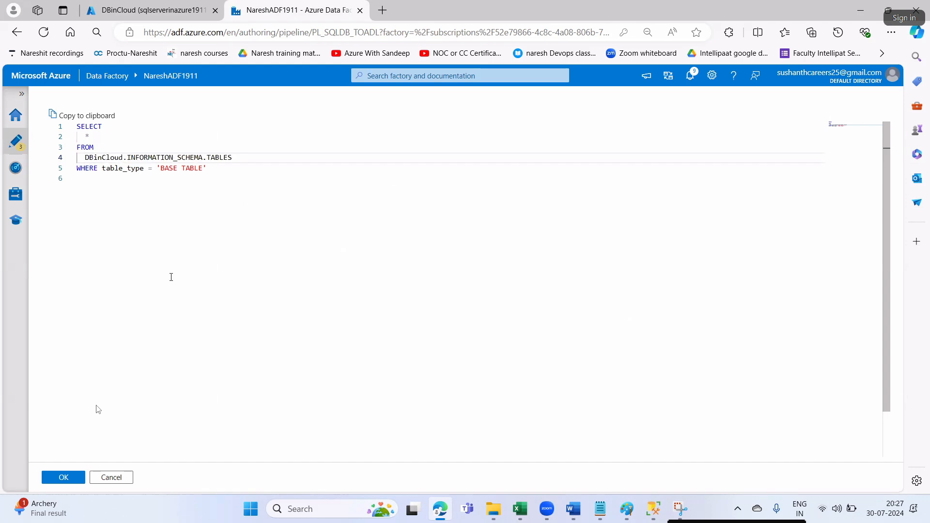
key("alt+Tab")
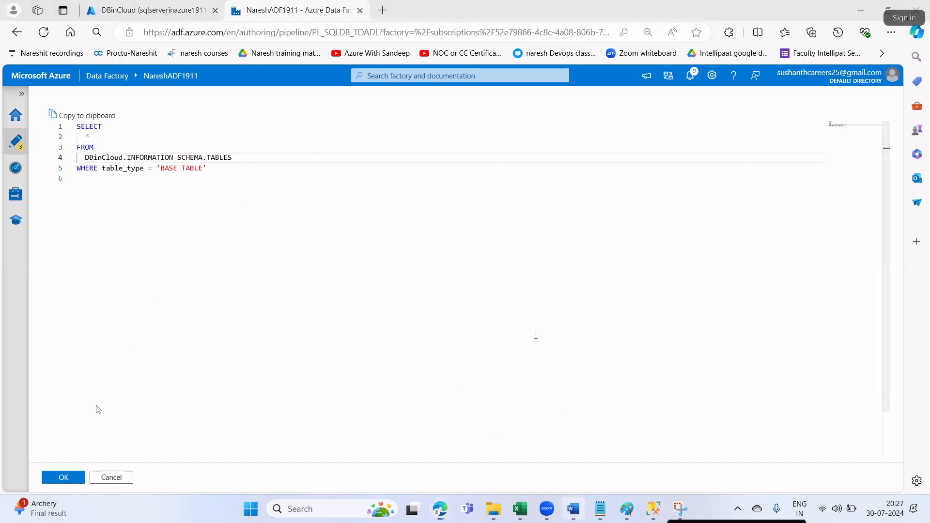
left_click_drag(499, 286, 544, 286)
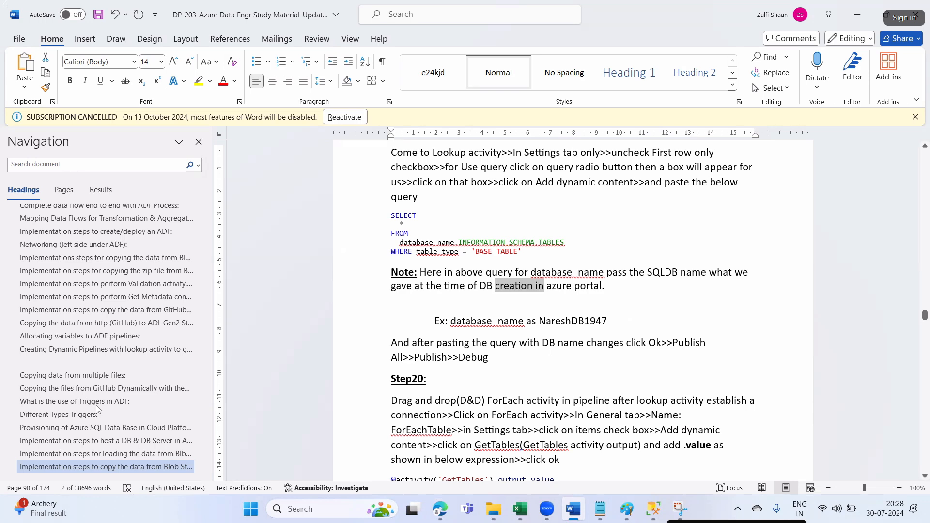
key("alt+Tab")
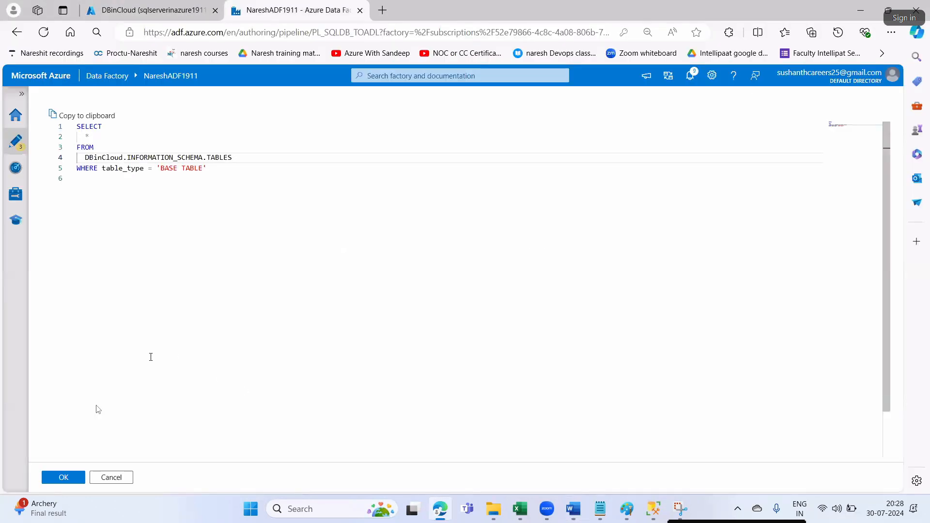
- Confirm the lookup query and publish all pending changes
left_click(75, 478)
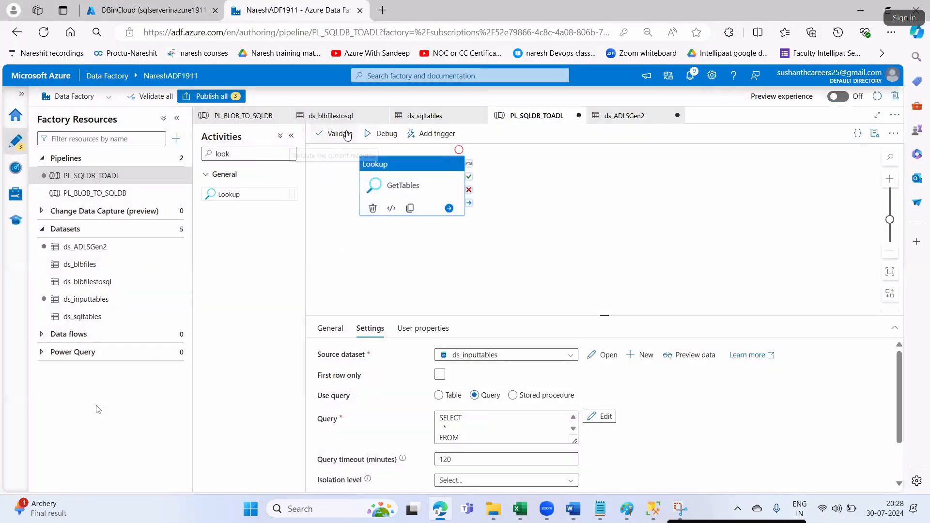
left_click(210, 96)
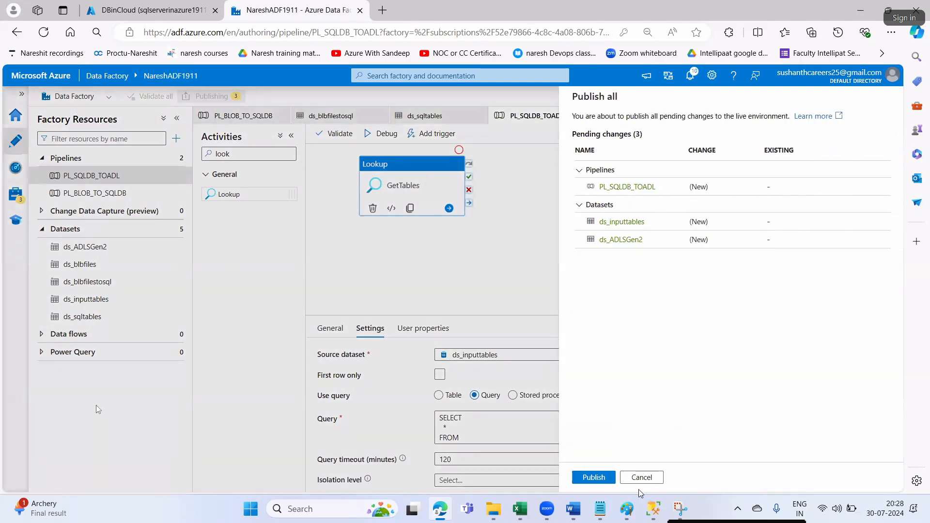
left_click(593, 477)
- Read the ForEach instruction in the notes and copy the name ForEachTable
left_click(573, 509)
left_click(625, 358)
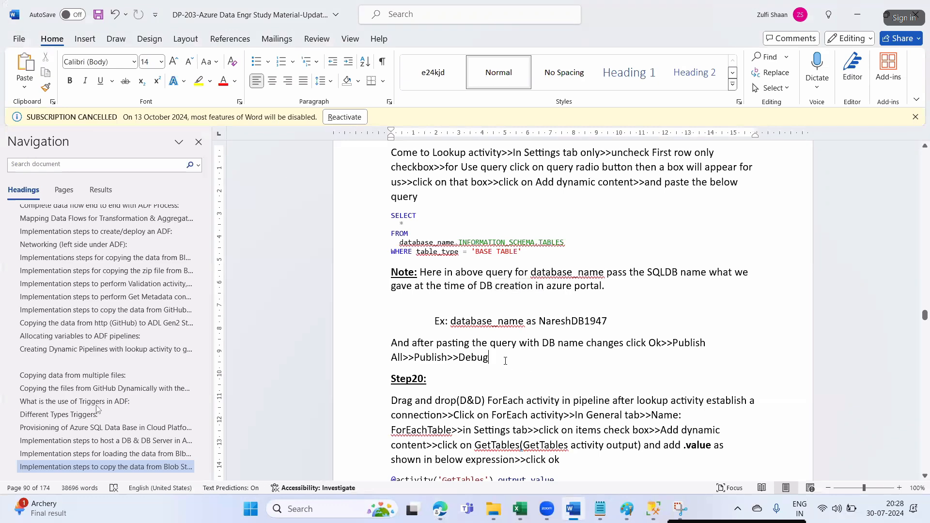
double_click(477, 357)
scroll(528, 388, "down", 2)
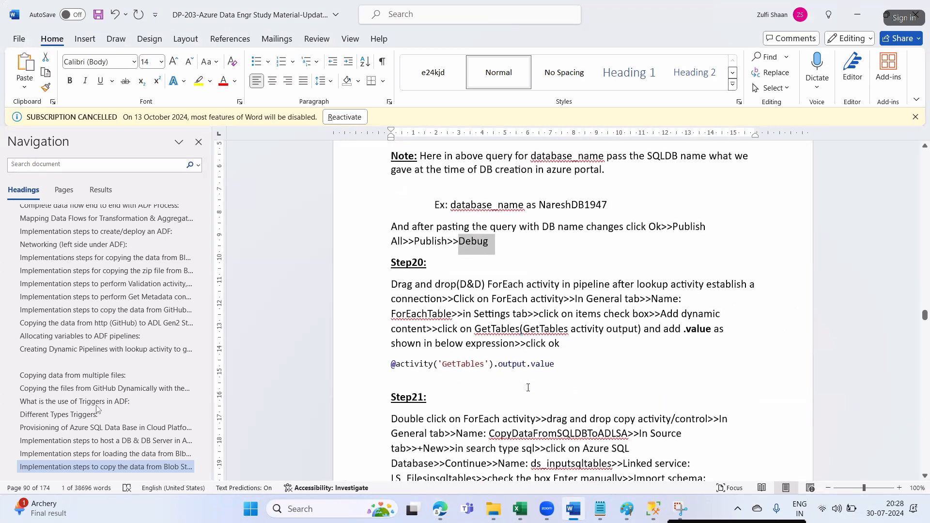
left_click(467, 241)
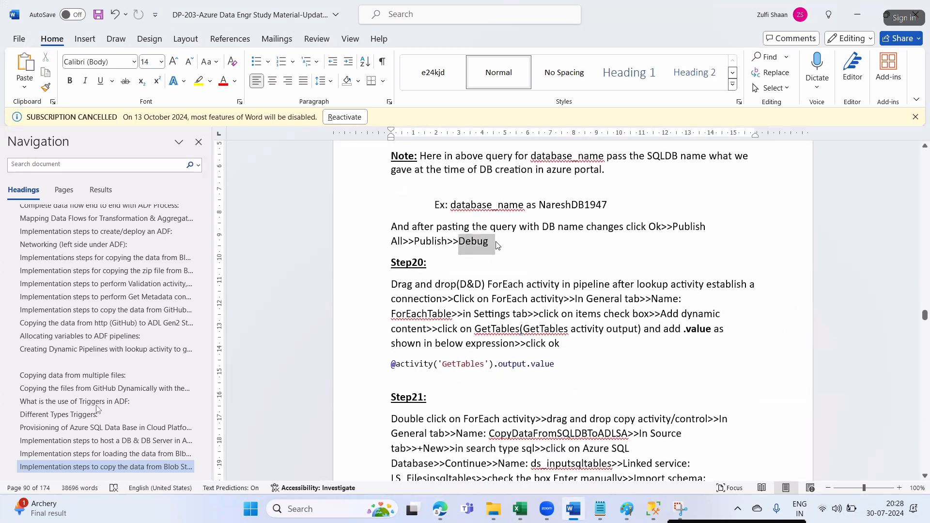
left_click_drag(392, 284, 635, 286)
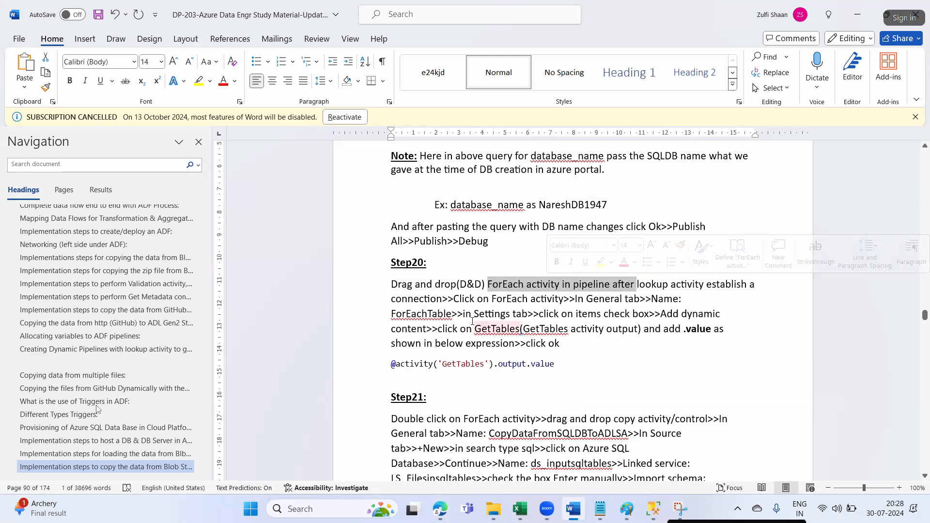
double_click(433, 313)
key("ctrl+c")
key("alt+Tab")
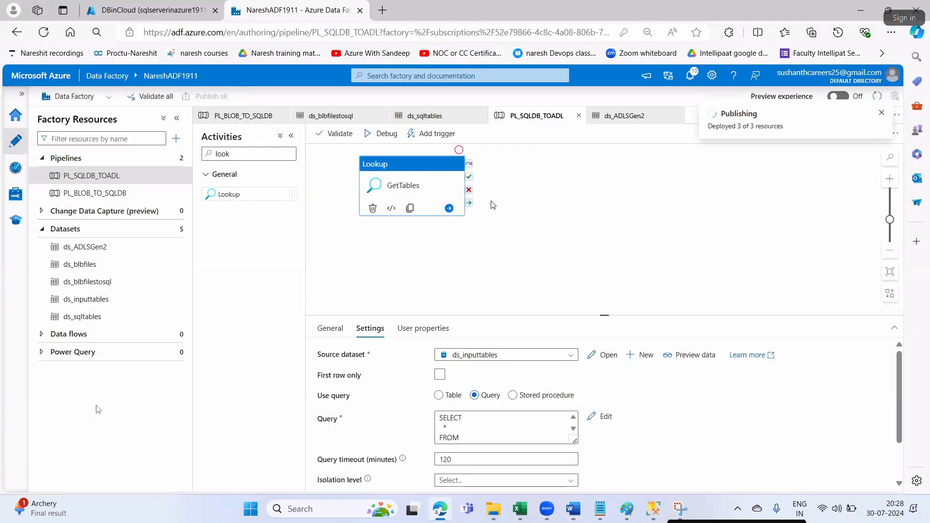
- Move the GetTables lookup slightly lower and clear the activity search box
left_click_drag(433, 165, 432, 181)
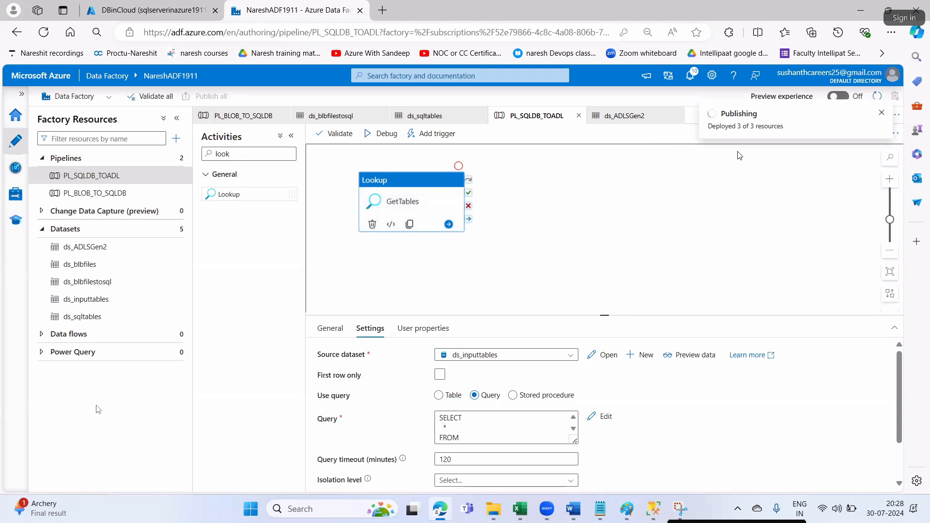
left_click(258, 153)
key("BackSpace")
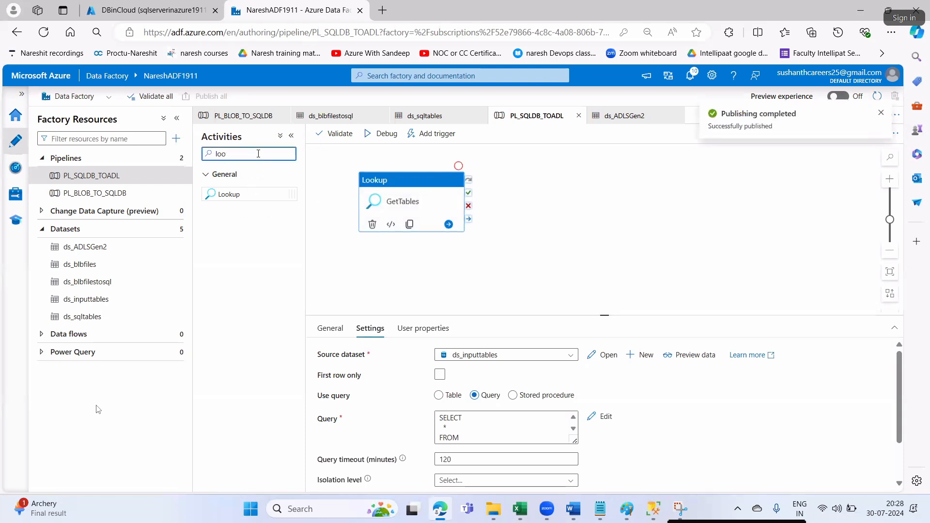
key("BackSpace")
key("BackSpace")
key("BackSpace")
- Add a ForEach activity beside GetTables and connect it to run on GetTables success
type("for")
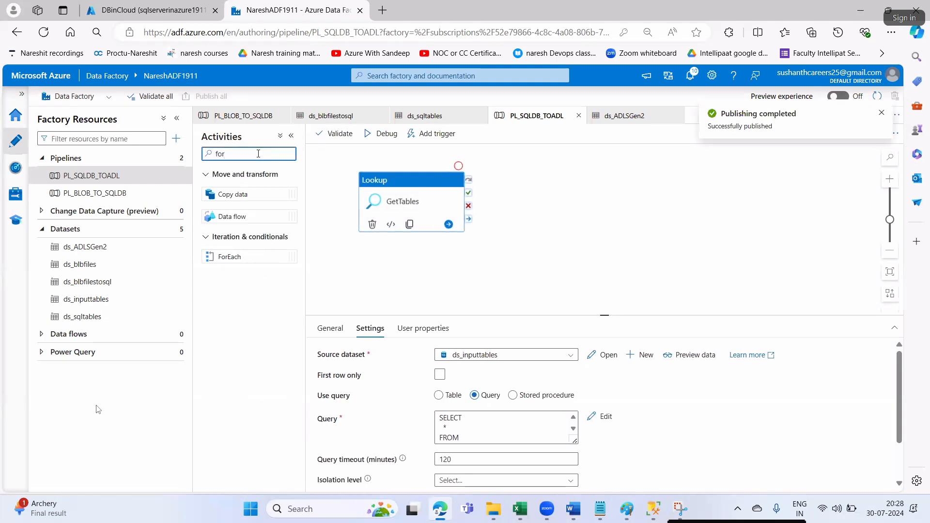
left_click_drag(229, 257, 542, 213)
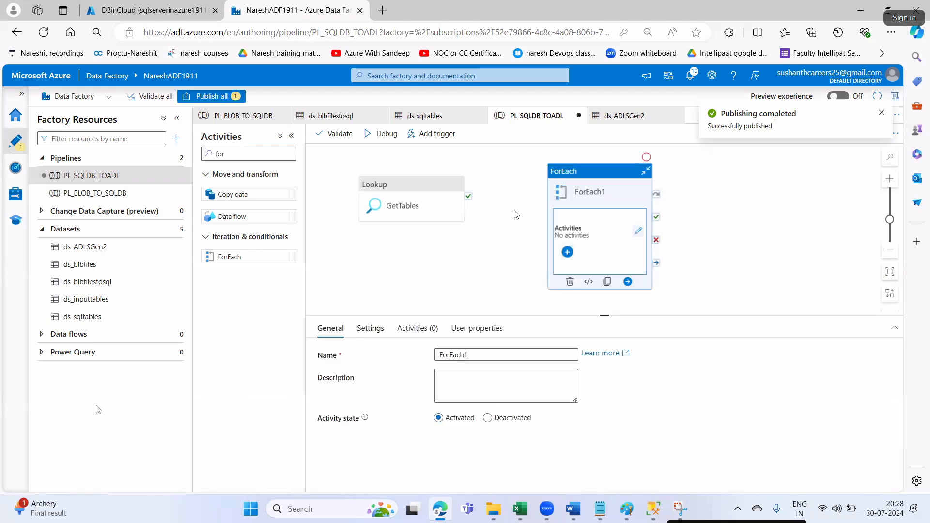
left_click_drag(467, 195, 584, 182)
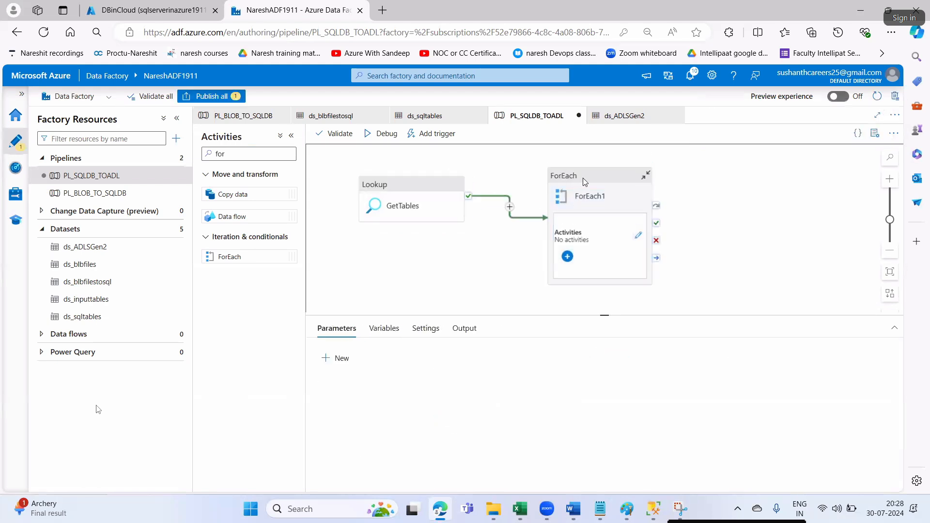
- Rename the ForEach1 activity to ForEachTable
left_click(584, 183)
left_click_drag(470, 355, 497, 407)
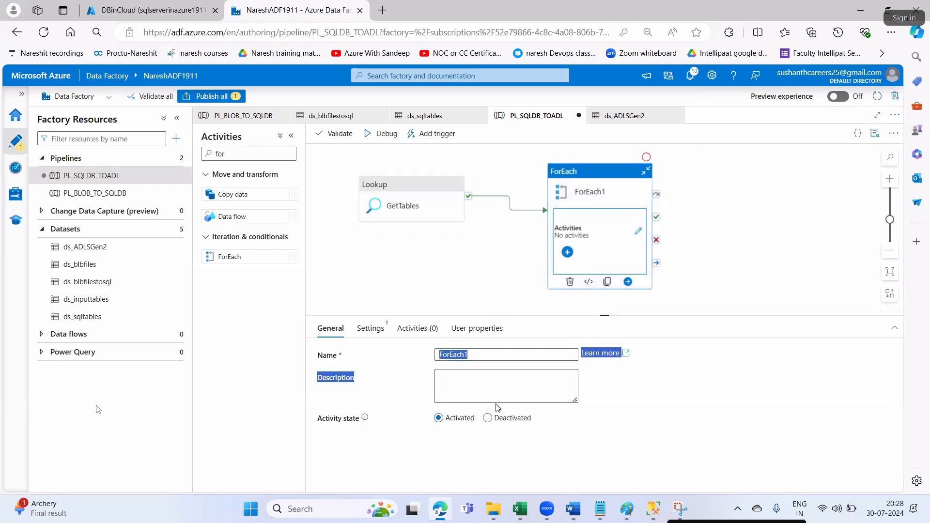
key("alt+Tab")
key("alt+Tab")
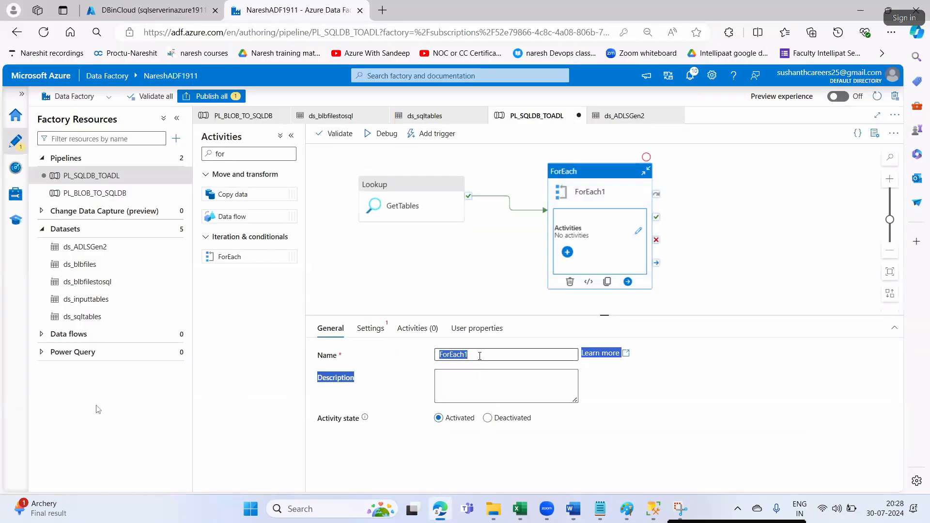
left_click(479, 356)
key("BackSpace")
key("BackSpace")
key("BackSpace")
key("BackSpace")
key("BackSpace")
key("BackSpace")
key("BackSpace")
key("ctrl+v")
key("alt+Tab")
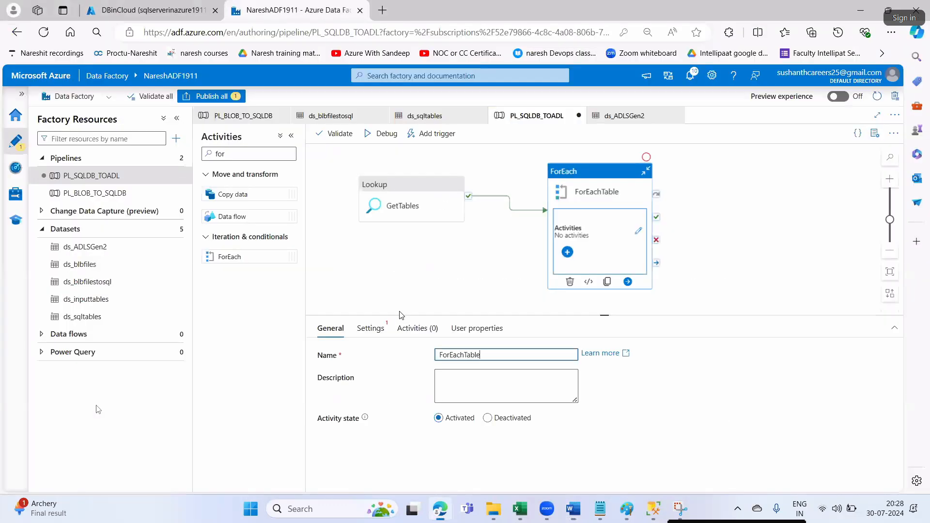
key("alt+Tab")
- Show ForEachTable's Settings and check the notes for the Items expression
left_click(370, 328)
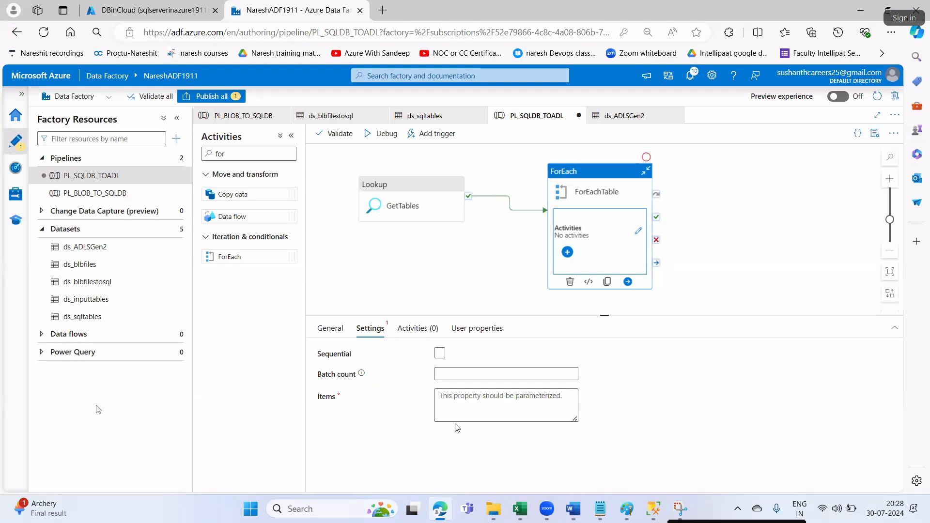
key("alt+Tab")
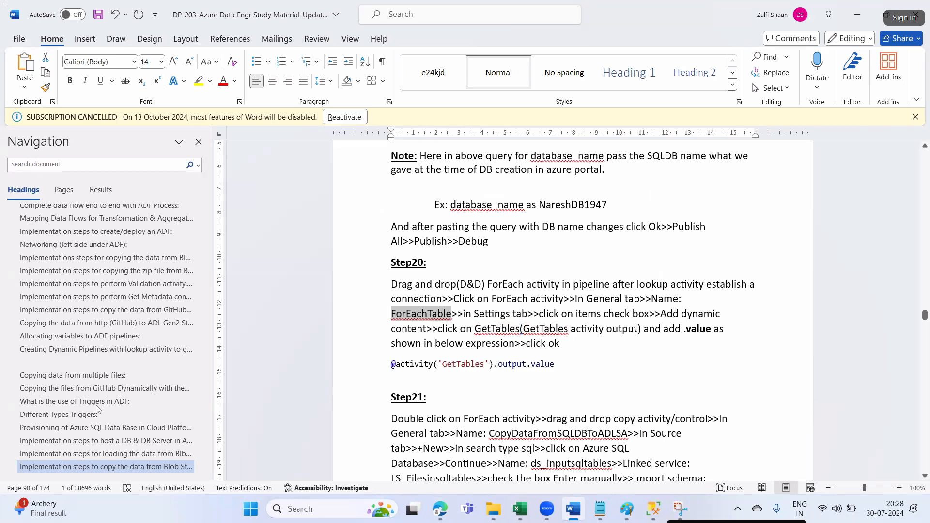
key("alt+Tab")
- Open the dynamic-content editor for Items and check the Step20 notes for the expression
mouse_move(492, 411)
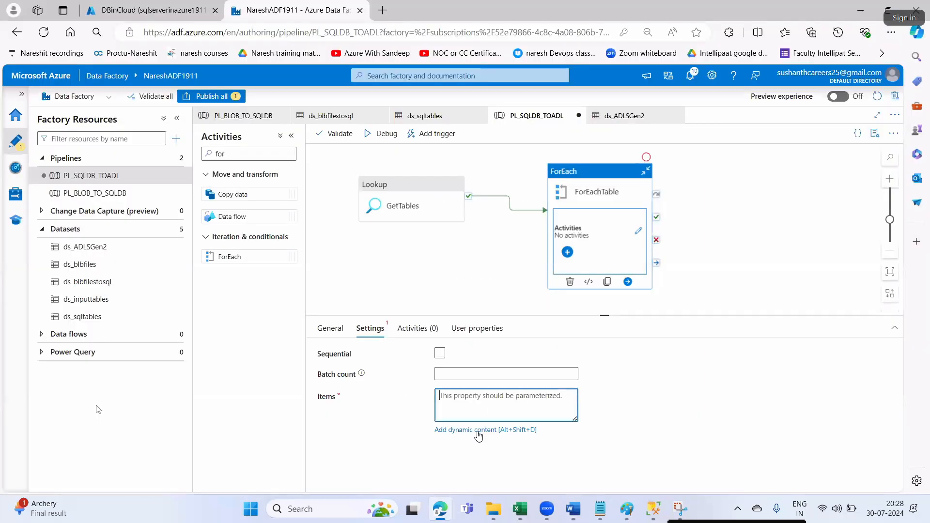
left_click(479, 430)
key("alt+Tab")
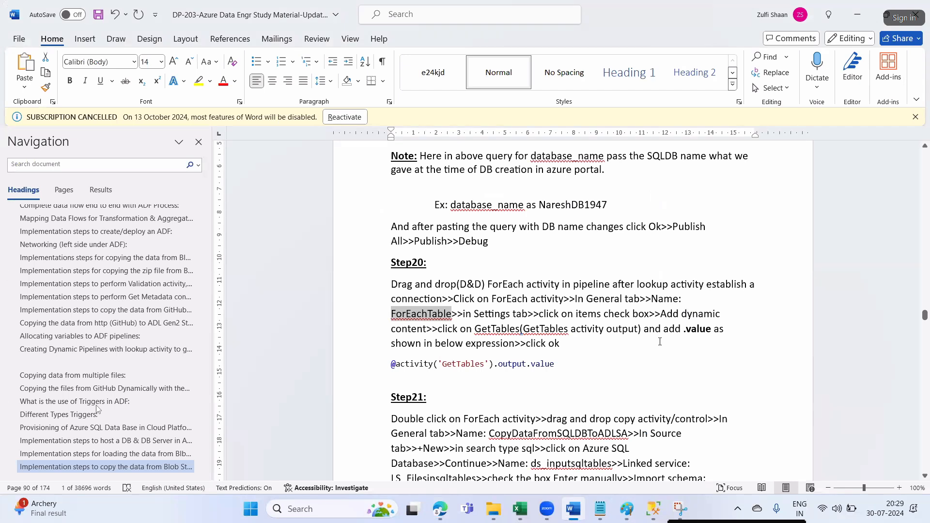
left_click(502, 333)
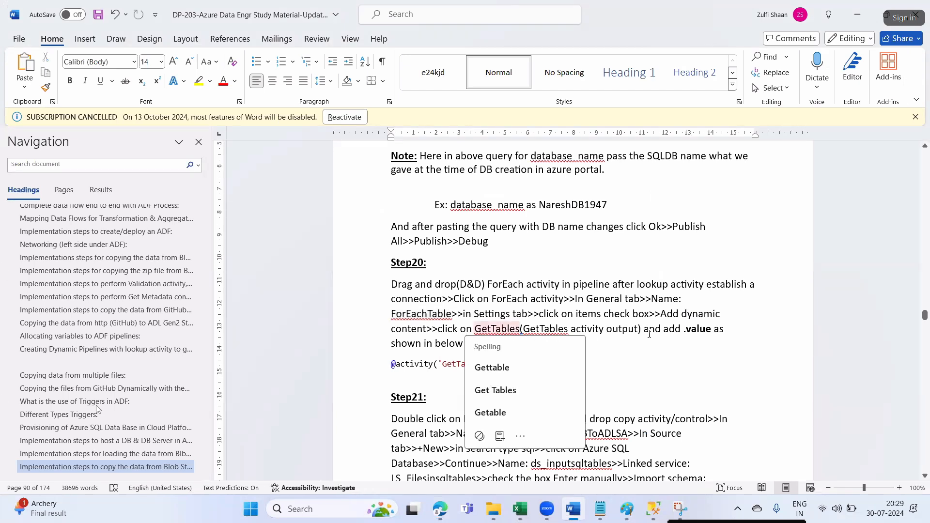
left_click_drag(649, 331, 680, 331)
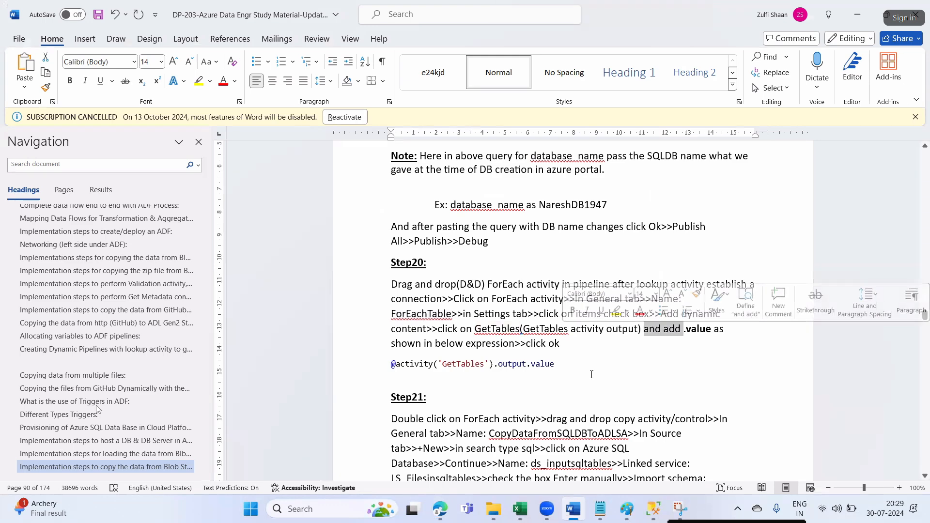
key("alt+Tab")
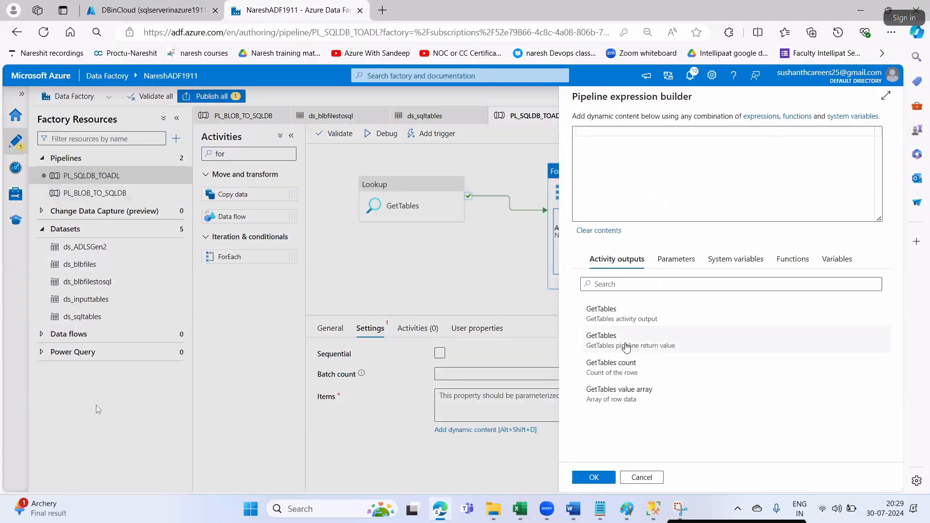
left_click(608, 314)
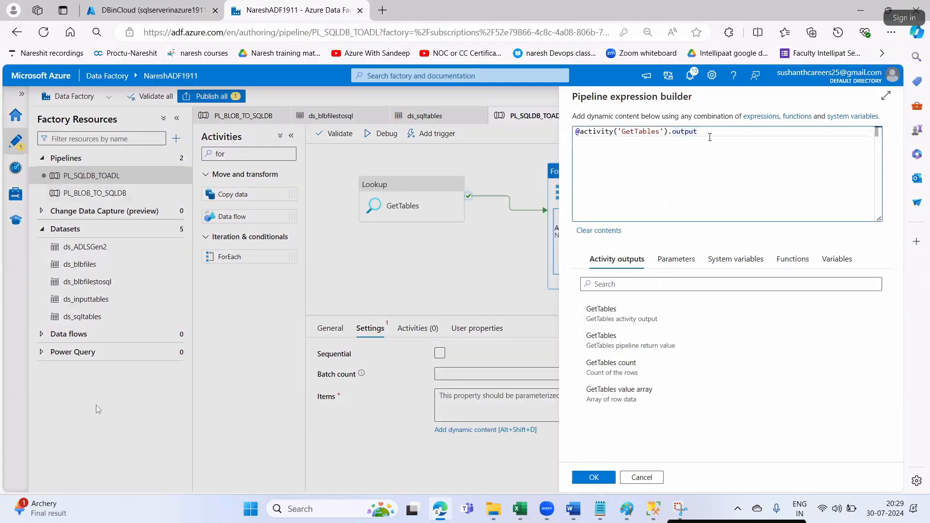
type(".value")
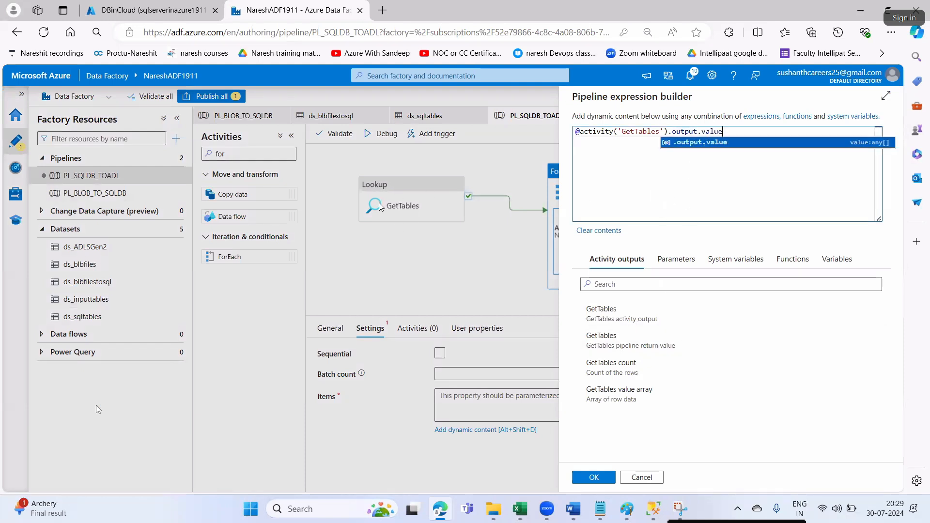
left_click(593, 477)
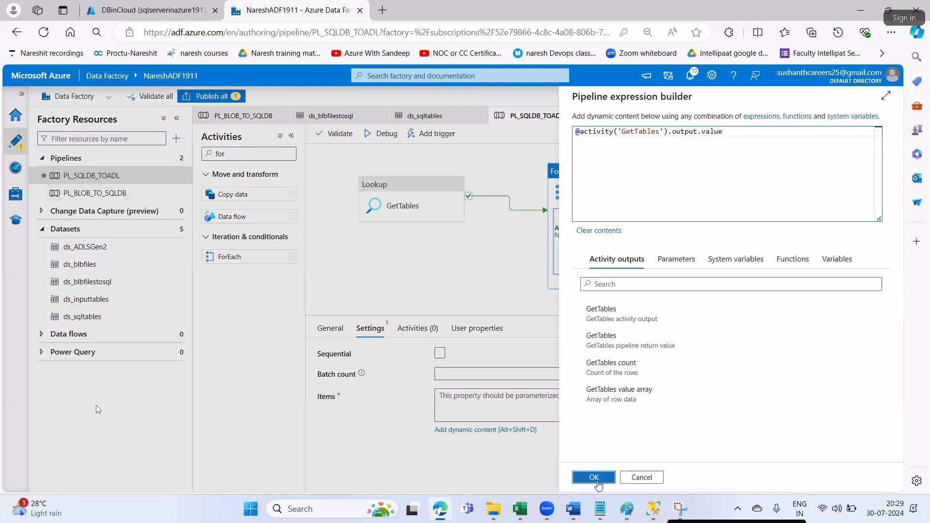
key("alt+Tab")
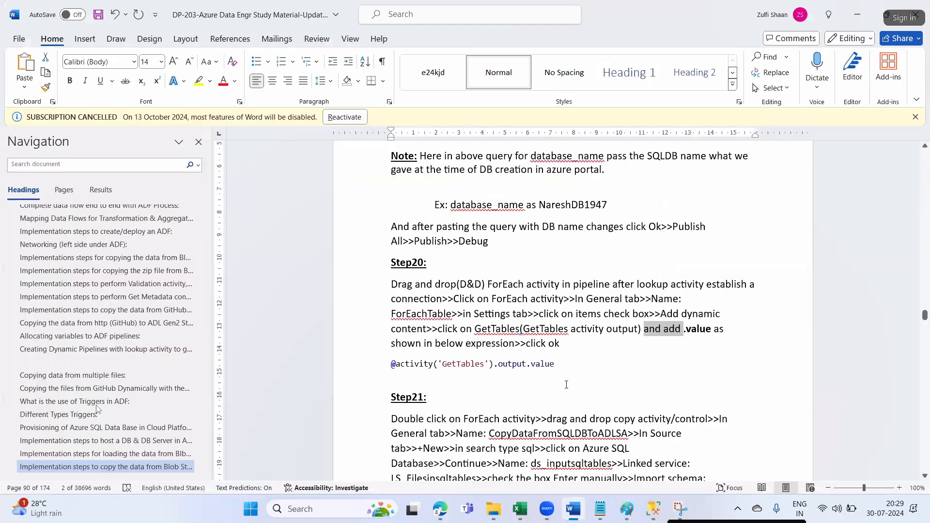
scroll(566, 384, "down", 3)
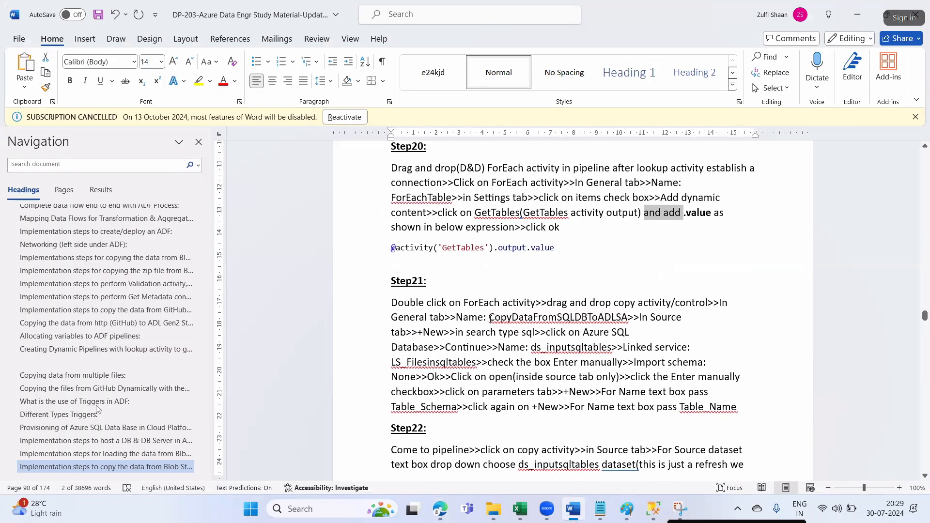
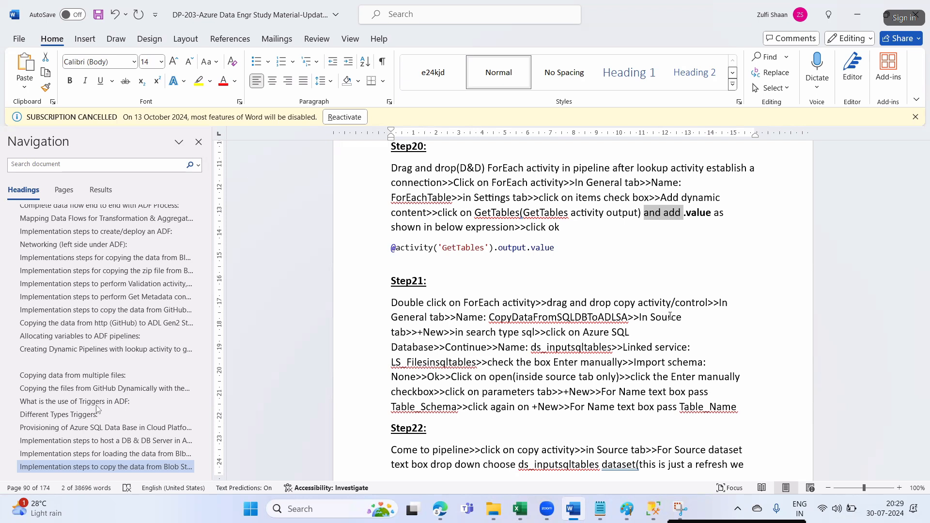
- Search Activities for 'copy' and drag a Copy data activity into the ForEachTable loop
double_click(542, 318)
key("ctrl+c")
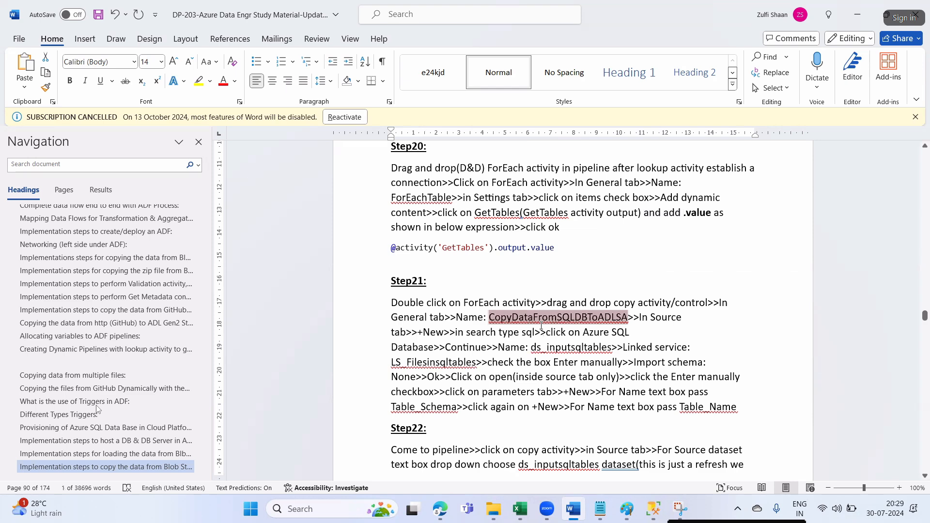
key("alt+Tab")
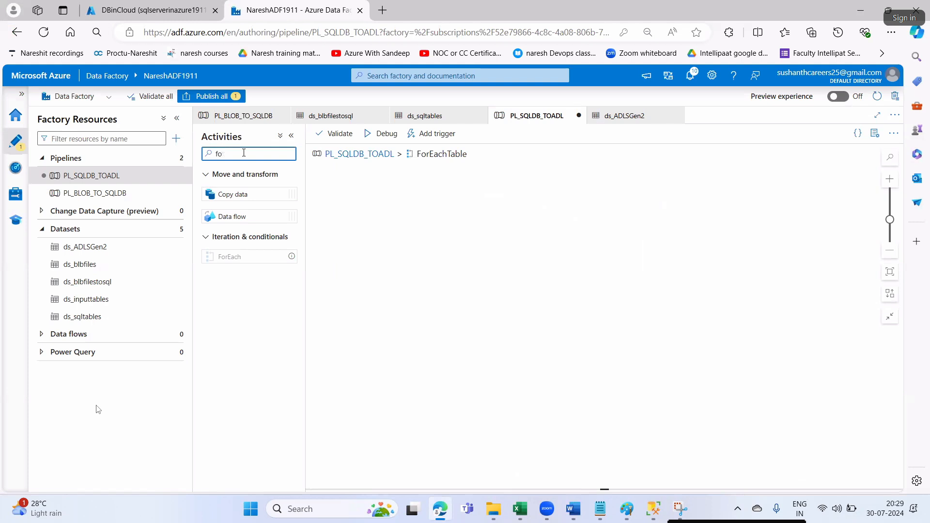
key("BackSpace")
key("BackSpace")
type("copy")
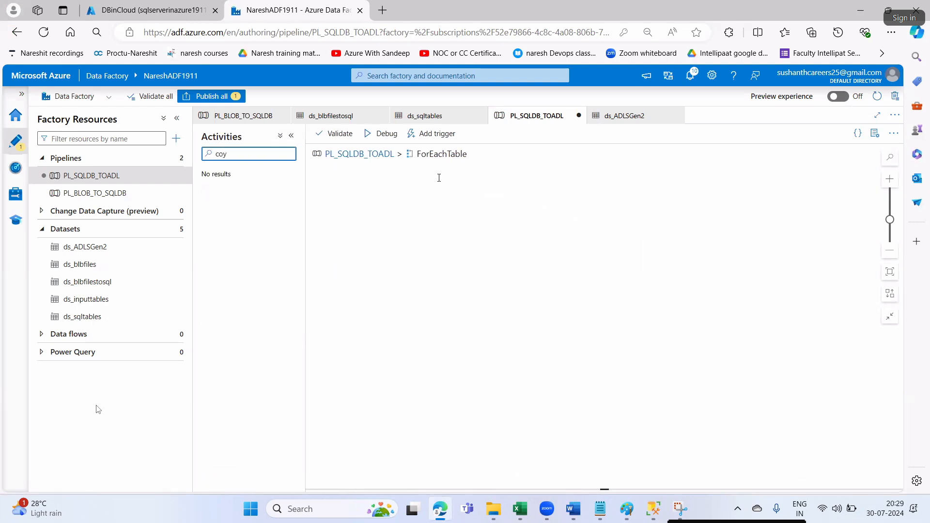
left_click_drag(232, 193, 441, 193)
- Rename the copy activity to CopyDataFromSQLDBToADLSA
left_click(368, 328)
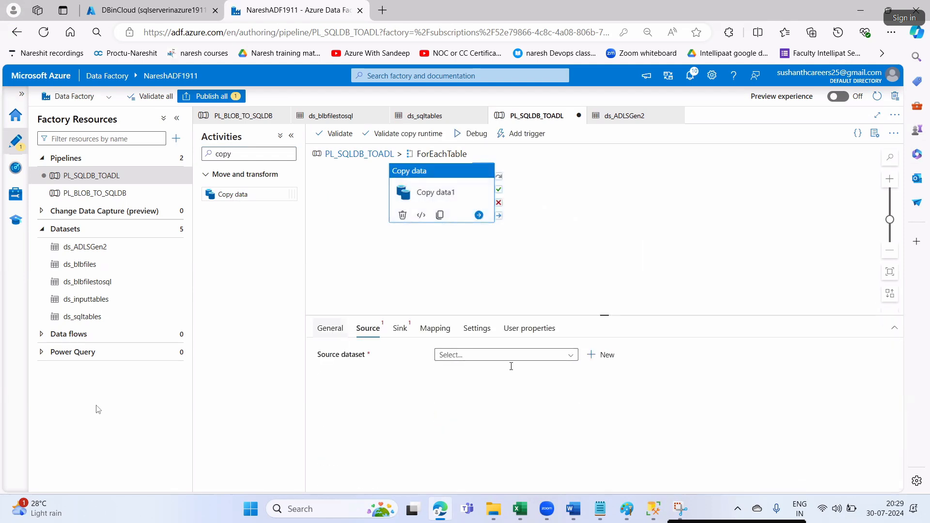
key("alt+Tab")
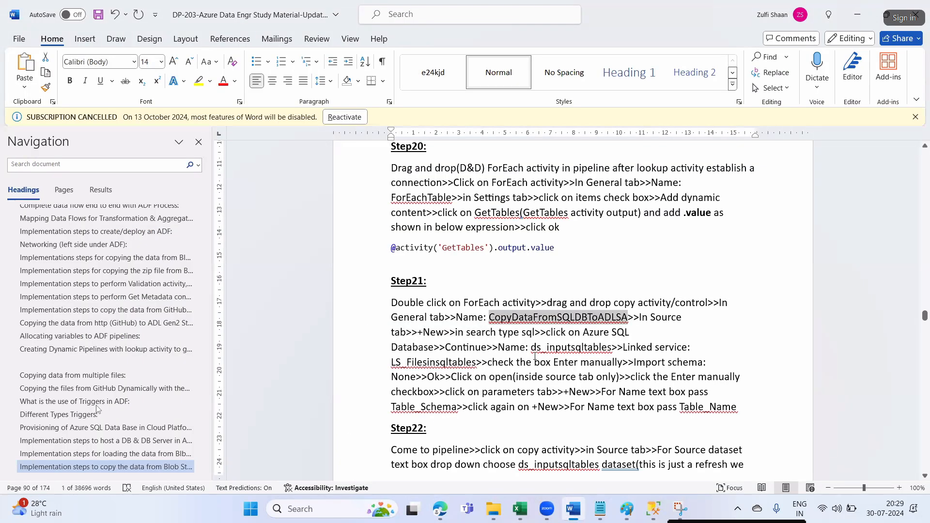
key("alt+Tab")
left_click(484, 354)
key("ctrl+a")
key("ctrl+v")
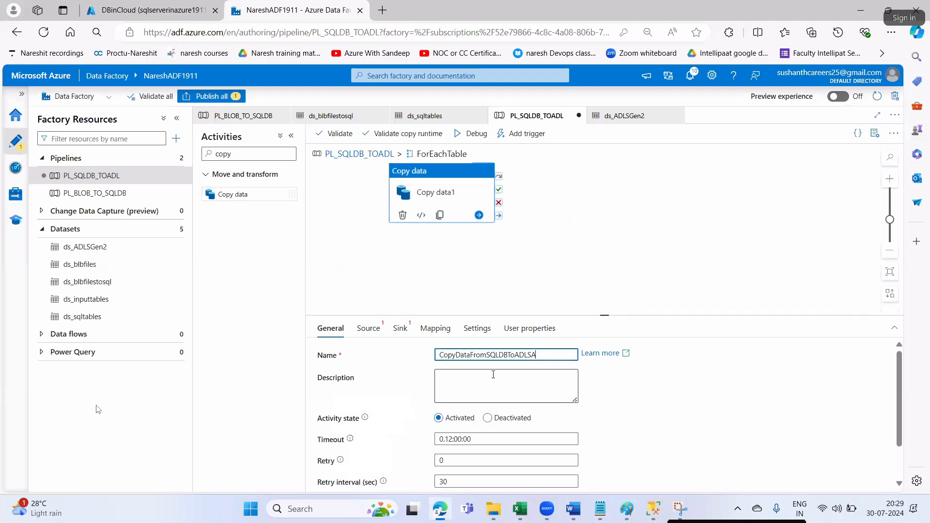
left_click_drag(489, 354, 535, 360)
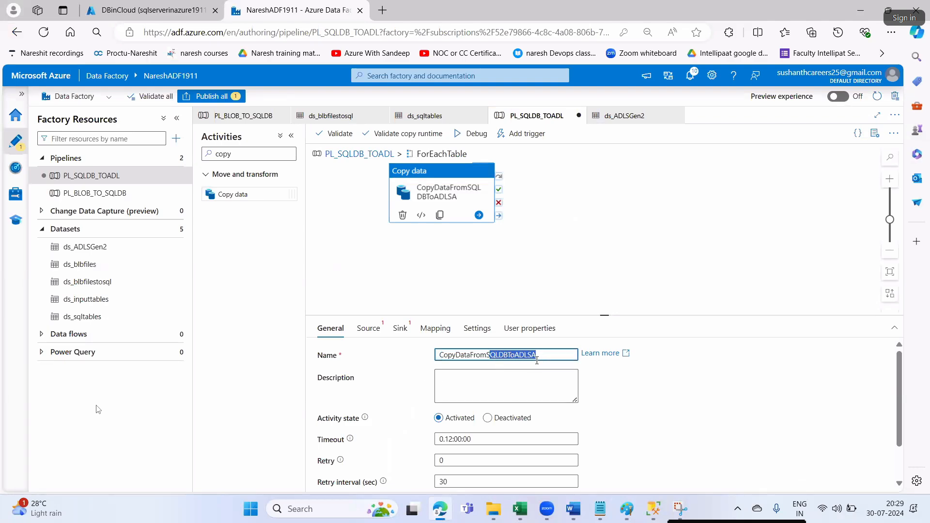
key("alt+Tab")
double_click(432, 333)
key("alt+Tab")
- Start a new source dataset using the Azure SQL Database data store
left_click(368, 328)
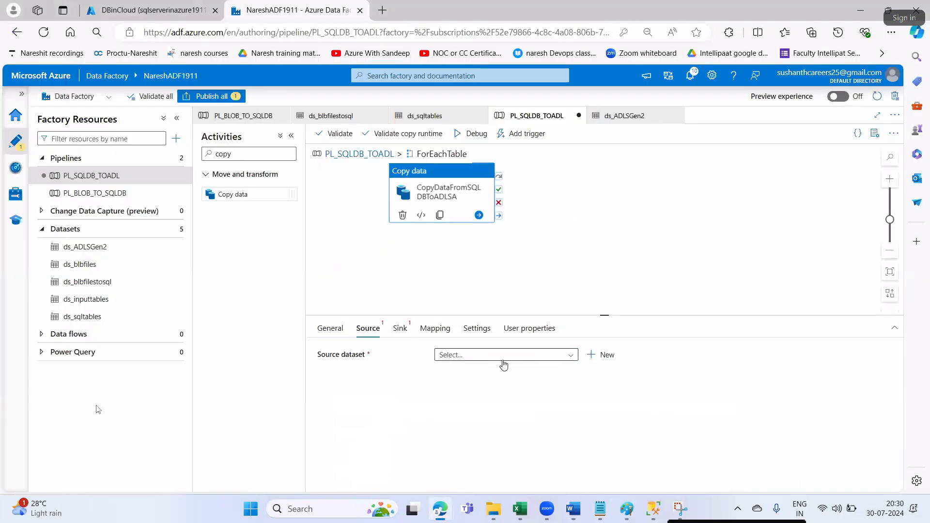
key("alt+Tab")
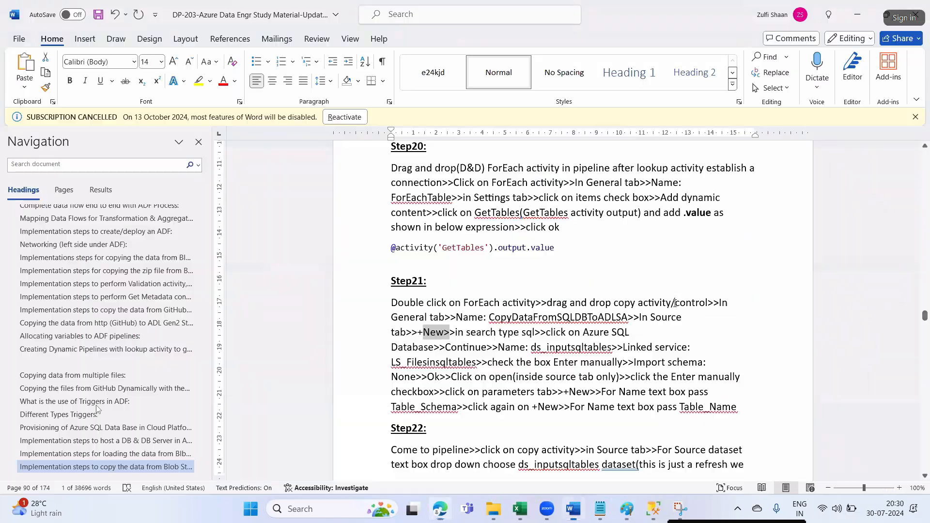
double_click(540, 345)
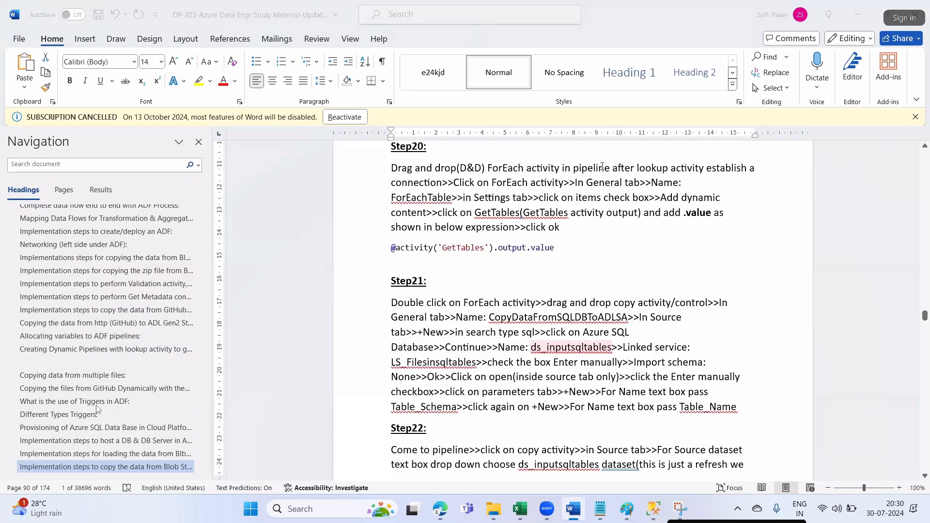
key("alt+Tab")
type("l")
left_click(704, 371)
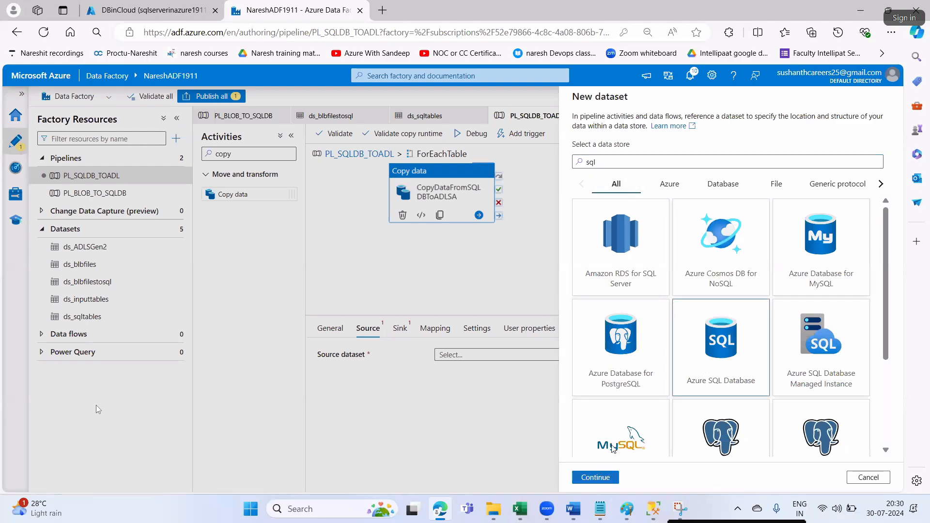
left_click(600, 477)
- Name the dataset ds_inputsqltables and link it to LS_Filesinsqltables
key("alt+Tab")
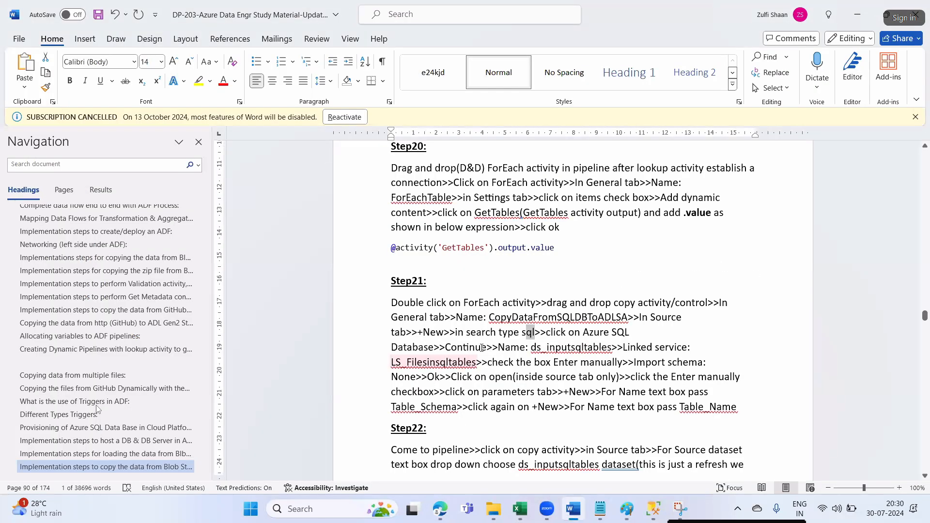
double_click(534, 347)
key("ctrl+c")
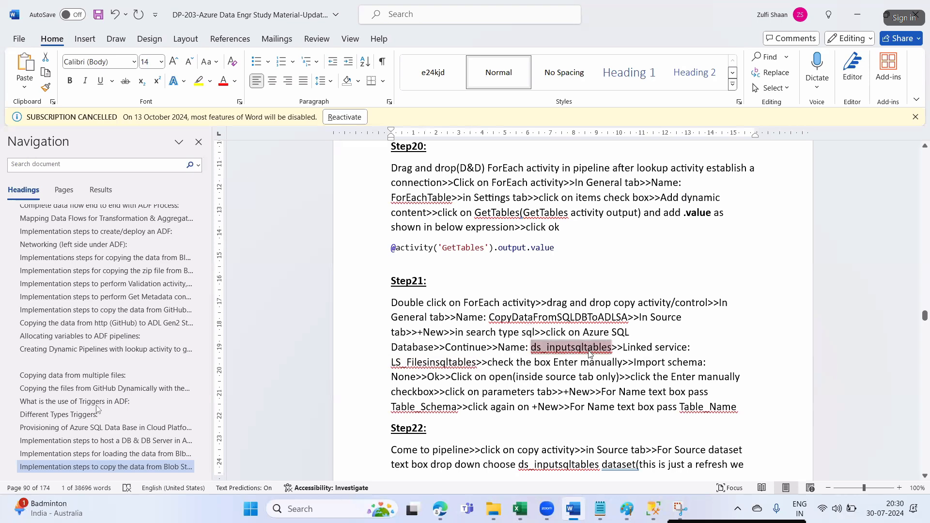
key("alt+Tab")
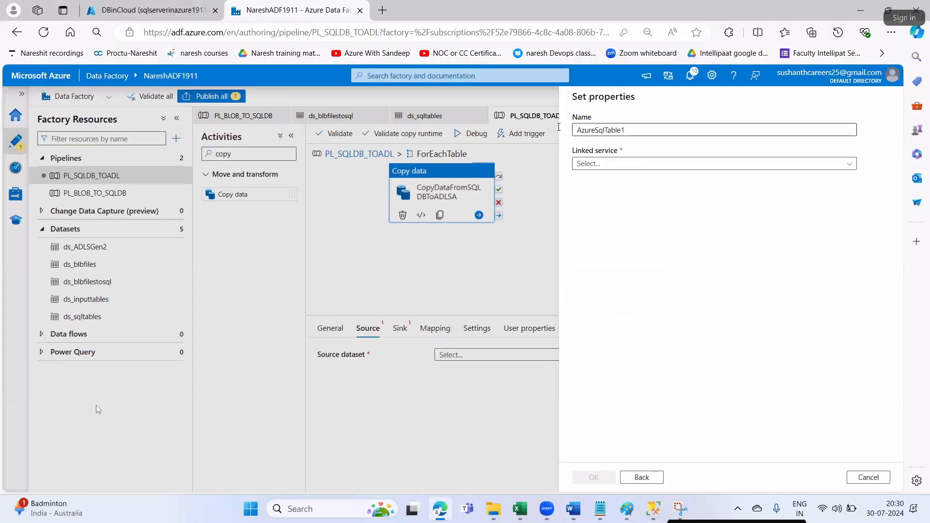
left_click_drag(633, 130, 558, 128)
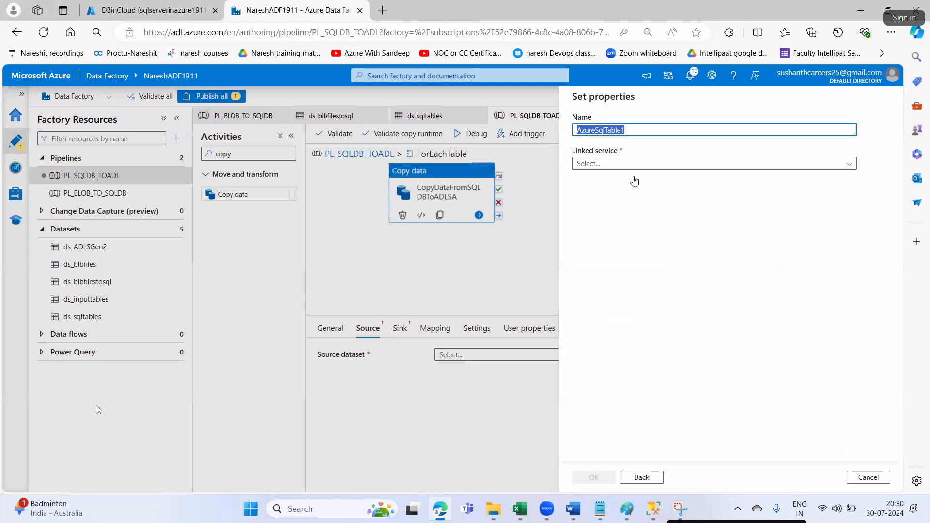
key("ctrl+v")
key("alt+Tab")
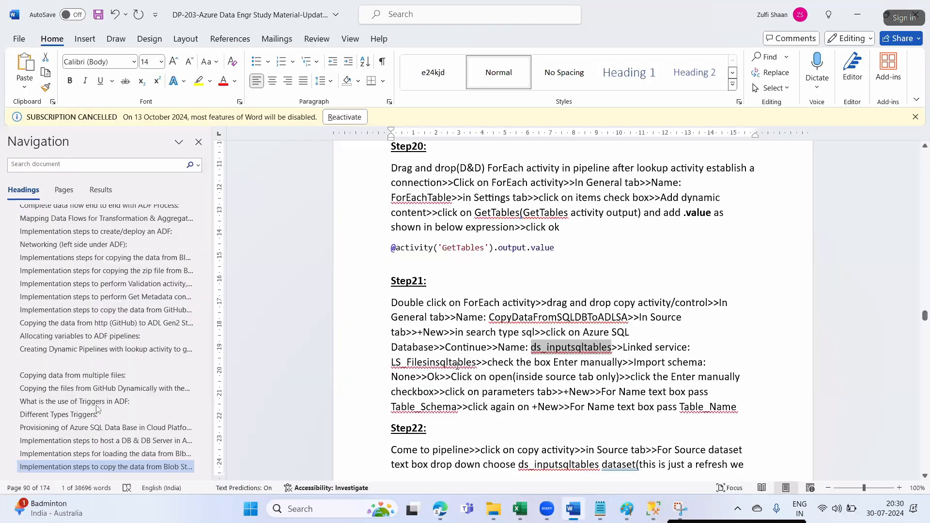
left_click_drag(406, 363, 457, 364)
key("alt+Tab")
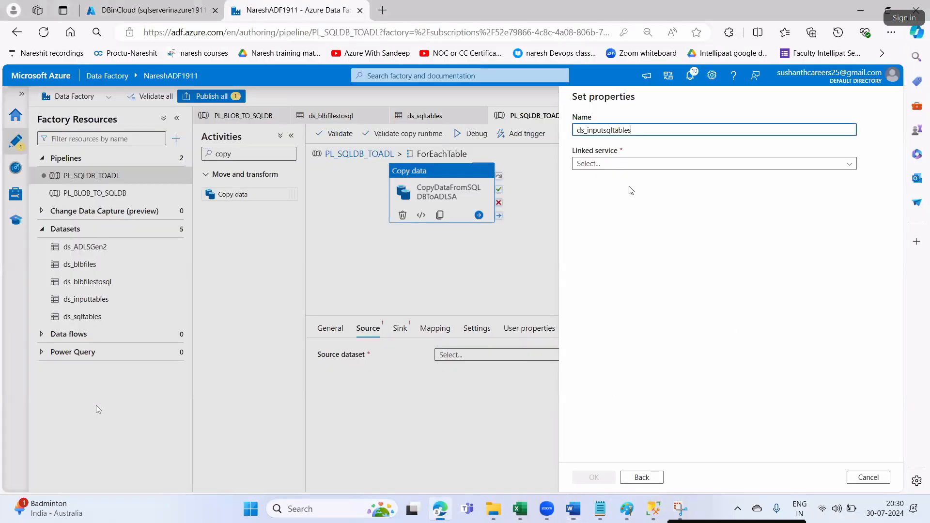
left_click(598, 164)
left_click(594, 215)
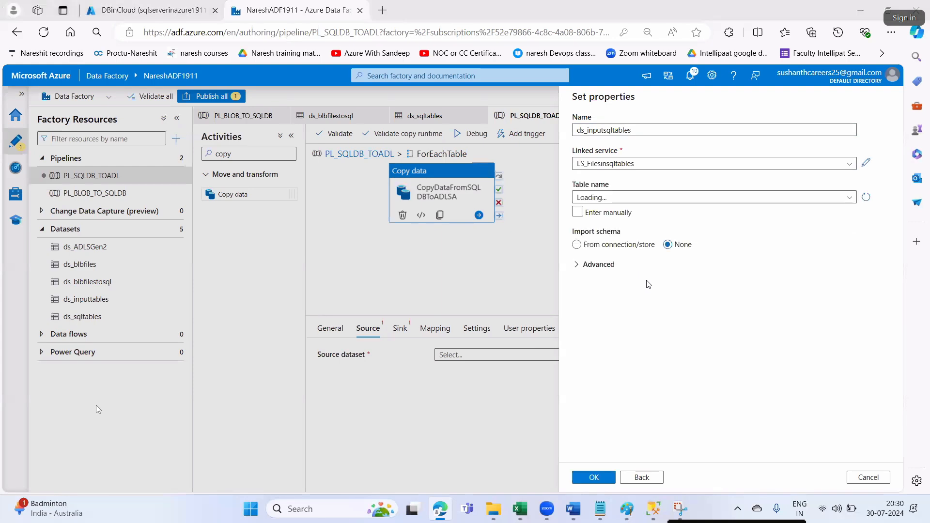
- Choose manual table-name entry and create the ds_inputsqltables dataset
key("alt+Tab")
left_click_drag(517, 362, 622, 362)
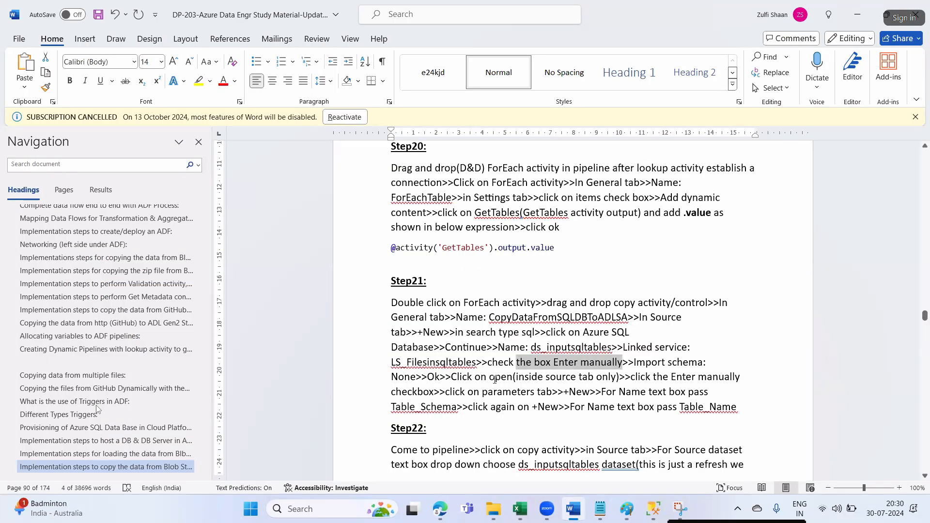
key("alt+Tab")
left_click(589, 217)
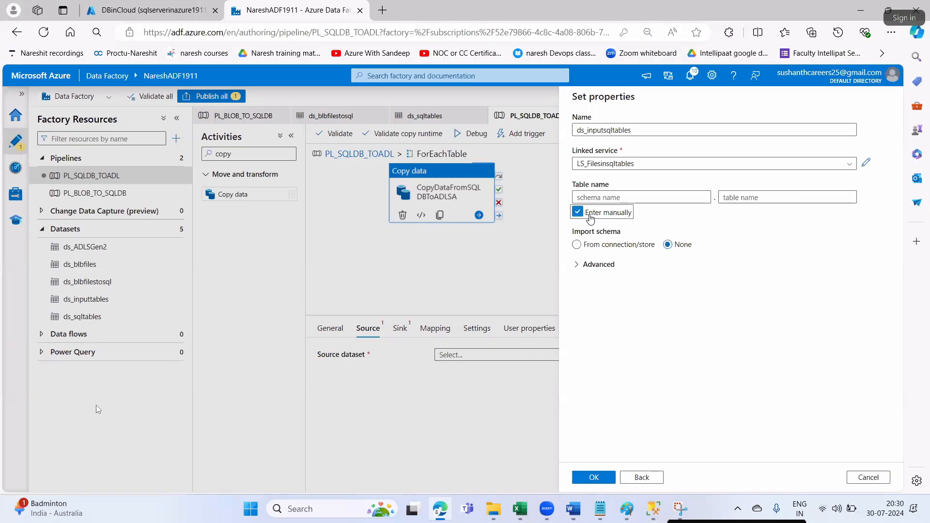
left_click(588, 481)
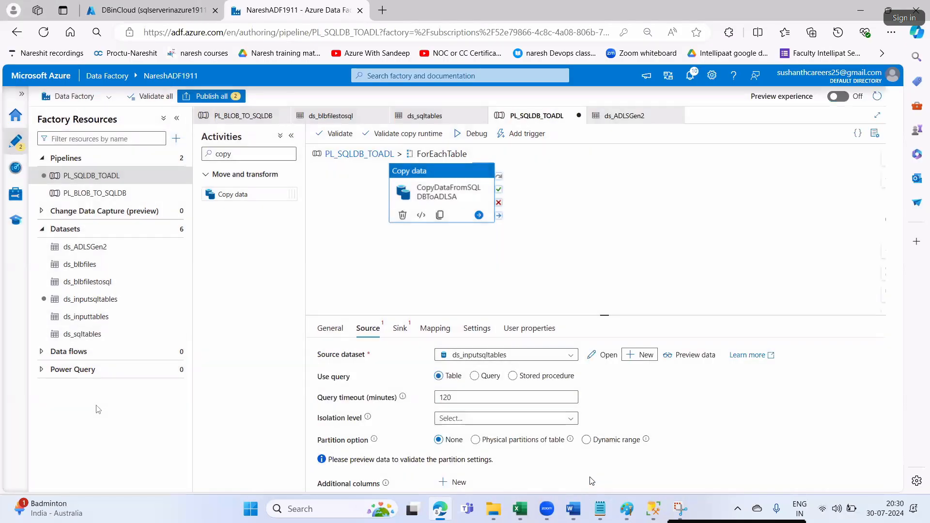
- Open the ds_inputsqltables dataset and set its table name to manual entry
left_click(609, 356)
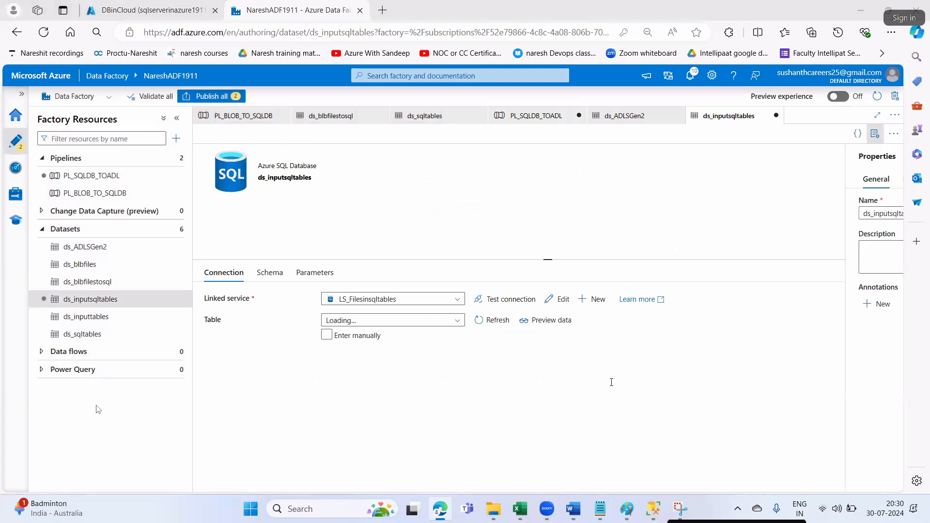
key("alt+Tab")
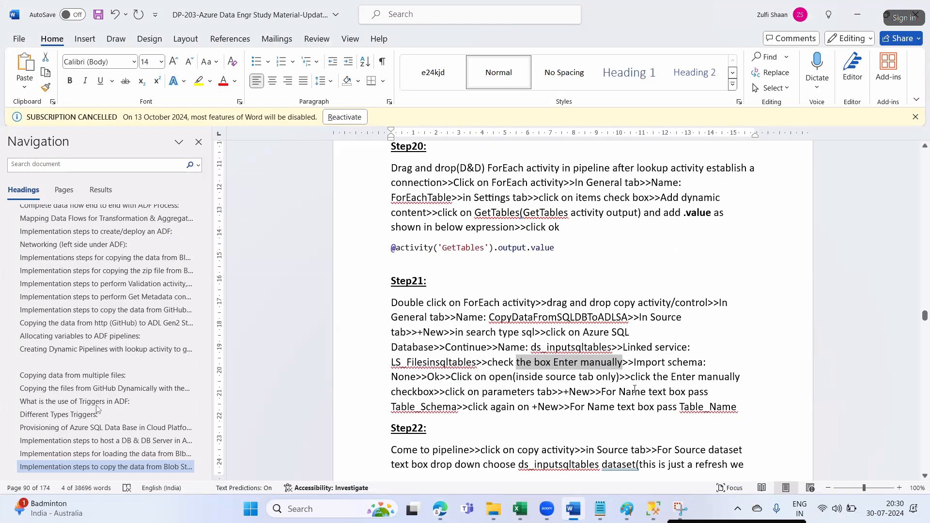
left_click_drag(412, 391, 444, 392)
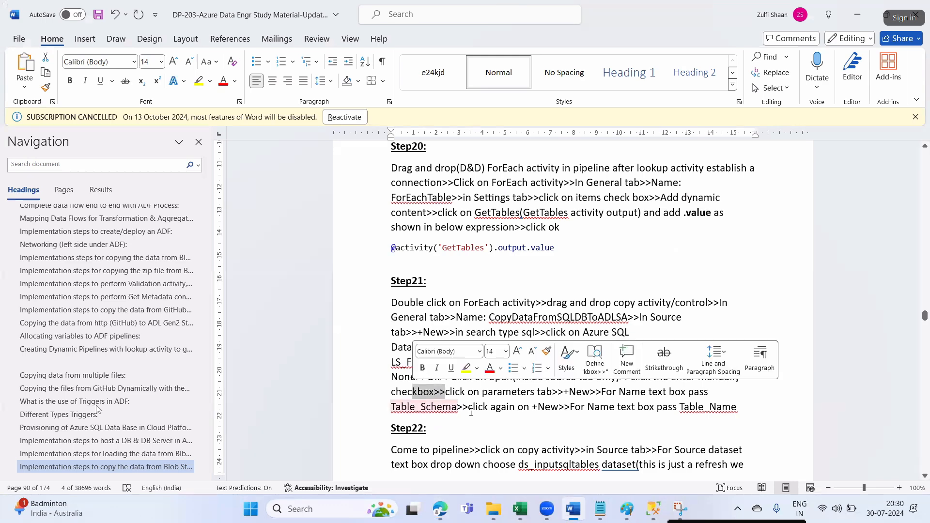
key("alt+Tab")
left_click(326, 334)
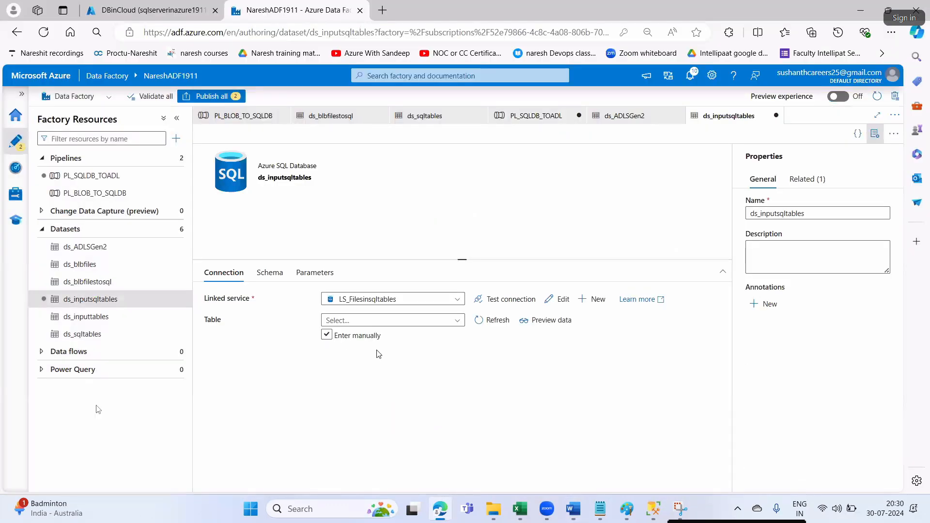
key("alt+Tab")
left_click_drag(469, 395, 576, 394)
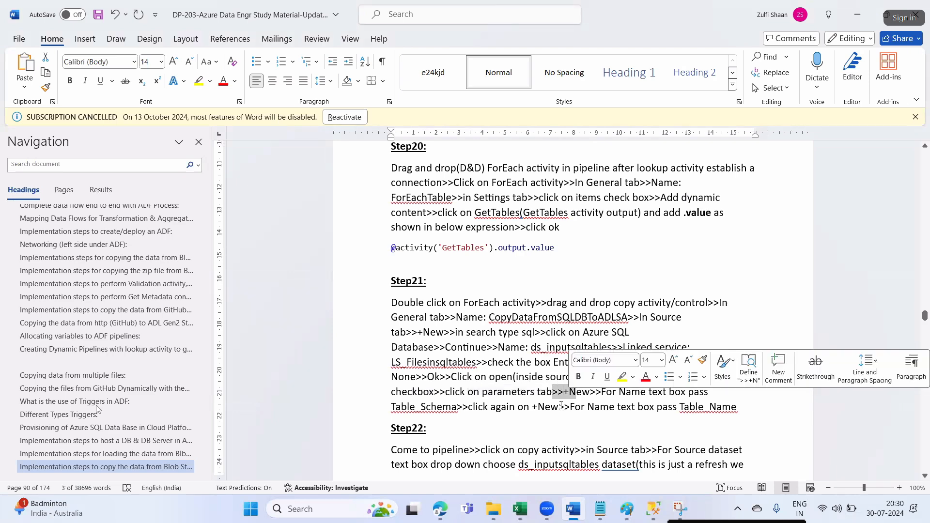
key("alt+Tab")
- Add a dataset parameter named Table_Schema
left_click(314, 272)
left_click(221, 302)
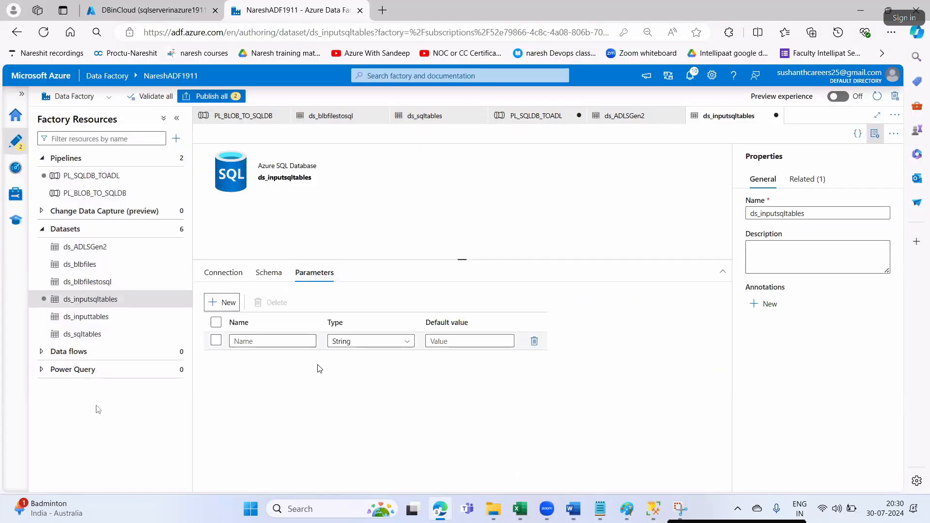
key("alt+Tab")
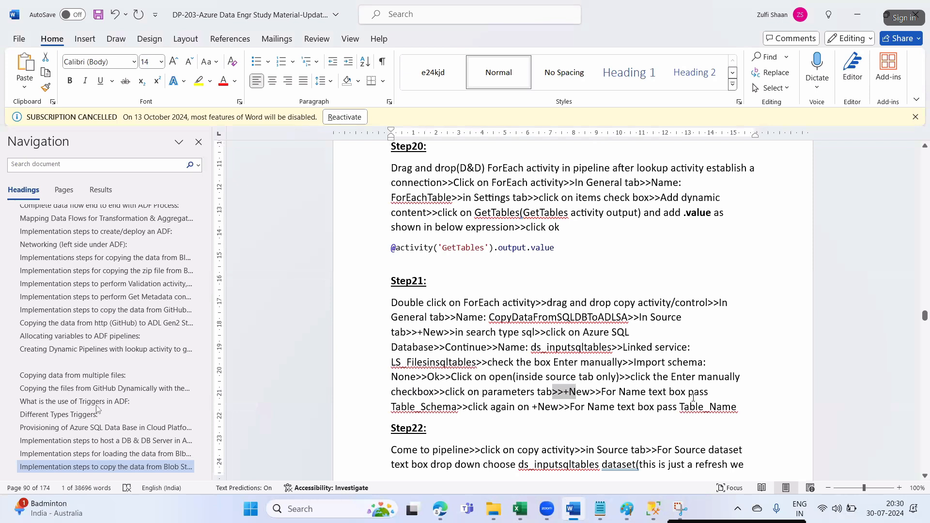
double_click(447, 409)
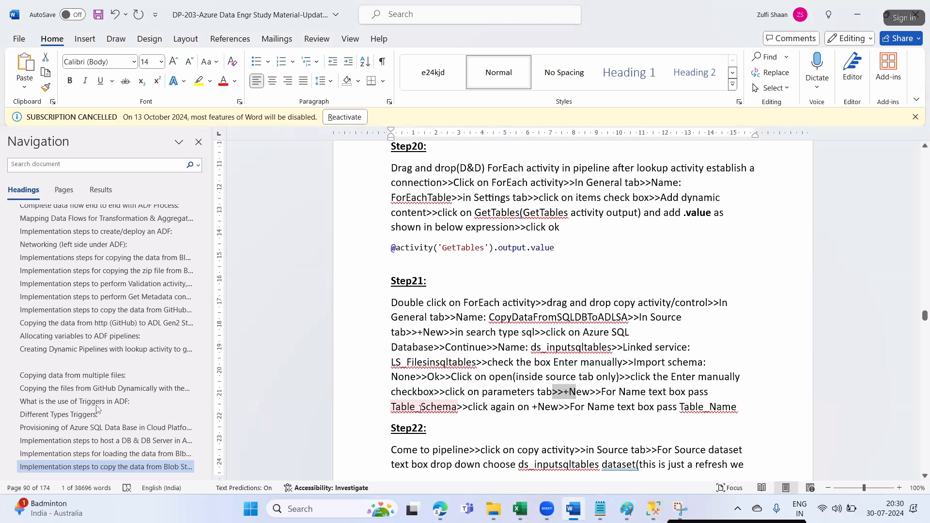
left_click_drag(394, 407, 450, 406)
key("ctrl+c")
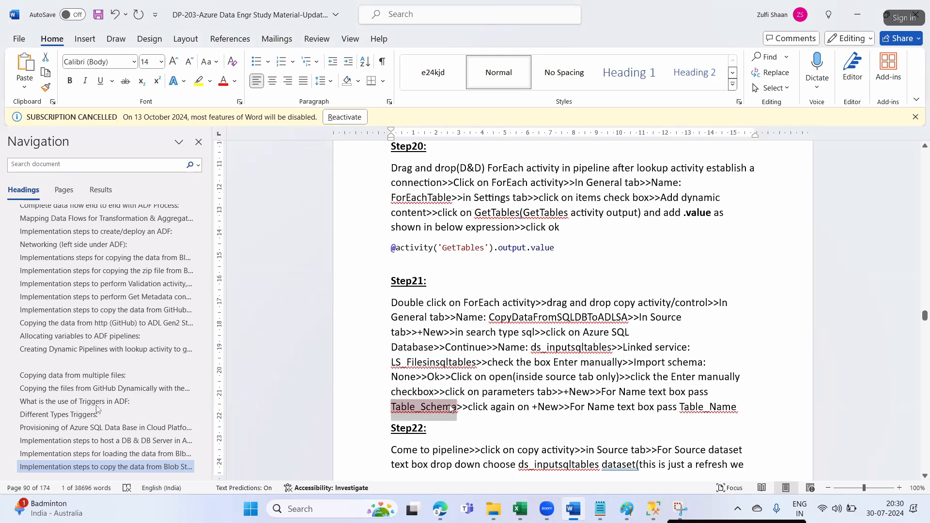
key("alt+Tab")
left_click(231, 343)
key("ctrl+v")
- Add a second dataset parameter named Table_Name
left_click(218, 302)
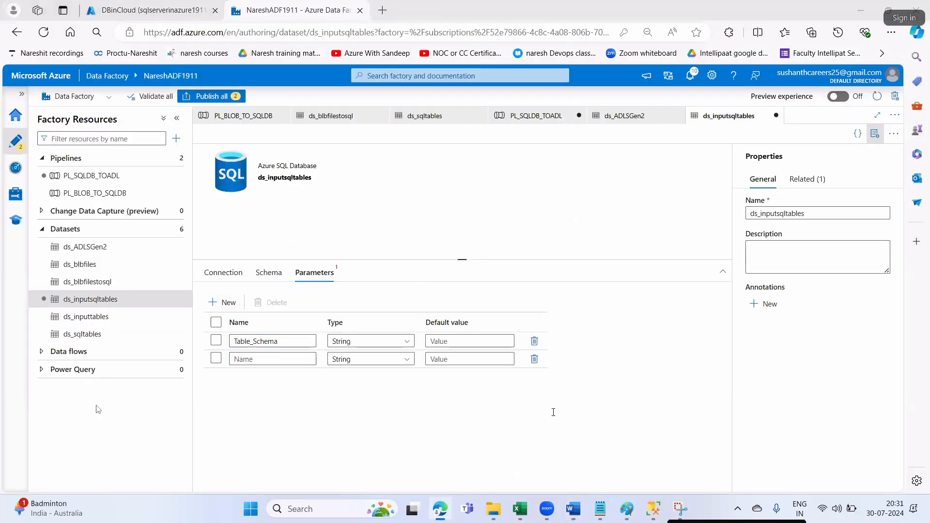
key("alt+Tab")
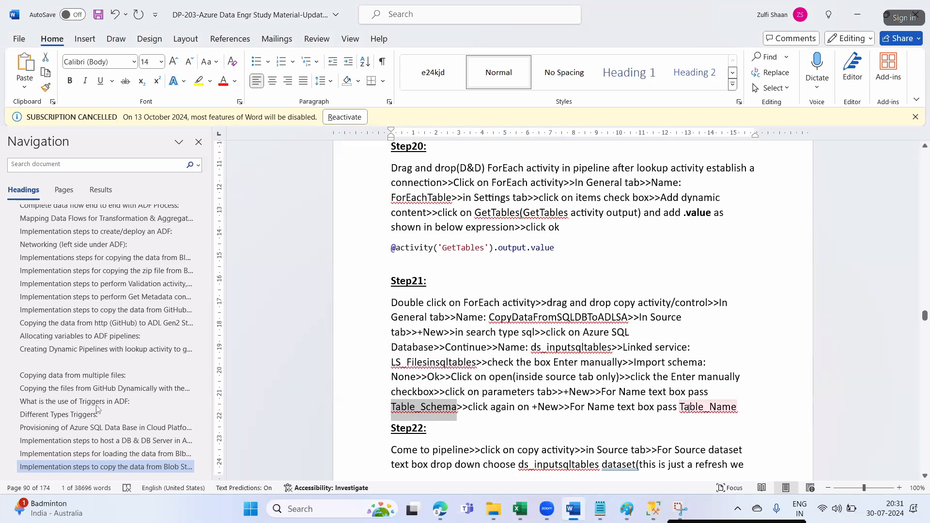
left_click_drag(680, 406, 735, 407)
key("ctrl+c")
key("alt+Tab")
left_click(274, 359)
key("ctrl+v")
key("alt+Tab")
scroll(451, 295, "down", 4)
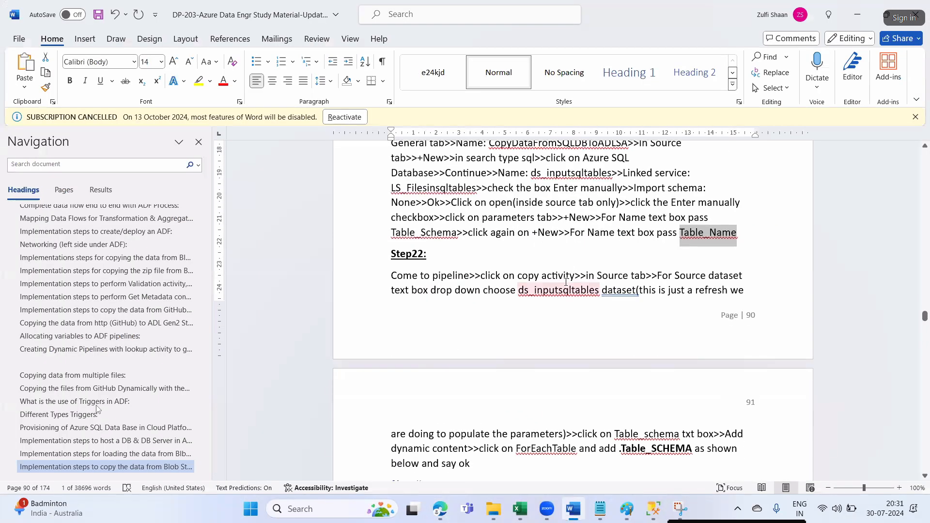
key("alt+Tab")
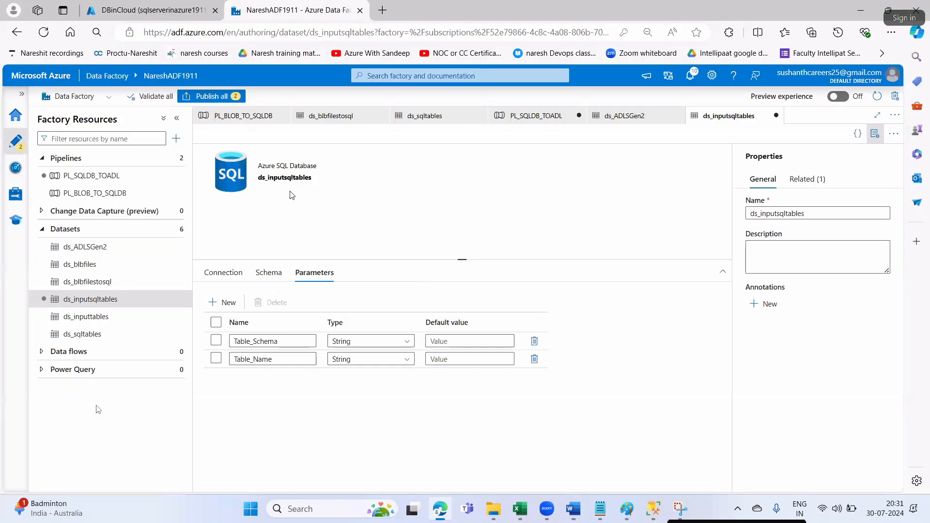
left_click(624, 118)
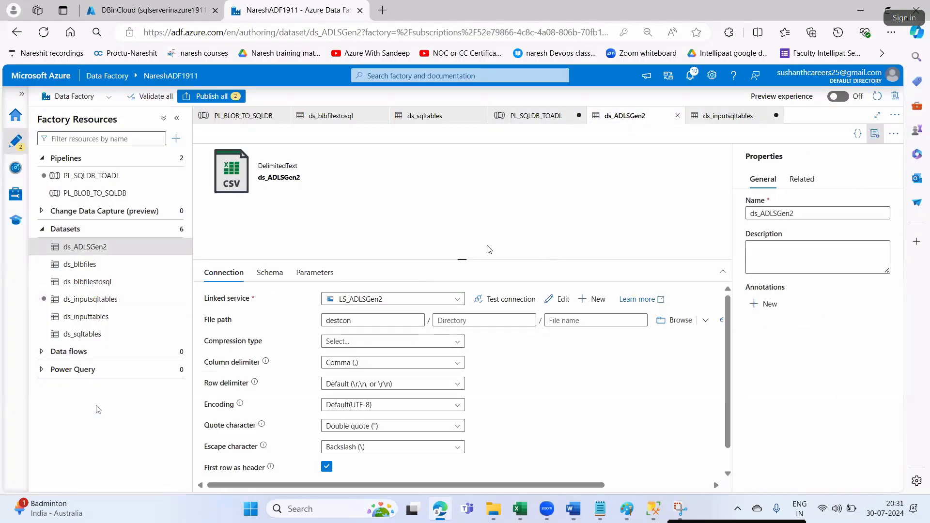
- Show the PL_SQLDB_TOADL copy activity's Source settings and compare them with the Step22 notes
left_click(536, 115)
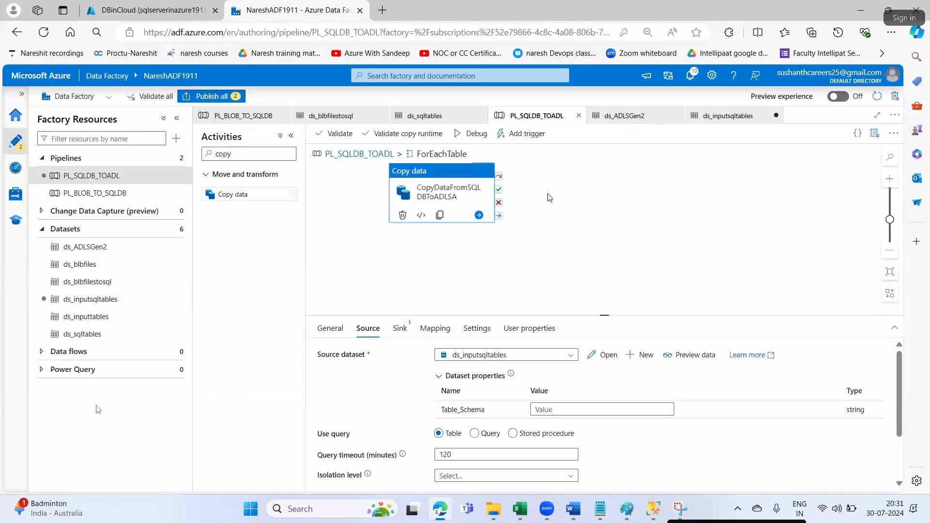
left_click(88, 176)
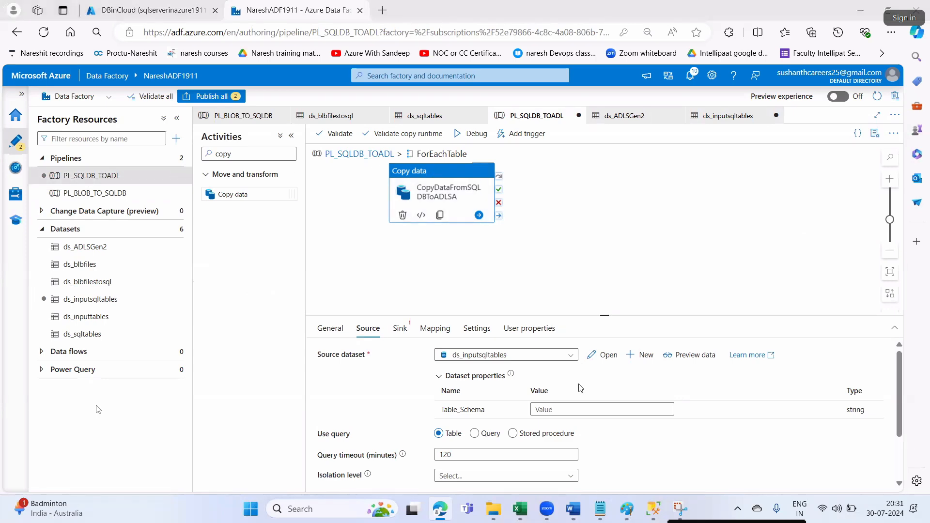
key("alt+Tab")
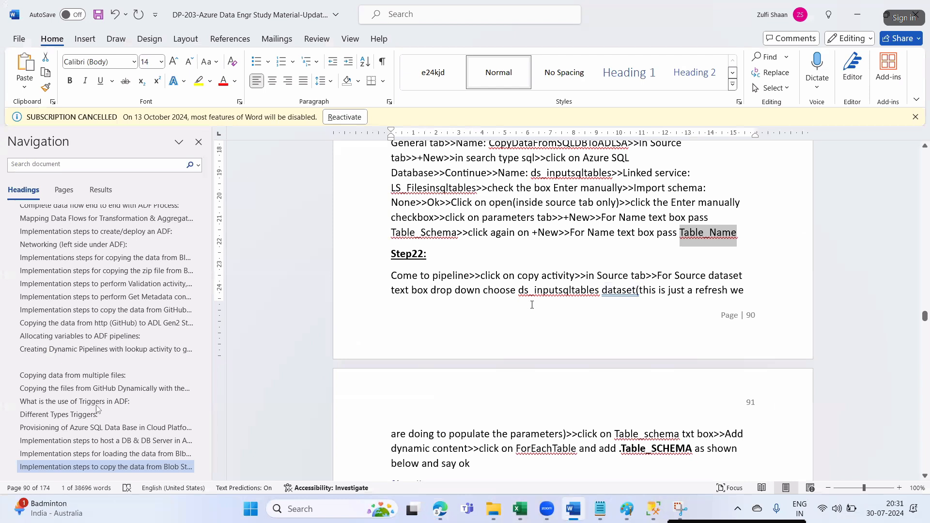
left_click_drag(586, 276, 630, 275)
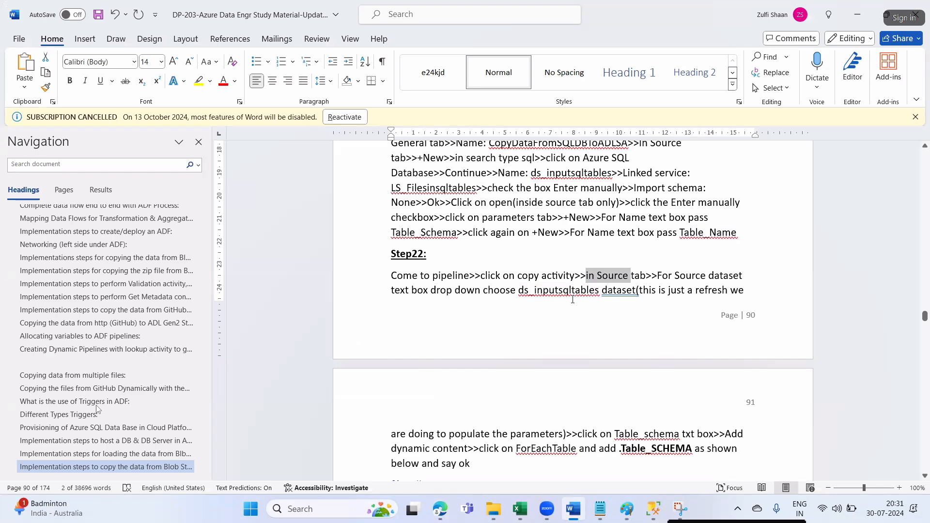
key("alt+Tab")
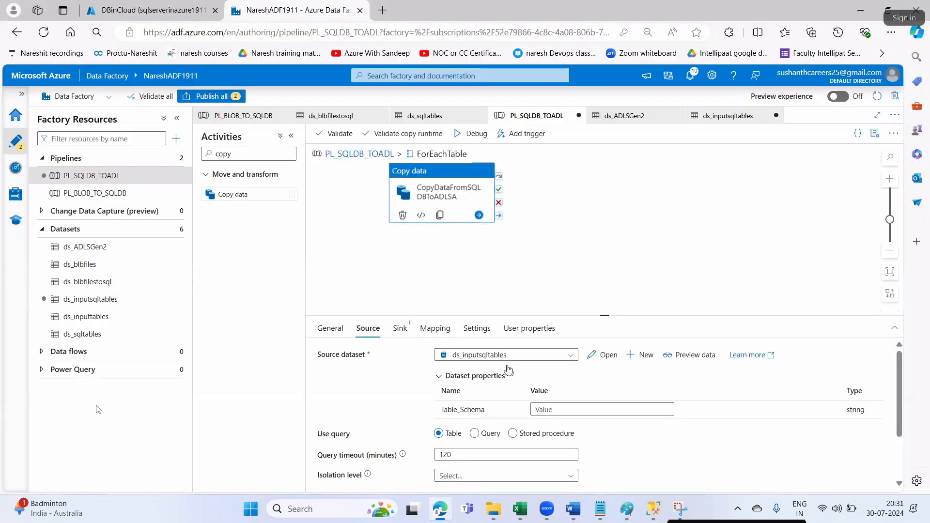
key("alt+Tab")
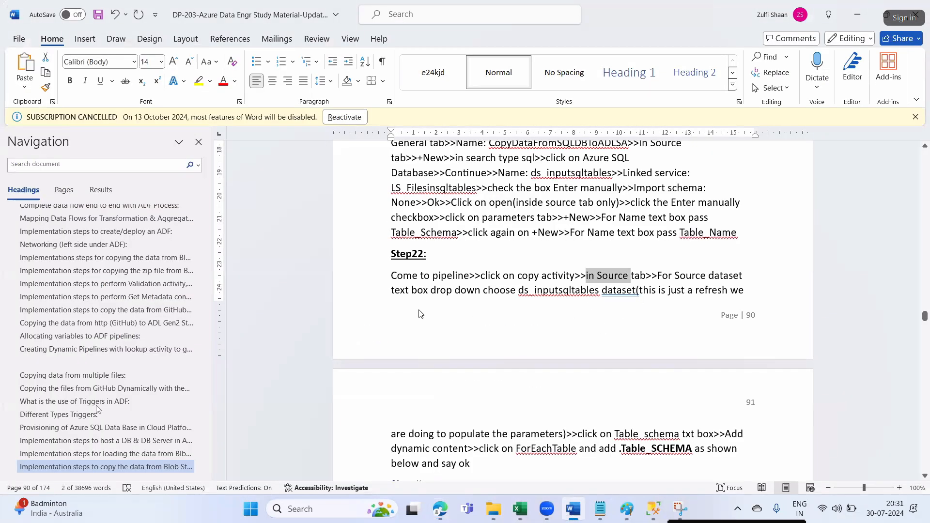
key("alt+Tab")
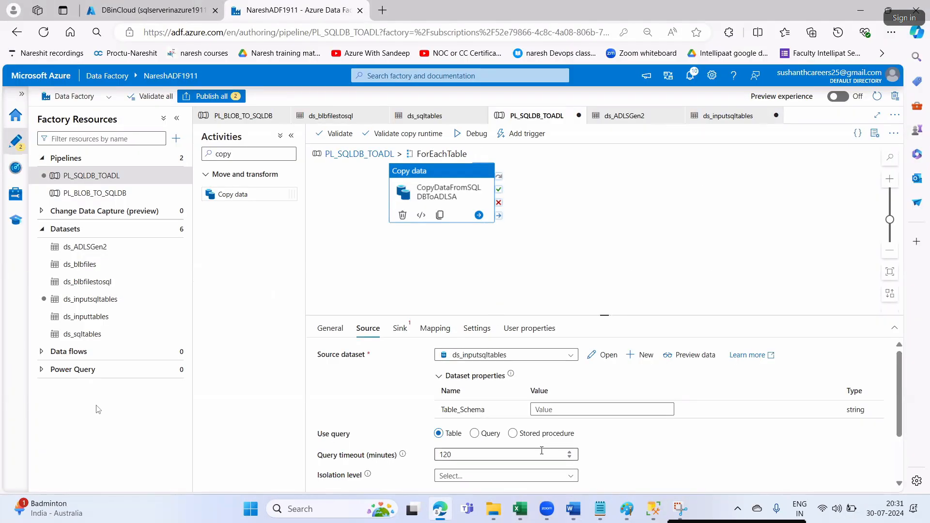
key("alt+Tab")
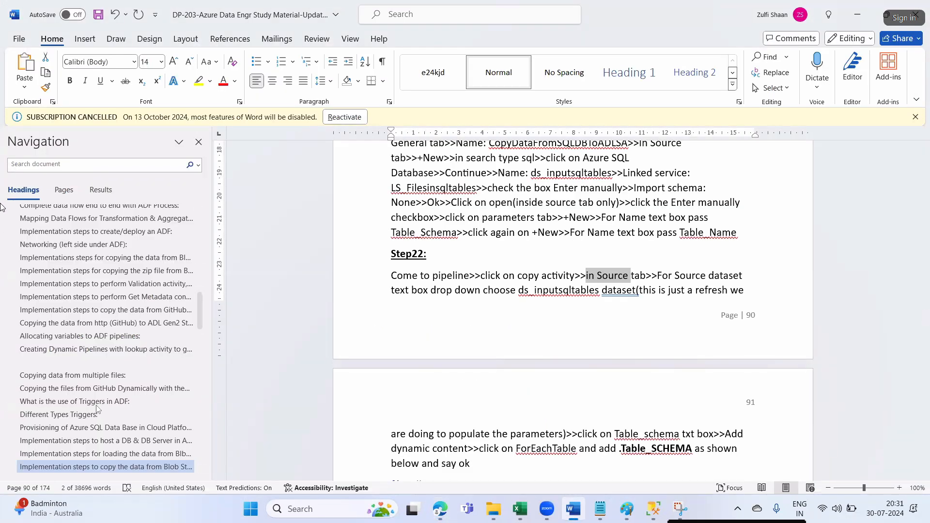
key("alt+Tab")
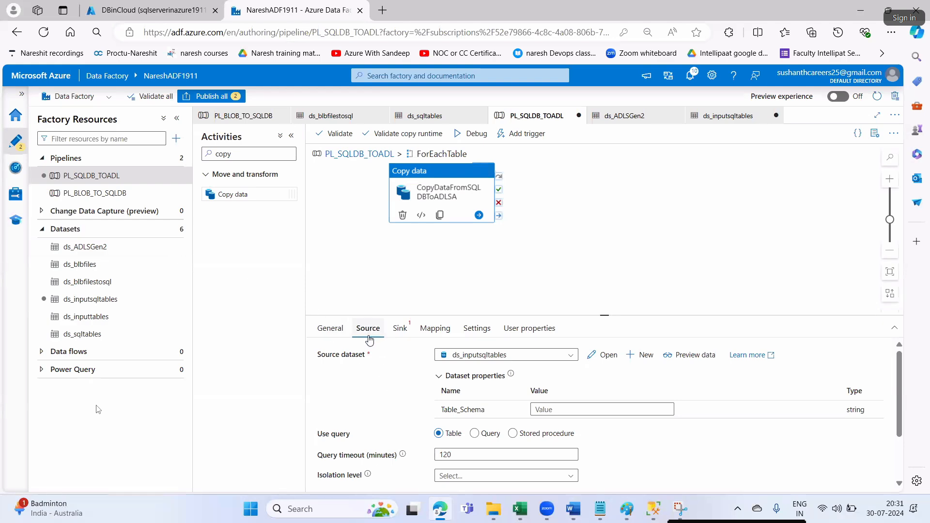
key("alt+Tab")
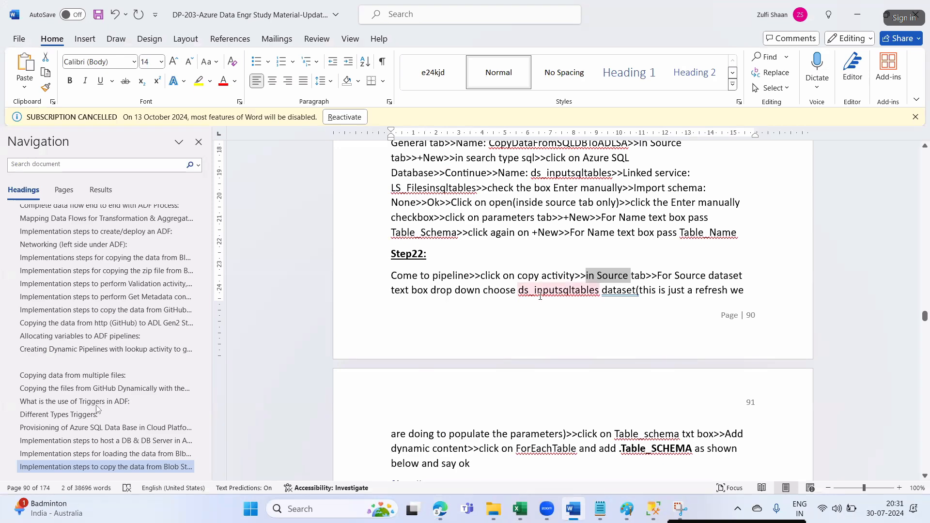
scroll(555, 293, "down", 1)
left_click_drag(541, 235, 594, 235)
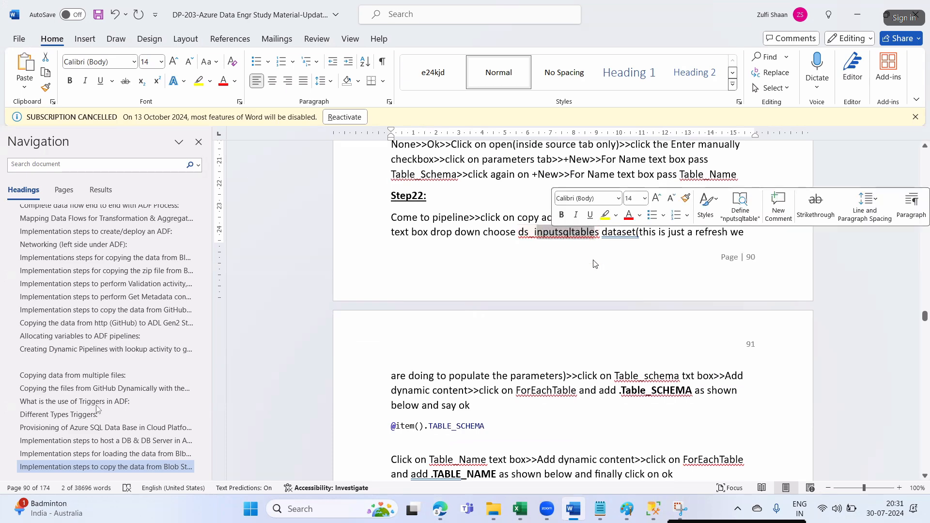
- Review the Step22 notes on refreshing the source dataset and populating its parameters
key("alt+Tab")
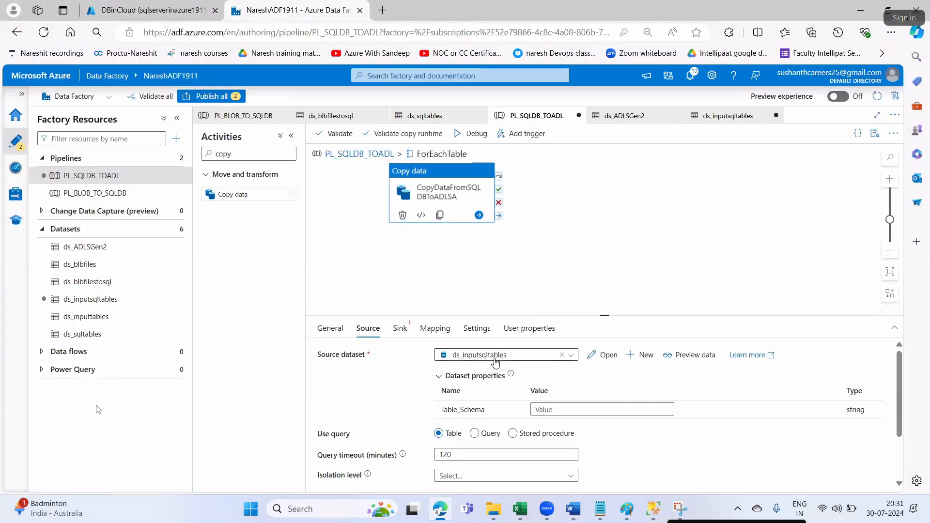
key("alt+Tab")
left_click(610, 252)
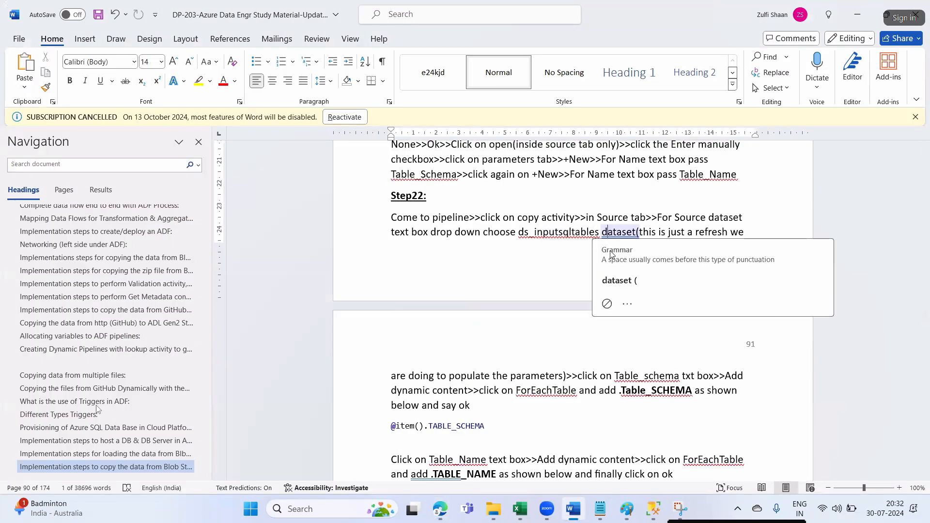
left_click(558, 289)
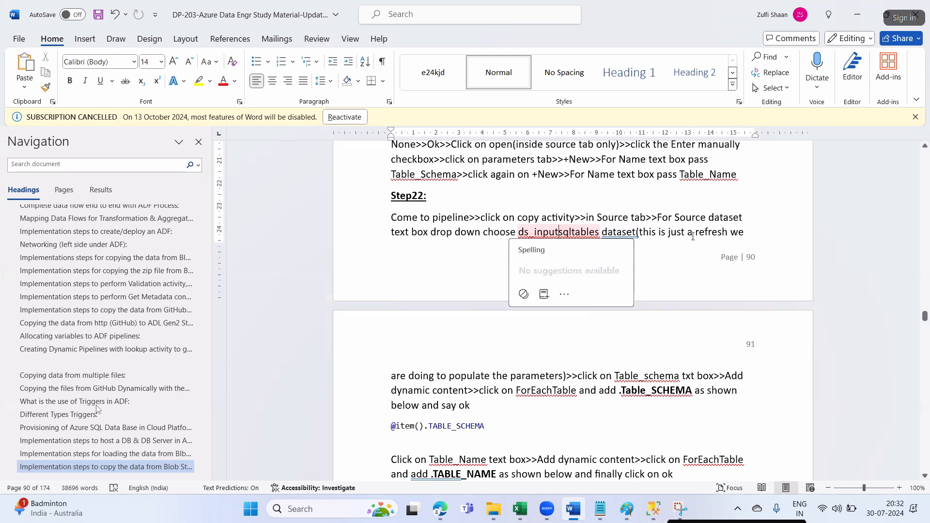
left_click_drag(695, 236, 722, 234)
left_click_drag(639, 233, 736, 233)
left_click_drag(392, 376, 548, 379)
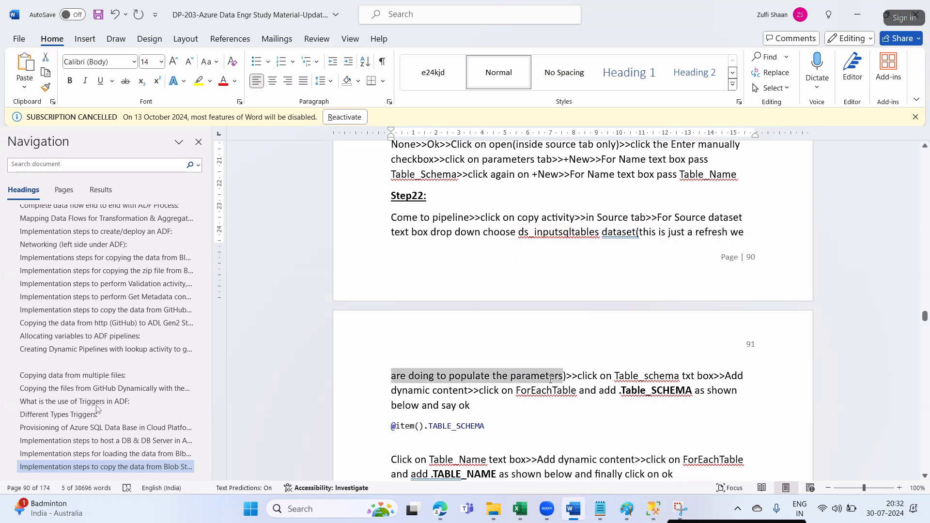
key("alt+Tab")
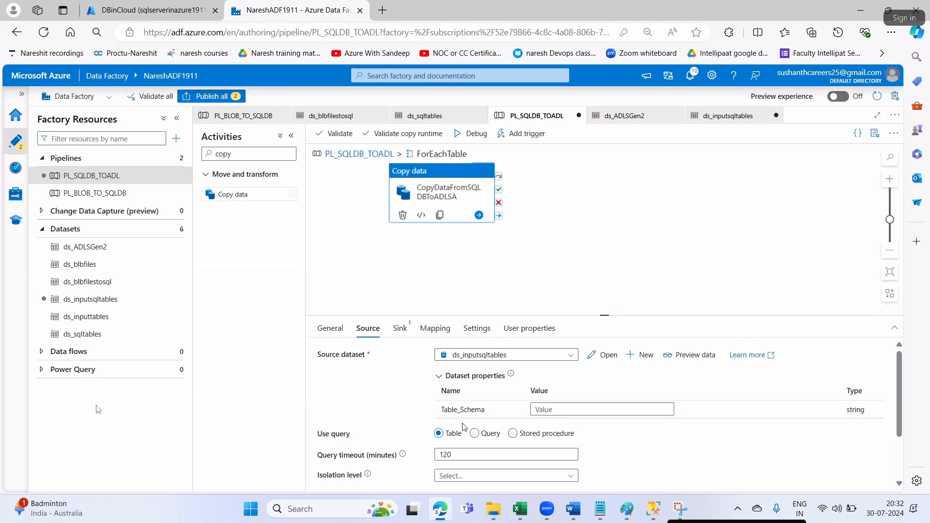
- Switch the source dataset to ds_inputtables and back to ds_inputsqltables to reload its properties
left_click(477, 355)
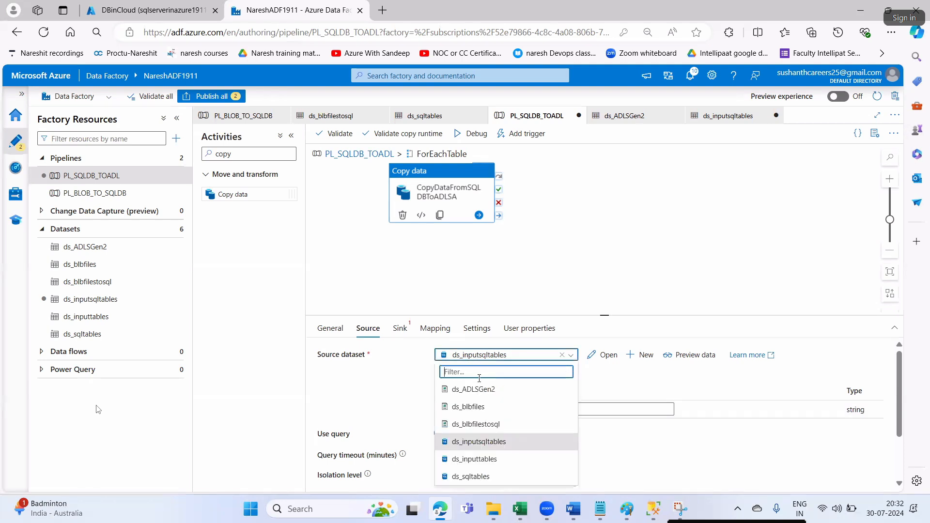
left_click(494, 459)
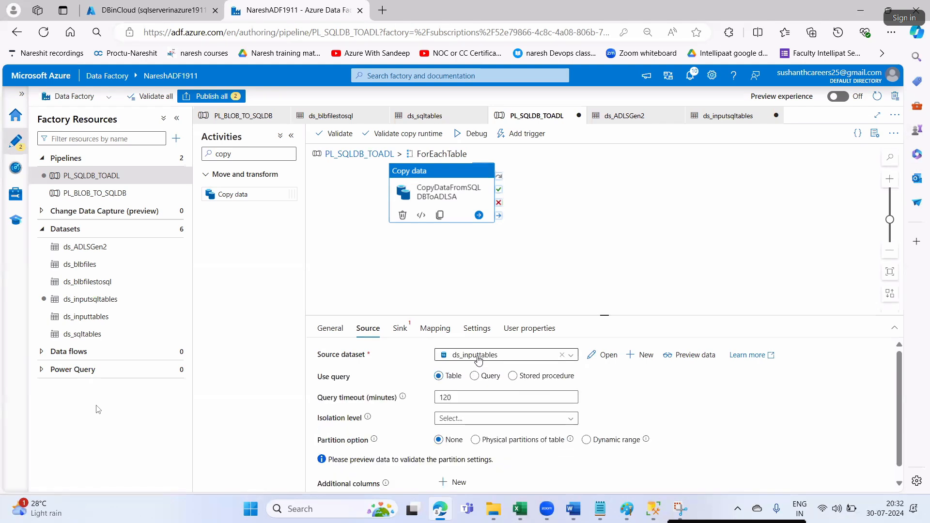
left_click(477, 359)
left_click(487, 441)
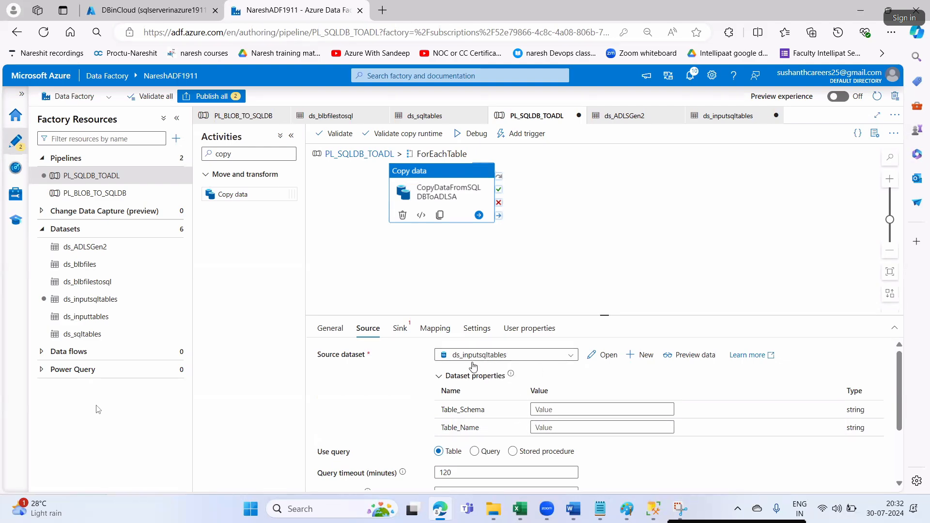
- Check the notes for the ForEachTable TABLE_SCHEMA value to use for Table_Schema
key("alt+Tab")
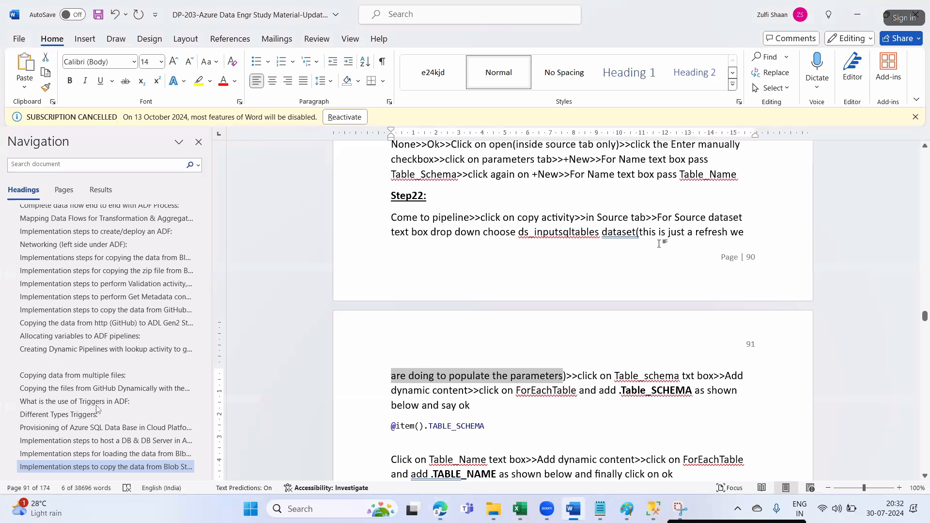
left_click_drag(663, 233, 566, 319)
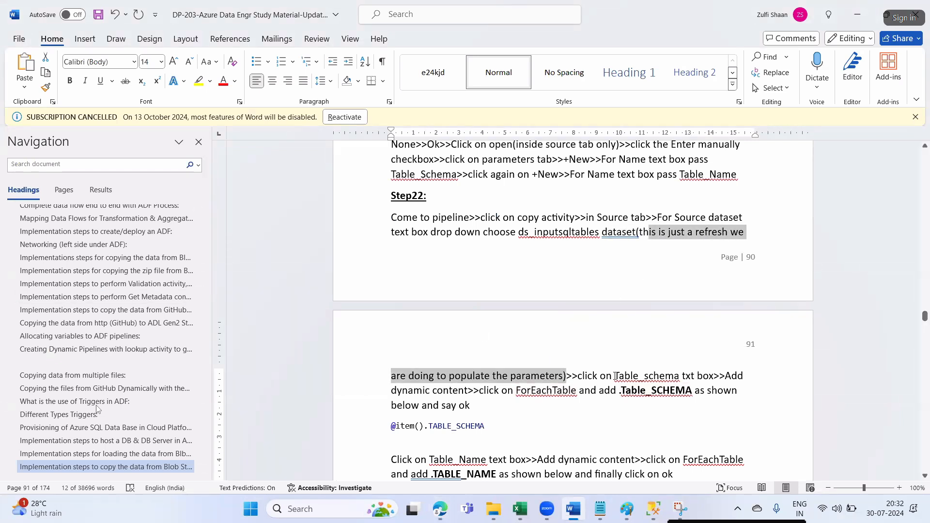
left_click_drag(614, 377, 697, 376)
scroll(524, 315, "down", 3)
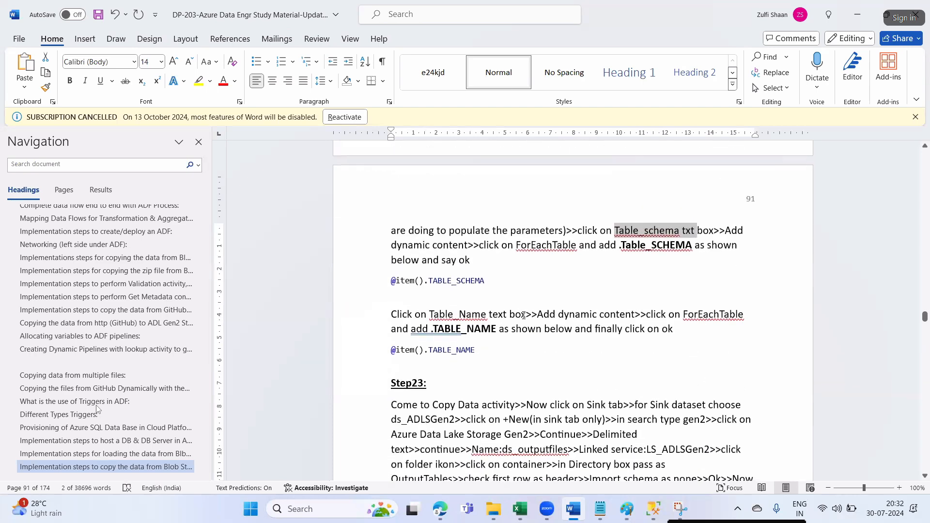
left_click_drag(516, 245, 682, 251)
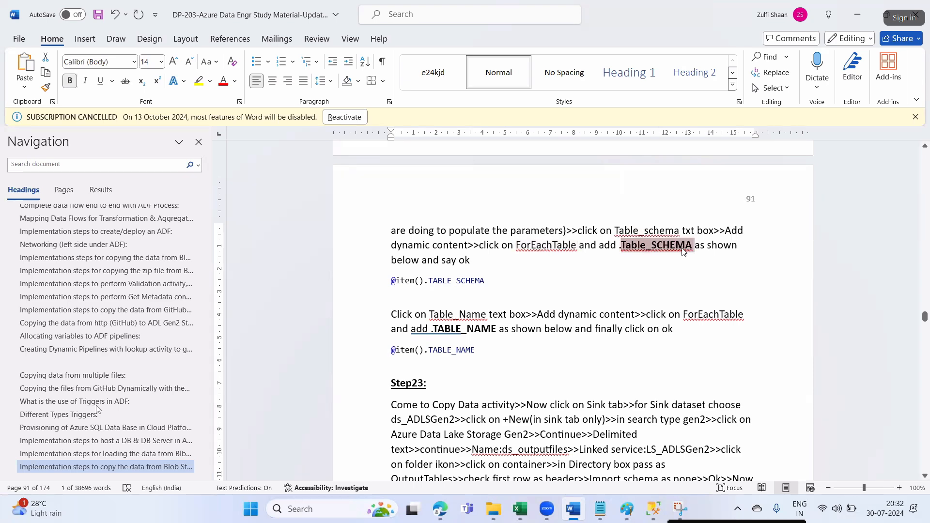
key("alt+Tab")
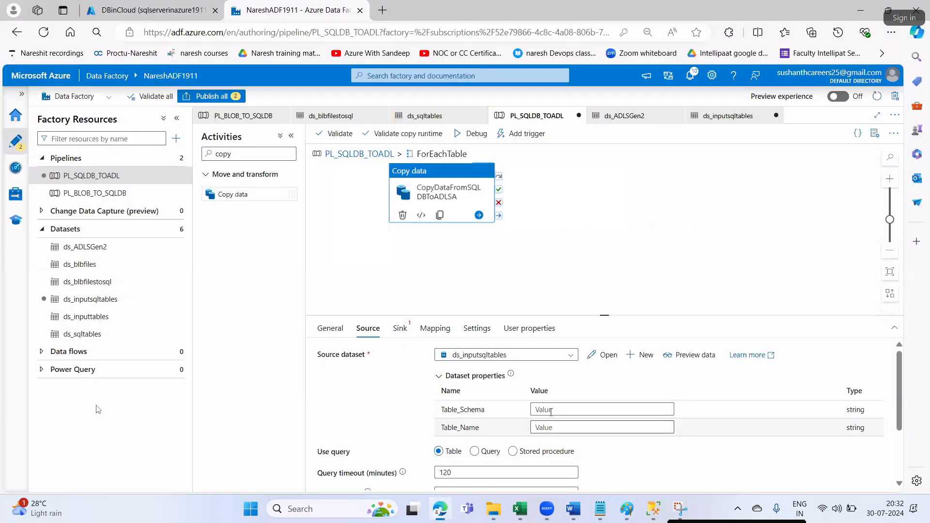
left_click(552, 409)
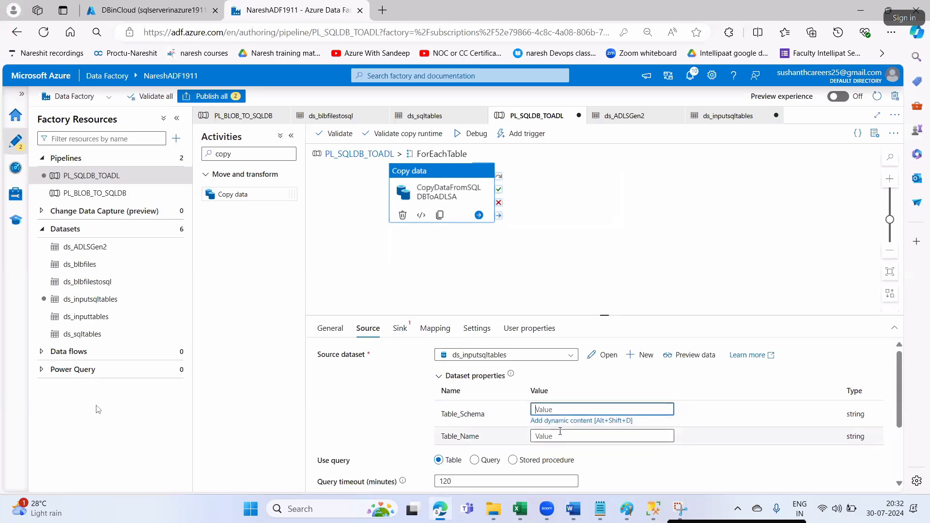
left_click(559, 420)
left_click(612, 311)
left_click(626, 134)
type(".Table_SCHEMA")
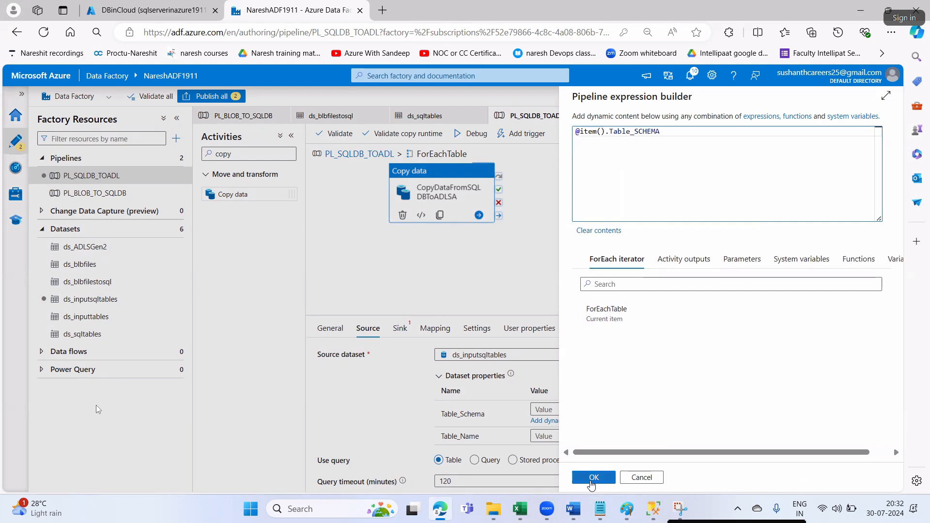
left_click(594, 478)
left_click(555, 428)
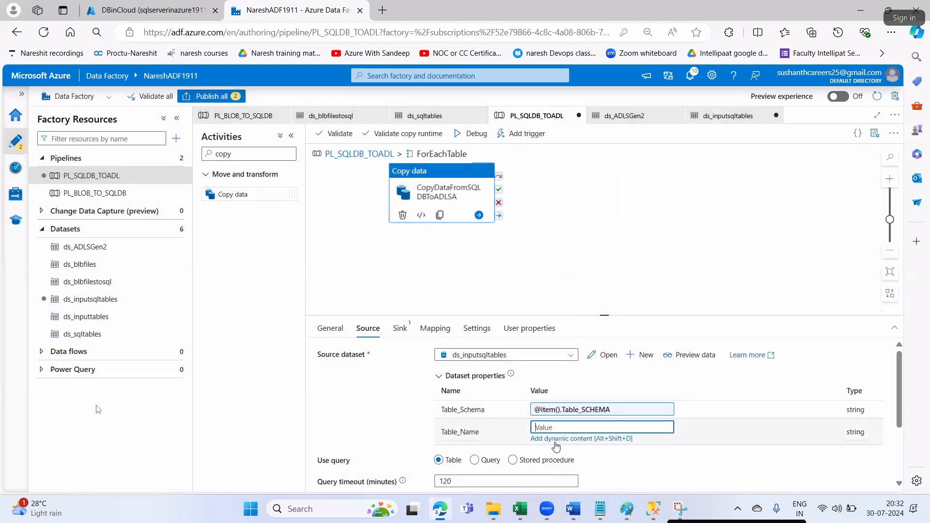
left_click(556, 439)
left_click(623, 314)
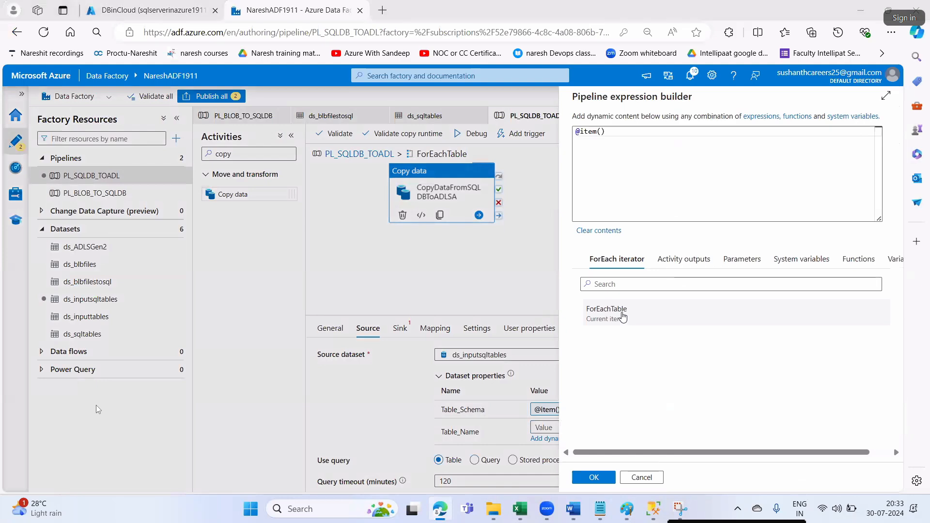
key("alt+Tab")
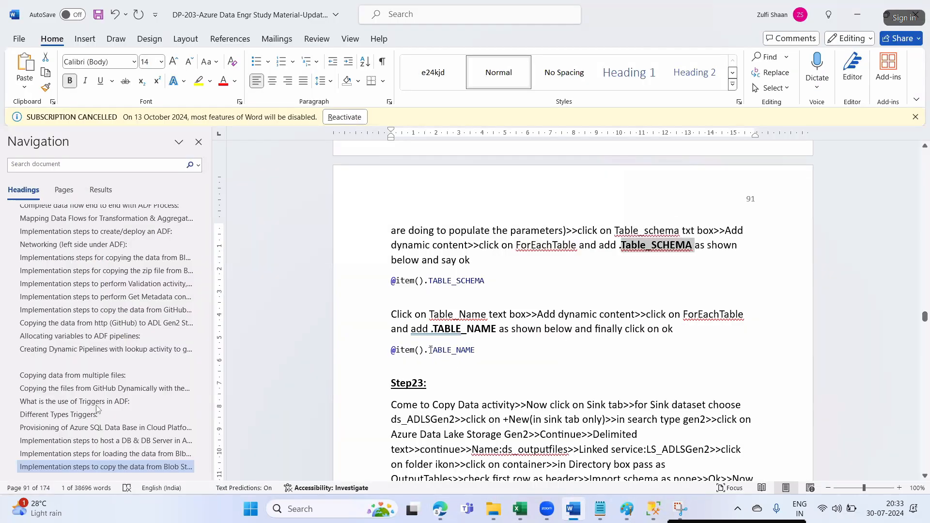
left_click_drag(430, 350, 474, 352)
key("alt+Tab")
left_click(622, 138)
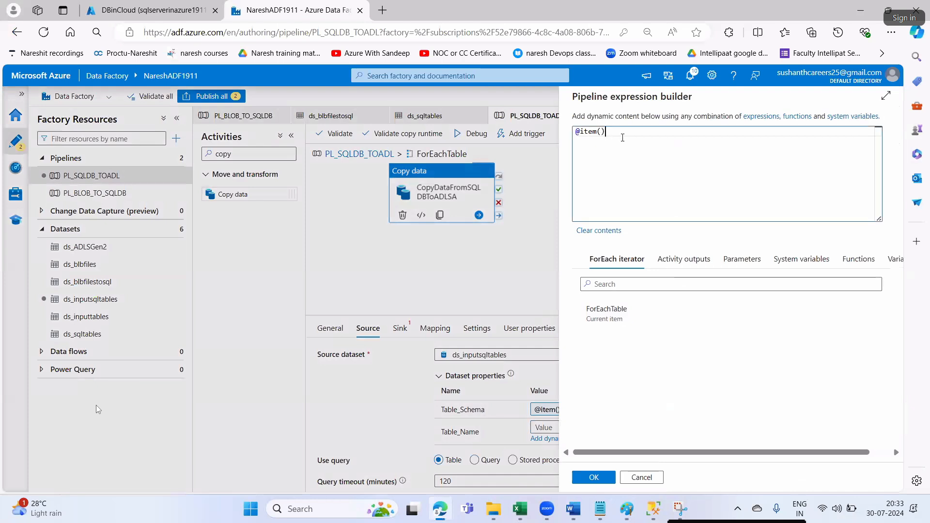
type(".")
type("TABLE_NAME")
left_click(602, 477)
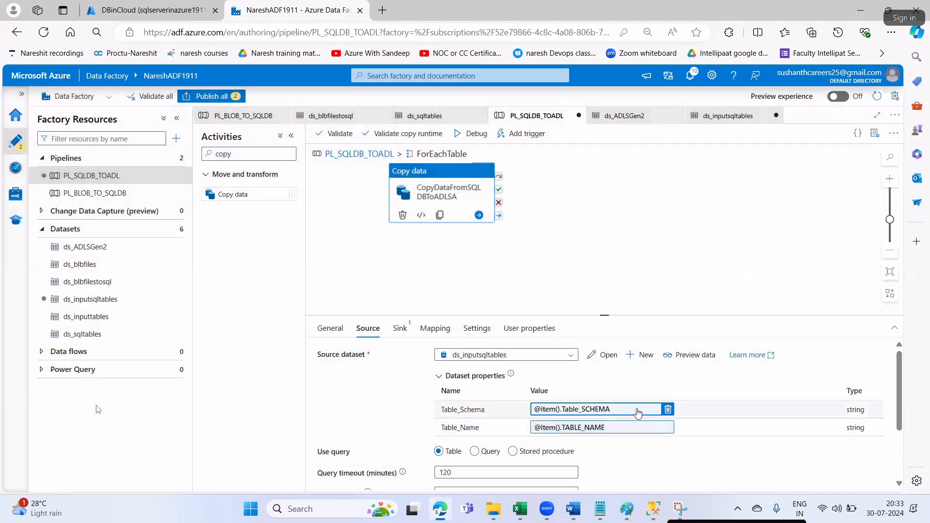
- Read the sink instructions in the step notes
key("alt+Tab")
scroll(451, 314, "down", 3)
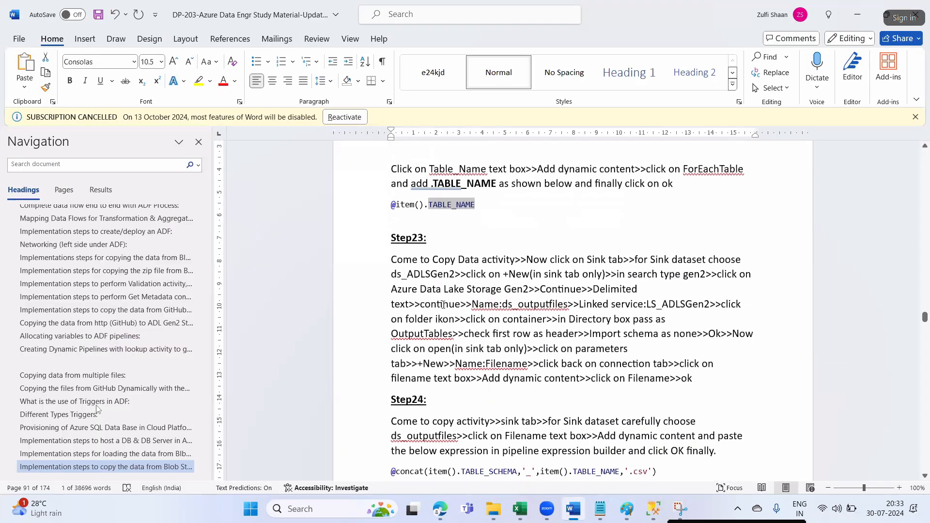
left_click_drag(420, 261, 600, 264)
left_click(600, 267)
key("alt+Tab")
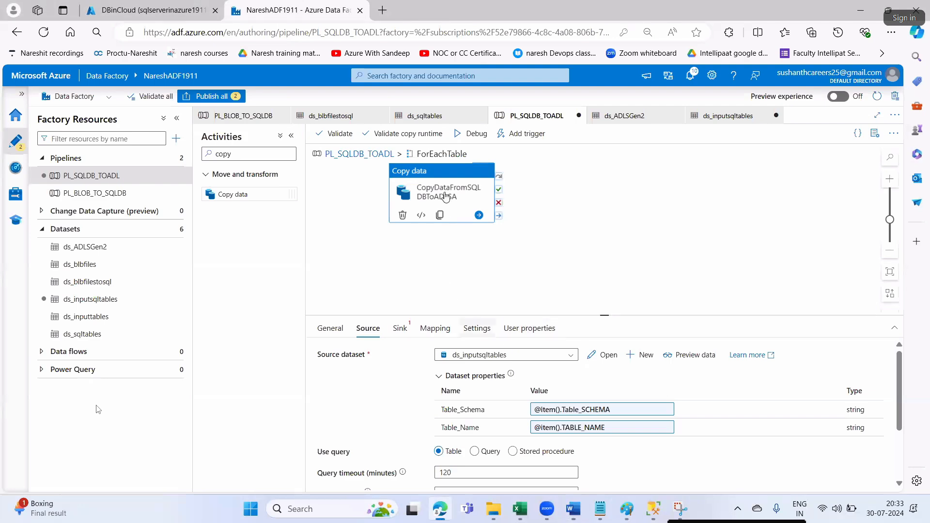
- Set the copy activity's sink dataset to ds_ADLSGen2
left_click(400, 329)
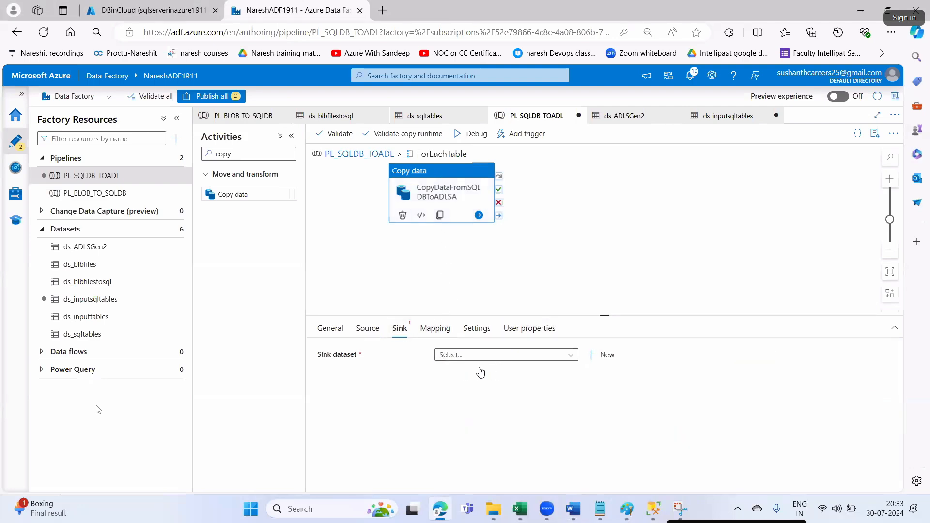
key("alt+Tab")
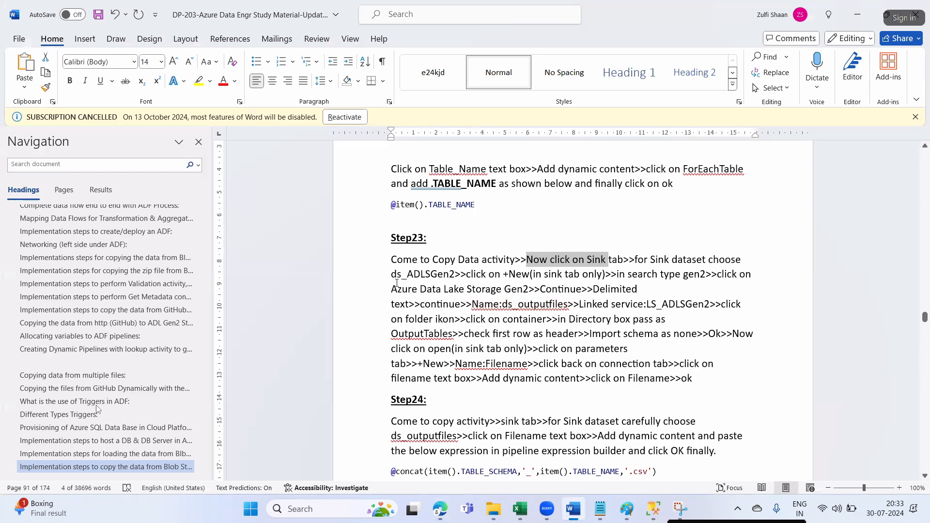
left_click_drag(392, 274, 452, 280)
left_click(443, 353)
left_click(492, 391)
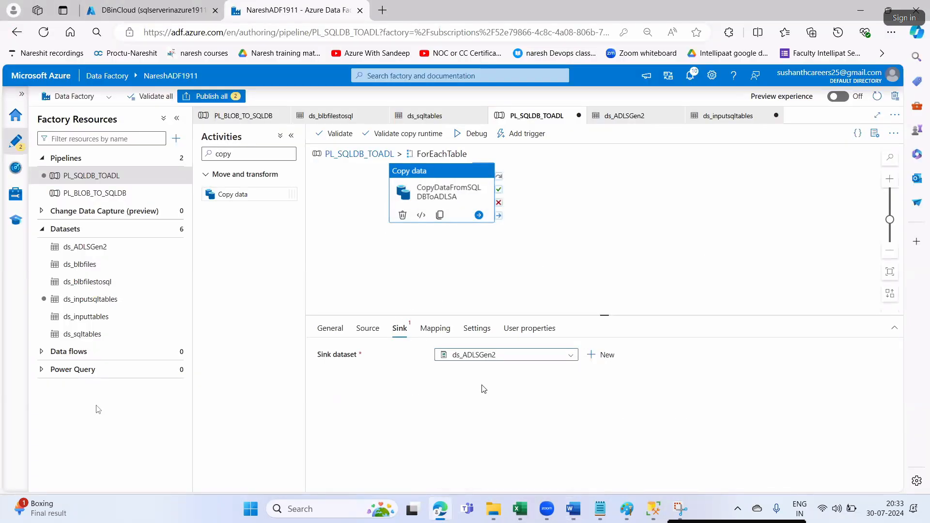
- Check the notes' gen2 search instruction and start a new sink dataset
key("alt+Tab")
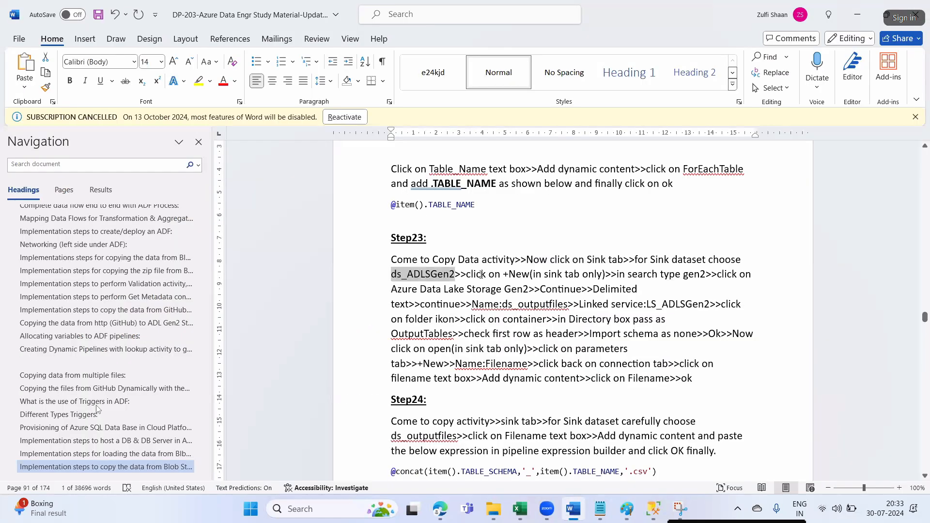
left_click(514, 273)
left_click_drag(616, 274, 703, 274)
key("alt+Tab")
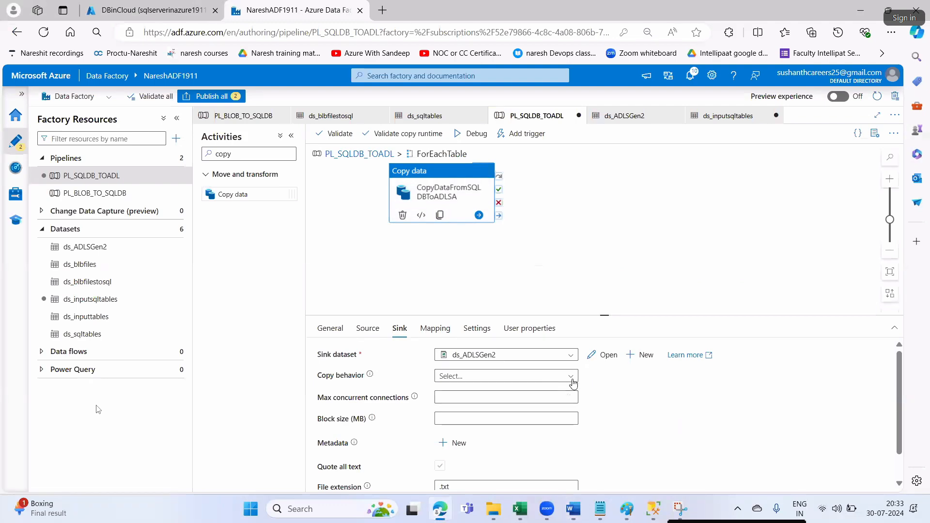
key("alt+Tab")
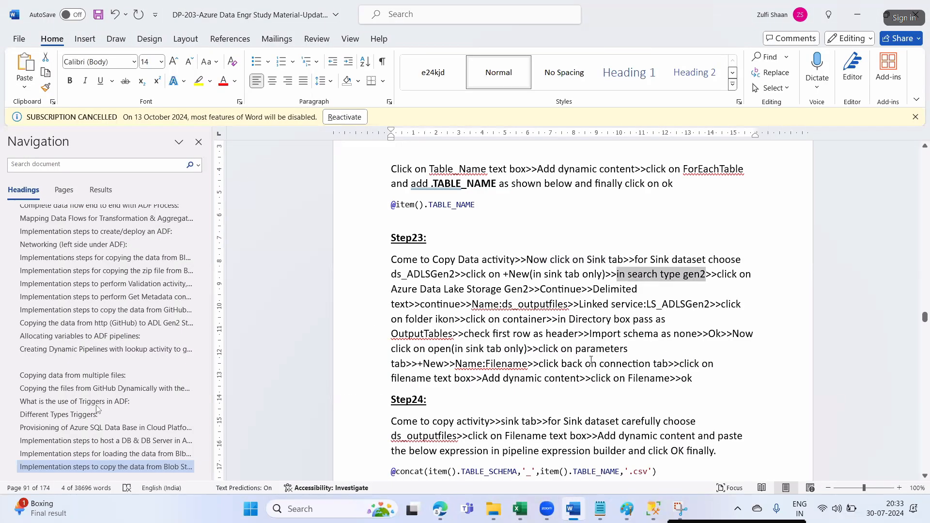
key("alt+Tab")
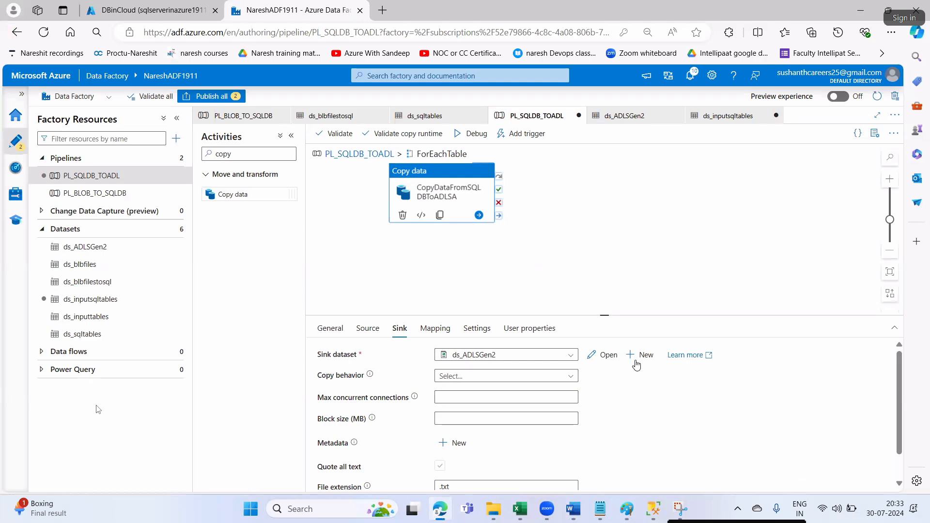
left_click(639, 356)
key("alt+Tab")
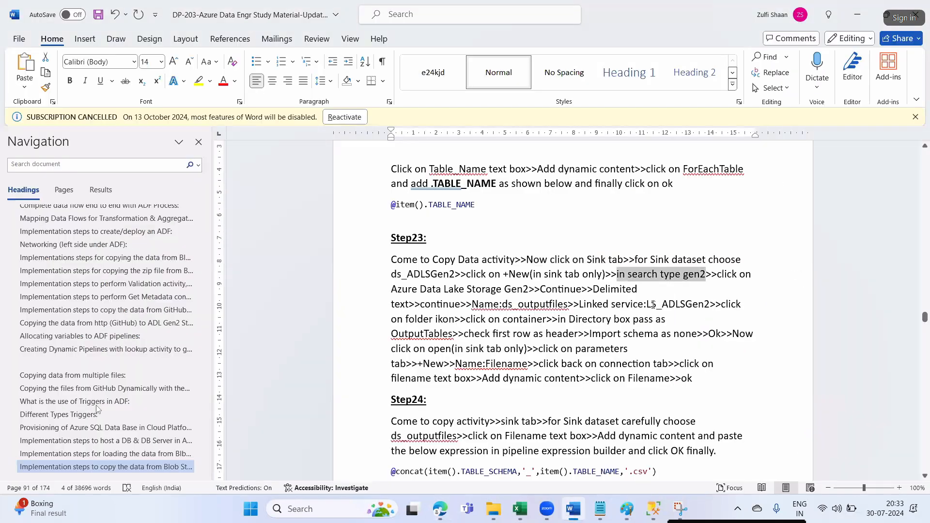
- Choose Azure Data Lake Storage Gen2 with DelimitedText format for the new sink dataset
key("alt+Tab")
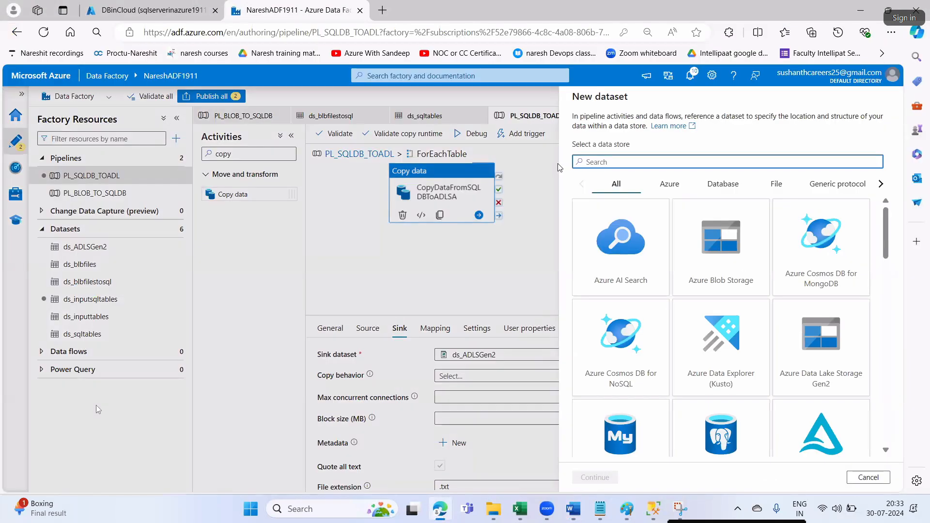
type("gen2")
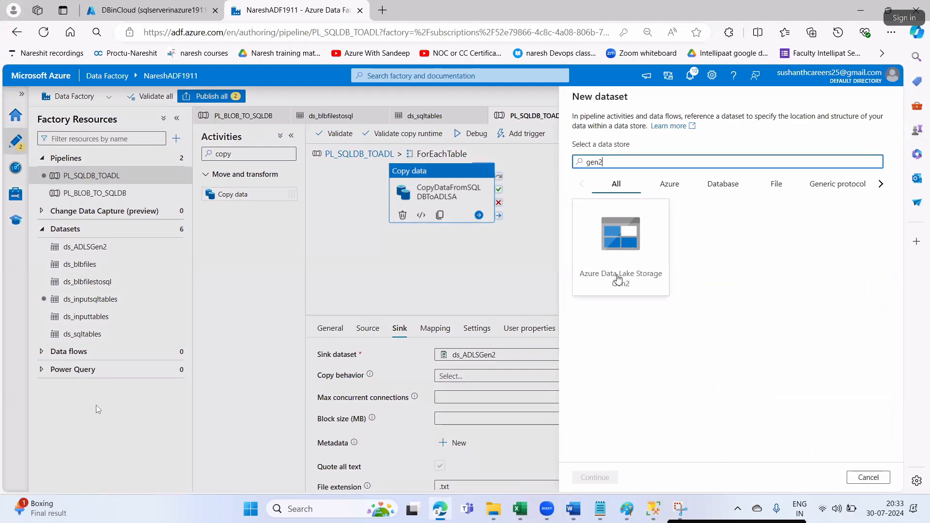
left_click(600, 249)
left_click(593, 477)
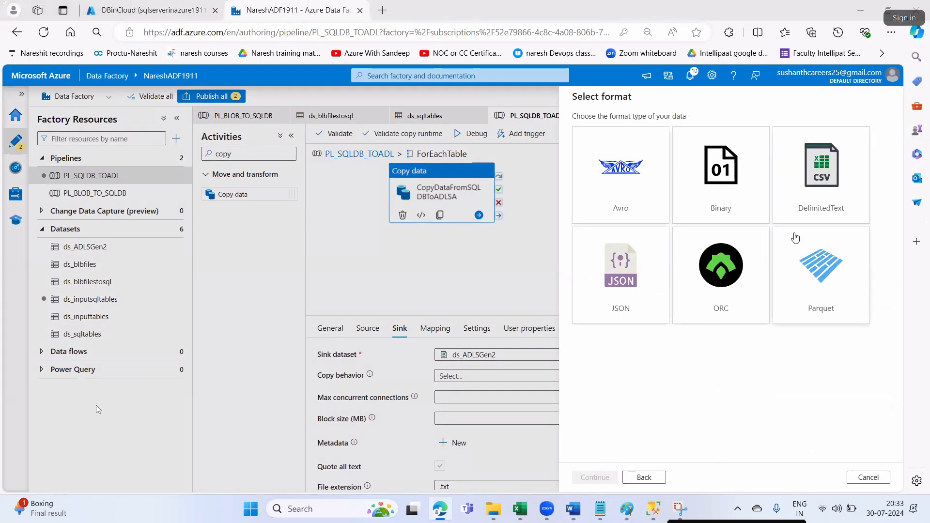
key("alt+Tab")
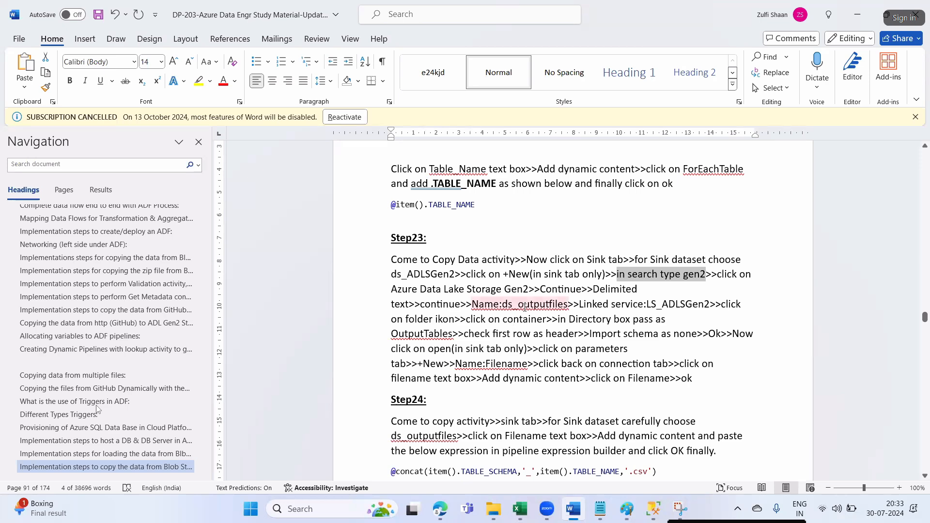
left_click_drag(503, 304, 545, 308)
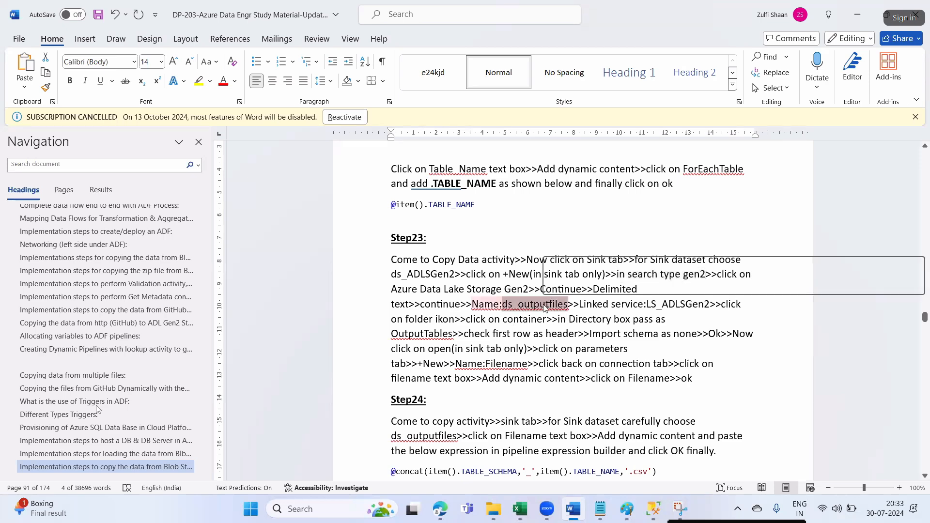
key("alt+Tab")
left_click(818, 167)
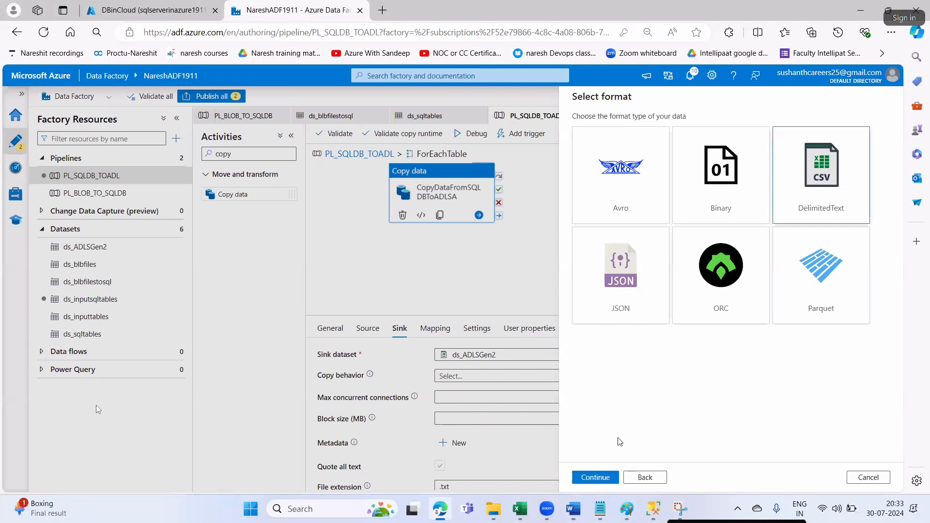
left_click(594, 477)
- Name the dataset ds_outputfiles and link it to LS_ADLSGen2
left_click_drag(626, 129, 573, 133)
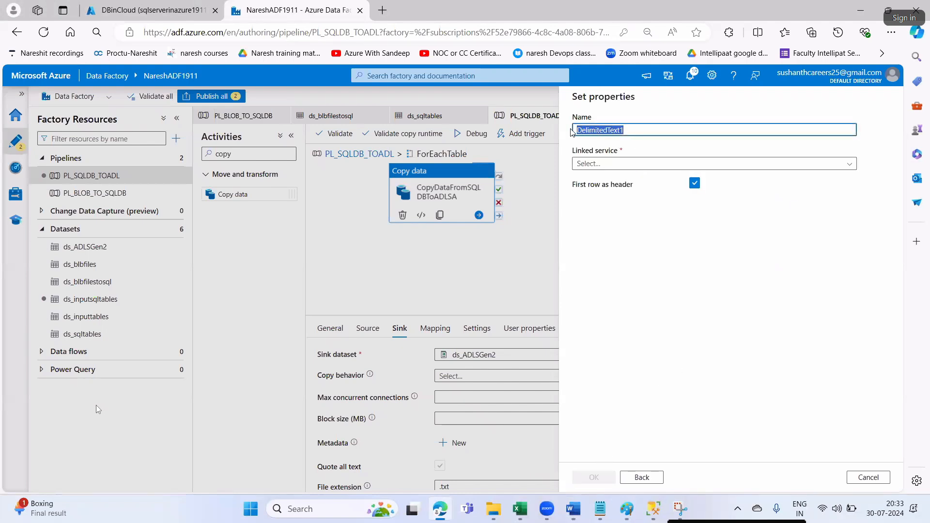
type("ds_outputfiles>")
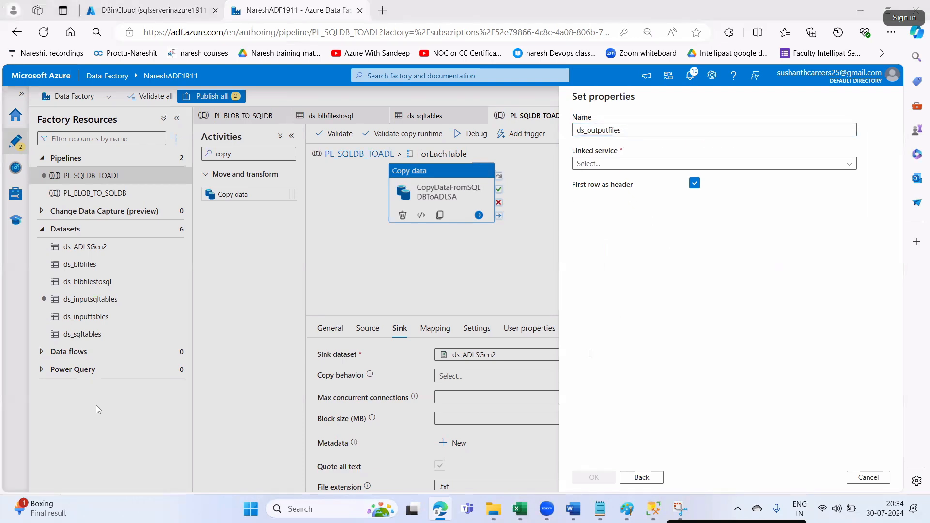
key("alt+Tab")
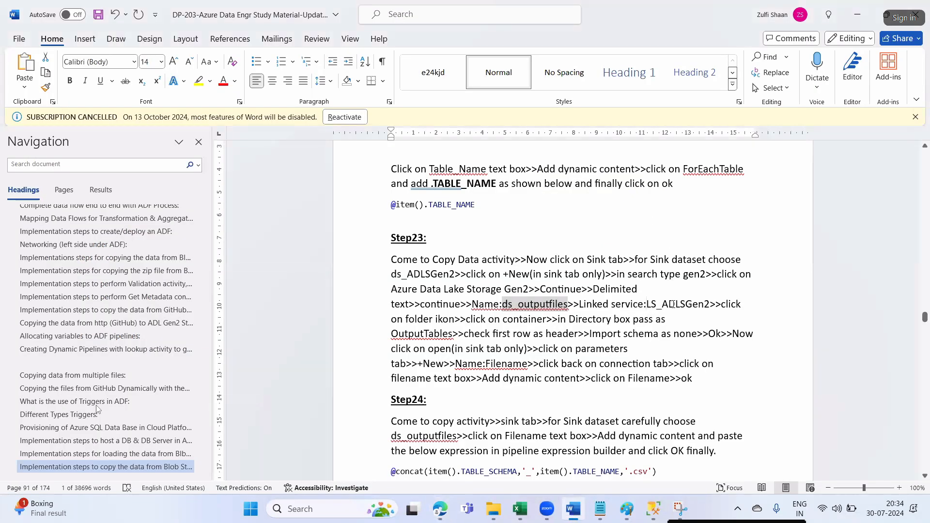
key("alt+Tab")
left_click(627, 169)
left_click(611, 218)
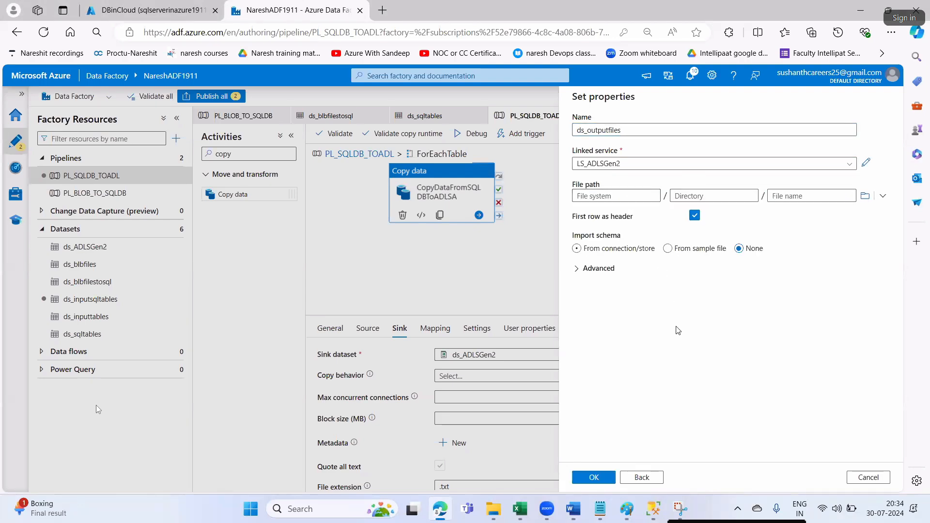
- Browse the storage folders to locate the destcon container
key("alt+Tab")
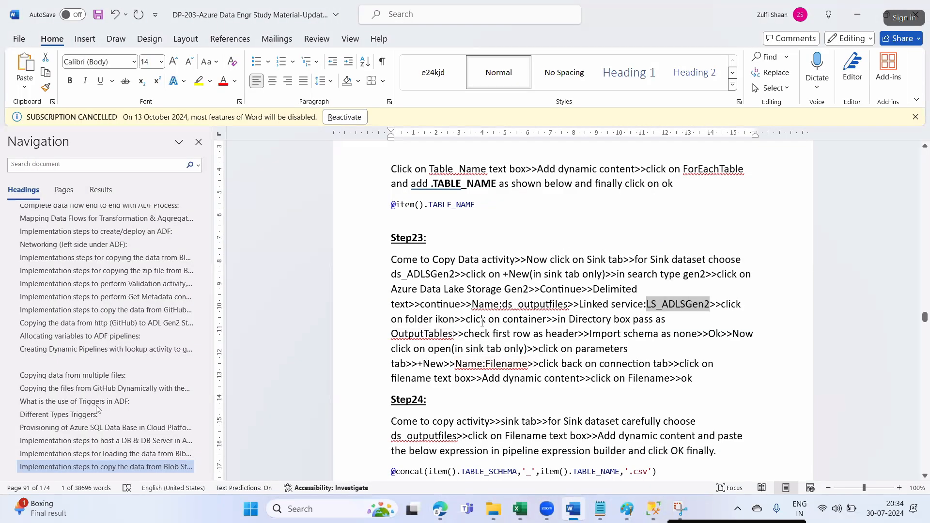
left_click_drag(503, 318, 536, 318)
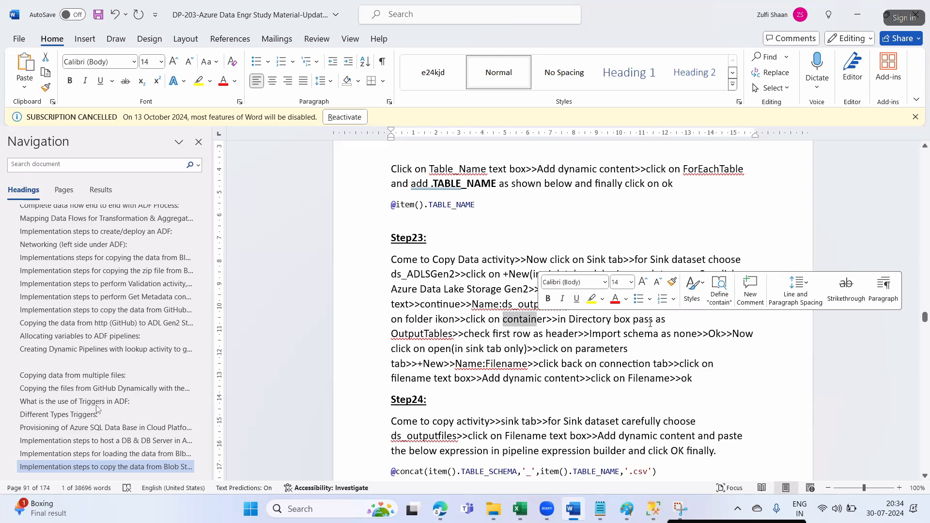
left_click_drag(453, 334, 428, 334)
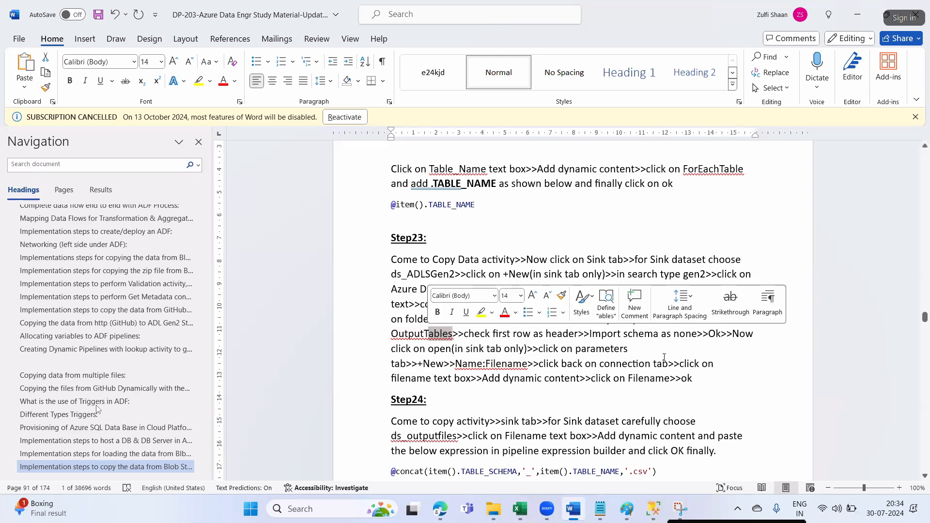
key("alt+Tab")
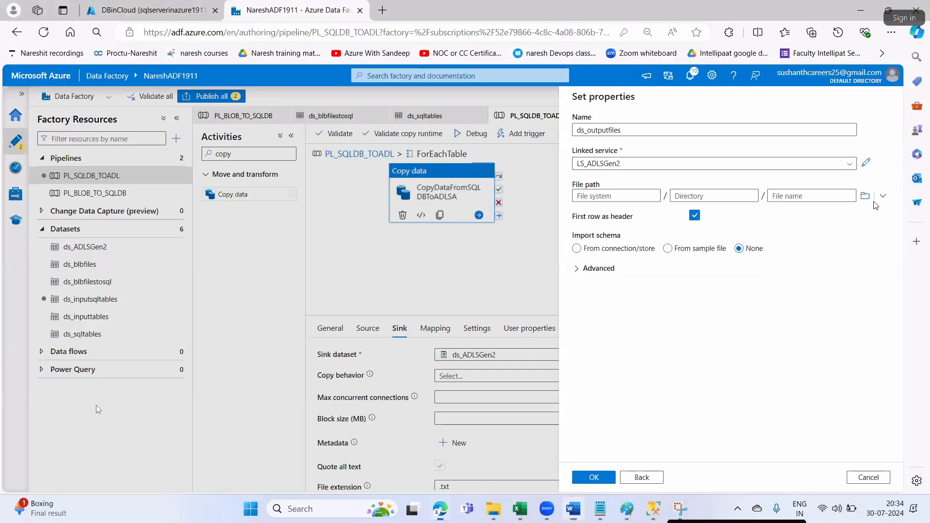
left_click(865, 195)
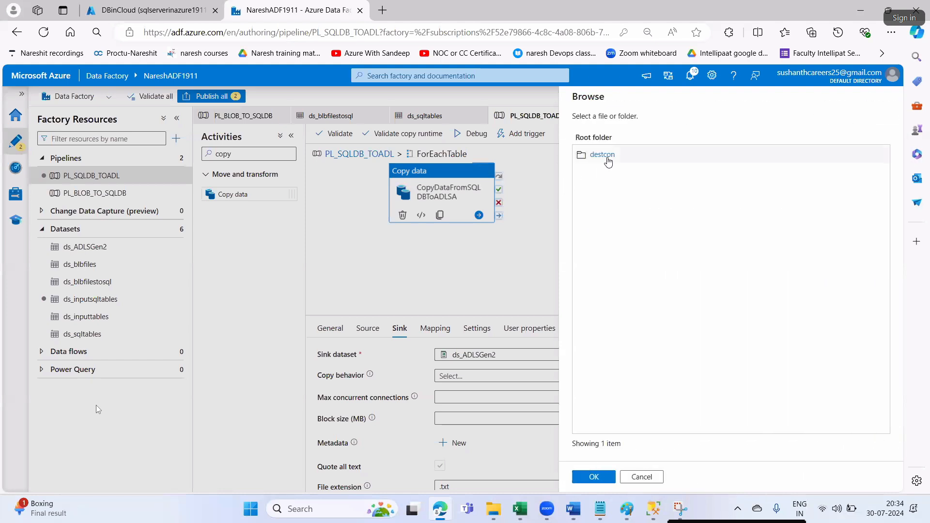
left_click(607, 160)
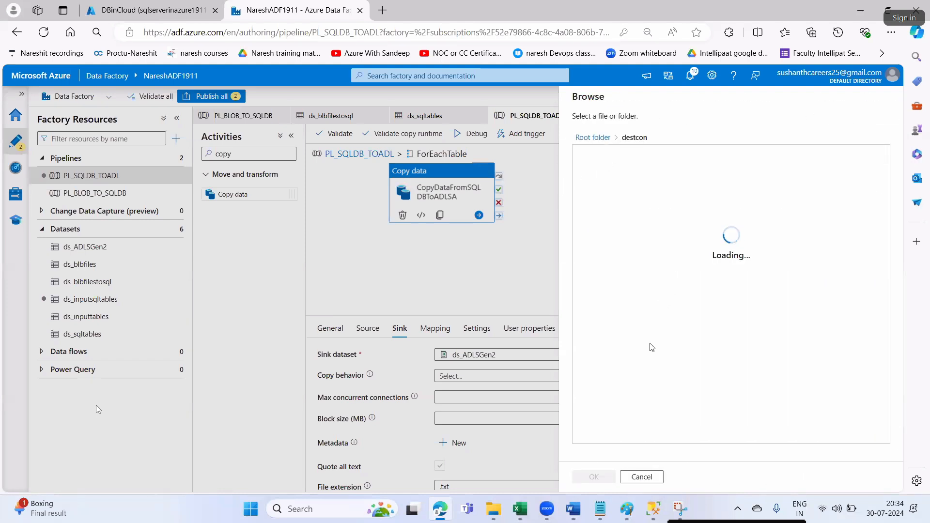
left_click(573, 509)
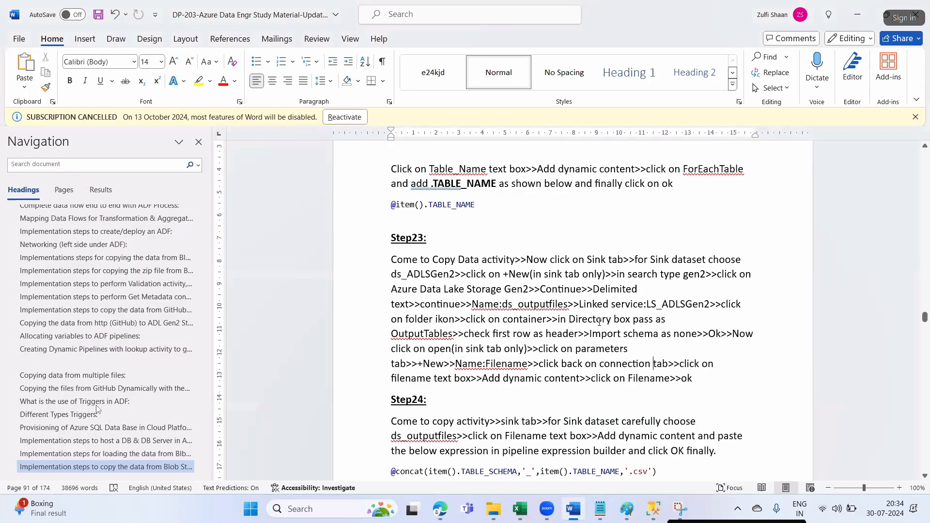
left_click_drag(391, 335, 490, 334)
key("alt+Tab")
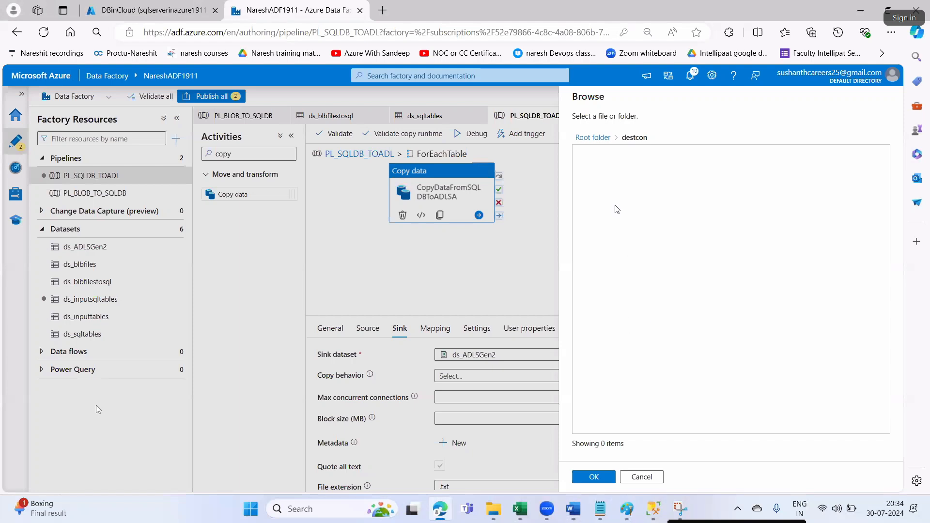
left_click(594, 138)
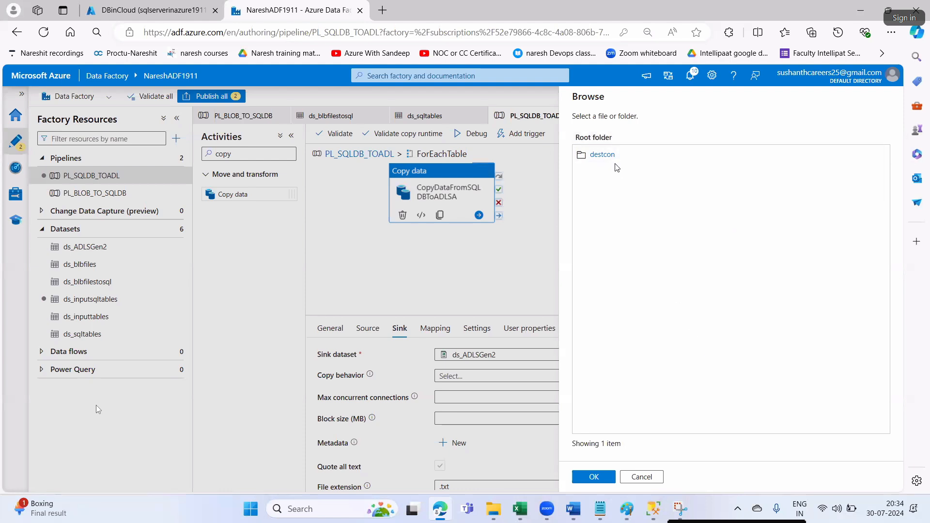
left_click(639, 475)
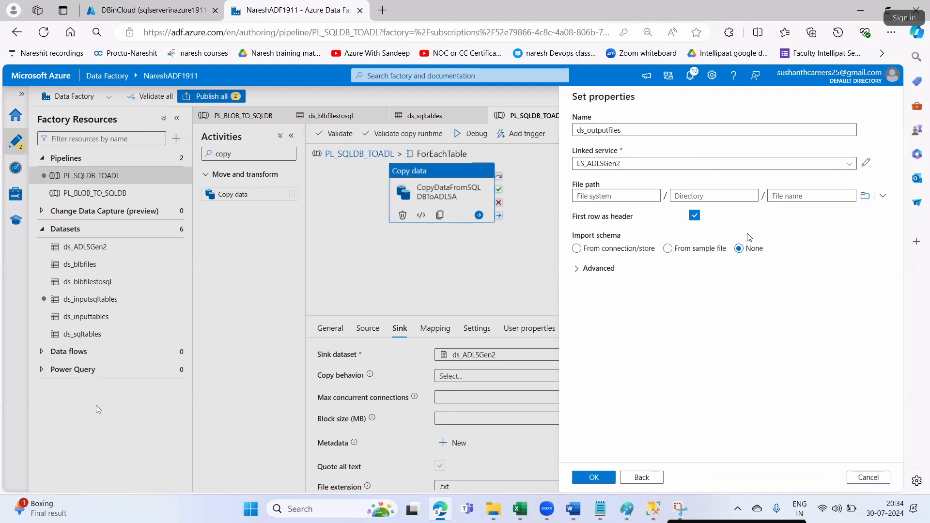
- Set the file path to container destcon with directory OutputTables
left_click(863, 197)
left_click(630, 165)
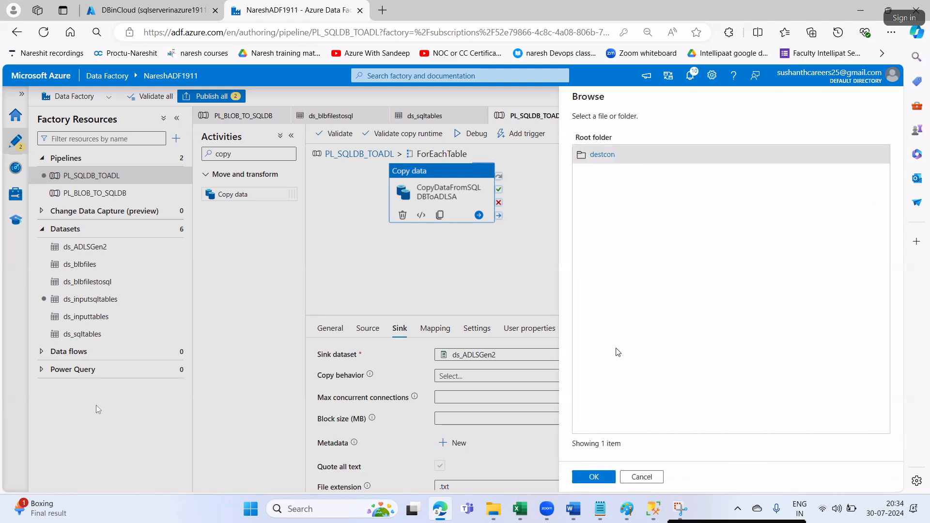
left_click(594, 476)
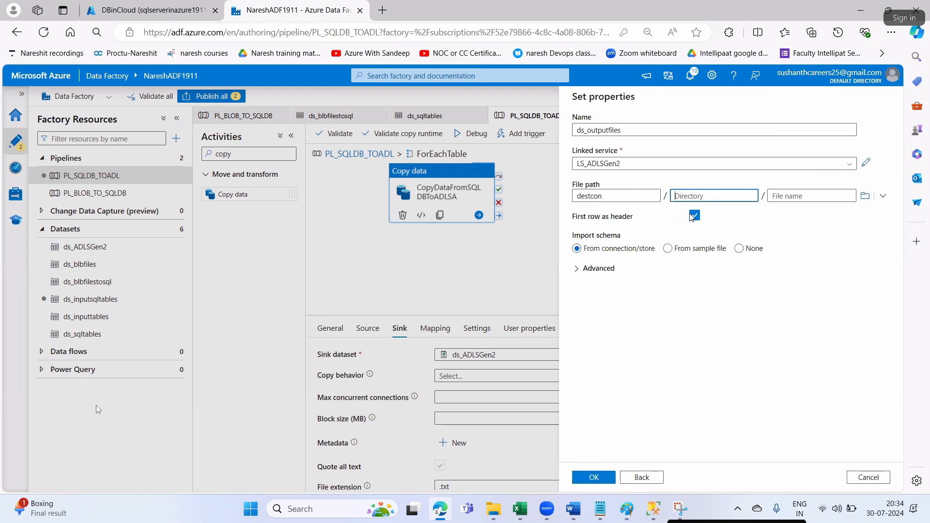
key("alt+Tab")
left_click(449, 333)
left_click_drag(449, 333, 393, 333)
key("ctrl+c")
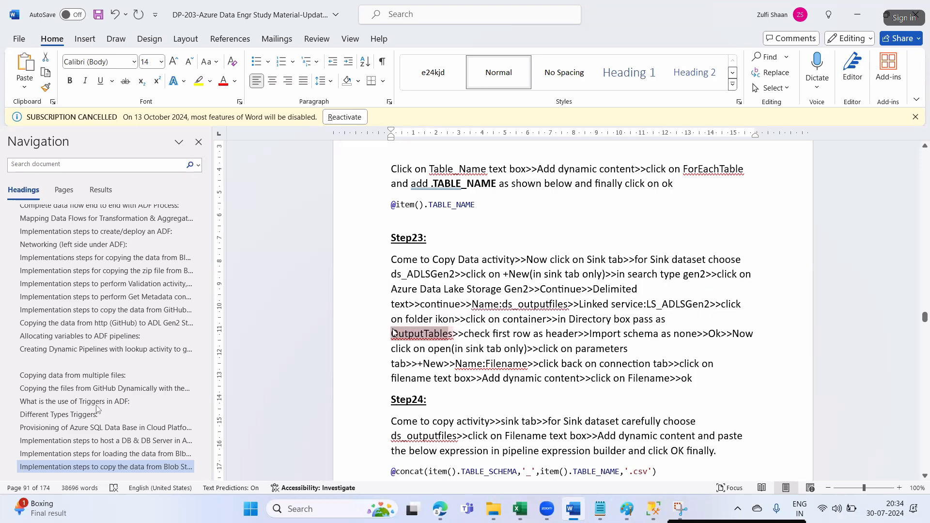
key("alt+Tab")
left_click(690, 198)
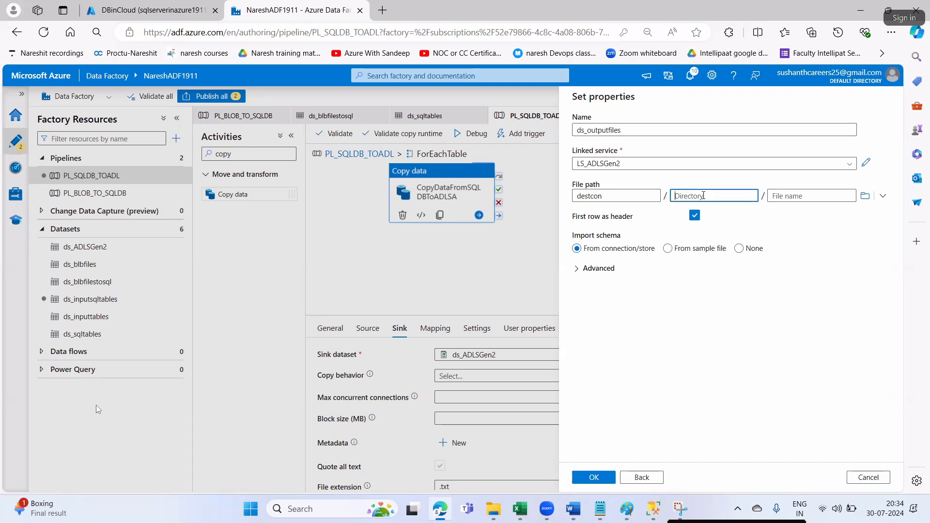
key("ctrl+v")
- Keep first row as header, set schema import to None, and create the dataset
key("alt+Tab")
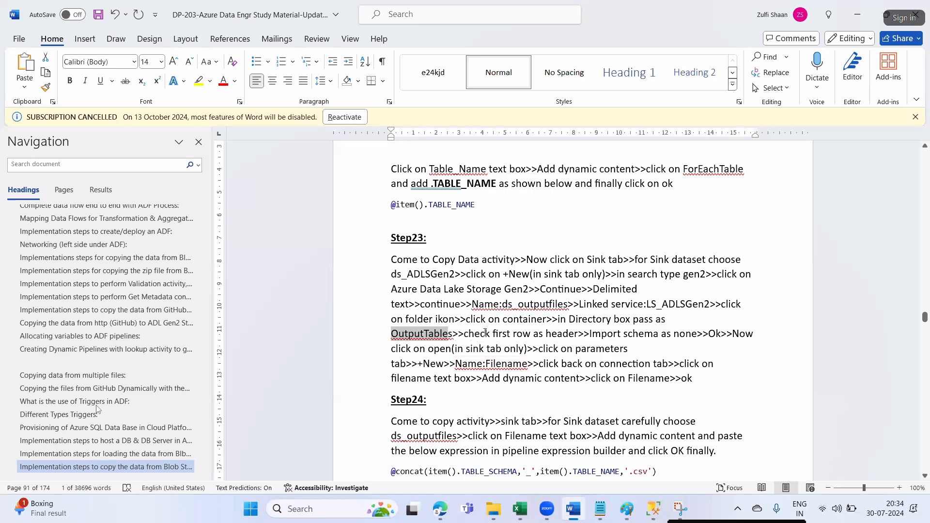
left_click_drag(484, 333, 545, 334)
key("alt+Tab")
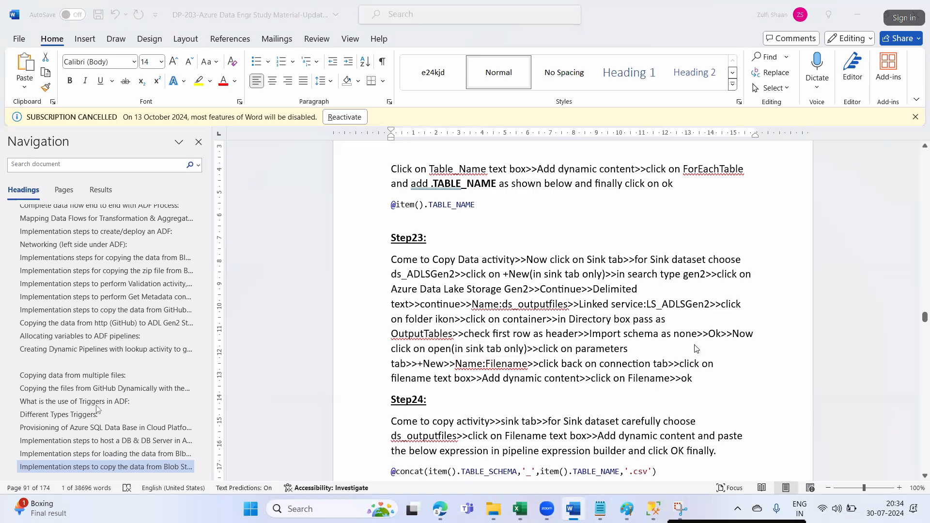
left_click(738, 248)
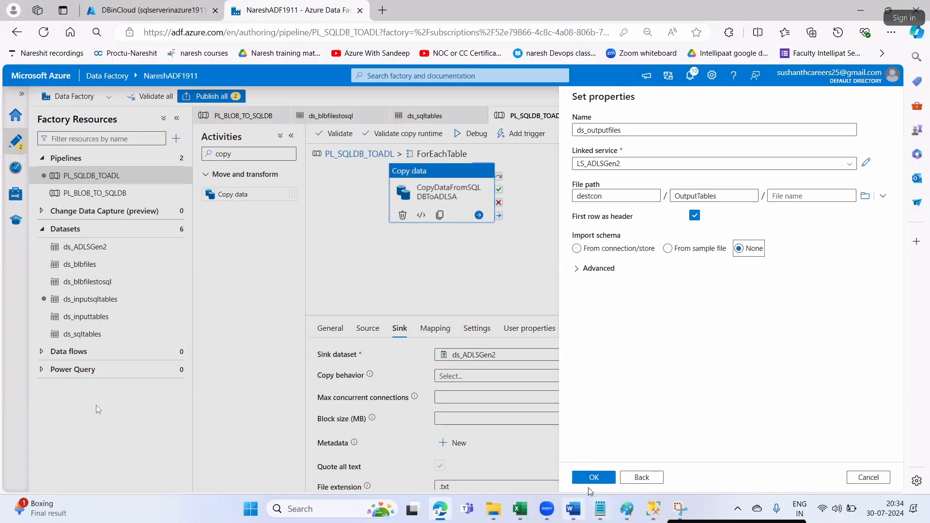
left_click(593, 477)
key("alt+Tab")
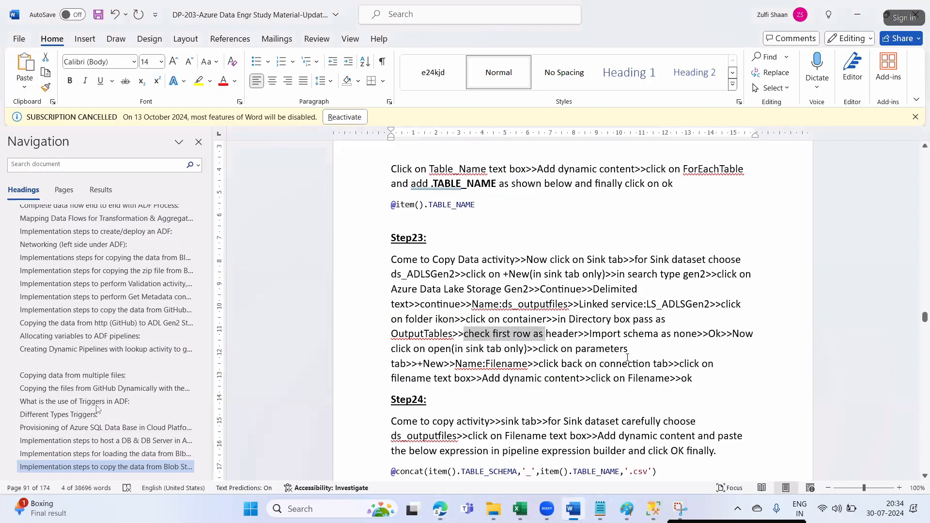
left_click_drag(415, 355, 436, 354)
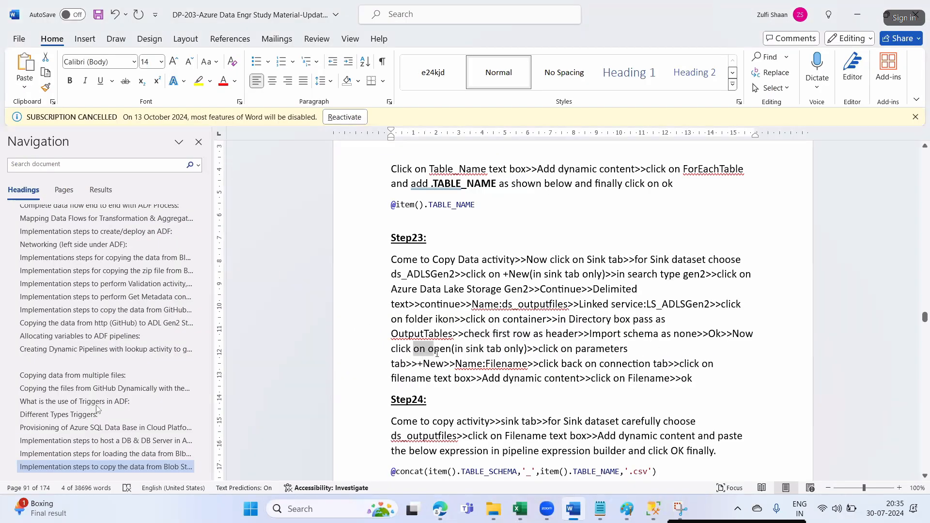
left_click_drag(540, 352, 594, 353)
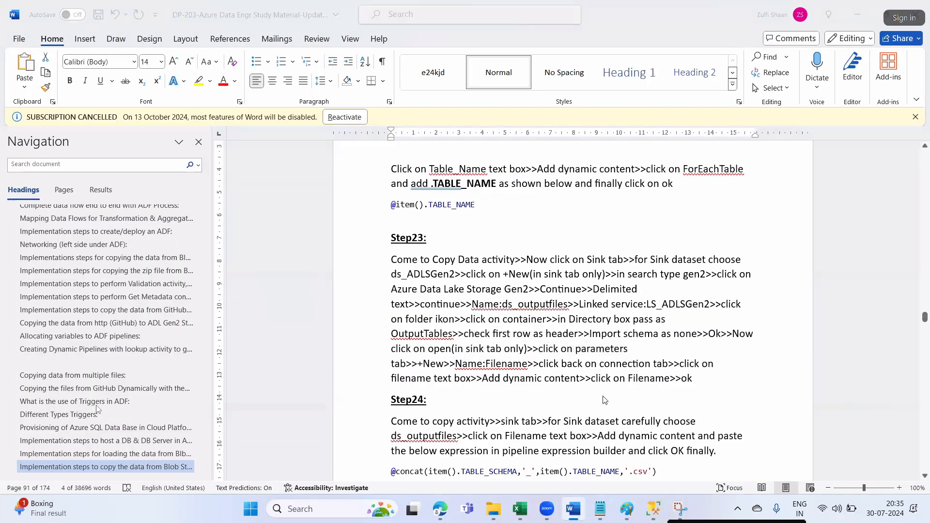
key("alt+Tab")
- Open ds_outputfiles and add a dataset parameter named Filename
left_click(608, 355)
left_click(315, 273)
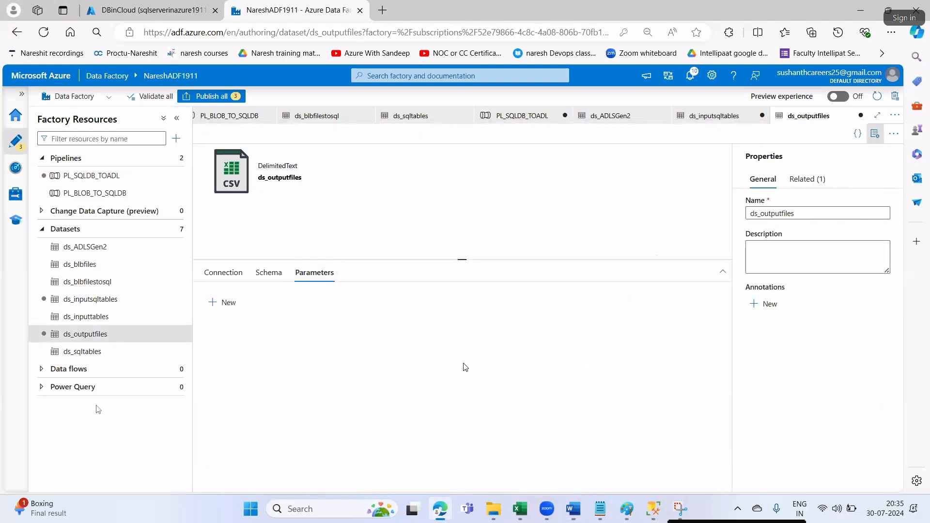
key("alt+Tab")
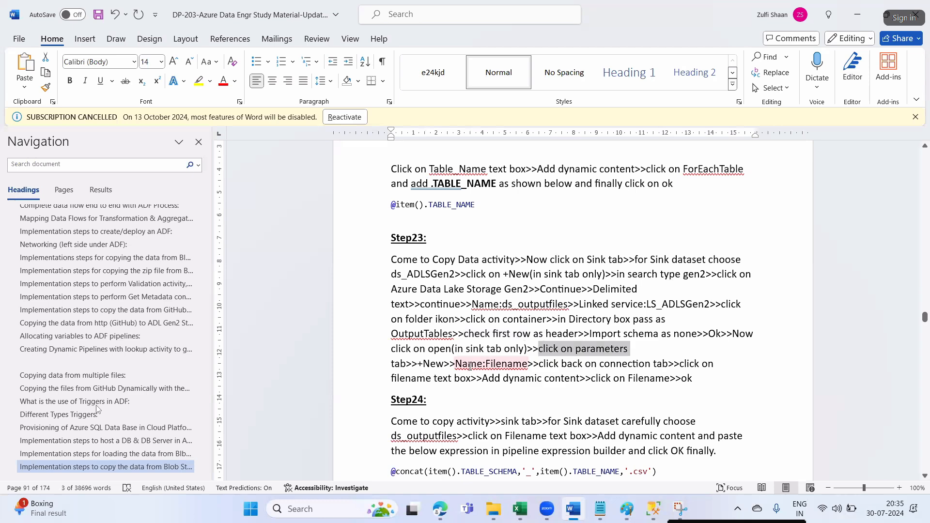
left_click_drag(486, 363, 529, 367)
key("ctrl+c")
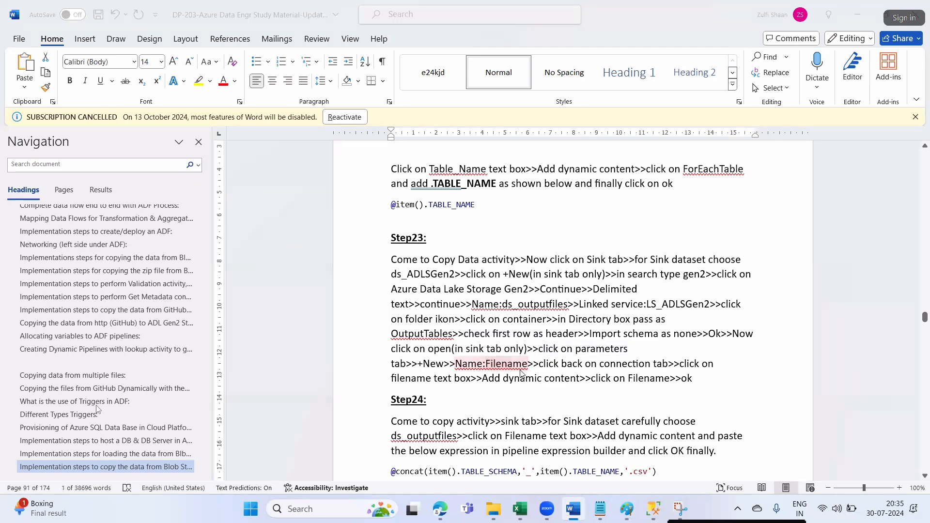
key("alt+Tab")
left_click(226, 302)
left_click(257, 341)
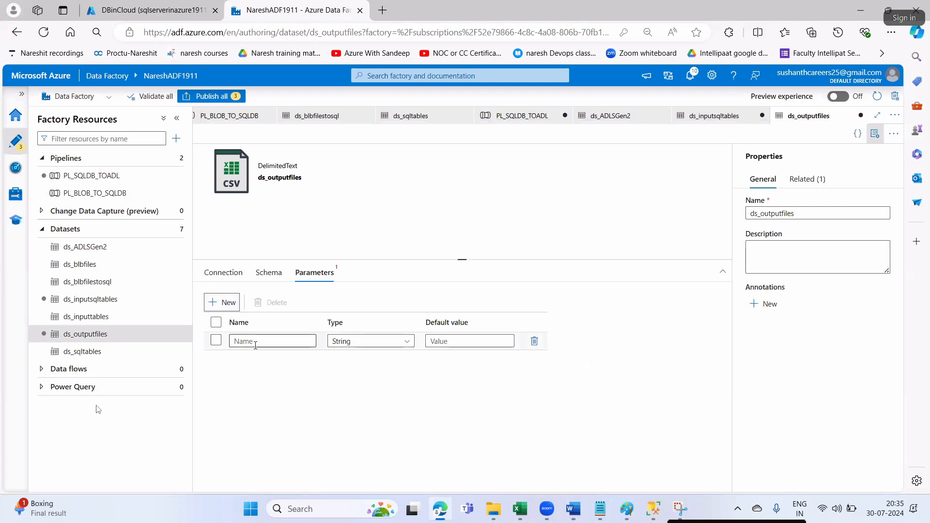
key("ctrl+v")
key("alt+Tab")
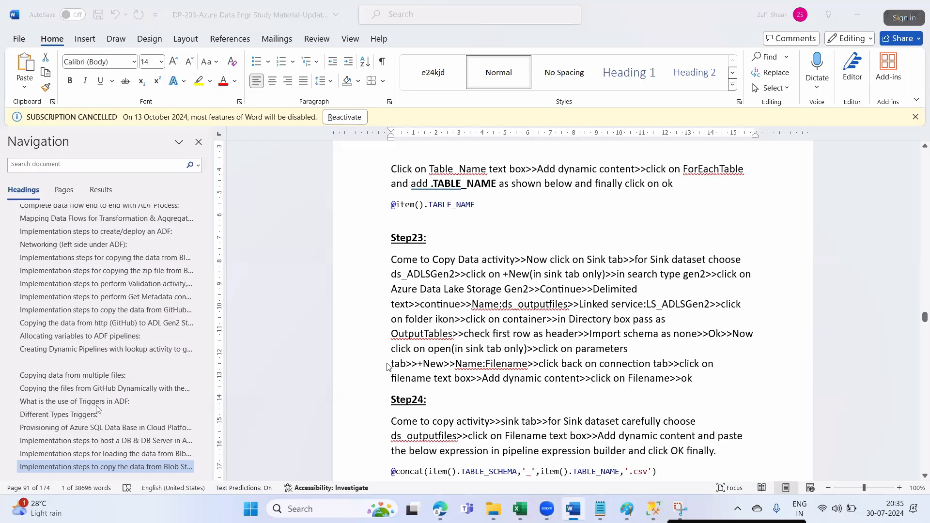
key("alt+Tab")
left_click(223, 272)
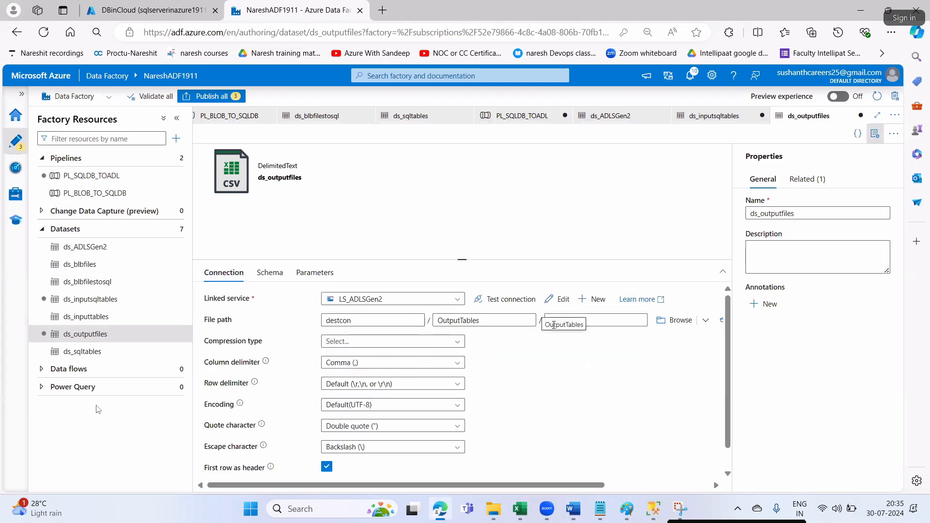
left_click(580, 320)
left_click(581, 332)
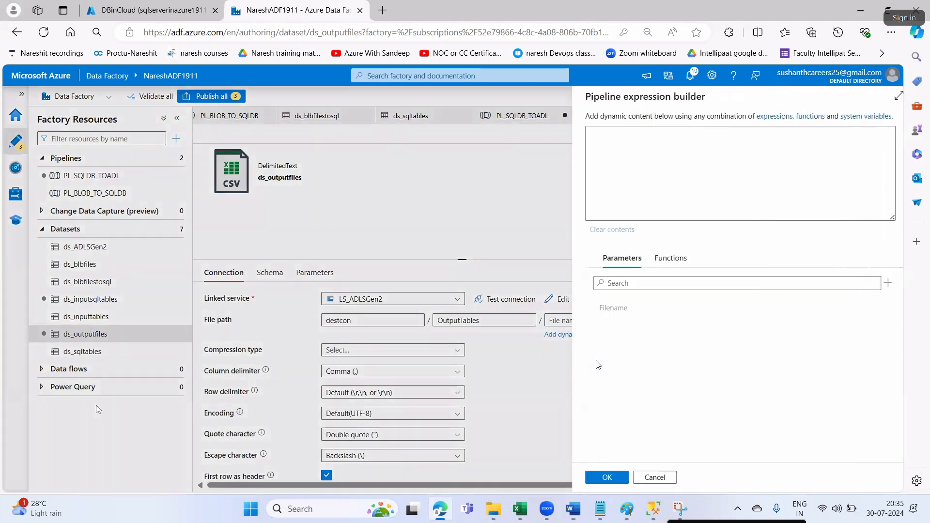
key("alt+Tab")
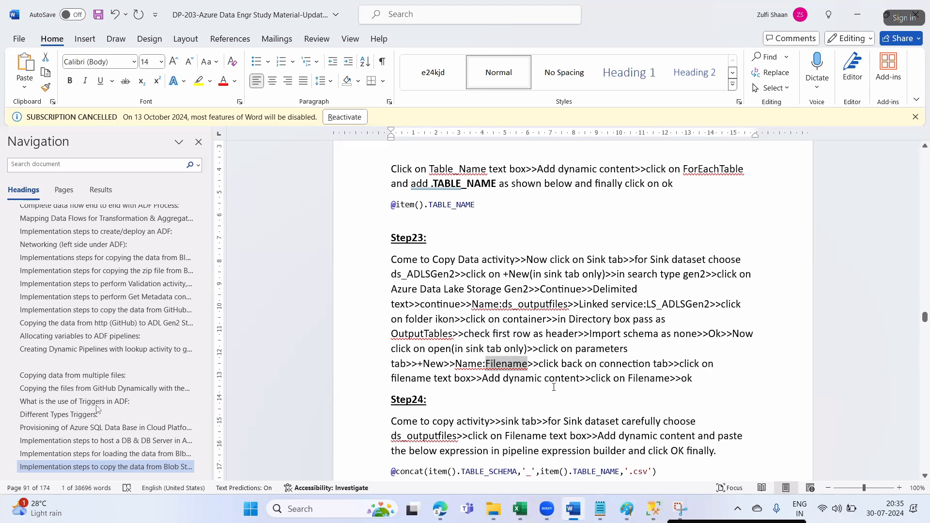
left_click_drag(591, 381, 671, 381)
key("alt+Tab")
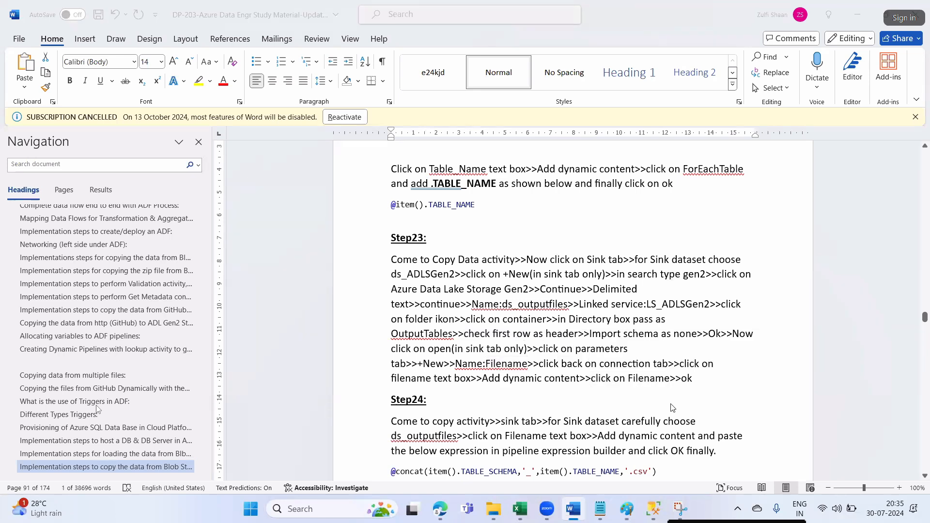
left_click(600, 309)
left_click(593, 477)
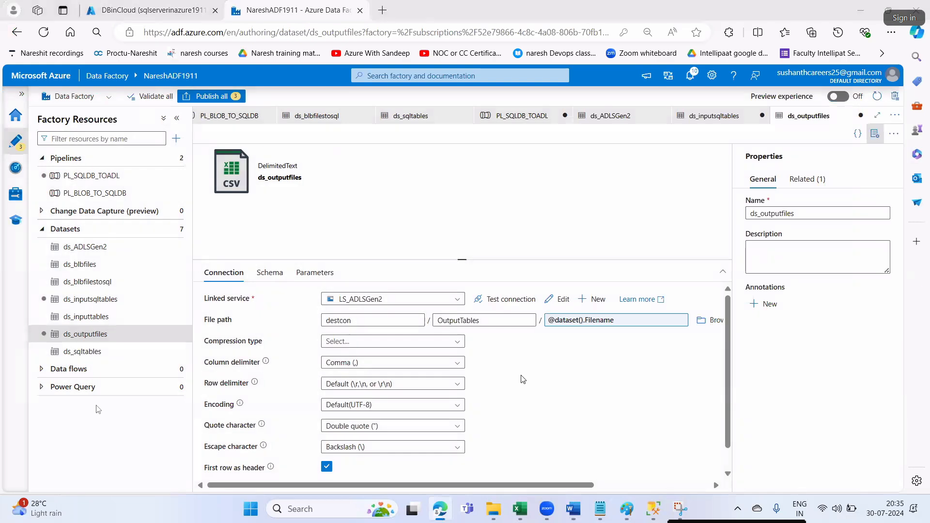
key("alt+Tab")
- Move from the ds_inputsqltables and ds_ADLSGen2 tabs back to the PL_SQLDB_TOADL pipeline
scroll(502, 356, "down", 3)
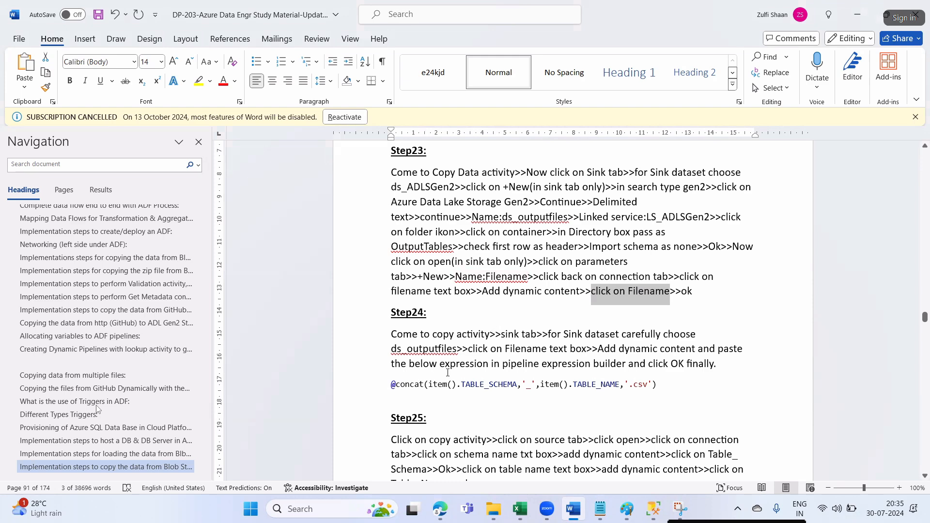
scroll(444, 355, "down", 2)
left_click(490, 247)
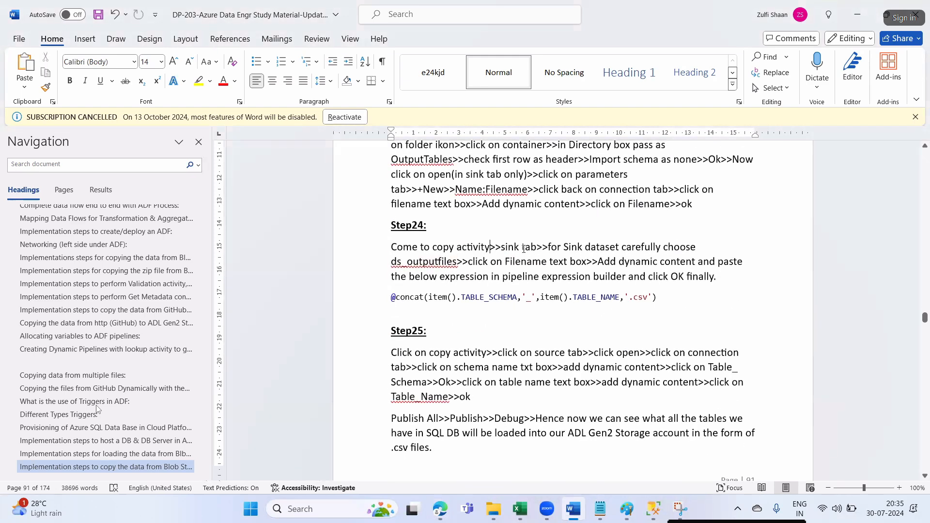
key("alt+Tab")
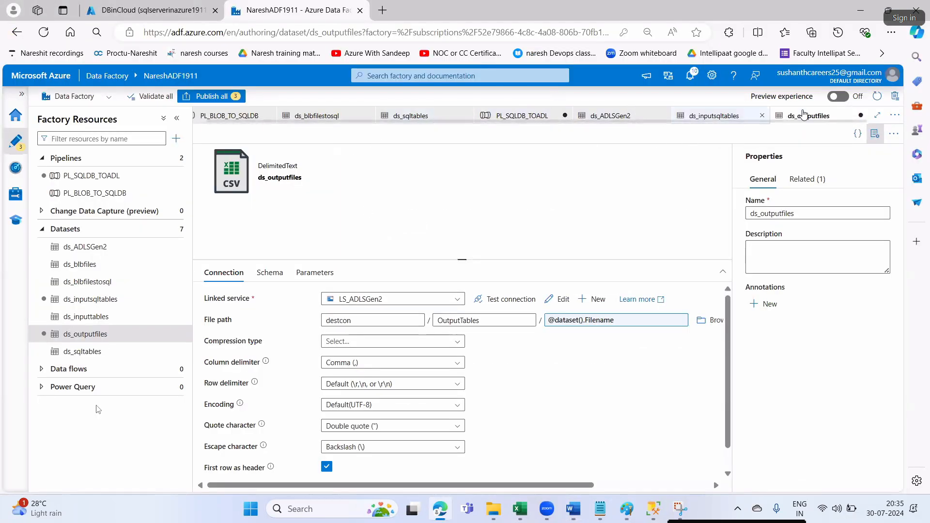
left_click(731, 117)
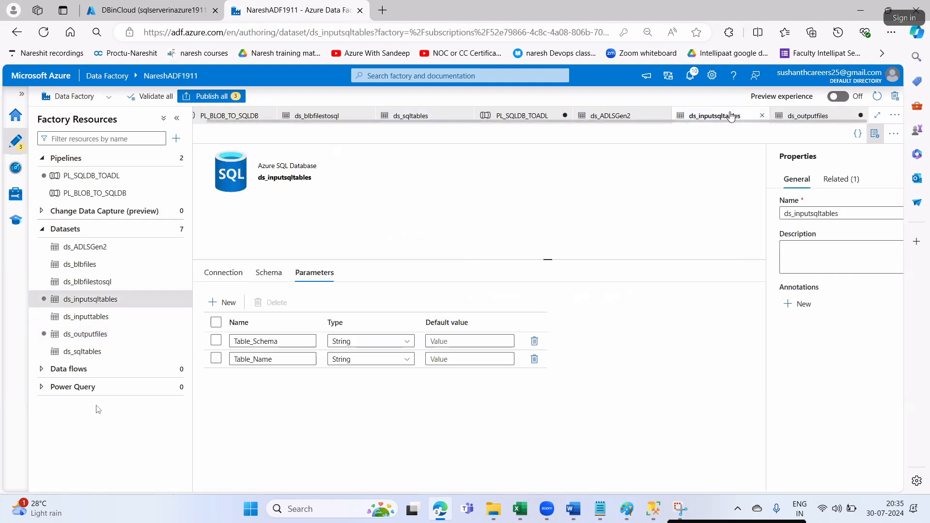
left_click(632, 118)
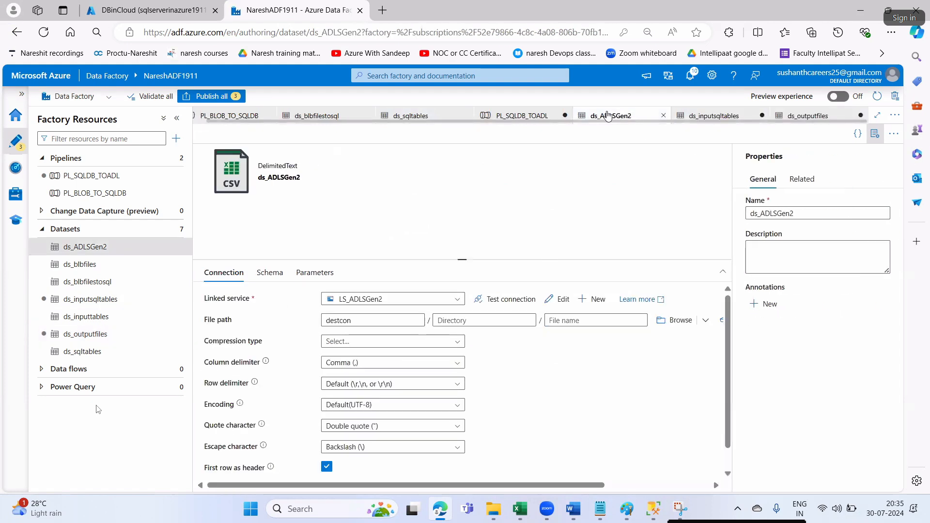
left_click(519, 116)
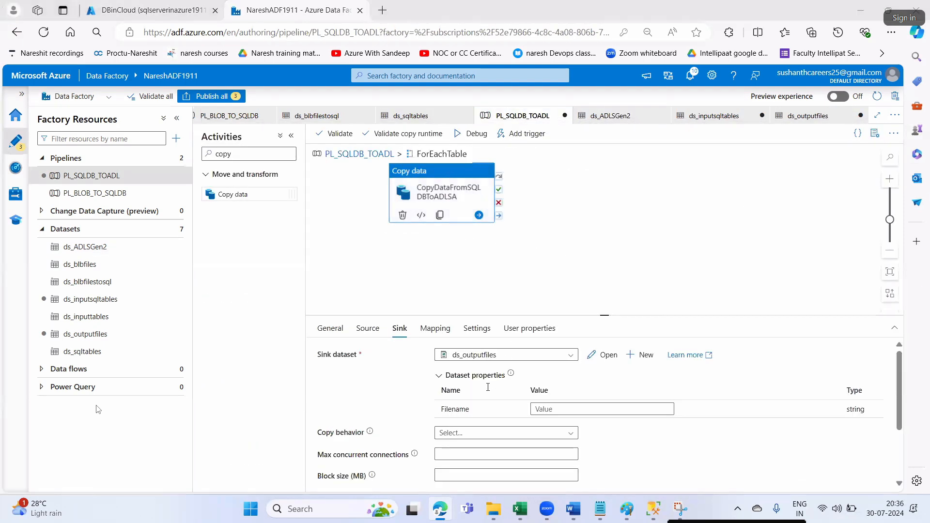
- Find the sink Filename instruction and its TABLE_SCHEMA/TABLE_NAME concat expression in the notes
key("alt+Tab")
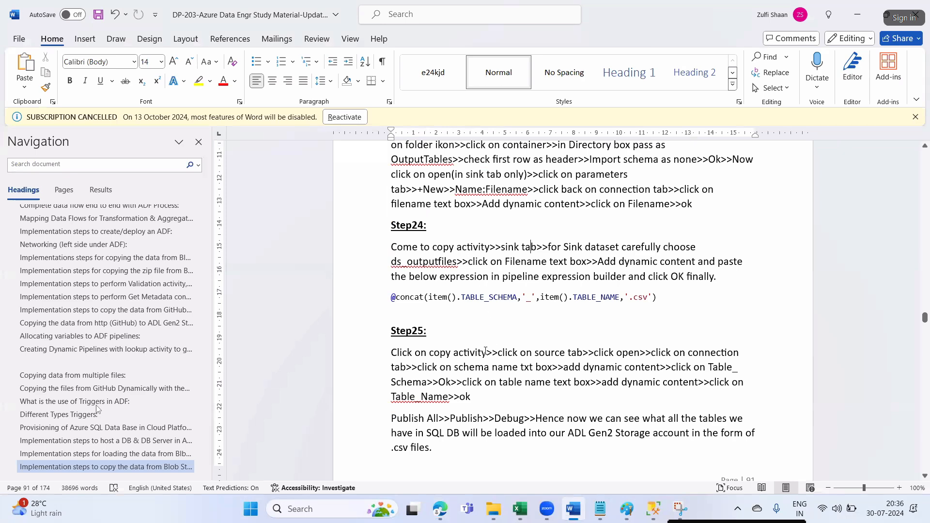
key("alt+Tab")
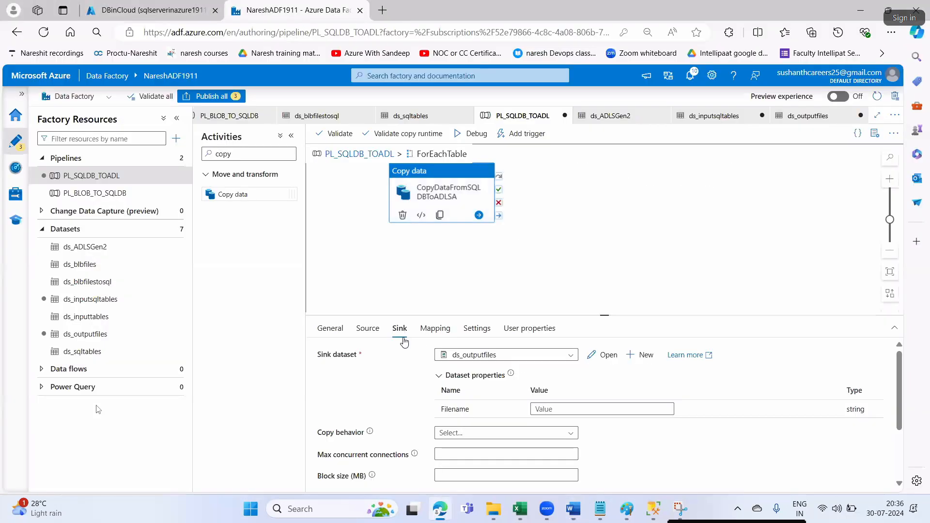
key("alt+Tab")
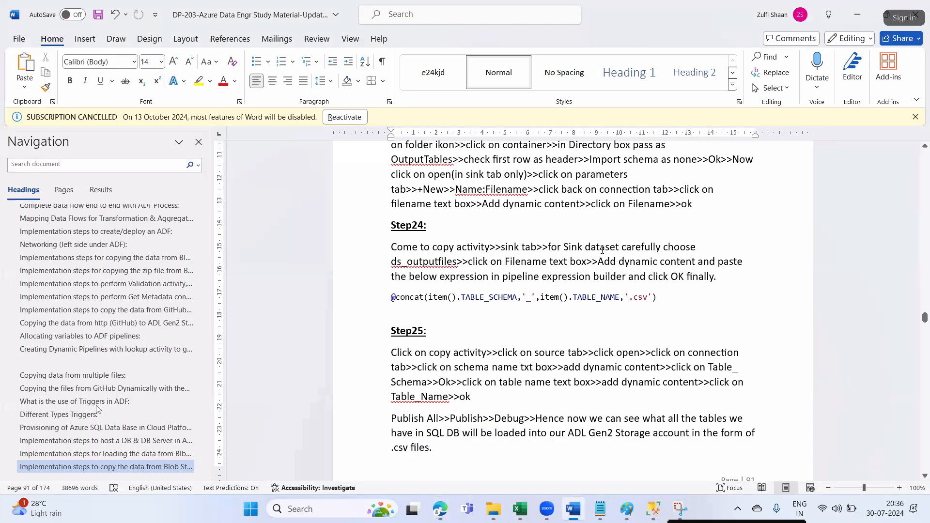
left_click_drag(551, 248, 661, 247)
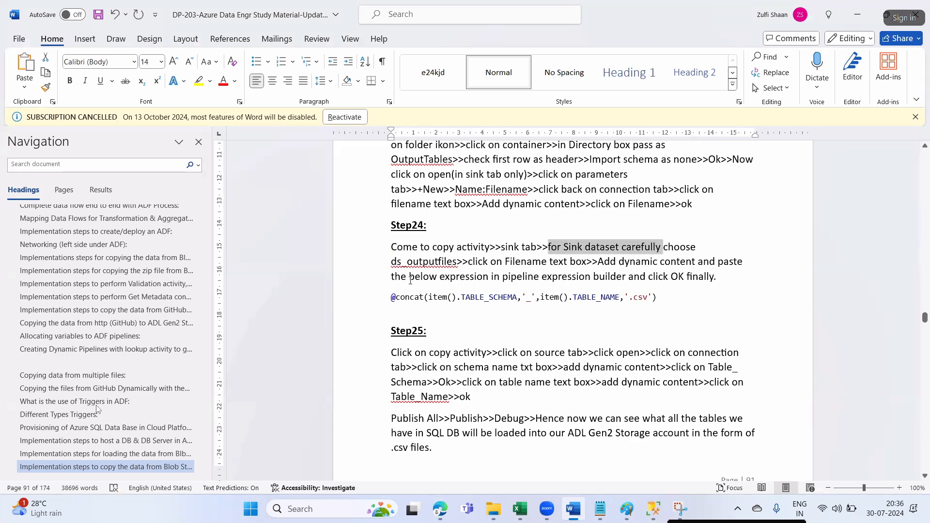
key("alt+Tab")
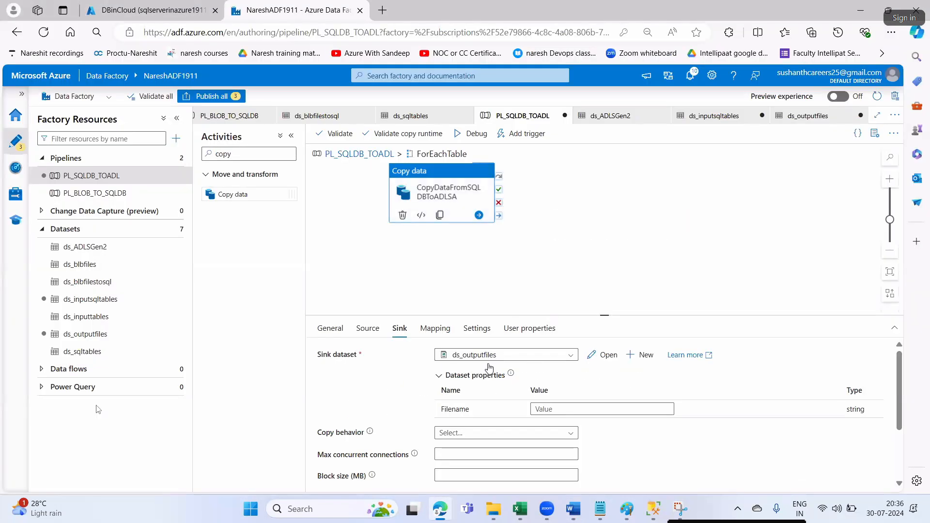
key("alt+Tab")
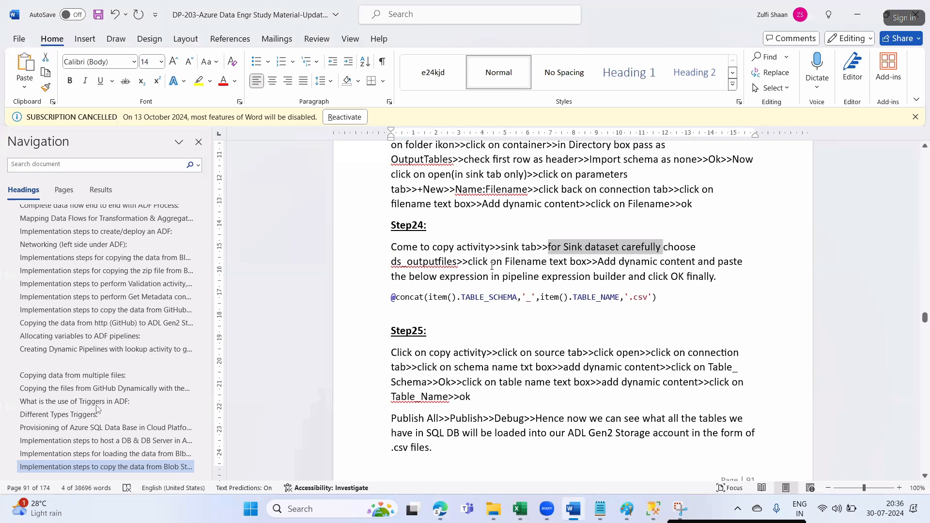
left_click_drag(491, 264, 542, 263)
left_click_drag(614, 266, 616, 265)
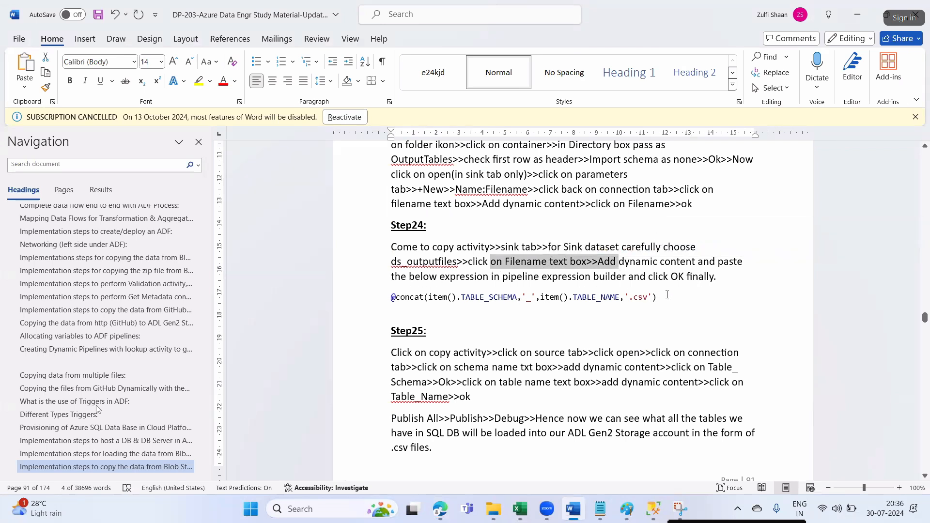
left_click(669, 309)
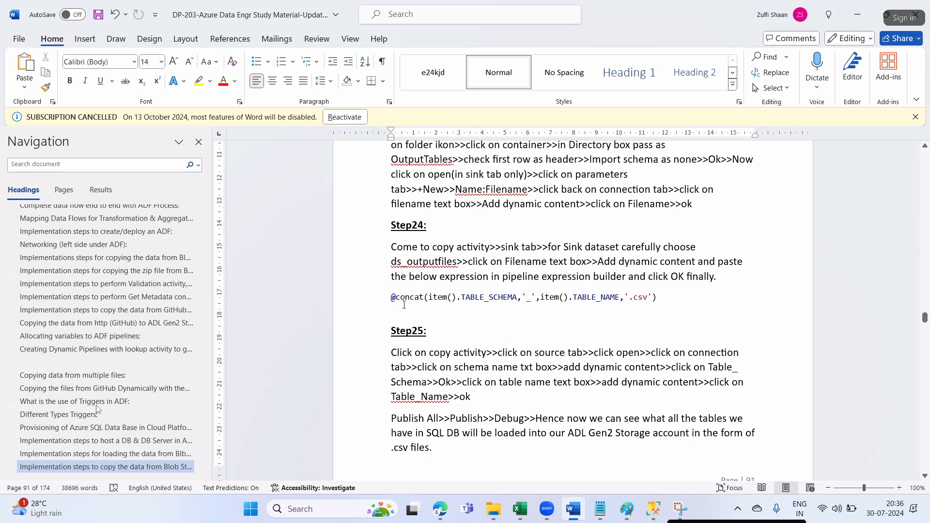
left_click_drag(461, 297, 619, 297)
left_click(553, 302)
left_click_drag(460, 297, 384, 300)
key("ctrl+c")
left_click(631, 312)
key("alt+Tab")
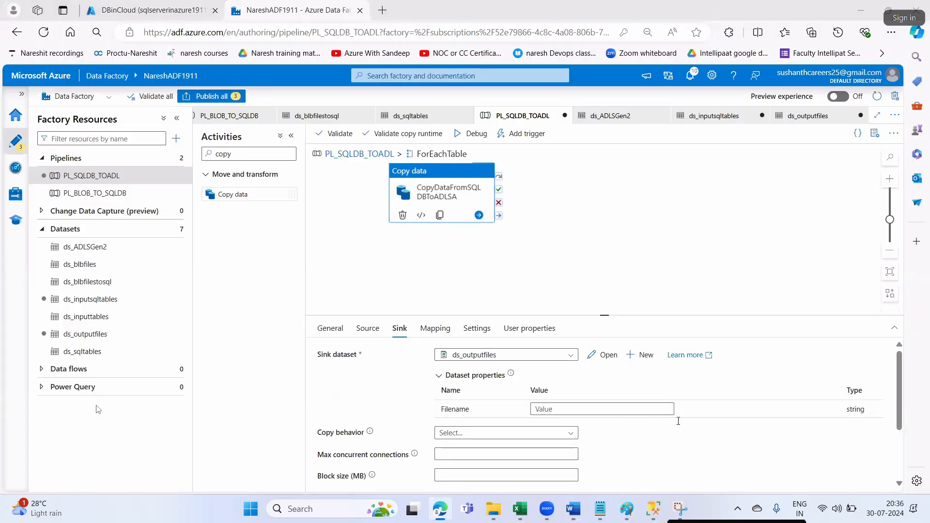
key("alt+Tab")
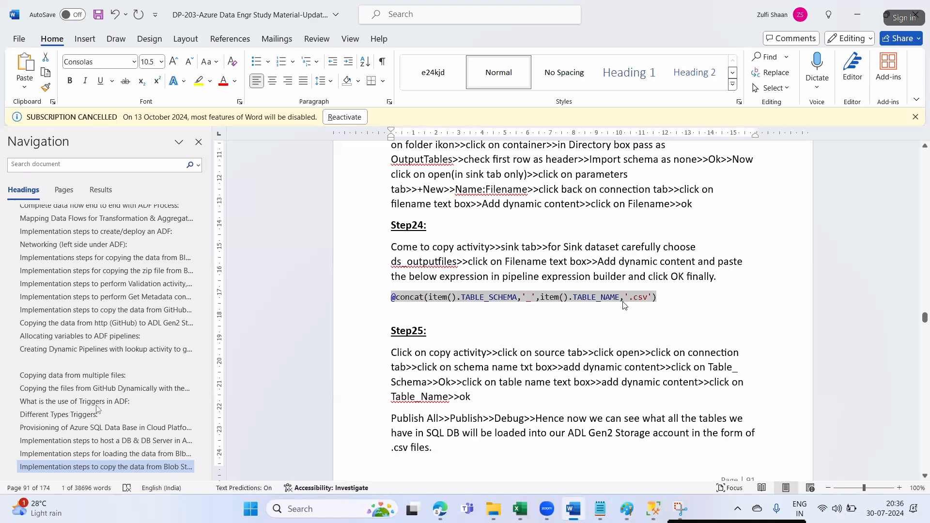
key("alt+Tab")
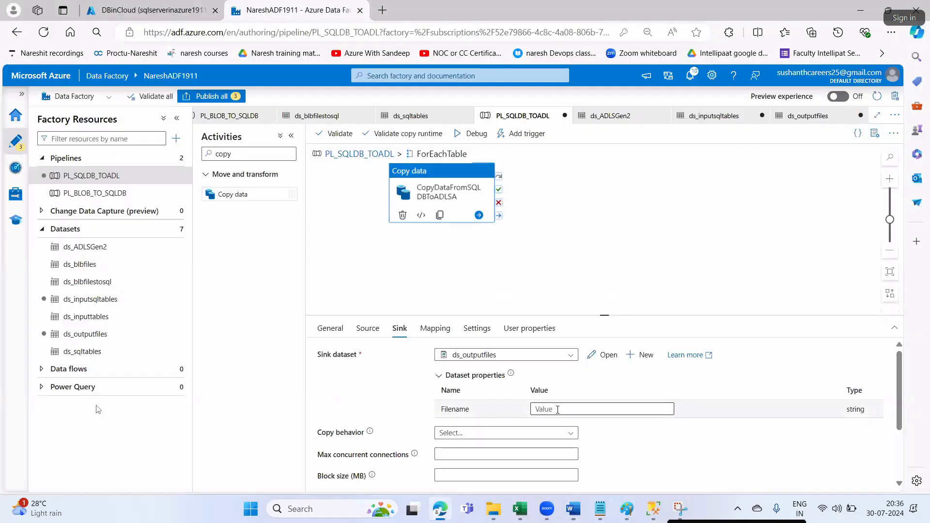
left_click(557, 410)
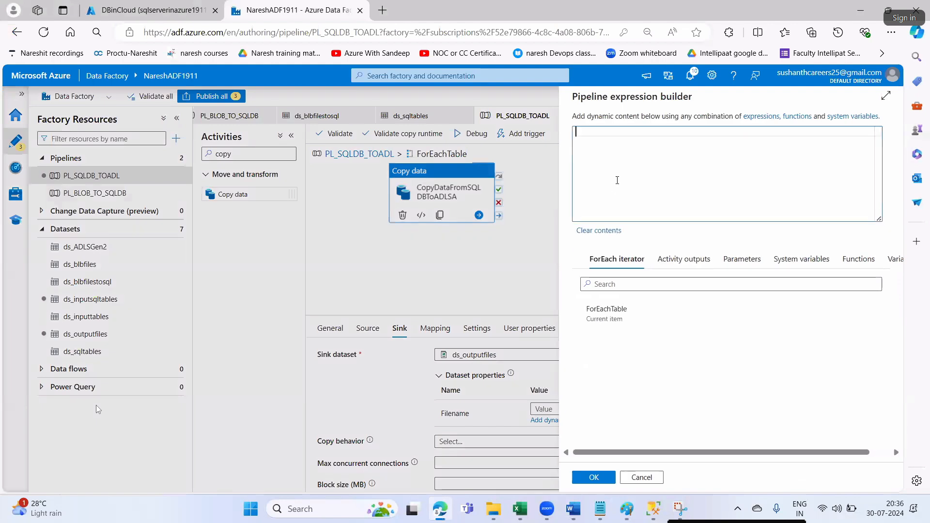
key("ctrl+v")
left_click(592, 477)
- Open the copy activity's source dataset ds_inputsqltables
key("alt+Tab")
left_click(512, 341)
scroll(484, 315, "down", 2)
left_click_drag(453, 266, 633, 267)
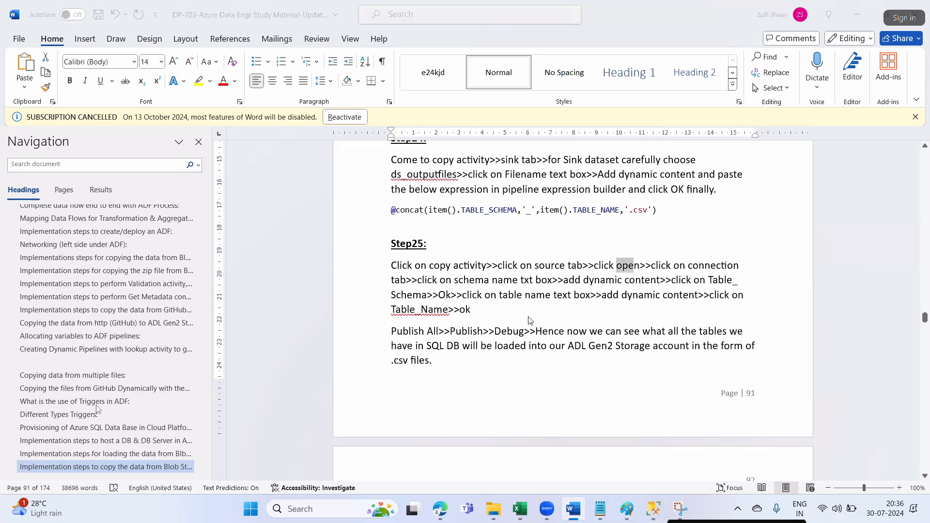
key("alt+Tab")
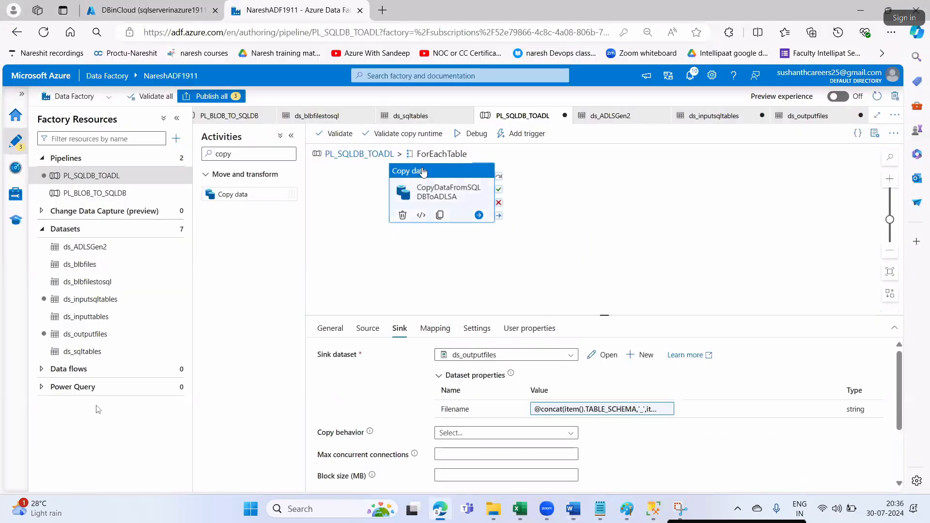
left_click(366, 328)
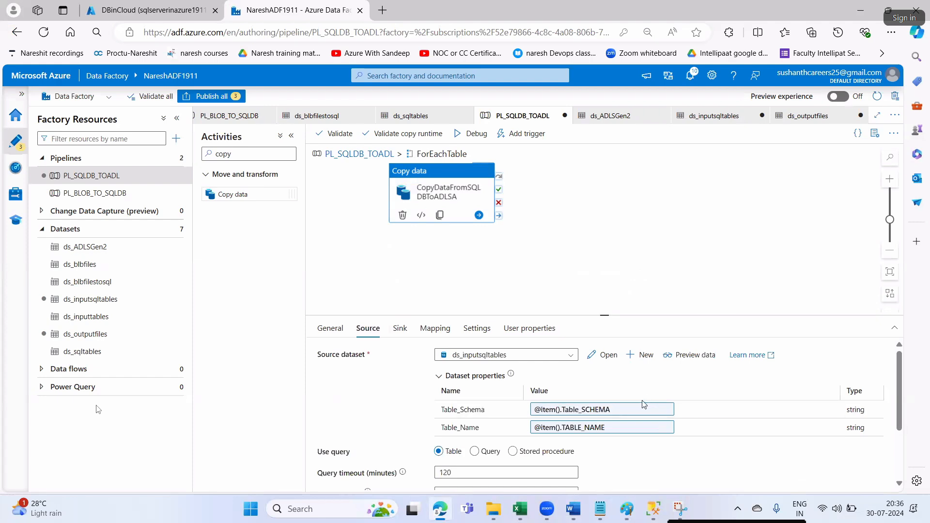
left_click(600, 355)
left_click(223, 273)
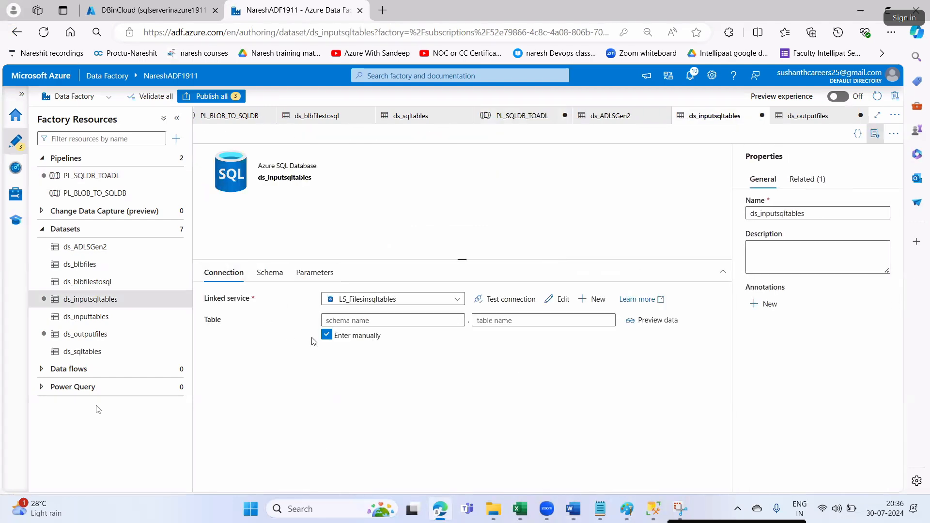
key("alt+Tab")
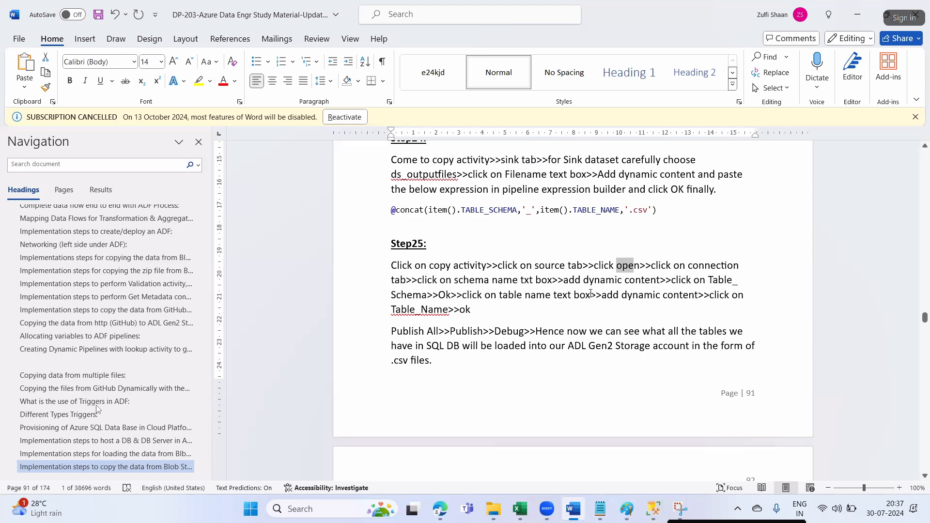
left_click_drag(441, 282, 534, 285)
key("alt+Tab")
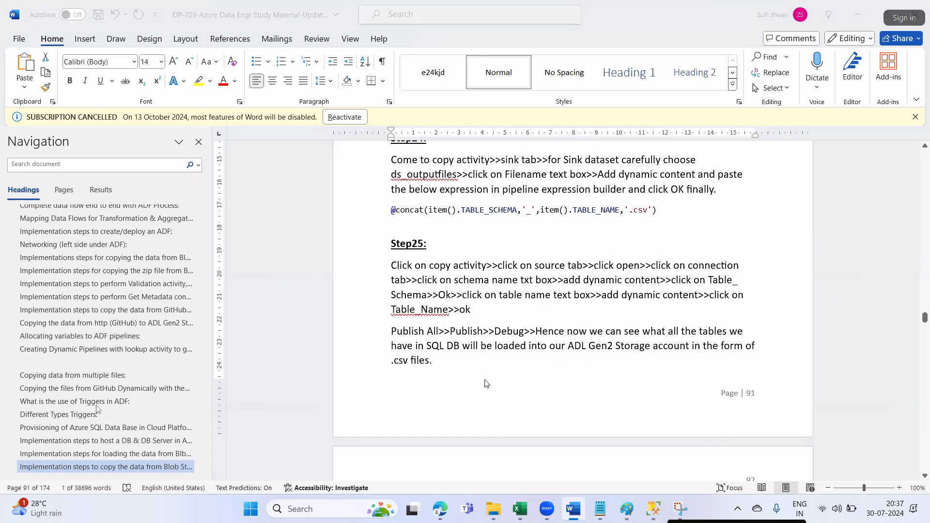
left_click(349, 318)
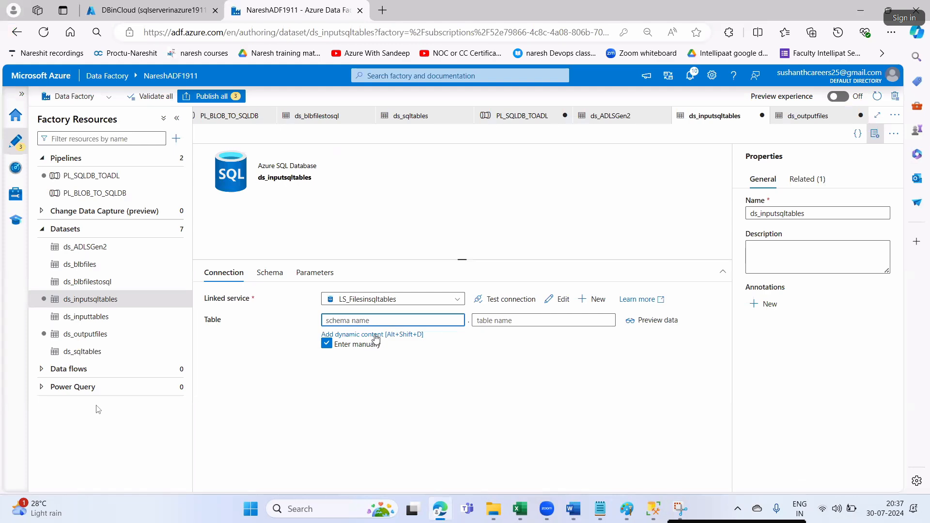
left_click(376, 335)
key("alt+Tab")
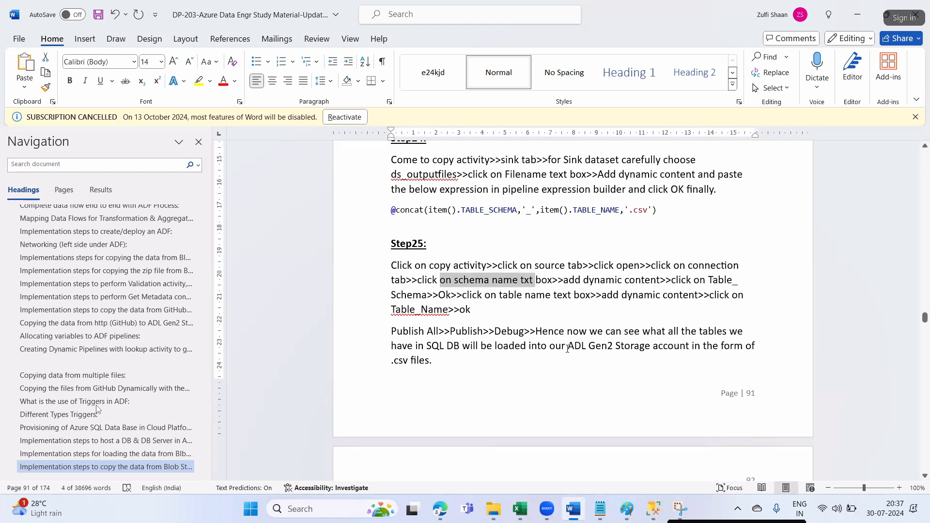
key("alt+Tab")
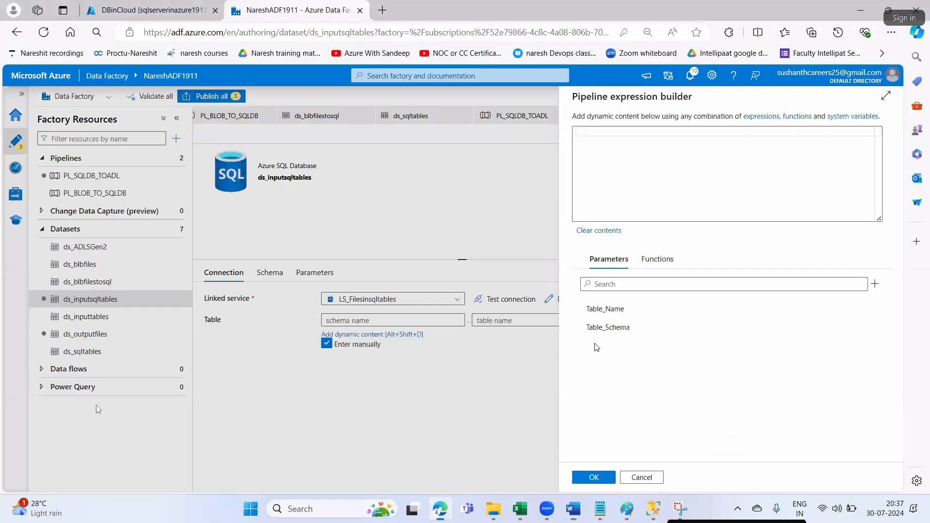
left_click(613, 333)
left_click(604, 479)
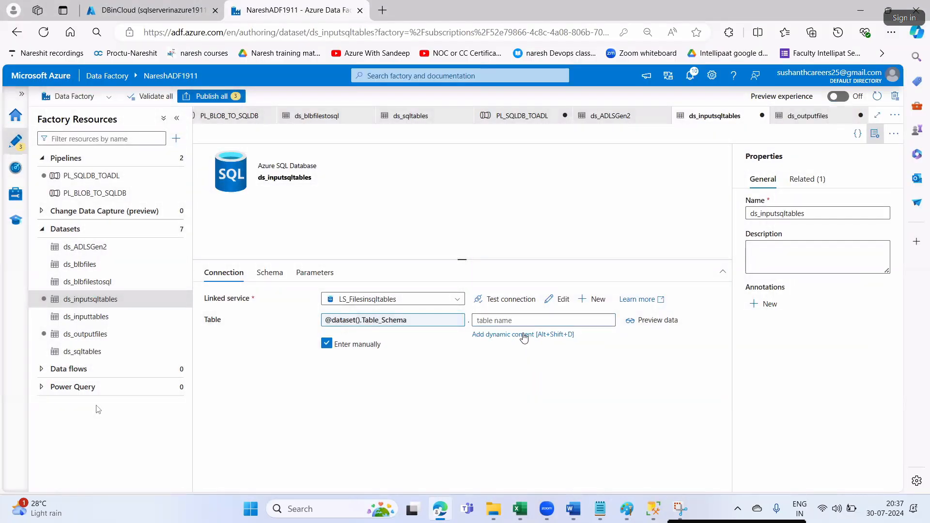
left_click(520, 337)
key("alt+Tab")
left_click_drag(579, 280, 671, 281)
left_click_drag(413, 295, 419, 296)
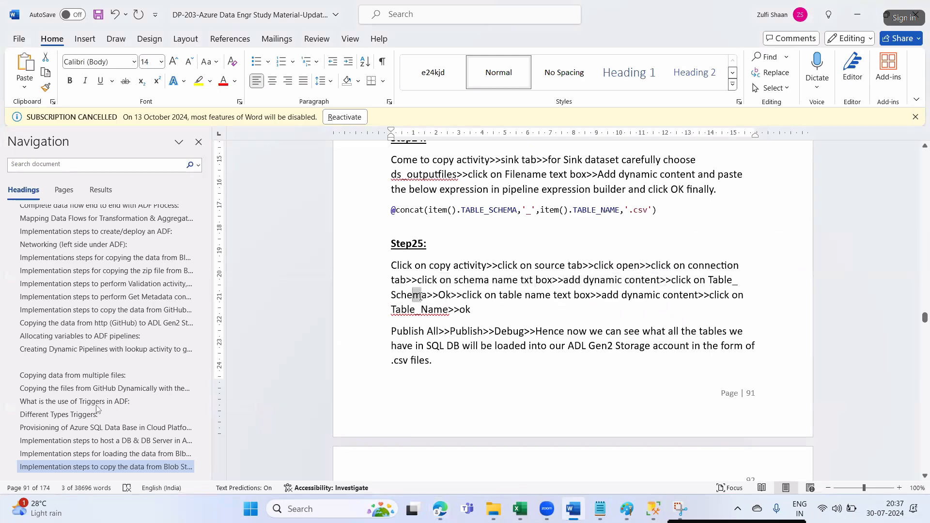
left_click_drag(485, 295, 659, 301)
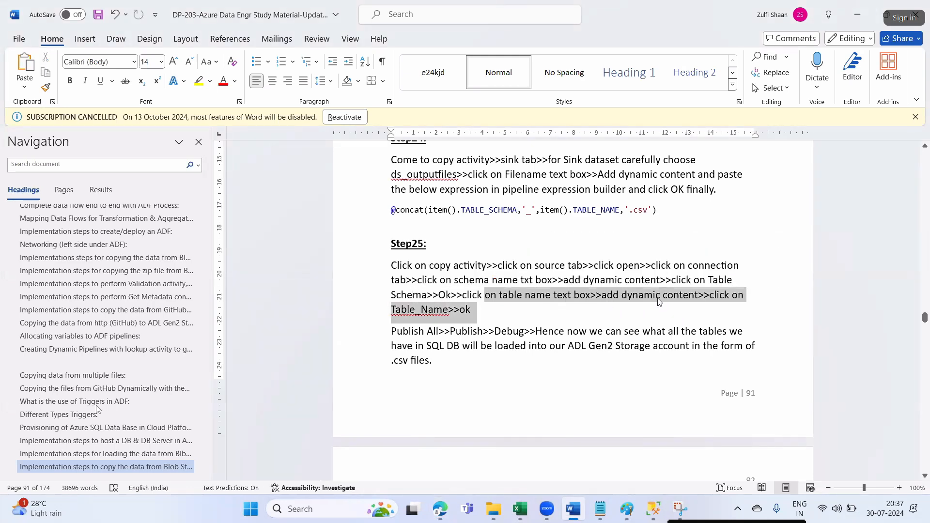
left_click(589, 308)
left_click_drag(423, 310, 458, 313)
key("alt+Tab")
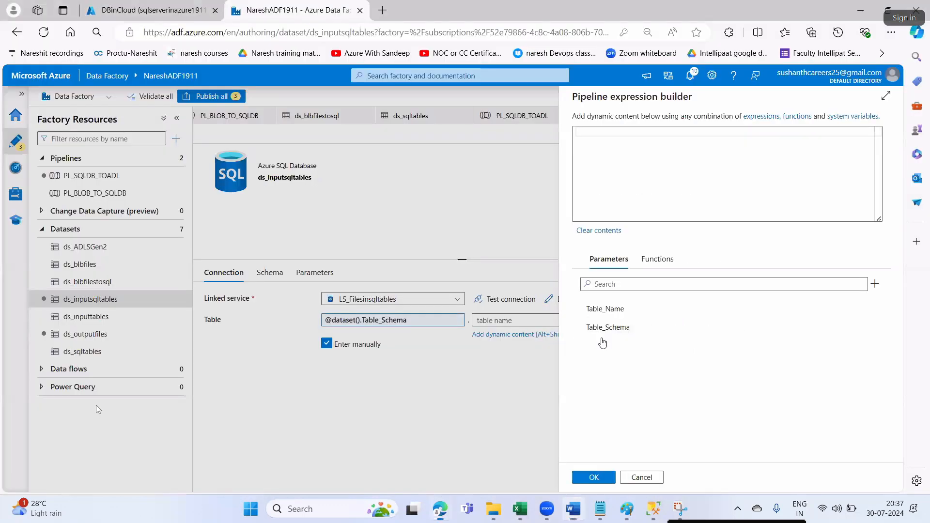
left_click(613, 309)
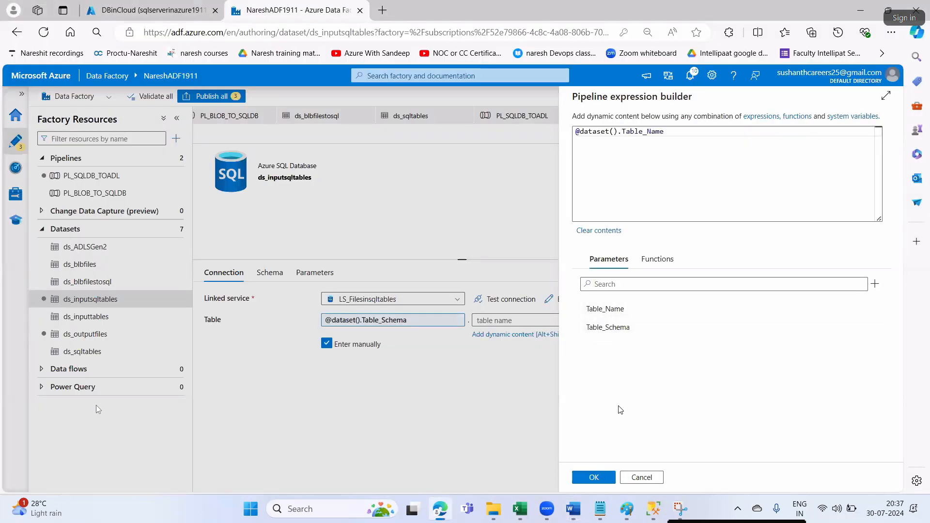
left_click(594, 477)
key("alt+Tab")
left_click(473, 331)
key("alt+Tab")
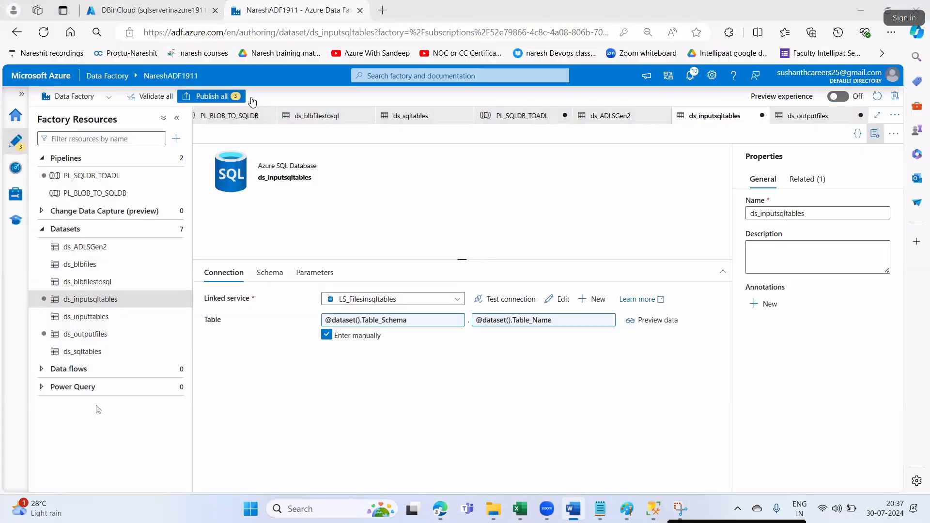
- Publish the three pending changes and close the open dataset editors
left_click(213, 97)
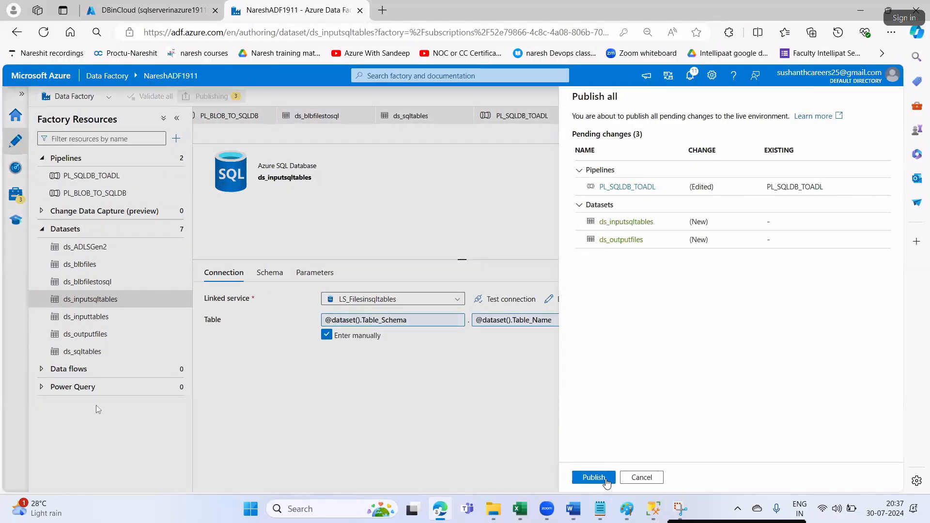
left_click(594, 476)
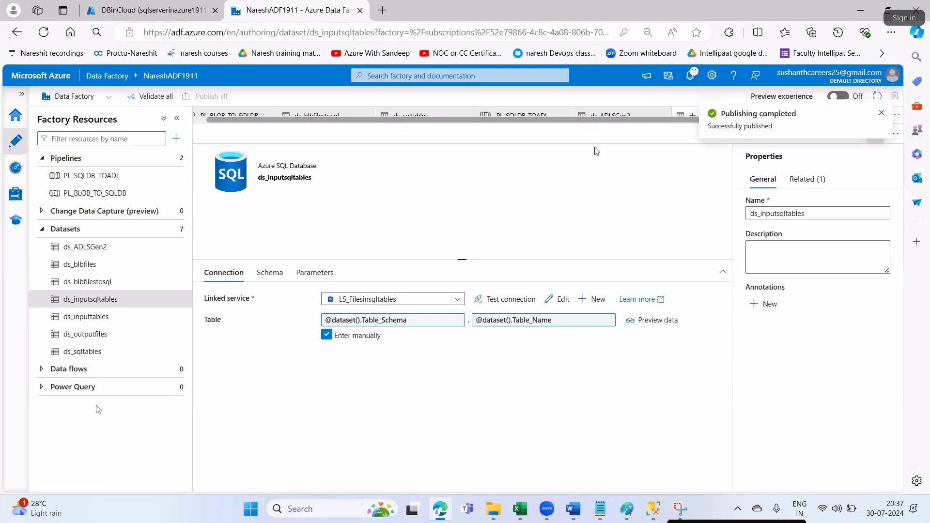
middle_click(596, 115)
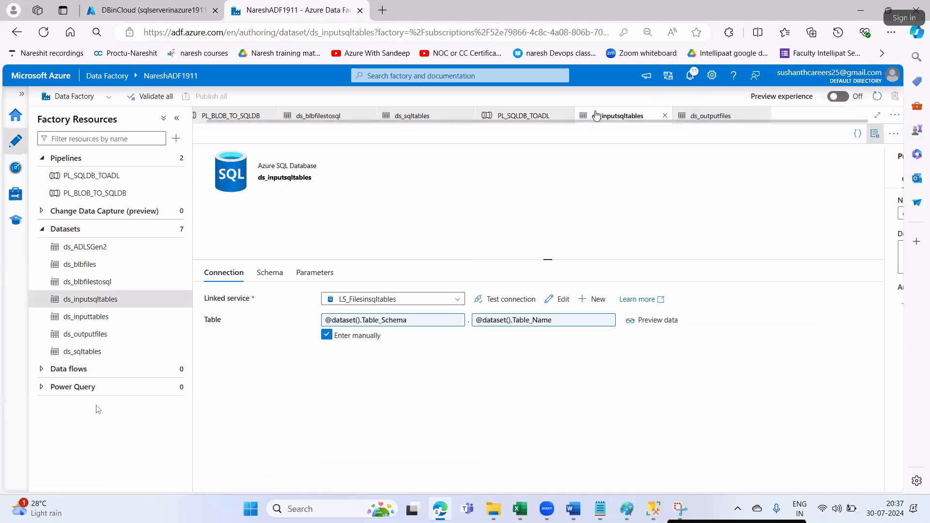
middle_click(596, 116)
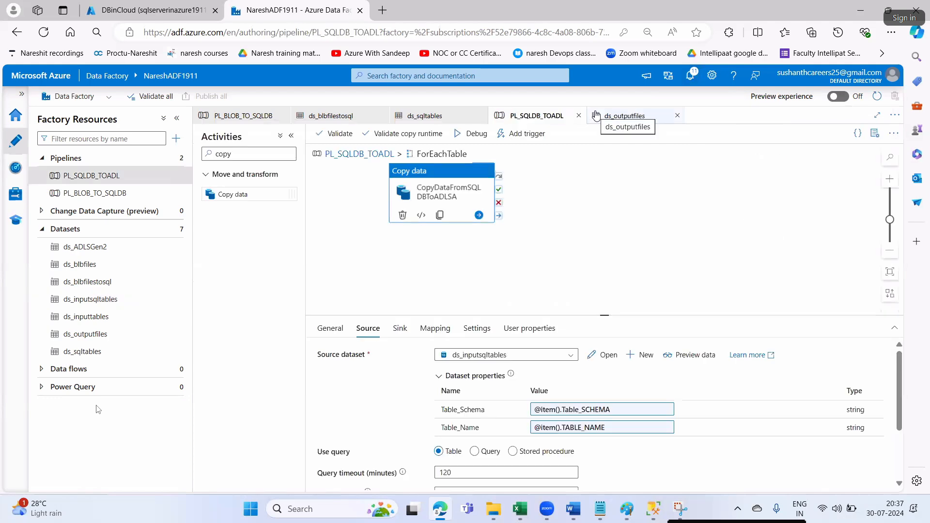
left_click(596, 116)
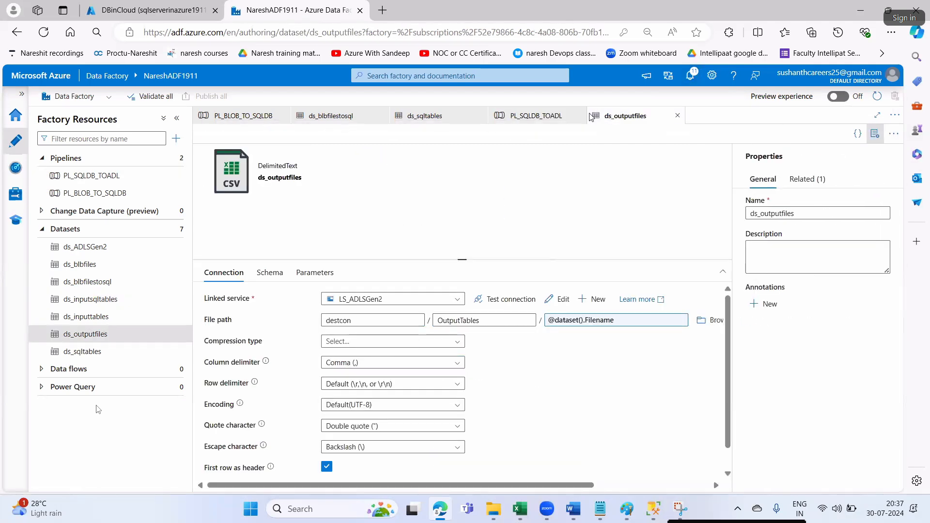
middle_click(595, 116)
middle_click(454, 116)
left_click(341, 116)
middle_click(342, 117)
- Rearrange the PL_SQLDB_TOADL canvas so the Lookup sits next to the ForEach activity
left_click(231, 120)
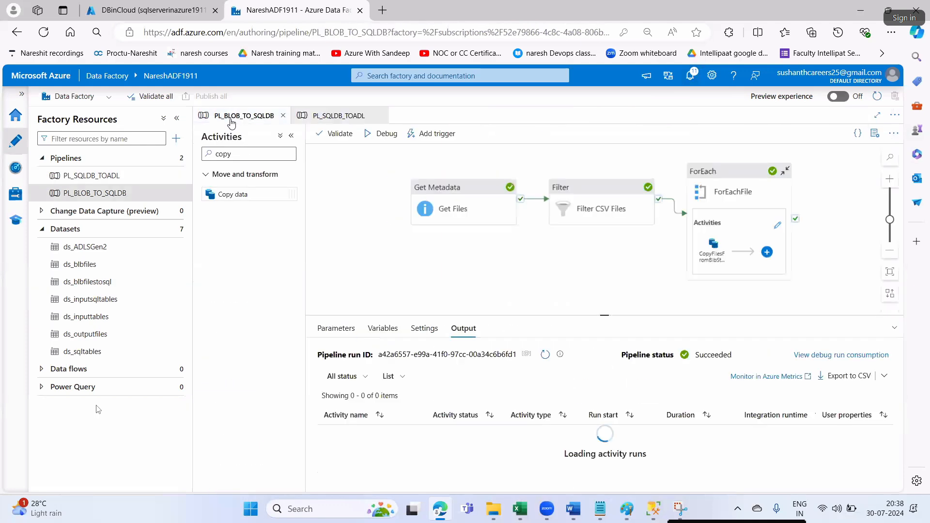
left_click(340, 116)
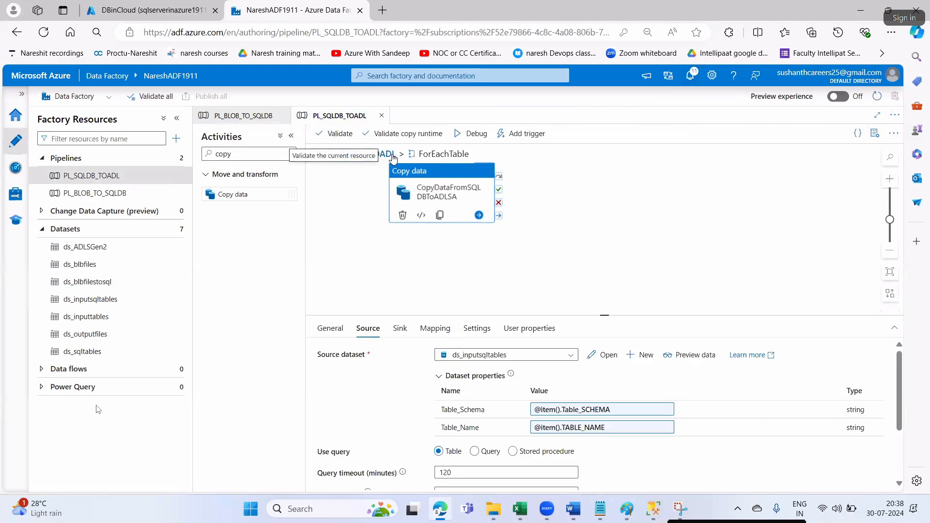
left_click(374, 154)
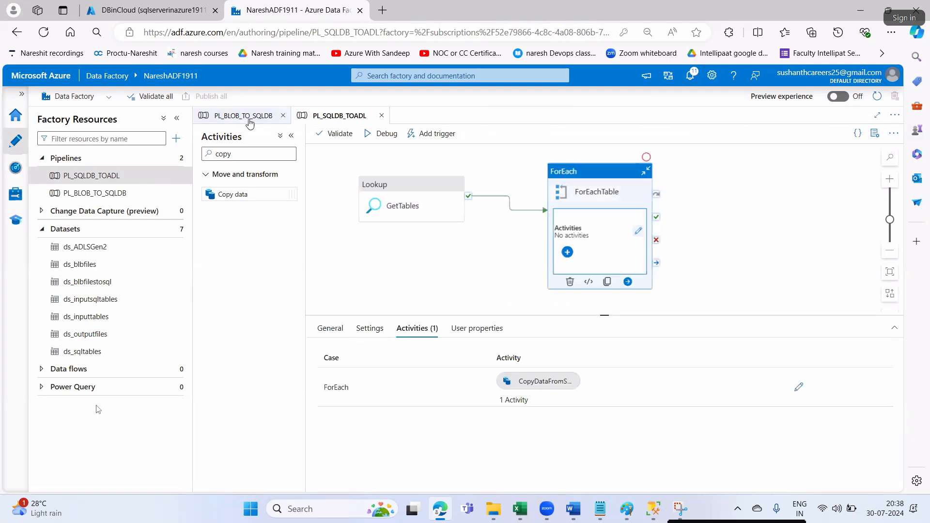
left_click(251, 121)
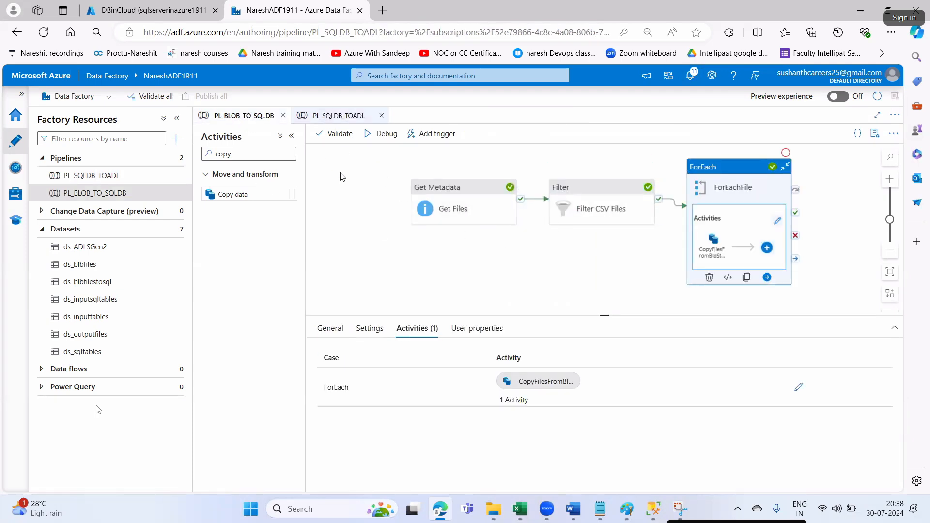
left_click(339, 116)
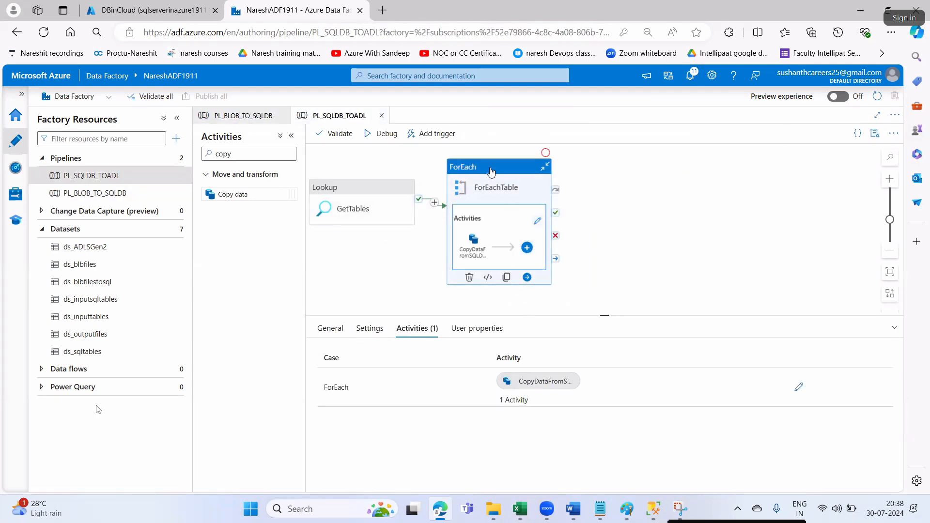
left_click_drag(491, 171, 525, 174)
left_click_drag(393, 187, 417, 193)
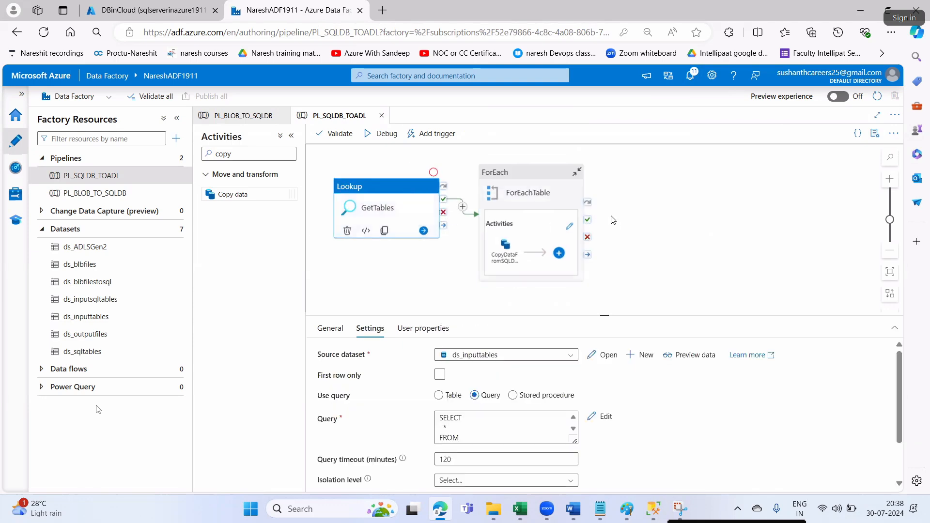
left_click(654, 226)
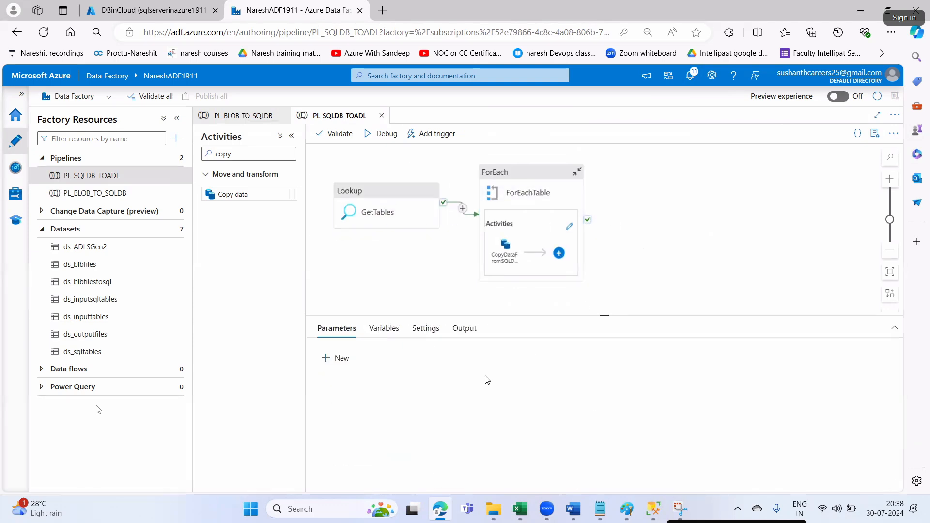
- Review the Debug and SQL DB table-loading steps in the Word notes, then view the DBinCloud database
left_click(572, 509)
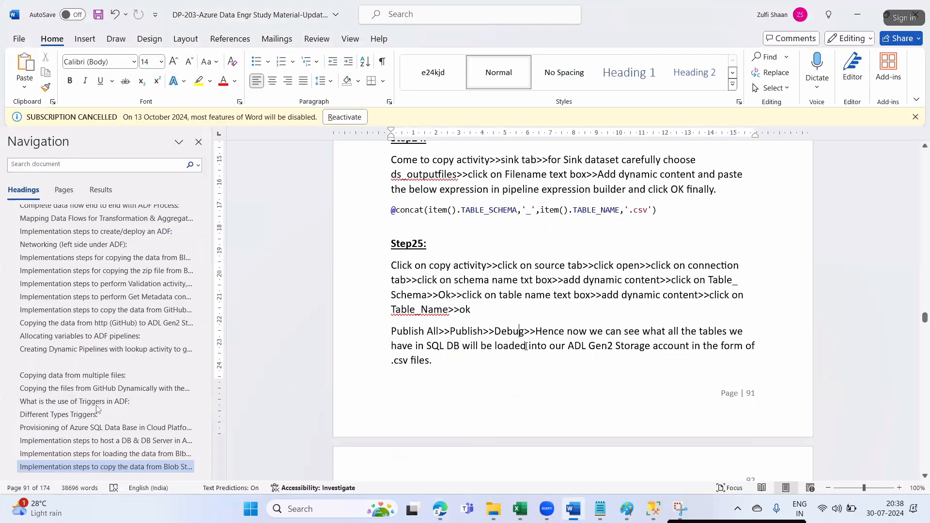
left_click_drag(506, 332, 698, 333)
left_click(707, 351)
left_click_drag(416, 345, 708, 352)
left_click_drag(418, 363, 432, 362)
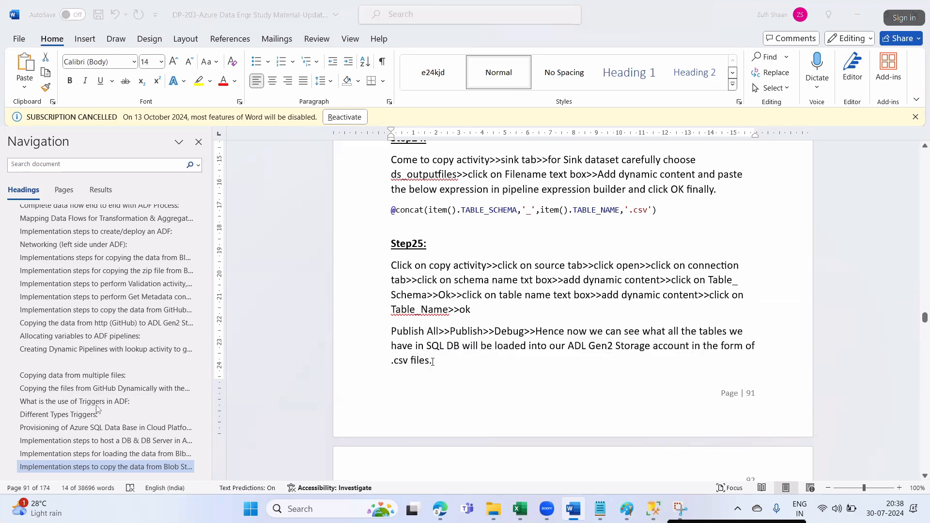
key("alt+Tab")
left_click(154, 10)
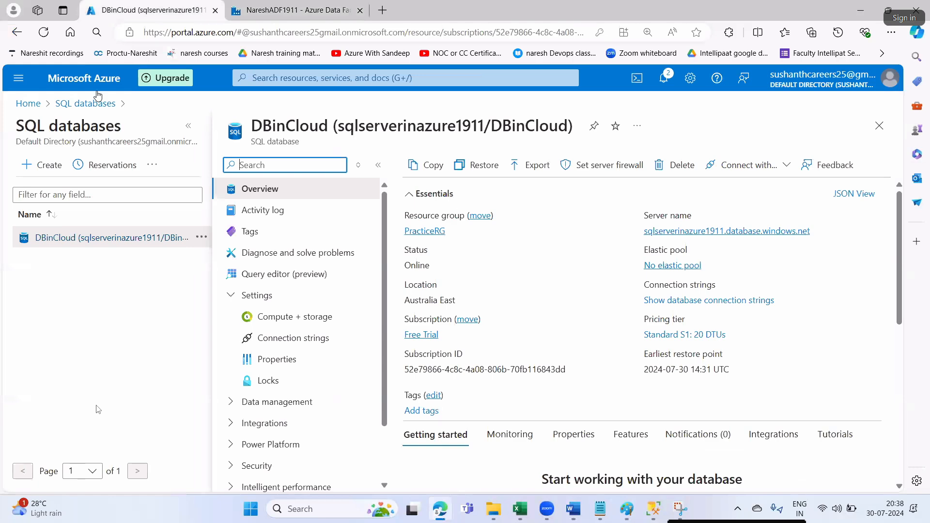
- Verify destsa1994's destcon container has no files, then debug-run PL_SQLDB_TOADL
left_click(38, 104)
left_click(264, 177)
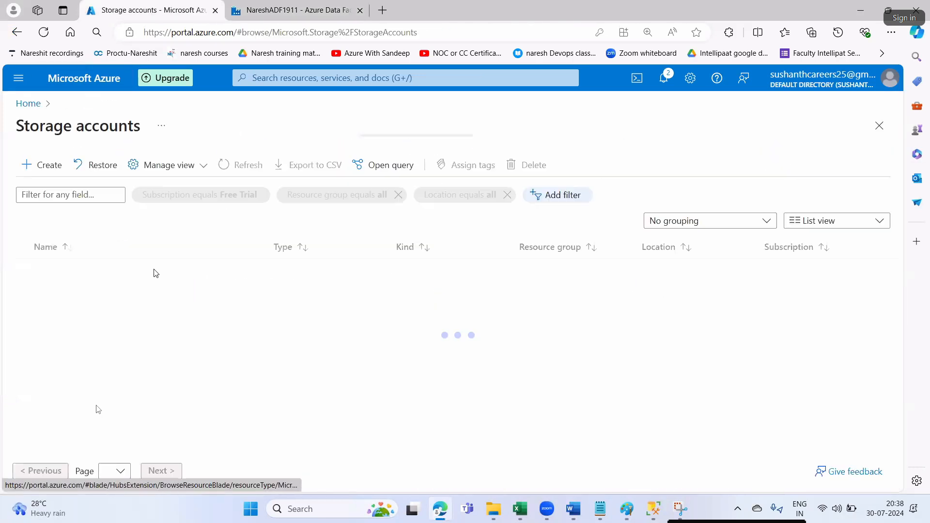
left_click(67, 270)
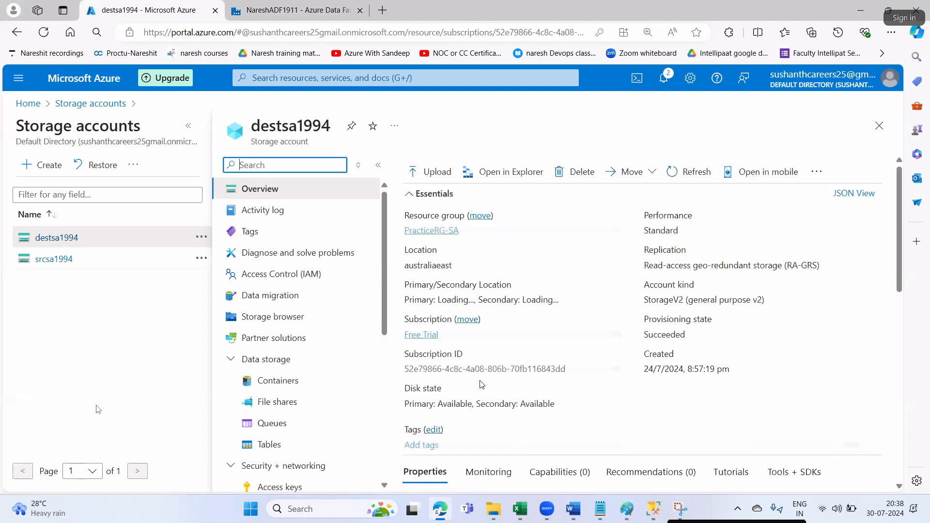
scroll(481, 384, "down", 5)
scroll(481, 384, "down", 2)
left_click(461, 210)
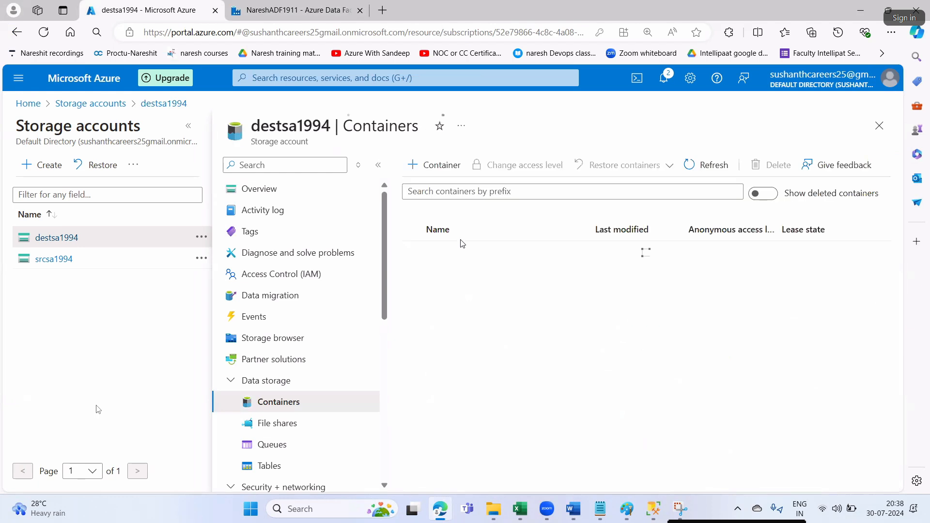
left_click(443, 272)
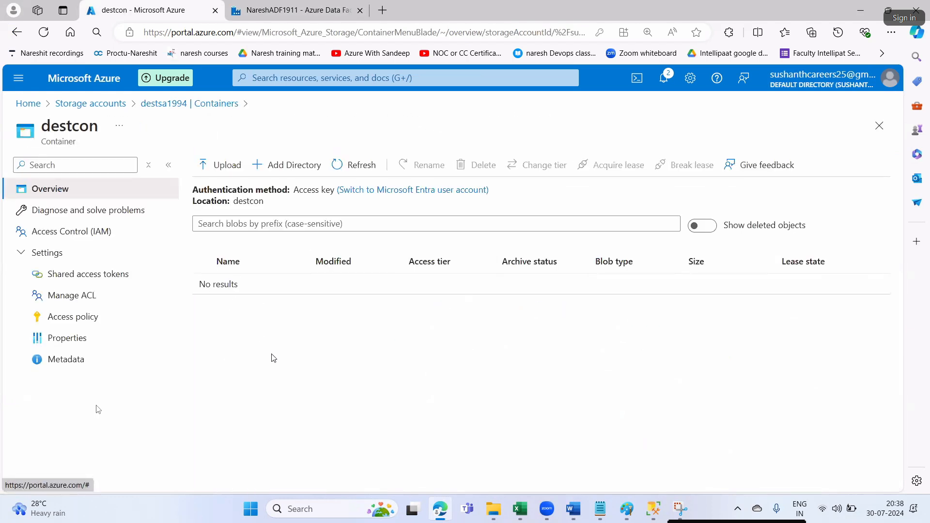
left_click(293, 11)
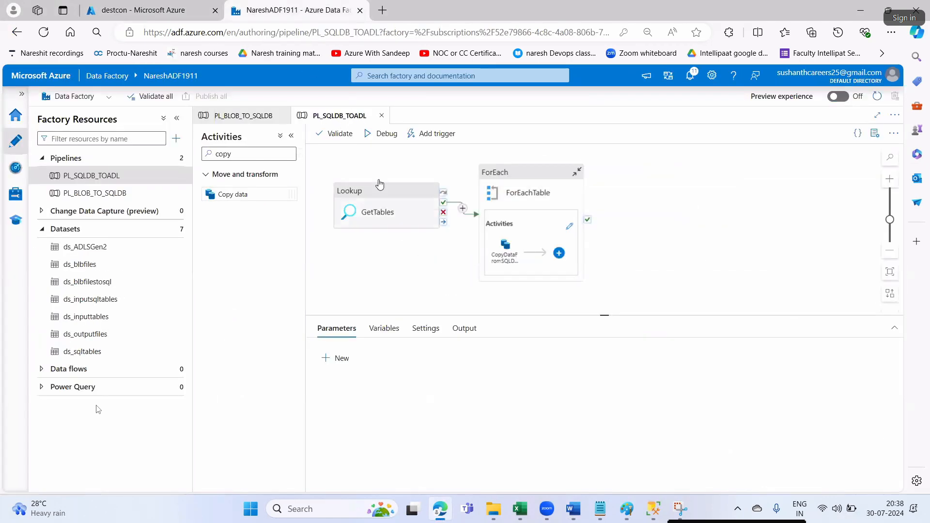
left_click(379, 134)
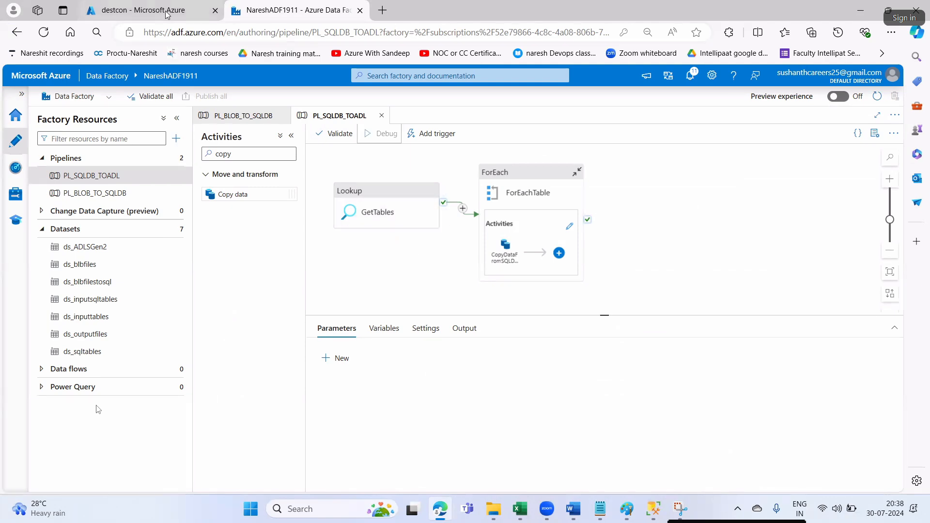
- Monitor the debug run until GetTables, ForEachTable and all three copies succeed, checking destcon and SSMS
left_click(145, 10)
left_click(280, 18)
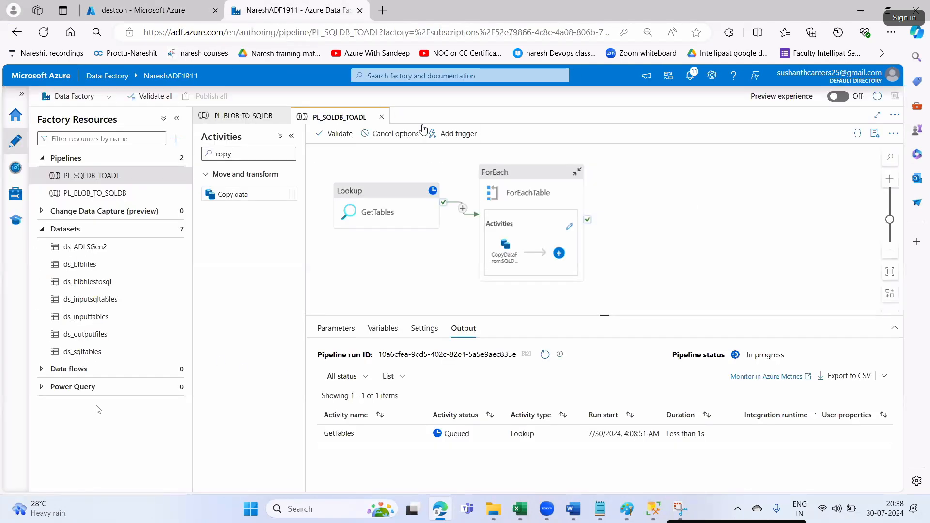
left_click(653, 511)
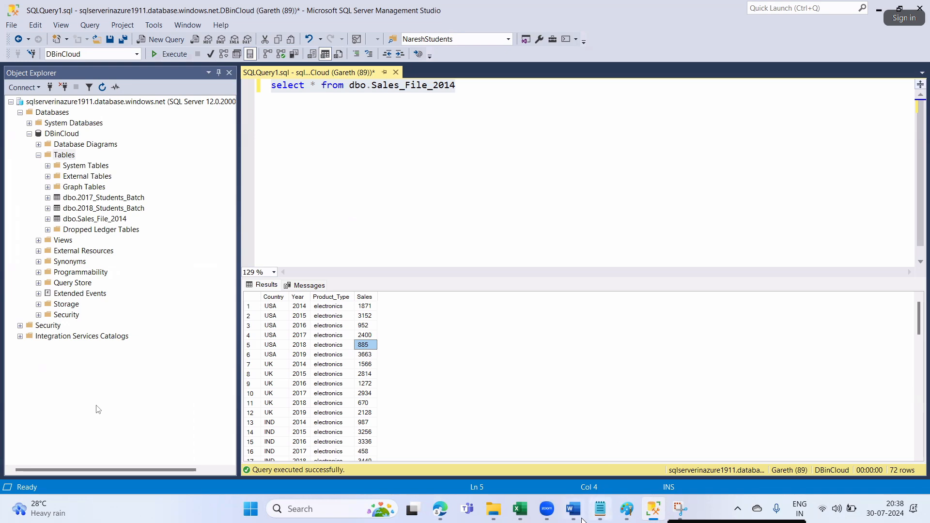
left_click(439, 509)
left_click(202, 4)
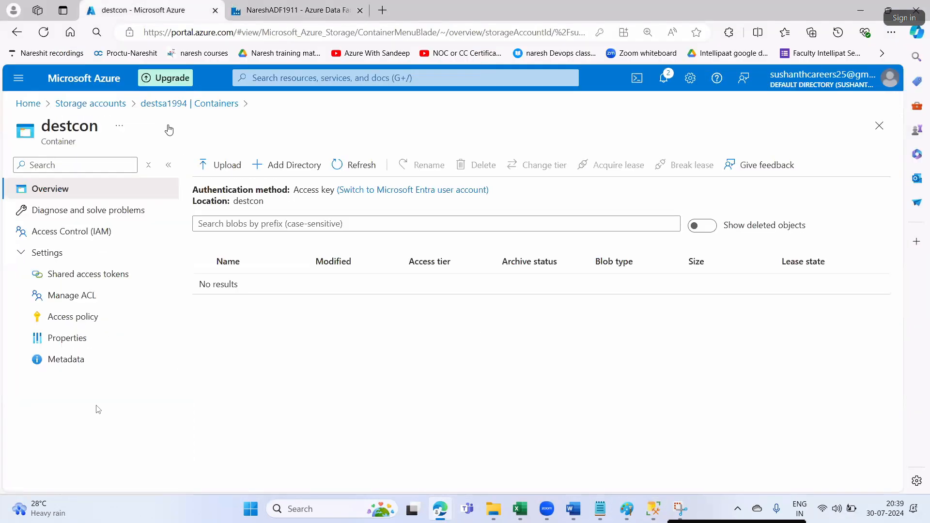
left_click(252, 9)
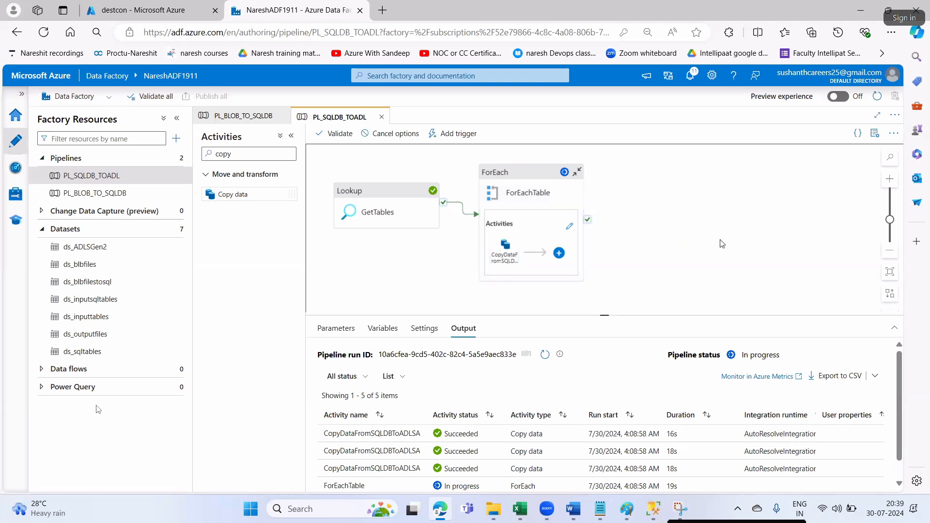
scroll(859, 440, "down", 1)
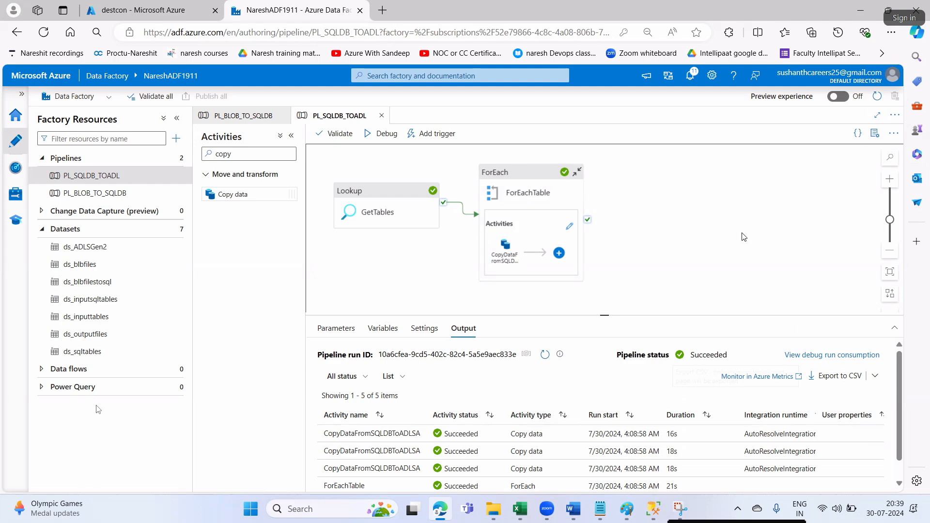
left_click(175, 6)
left_click(272, 9)
scroll(511, 452, "down", 1)
scroll(512, 452, "up", 1)
- Refresh destsa1994's containers and open destcon/OutputTables to show the three exported CSVs
left_click(176, 6)
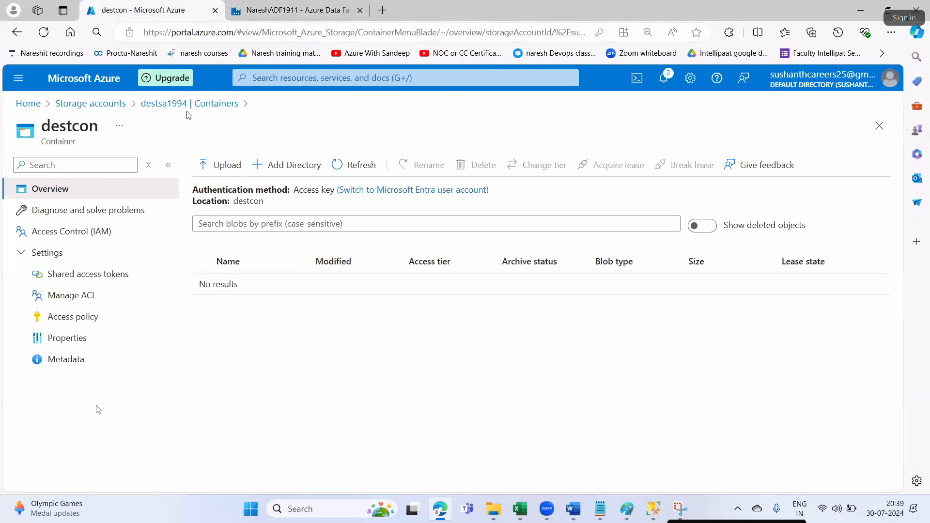
left_click(163, 100)
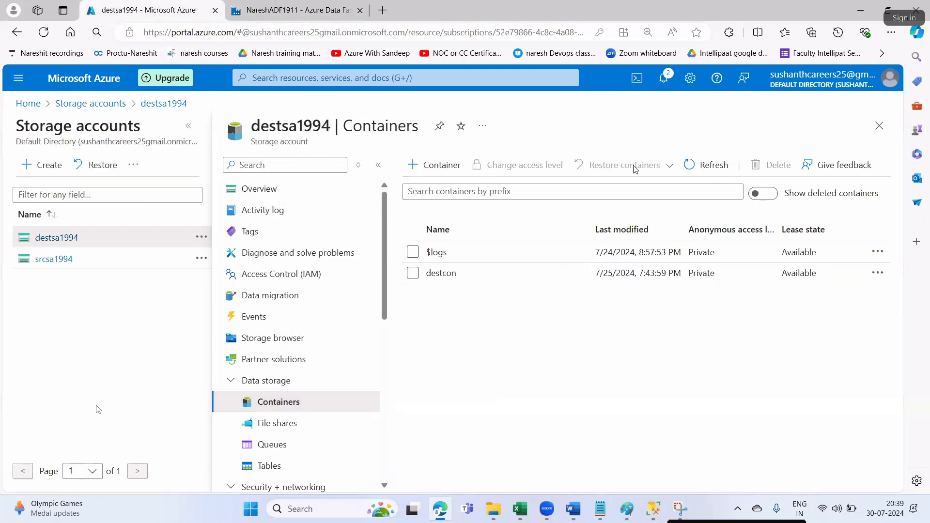
left_click(704, 169)
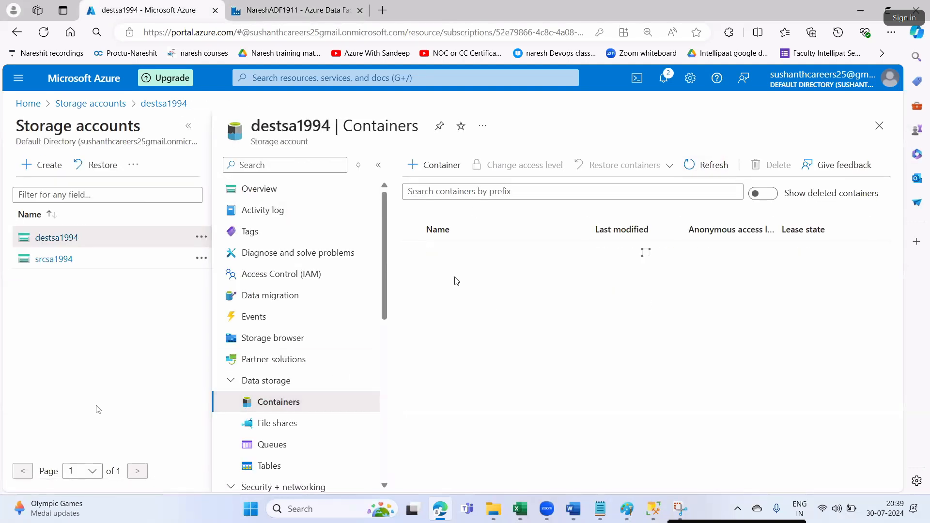
left_click(430, 272)
left_click(238, 290)
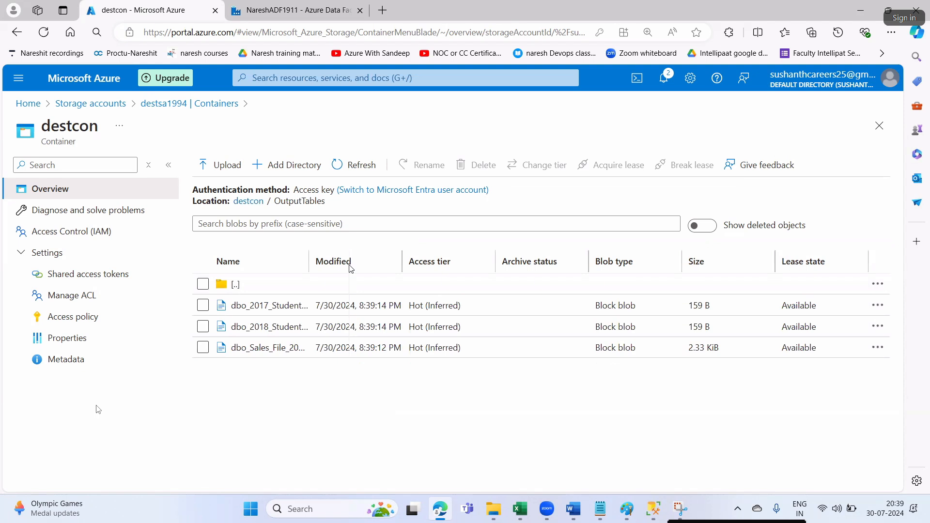
left_click_drag(352, 268, 342, 289)
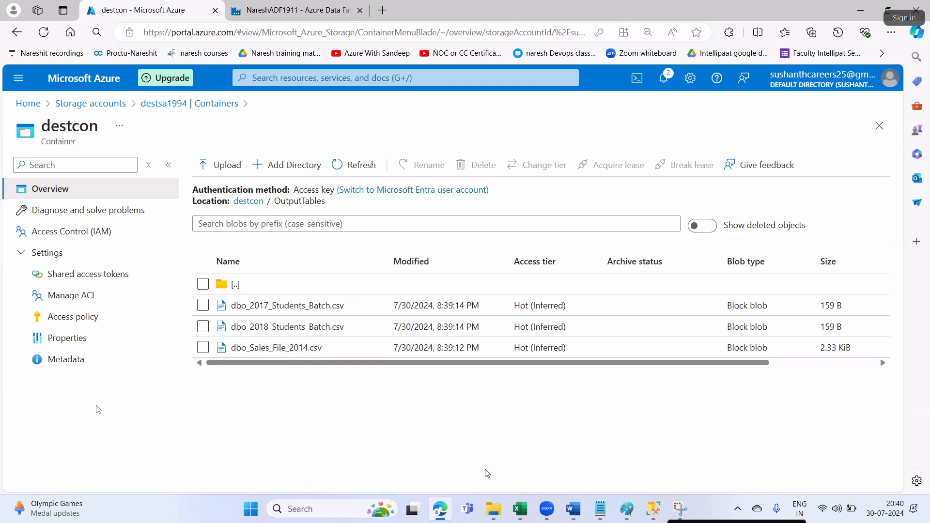
- Compare the exported files with the SQL Server source tables, then scroll to the sequential-pipeline notes
left_click(264, 10)
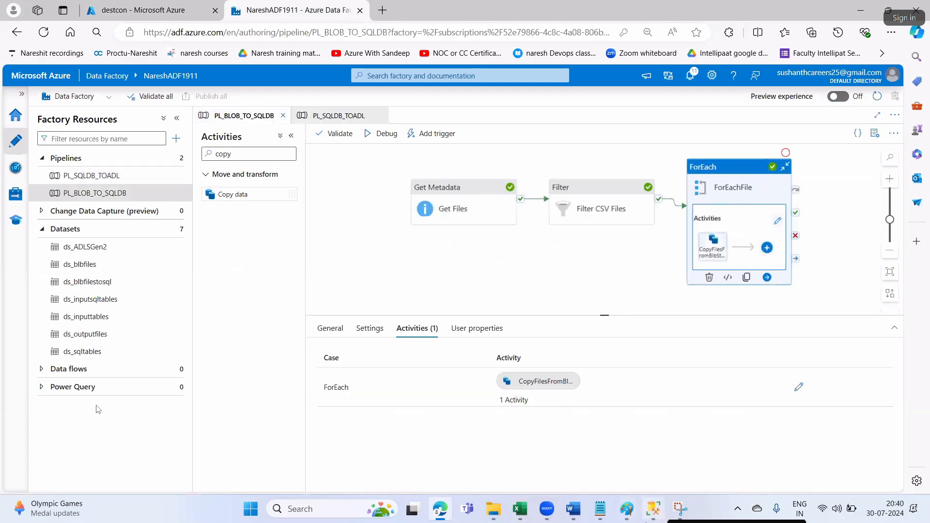
left_click(652, 508)
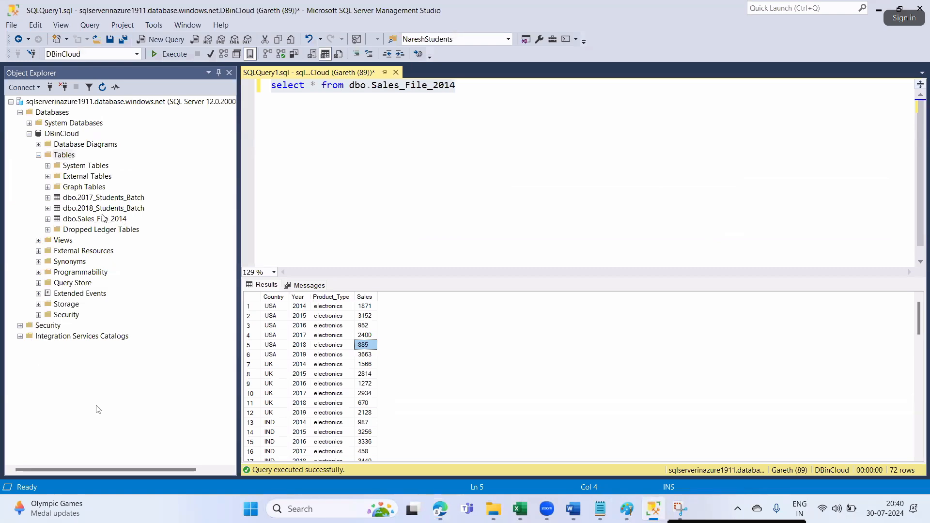
left_click(440, 506)
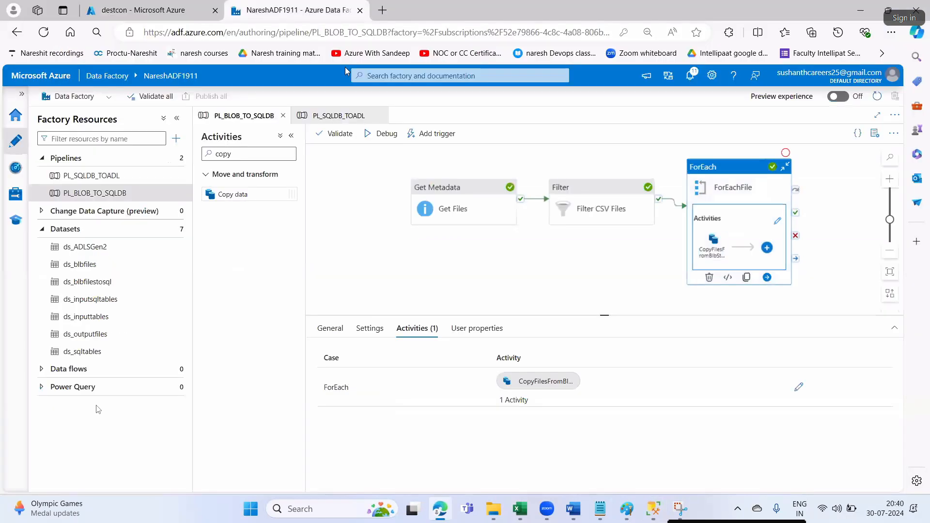
left_click(339, 115)
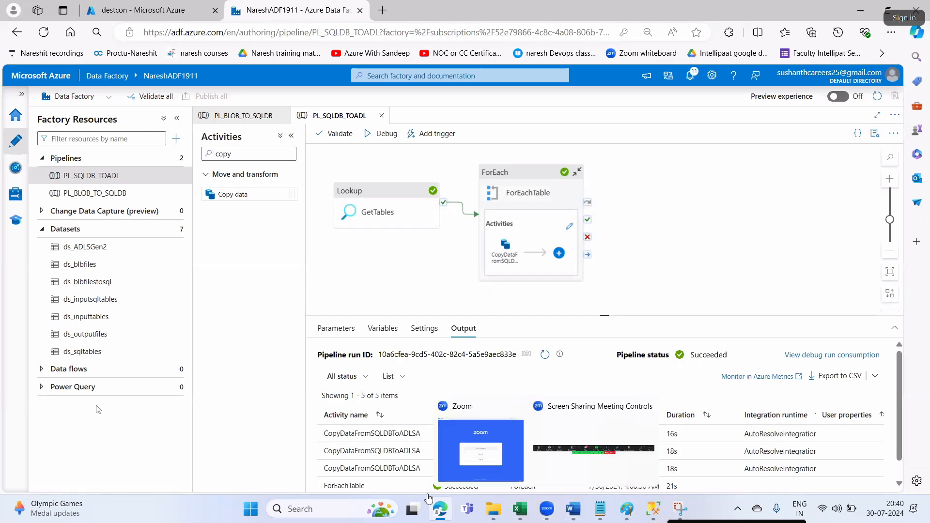
left_click(185, 11)
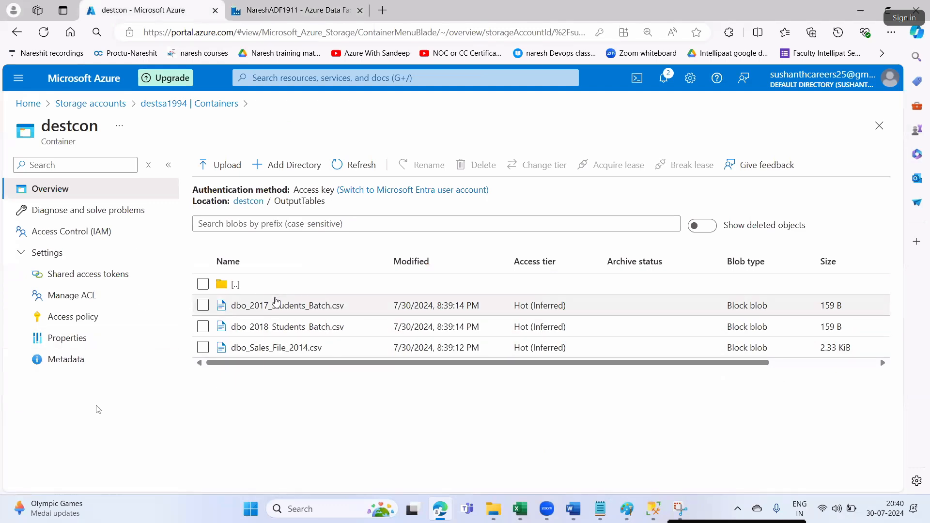
left_click(571, 509)
scroll(517, 349, "down", 3)
scroll(517, 349, "down", 4)
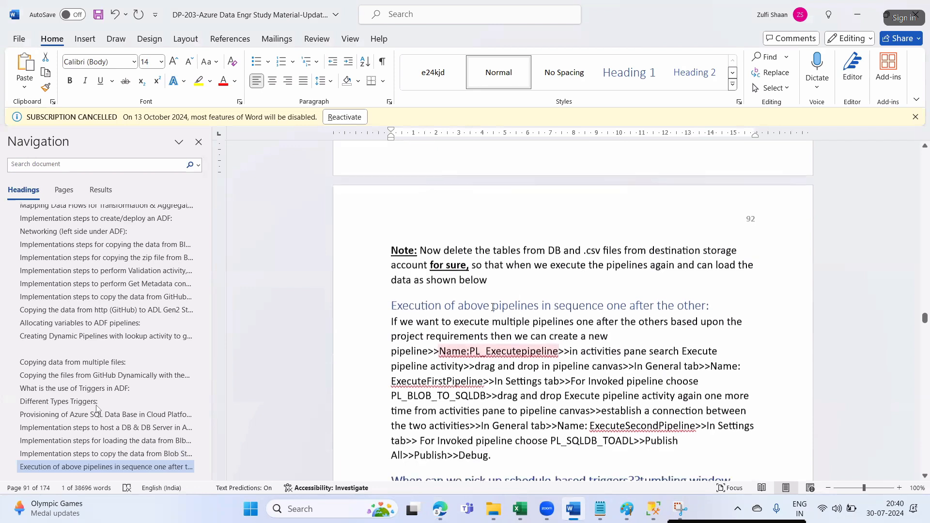
left_click_drag(443, 250, 738, 251)
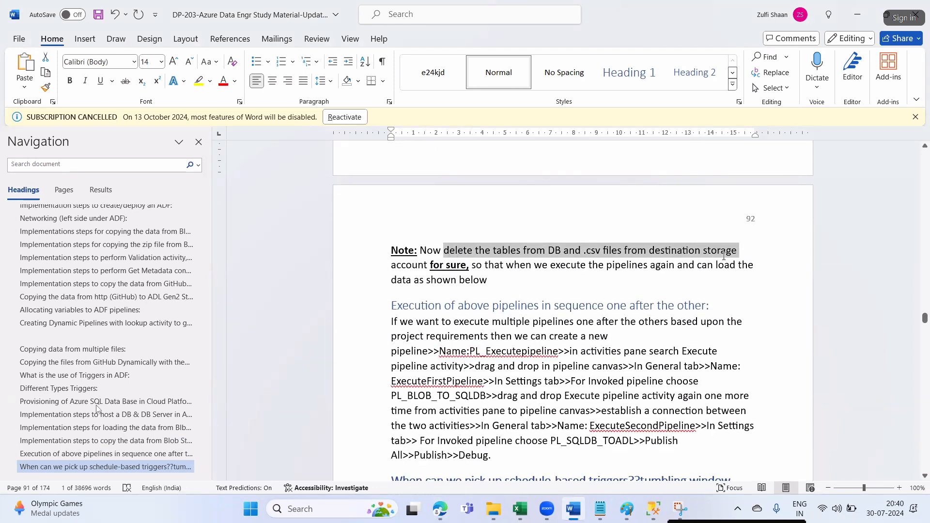
left_click_drag(398, 268, 472, 266)
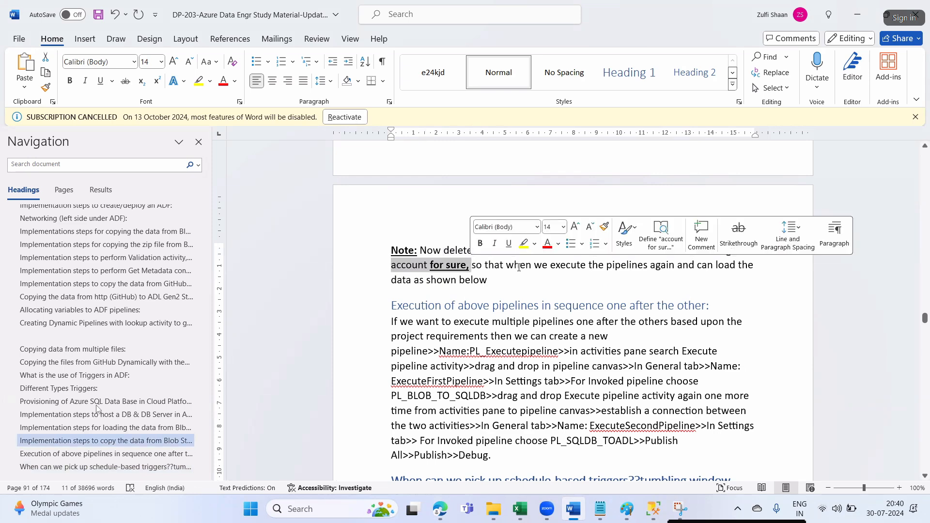
left_click(533, 266)
left_click_drag(537, 268, 739, 273)
left_click(492, 305)
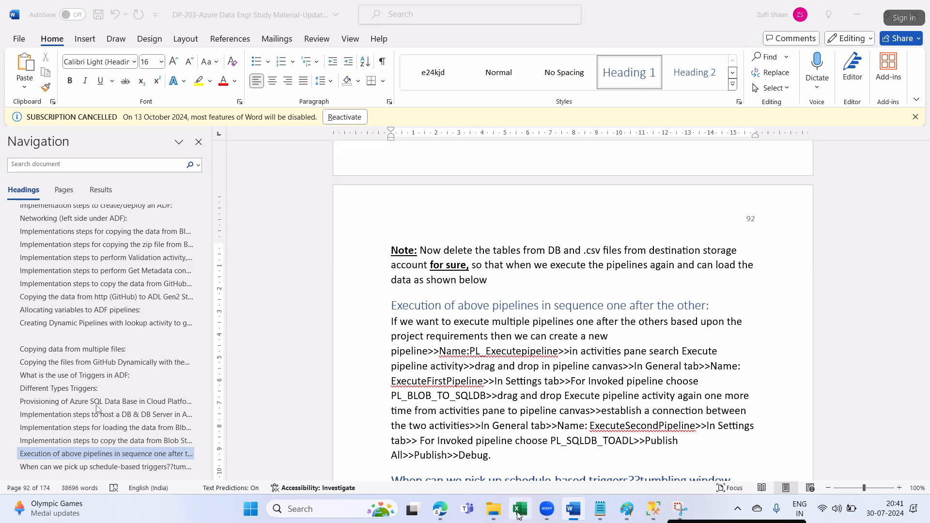
- Open the GetTables lookup output from the debug run and maximize it, showing a count of 3
left_click(440, 509)
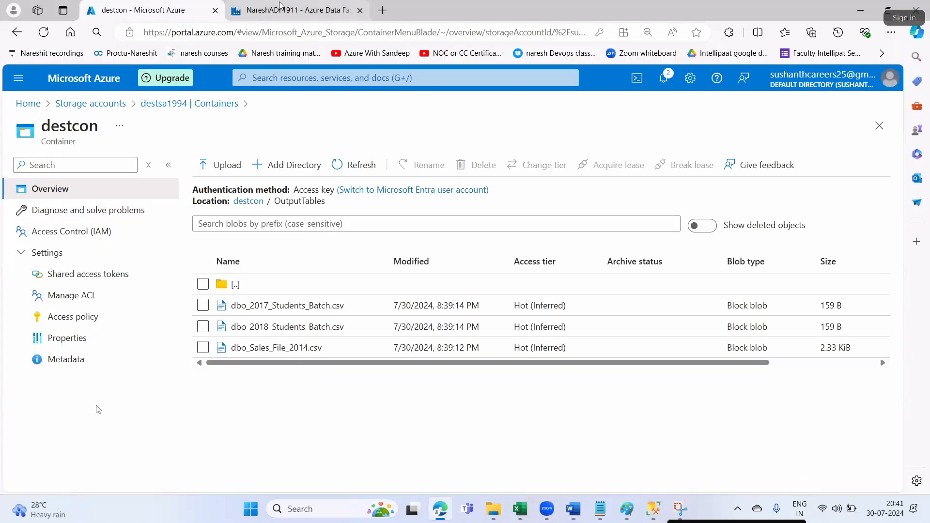
left_click(293, 10)
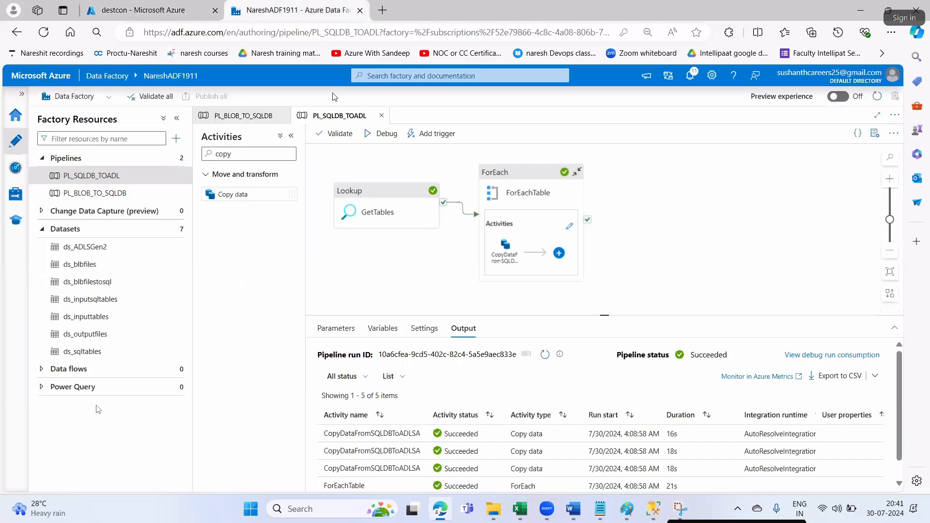
left_click(378, 208)
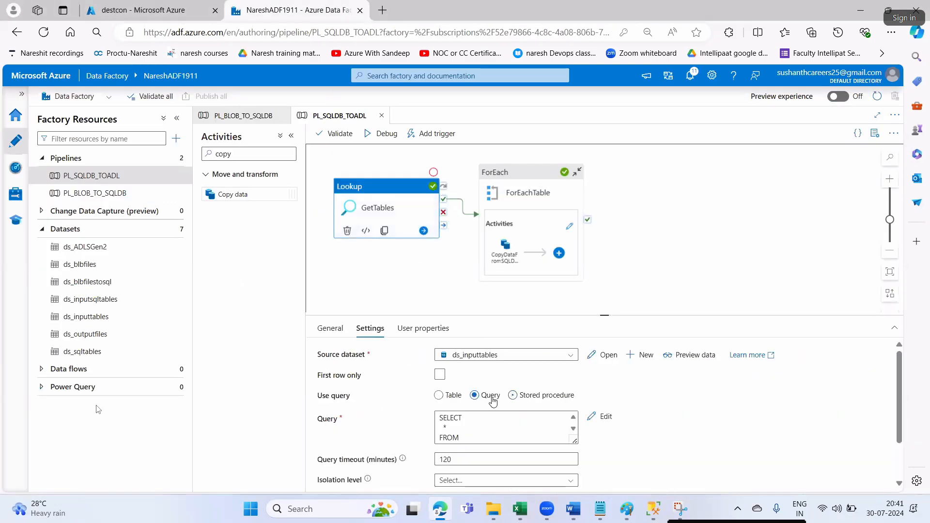
left_click(407, 261)
scroll(431, 411, "down", 1)
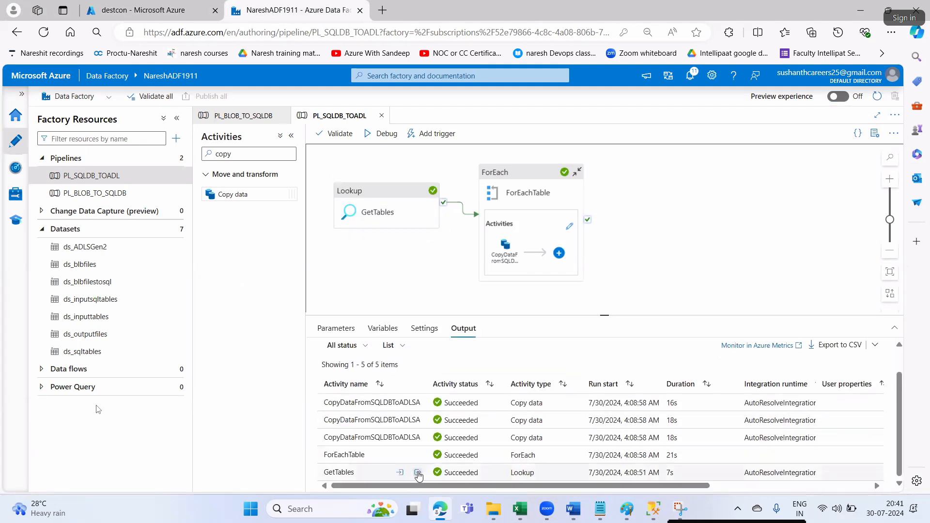
left_click(416, 473)
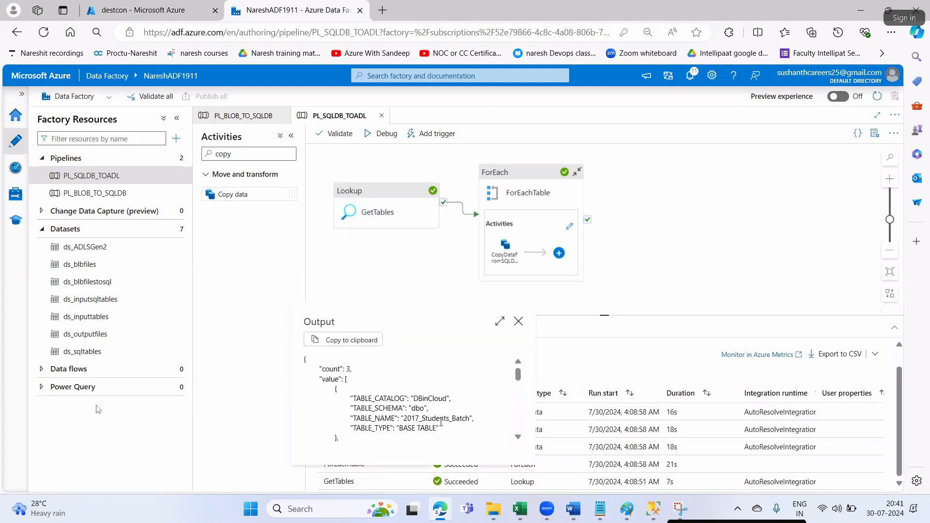
left_click(499, 321)
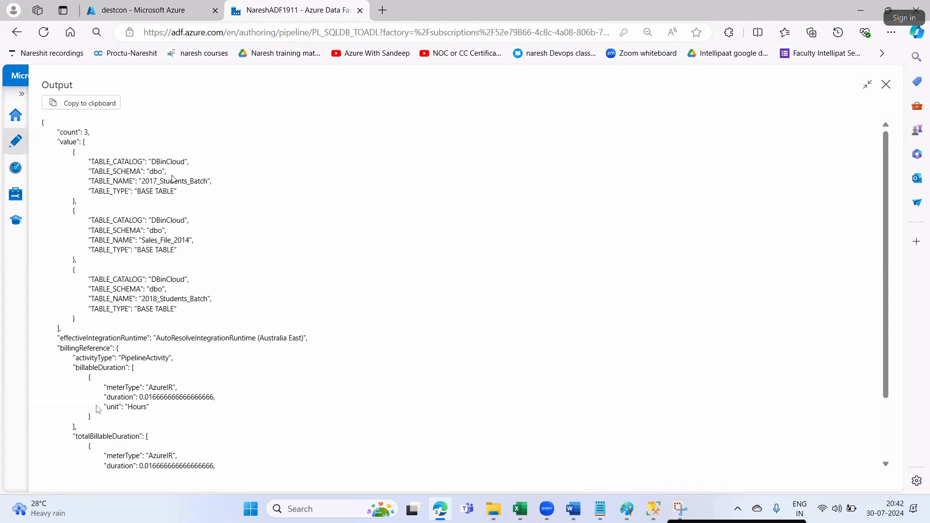
- Close the GetTables output and view PL_BLOB_TO_SQLDB's Get Metadata, Filter and ForEach activities
left_click(886, 85)
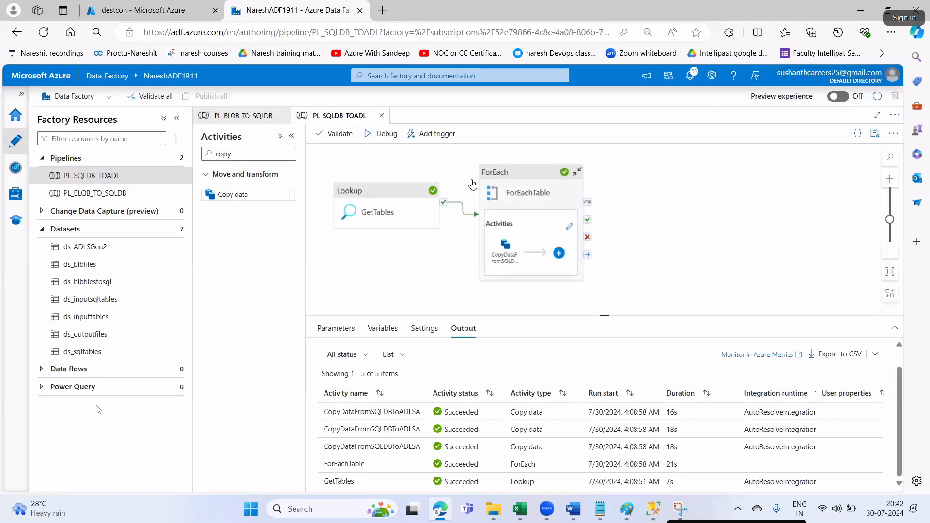
left_click(232, 118)
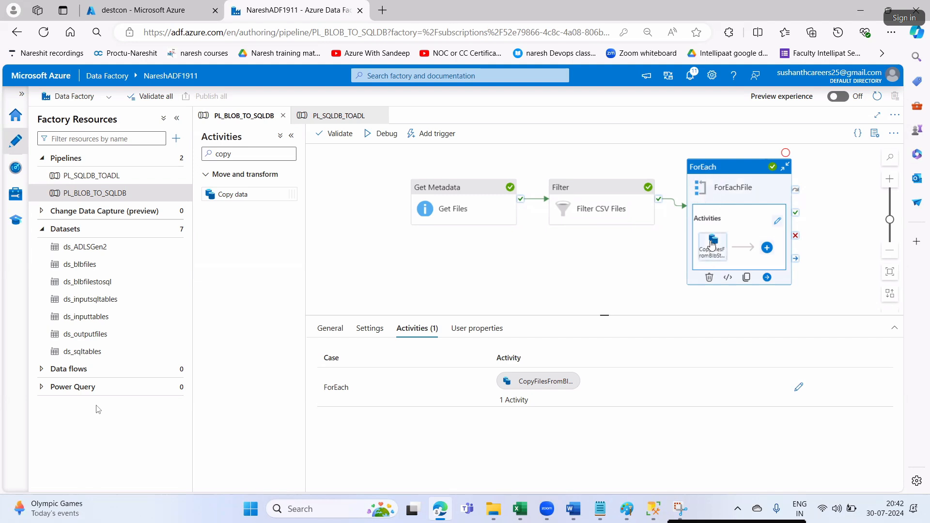
mouse_move(712, 260)
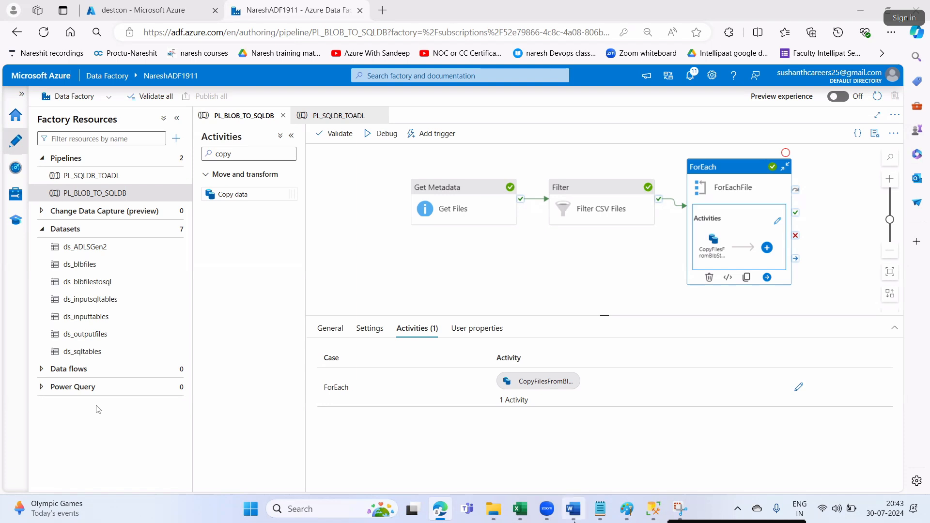
left_click(600, 509)
- Add a note line: compared to DevOps engineers, Data Engineer salaries are very high
key("Return")
key("Return")
type("compare t")
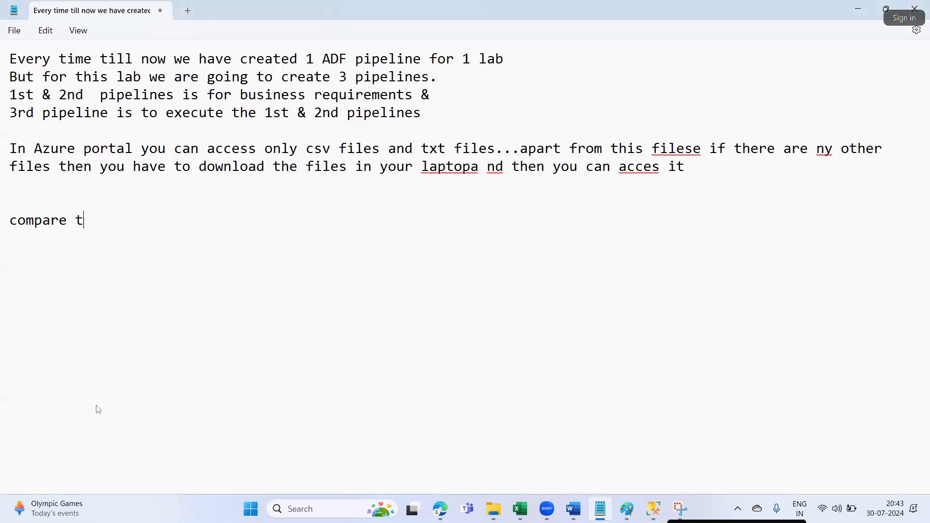
type("o devops engrs the salary")
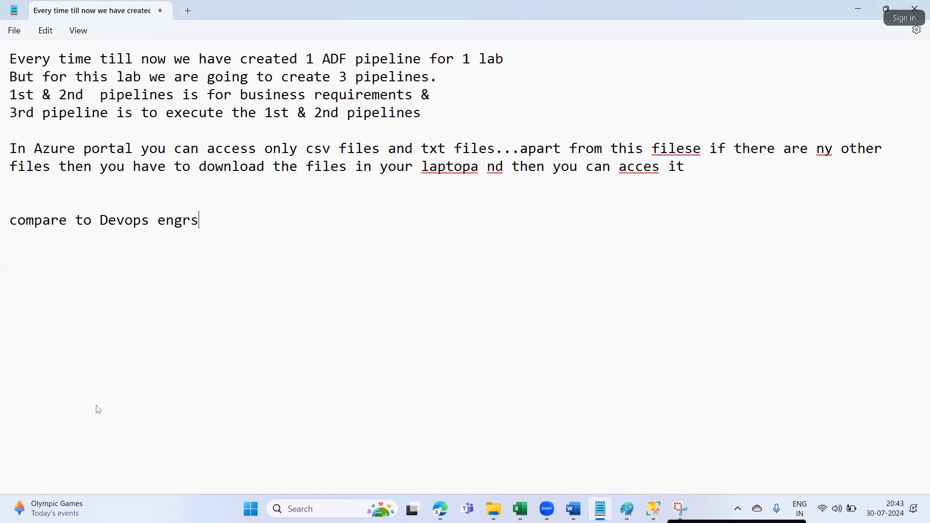
key("BackSpace")
key("BackSpace")
type("ies ")
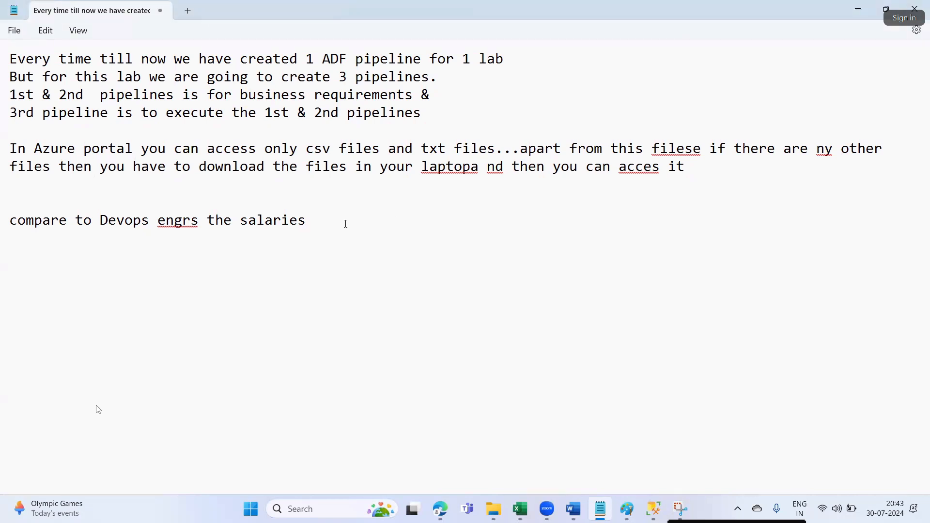
type("for D")
type("ata Engrs a")
type("y high")
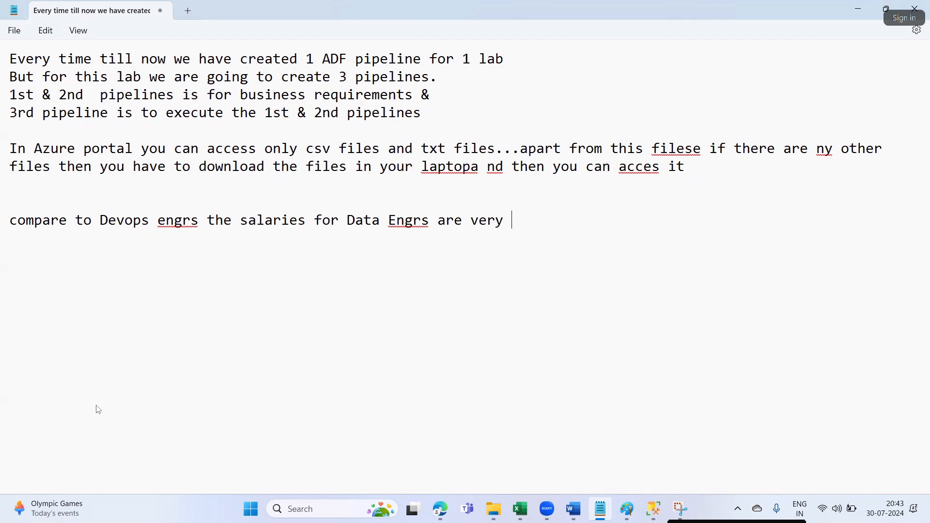
- Add a second line saying a good salary requires more hard work, and highlight the salary phrase
key("Return")
type("i")
type("o if you need")
type(" a s")
type("ood")
type(" n")
key("BackSpace")
type("salary th")
type("en you need to ")
type("do more hard")
type("war")
key("BackSpace")
key("BackSpace")
type("ork ")
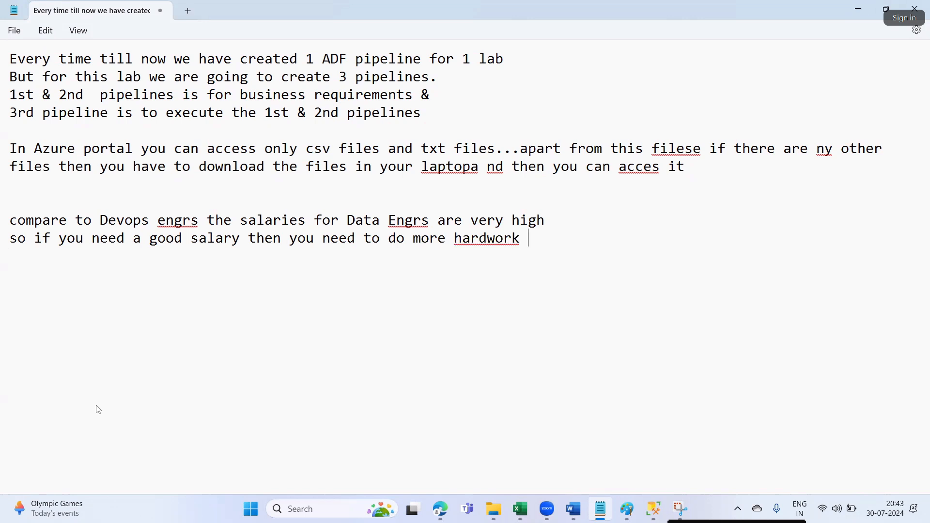
type("...")
left_click_drag(248, 220, 433, 222)
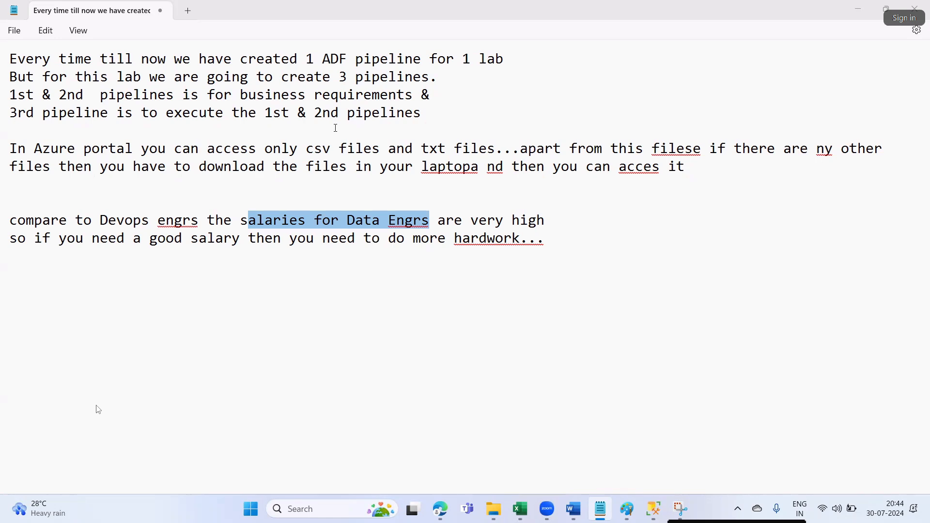
left_click(573, 509)
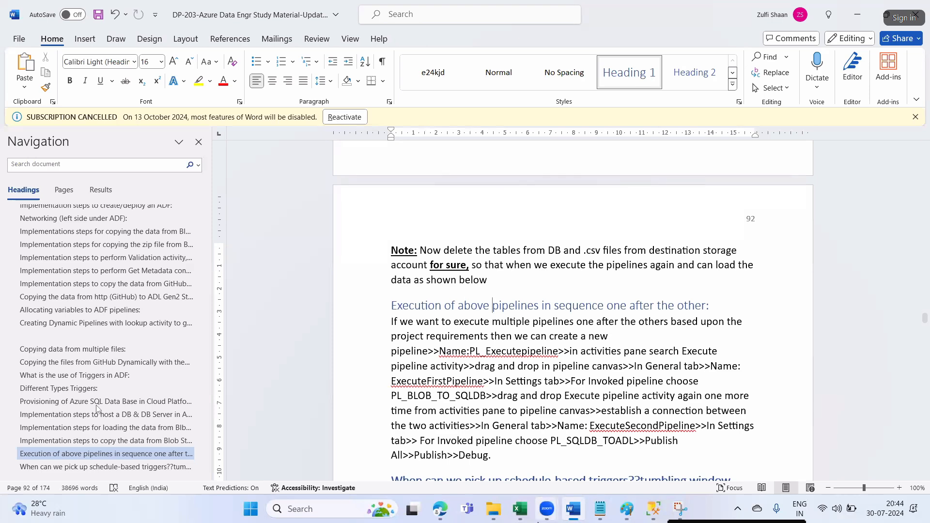
left_click(654, 508)
- Delete the dbo.2017_Students_Batch and dbo.2018_Students_Batch tables from DBinCloud
left_click(88, 199)
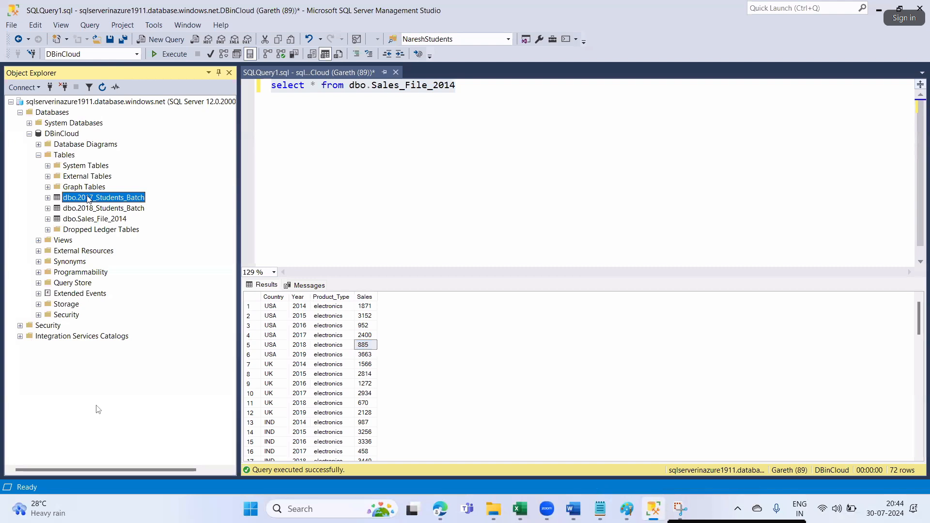
right_click(88, 199)
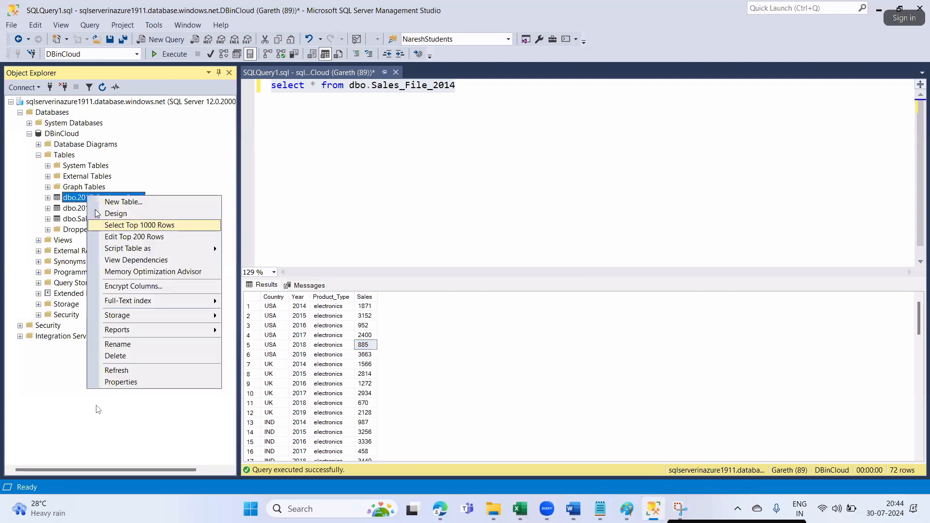
left_click(127, 363)
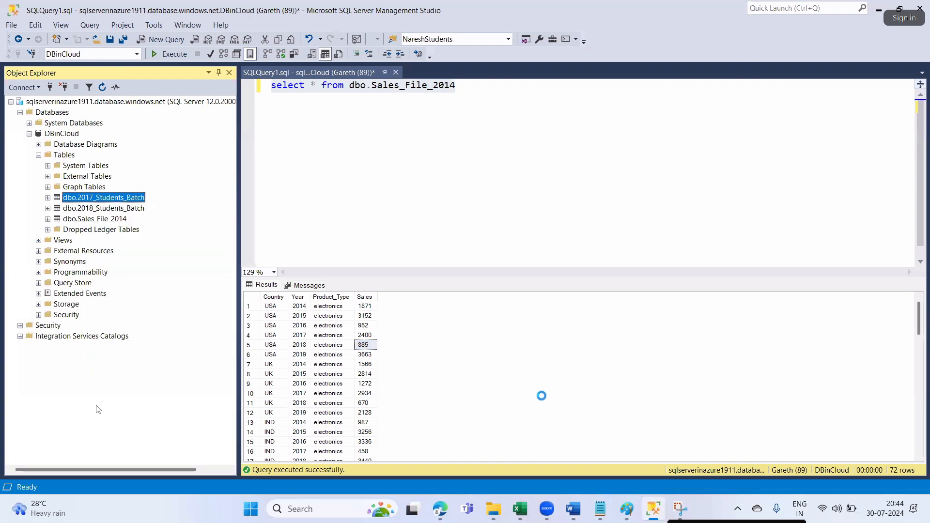
left_click(585, 428)
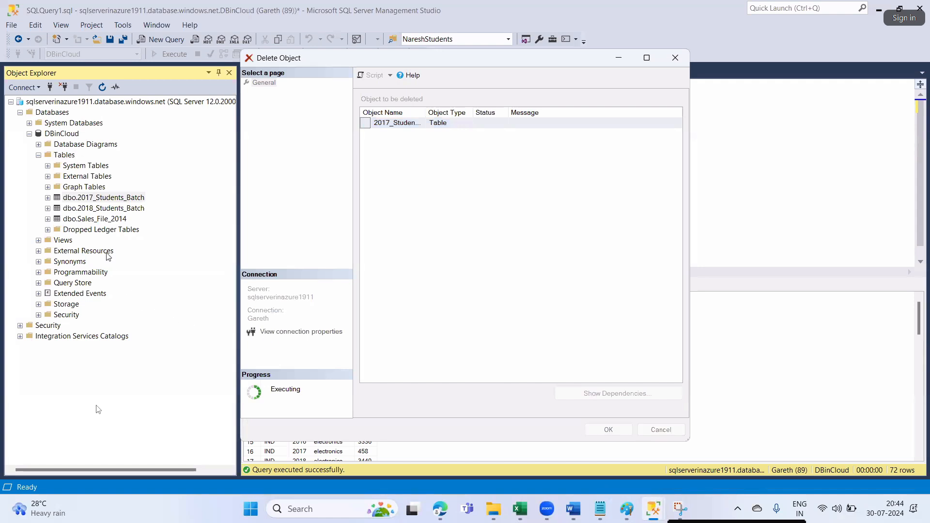
left_click(103, 209)
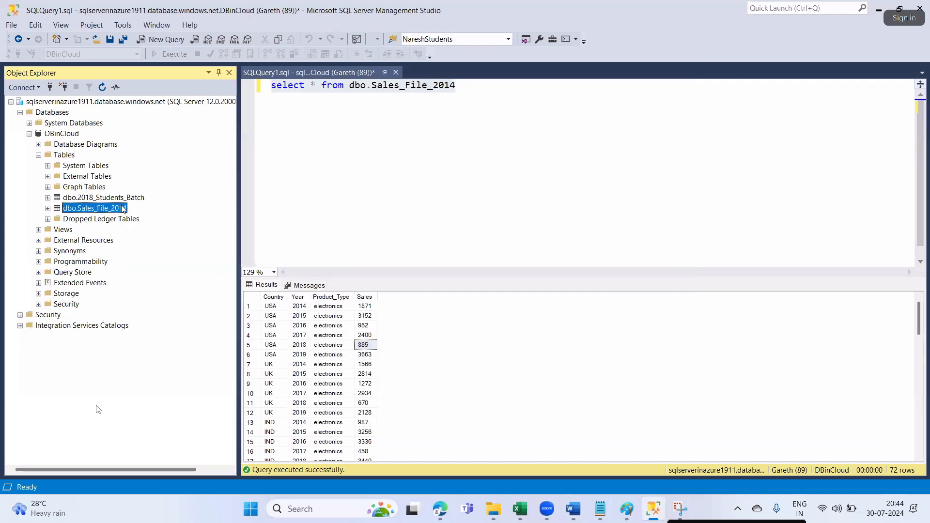
left_click(98, 199)
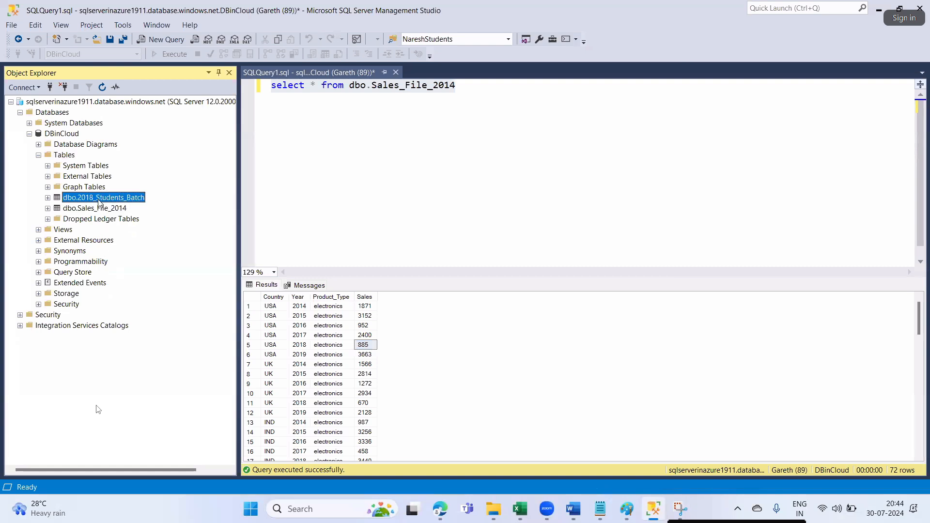
right_click(99, 200)
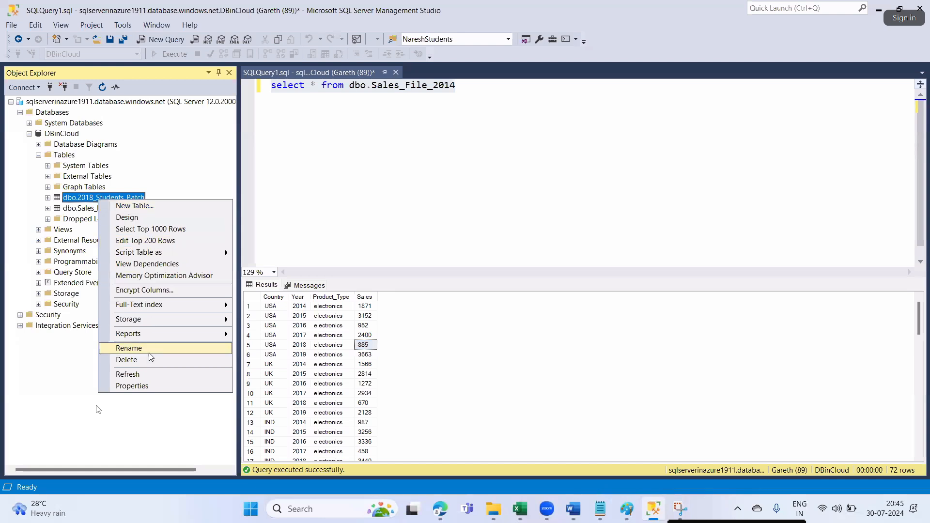
left_click(135, 360)
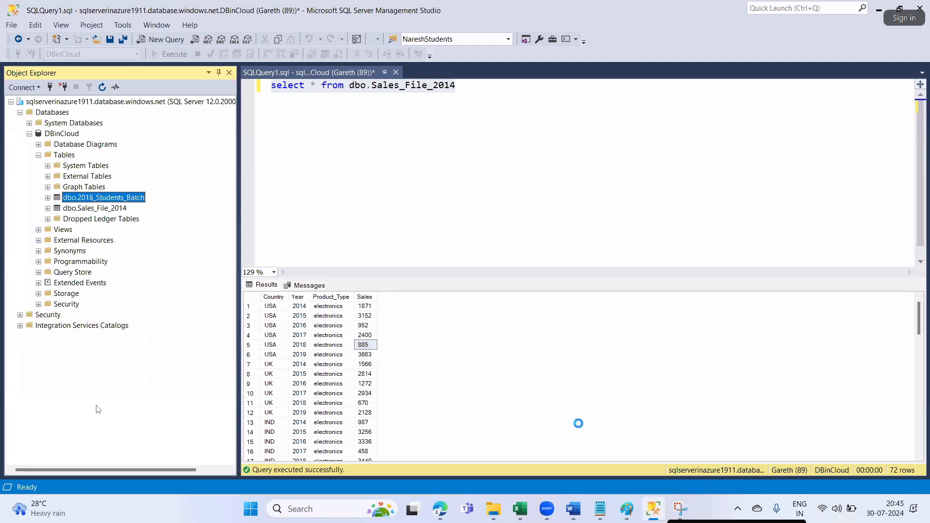
left_click(609, 430)
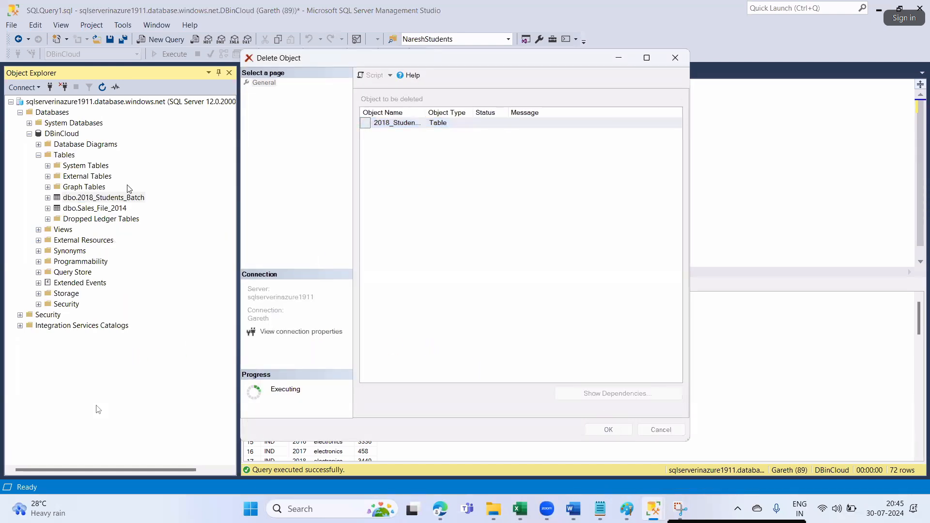
- Refresh the table list and delete dbo.Sales_File_2014
right_click(78, 212)
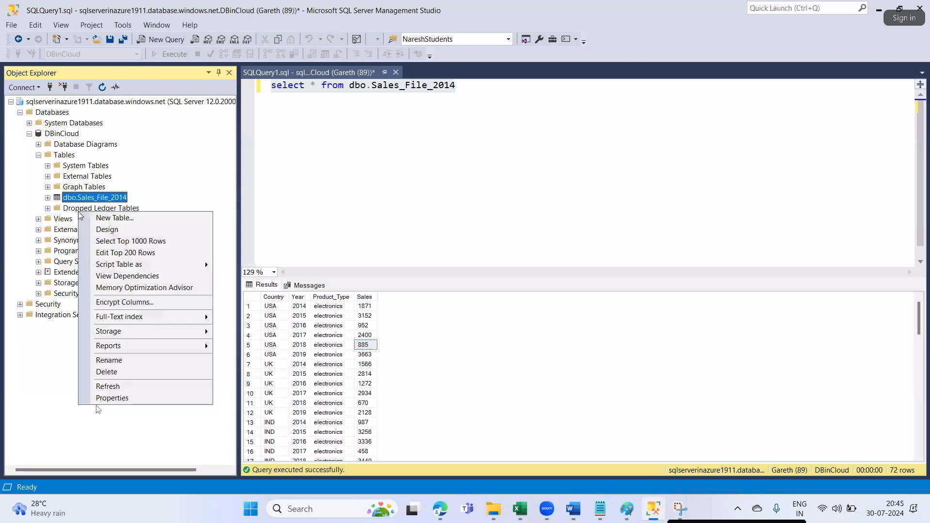
left_click(101, 201)
right_click(101, 201)
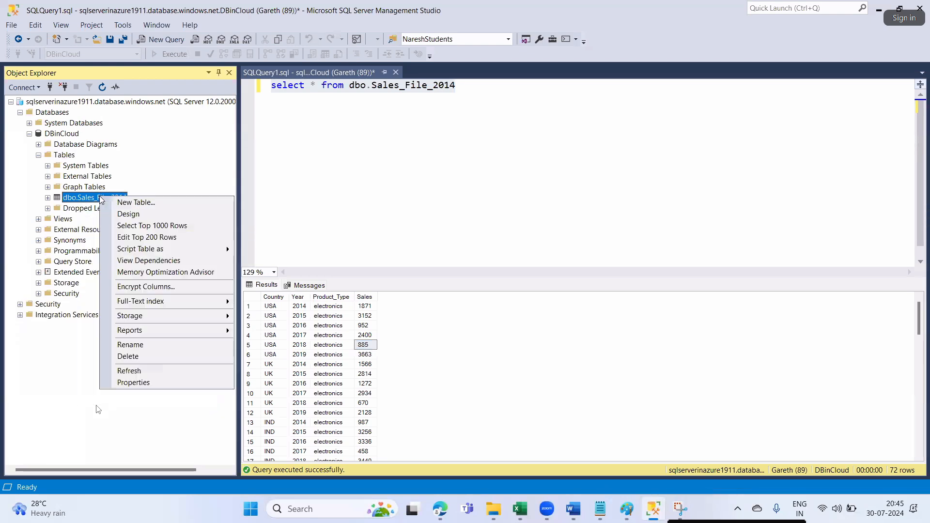
left_click(153, 358)
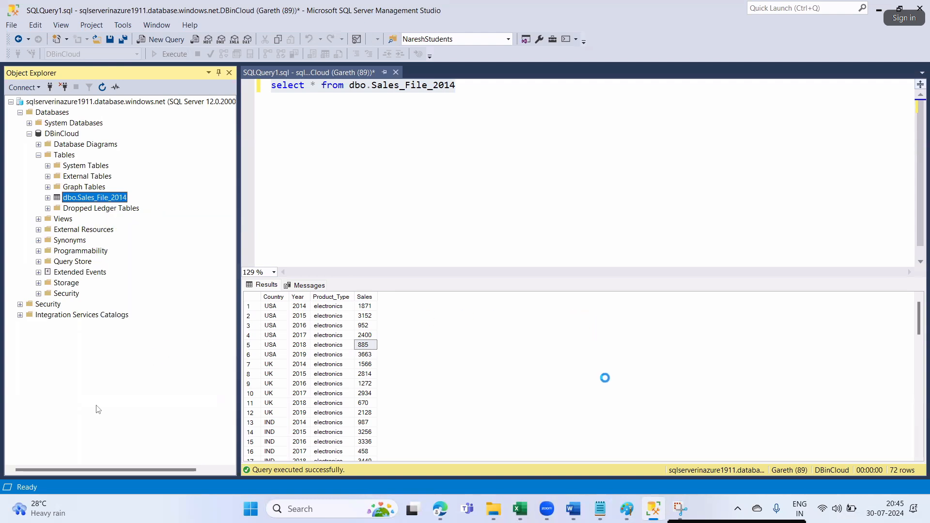
left_click(609, 429)
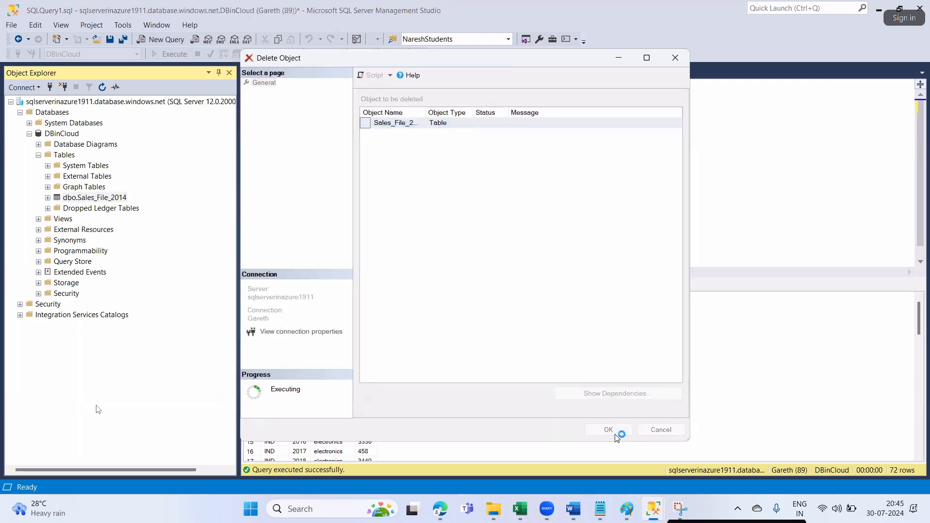
- Select the OutputTables folder at the destcon root and delete it, confirming with Yes
left_click(439, 510)
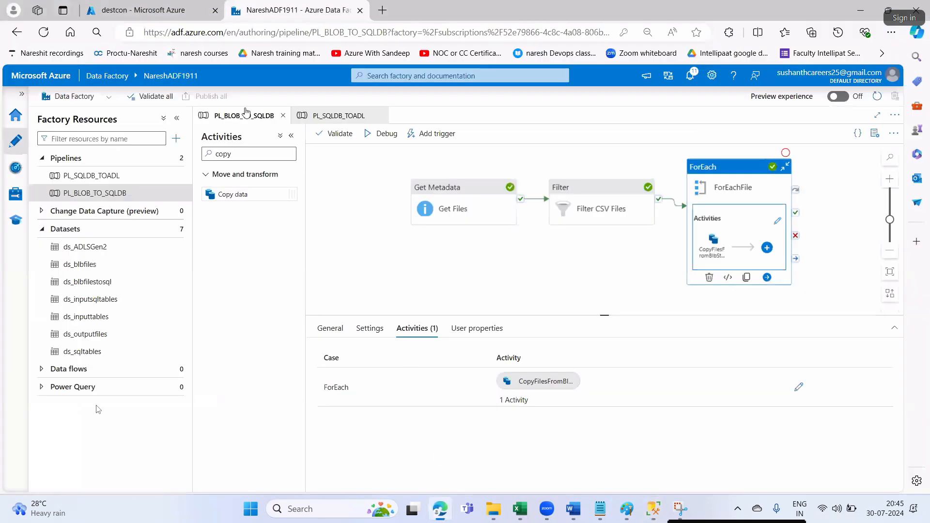
left_click(146, 10)
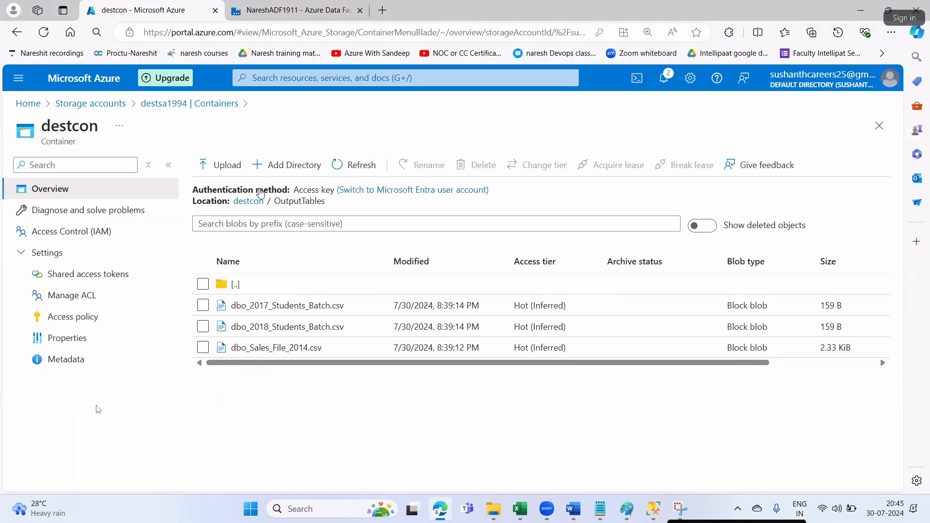
left_click(258, 202)
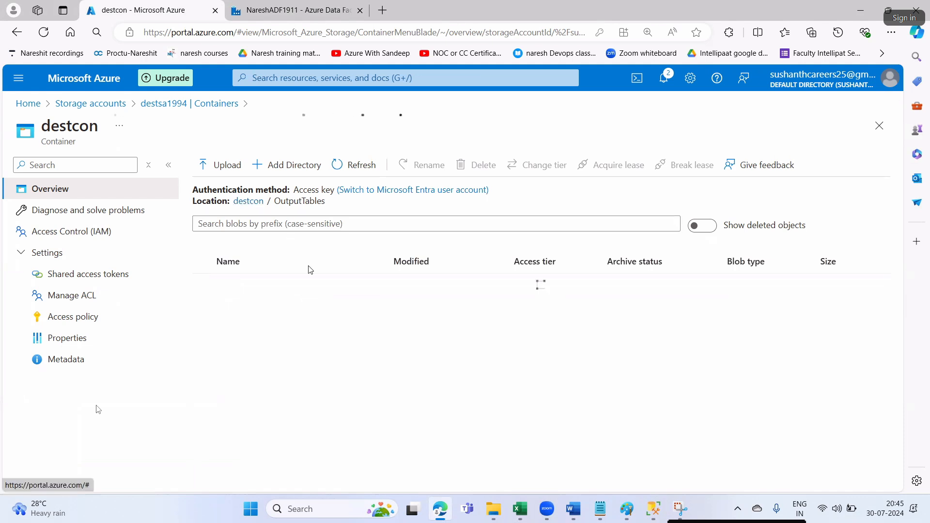
left_click(203, 284)
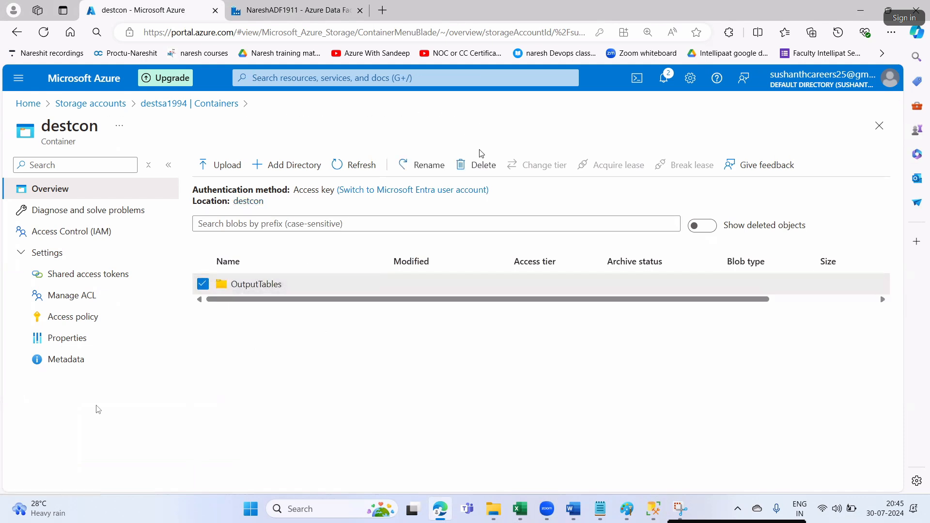
left_click(476, 165)
left_click(220, 256)
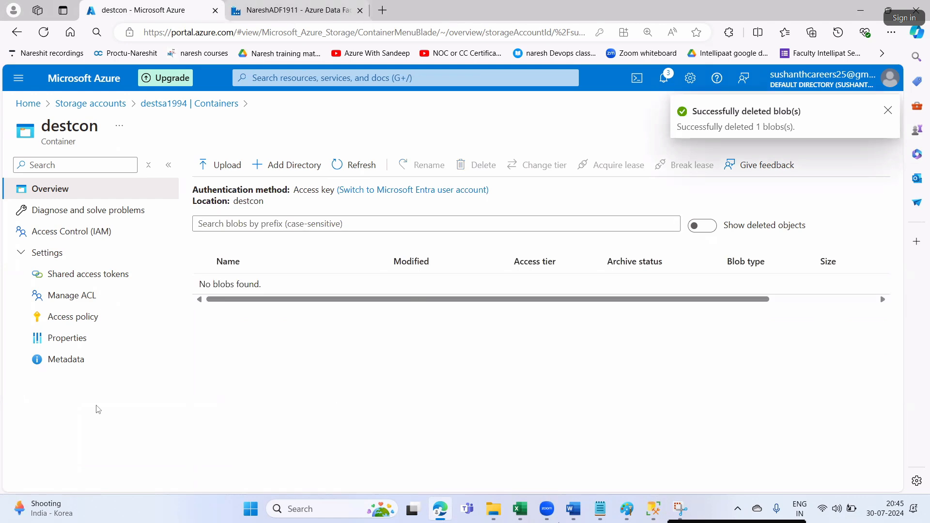
left_click(581, 517)
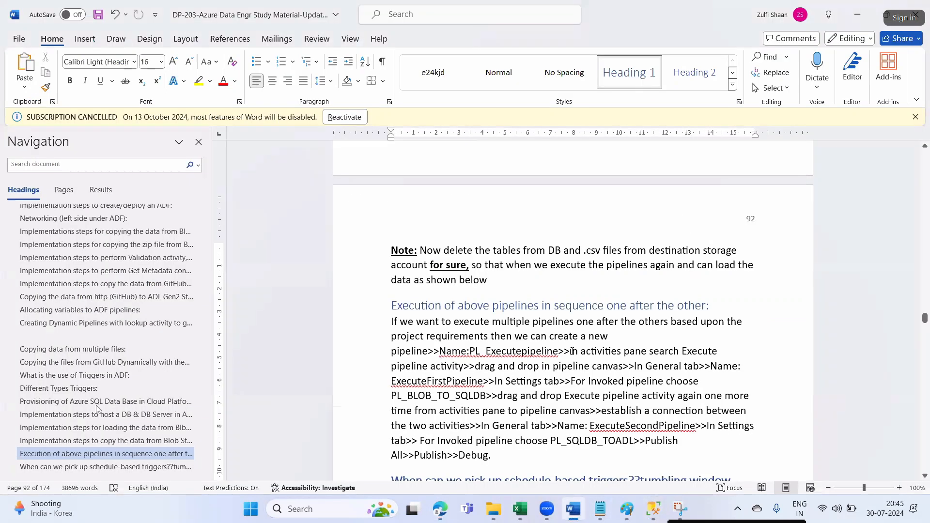
scroll(433, 246, "down", 2)
left_click_drag(433, 245, 705, 250)
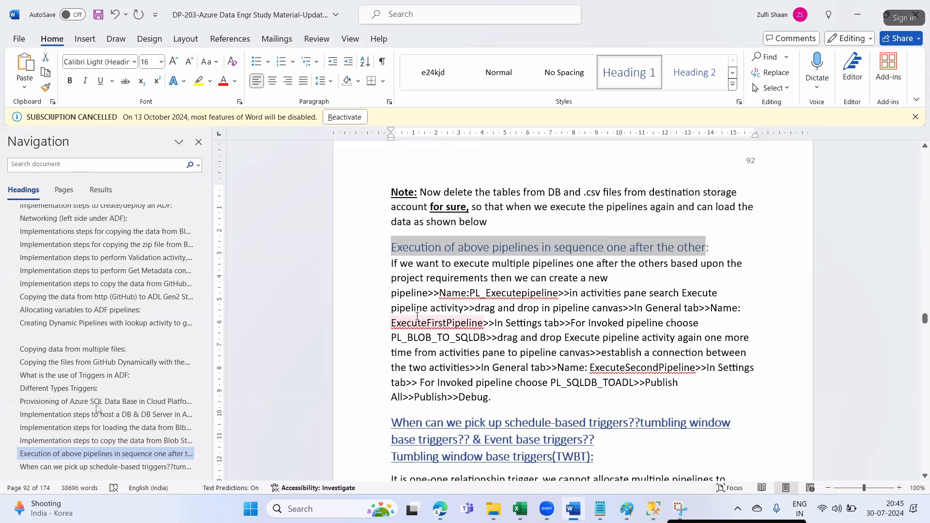
left_click(500, 264)
left_click_drag(445, 247, 705, 248)
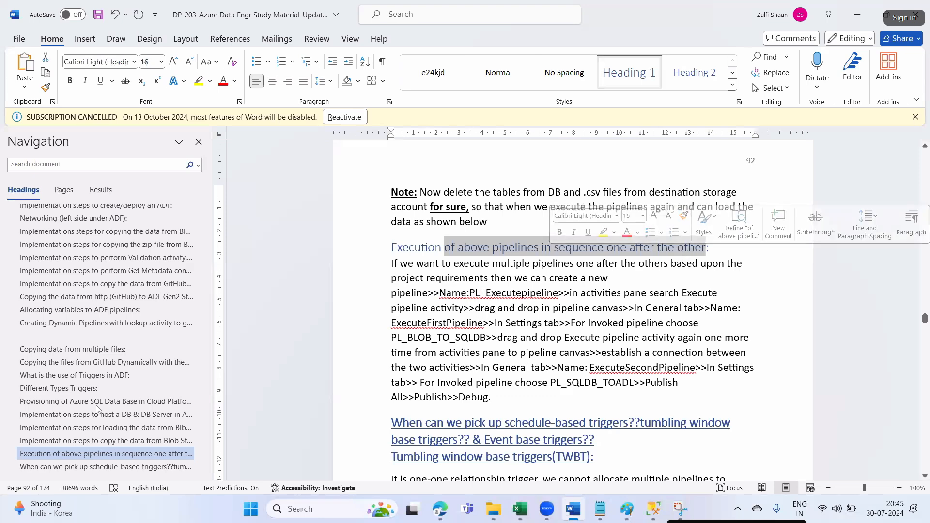
left_click_drag(453, 264, 690, 266)
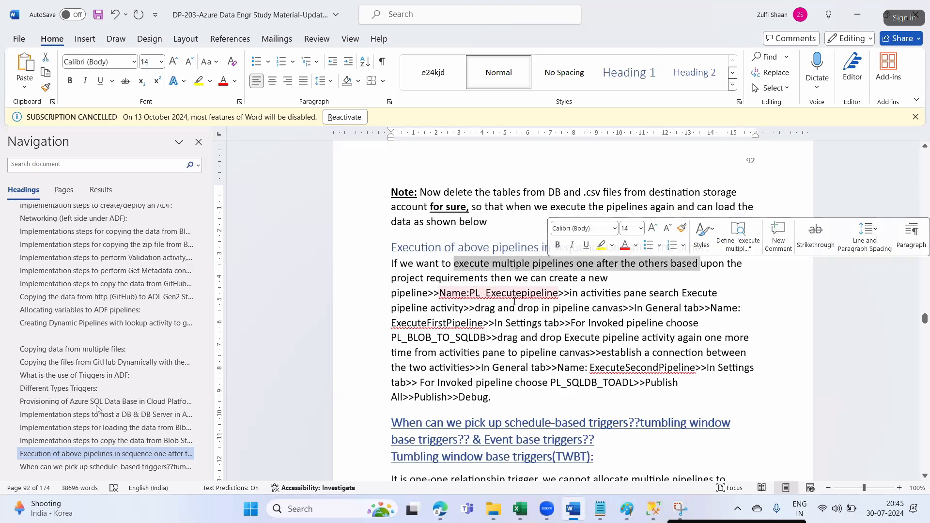
left_click_drag(426, 278, 500, 278)
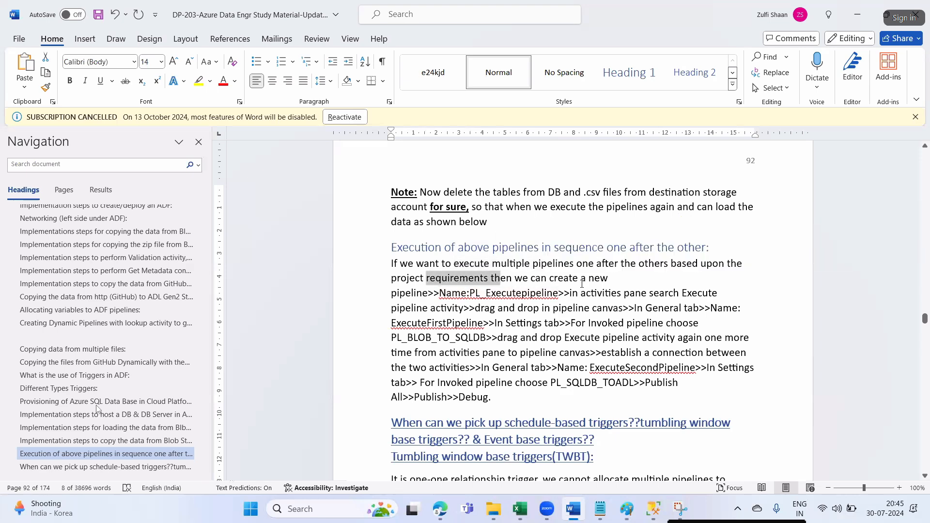
left_click(406, 292)
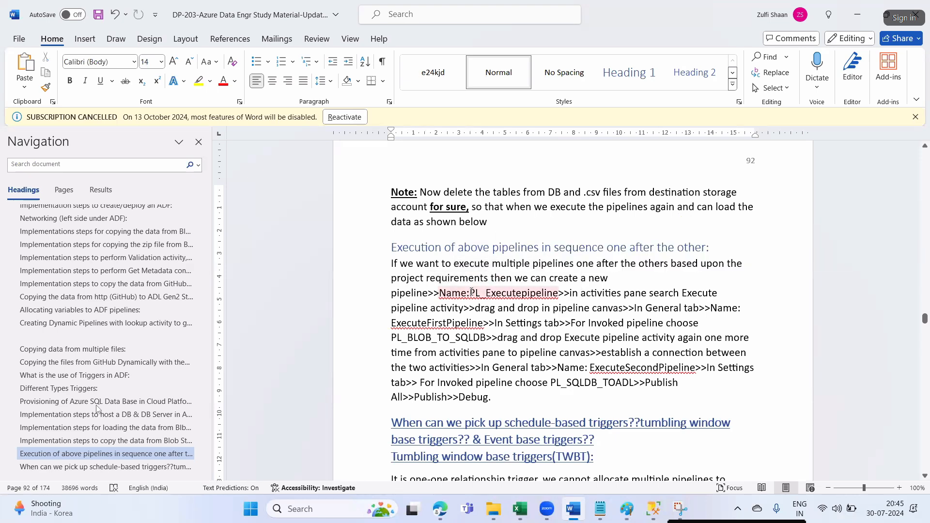
left_click_drag(472, 292, 515, 293)
- Create a new pipeline named PL_Executepipeline, using the name copied from the Word notes
key("ctrl+c")
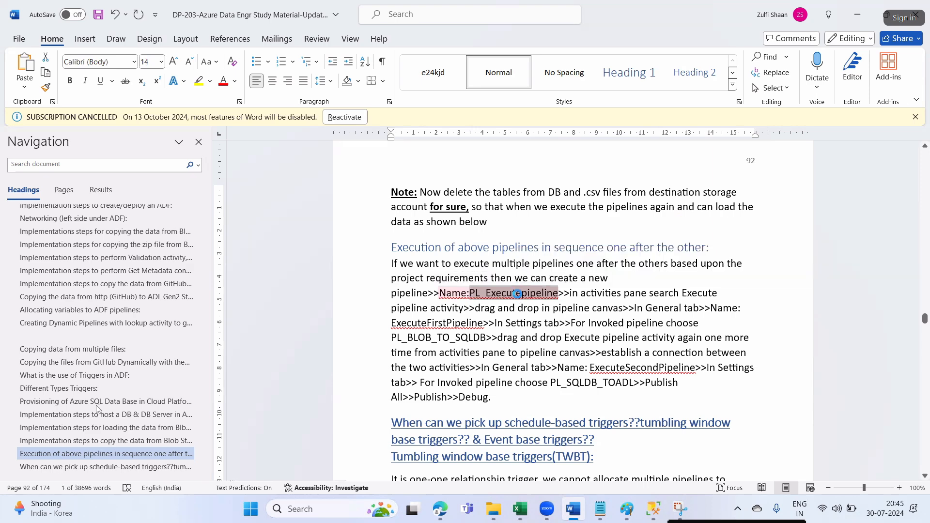
key("alt+Tab")
key("ctrl+Tab")
left_click(172, 158)
left_click(201, 175)
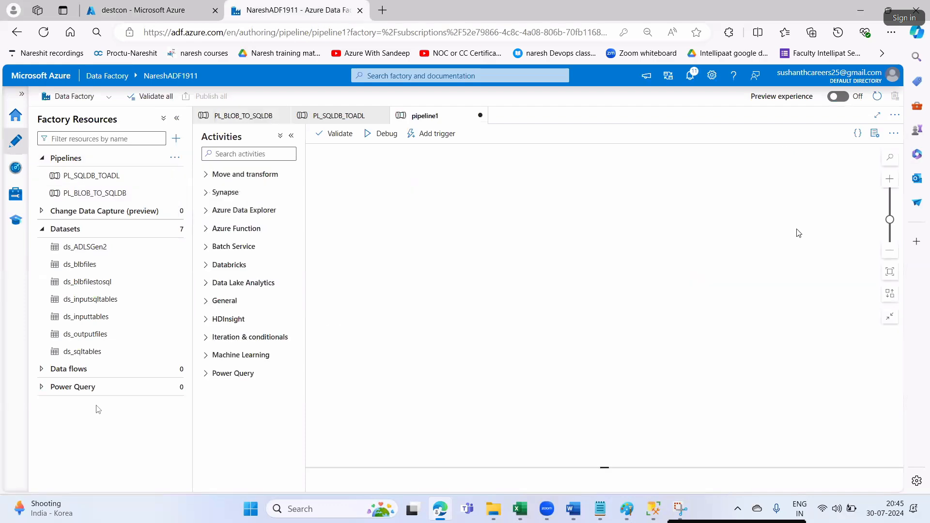
double_click(799, 214)
type("PL_Executepipeline")
left_click(874, 133)
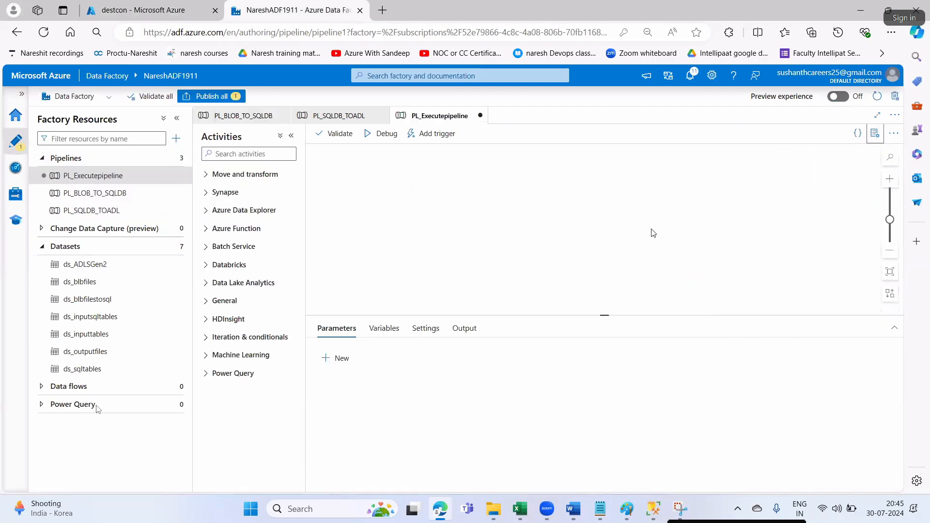
- Review the next step highlighted in the Word notes
key("ctrl+shift+Tab")
key("ctrl+Tab")
key("alt+Tab")
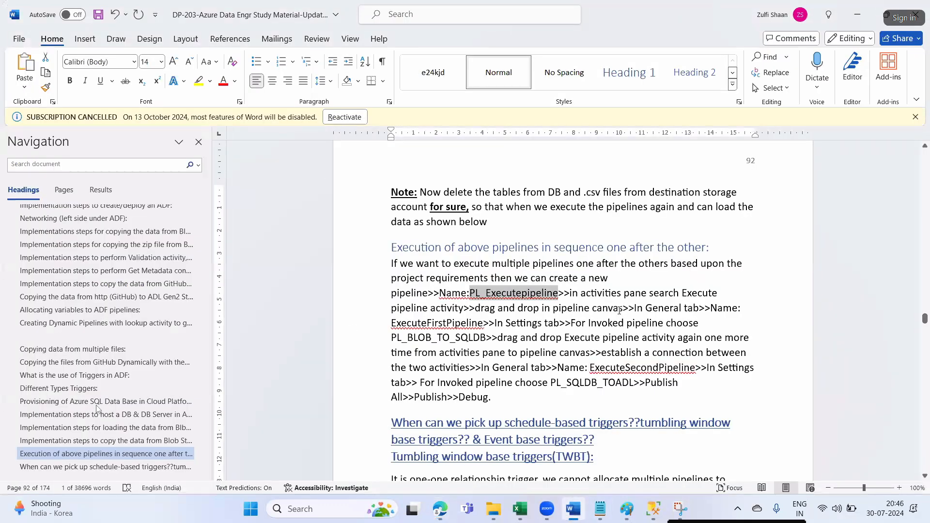
left_click_drag(391, 308, 463, 307)
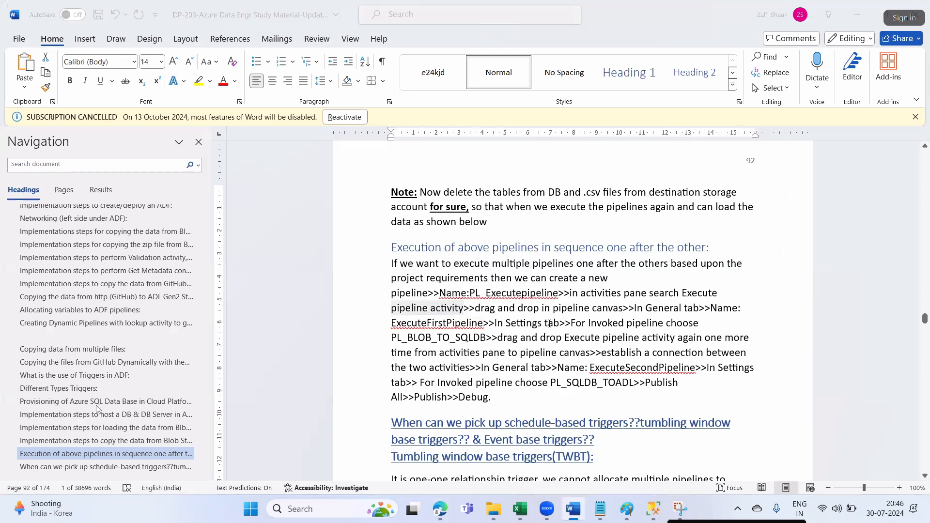
key("alt+Tab")
- Search 'exec' in Activities and drop an Execute Pipeline activity onto the PL_Executepipeline canvas
left_click(240, 154)
type("exec")
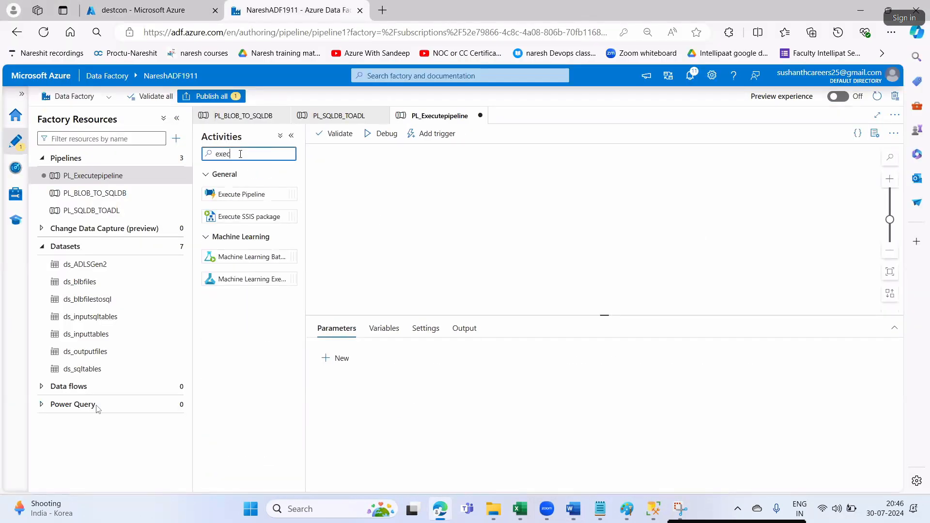
left_click_drag(255, 195, 394, 195)
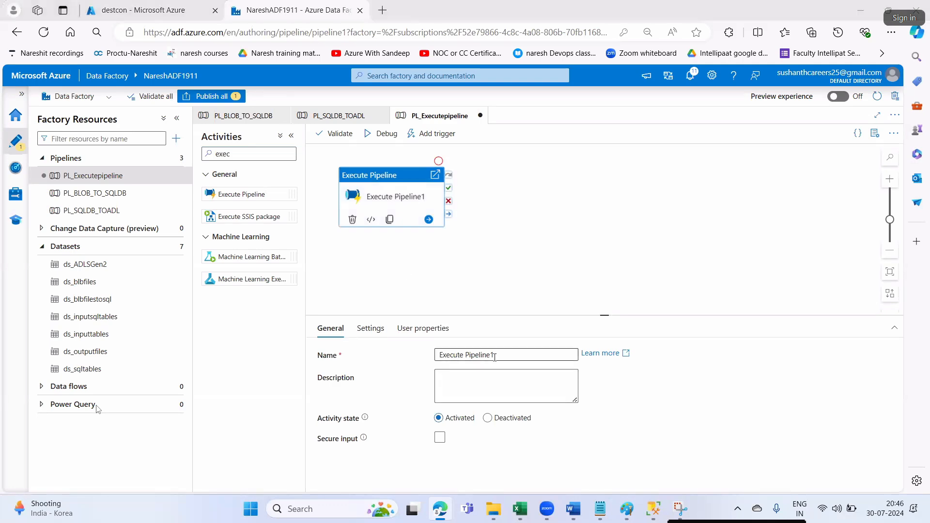
key("alt+Tab")
left_click_drag(475, 308, 622, 308)
- Rename the new activity to ExecuteFirstPipeline, using the name copied from the Word notes
double_click(430, 323)
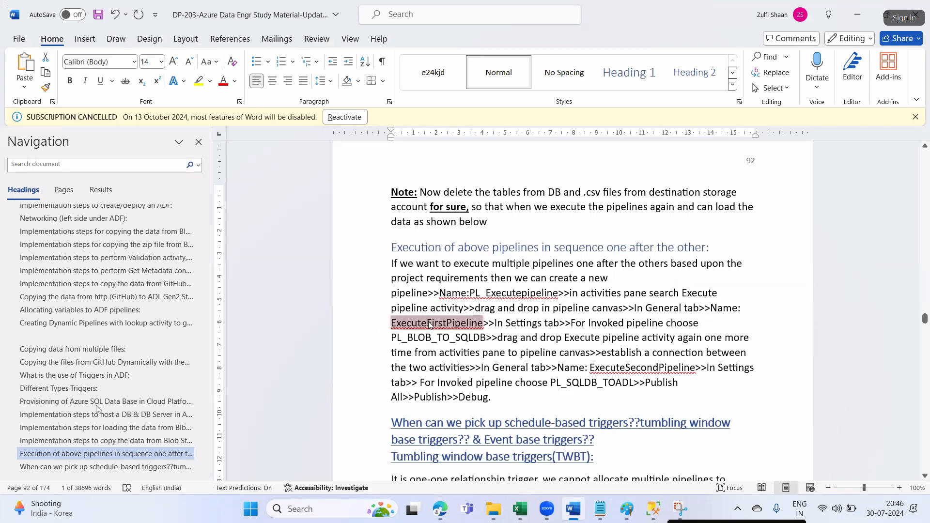
key("alt+Tab")
double_click(452, 355)
left_click_drag(485, 355, 434, 357)
key("ctrl+v")
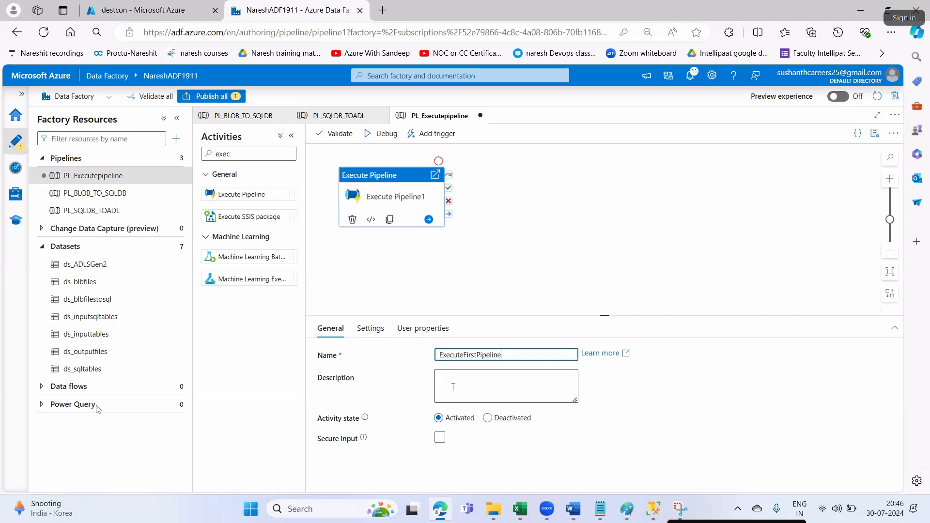
key("alt+Tab")
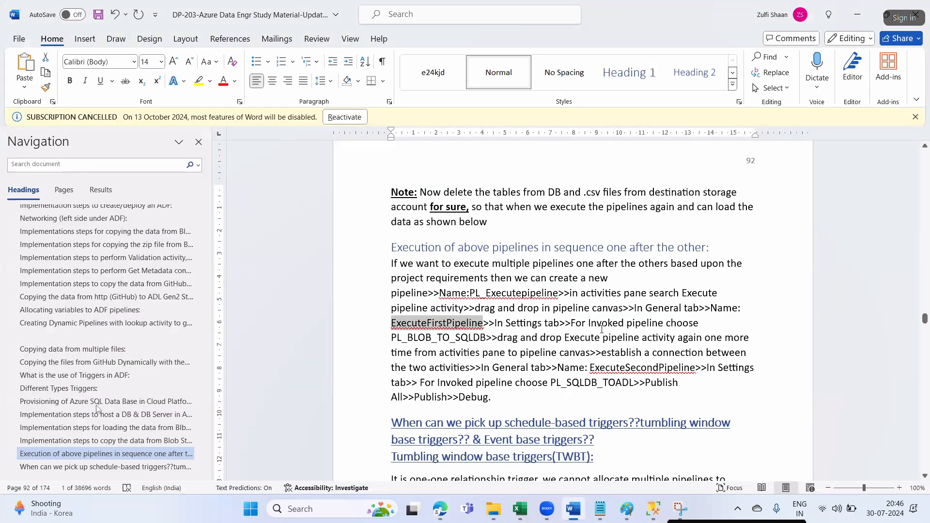
key("alt+Tab")
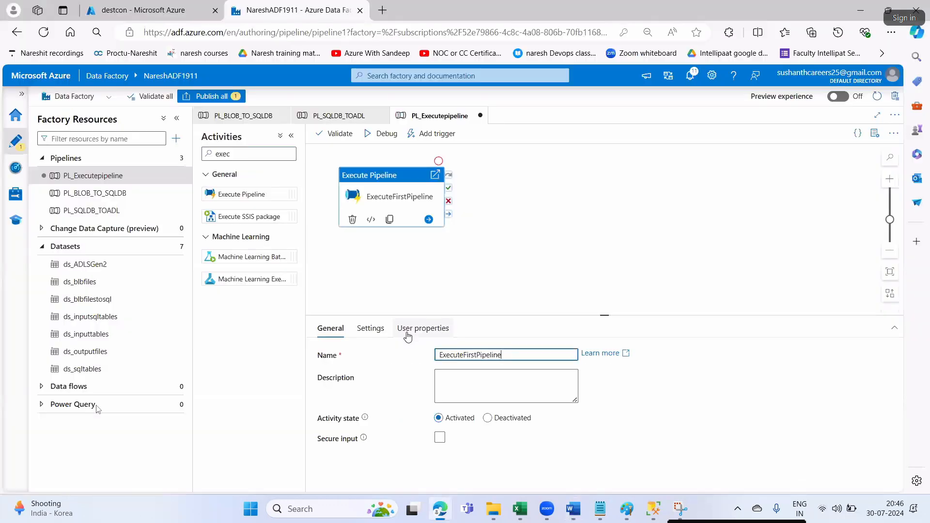
left_click(369, 328)
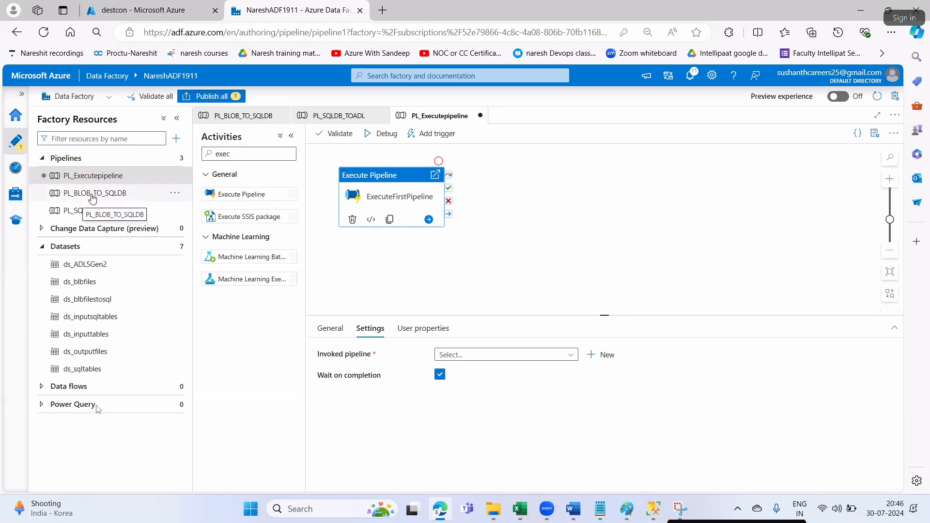
- Make ExecuteFirstPipeline invoke PL_BLOB_TO_SQLDB, then add a second Execute Pipeline activity that runs after it succeeds
left_click(499, 357)
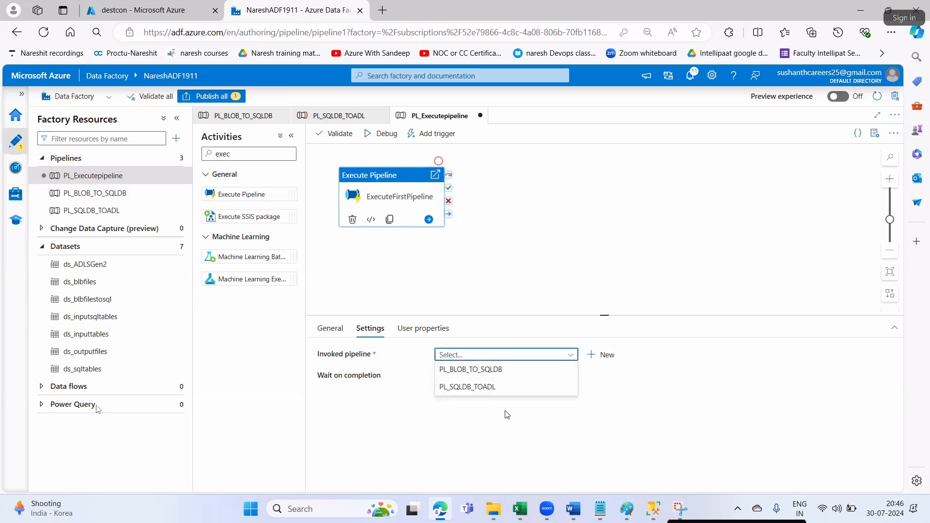
left_click(483, 369)
left_click_drag(245, 193, 591, 191)
left_click_drag(448, 191, 562, 196)
- Rename the second activity to ExecuteSecondPipeline, using the name copied from the Word notes
left_click(578, 184)
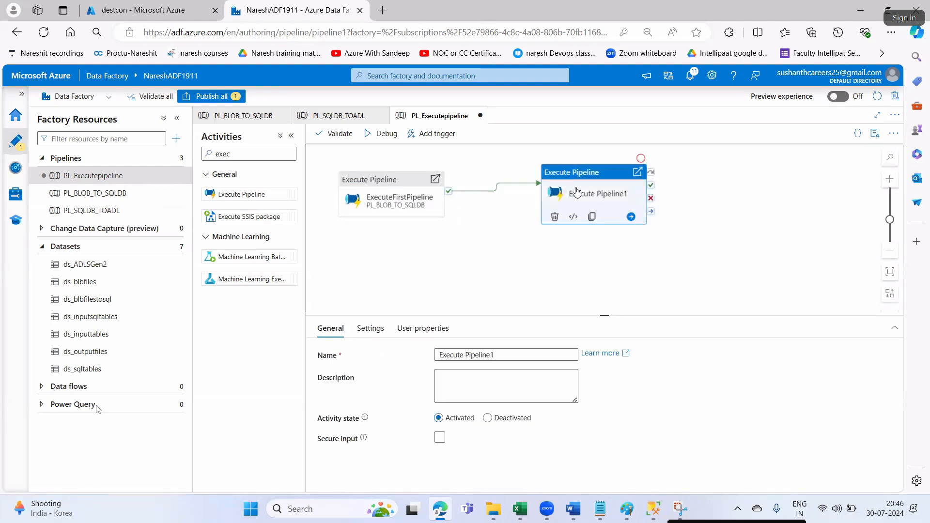
left_click(401, 187)
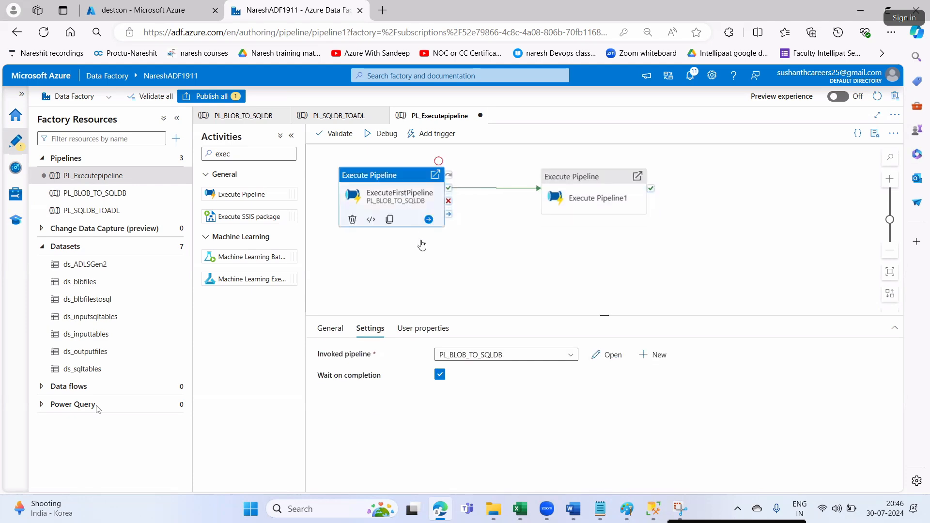
left_click(330, 327)
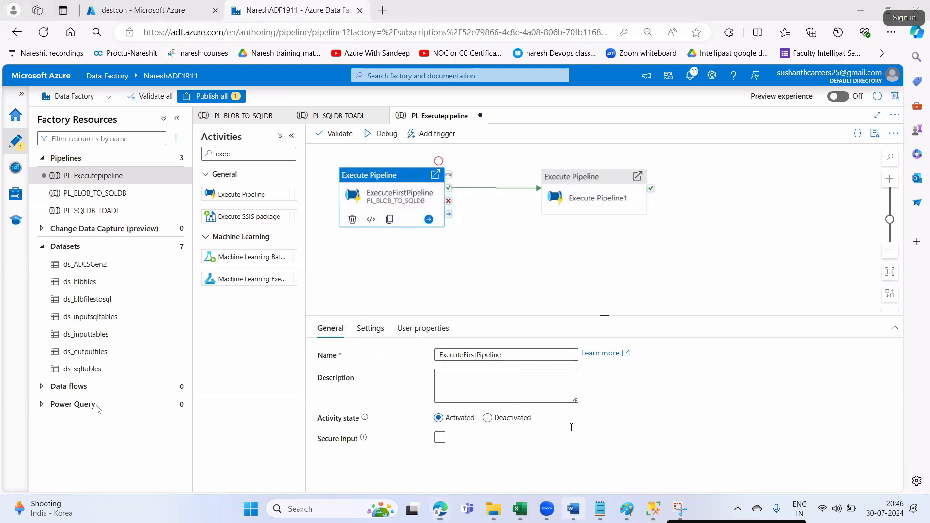
left_click(578, 507)
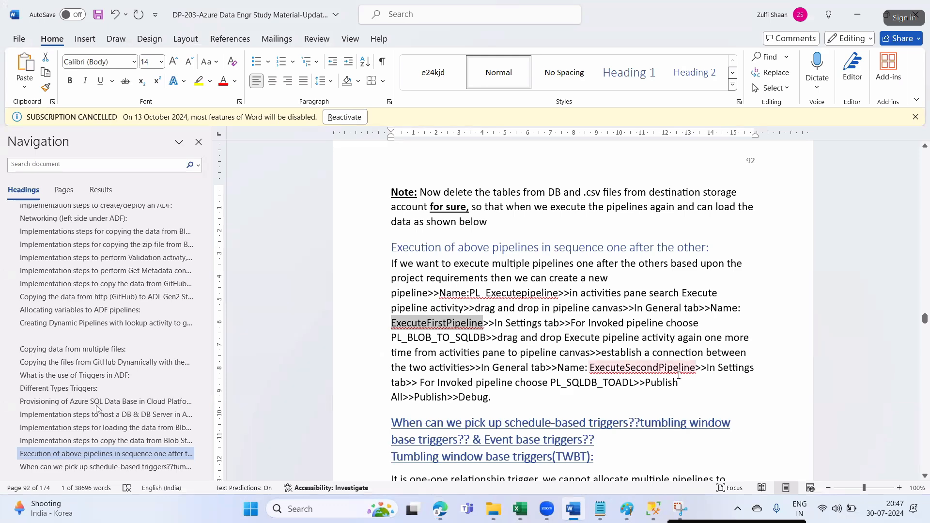
left_click_drag(588, 368, 694, 371)
key("ctrl+c")
key("alt+Tab")
left_click(572, 194)
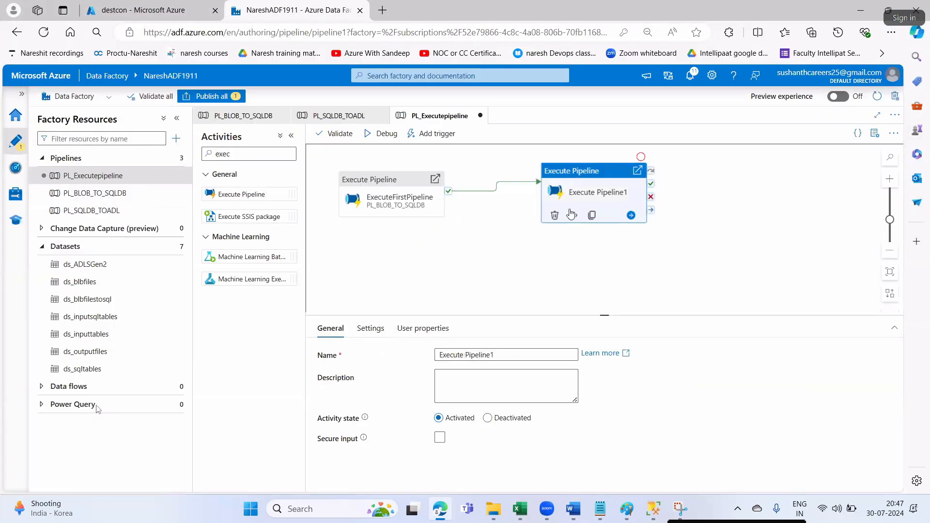
left_click_drag(504, 355, 436, 357)
key("ctrl+v")
- Set ExecuteSecondPipeline to invoke PL_SQLDB_TOADL and recheck the first activity's settings
left_click(371, 330)
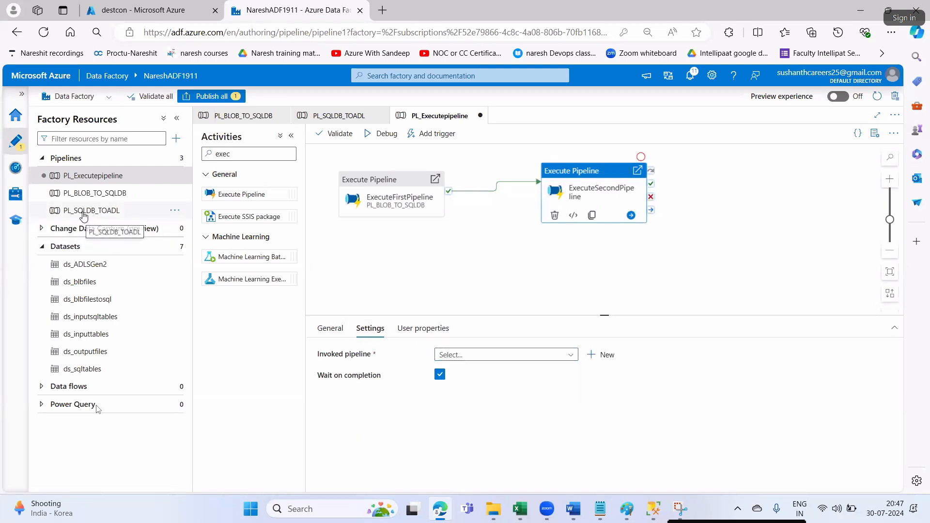
left_click(477, 356)
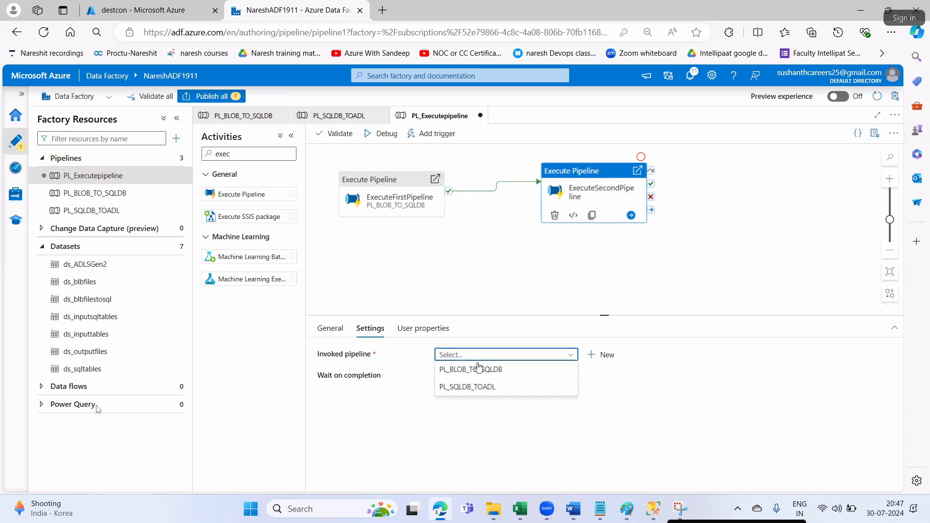
left_click(477, 387)
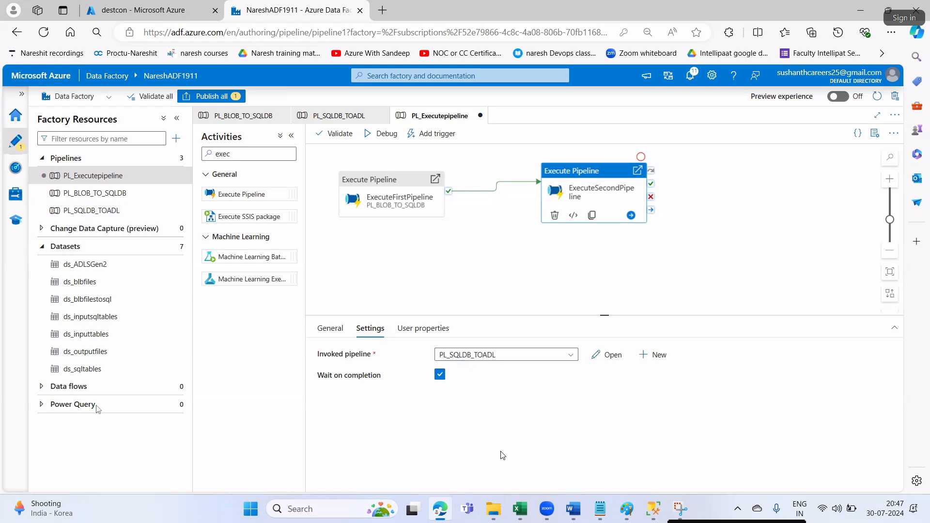
left_click(371, 180)
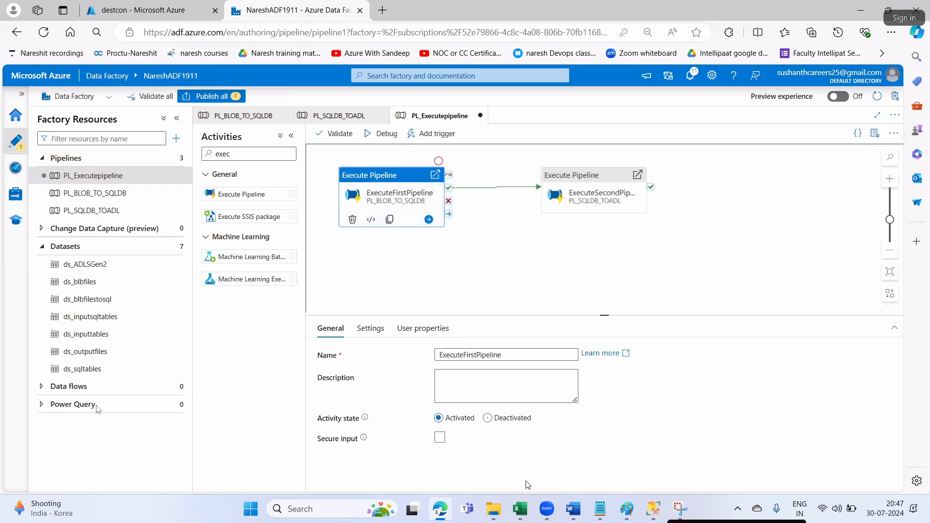
left_click(371, 331)
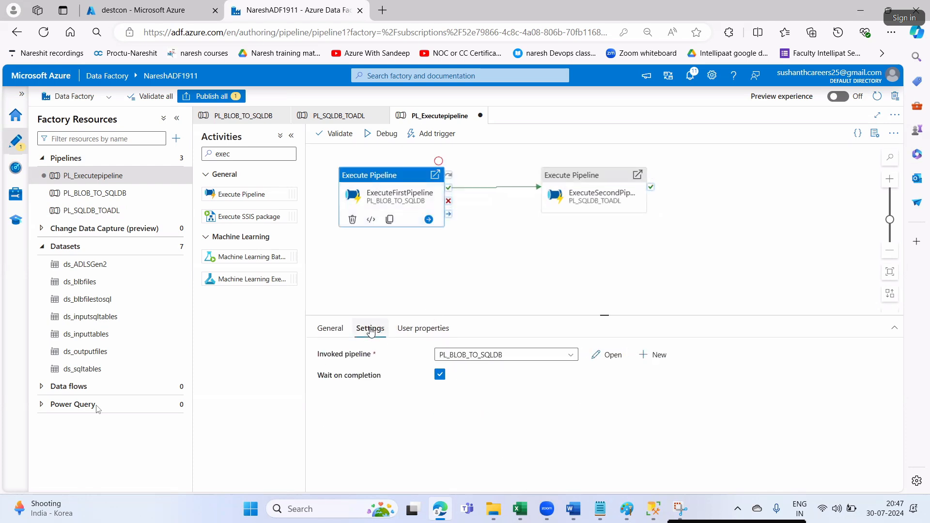
left_click(341, 335)
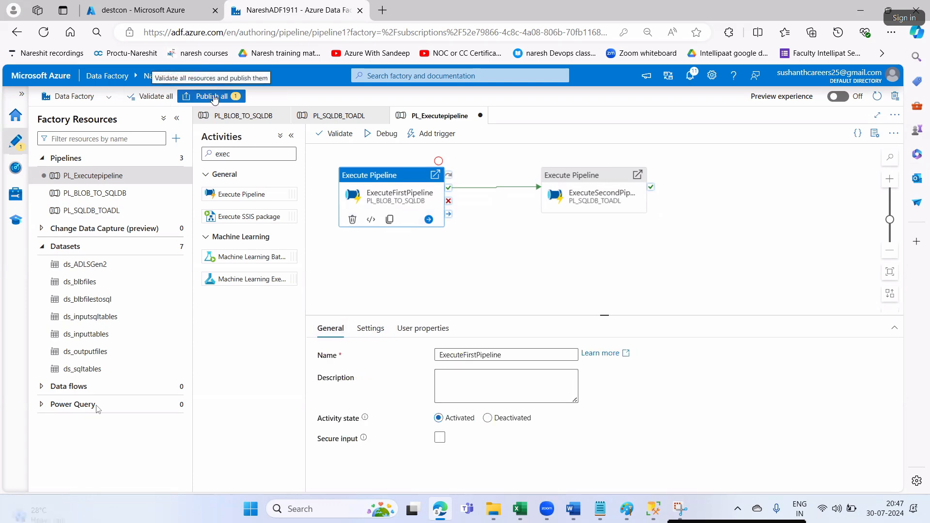
- Publish all PL_Executepipeline changes, then select the Tables node in SQL Server Management Studio
left_click(213, 97)
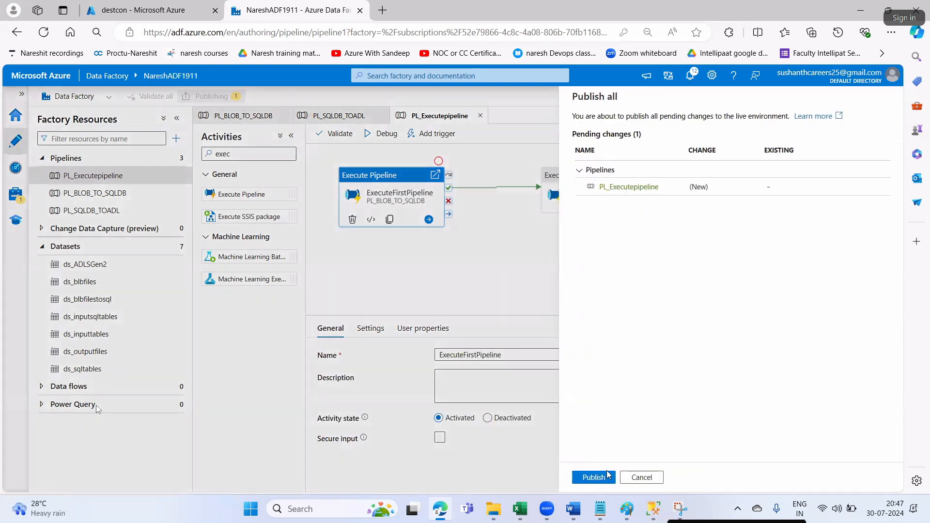
left_click(609, 478)
left_click(653, 509)
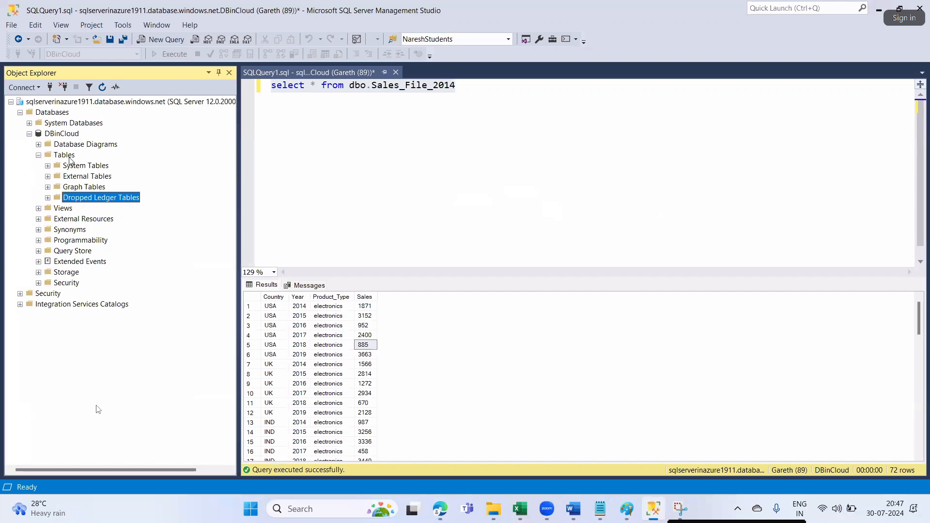
left_click(70, 158)
- Refresh the DBinCloud Tables list with F5 and bring the Edge browser back
key("F5")
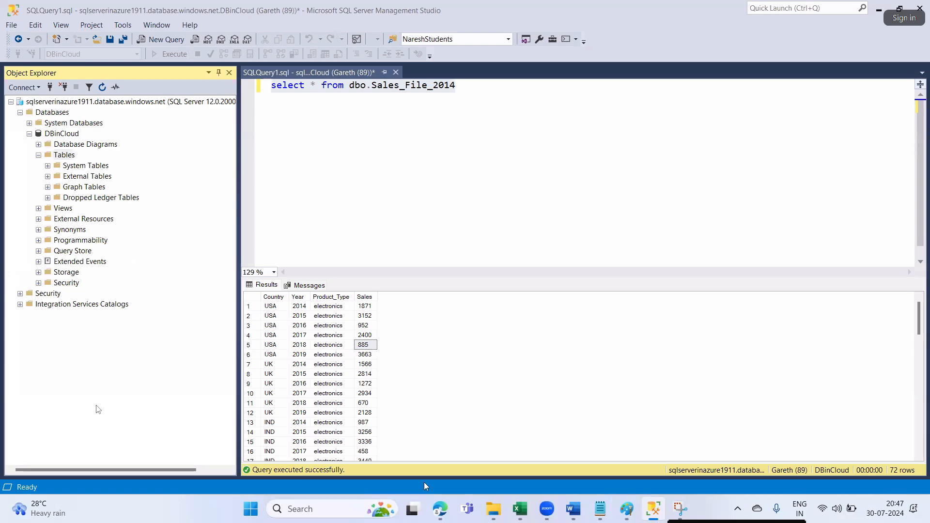
left_click(439, 508)
- Reopen destcon from destsa1994 | Containers, refresh it to confirm it is empty, then return to PL_Executepipeline
left_click(145, 11)
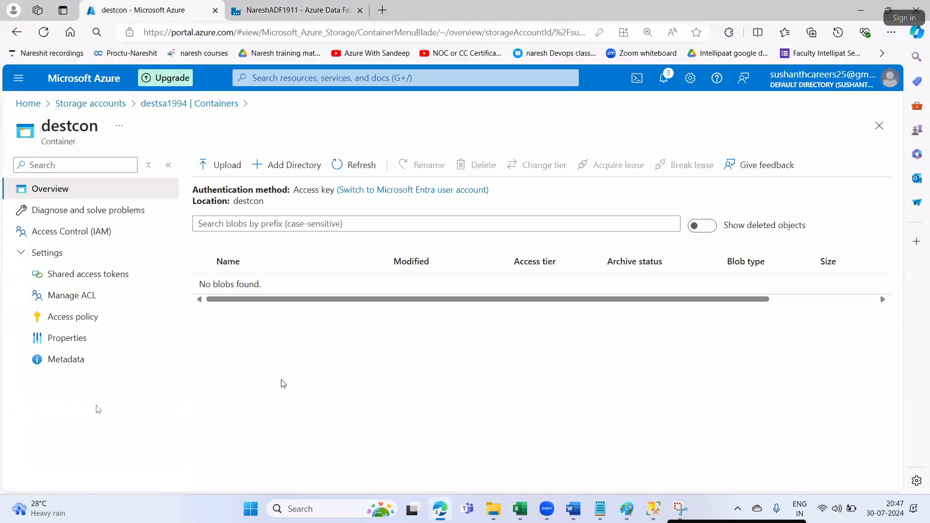
left_click(171, 103)
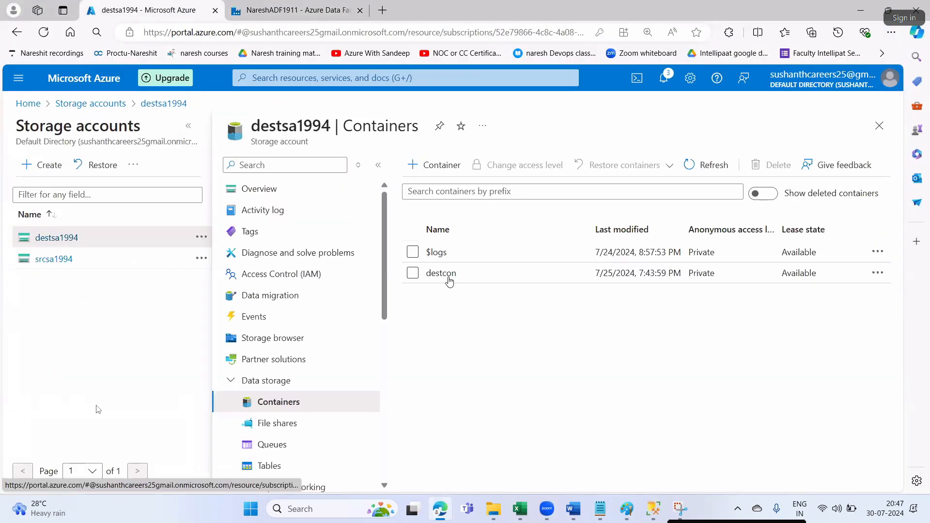
left_click(440, 273)
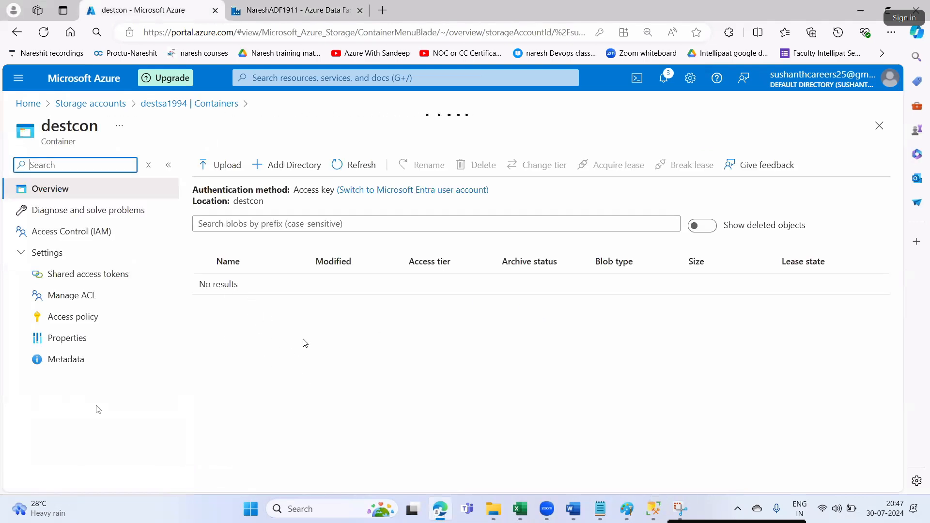
left_click(352, 164)
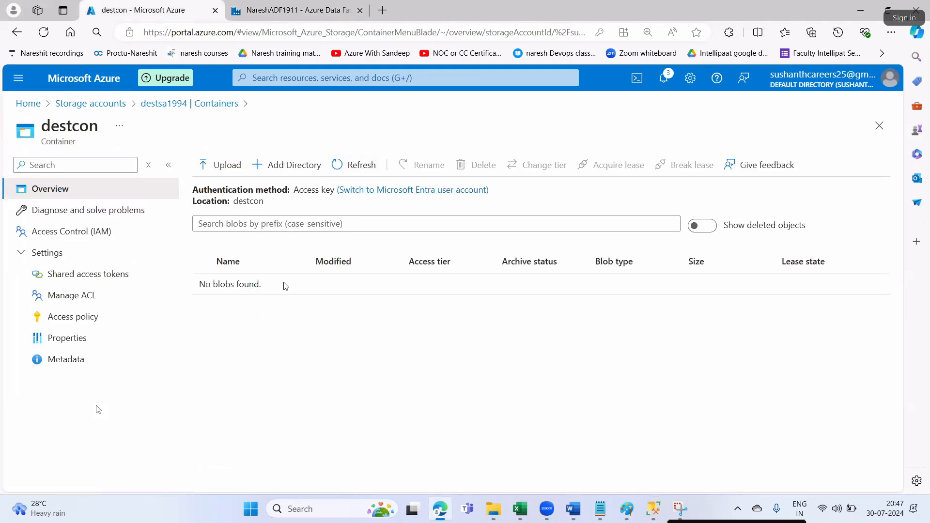
left_click(268, 13)
left_click(513, 259)
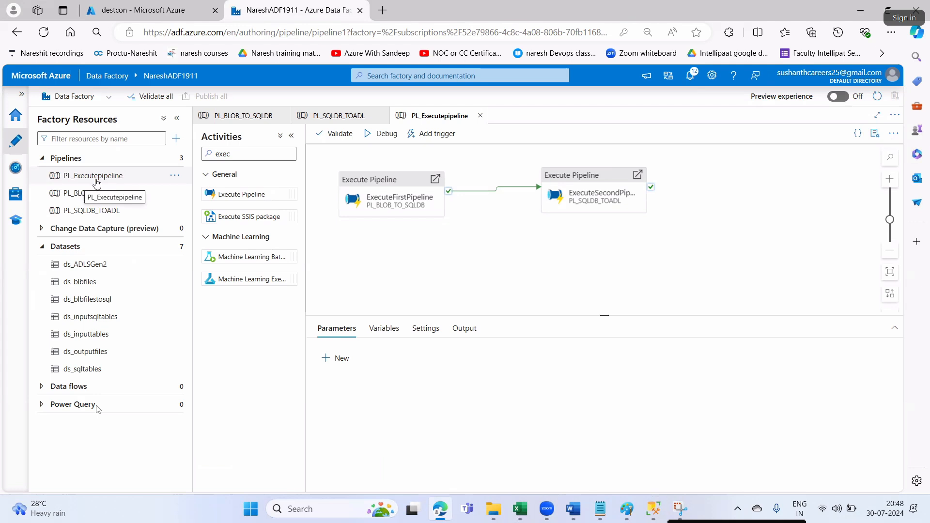
- Start a Debug run of PL_Executepipeline and mark the Debug step in the Word notes
left_click(112, 179)
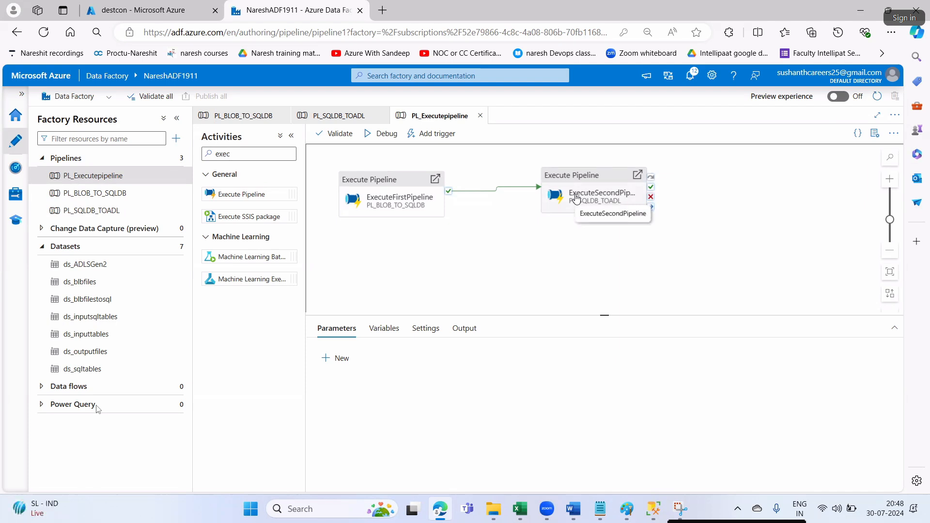
left_click(382, 137)
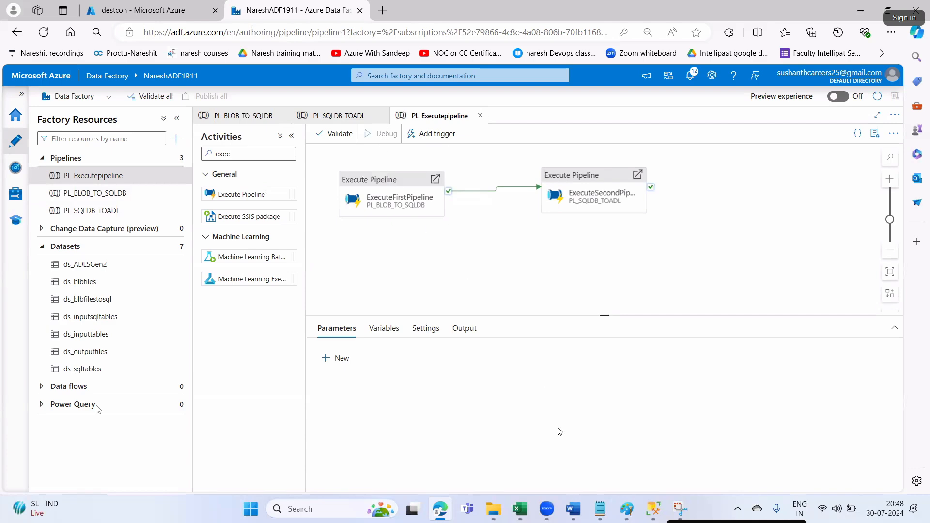
left_click(573, 509)
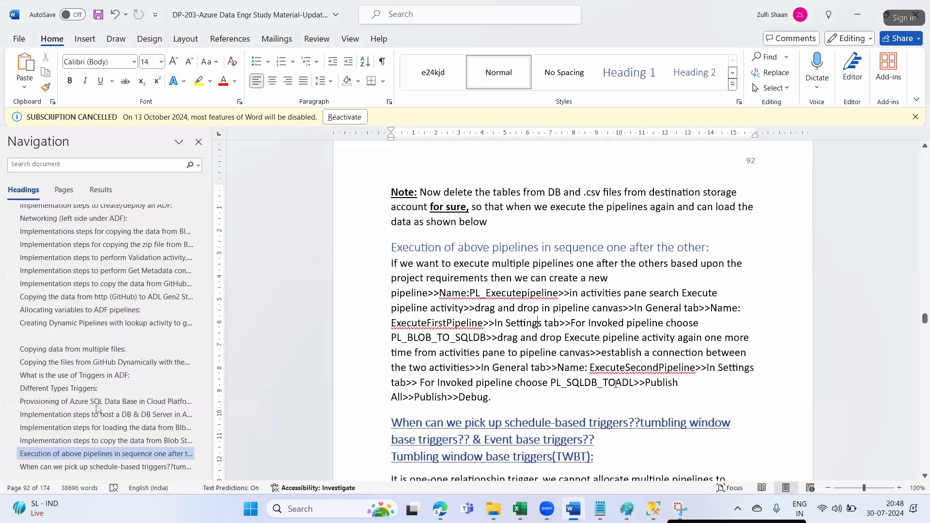
left_click_drag(392, 397, 418, 397)
left_click(464, 397)
key("alt+Tab")
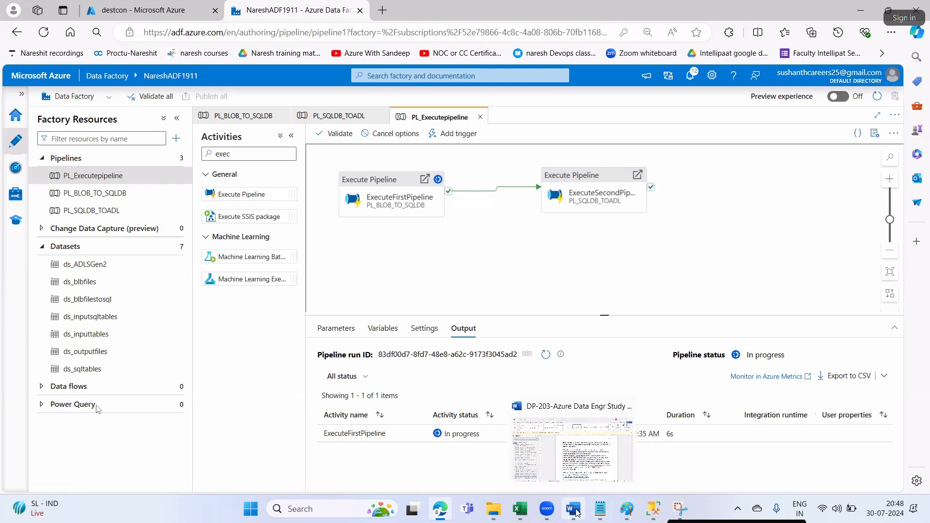
key("alt+Tab")
scroll(576, 392, "down", 3)
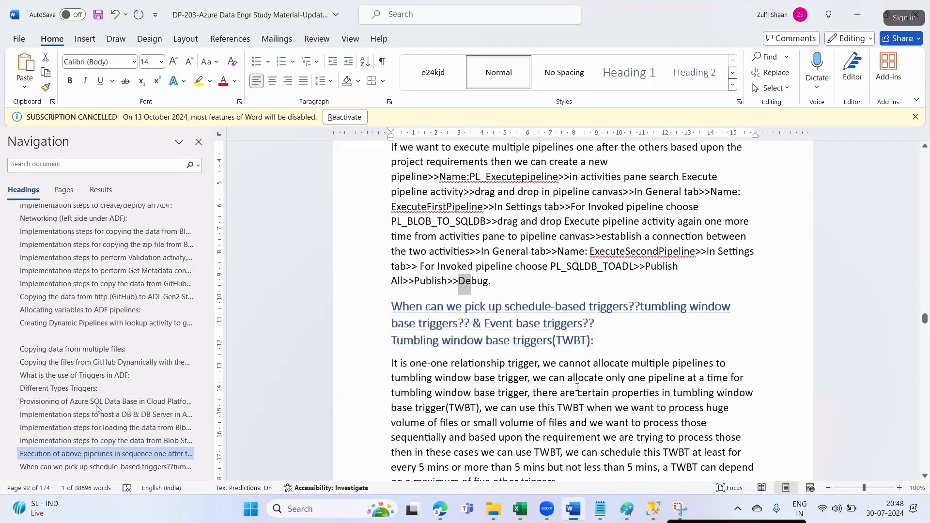
- Replace cell D6's syllabus text with the tumbling window triggers heading copied from Word
left_click_drag(596, 341, 403, 308)
key("ctrl+c")
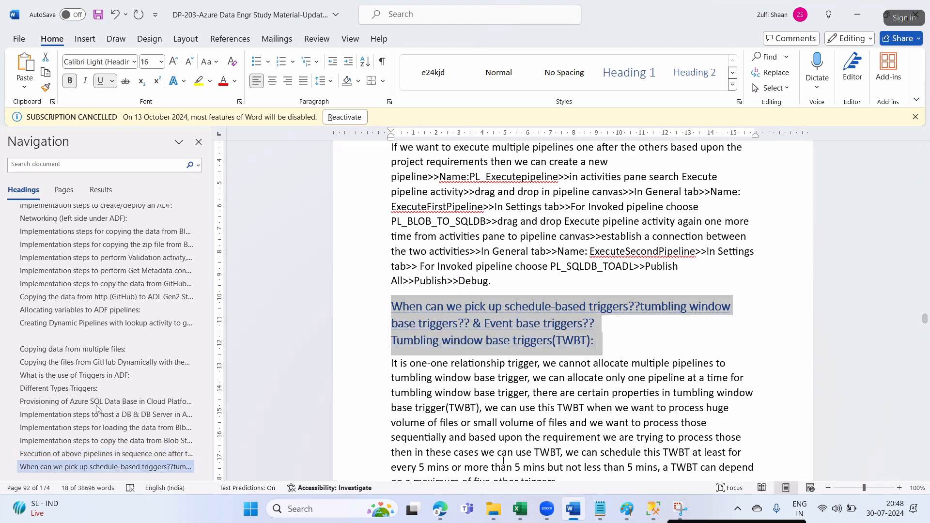
left_click(520, 508)
double_click(286, 241)
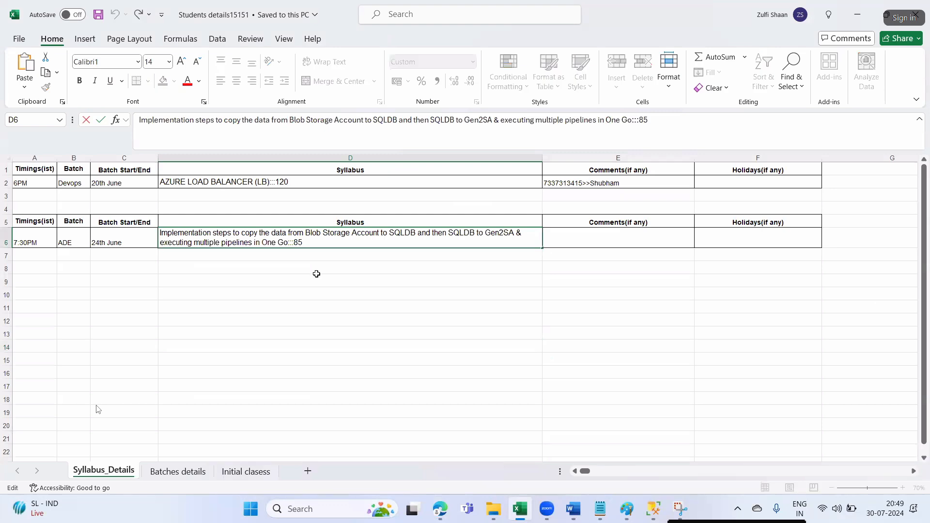
key("shift+Home")
key("shift+Up")
key("BackSpace")
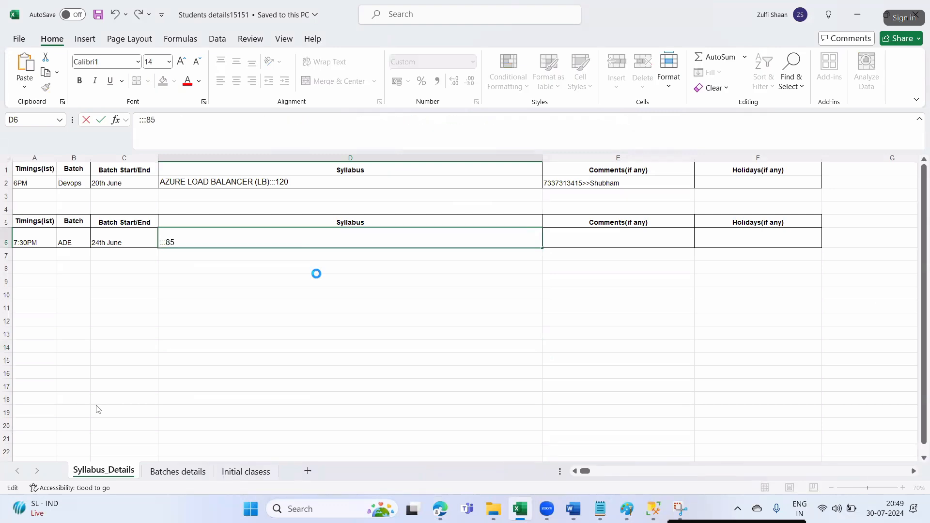
key("ctrl+v")
- Change the page number in D6 from 85 to 92 and confirm the entry
key("alt+Tab")
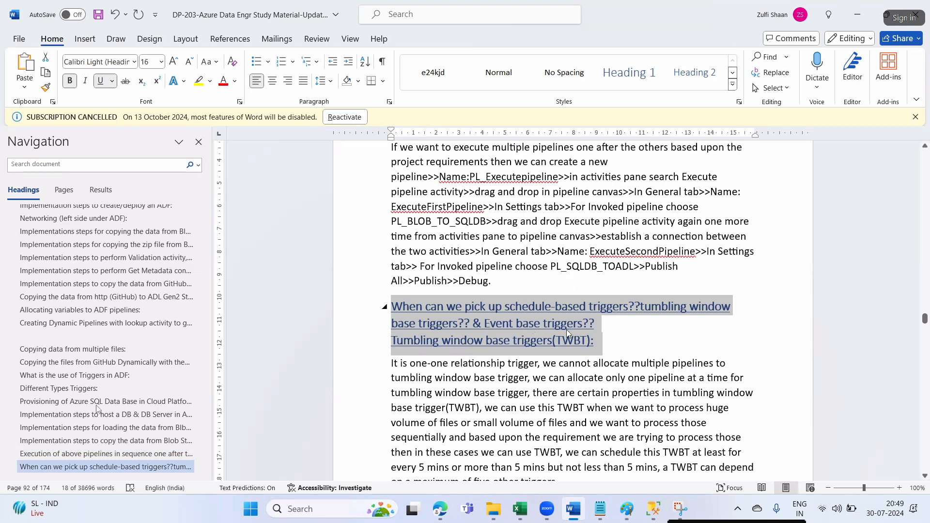
scroll(533, 327, "up", 4)
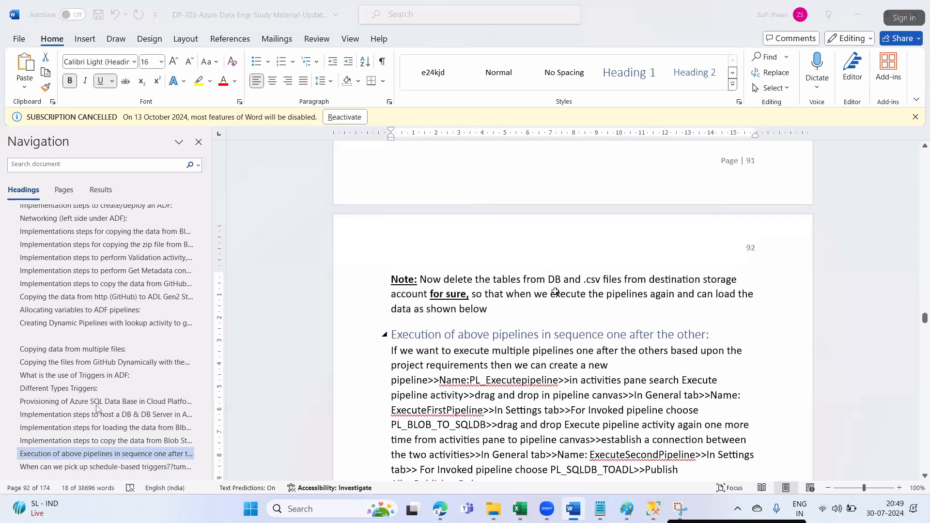
key("alt+Tab")
key("BackSpace")
key("BackSpace")
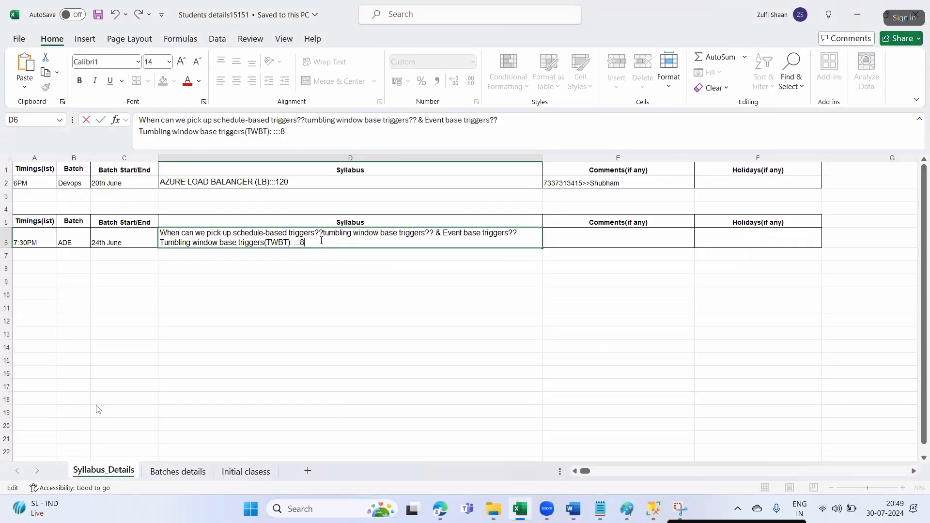
type("92")
left_click(327, 330)
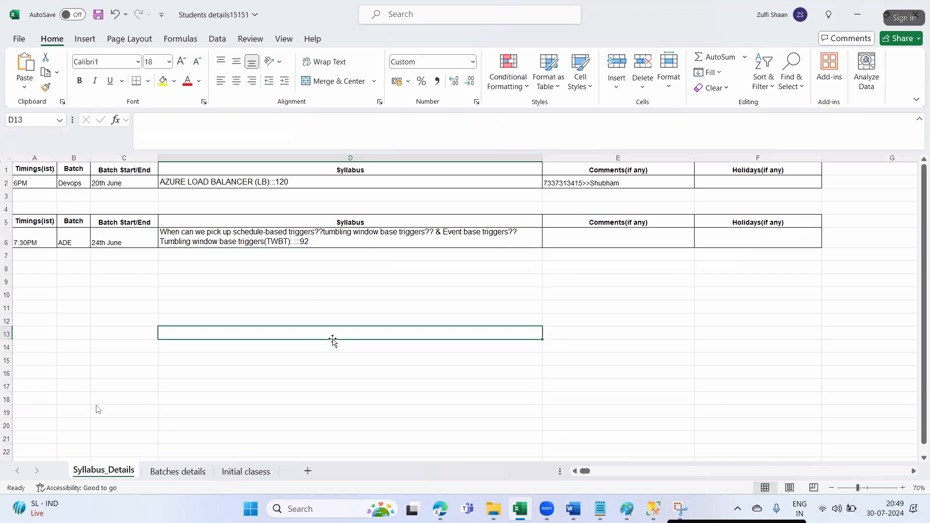
left_click(566, 19)
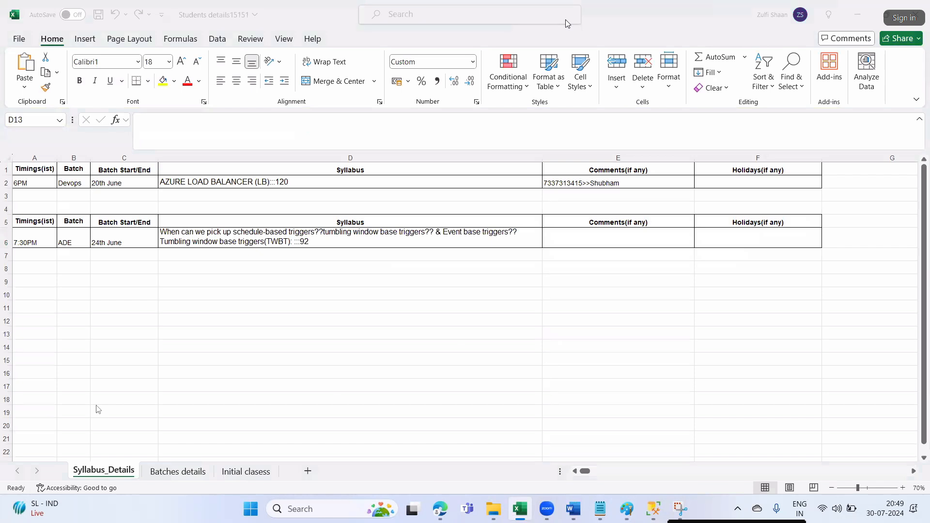
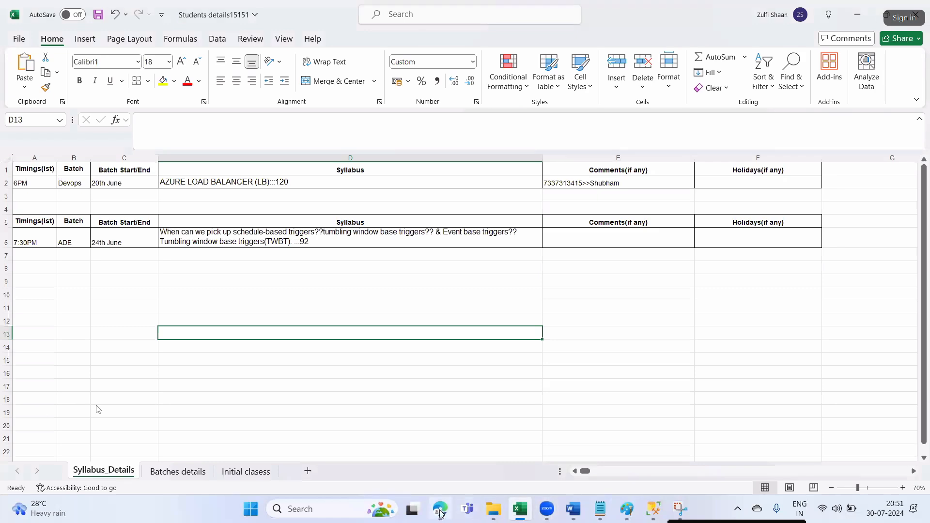
- Refresh the DBinCloud tables in SSMS and check dbo.2017_Students_Batch, dbo.2018_Students_Batch and dbo.Sales_File_2014
key("alt+Tab")
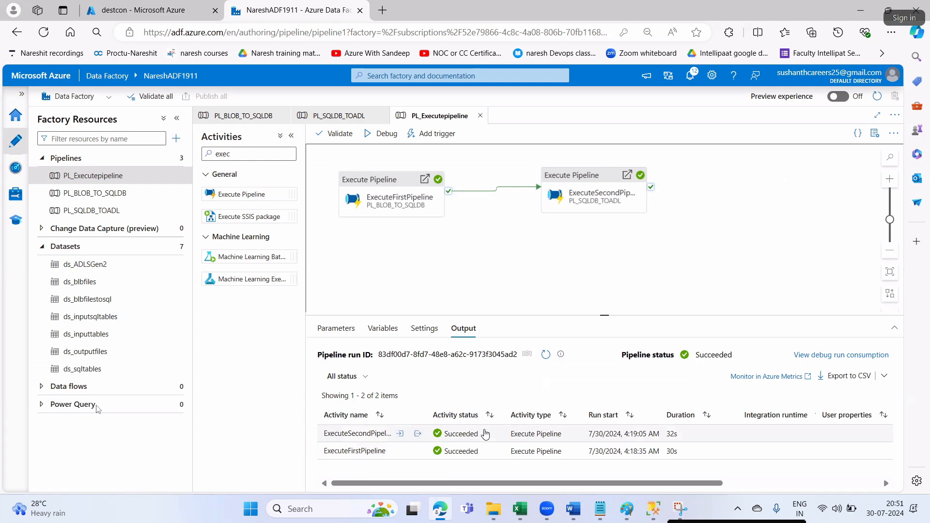
left_click(647, 517)
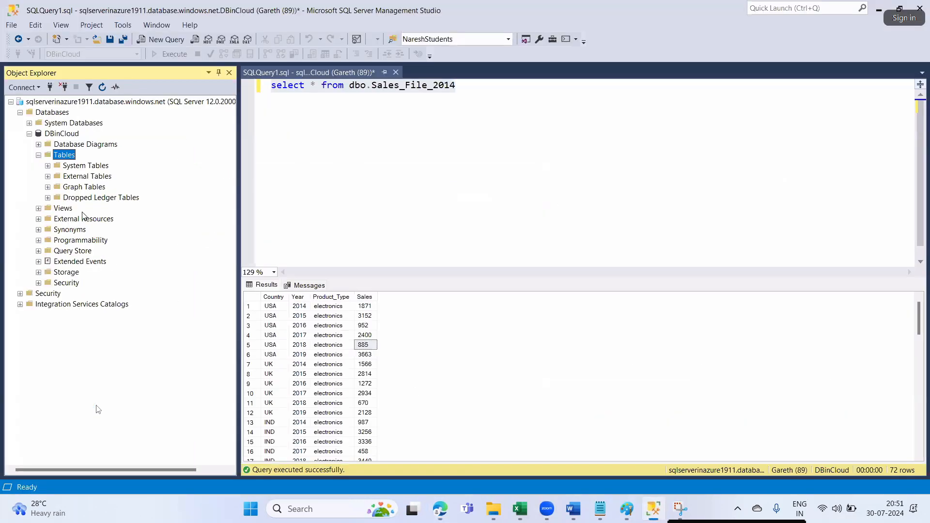
left_click(103, 87)
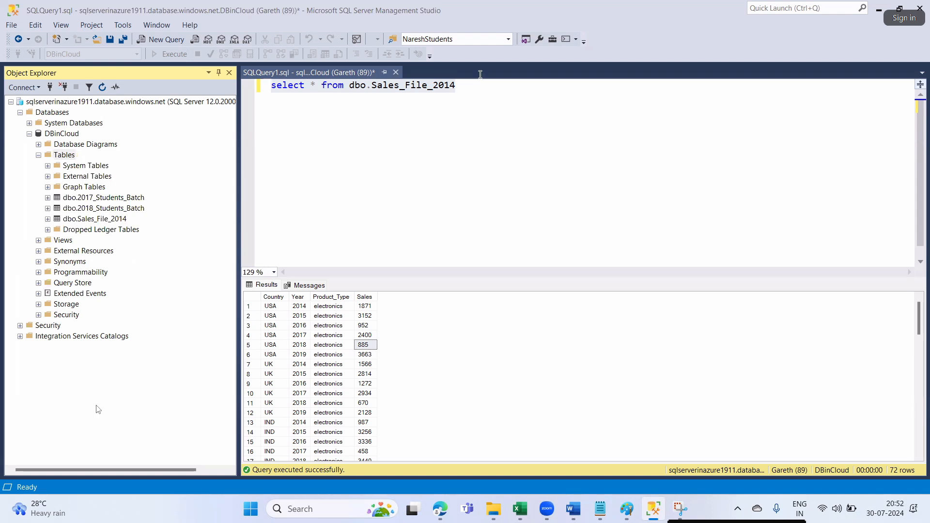
left_click(107, 203)
left_click(106, 209)
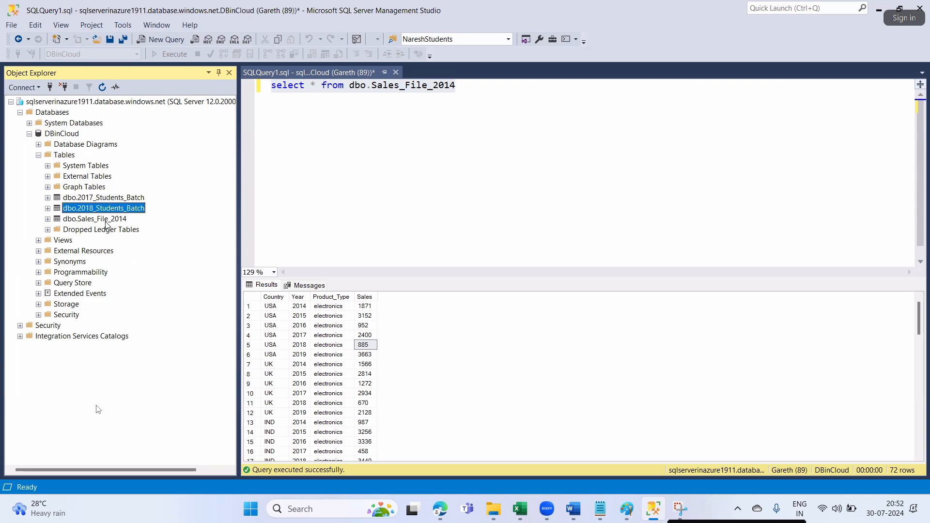
left_click(105, 219)
left_click(440, 508)
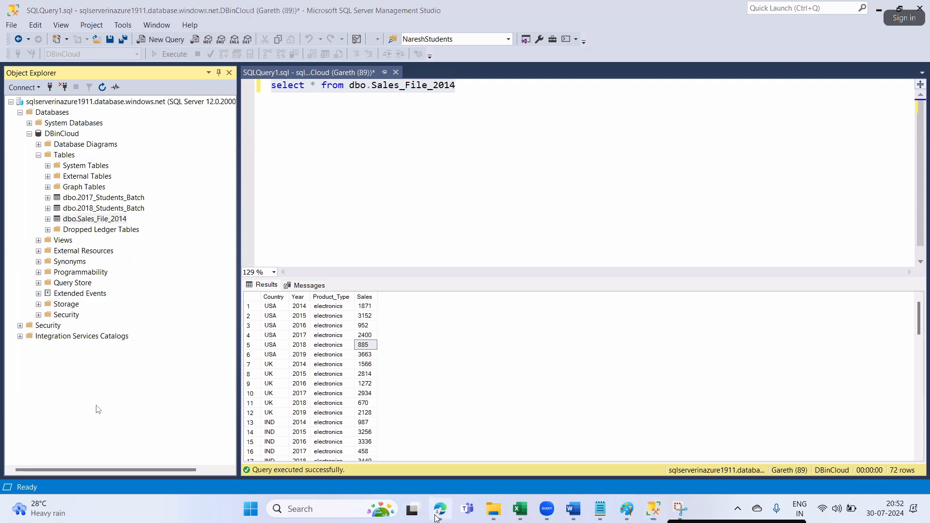
- Refresh the destsa1994 containers and open destcon's OutputTables folder to confirm the three dbo_ CSV files
left_click(116, 14)
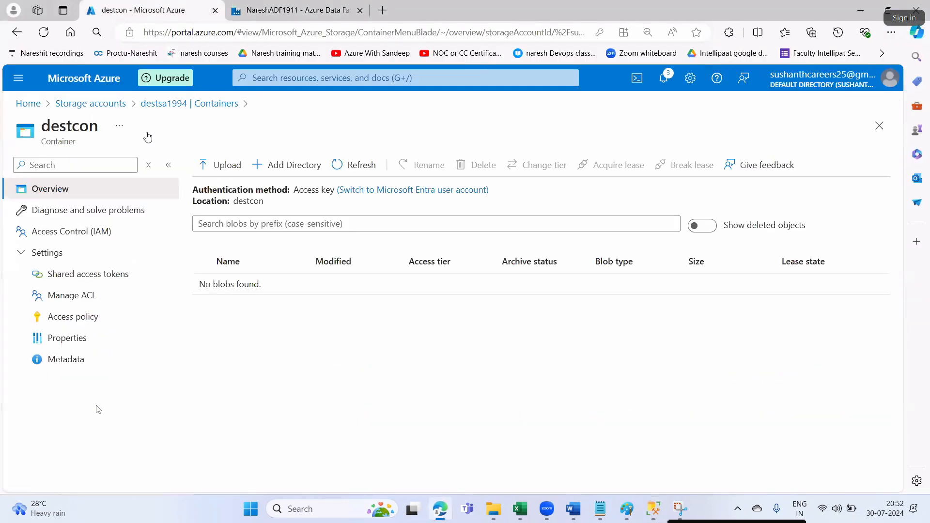
left_click(213, 109)
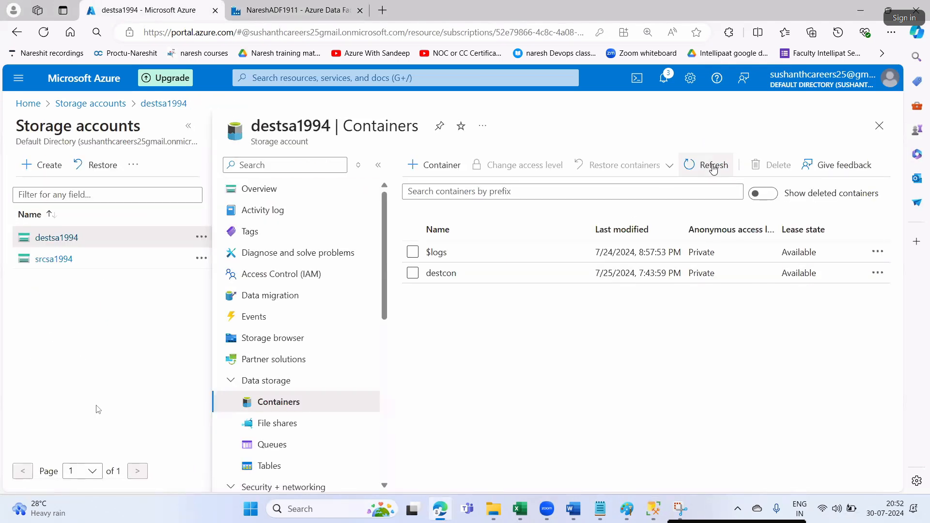
left_click(702, 165)
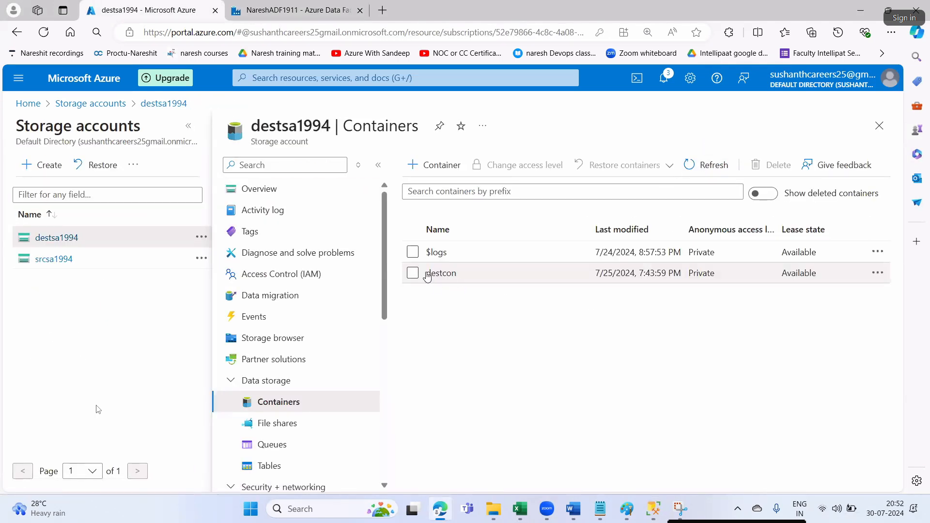
left_click(425, 274)
left_click(271, 283)
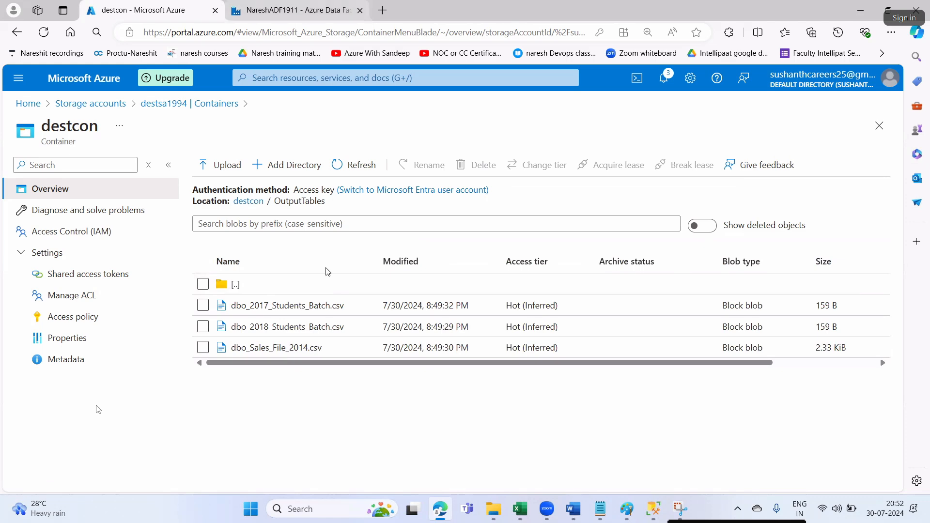
left_click(314, 10)
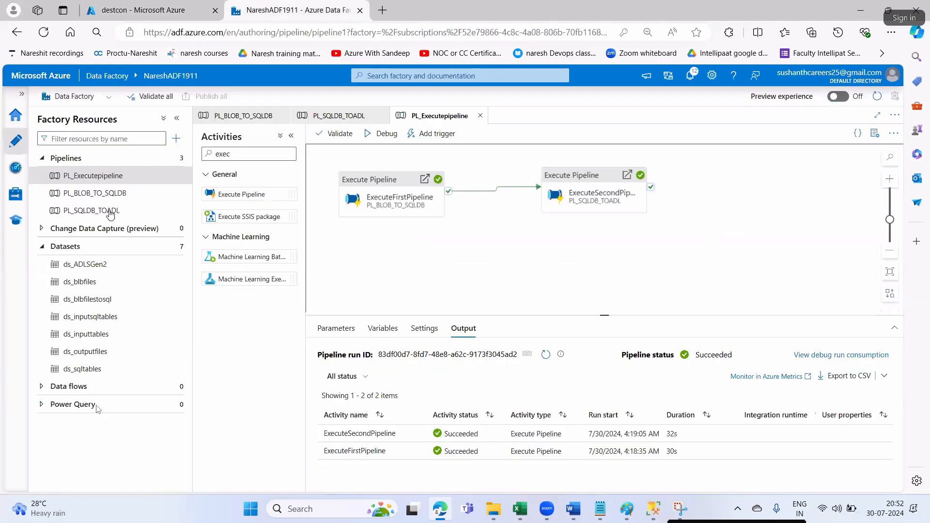
left_click(95, 177)
left_click(89, 179)
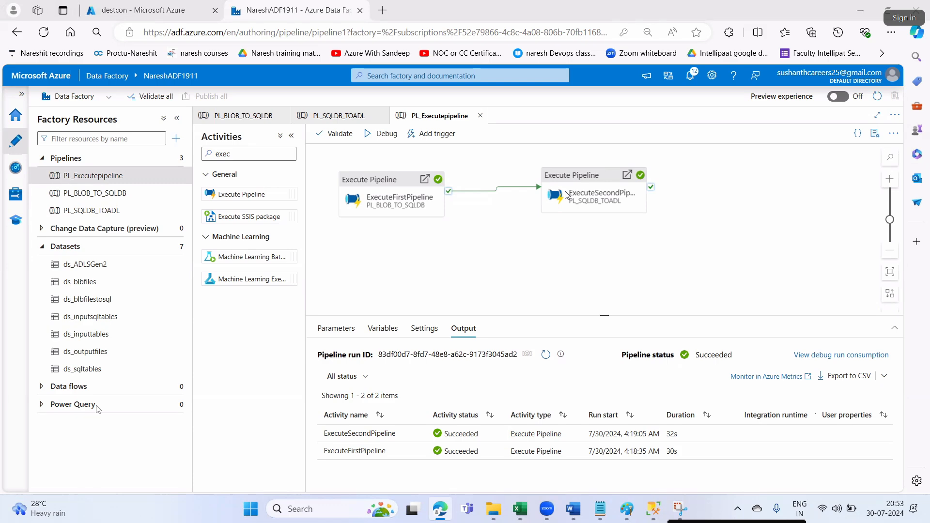
left_click(581, 517)
- Scroll the DP-203 notes from page 92 back to pages 162–163 on the Python CSV-reading script
left_click(621, 368)
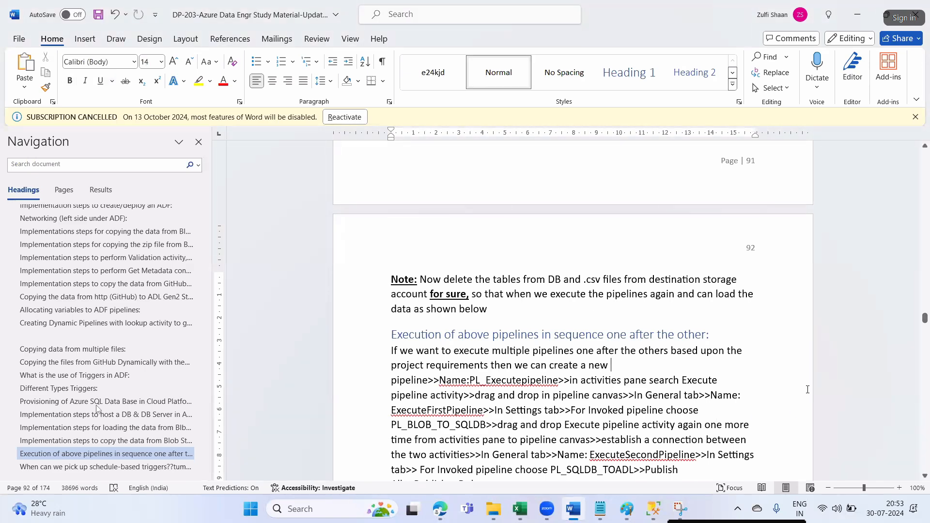
left_click_drag(925, 318, 928, 448)
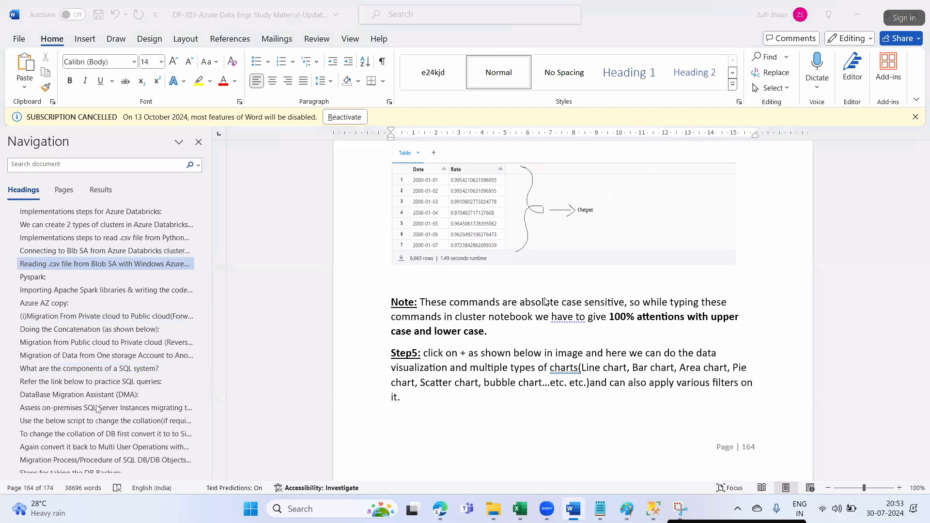
scroll(576, 350, "up", 15)
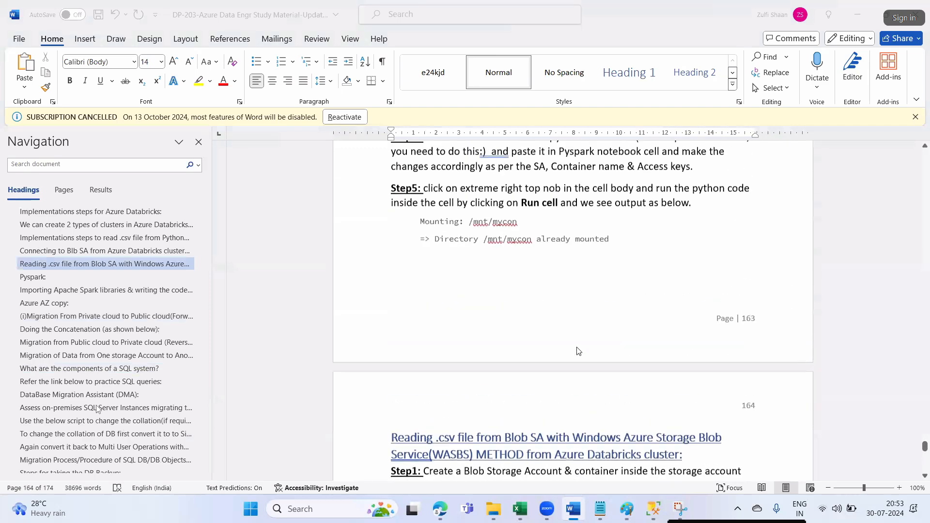
scroll(577, 352, "up", 10)
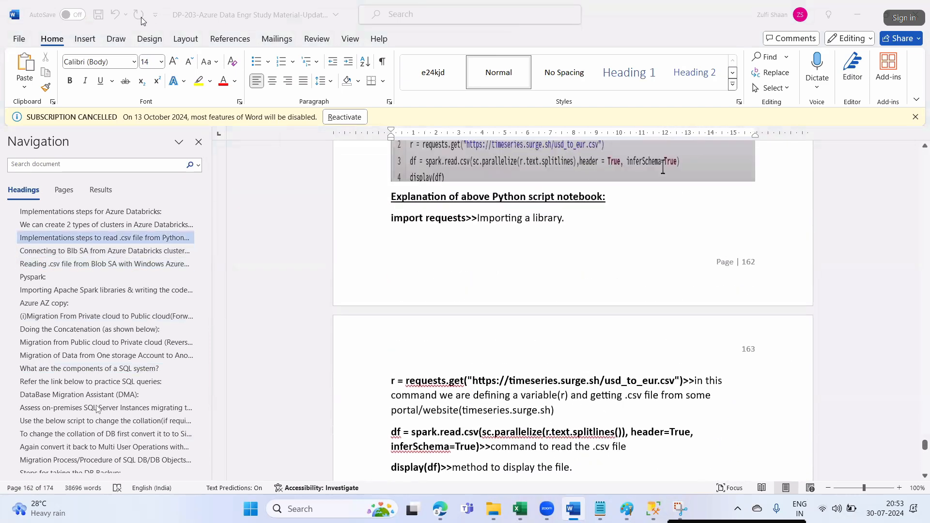
left_click(573, 509)
- Review the ADE syllabus text in cell D6, highlighting the phrase 'schedule-based triggers'
left_click(574, 508)
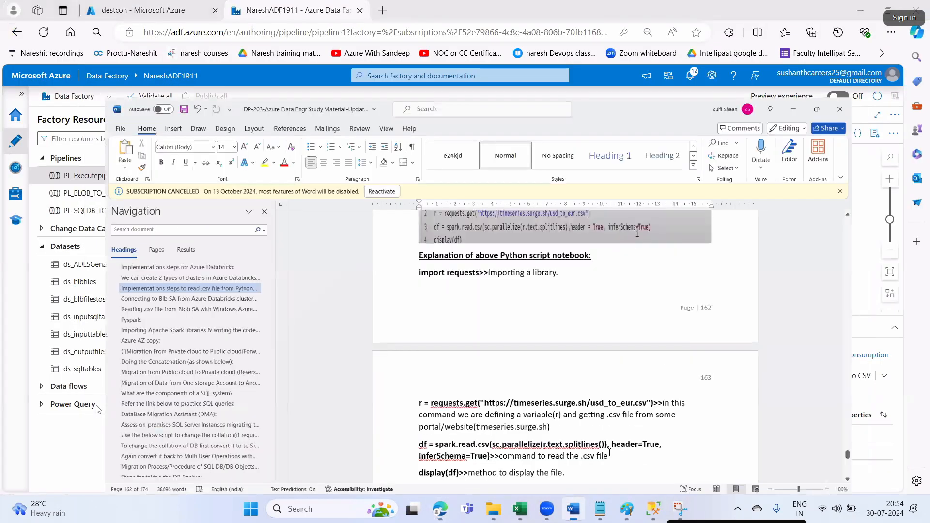
left_click(518, 517)
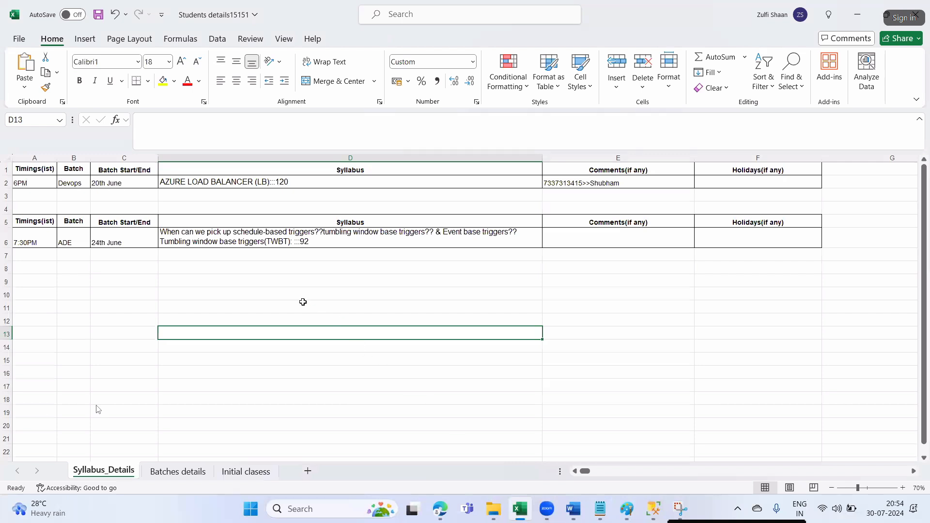
left_click_drag(303, 304, 301, 294)
left_click(242, 232)
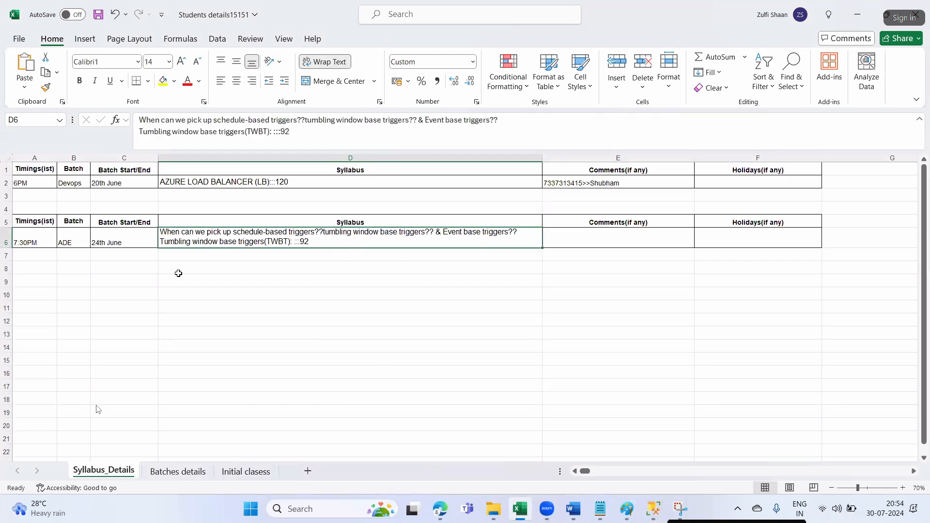
left_click(281, 283)
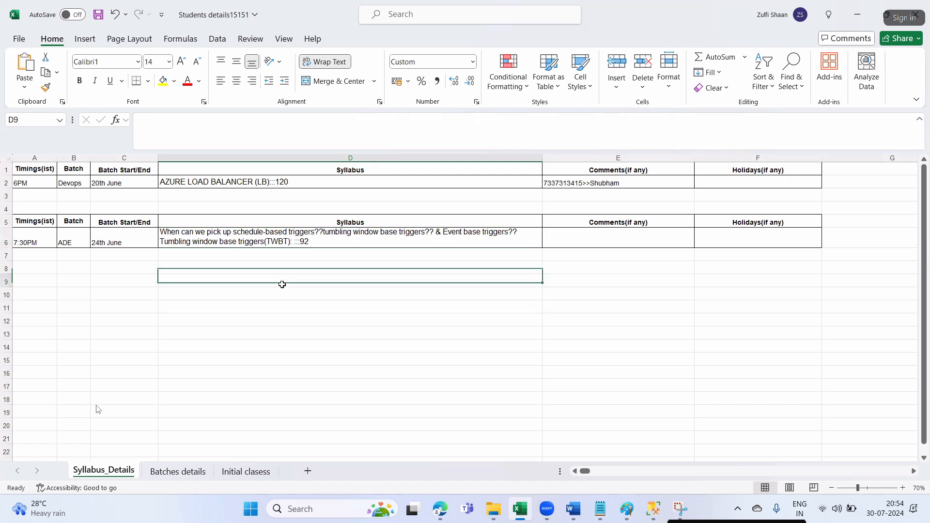
double_click(240, 234)
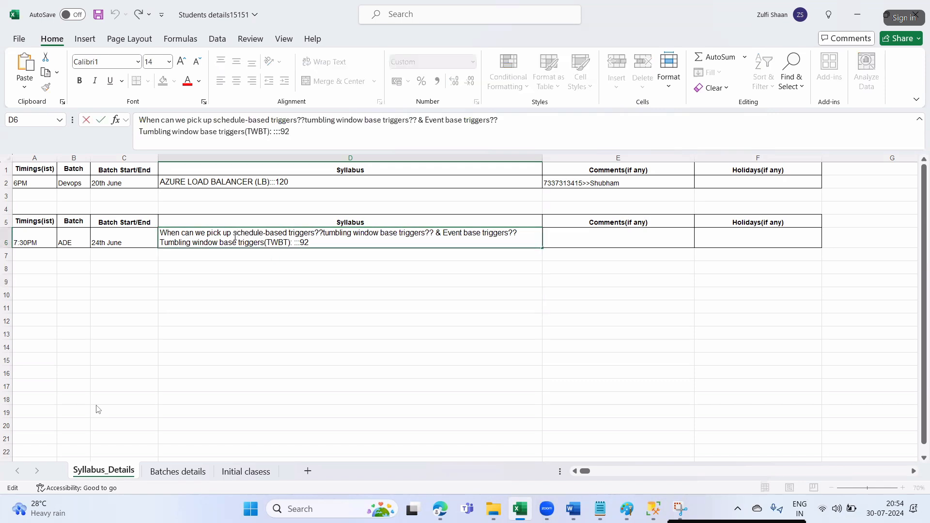
left_click_drag(232, 232, 321, 233)
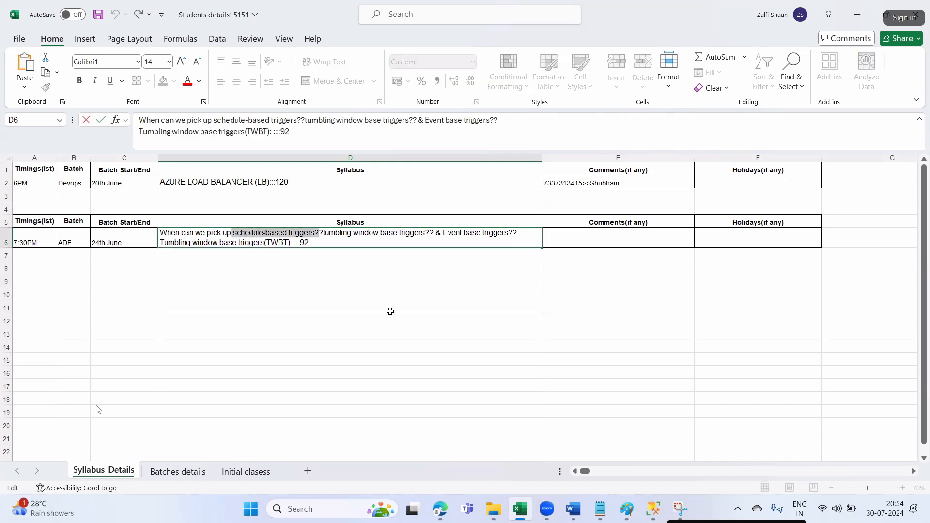
- Leave cell D6 and save the Students details15151 workbook
left_click(390, 310)
left_click(324, 233)
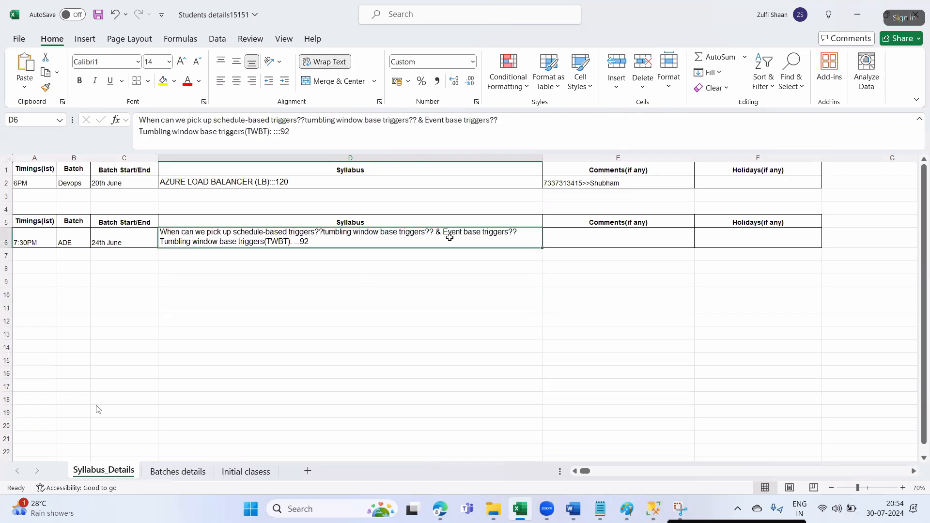
left_click(354, 302)
left_click(228, 282)
key("ctrl+s")
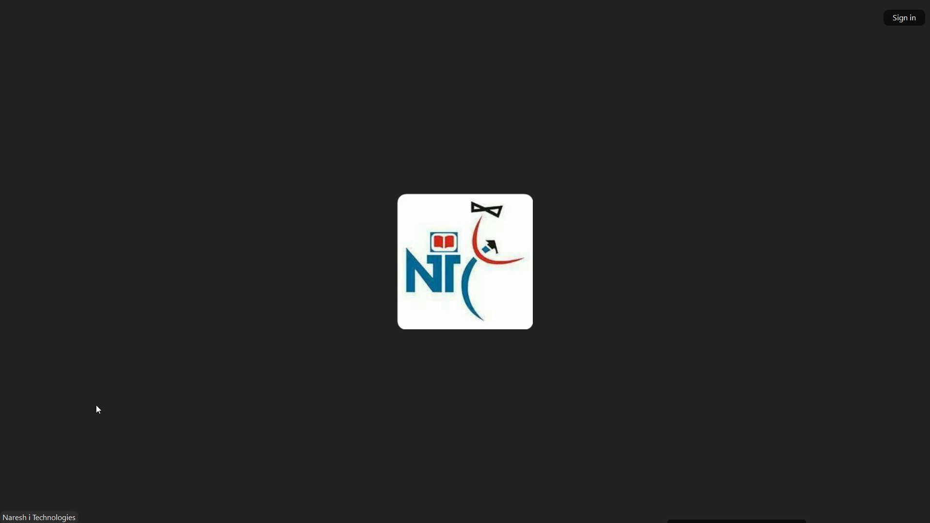
- Exit full screen and leave the class Zoom meeting
mouse_move(477, 250)
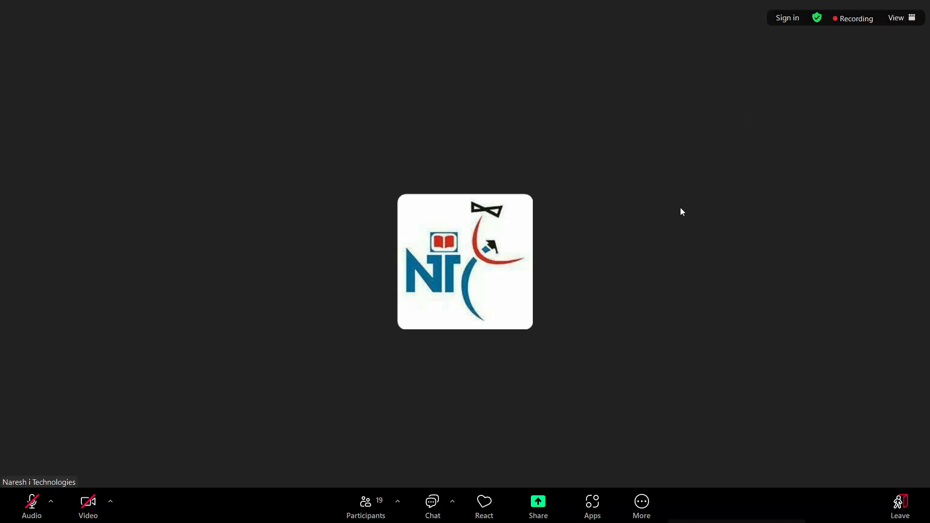
key("Escape")
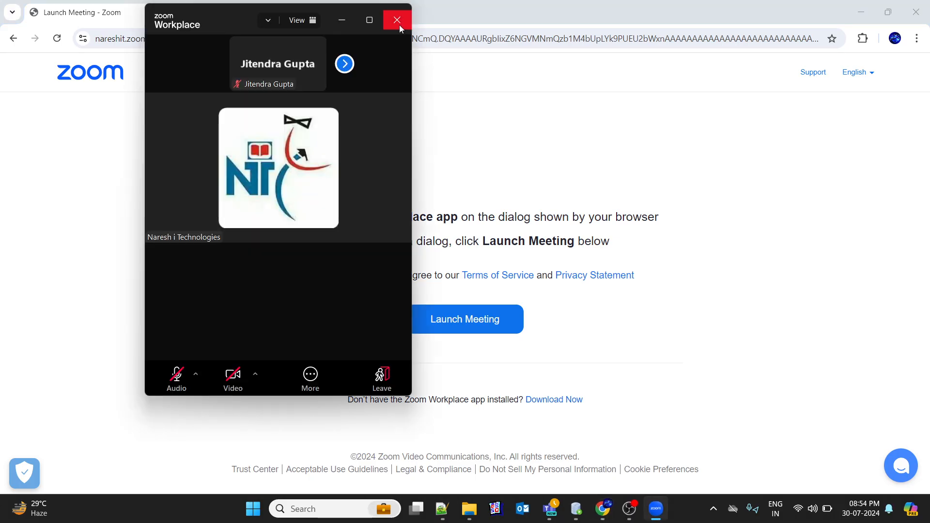
left_click(398, 22)
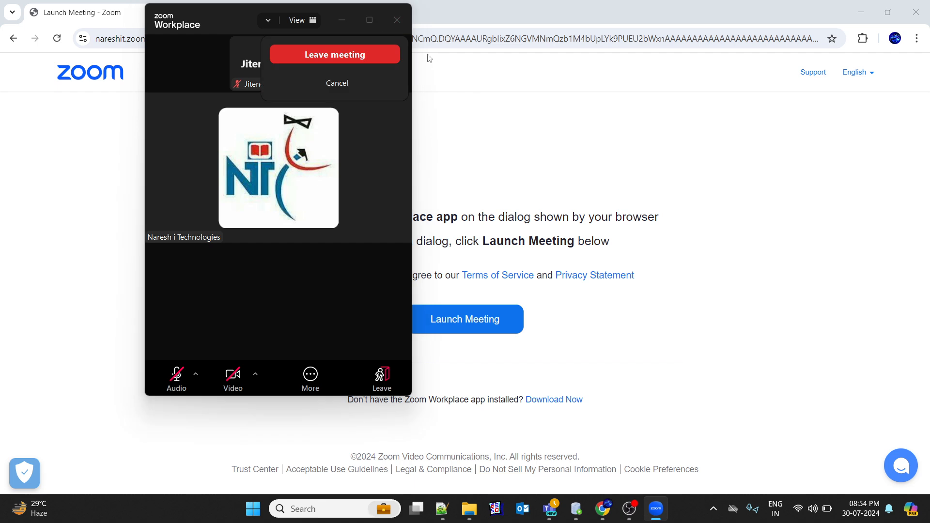